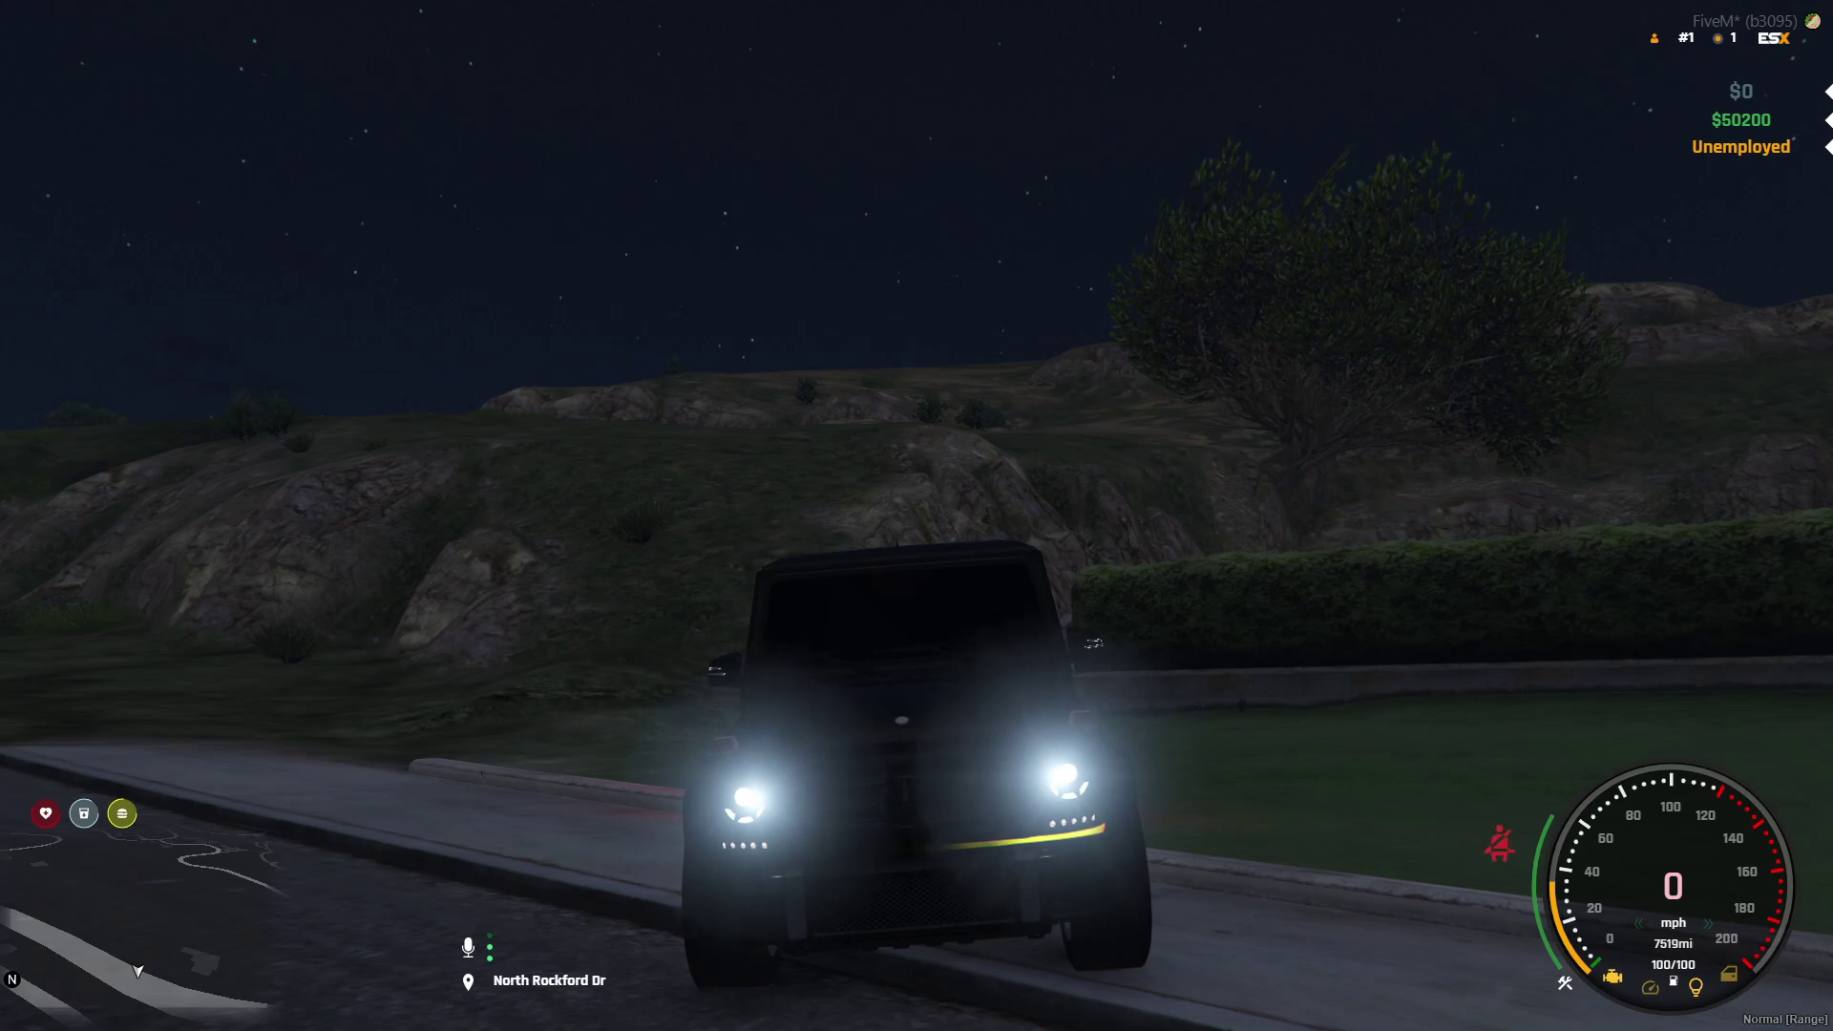
Drive the black SUV along North Rockford Dr, brake to a stop, and exit the vehicle
{"action": "key", "text": "w"}
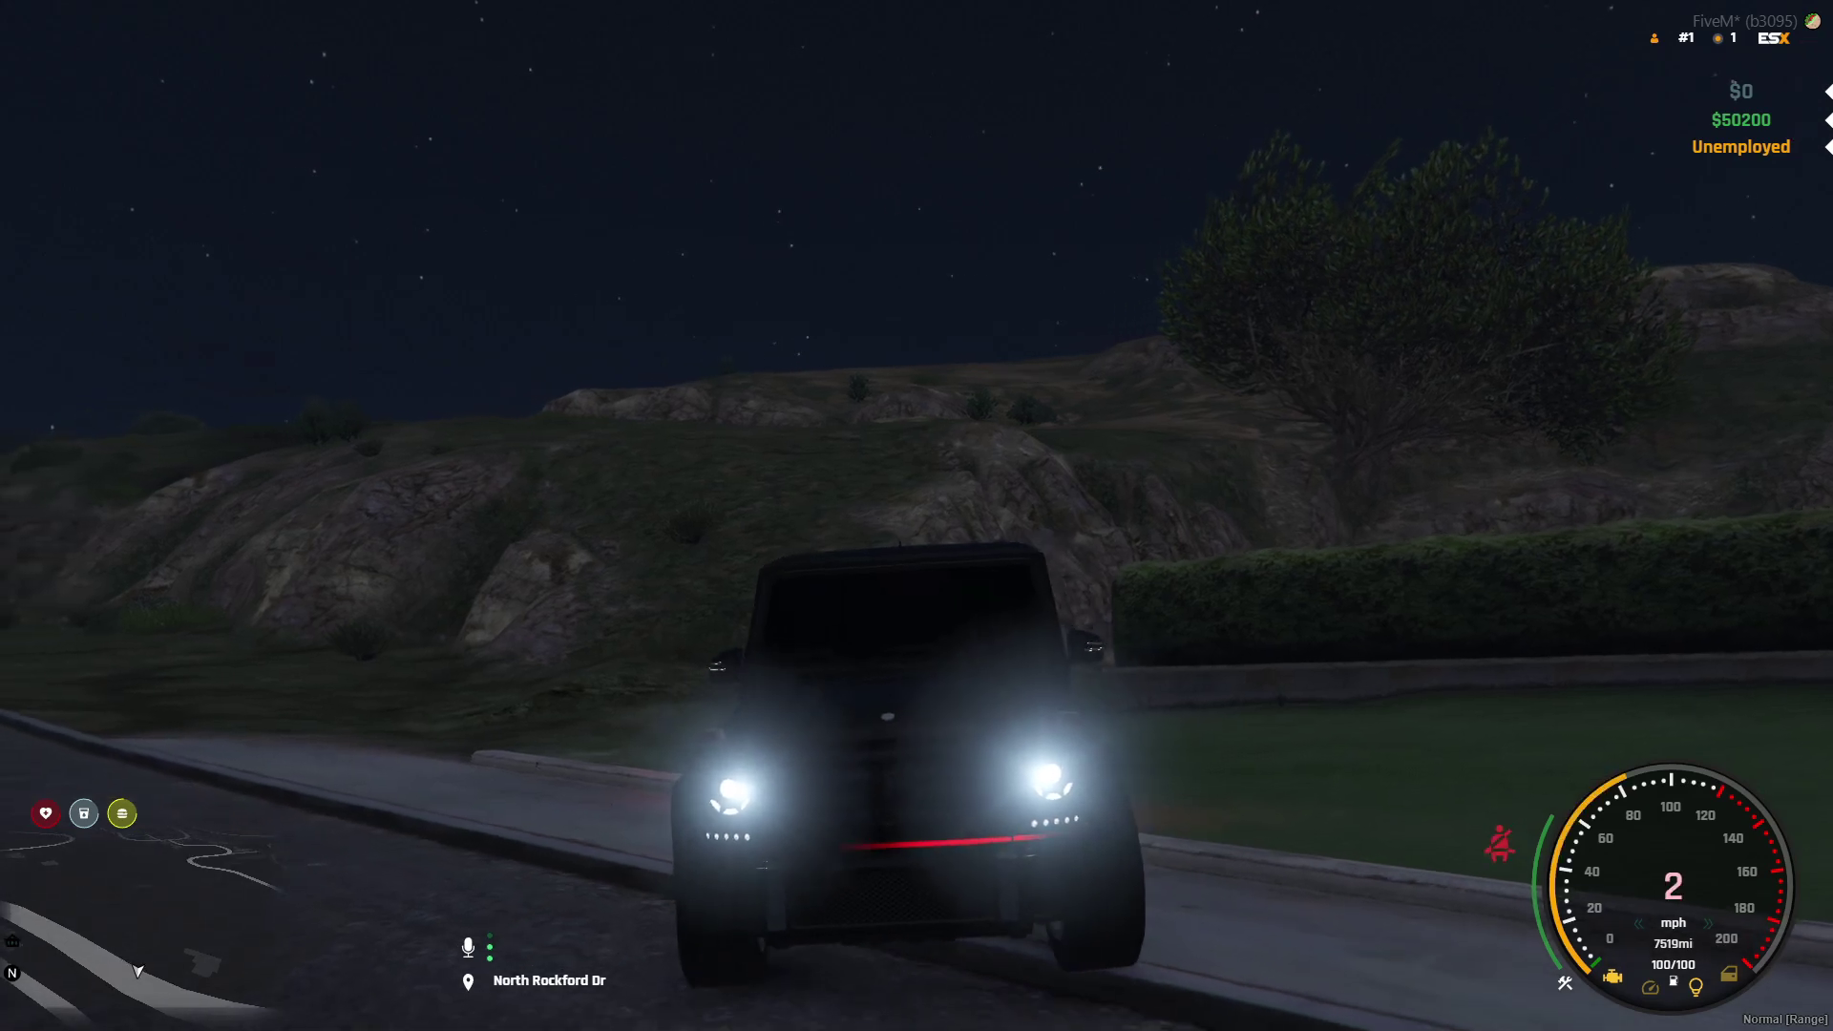
{"action": "key", "text": "w"}
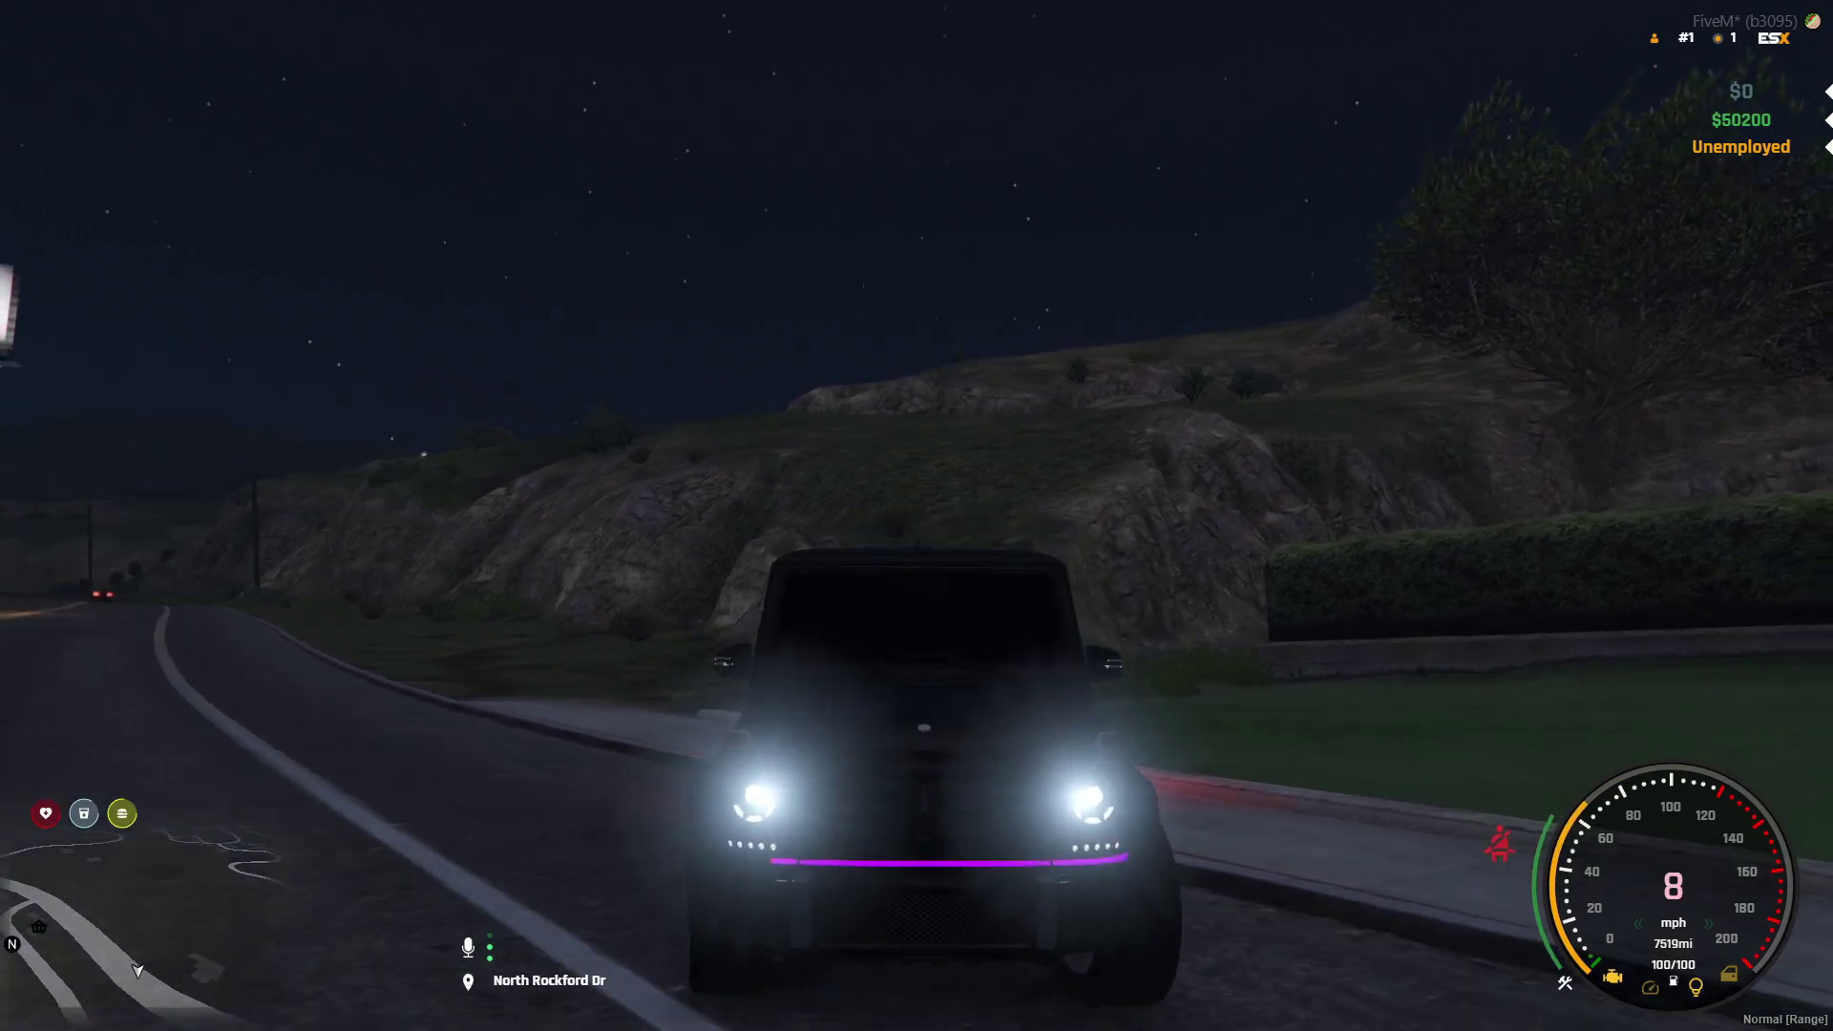
{"action": "key", "text": "w"}
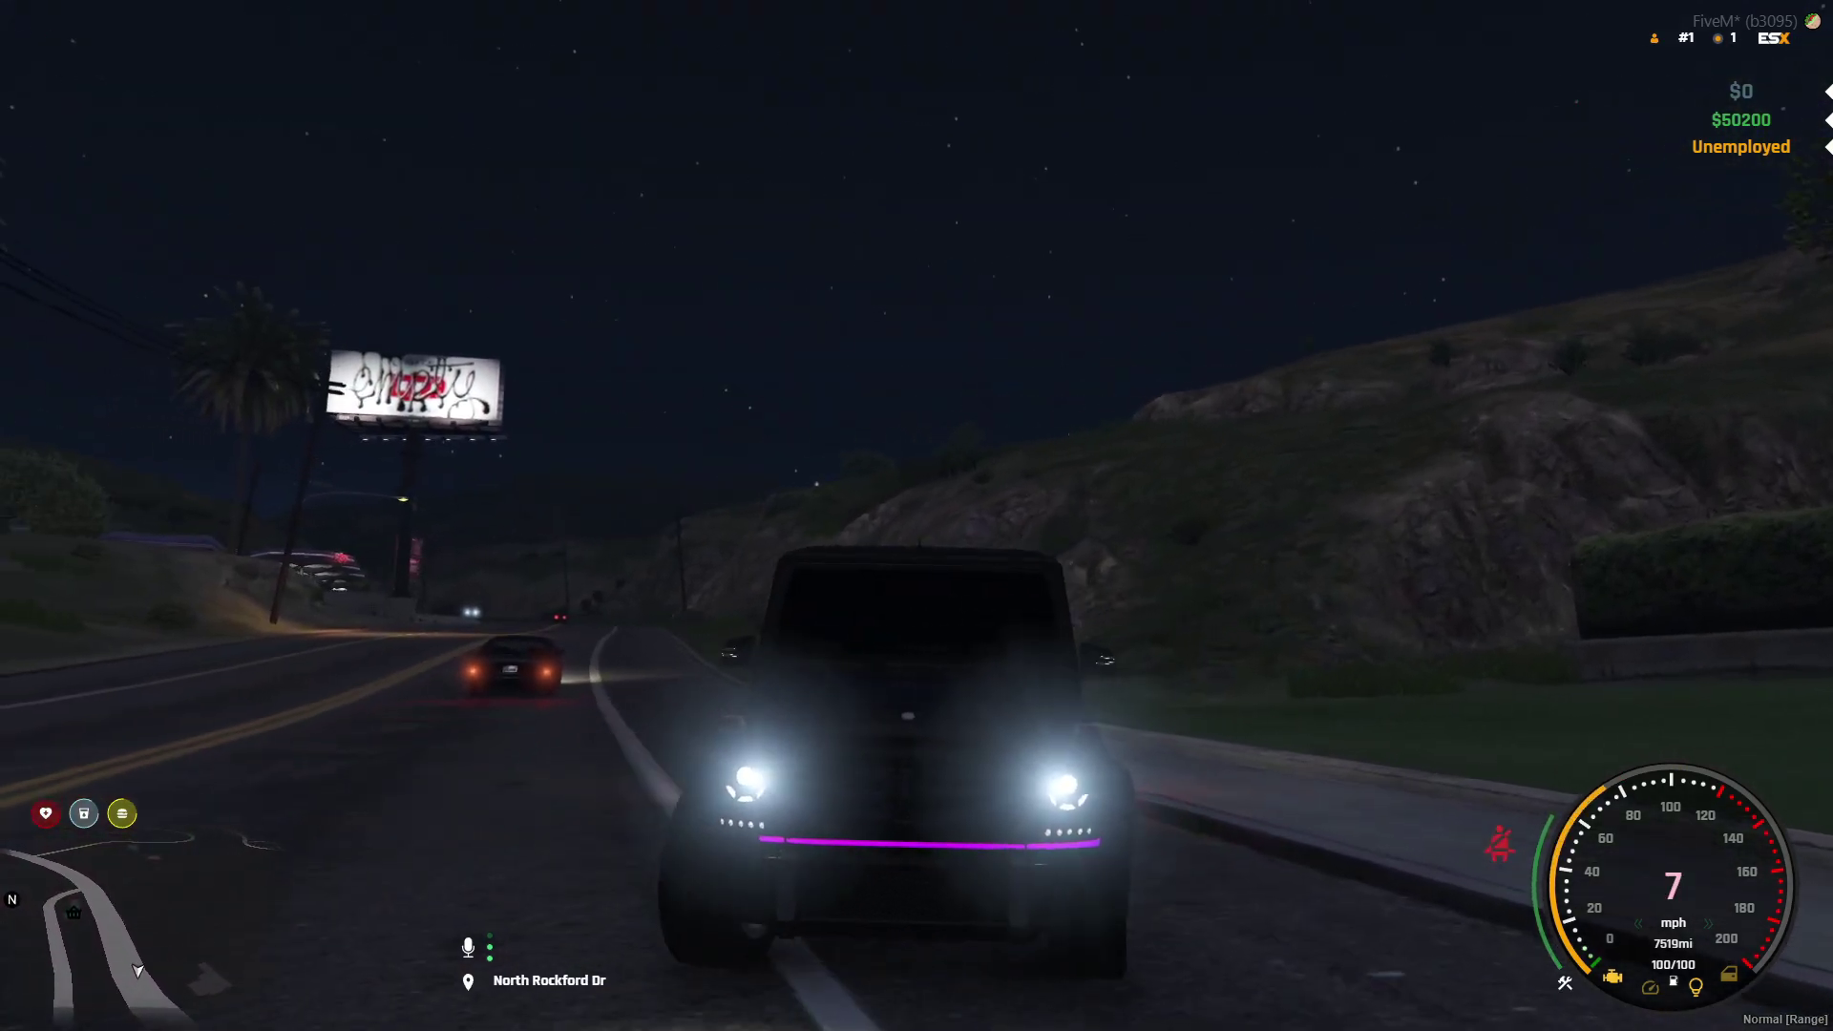
{"action": "key", "text": "s"}
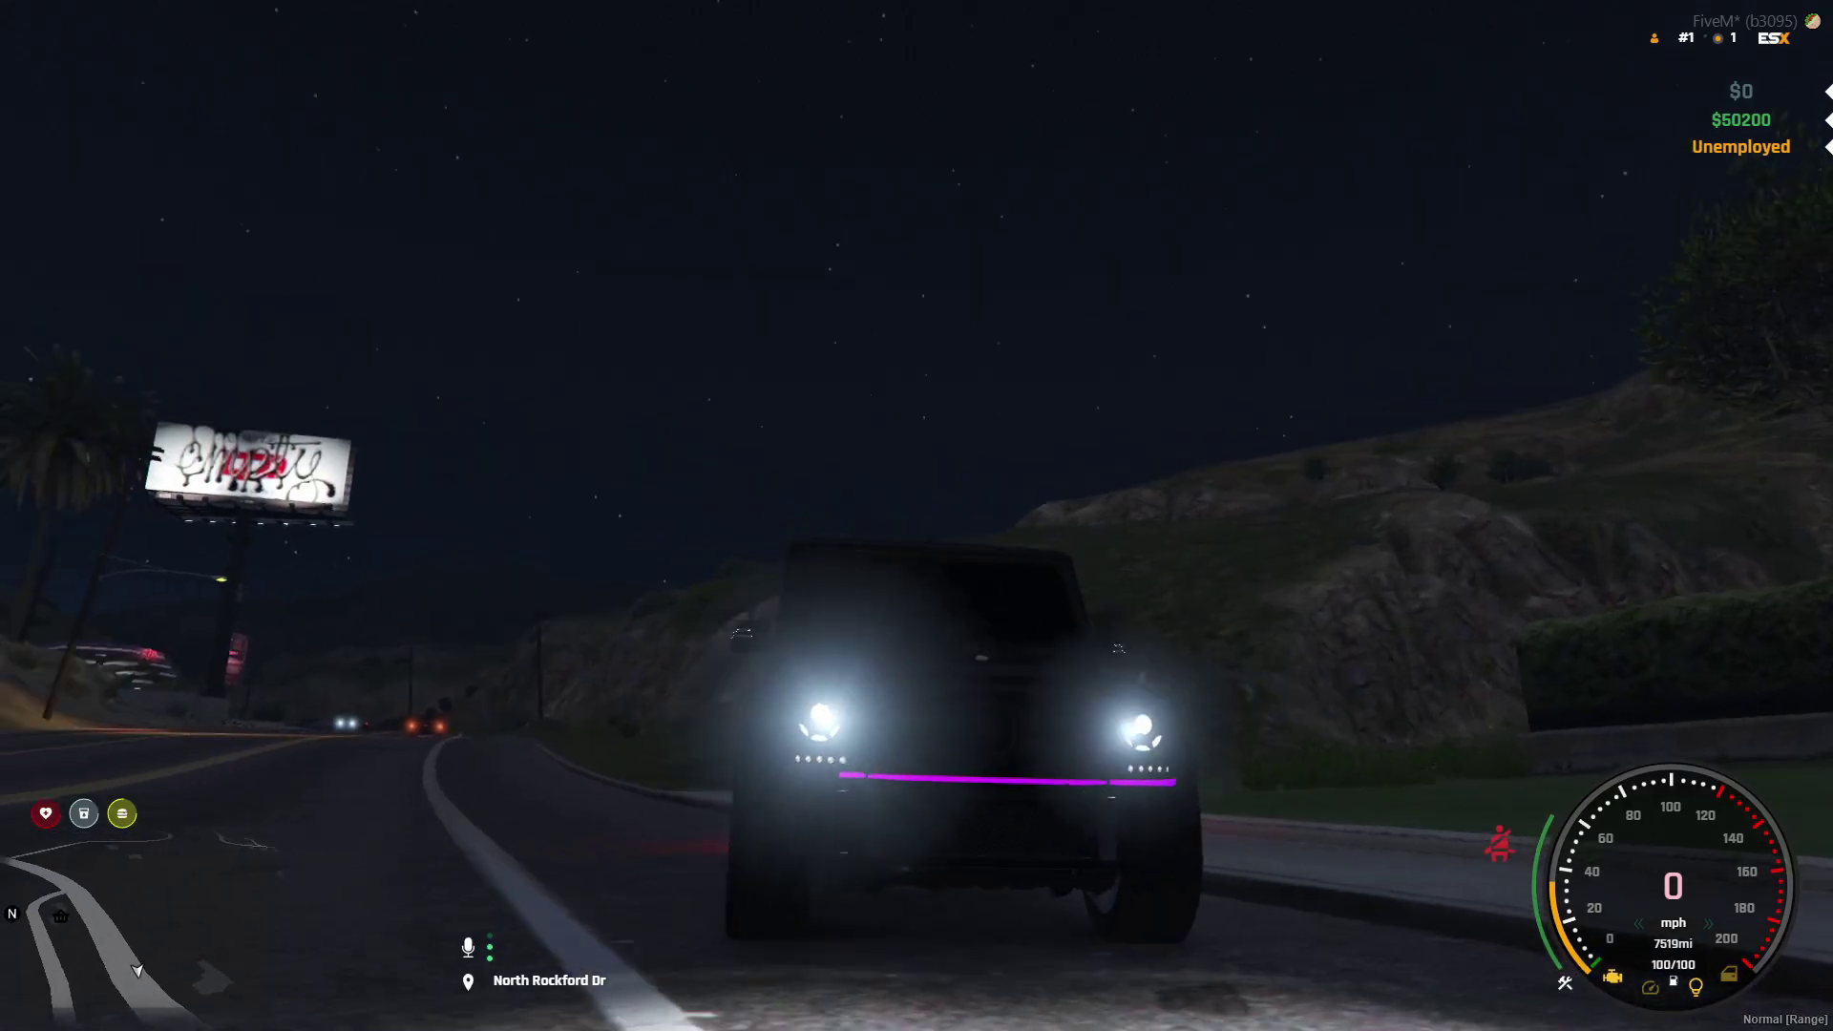
{"action": "key", "text": "w"}
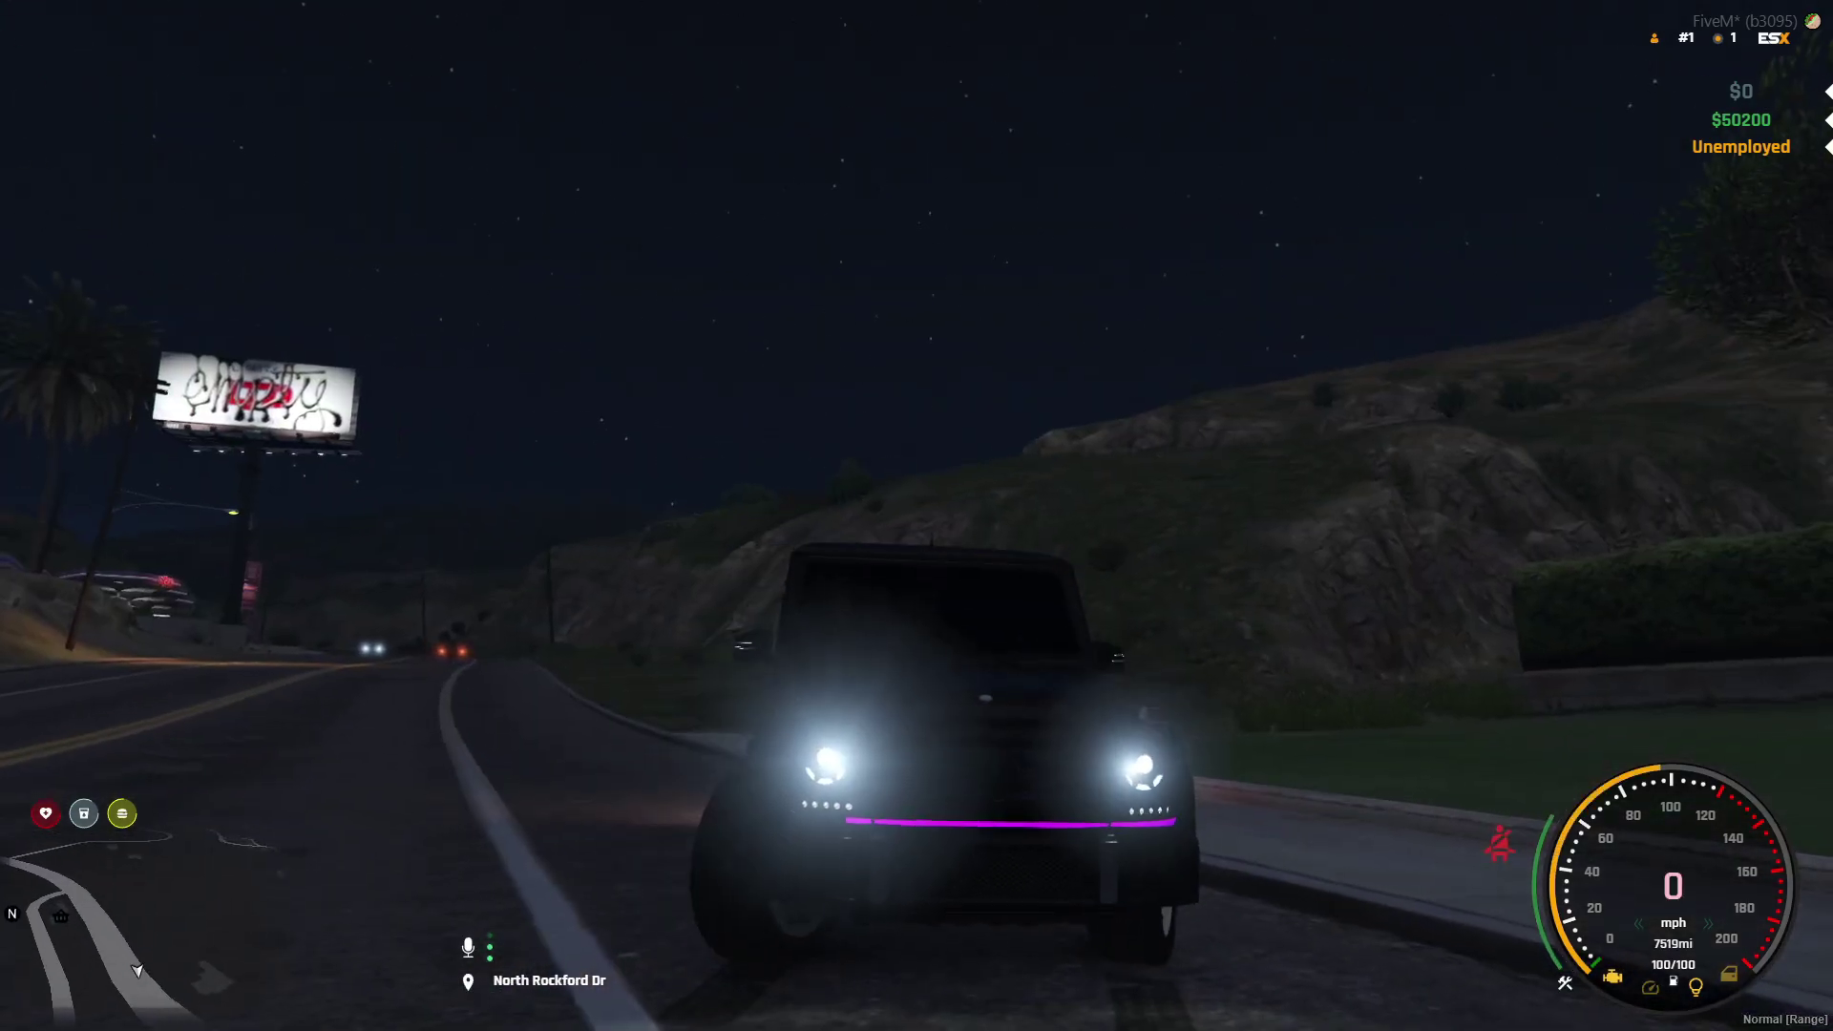
{"action": "key", "text": "f"}
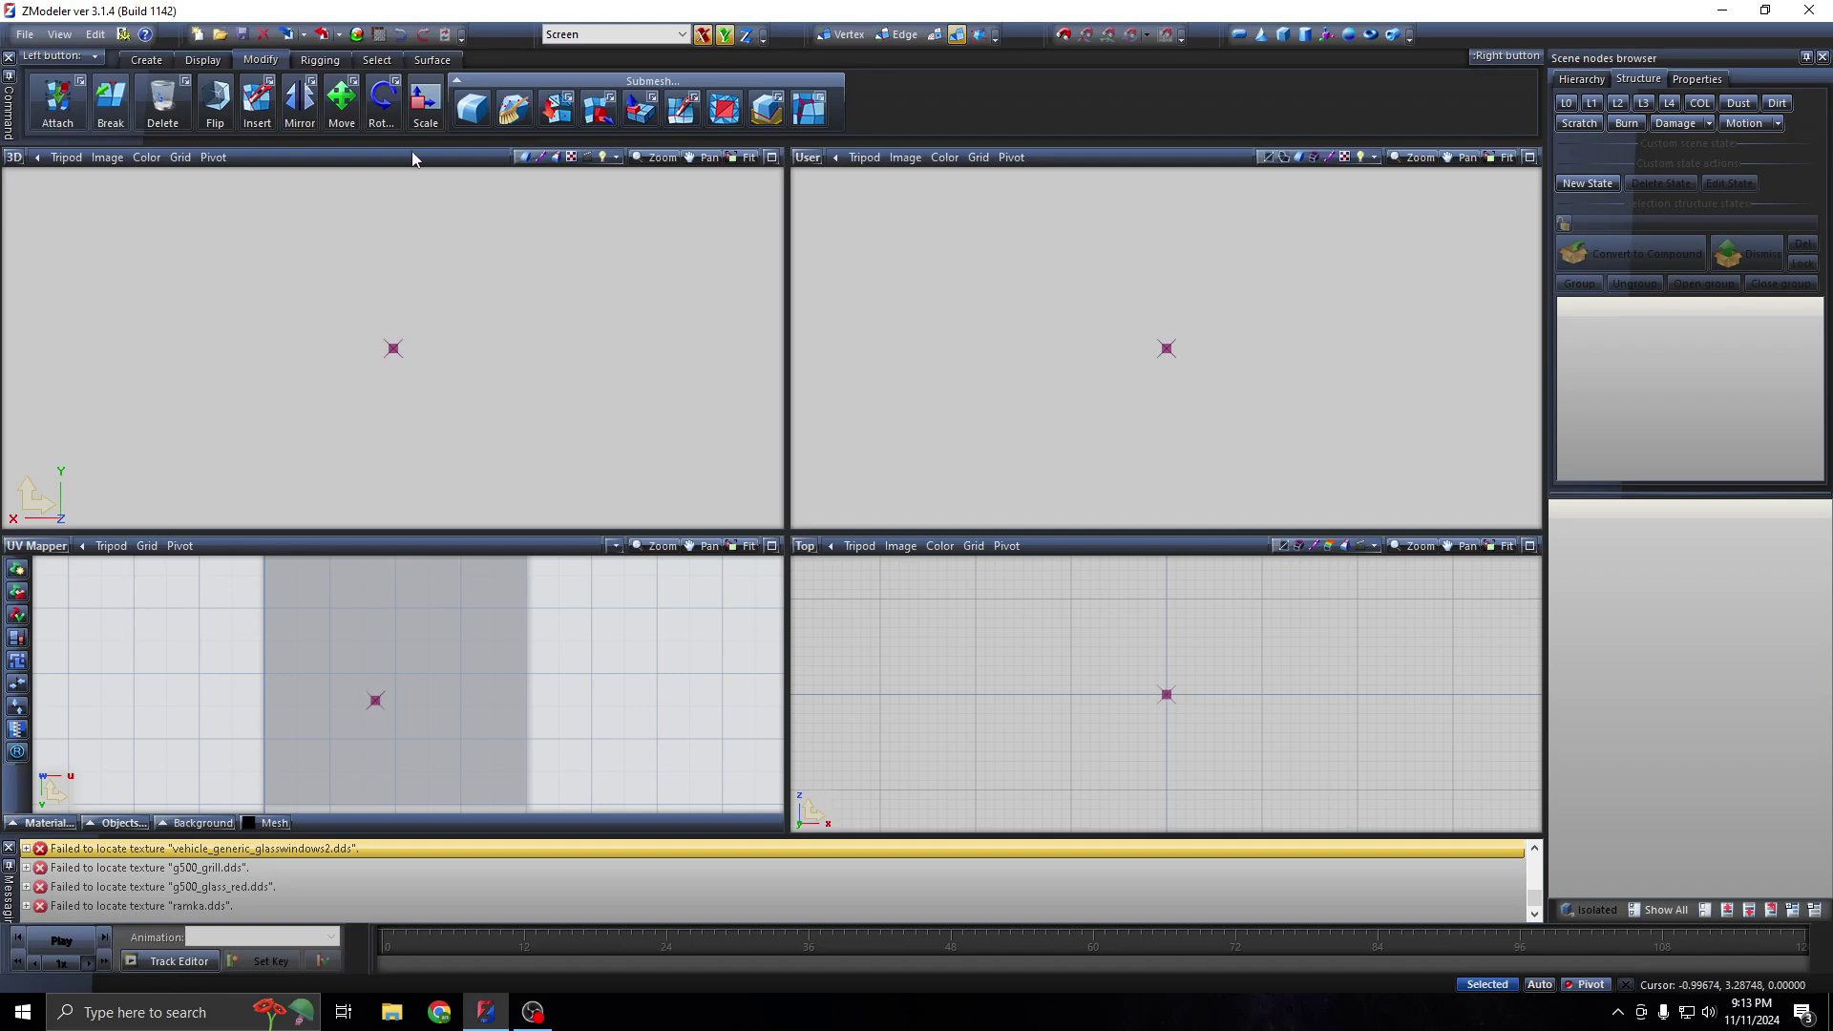
Import g500amg - Copy.yft and expand its g500 and chassis nodes in the scene browser
{"action": "left_click", "coordinate": [287, 34]}
{"action": "left_click", "coordinate": [772, 385]}
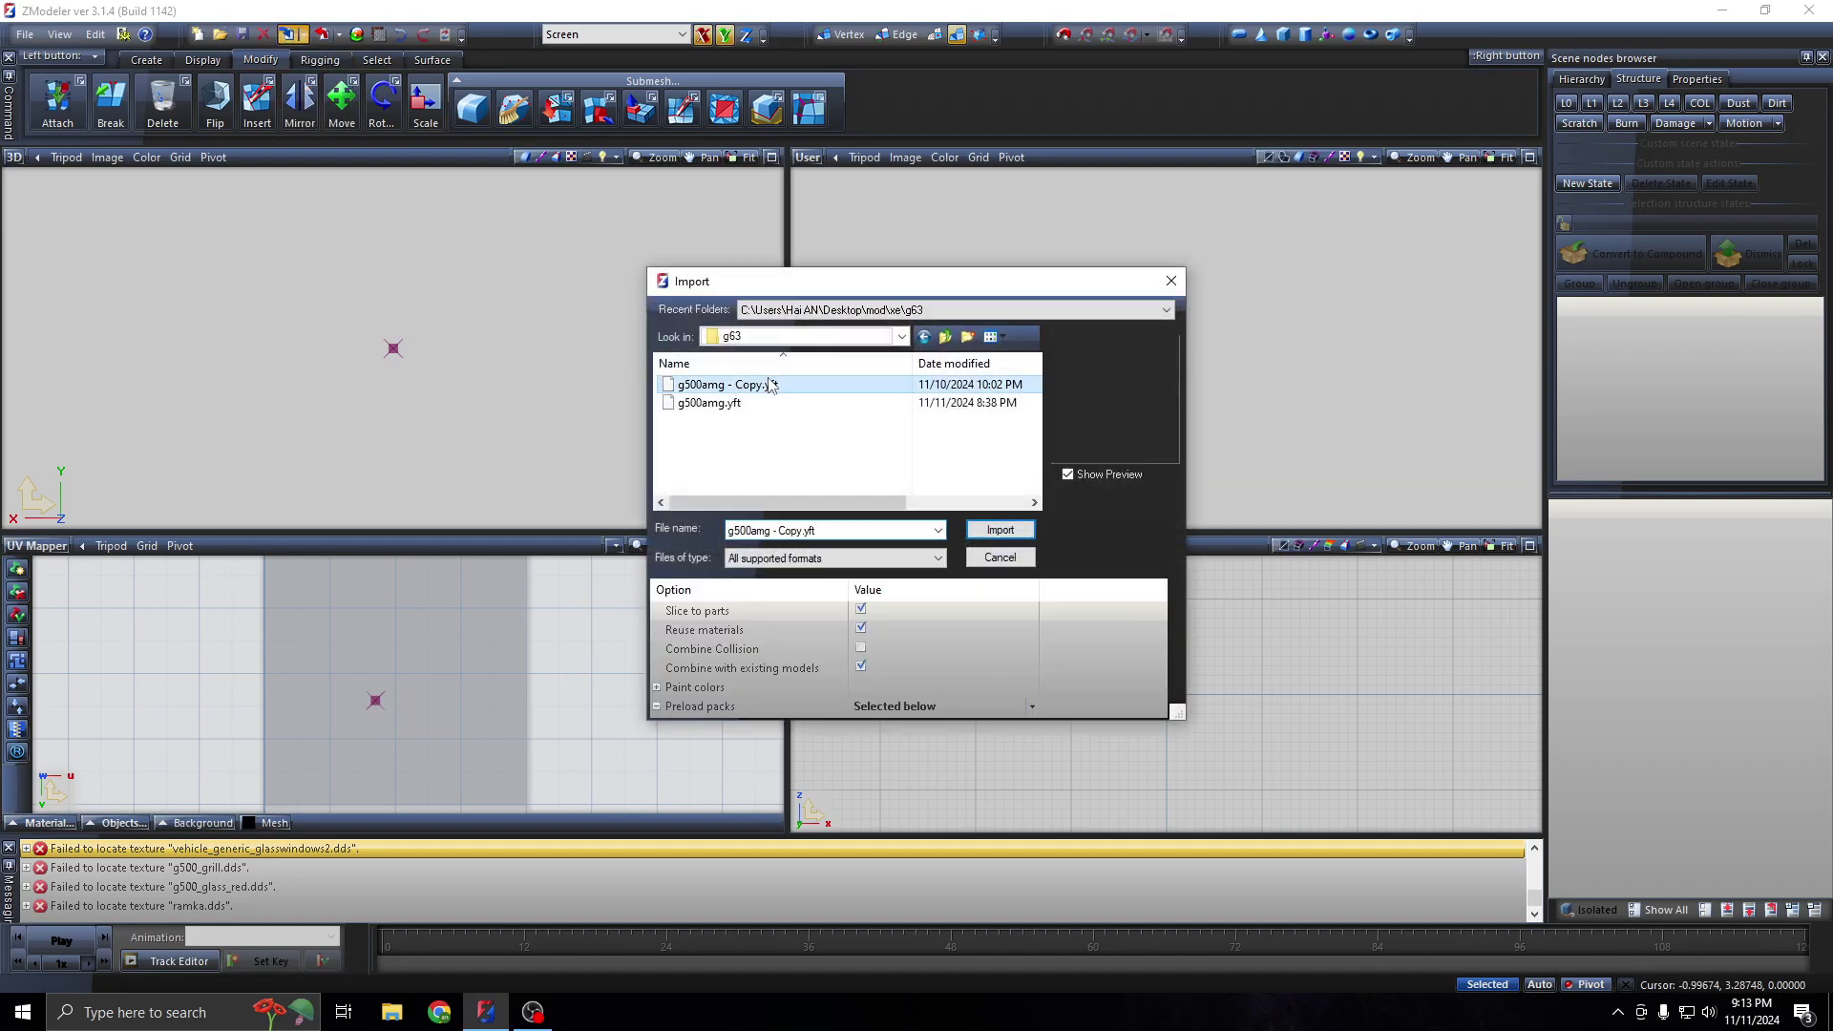
{"action": "left_click", "coordinate": [1000, 530]}
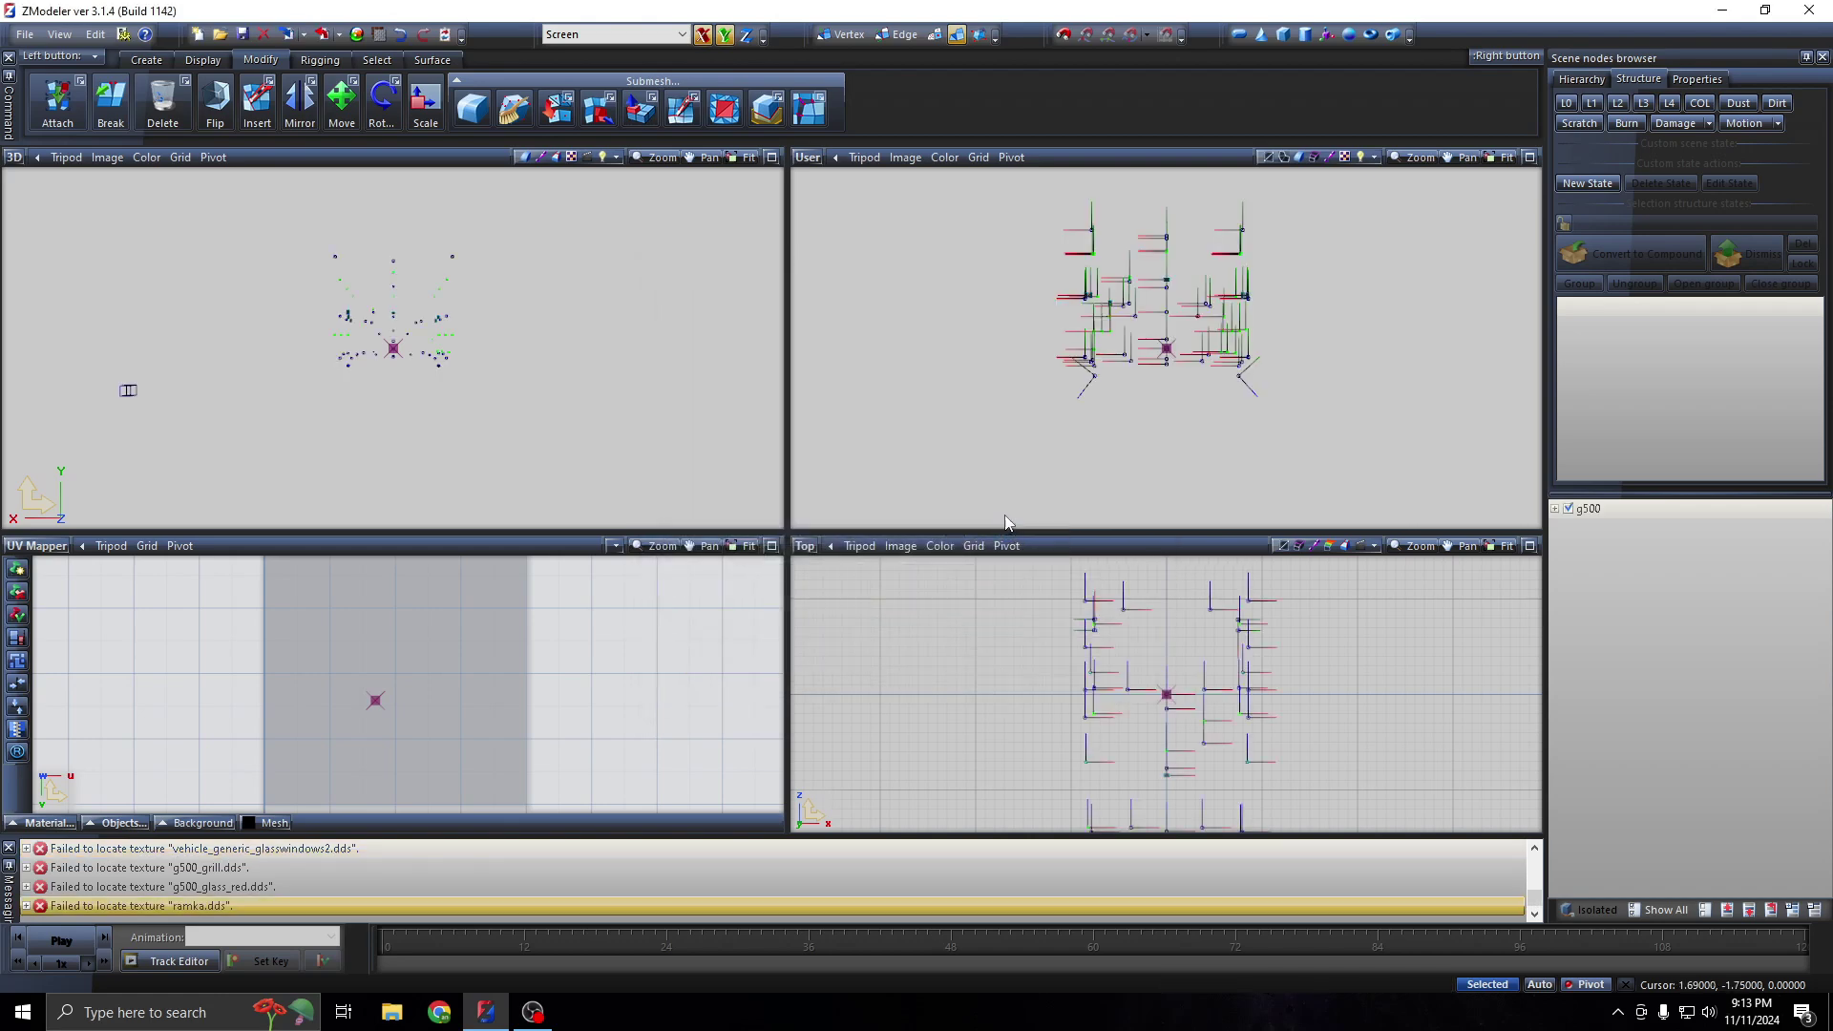
{"action": "left_click", "coordinate": [1554, 508]}
{"action": "left_click", "coordinate": [1566, 527]}
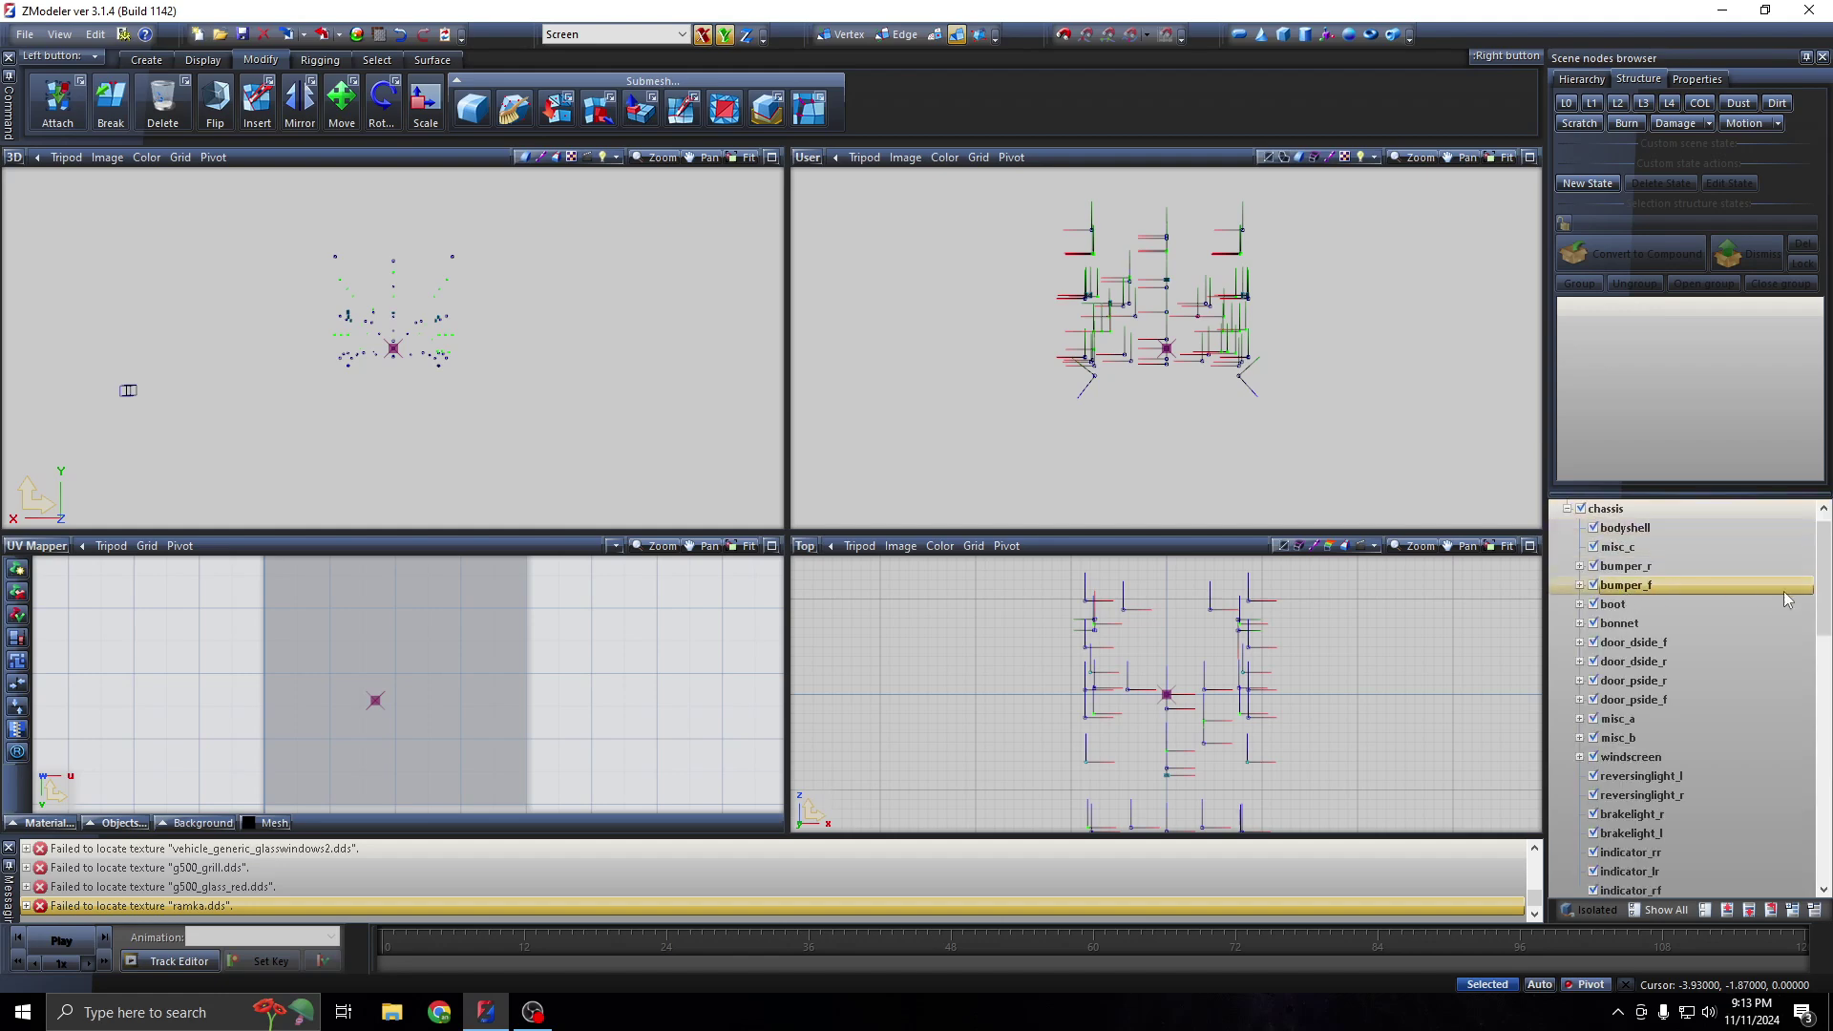
{"action": "mouse_move", "coordinate": [1819, 560]}
{"action": "left_mouse_down"}
{"action": "mouse_move", "coordinate": [1828, 845]}
{"action": "mouse_move", "coordinate": [1820, 554]}
{"action": "left_mouse_up"}
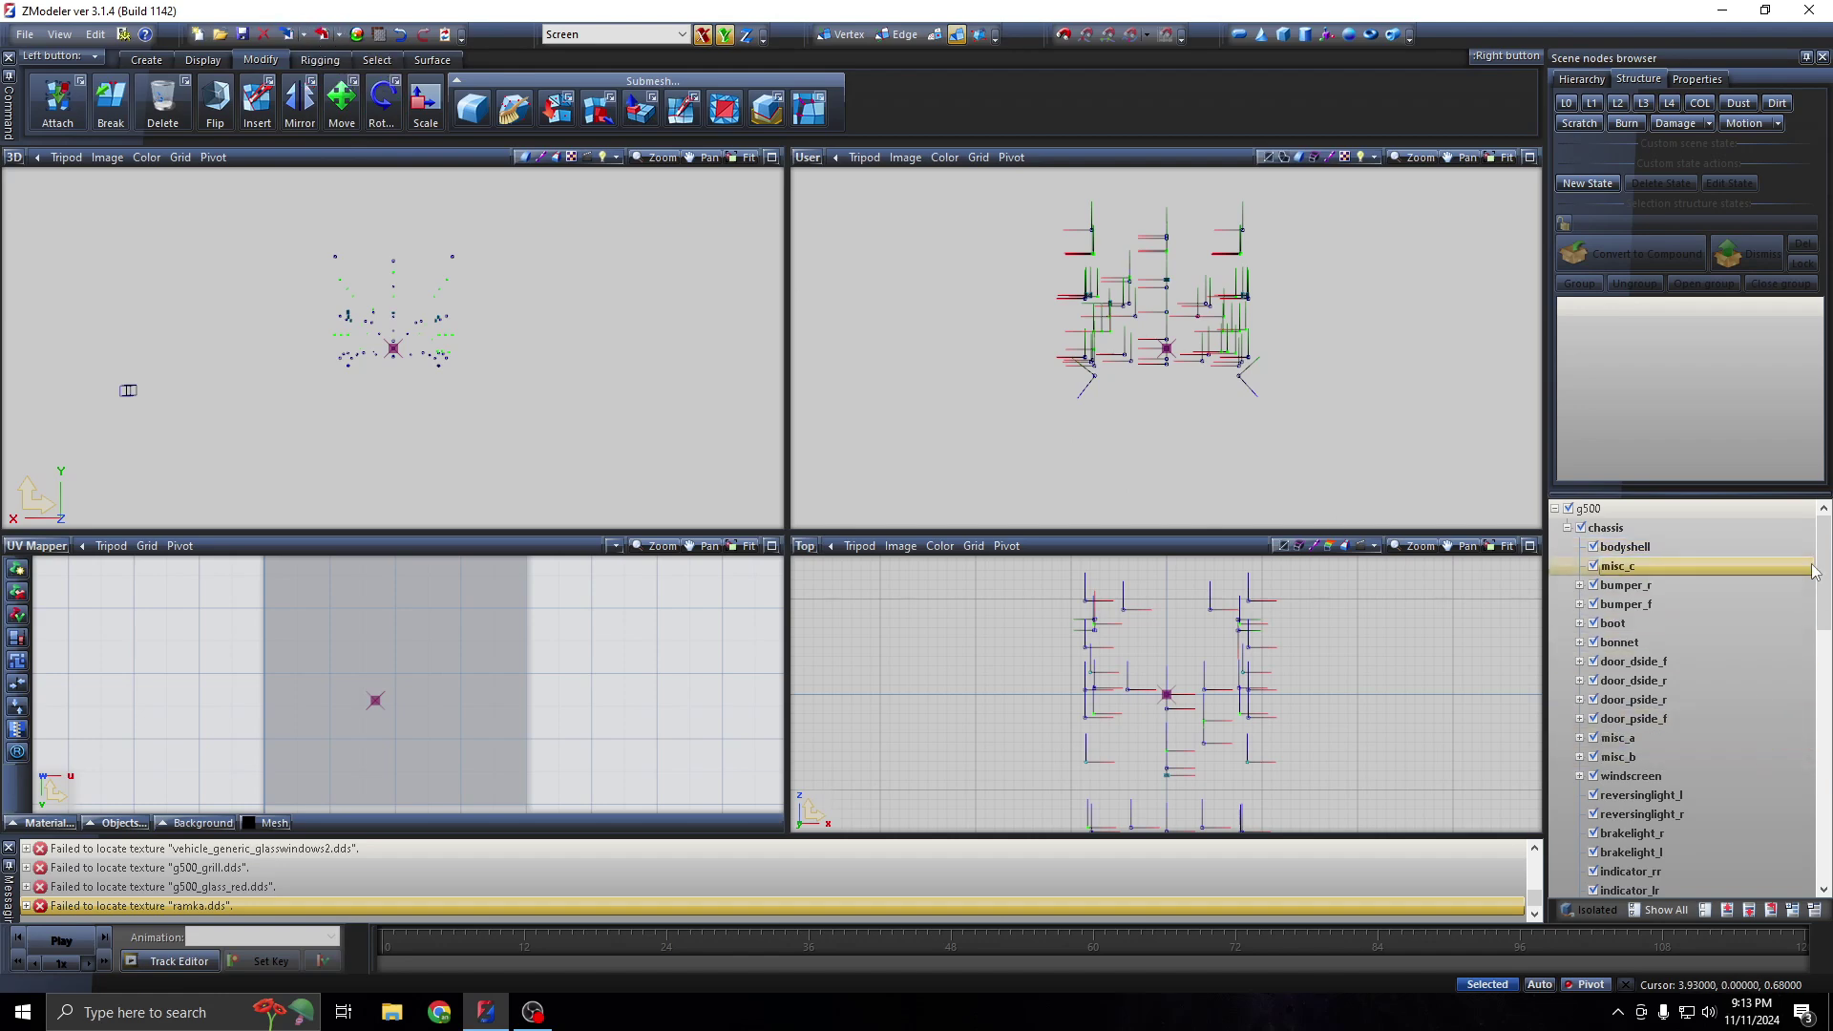
{"action": "mouse_move", "coordinate": [1822, 573]}
{"action": "left_mouse_down"}
{"action": "mouse_move", "coordinate": [1821, 711]}
{"action": "mouse_move", "coordinate": [1821, 568]}
{"action": "left_mouse_up"}
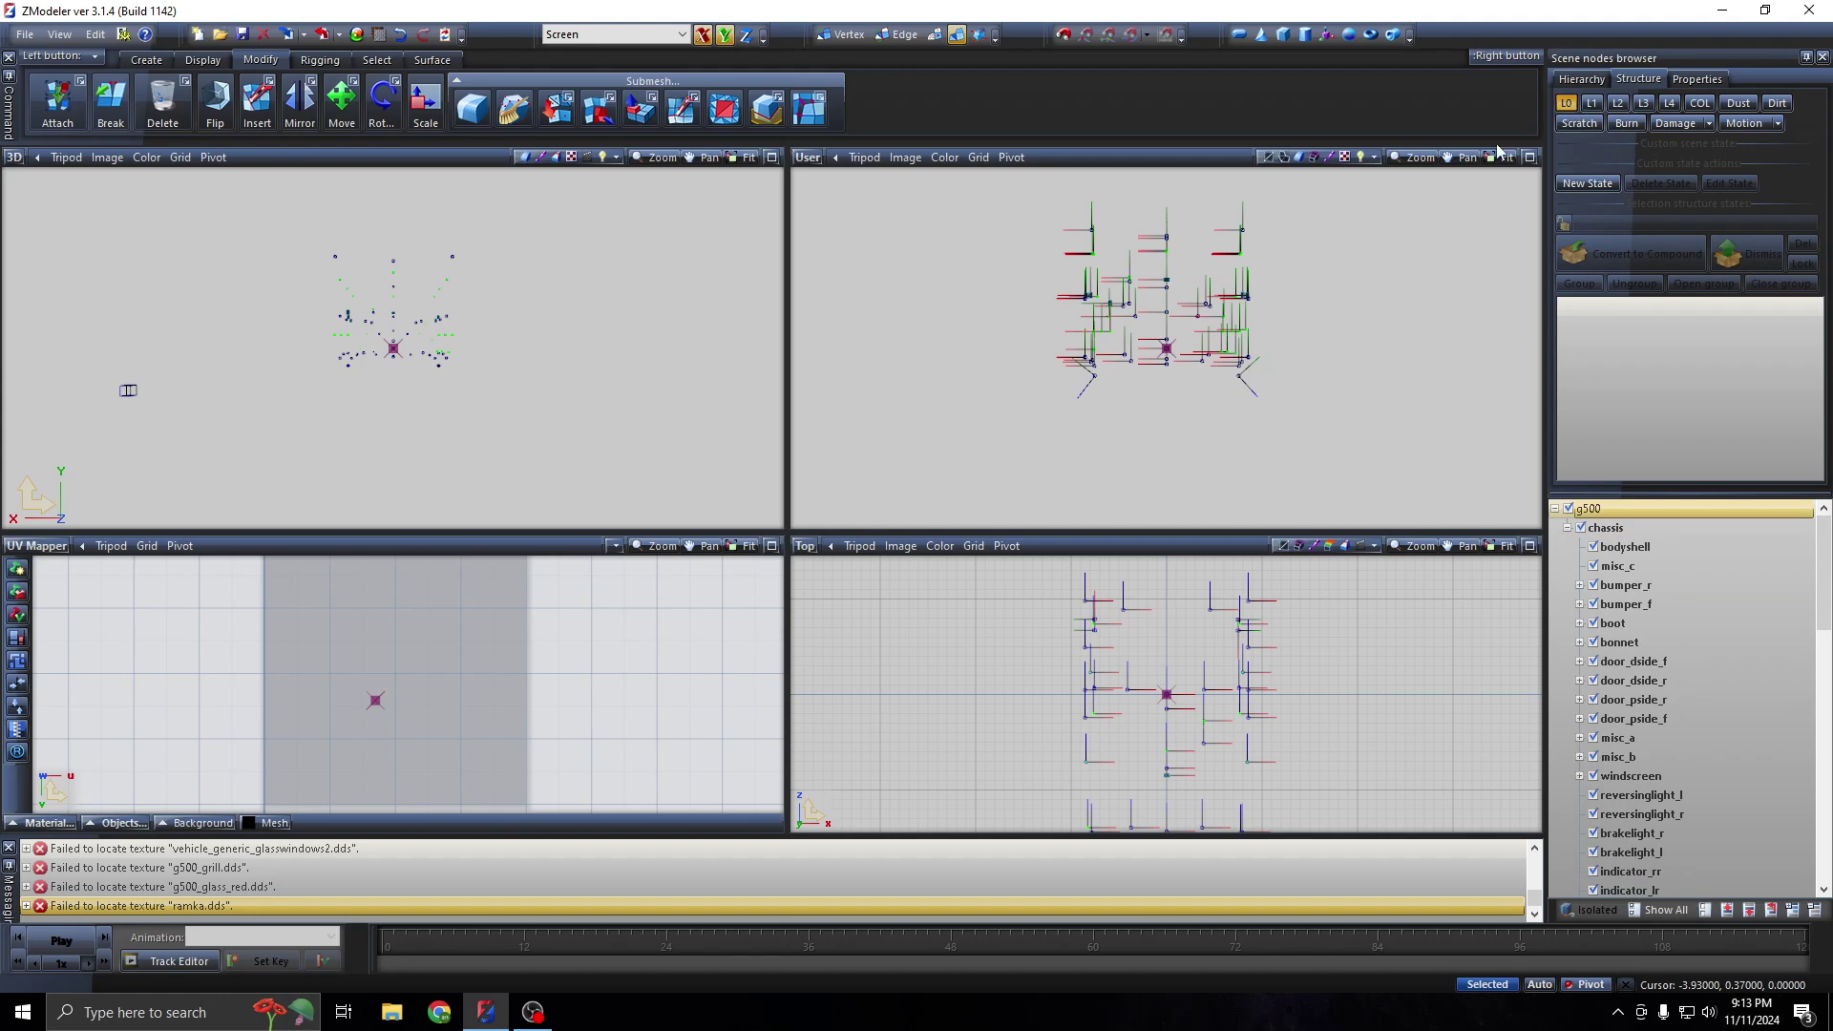
Maximize the User viewport, enable Auto, and orbit and zoom to the g500's front
{"action": "left_click", "coordinate": [1529, 157]}
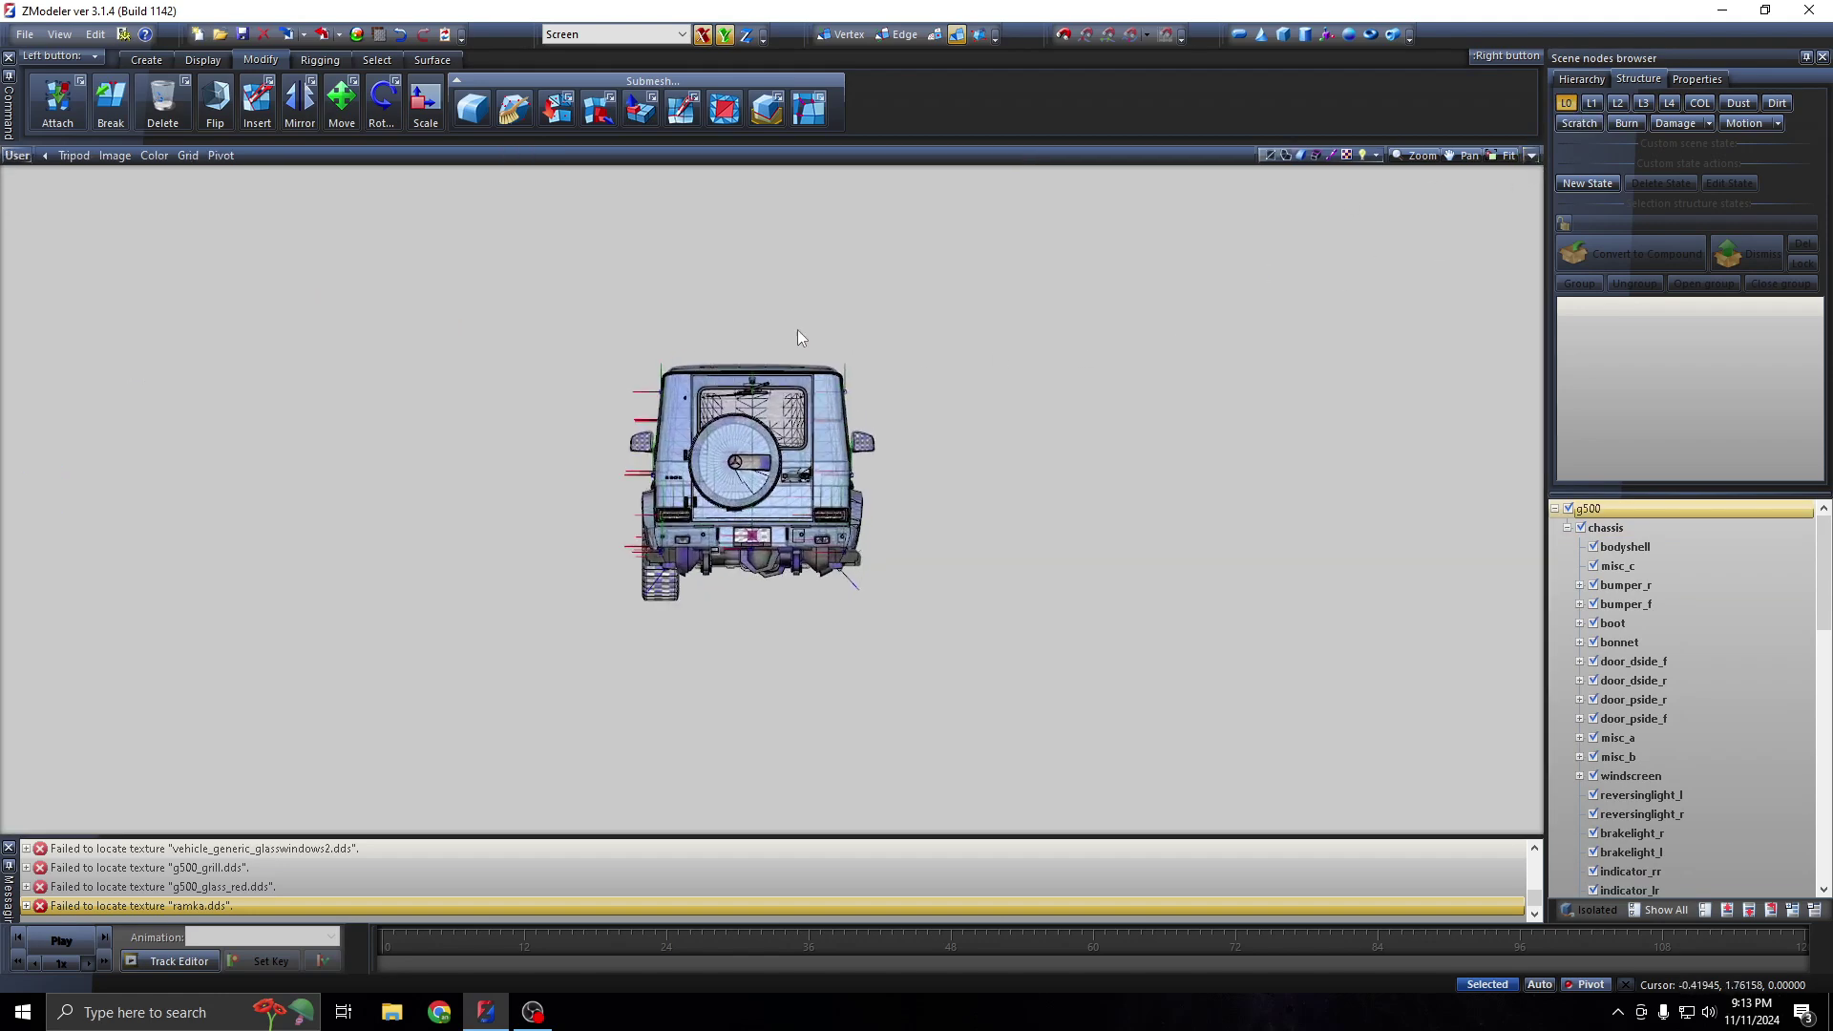
{"action": "left_click", "coordinate": [1539, 984]}
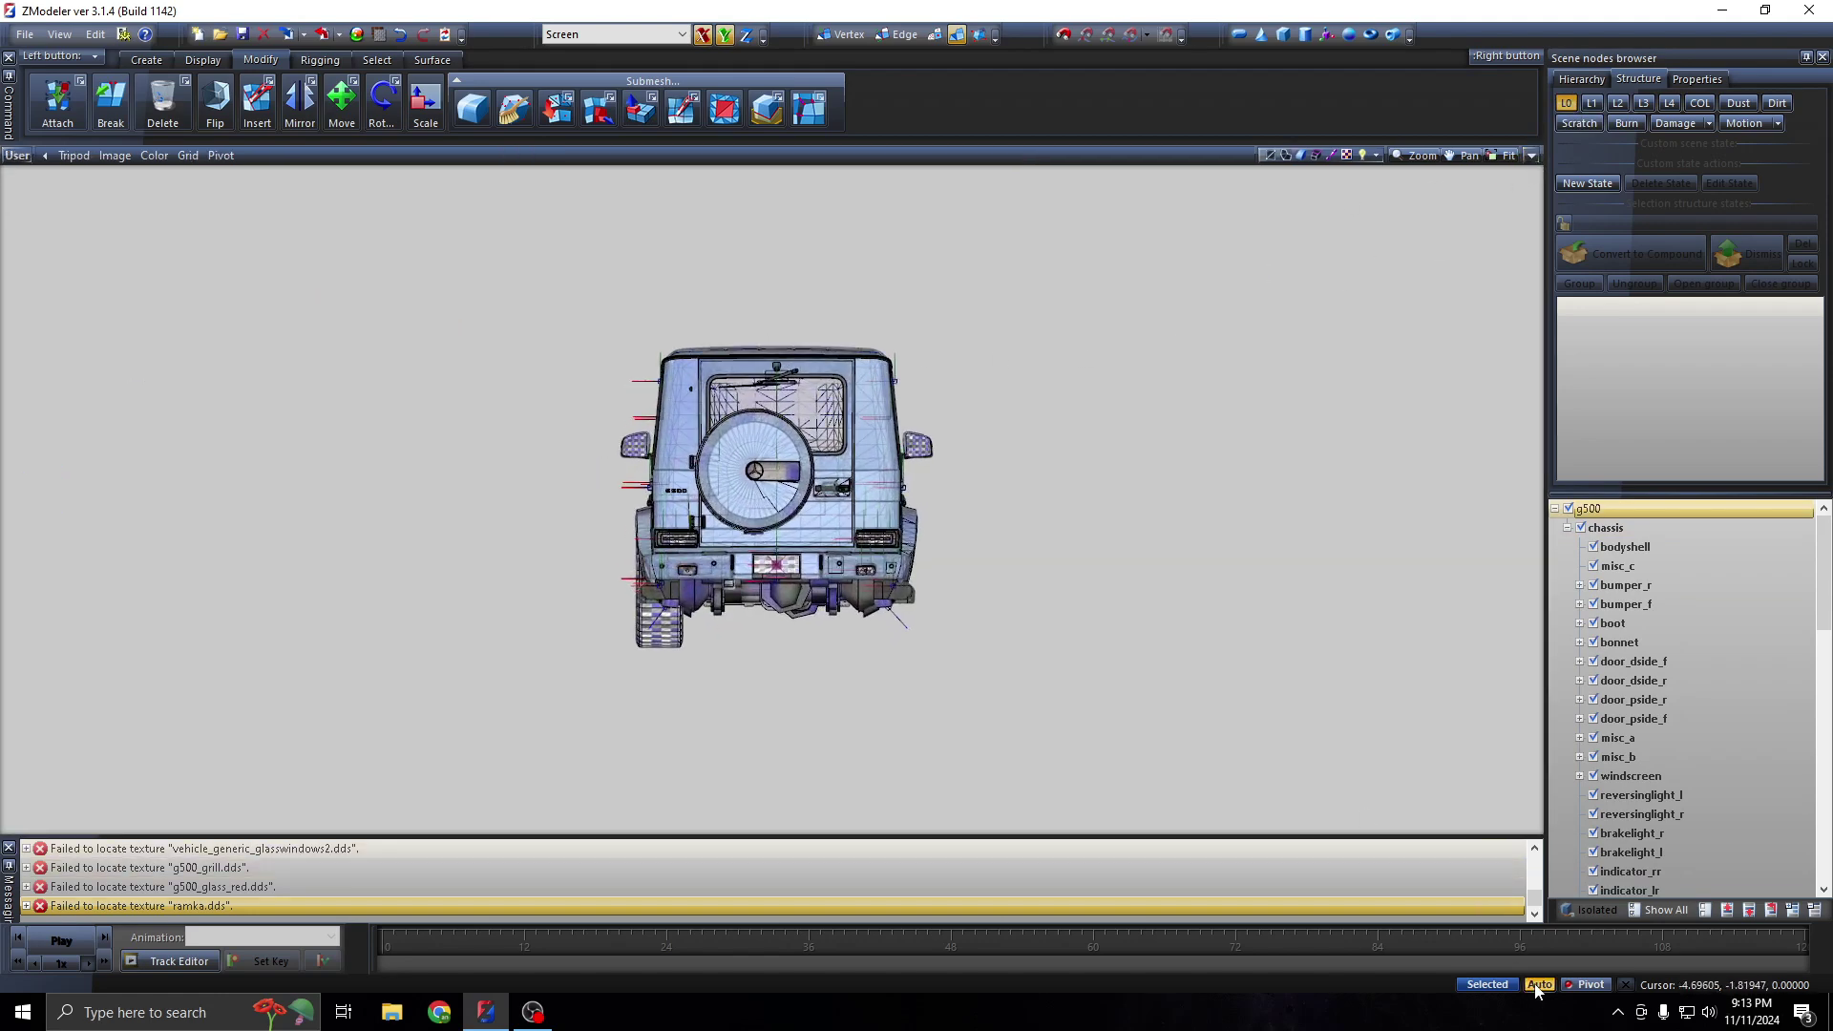
{"action": "mouse_move", "coordinate": [611, 626]}
{"action": "middle_mouse_down"}
{"action": "mouse_move", "coordinate": [733, 625]}
{"action": "mouse_move", "coordinate": [1027, 748]}
{"action": "mouse_move", "coordinate": [1105, 822]}
{"action": "middle_mouse_up"}
{"action": "scroll", "coordinate": [853, 544], "scroll_direction": "up", "scroll_amount": 3}
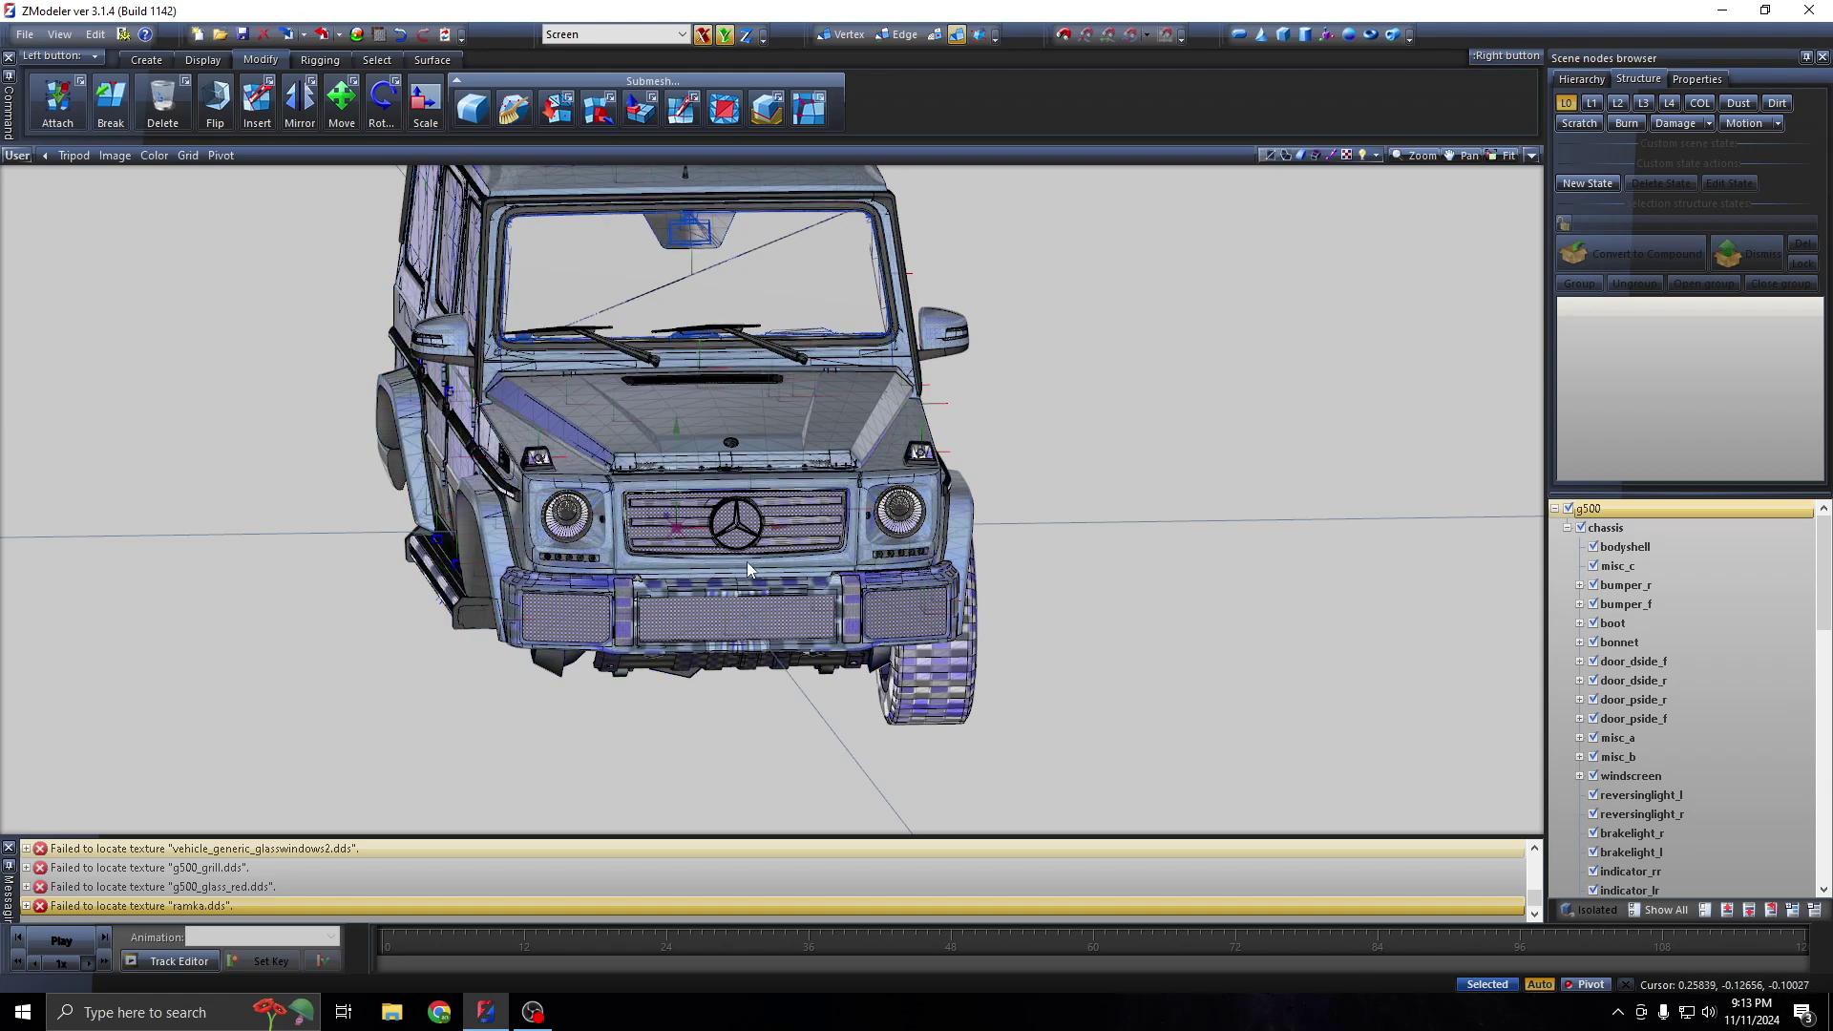
{"action": "scroll", "coordinate": [862, 639], "scroll_direction": "down", "scroll_amount": 1}
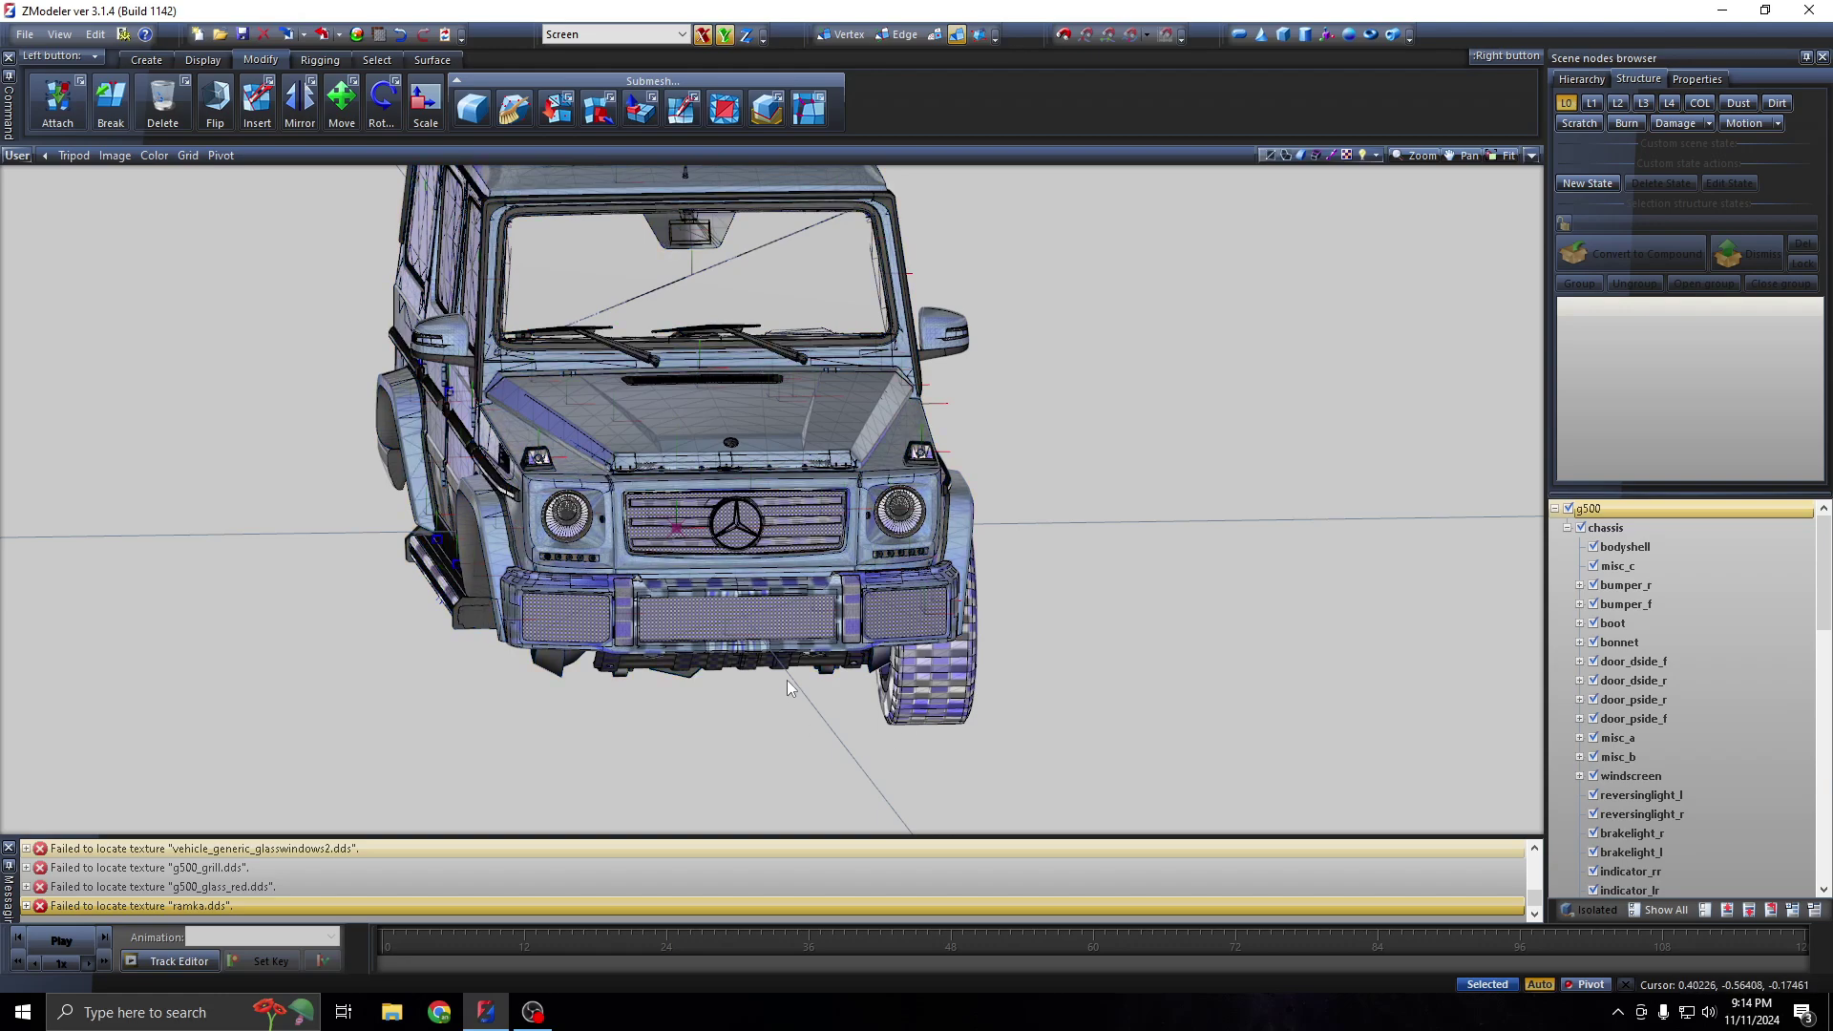
{"action": "scroll", "coordinate": [787, 679], "scroll_direction": "down", "scroll_amount": 2}
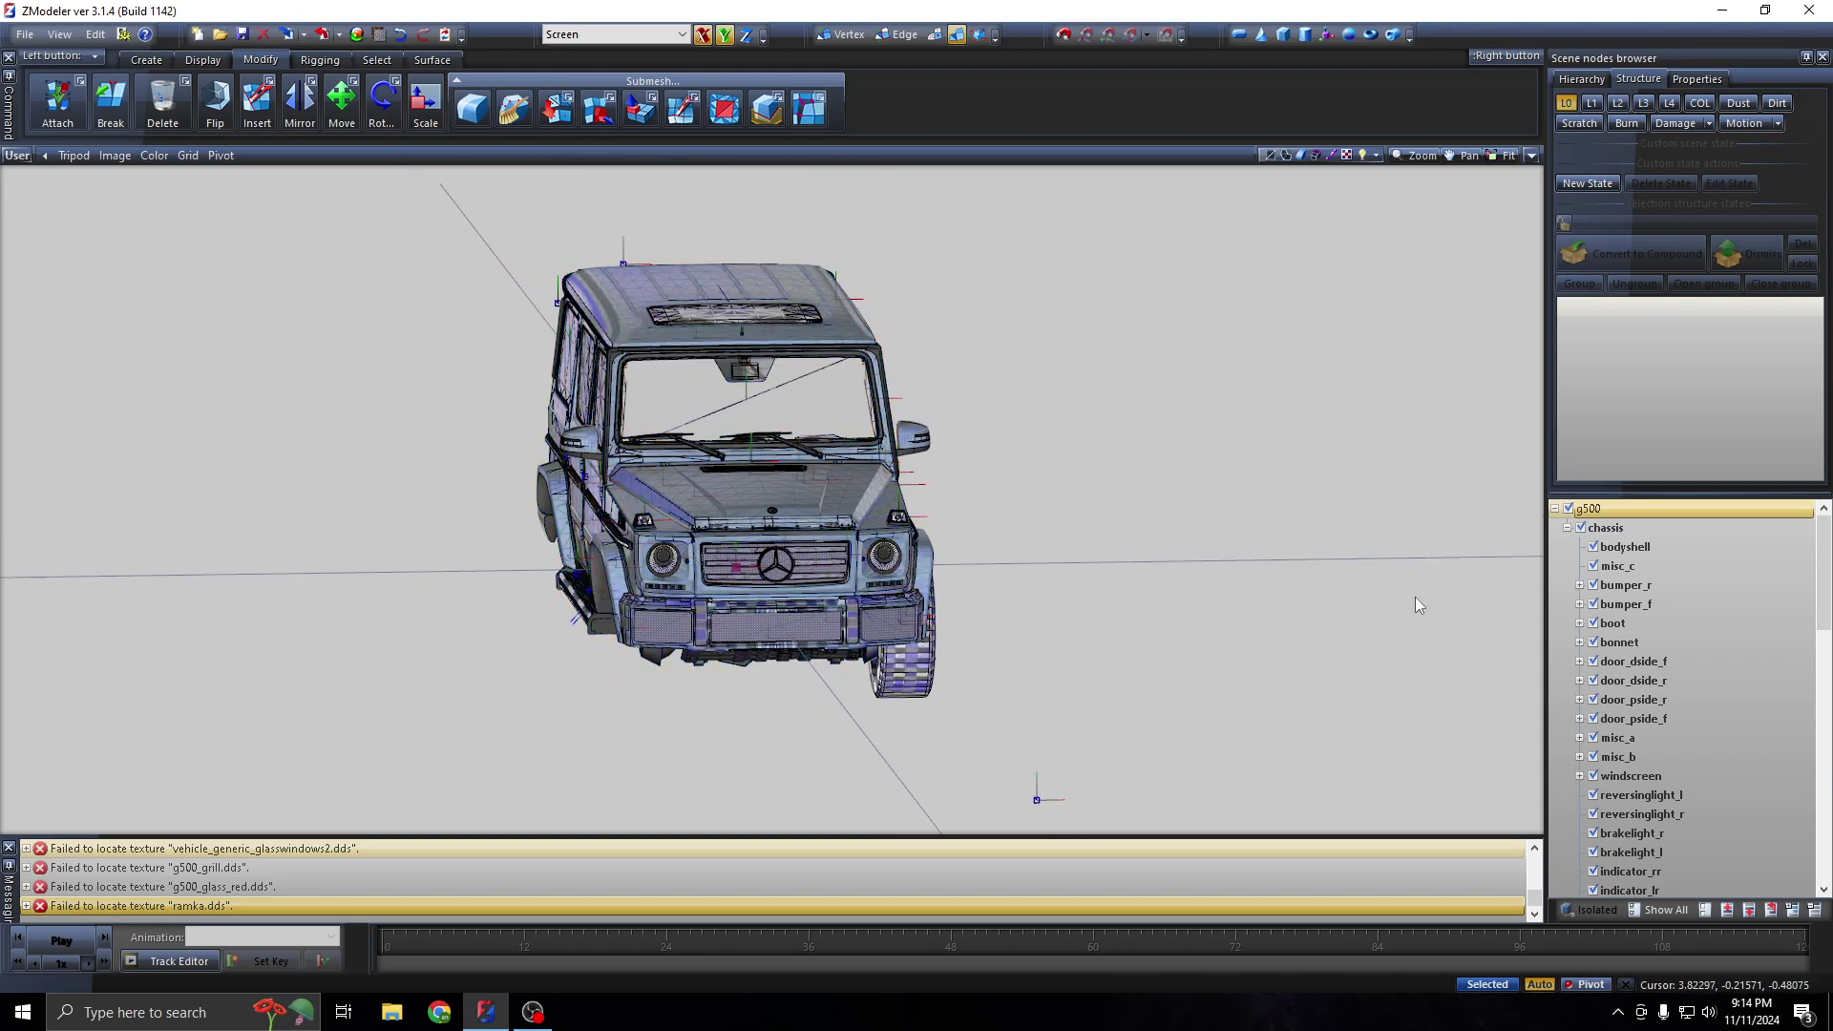
Toggle g500 and chassis visibility so only the bodyshell stays visible
{"action": "left_click", "coordinate": [1593, 547]}
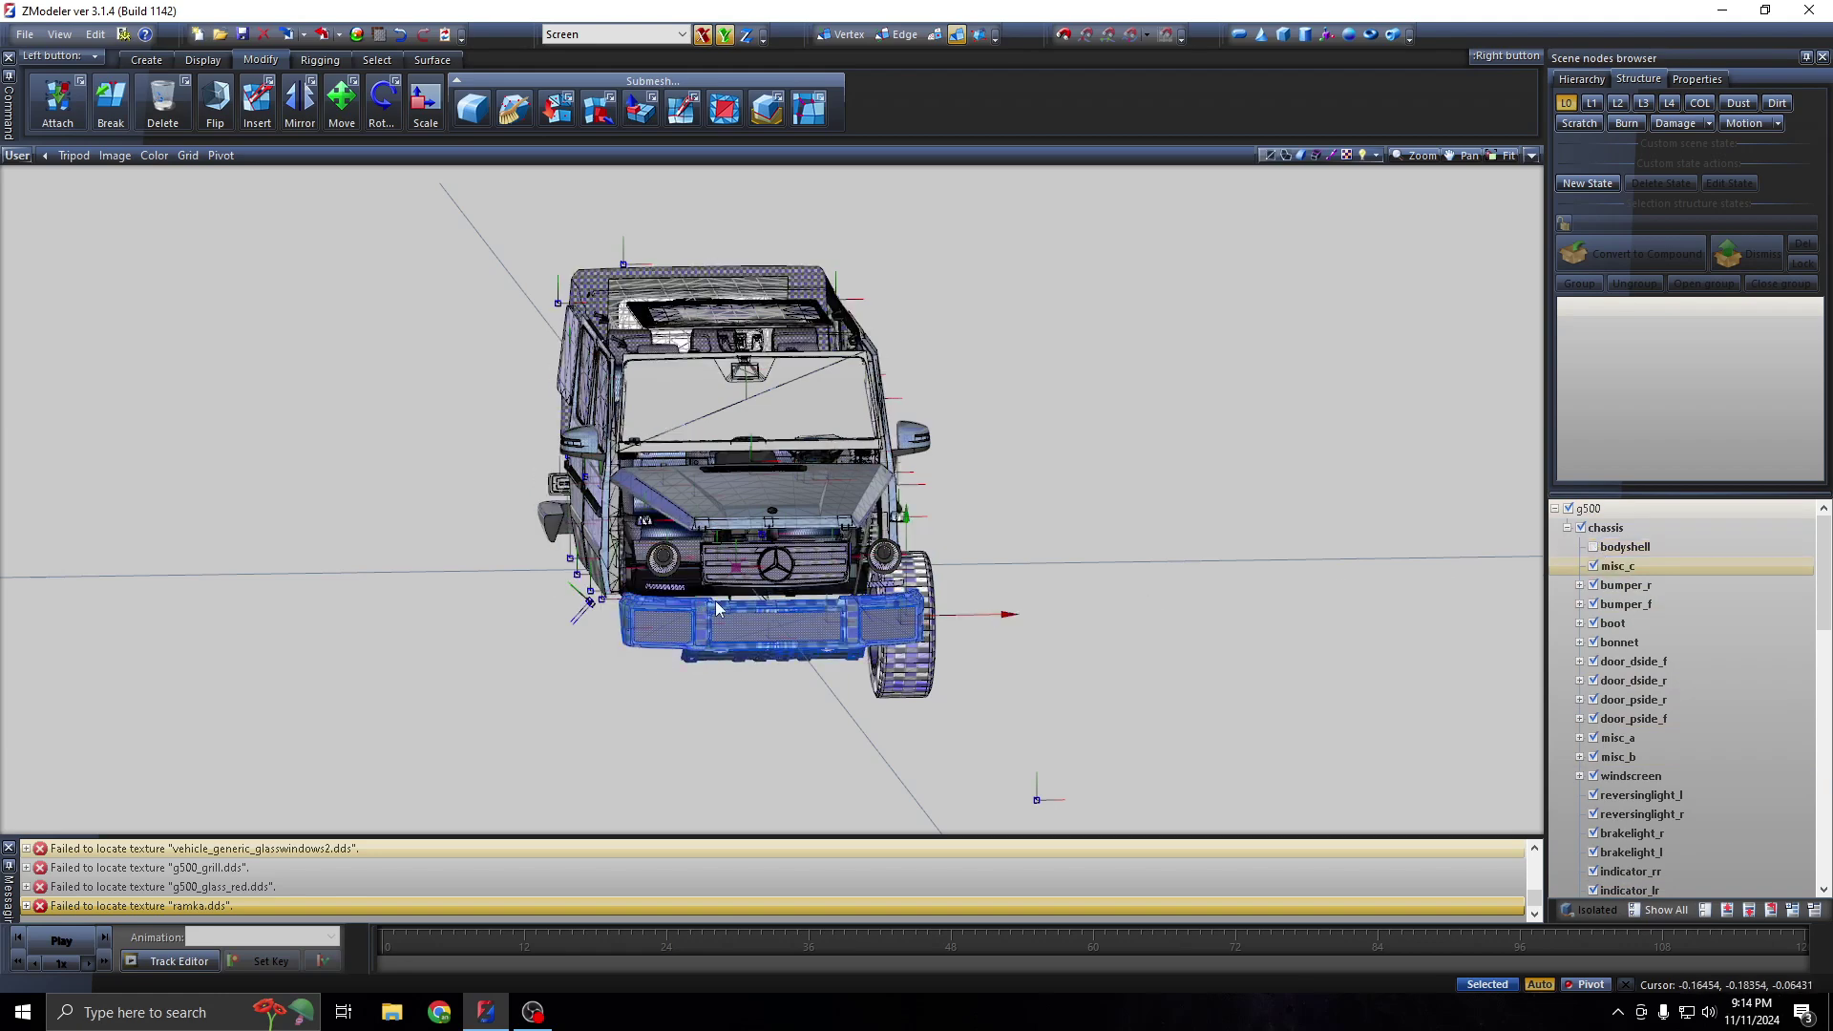
{"action": "left_click", "coordinate": [1580, 528]}
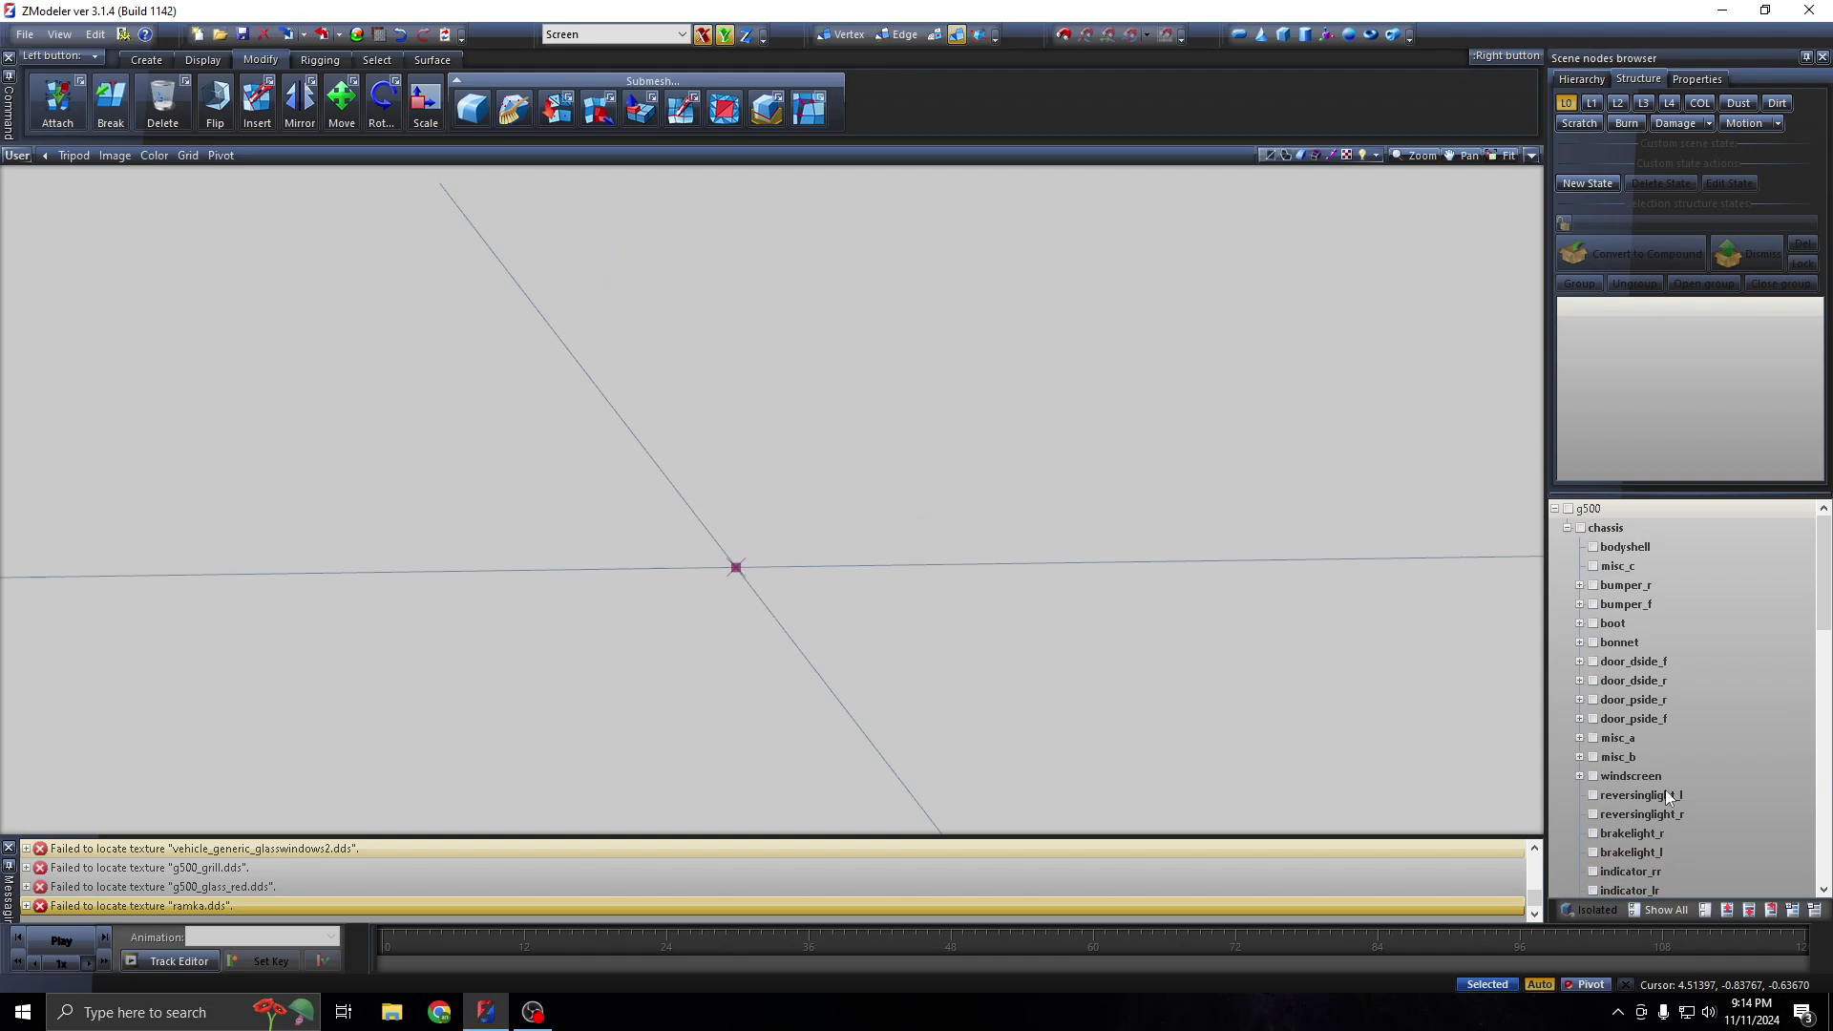
{"action": "left_click", "coordinate": [1581, 528]}
{"action": "left_click", "coordinate": [1580, 528]}
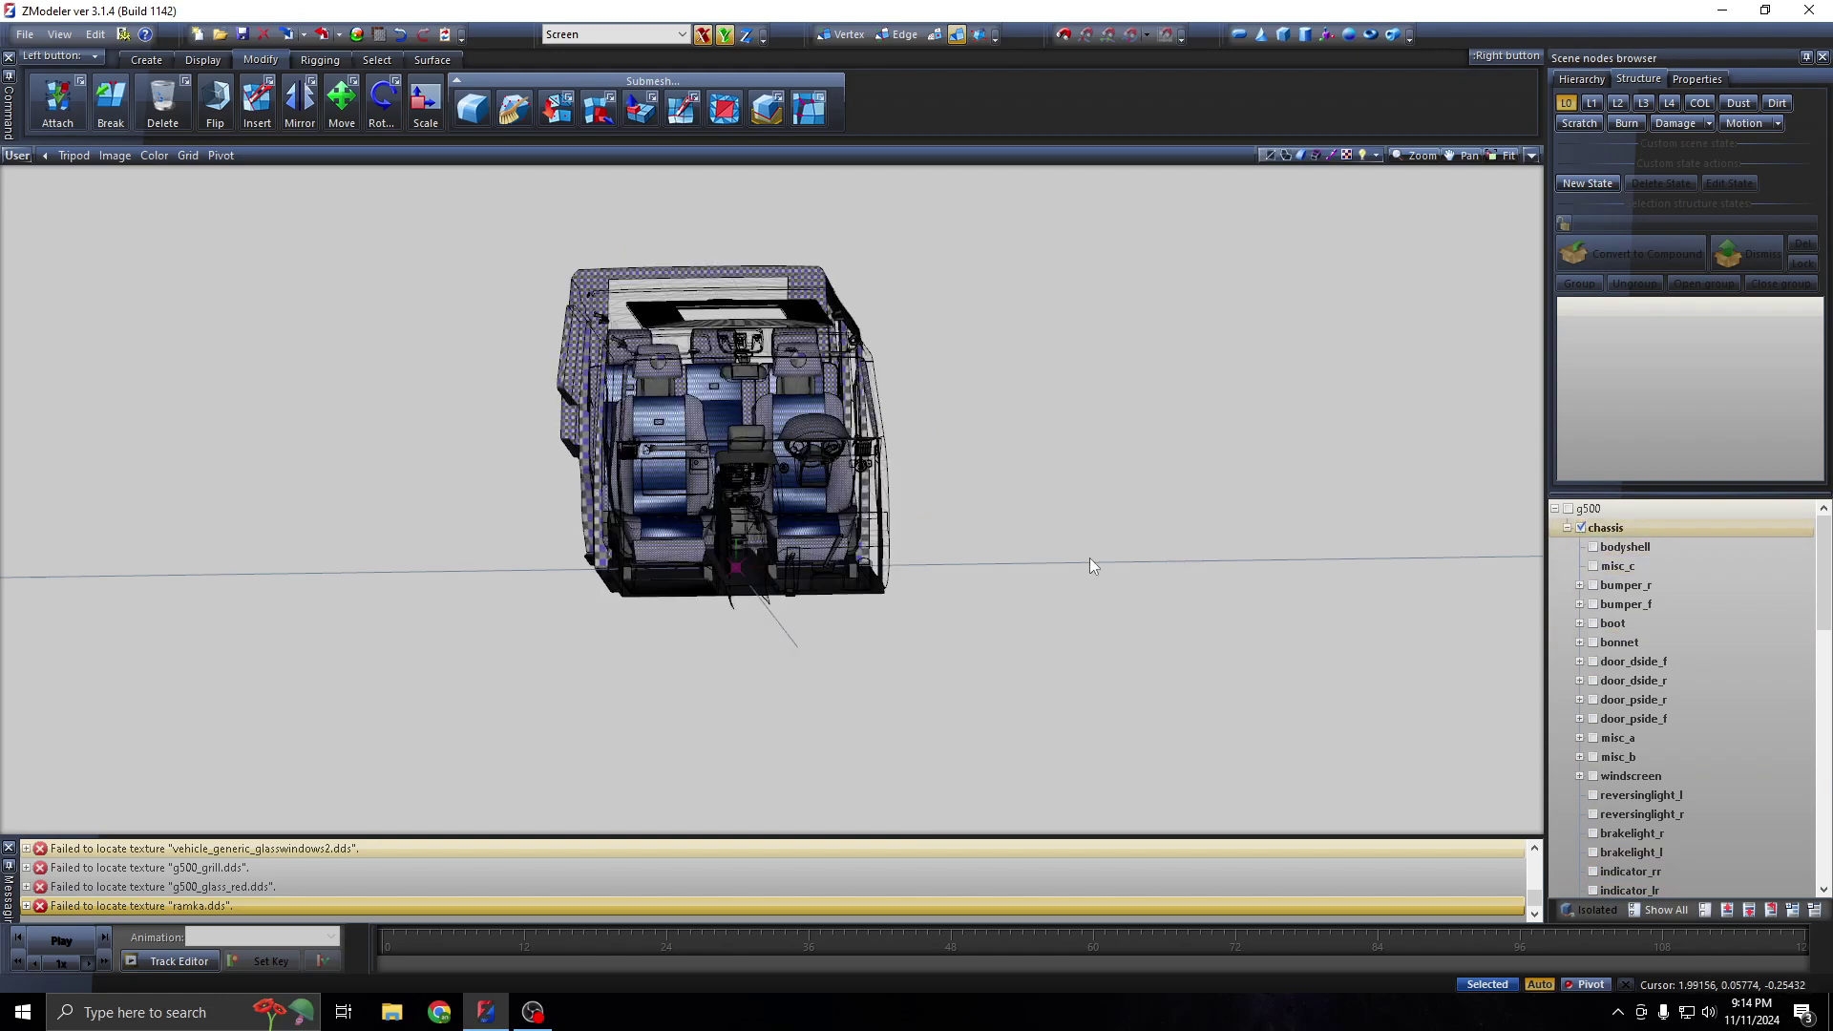
{"action": "mouse_move", "coordinate": [1090, 557]}
{"action": "middle_mouse_down"}
{"action": "mouse_move", "coordinate": [1001, 565]}
{"action": "mouse_move", "coordinate": [1170, 568]}
{"action": "middle_mouse_up"}
{"action": "left_click", "coordinate": [1581, 527]}
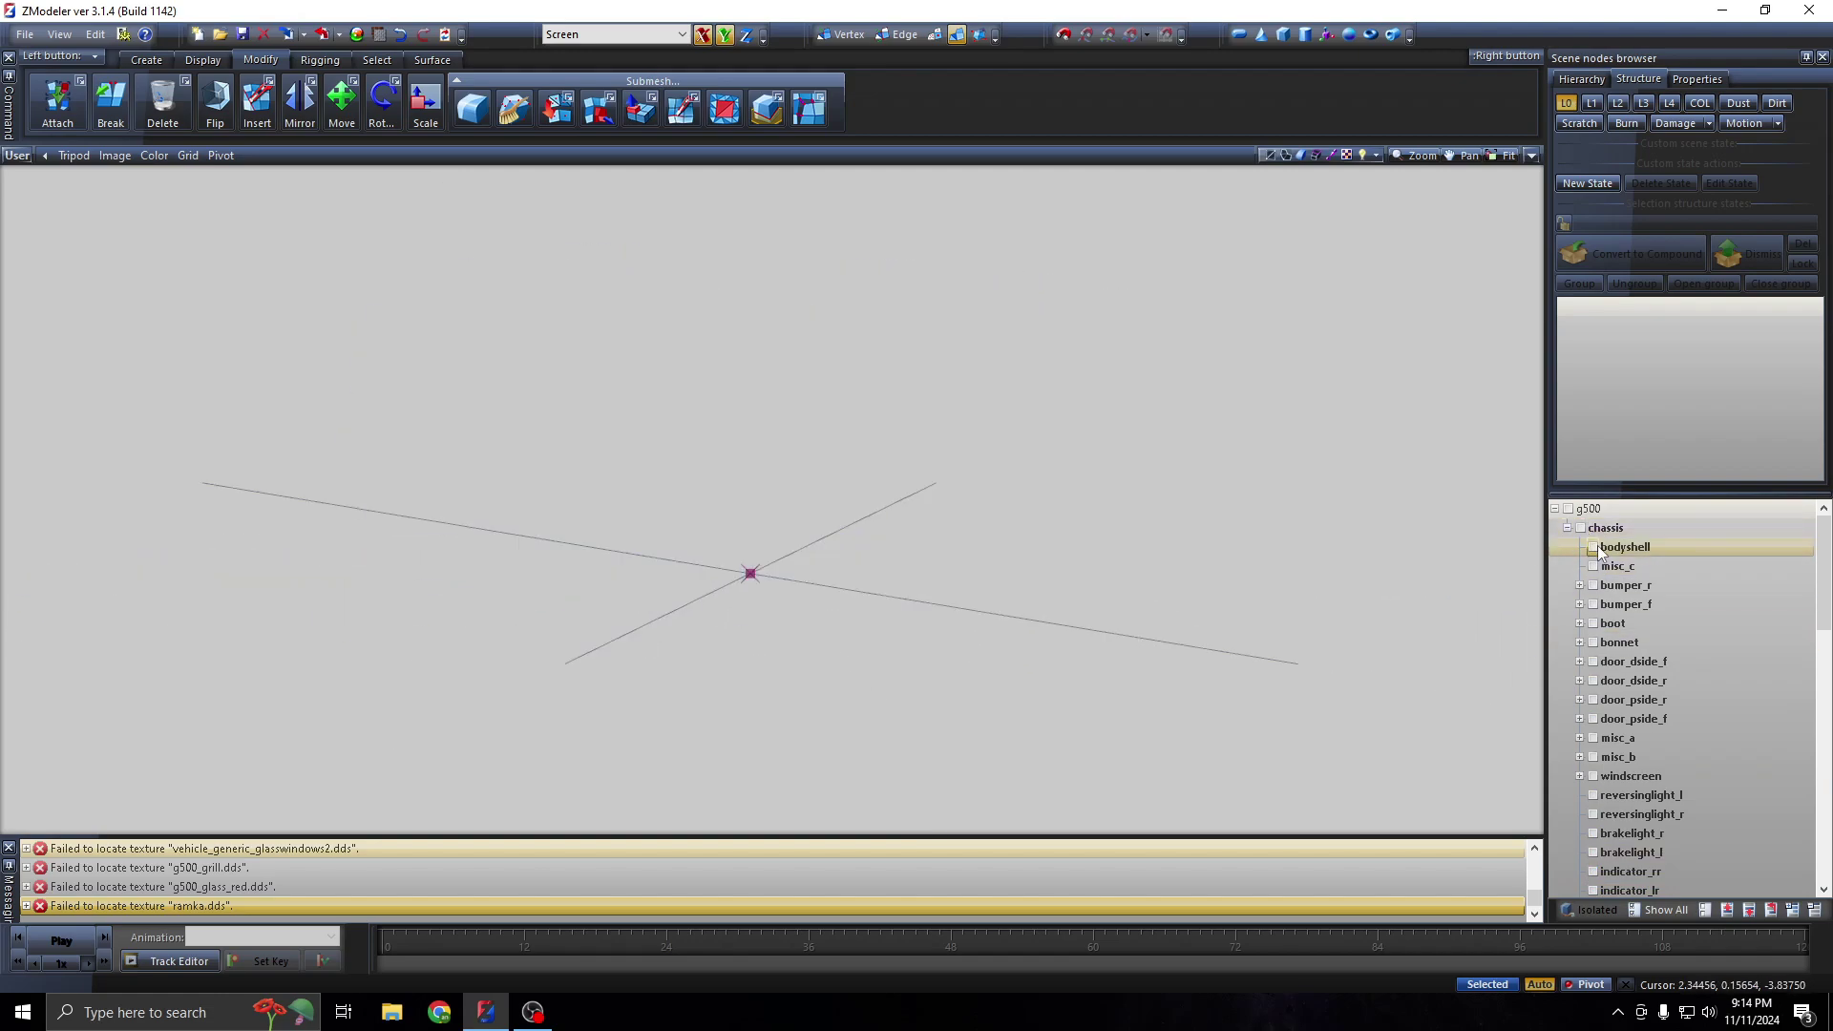
Box-select the whole bodyshell mesh and leave edge-level selection
{"action": "mouse_move", "coordinate": [1270, 620]}
{"action": "middle_mouse_down"}
{"action": "mouse_move", "coordinate": [1160, 626]}
{"action": "mouse_move", "coordinate": [1086, 581]}
{"action": "middle_mouse_up"}
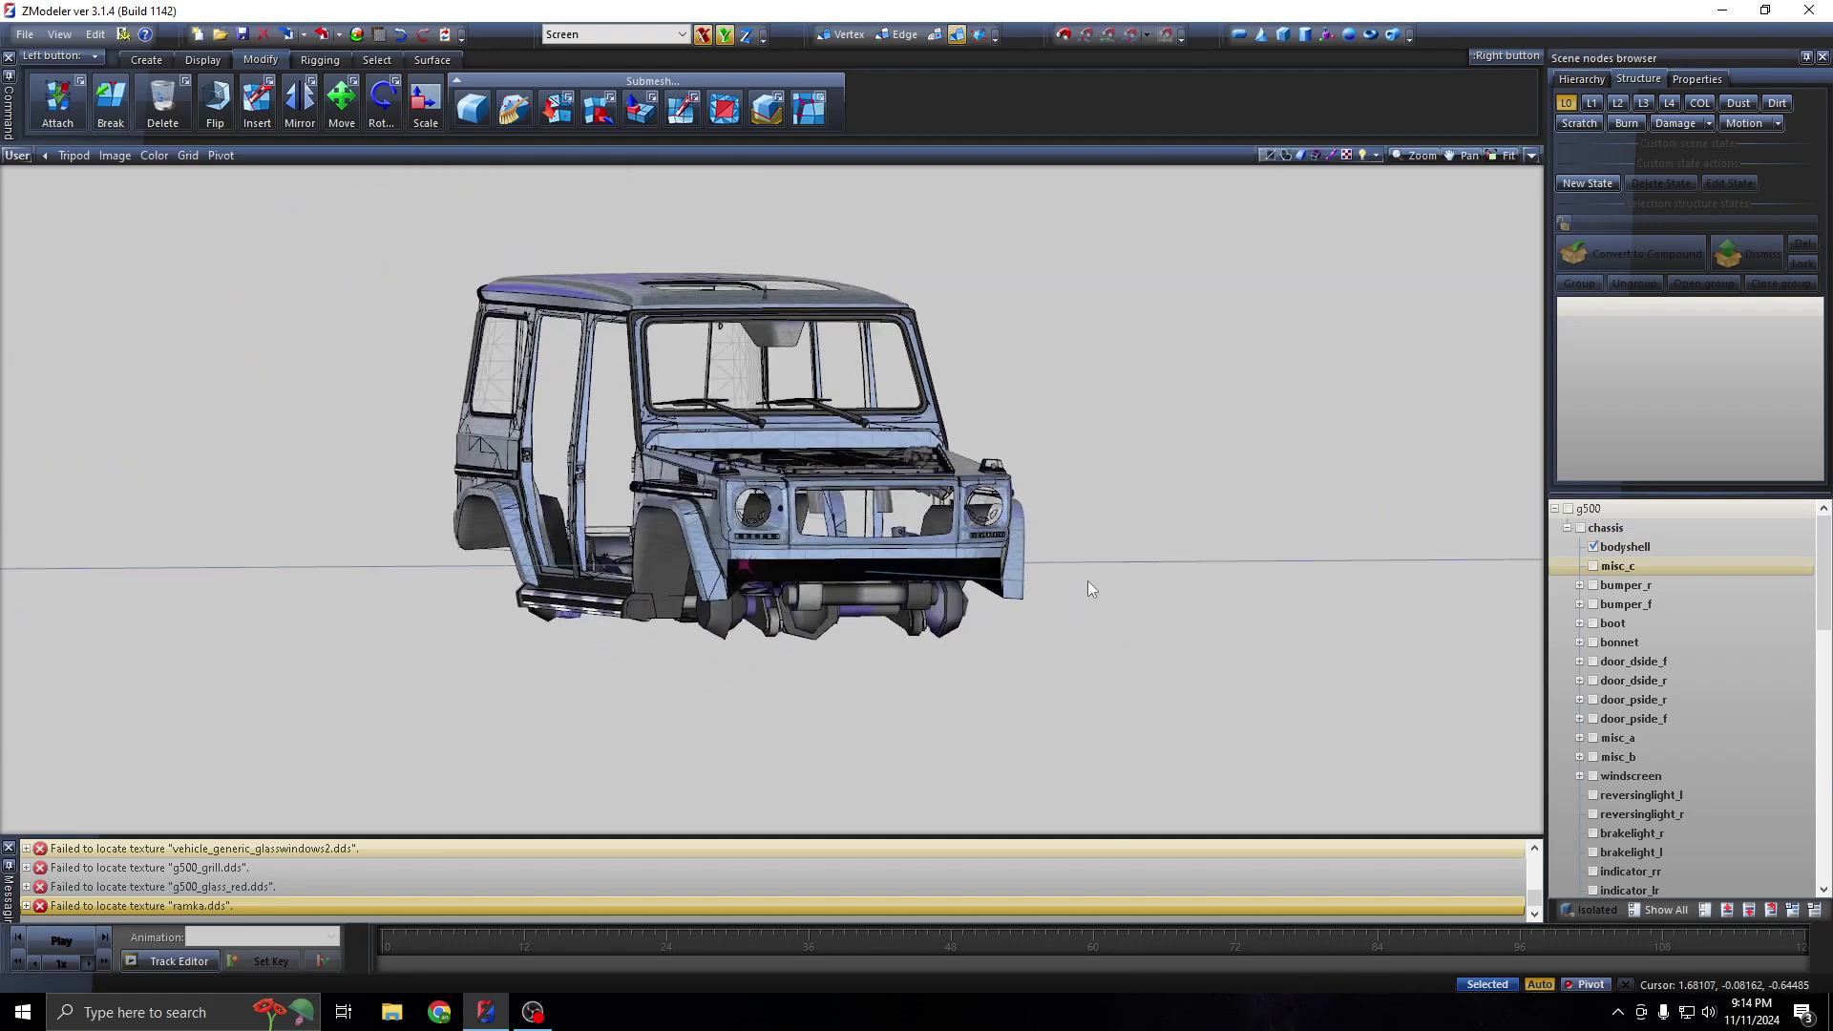
{"action": "scroll", "coordinate": [1086, 581], "scroll_direction": "down", "scroll_amount": 3}
{"action": "left_click_drag", "start_coordinate": [1134, 303], "coordinate": [592, 594]}
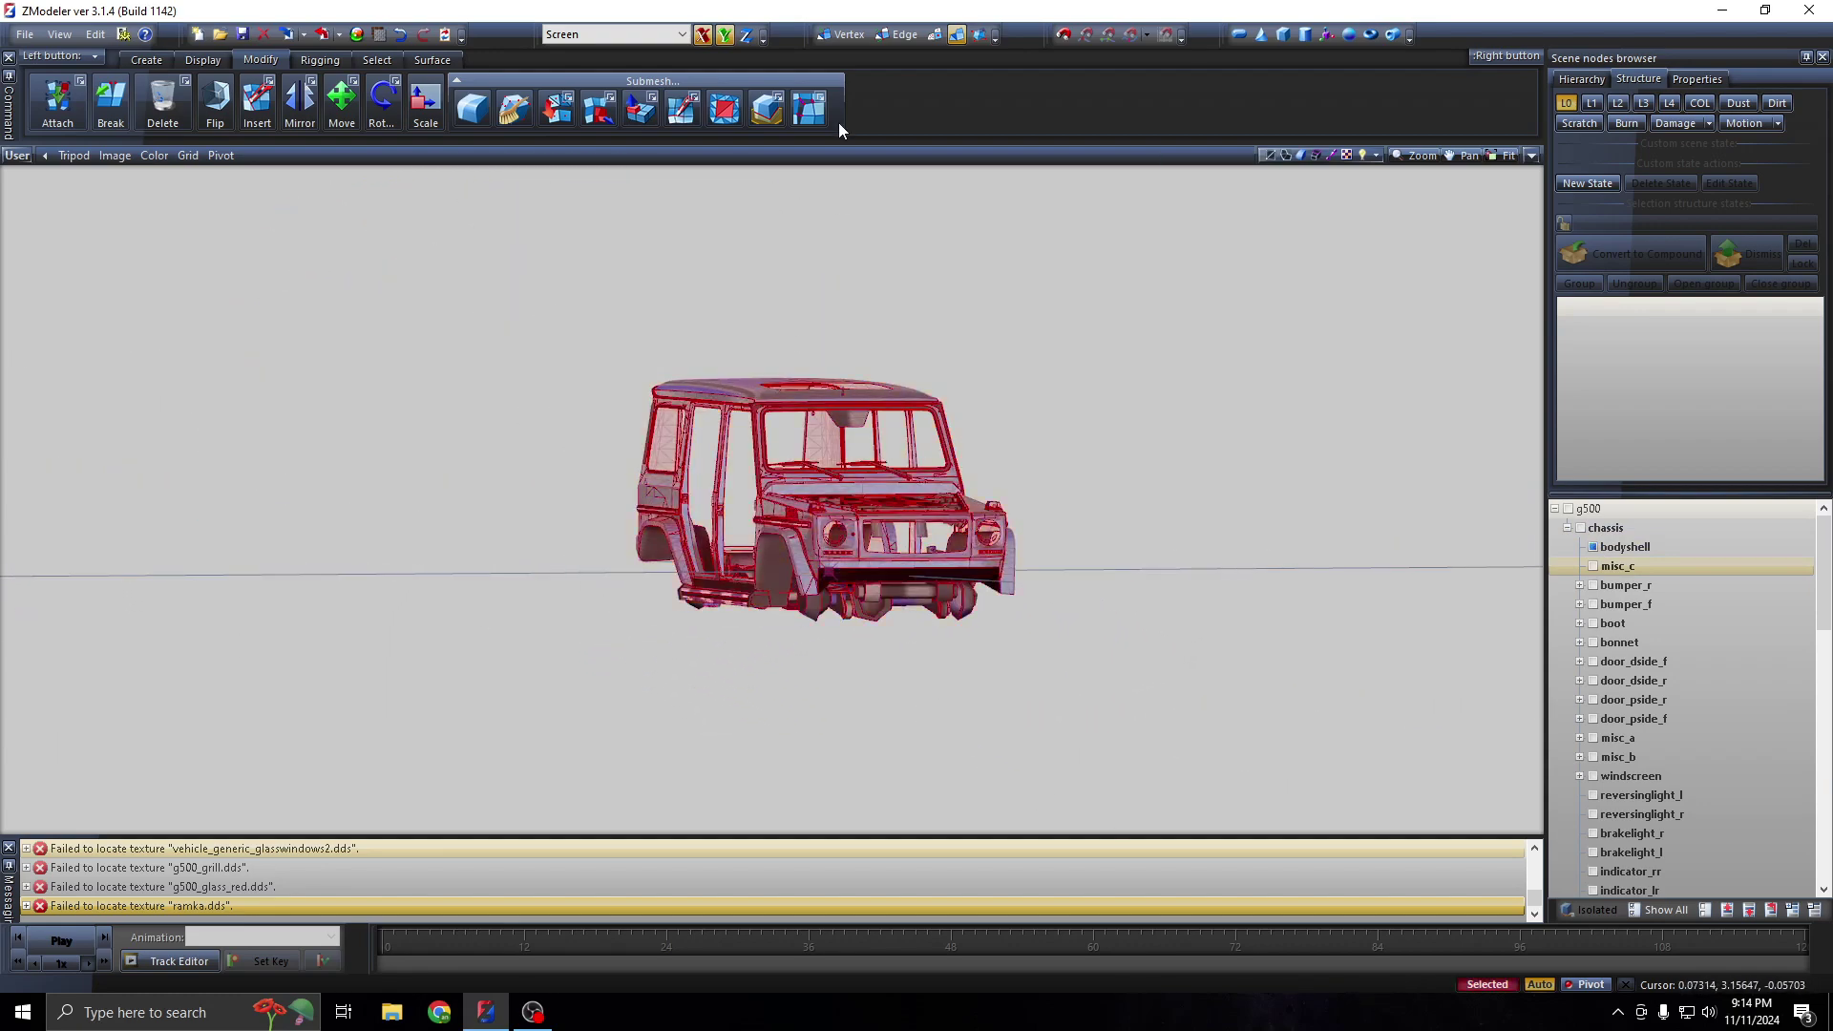
{"action": "left_click", "coordinate": [934, 34]}
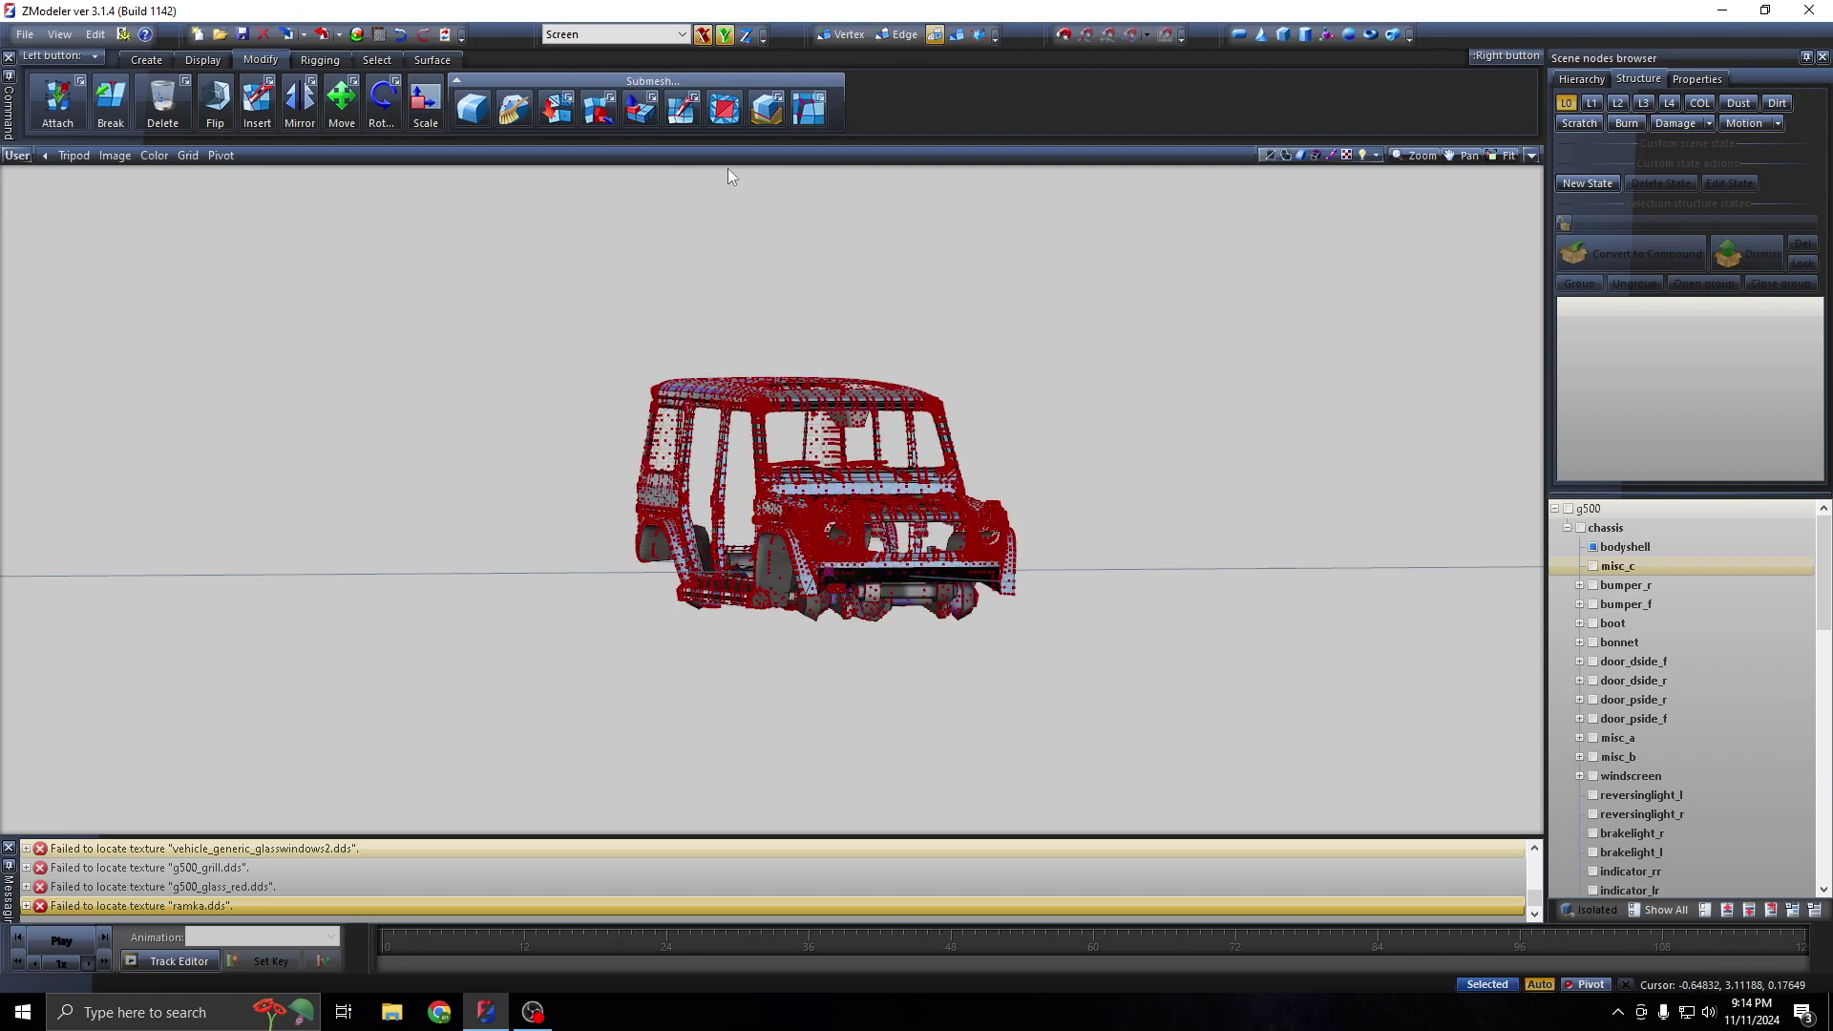
Enable Separated selection and select the long strip of lower front bumper faces
{"action": "left_click", "coordinate": [377, 59]}
{"action": "left_click", "coordinate": [540, 100]}
{"action": "scroll", "coordinate": [662, 364], "scroll_direction": "up", "scroll_amount": 2}
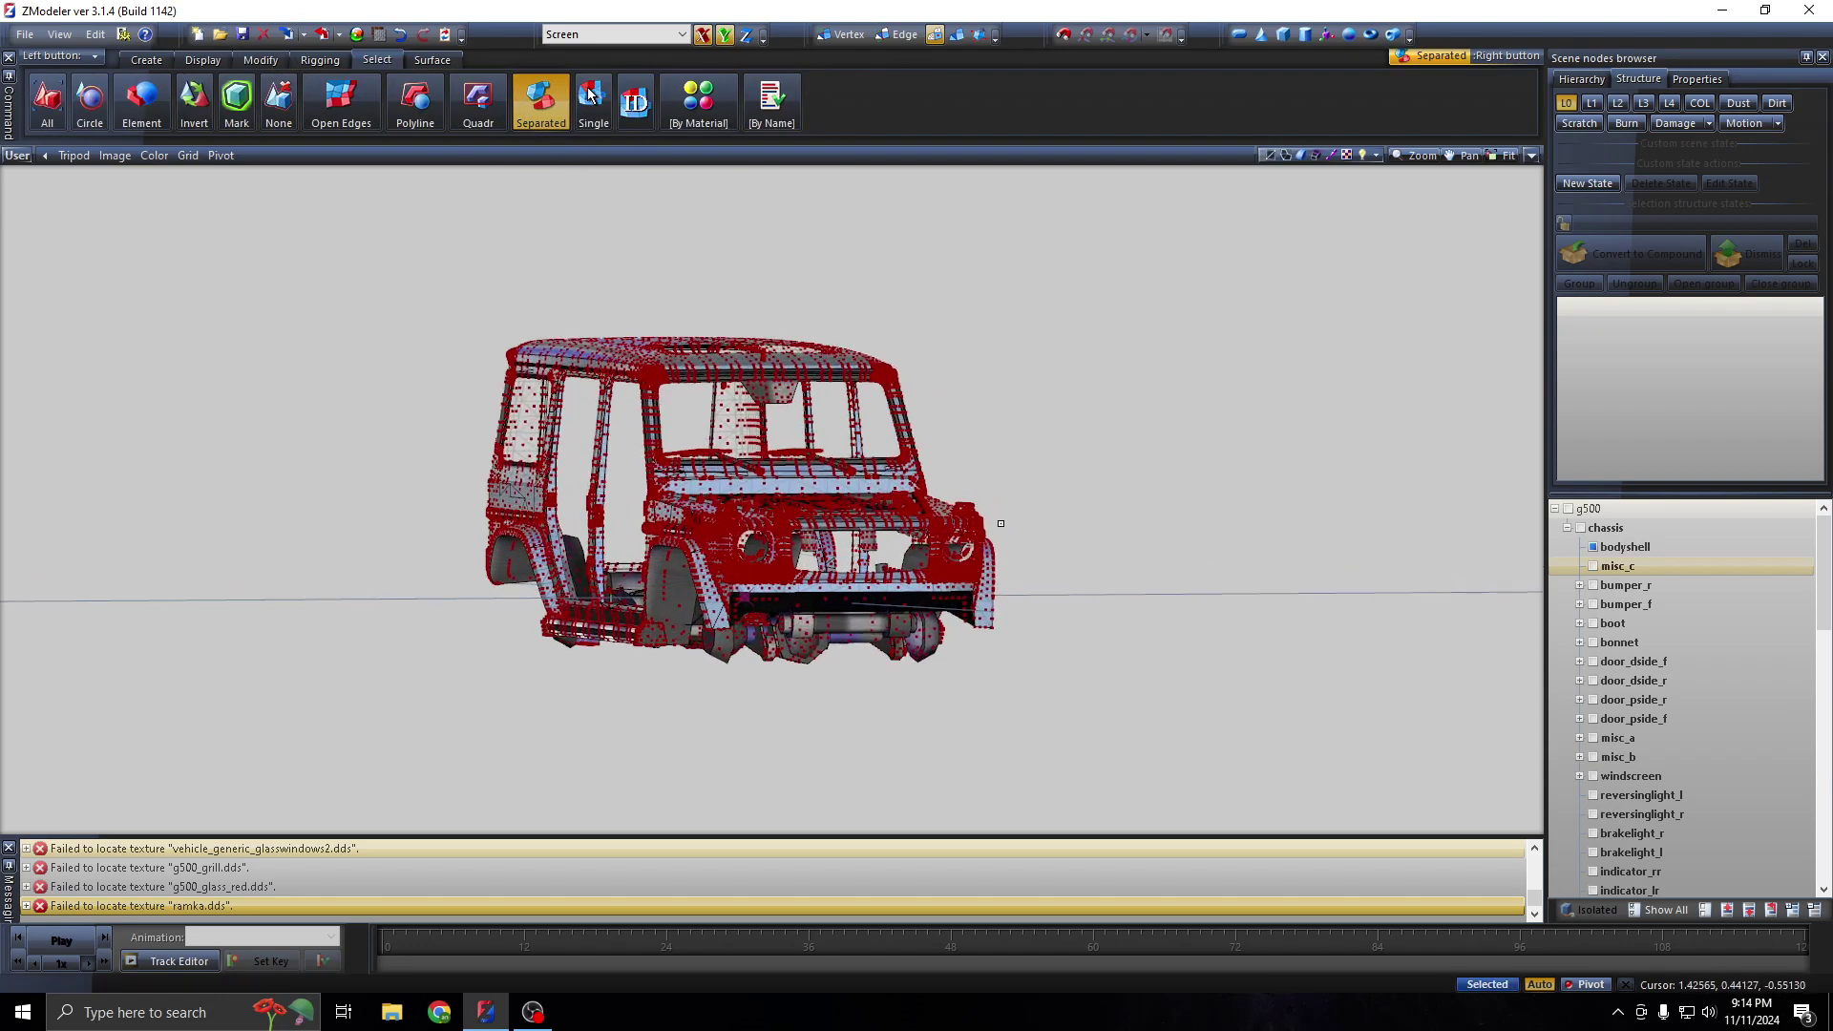
{"action": "scroll", "coordinate": [663, 364], "scroll_direction": "up", "scroll_amount": 2}
{"action": "scroll", "coordinate": [745, 410], "scroll_direction": "up", "scroll_amount": 1}
{"action": "scroll", "coordinate": [840, 468], "scroll_direction": "up", "scroll_amount": 1}
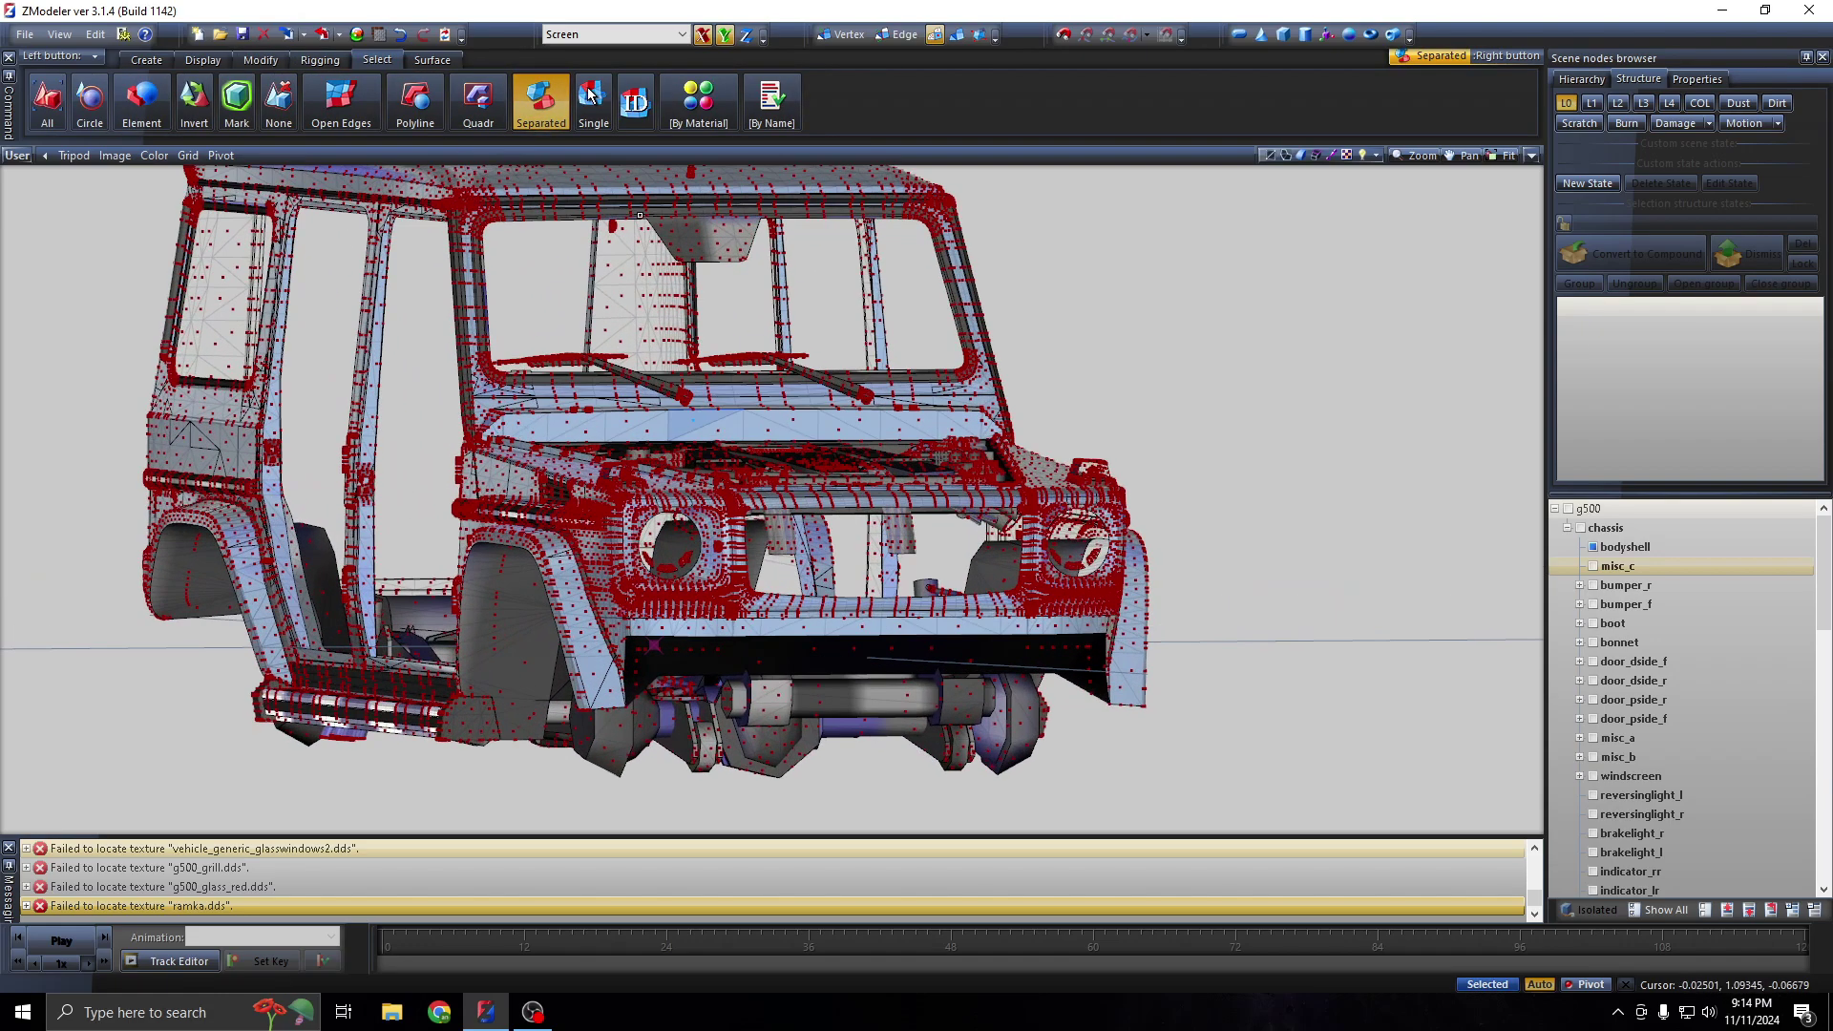
{"action": "scroll", "coordinate": [945, 515], "scroll_direction": "up", "scroll_amount": 1}
{"action": "mouse_move", "coordinate": [949, 513]}
{"action": "middle_mouse_down", "text": "alt"}
{"action": "mouse_move", "coordinate": [907, 502]}
{"action": "mouse_move", "coordinate": [842, 577]}
{"action": "middle_mouse_up", "text": "alt"}
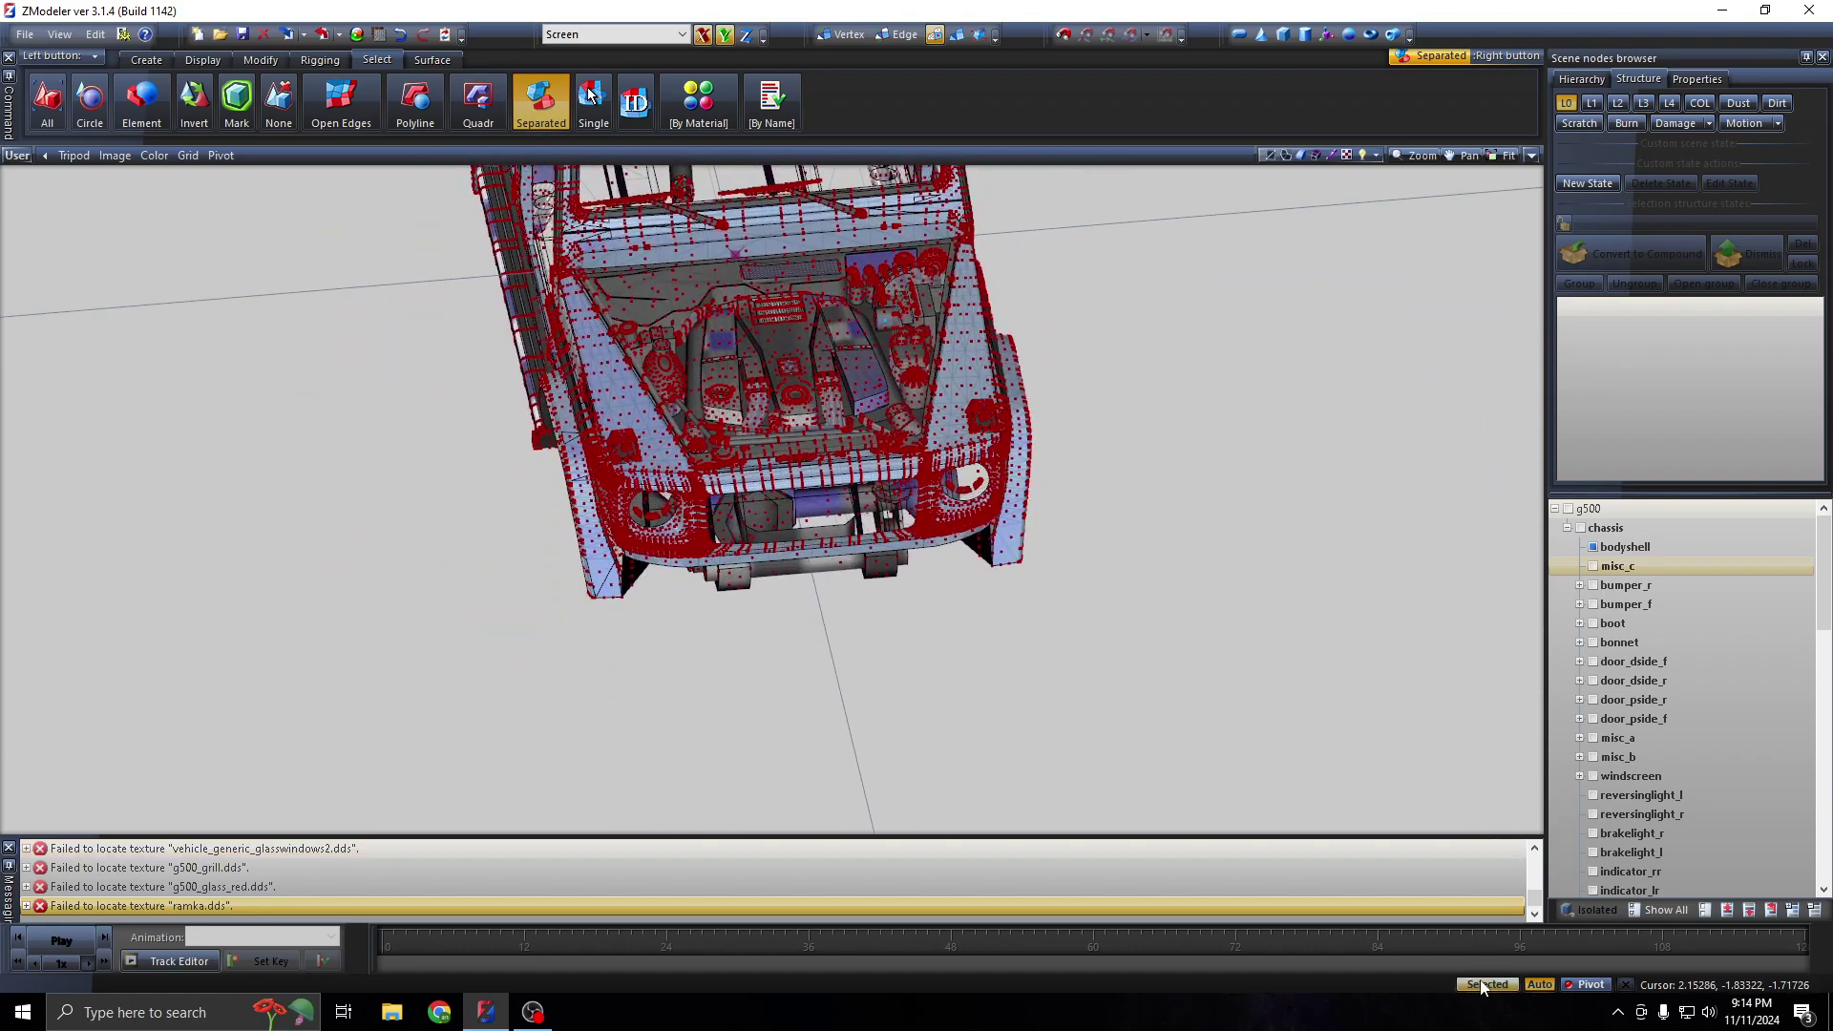
{"action": "scroll", "coordinate": [859, 611], "scroll_direction": "up", "scroll_amount": 1}
{"action": "scroll", "coordinate": [830, 583], "scroll_direction": "up", "scroll_amount": 1}
{"action": "scroll", "coordinate": [802, 554], "scroll_direction": "up", "scroll_amount": 1}
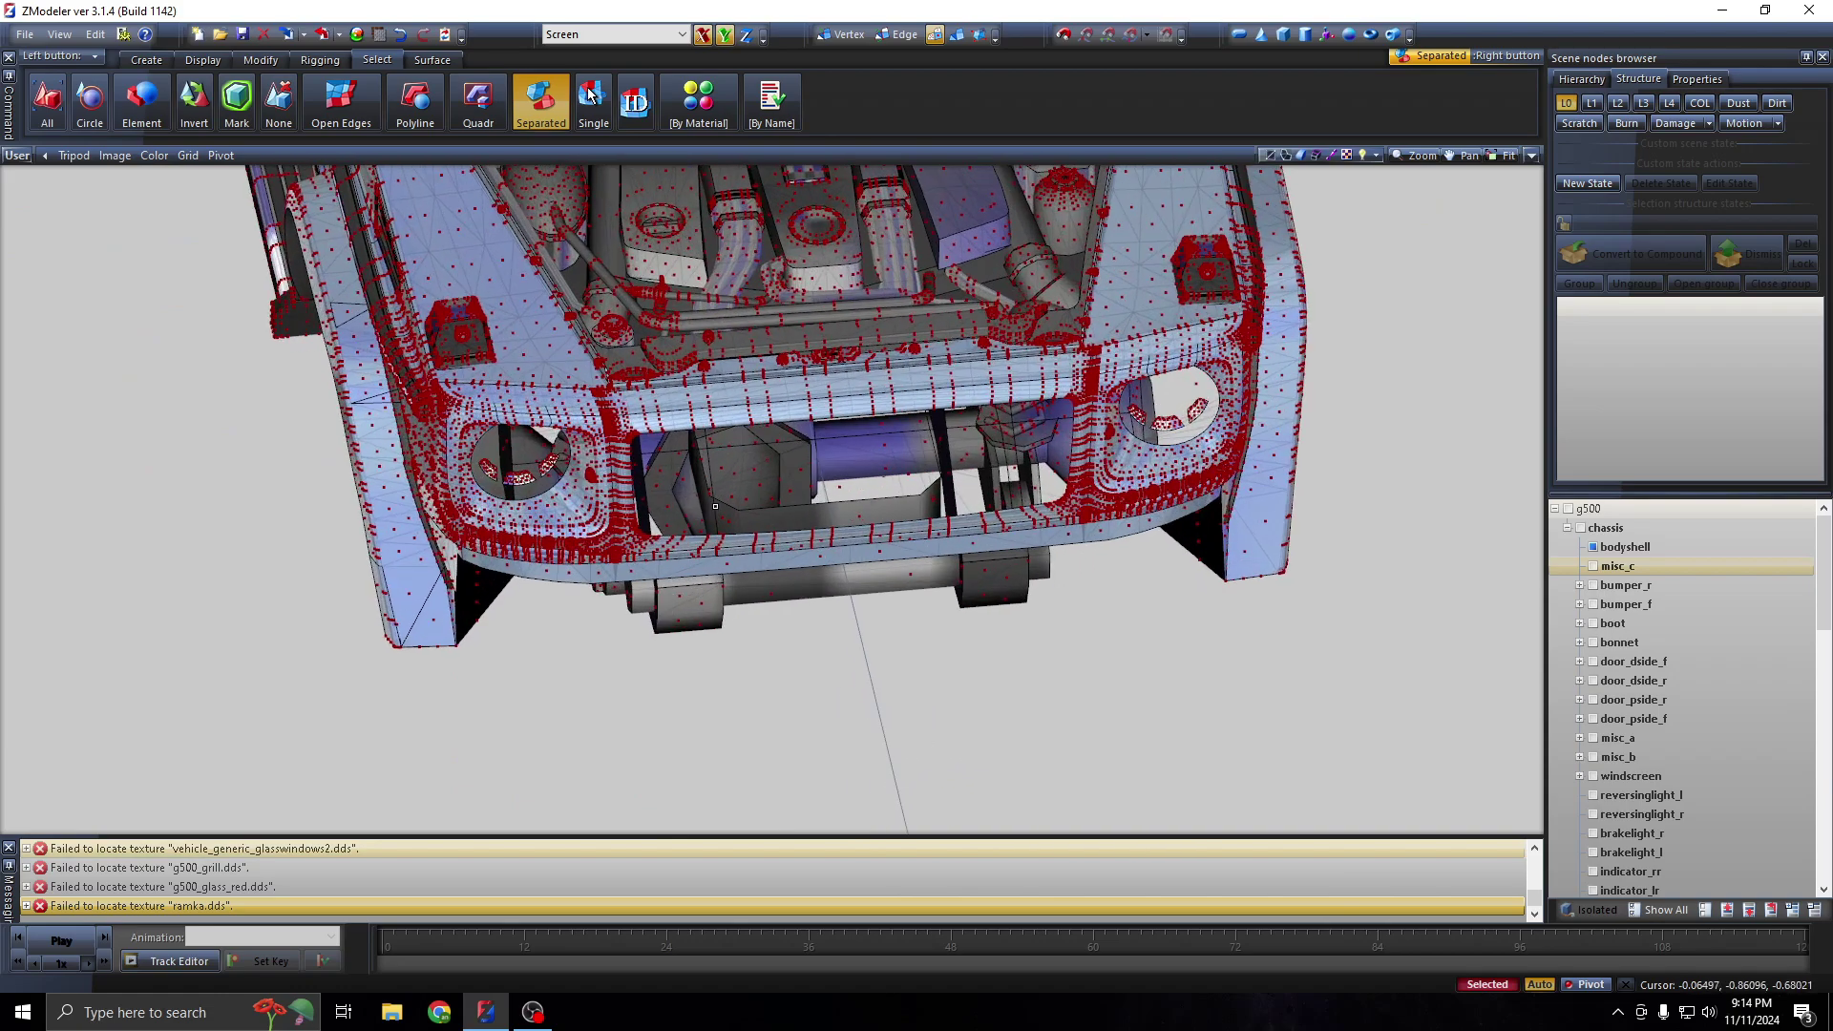
{"action": "scroll", "coordinate": [776, 532], "scroll_direction": "up", "scroll_amount": 2}
{"action": "scroll", "coordinate": [777, 563], "scroll_direction": "up", "scroll_amount": 1}
{"action": "scroll", "coordinate": [697, 587], "scroll_direction": "up", "scroll_amount": 1}
{"action": "scroll", "coordinate": [696, 581], "scroll_direction": "up", "scroll_amount": 1}
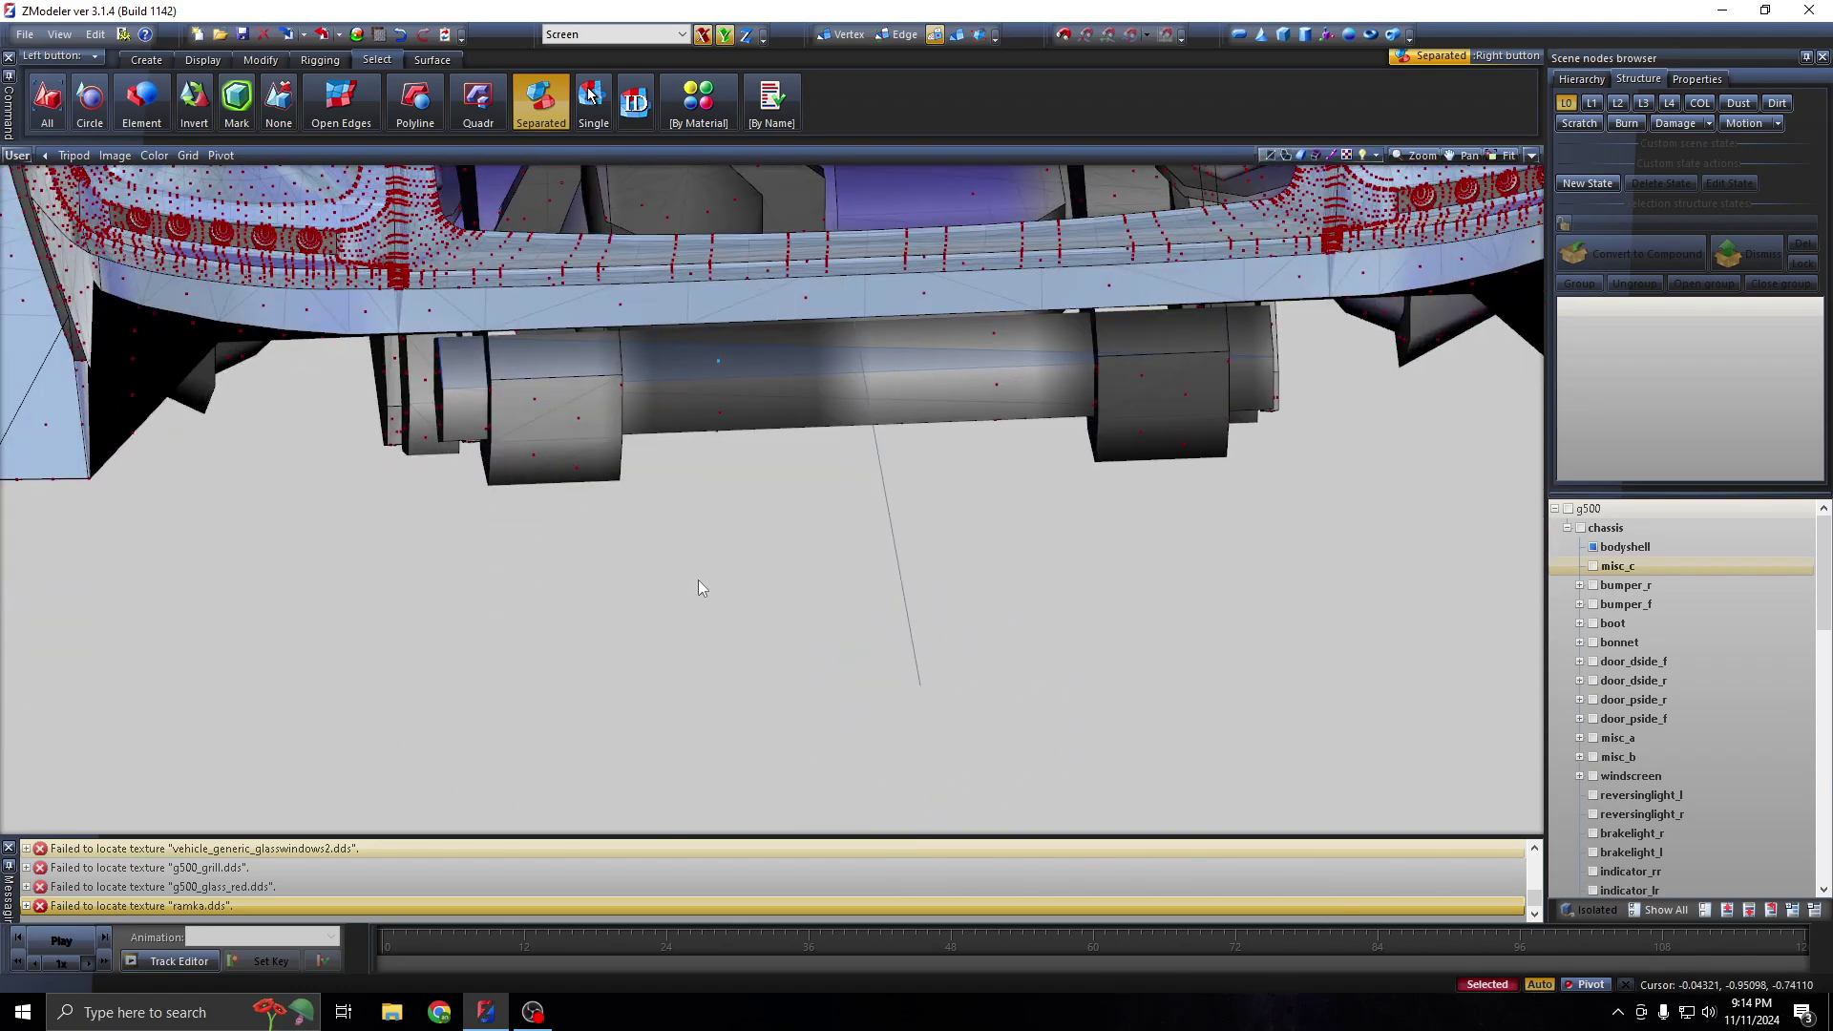
{"action": "scroll", "coordinate": [702, 582], "scroll_direction": "up", "scroll_amount": 1}
{"action": "scroll", "coordinate": [702, 582], "scroll_direction": "up", "scroll_amount": 1}
{"action": "scroll", "coordinate": [702, 582], "scroll_direction": "up", "scroll_amount": 1}
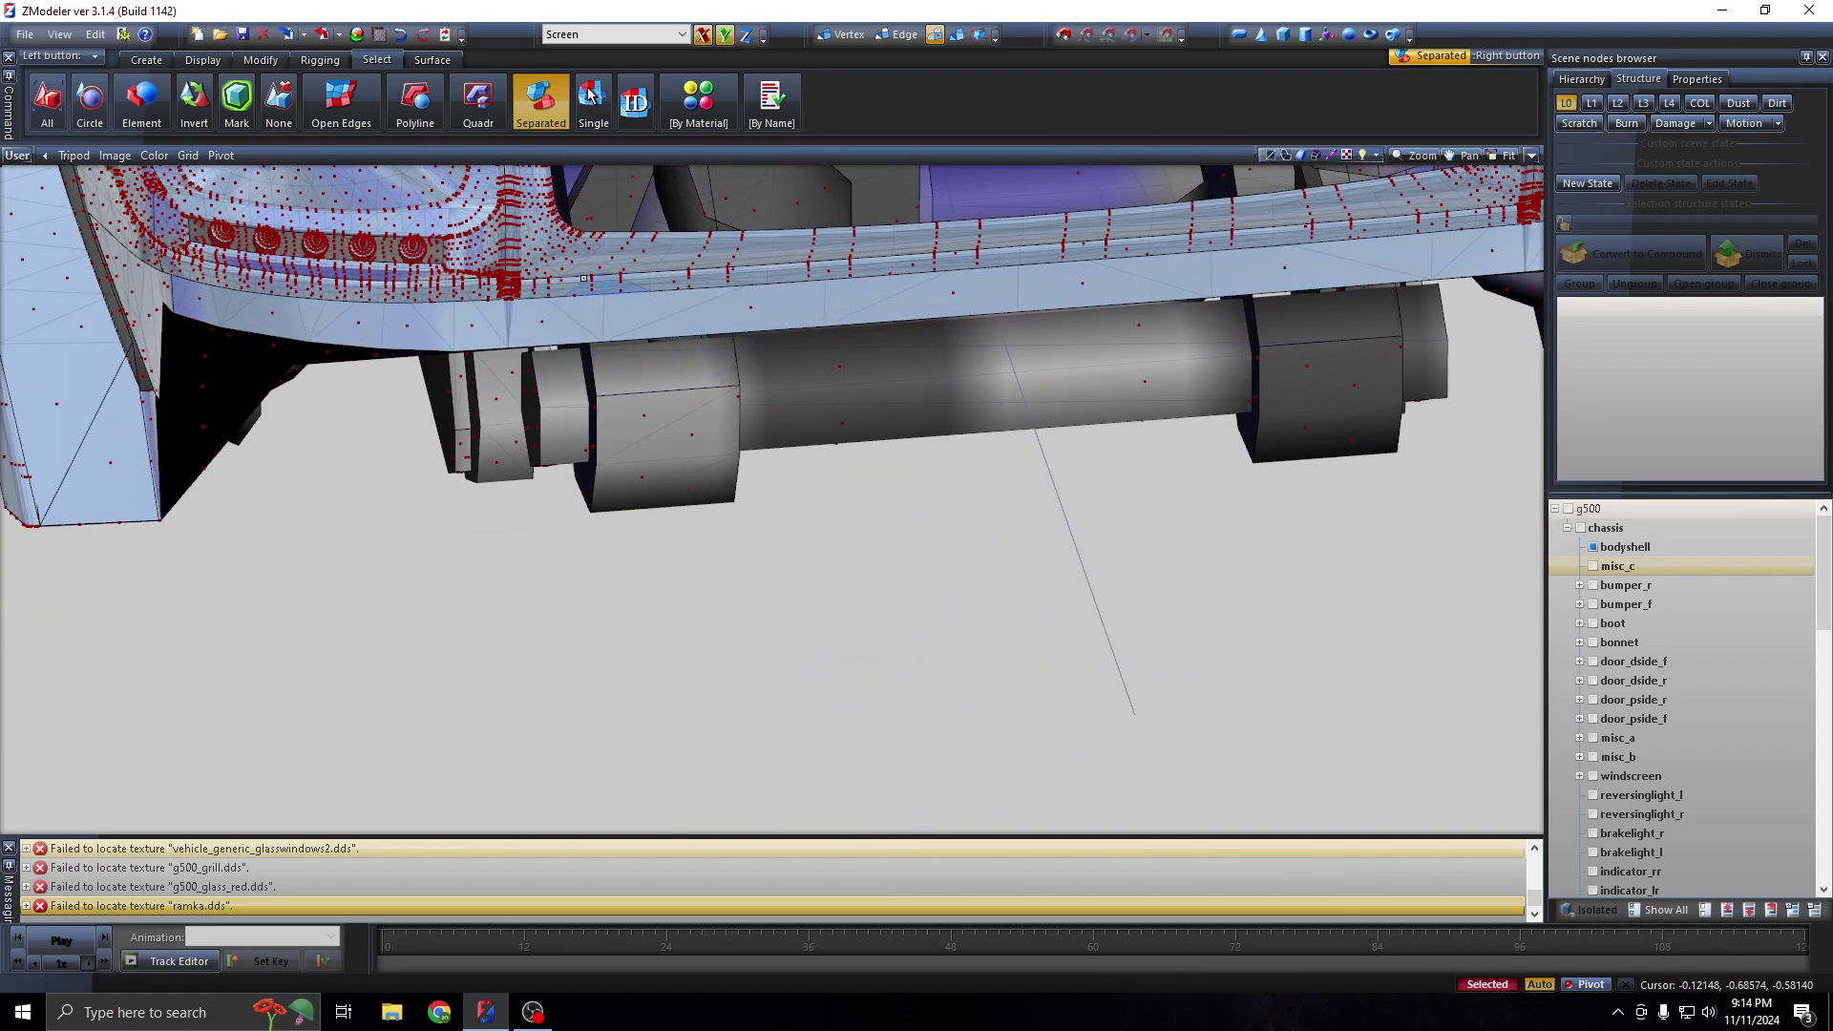
{"action": "middle_click_drag", "start_coordinate": [633, 284], "coordinate": [673, 490]}
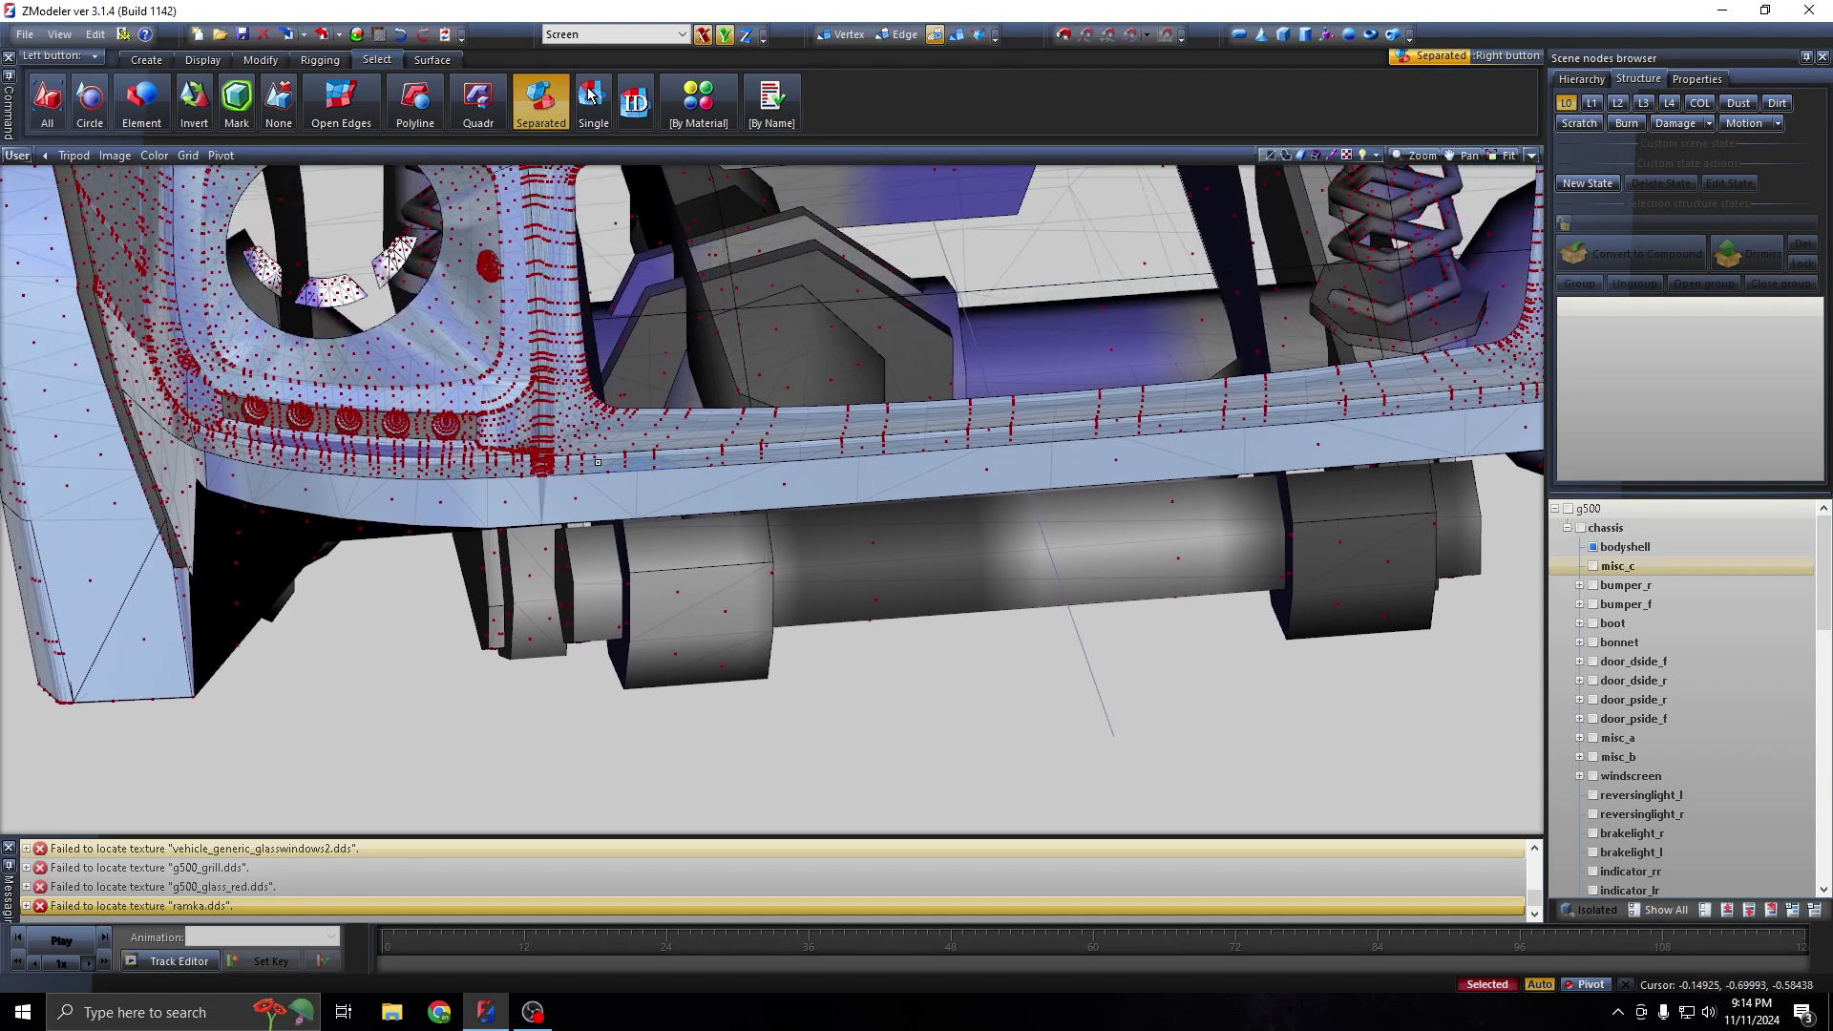
{"action": "left_click", "coordinate": [581, 469]}
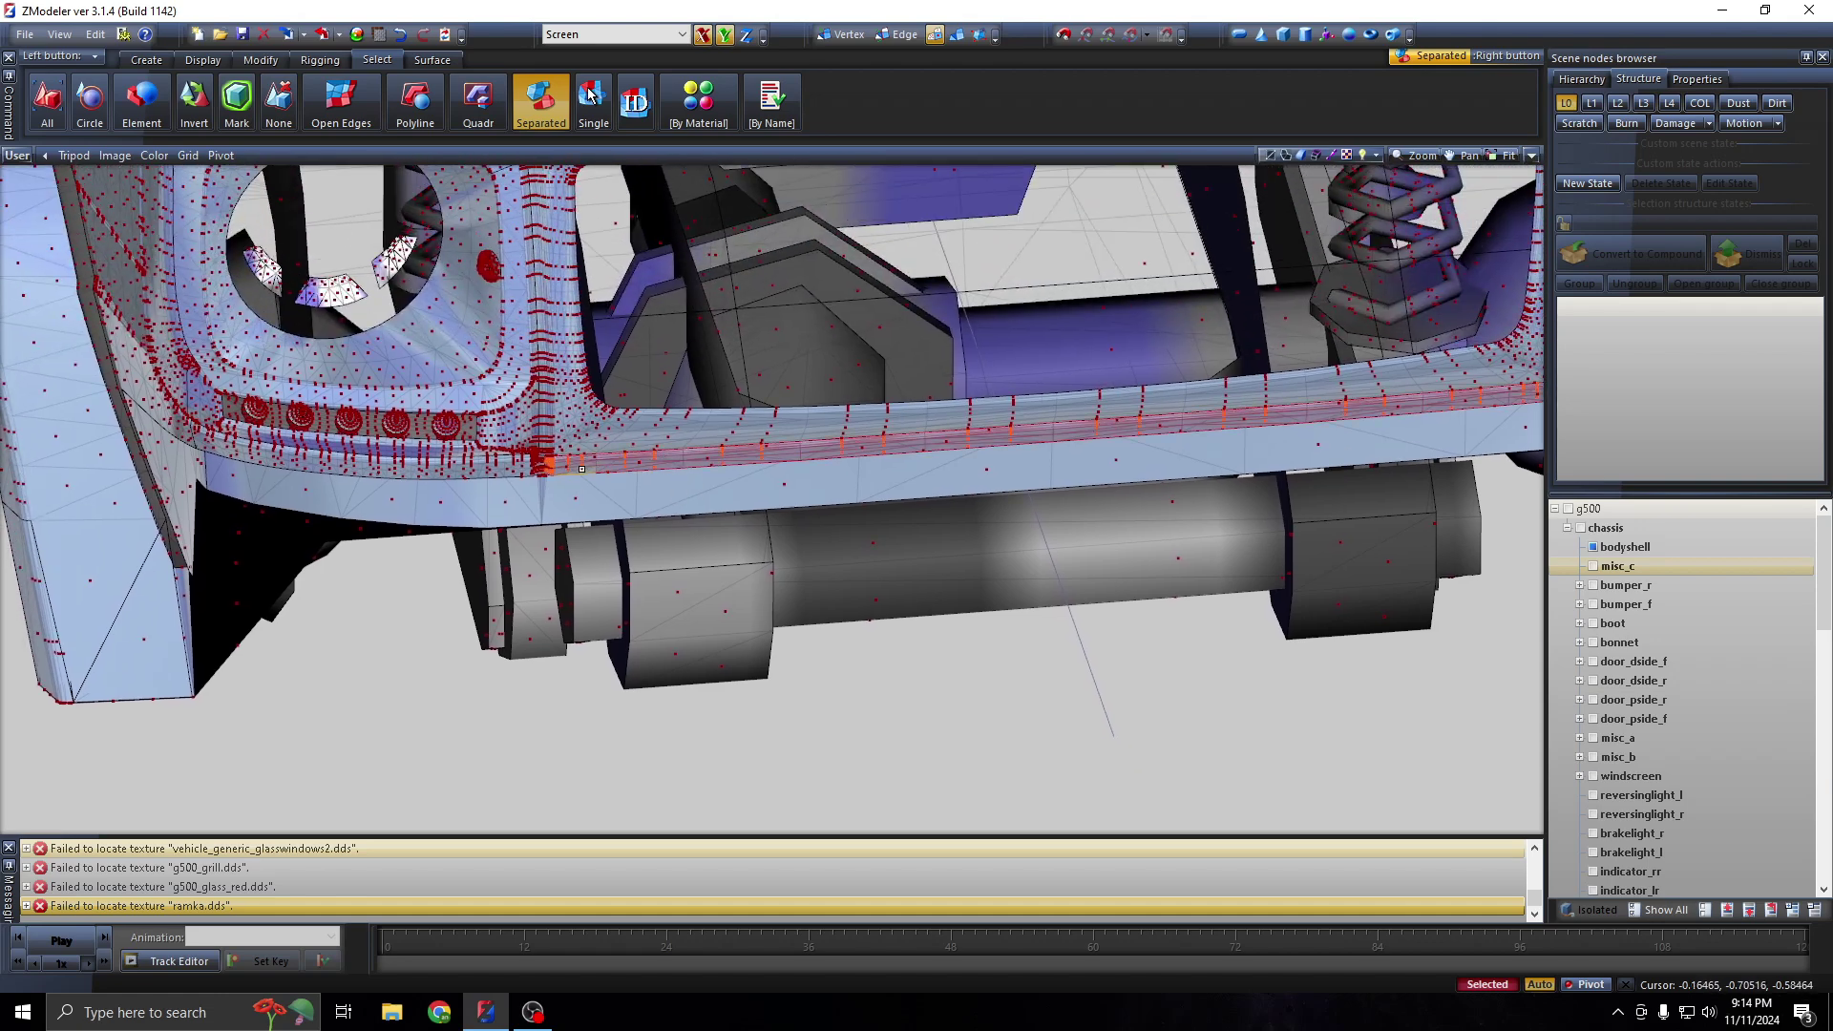
Inspect the selected bumper strip up close along the bumper corner and front grill
{"action": "scroll", "coordinate": [532, 477], "scroll_direction": "down", "scroll_amount": 1}
{"action": "scroll", "coordinate": [532, 478], "scroll_direction": "down", "scroll_amount": 1}
{"action": "scroll", "coordinate": [531, 478], "scroll_direction": "down", "scroll_amount": 1}
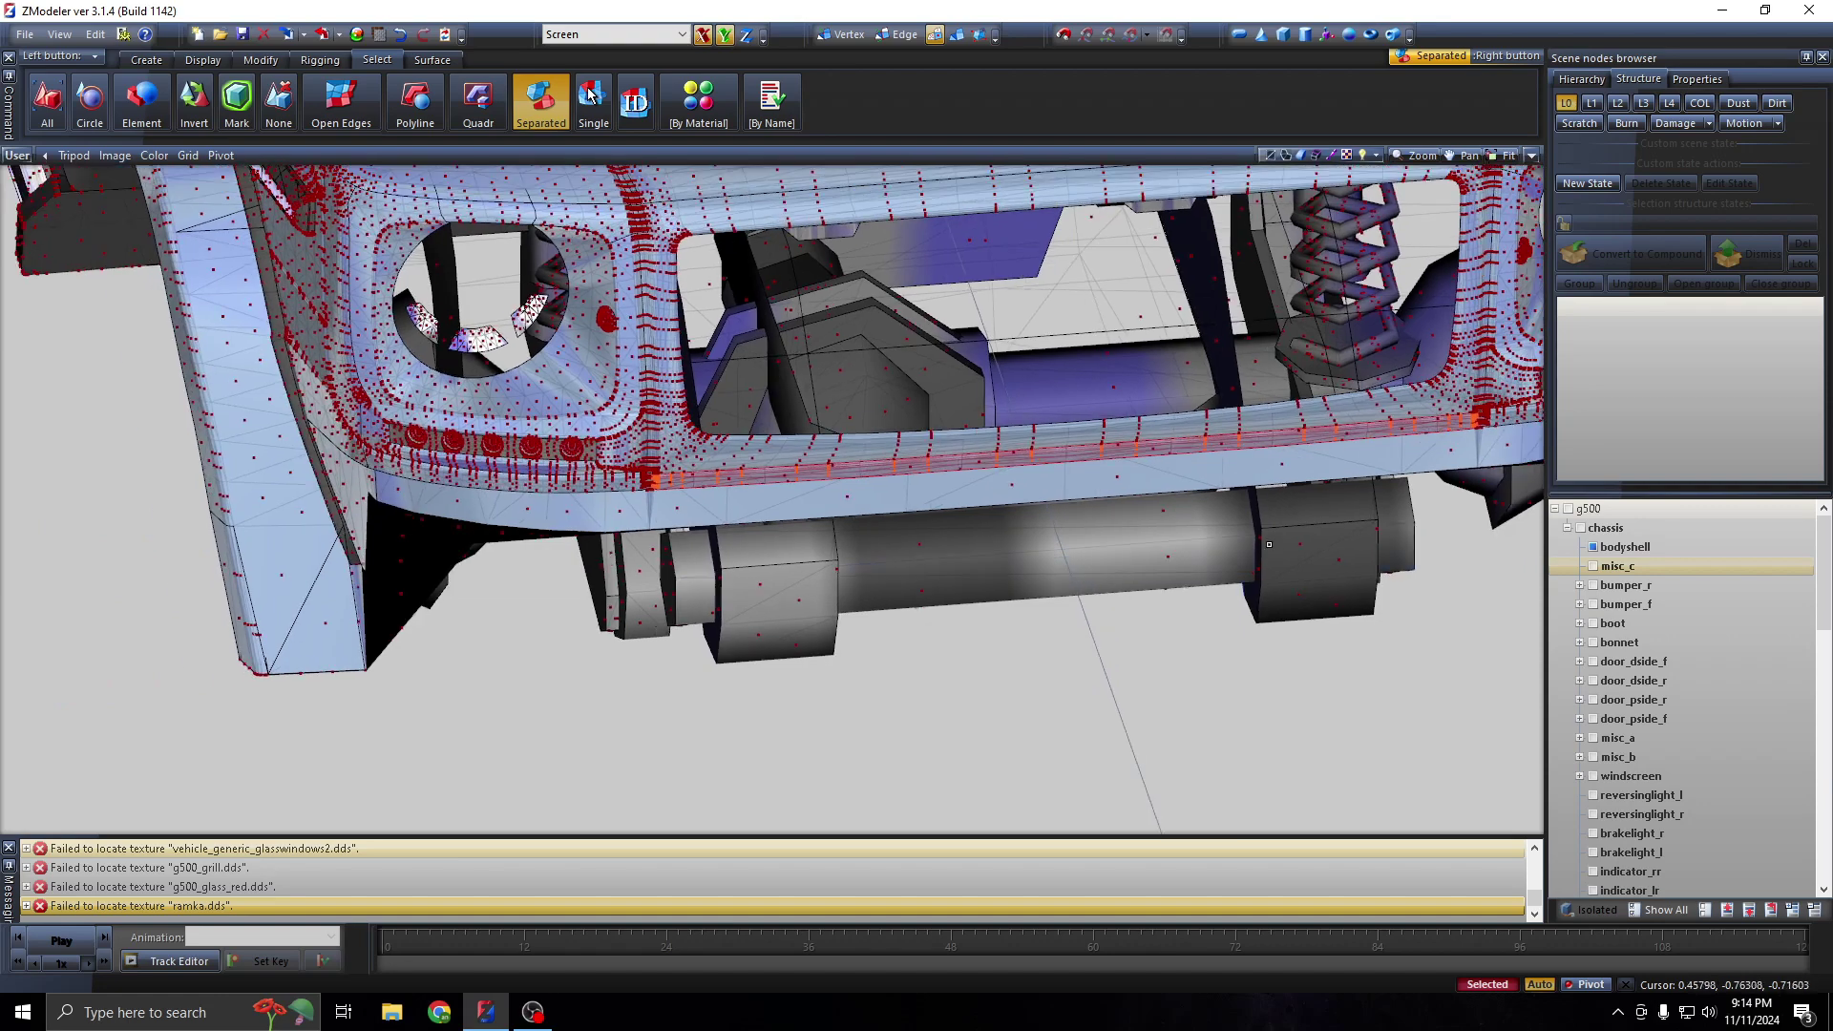
{"action": "middle_click_drag", "start_coordinate": [966, 554], "coordinate": [1193, 533]}
{"action": "scroll", "coordinate": [681, 480], "scroll_direction": "up", "scroll_amount": 1}
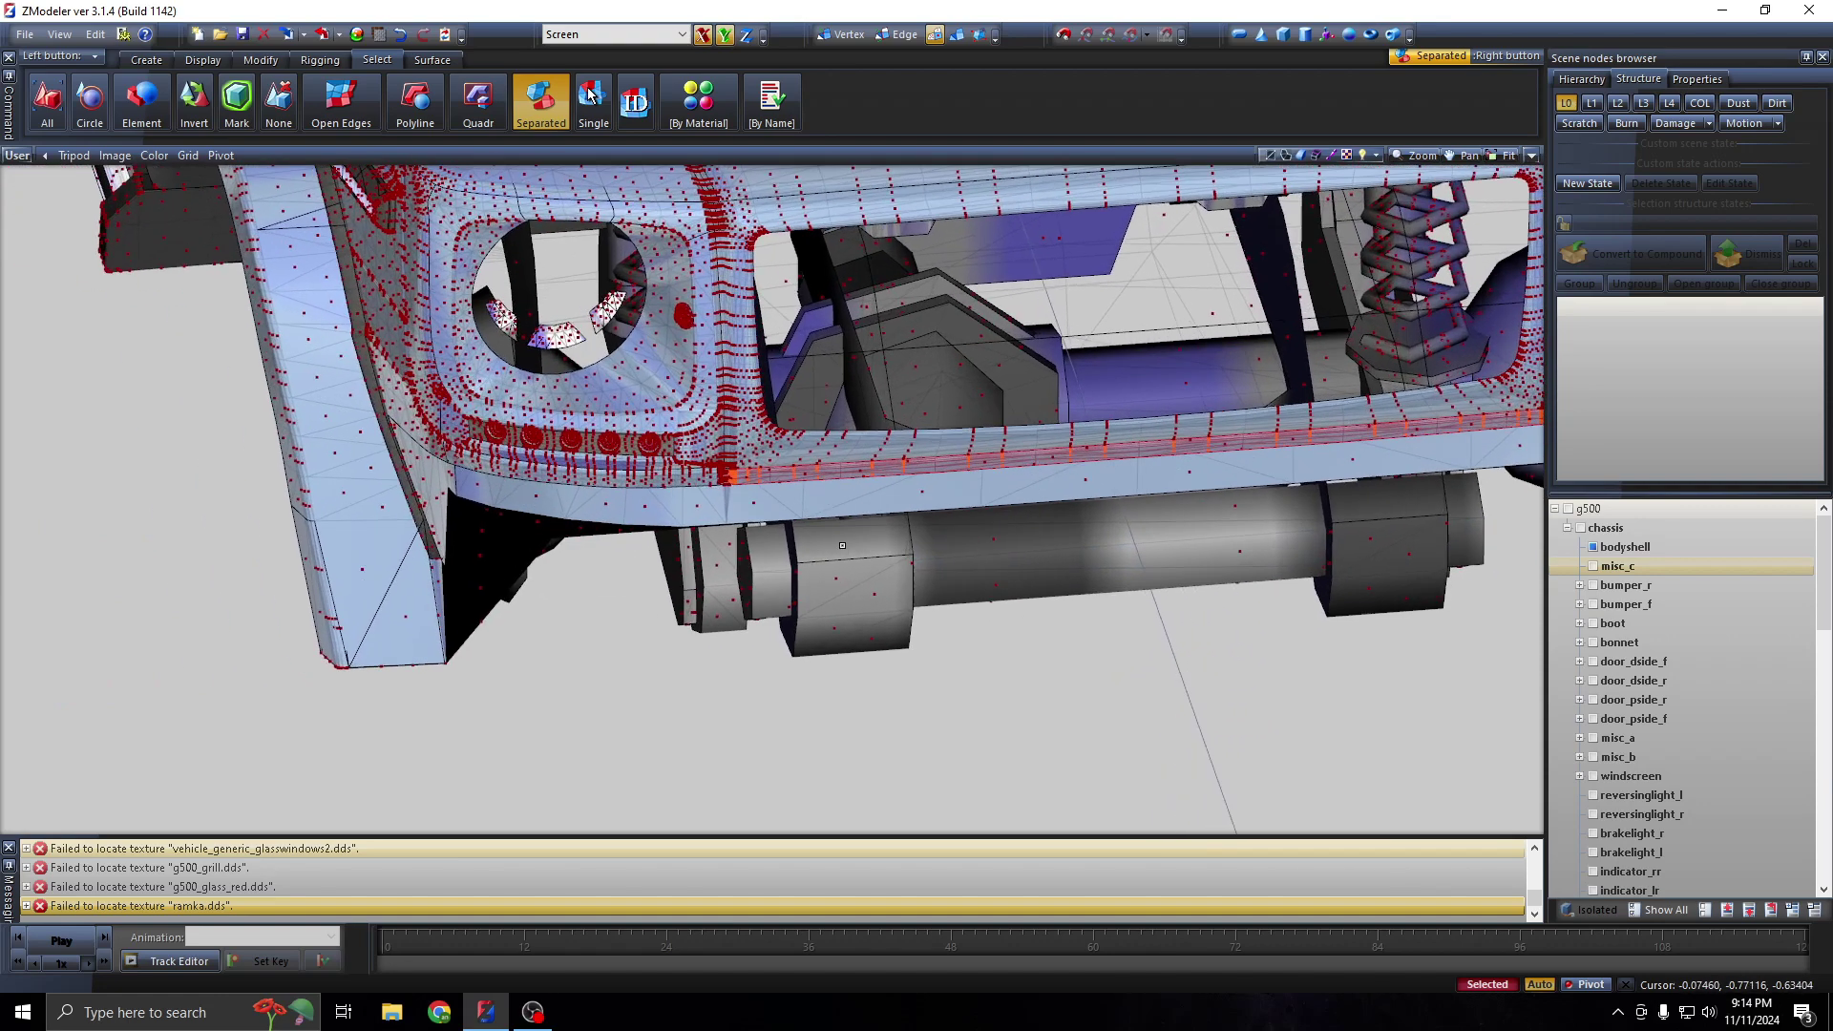
{"action": "scroll", "coordinate": [681, 480], "scroll_direction": "up", "scroll_amount": 1}
{"action": "scroll", "coordinate": [682, 479], "scroll_direction": "up", "scroll_amount": 1}
{"action": "scroll", "coordinate": [681, 479], "scroll_direction": "up", "scroll_amount": 1}
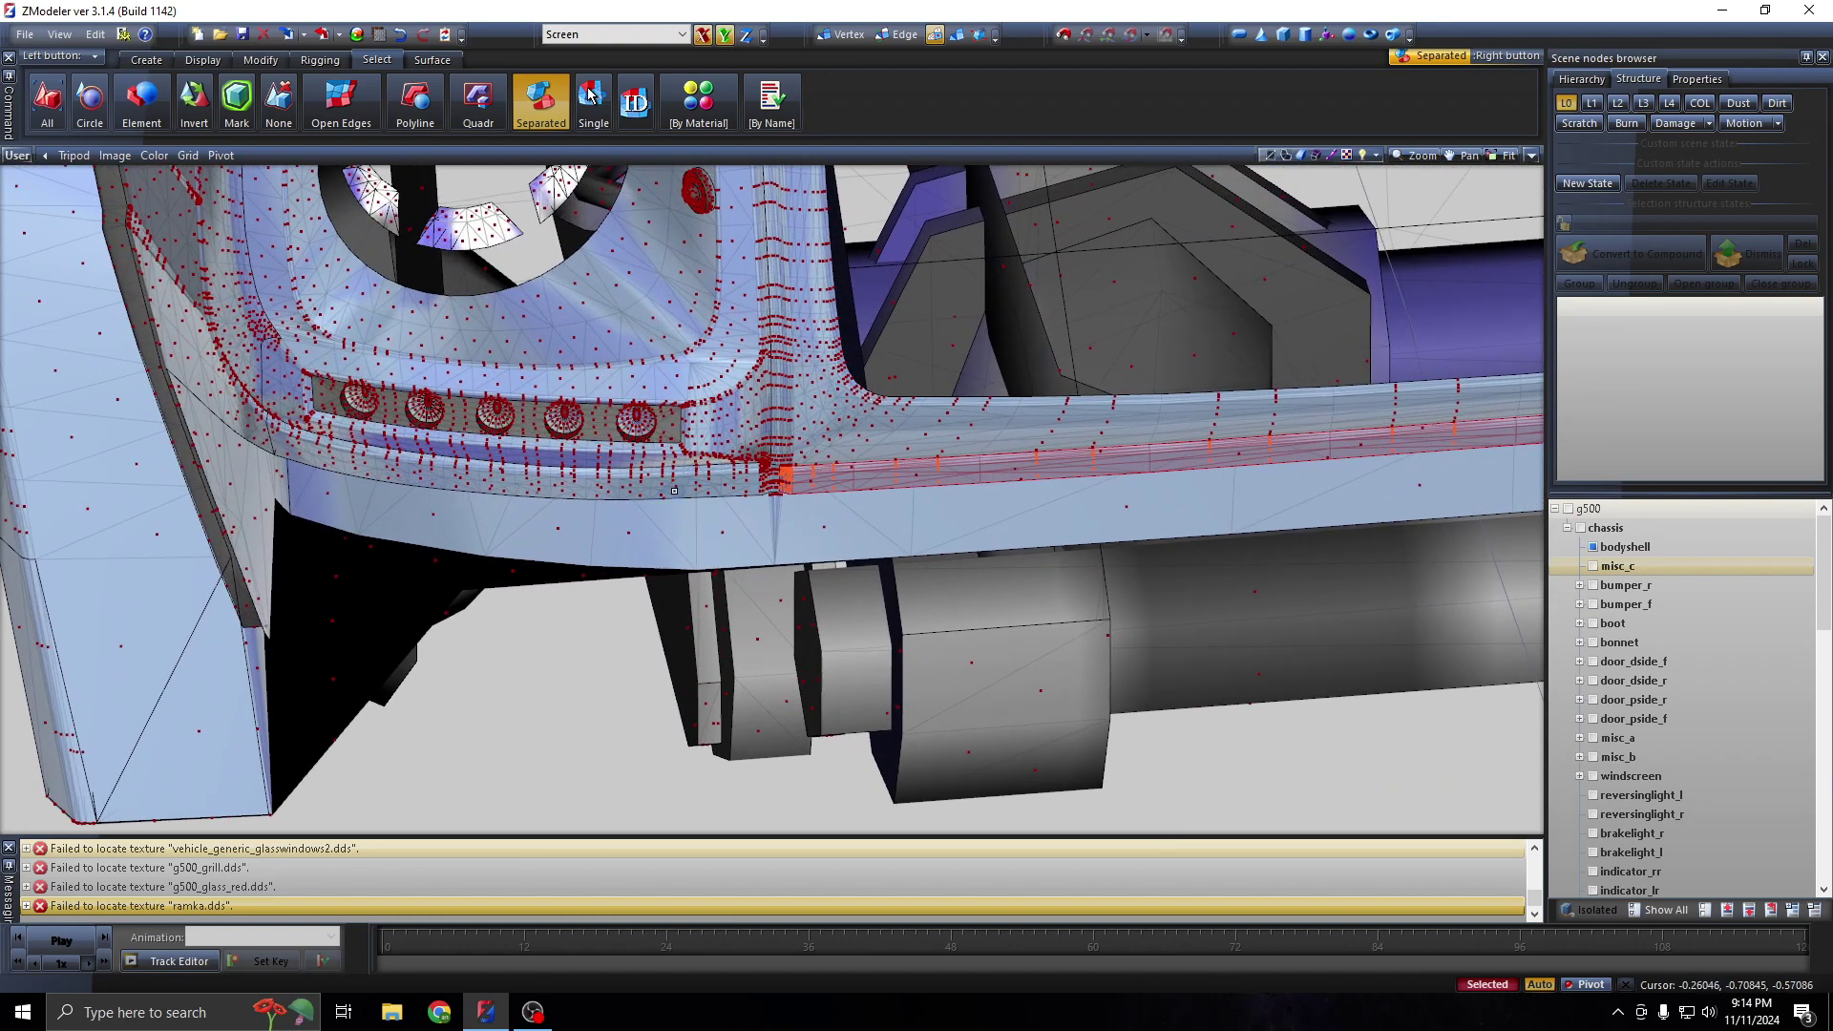
{"action": "scroll", "coordinate": [674, 489], "scroll_direction": "down", "scroll_amount": 3}
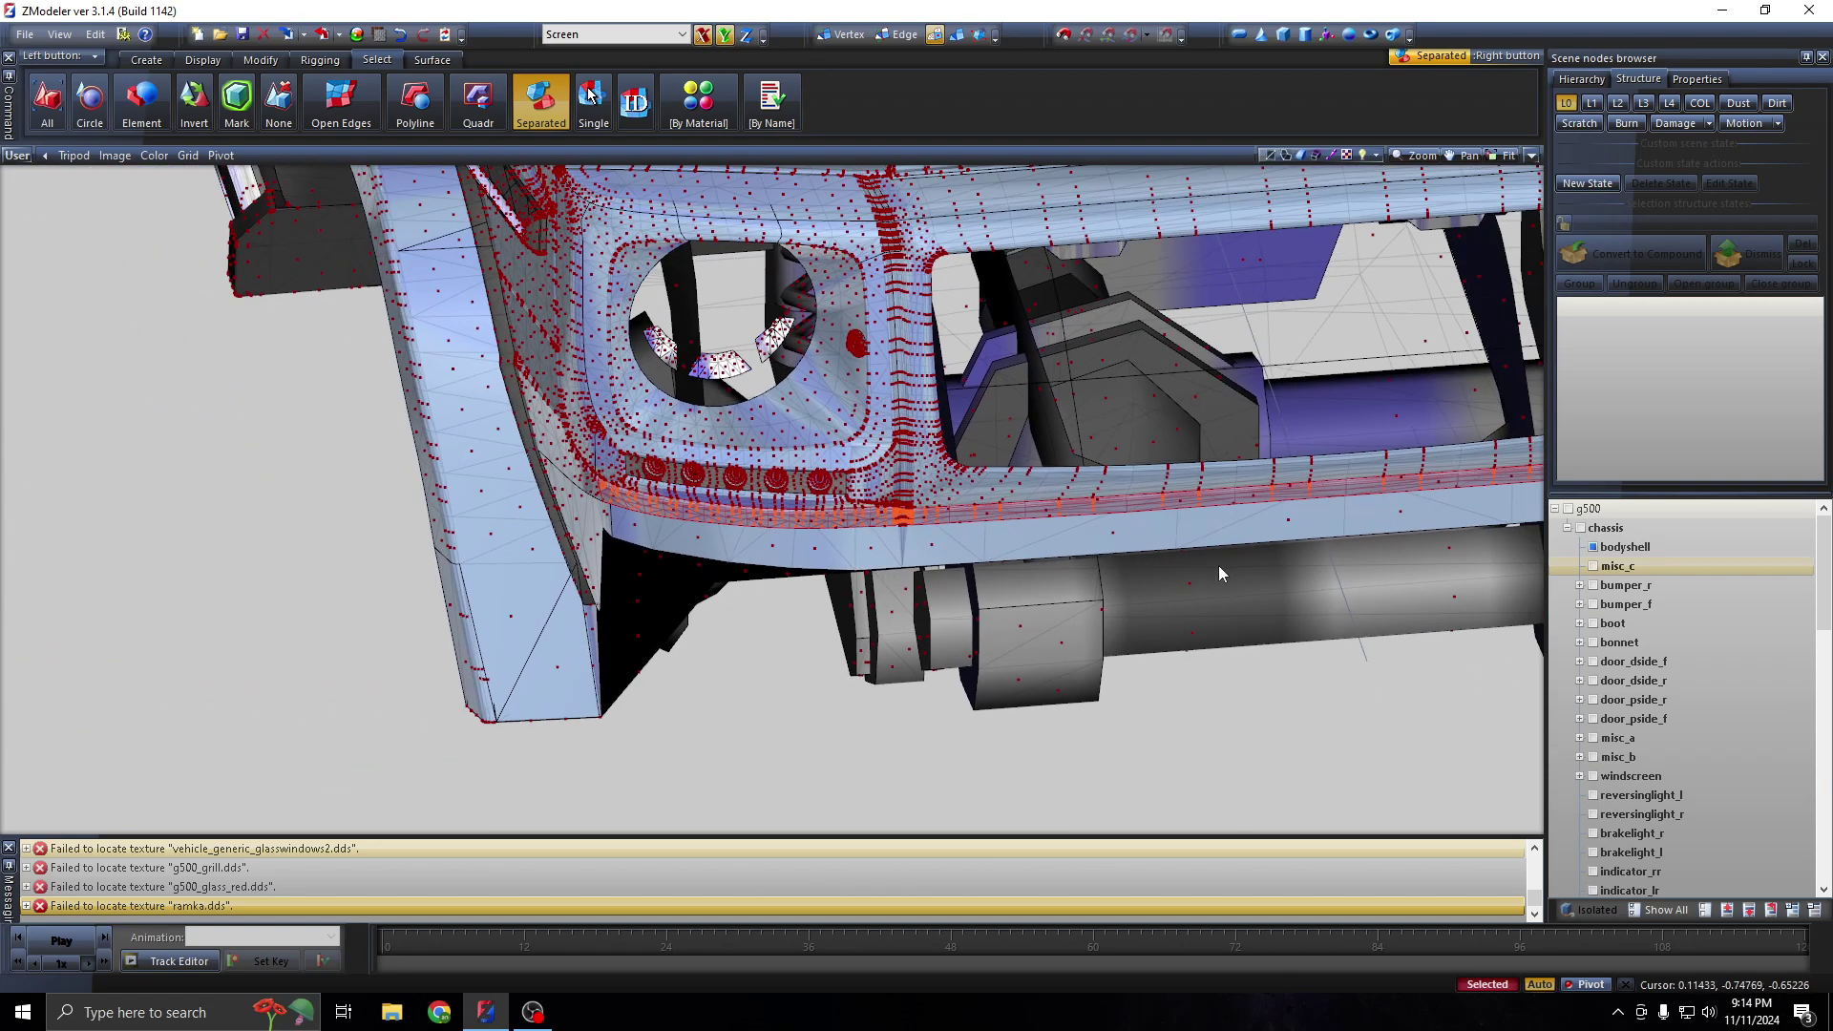
{"action": "middle_click_drag", "start_coordinate": [1218, 573], "coordinate": [576, 611]}
{"action": "scroll", "coordinate": [1005, 474], "scroll_direction": "up", "scroll_amount": 2}
{"action": "scroll", "coordinate": [1005, 474], "scroll_direction": "up", "scroll_amount": 1}
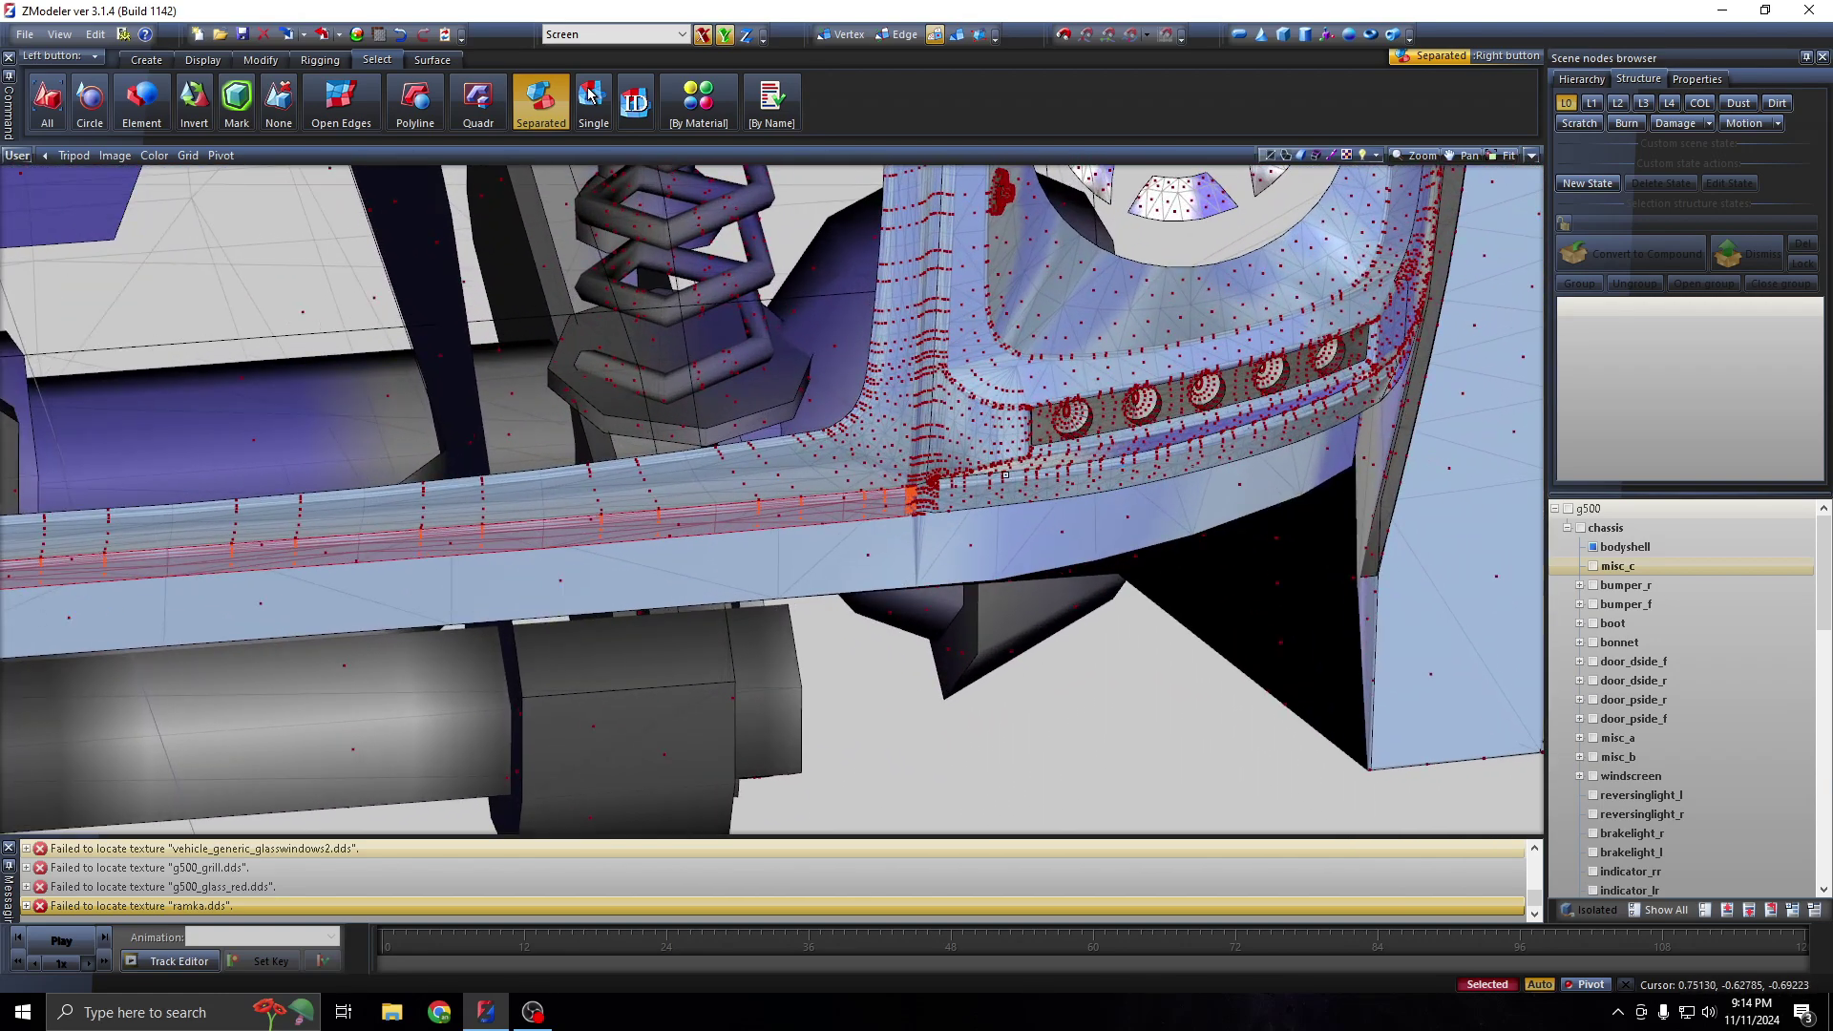
{"action": "scroll", "coordinate": [496, 554], "scroll_direction": "down", "scroll_amount": 2}
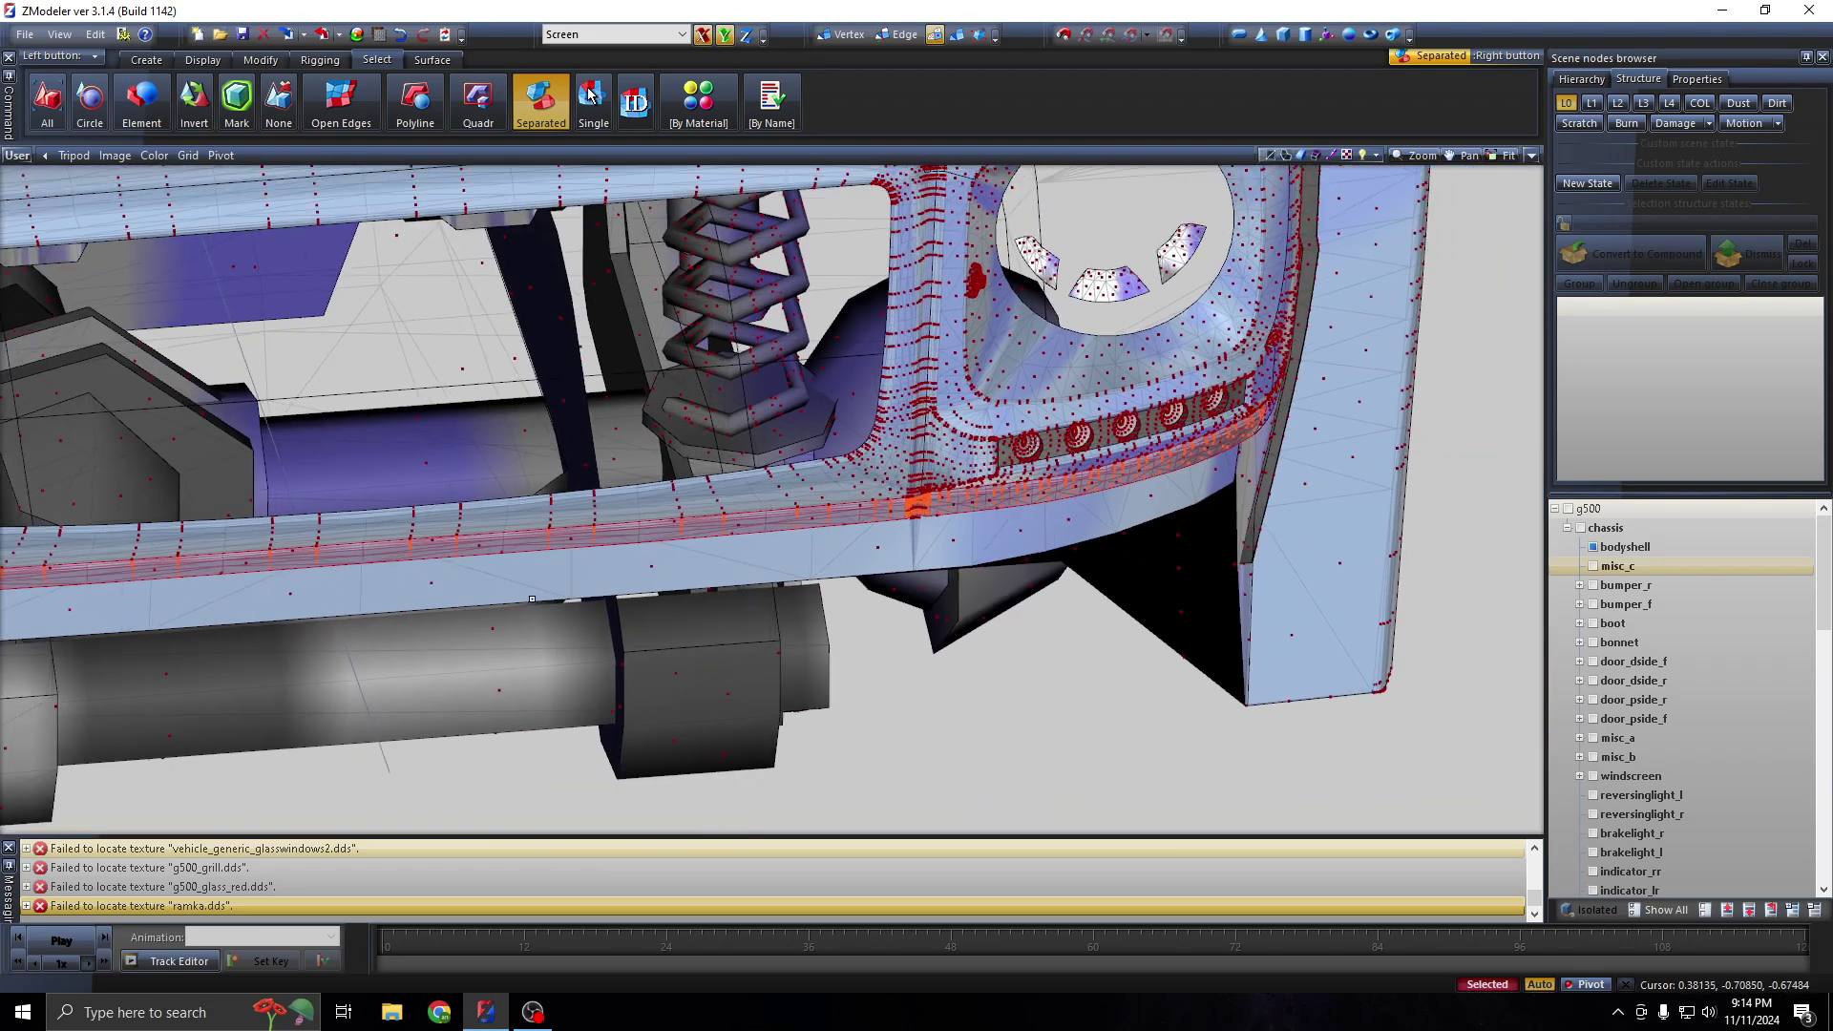
{"action": "scroll", "coordinate": [495, 555], "scroll_direction": "down", "scroll_amount": 2}
{"action": "scroll", "coordinate": [495, 555], "scroll_direction": "down", "scroll_amount": 2}
{"action": "middle_click_drag", "start_coordinate": [496, 554], "coordinate": [567, 452]}
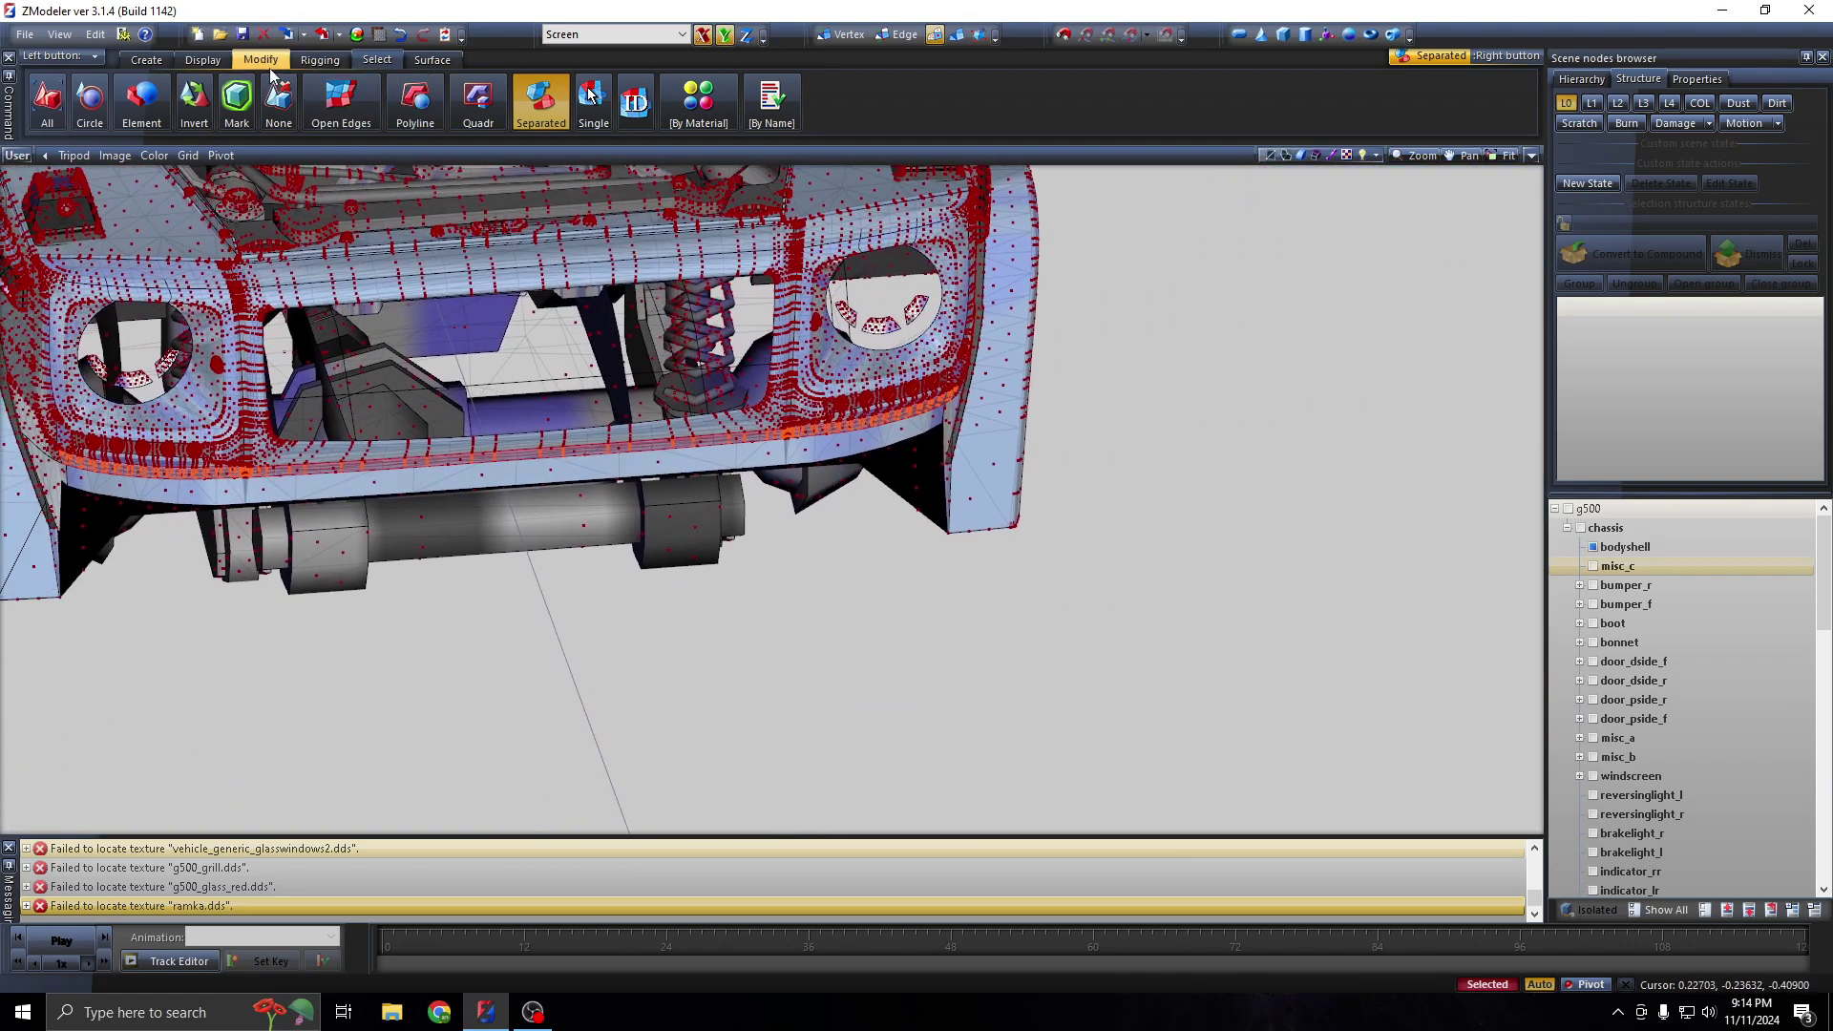
{"action": "left_click", "coordinate": [261, 59]}
Detach the selected bumper strip into a new object, then hide all scene objects
{"action": "left_click", "coordinate": [611, 105]}
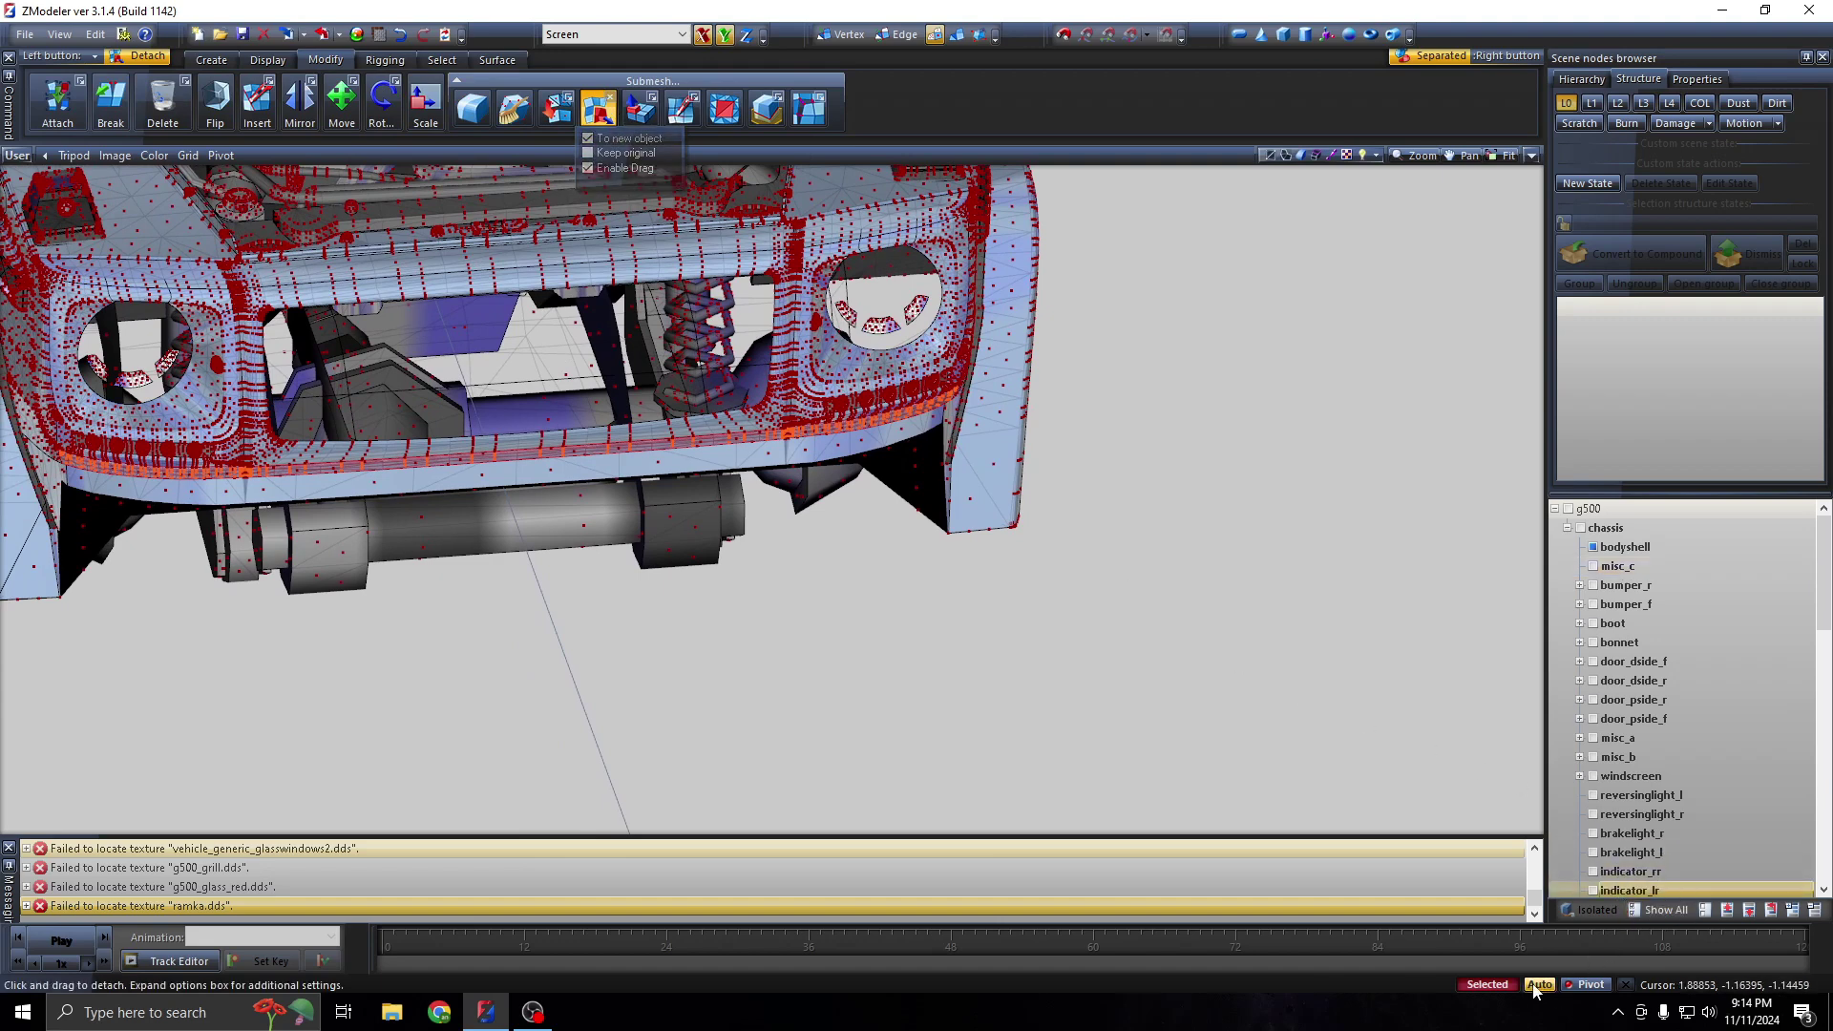
{"action": "key", "text": "2"}
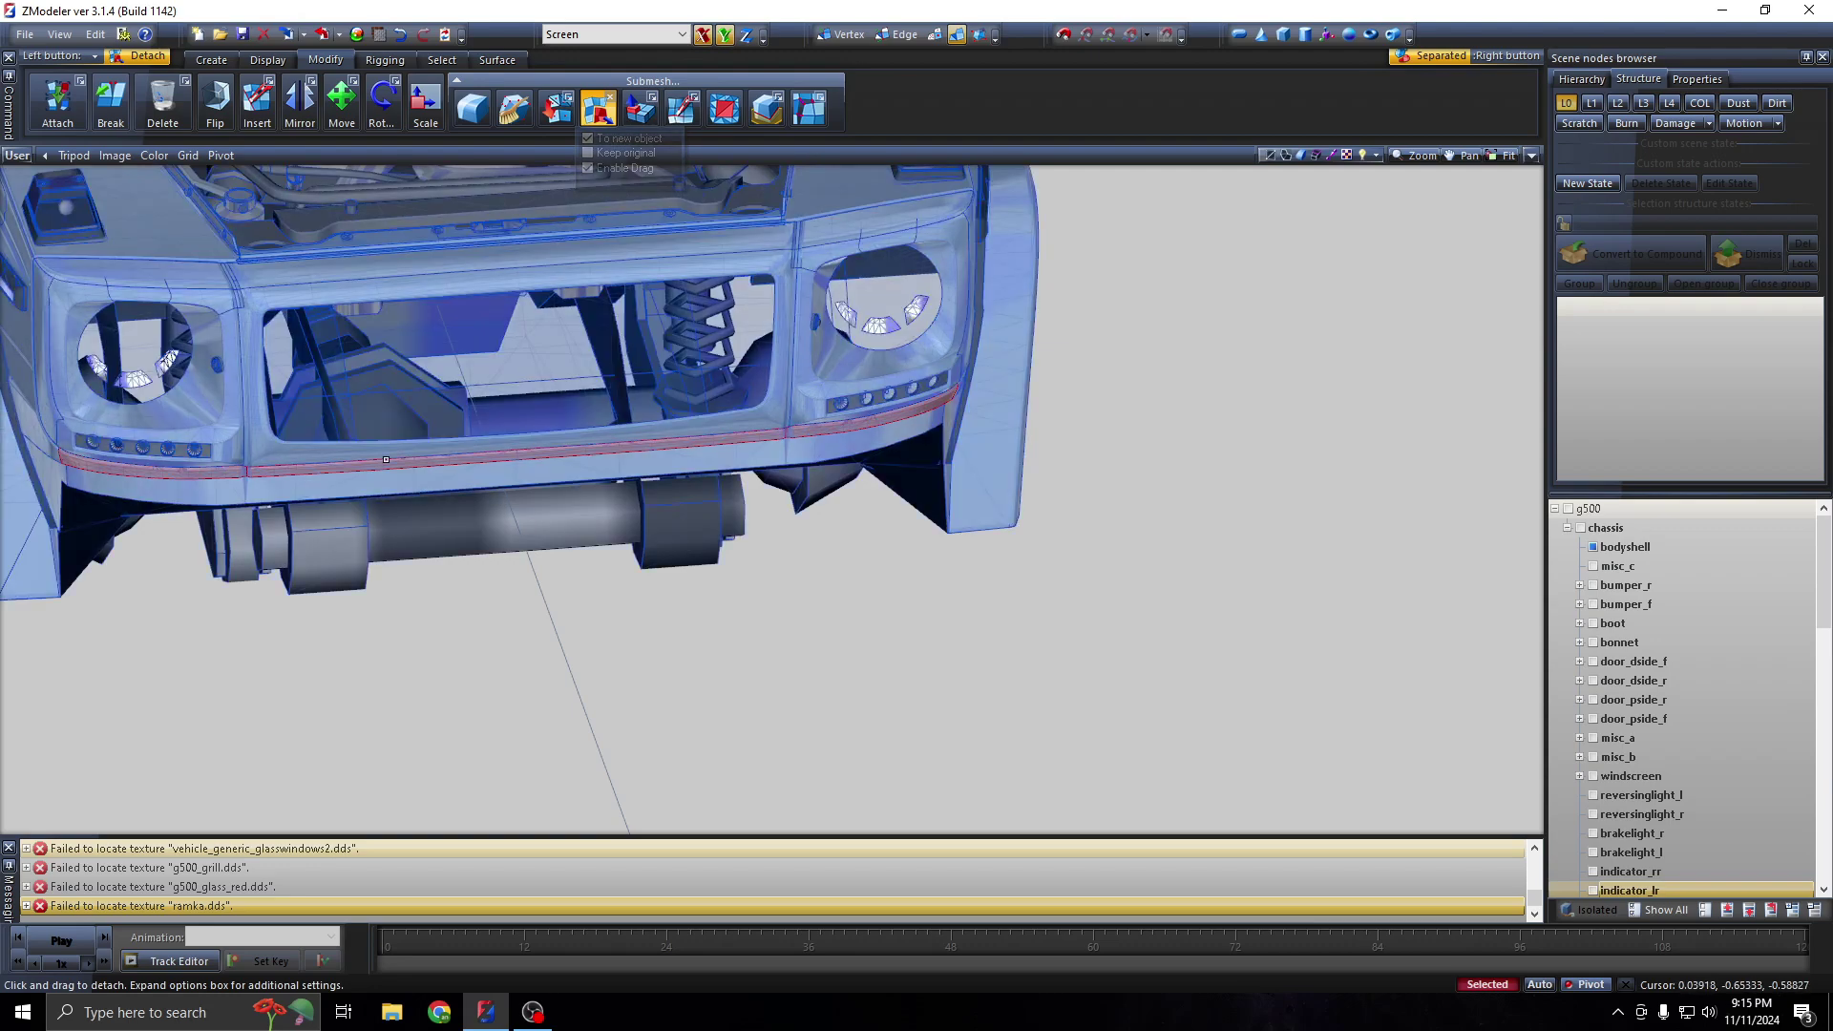
{"action": "scroll", "coordinate": [933, 643], "scroll_direction": "down", "scroll_amount": 2}
{"action": "scroll", "coordinate": [1751, 769], "scroll_direction": "down", "scroll_amount": 5}
{"action": "scroll", "coordinate": [1750, 769], "scroll_direction": "down", "scroll_amount": 5}
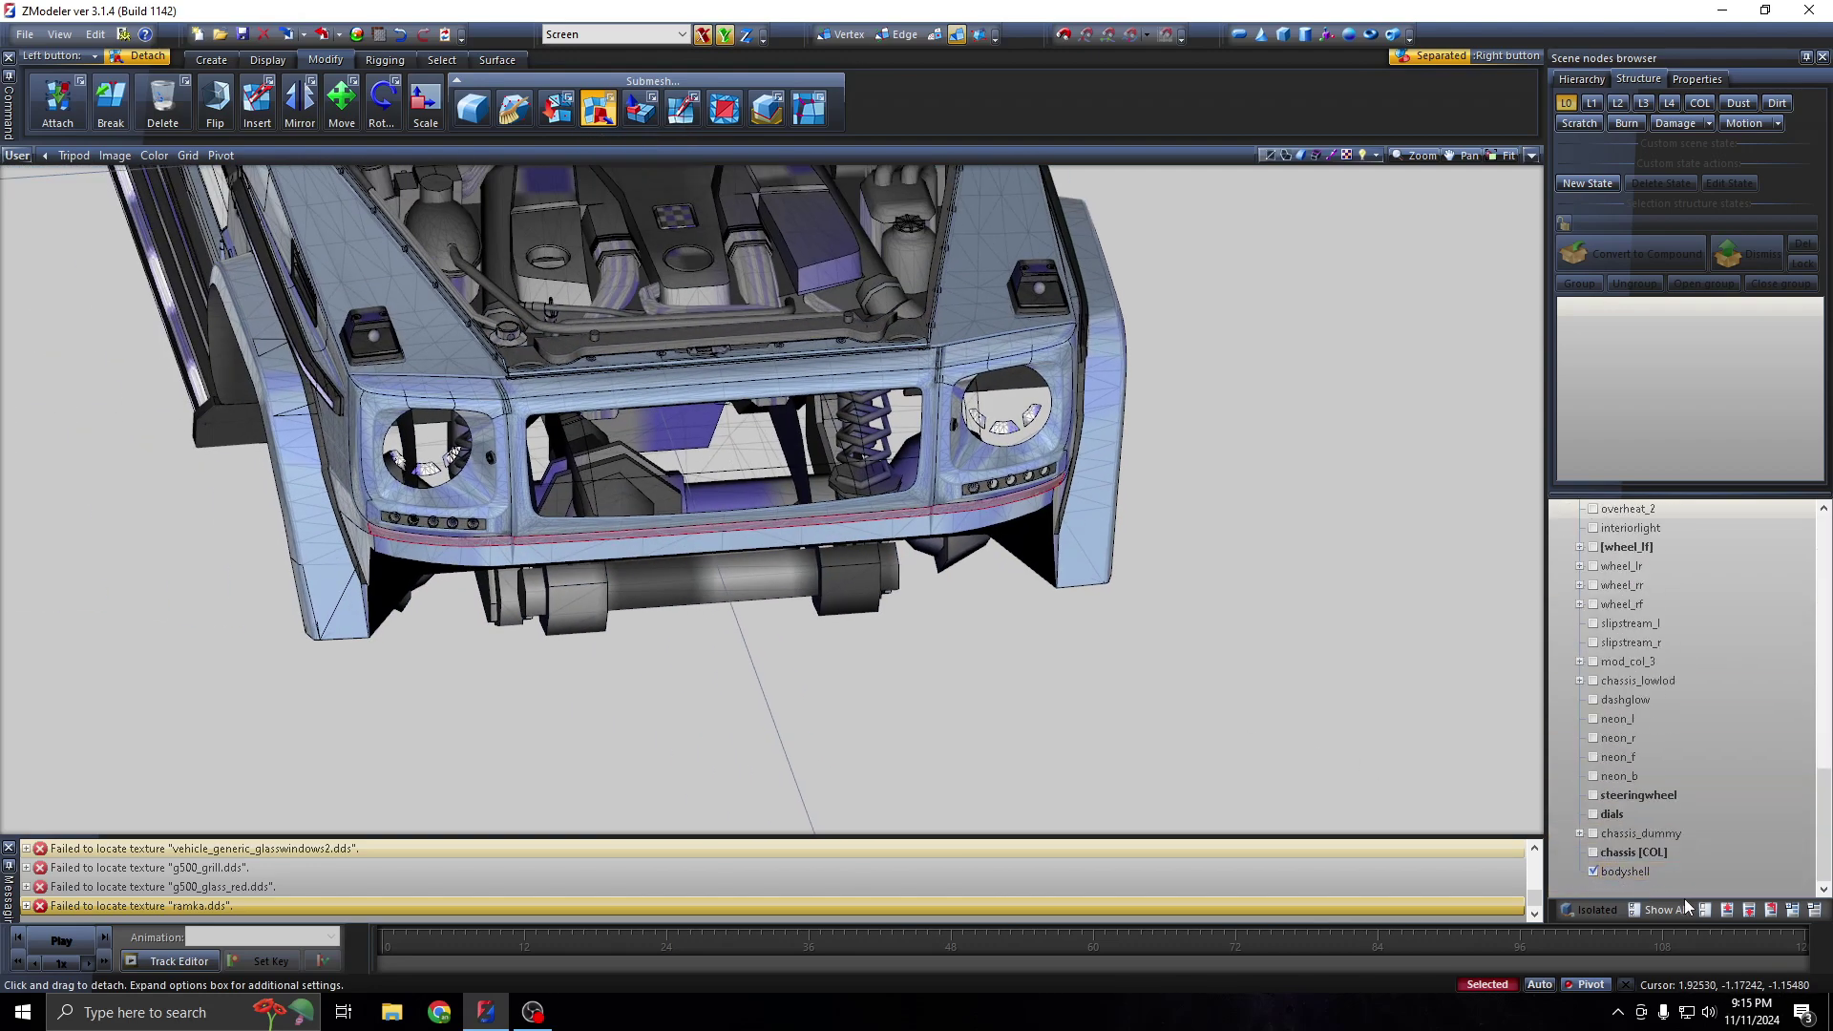
{"action": "left_click", "coordinate": [1709, 911]}
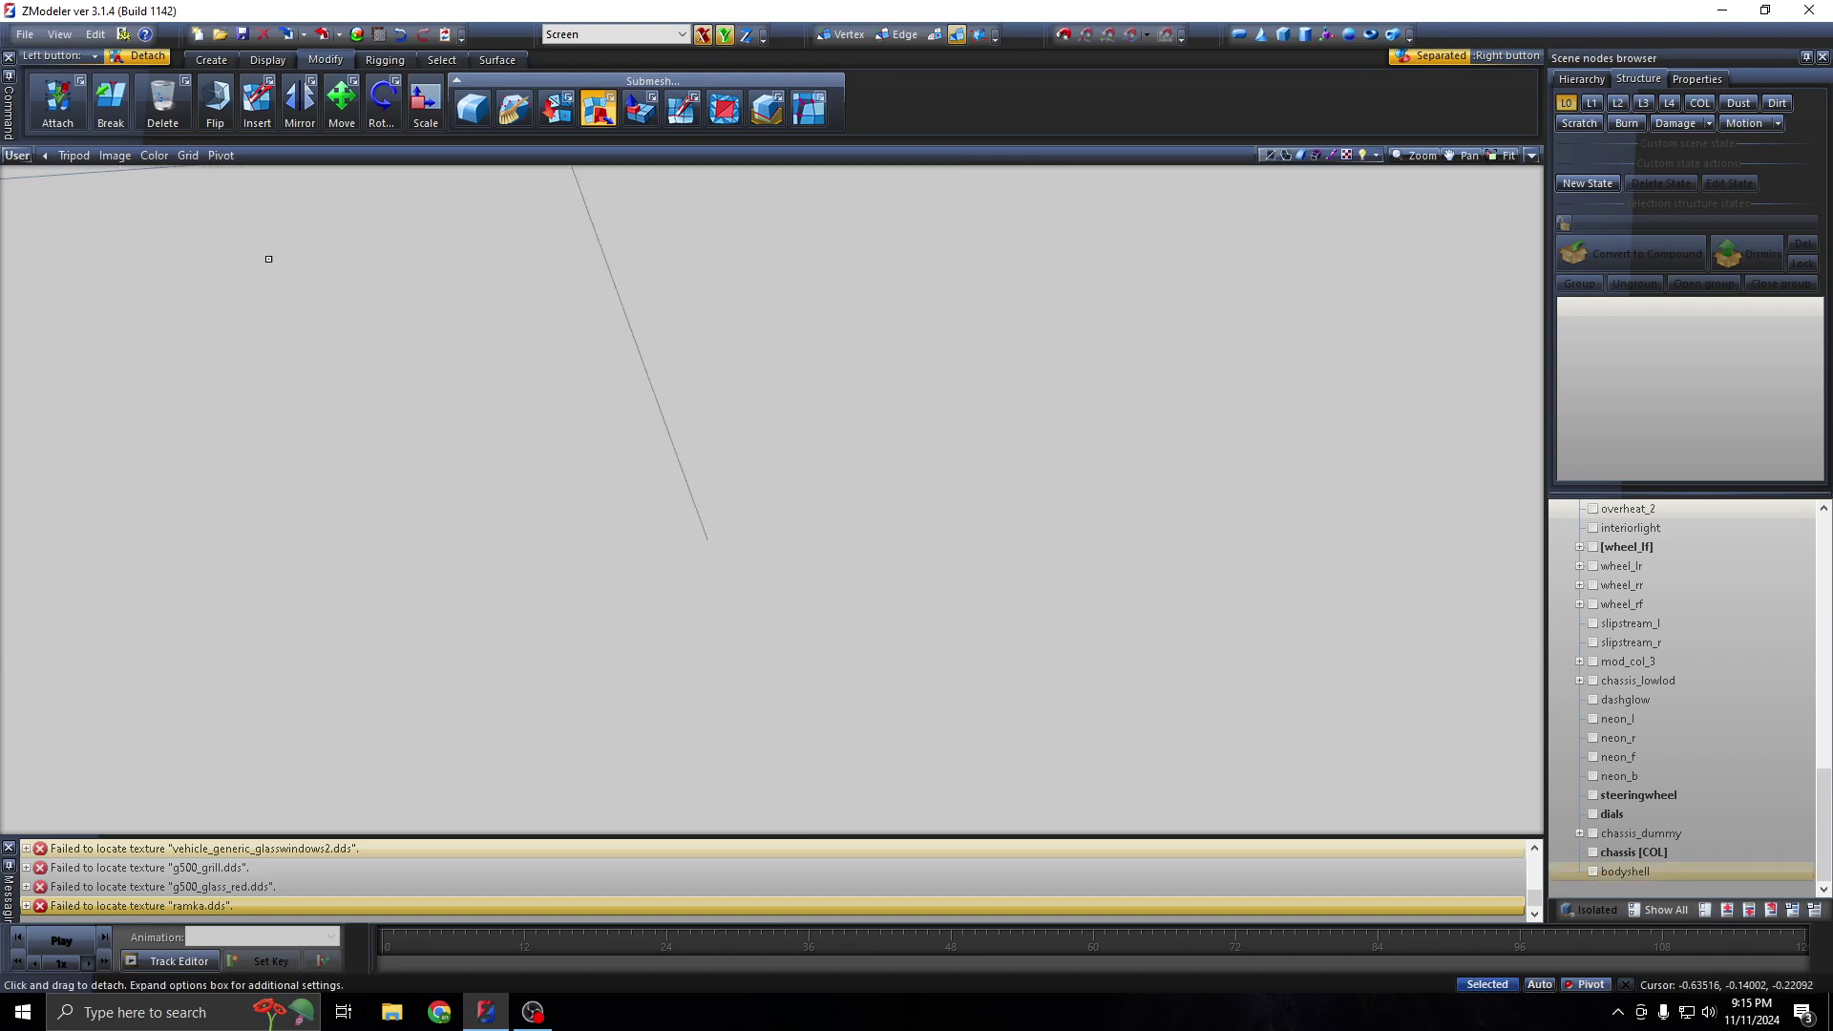
Show only the detached strip, copy it twice at Object level, and select the first bodyshell strip
{"action": "left_click", "coordinate": [1591, 872]}
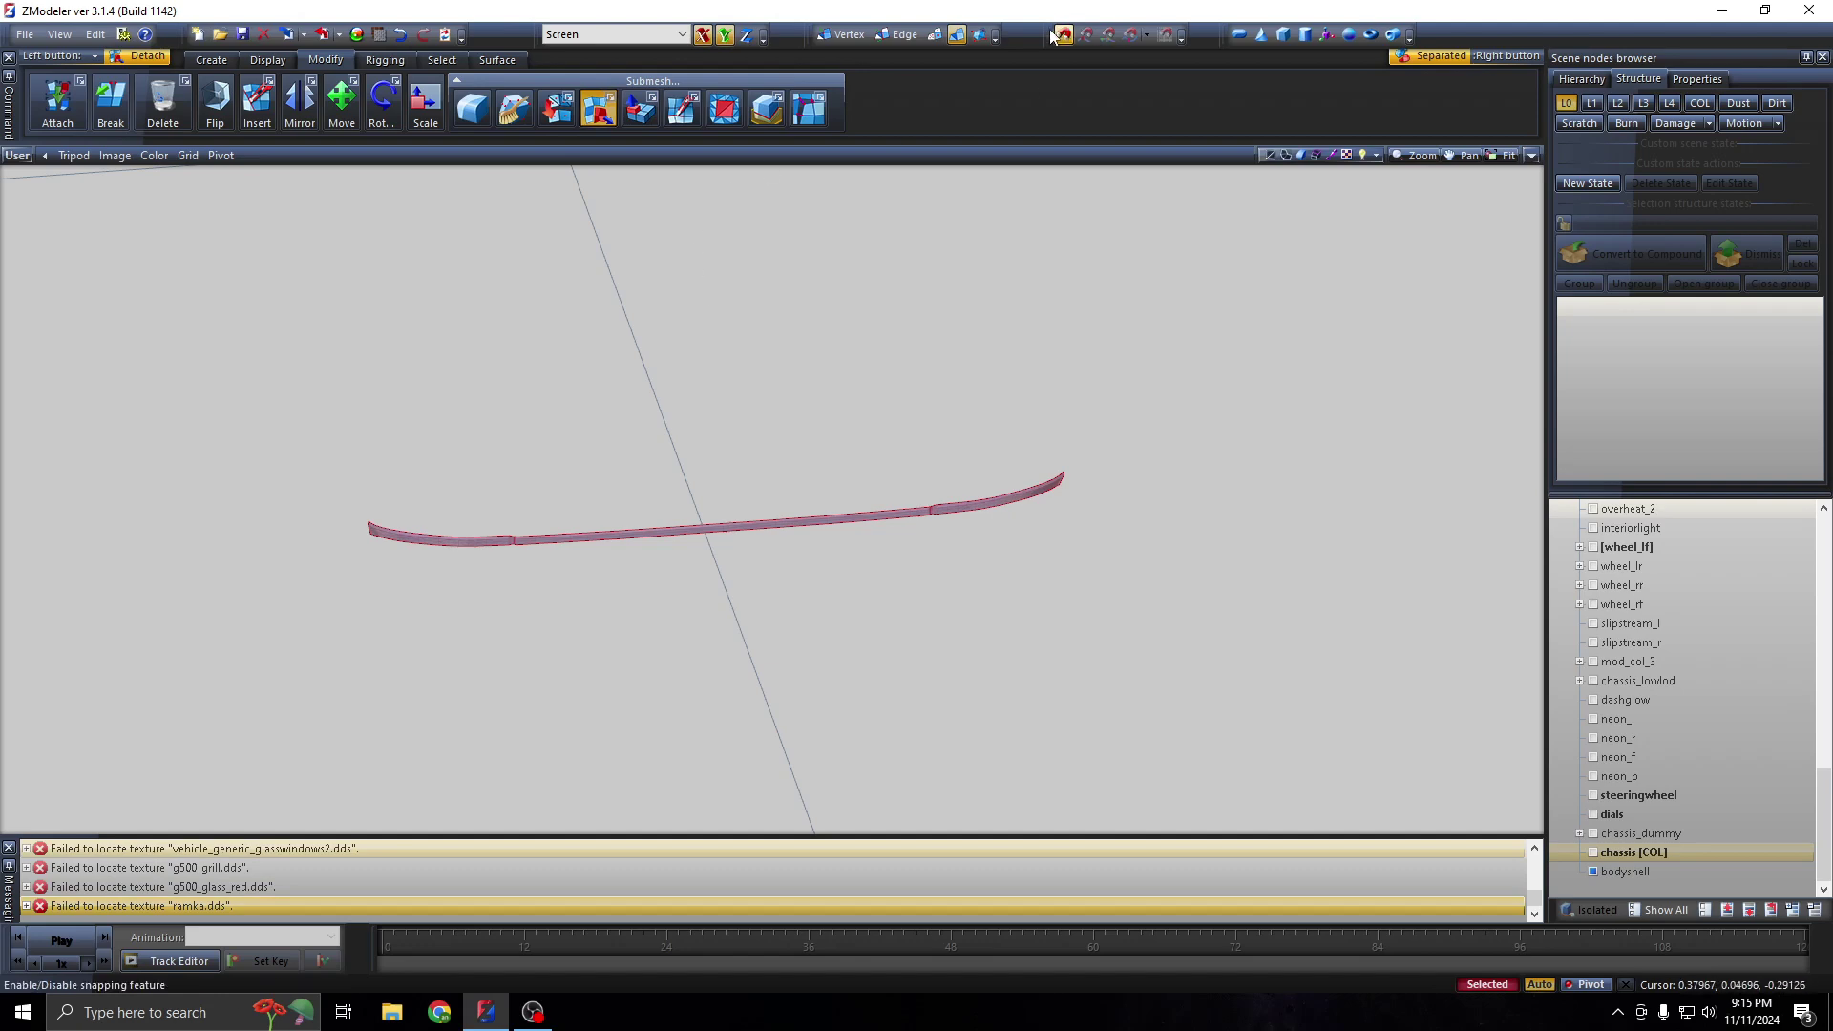
{"action": "left_click", "coordinate": [958, 38]}
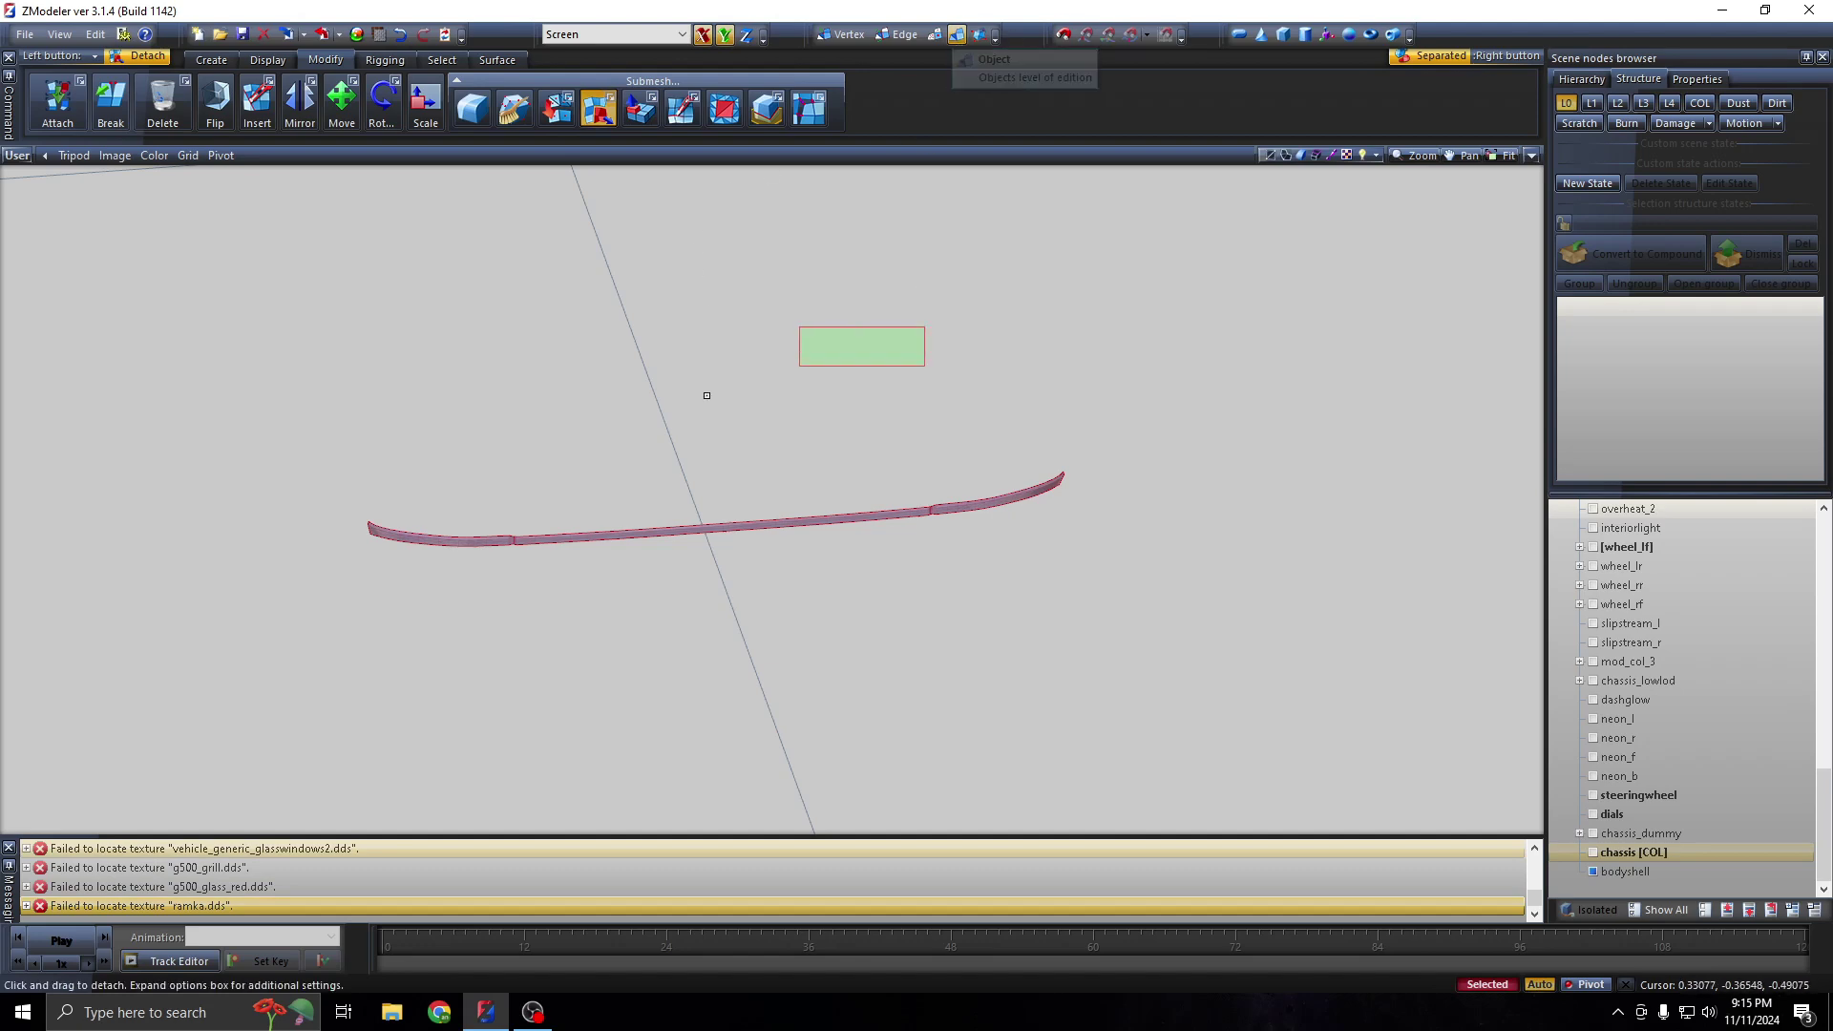
{"action": "left_click", "coordinate": [215, 60]}
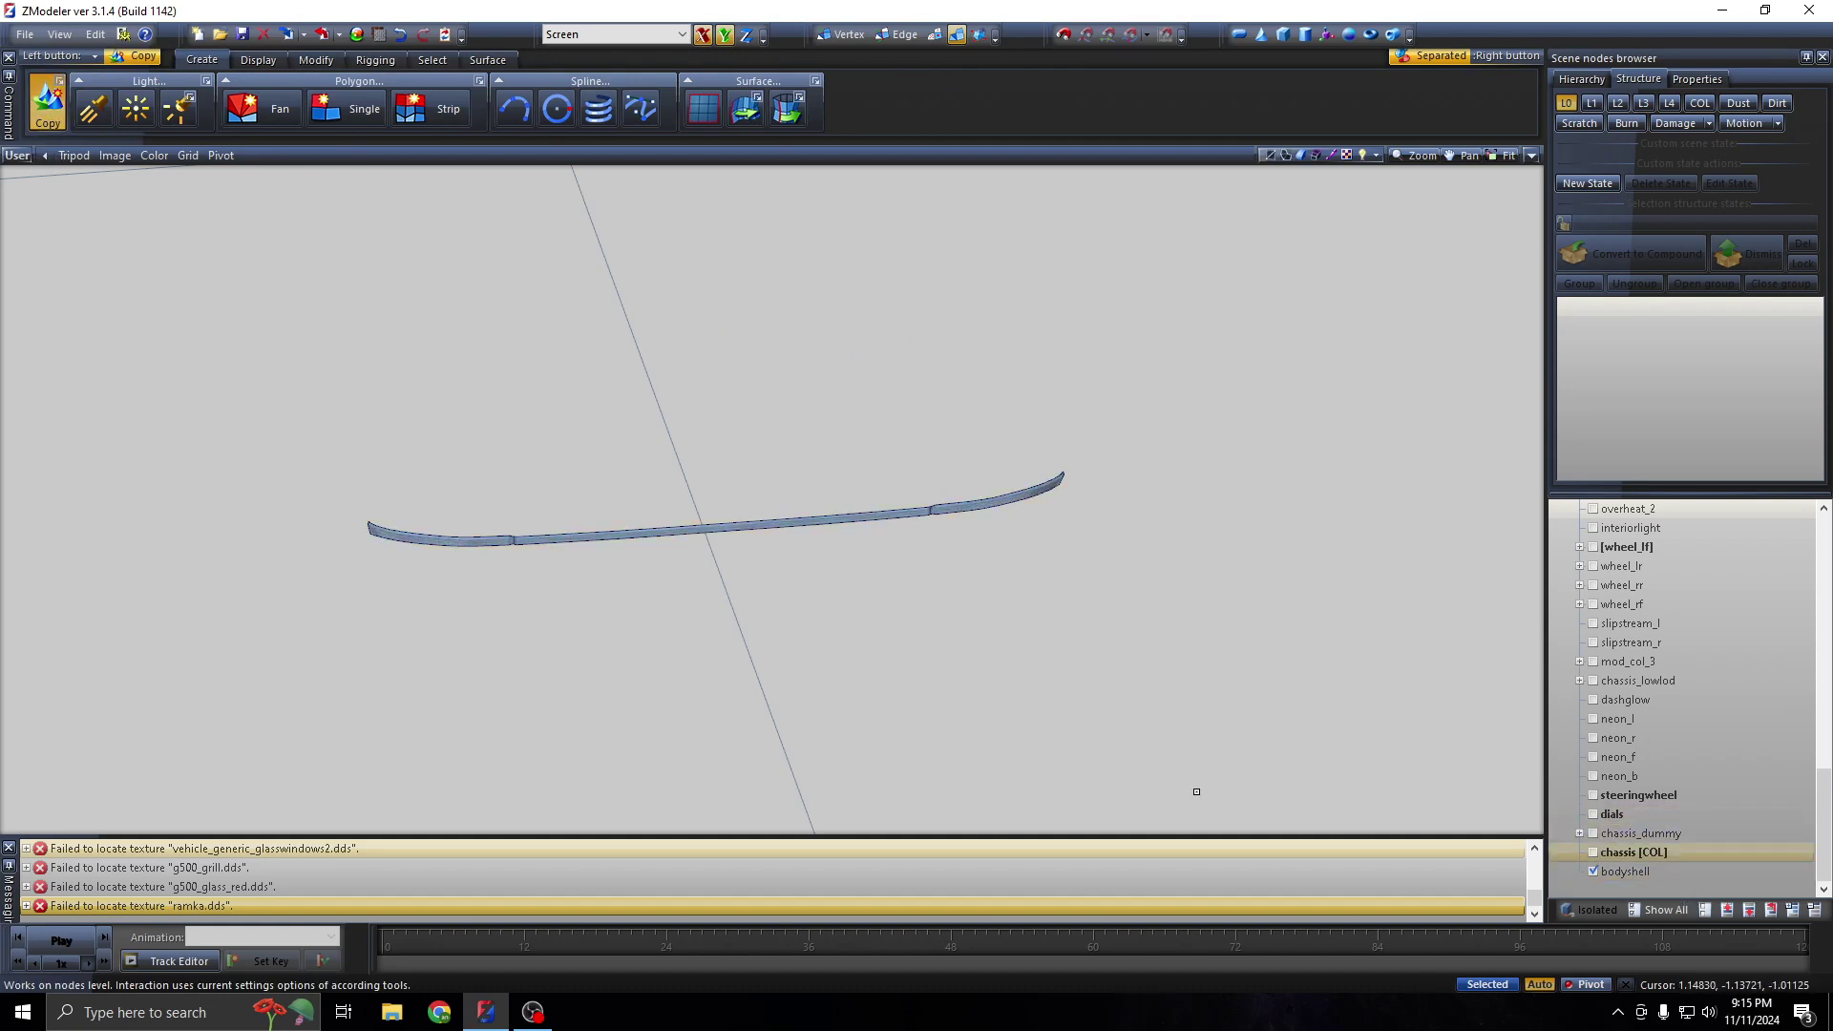
{"action": "left_click", "coordinate": [484, 541]}
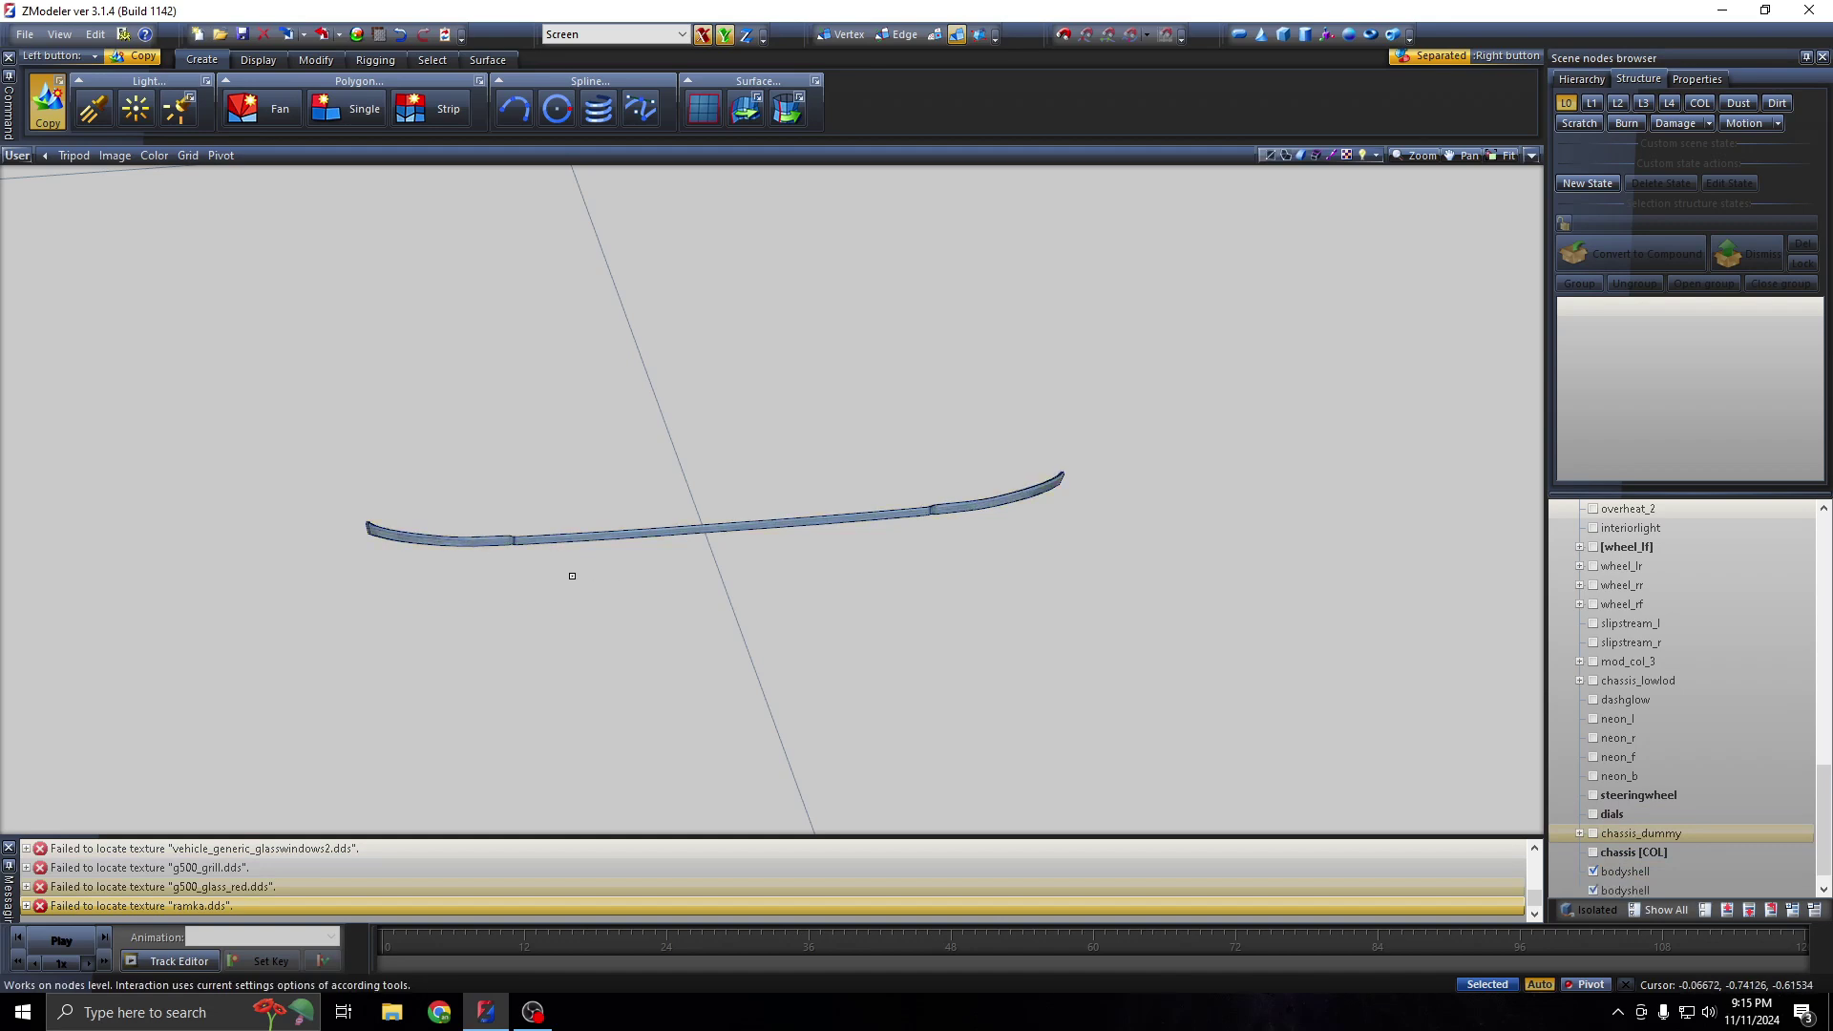
{"action": "left_click", "coordinate": [472, 538]}
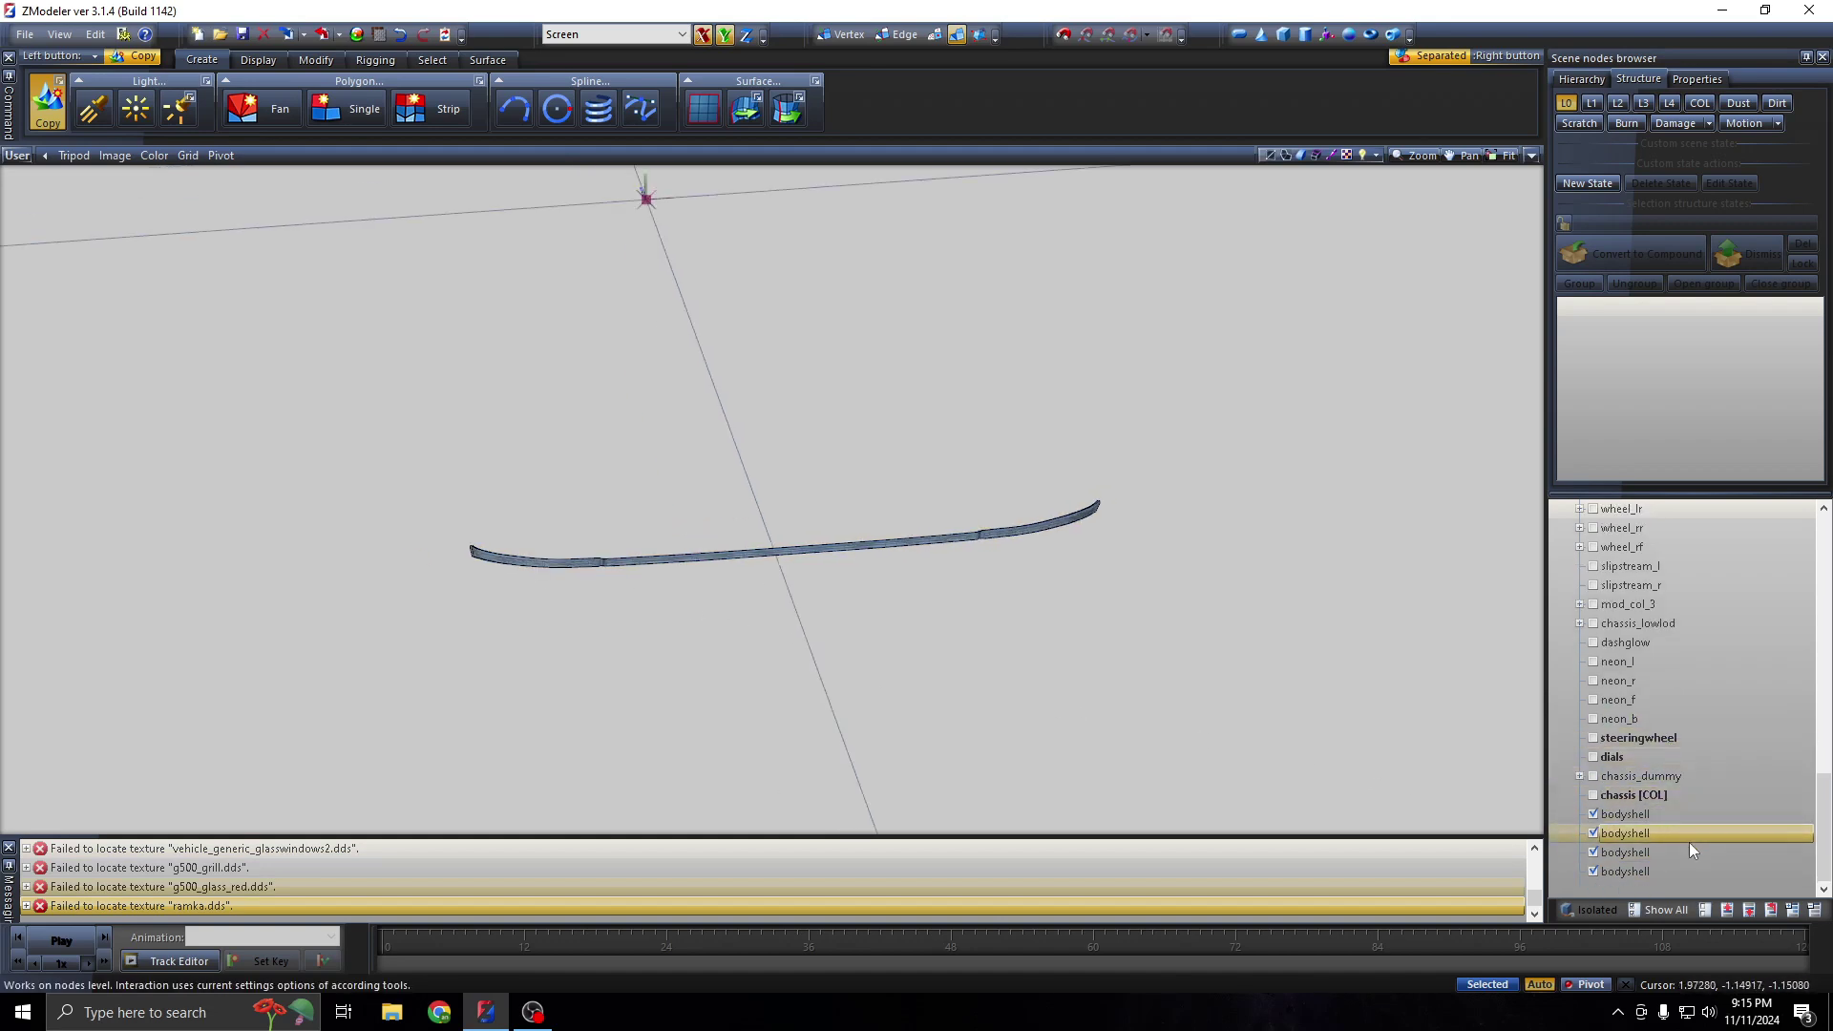
{"action": "left_click", "coordinate": [1499, 823]}
{"action": "left_click", "coordinate": [1592, 813]}
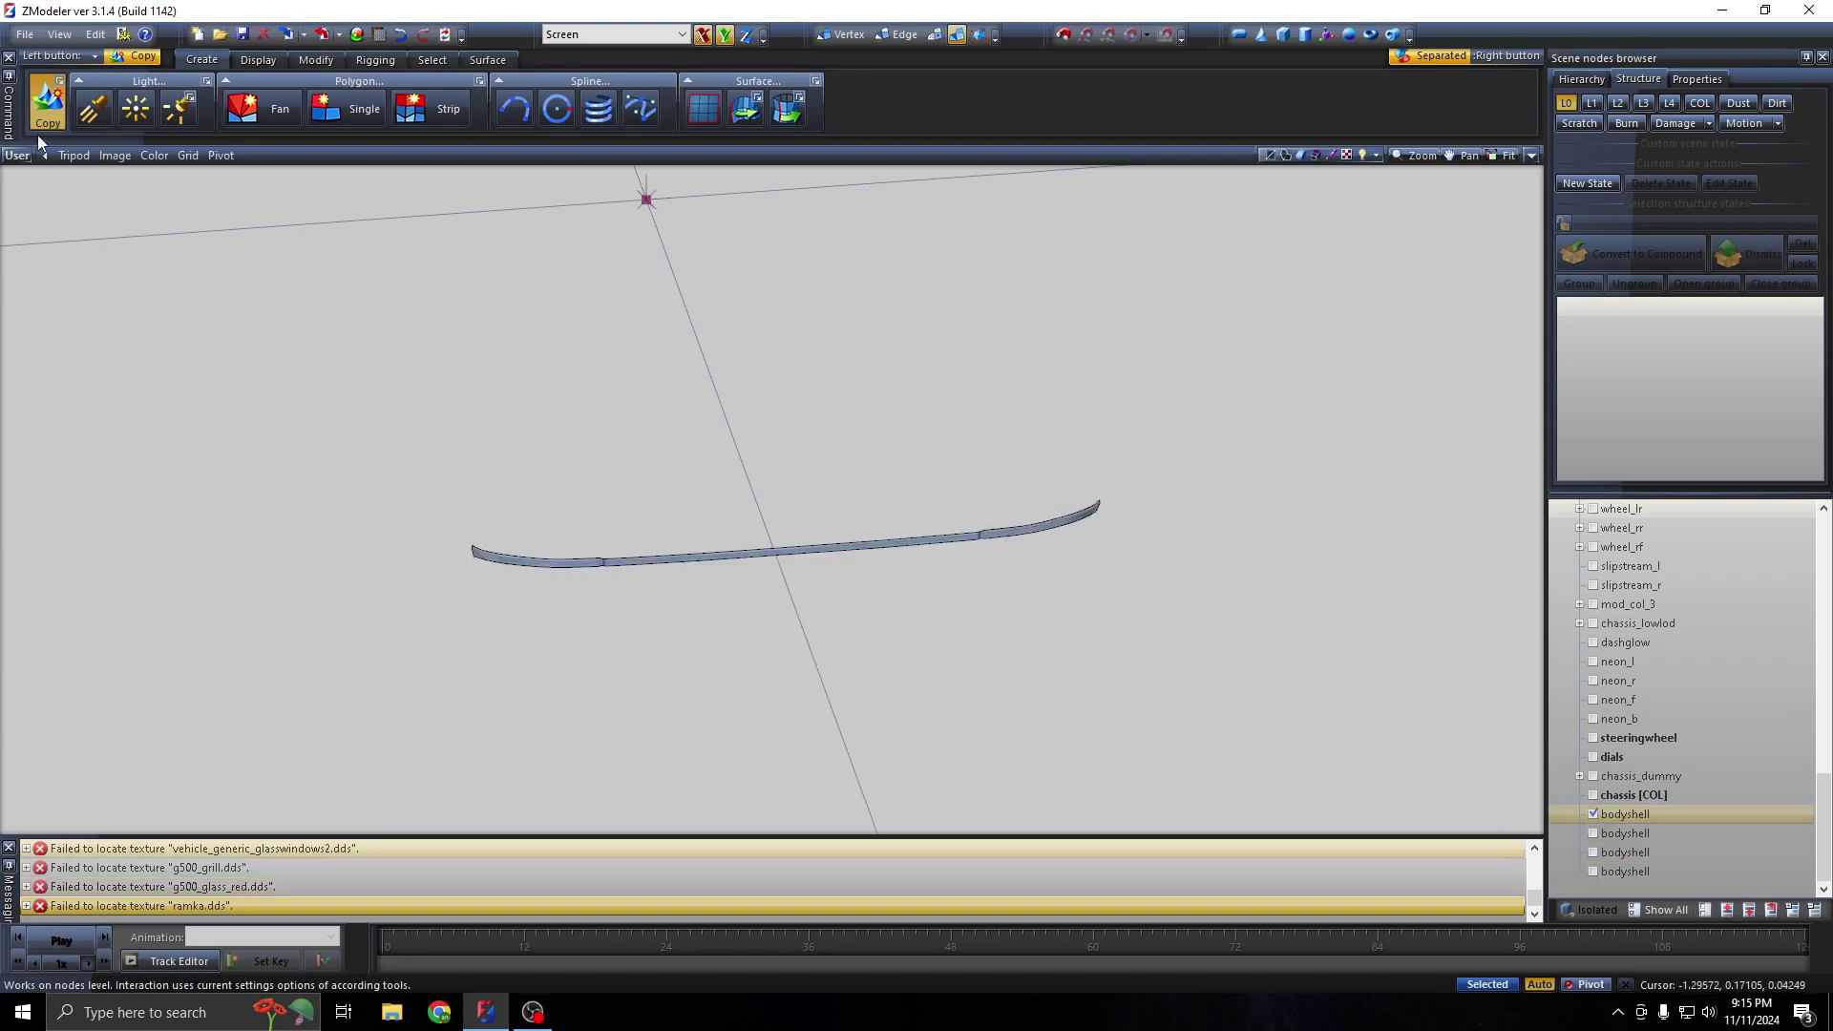
{"action": "left_click", "coordinate": [245, 63]}
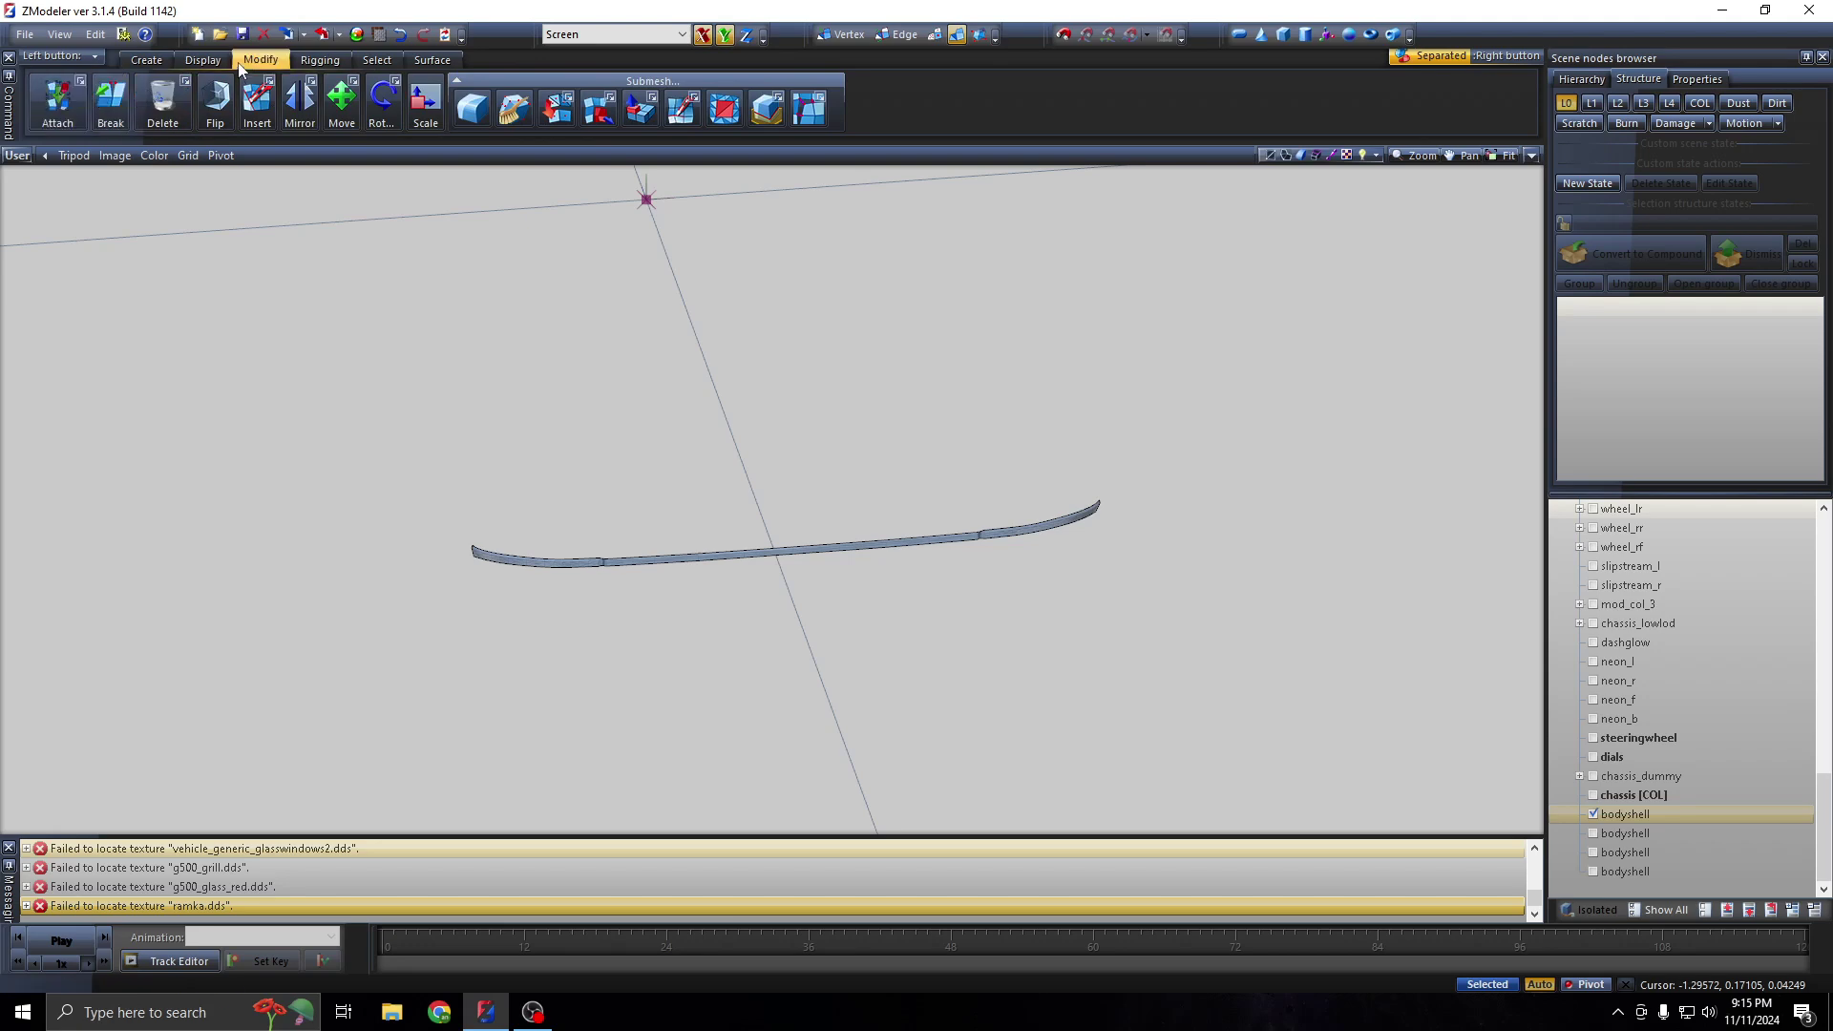
Attach the bumper strip onto the main bodyshell picked from the Scene nodes list
{"action": "left_click", "coordinate": [56, 120]}
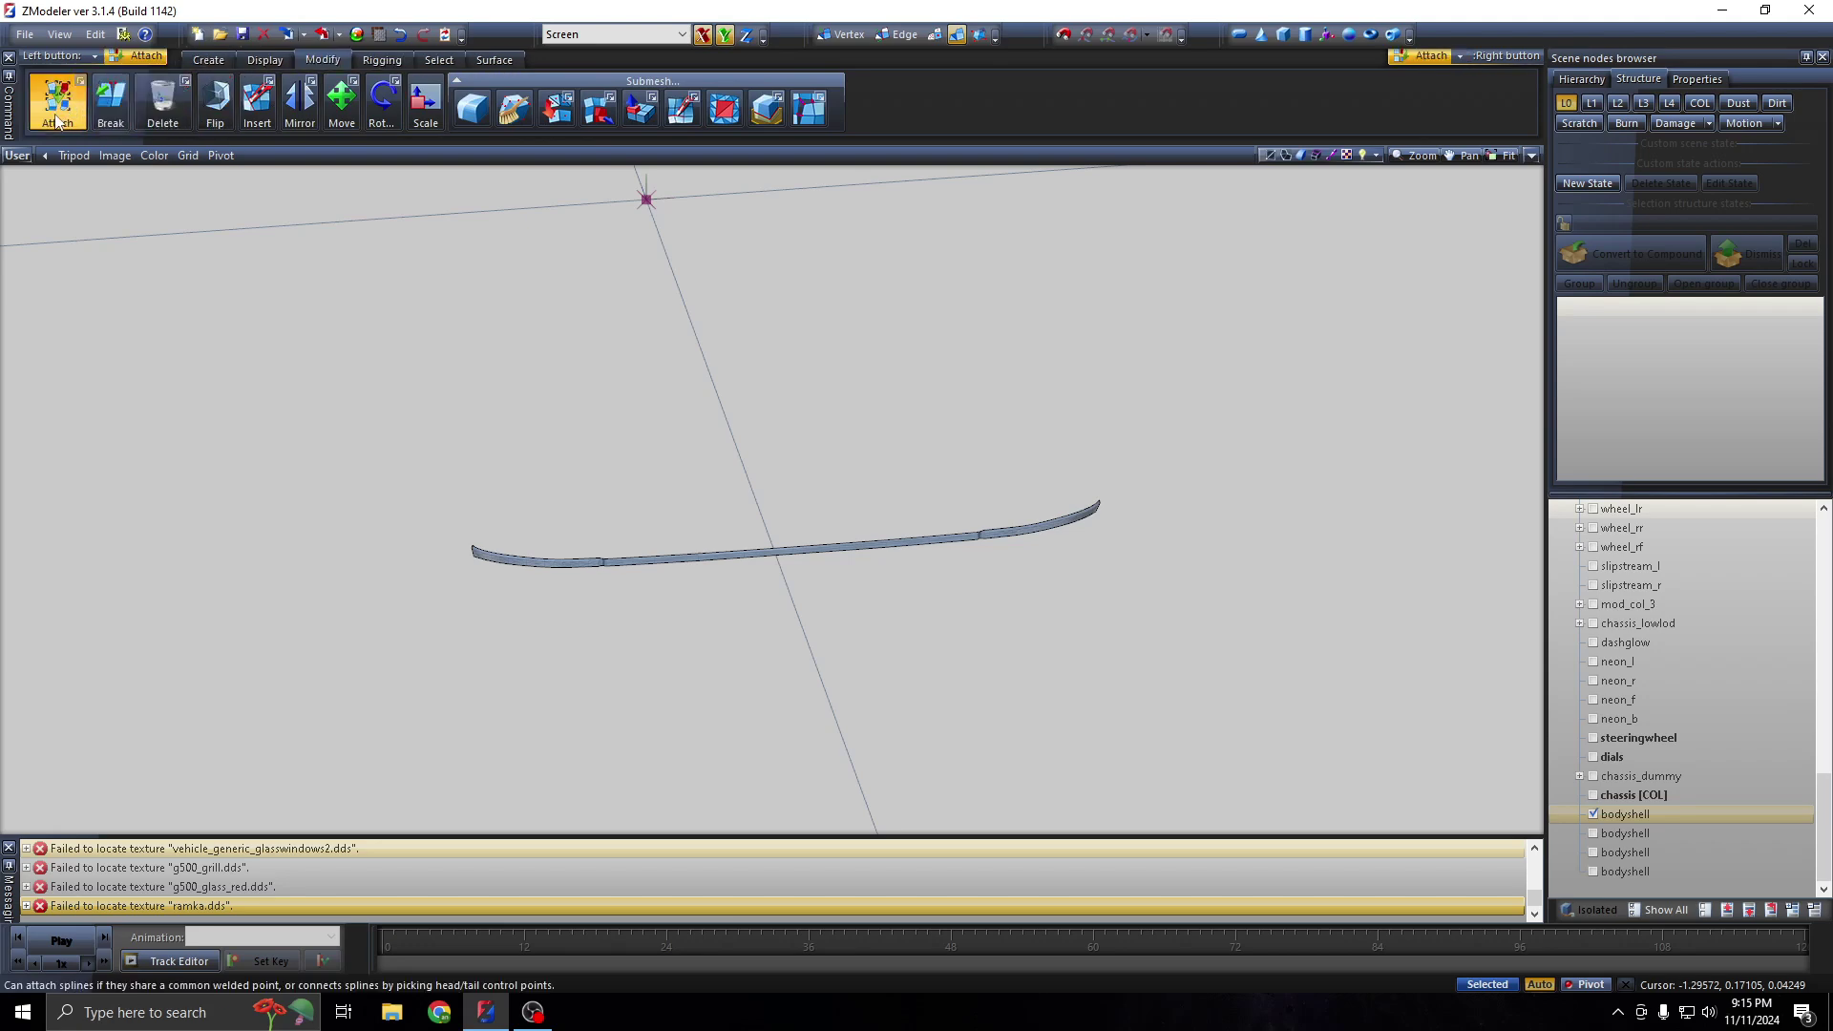
{"action": "left_click", "coordinate": [80, 83]}
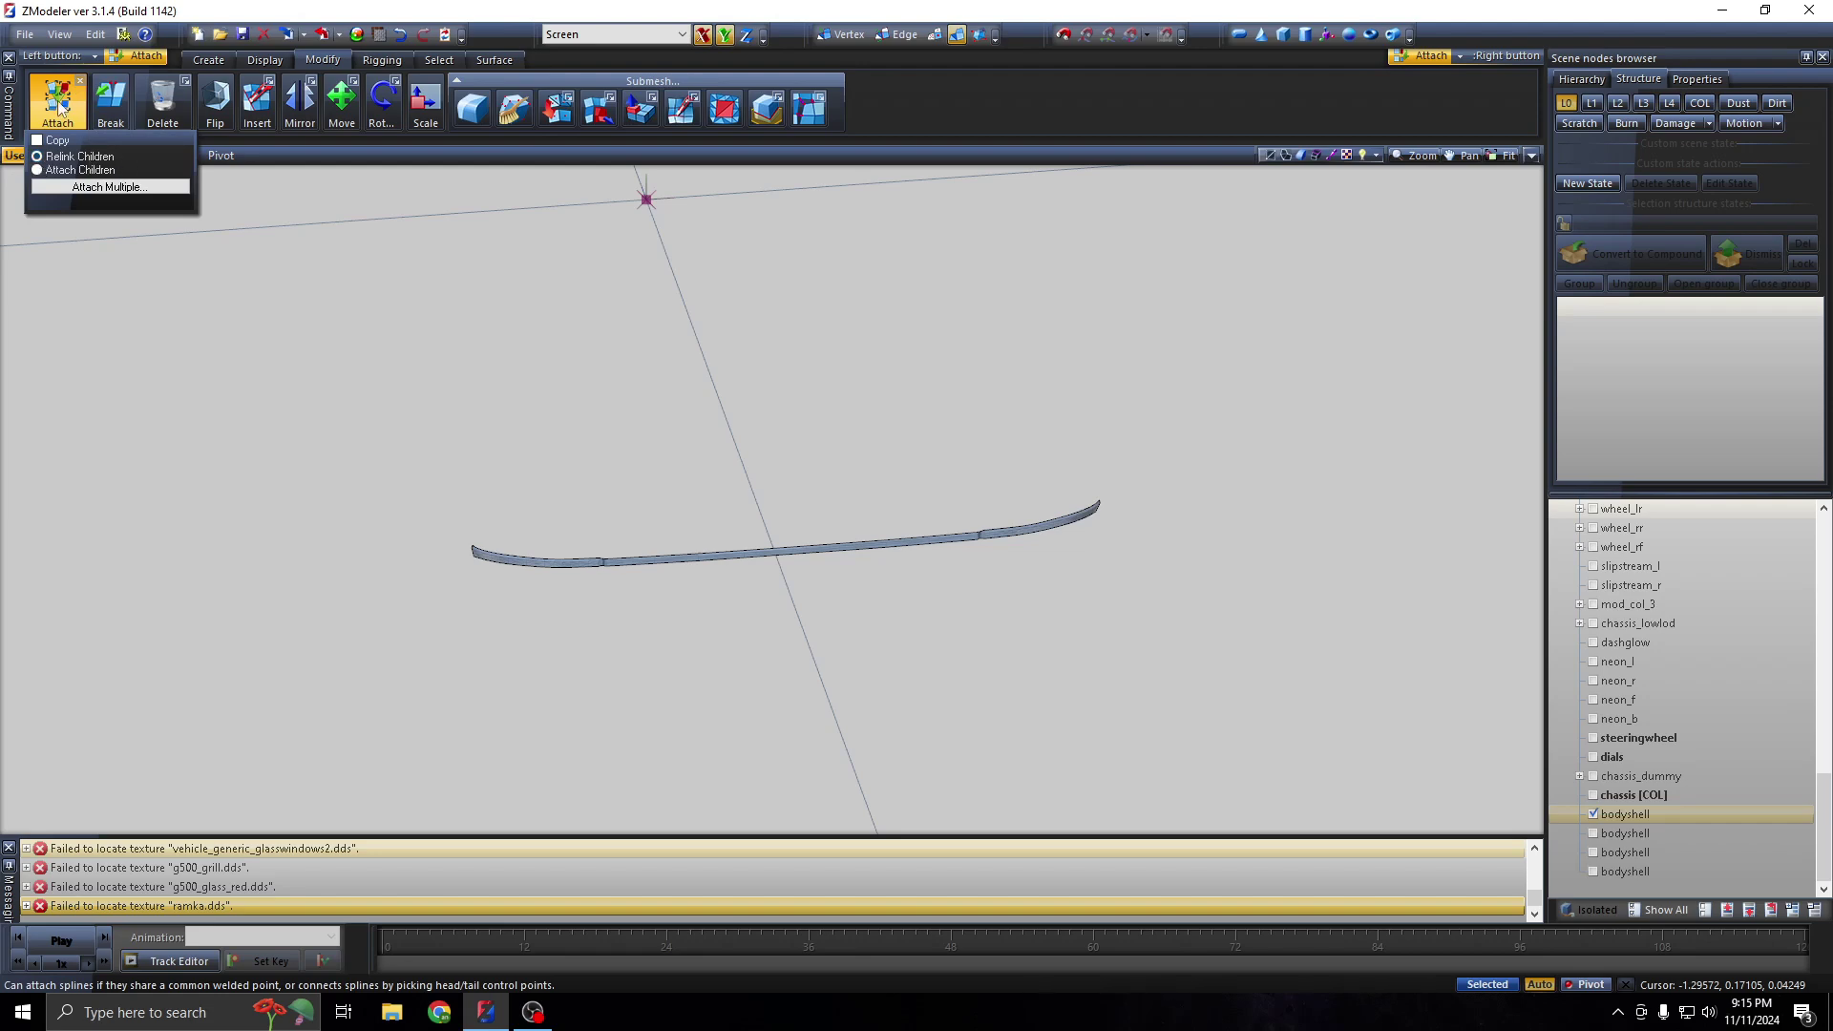
{"action": "left_click", "coordinate": [684, 563]}
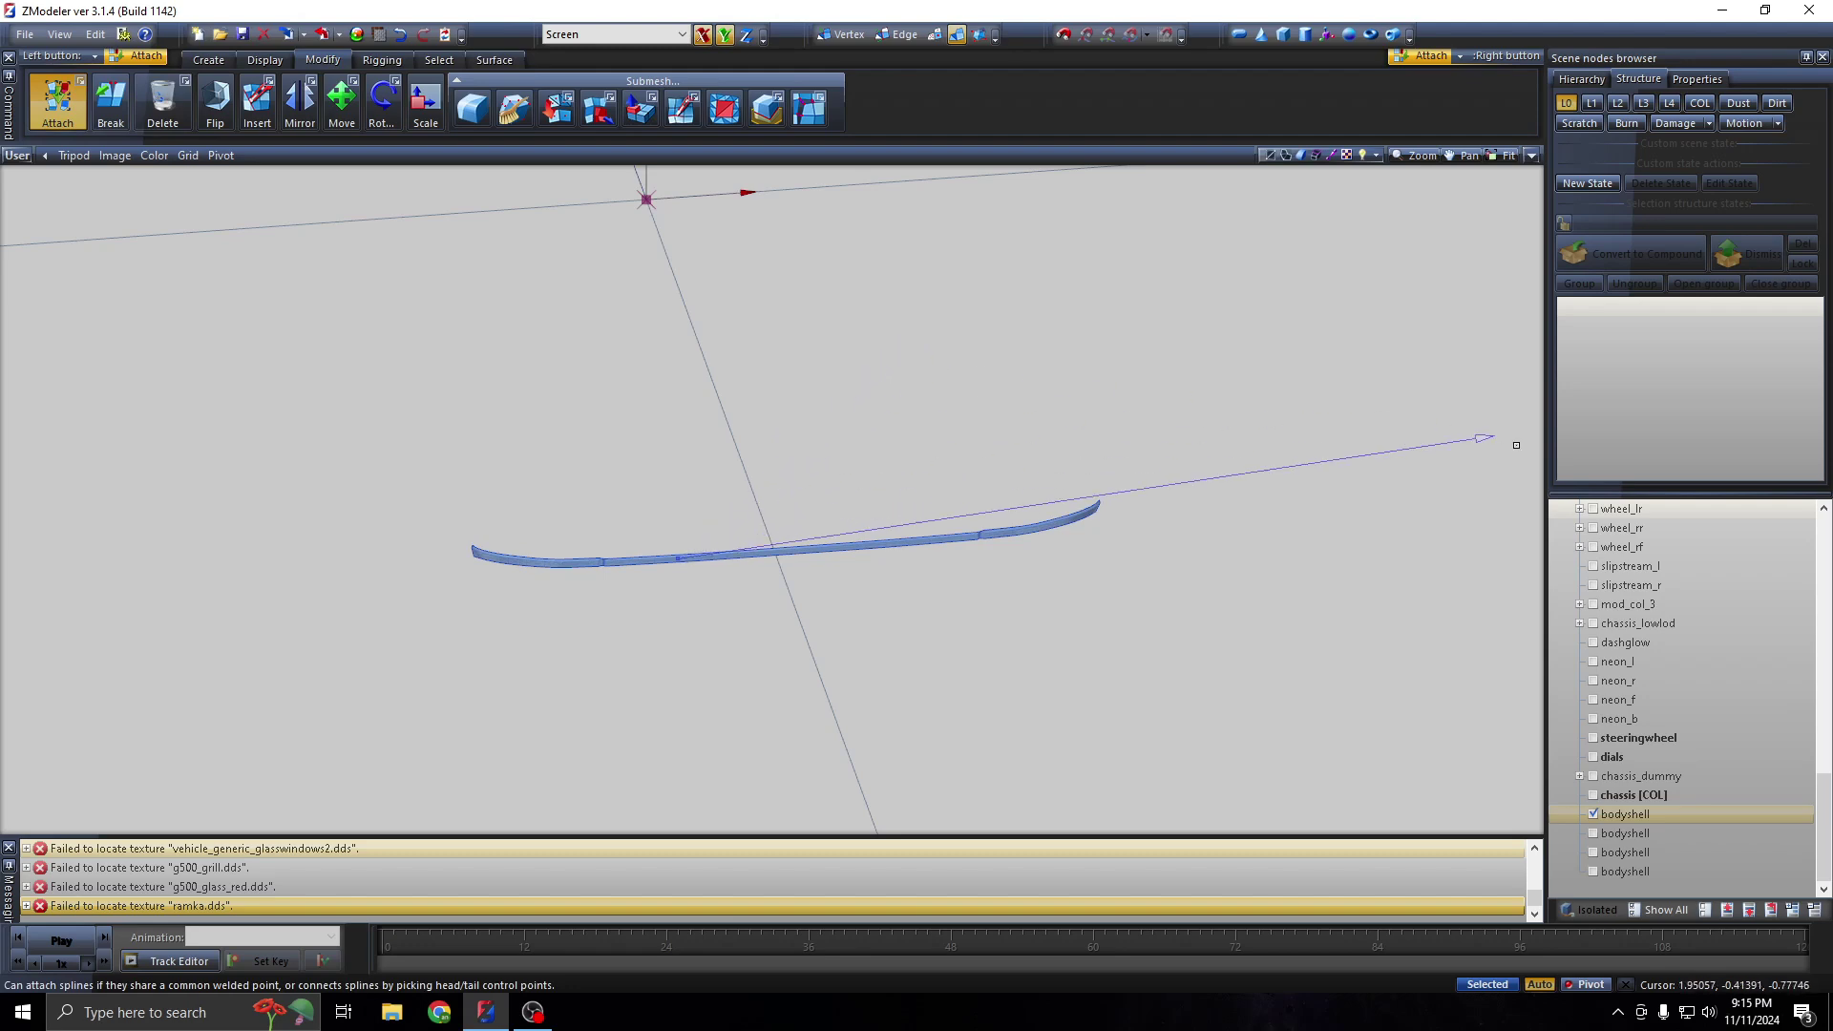
{"action": "scroll", "coordinate": [1675, 586], "scroll_direction": "up", "scroll_amount": 3}
{"action": "scroll", "coordinate": [1669, 607], "scroll_direction": "up", "scroll_amount": 3}
{"action": "scroll", "coordinate": [1659, 616], "scroll_direction": "up", "scroll_amount": 3}
{"action": "scroll", "coordinate": [1674, 592], "scroll_direction": "up", "scroll_amount": 3}
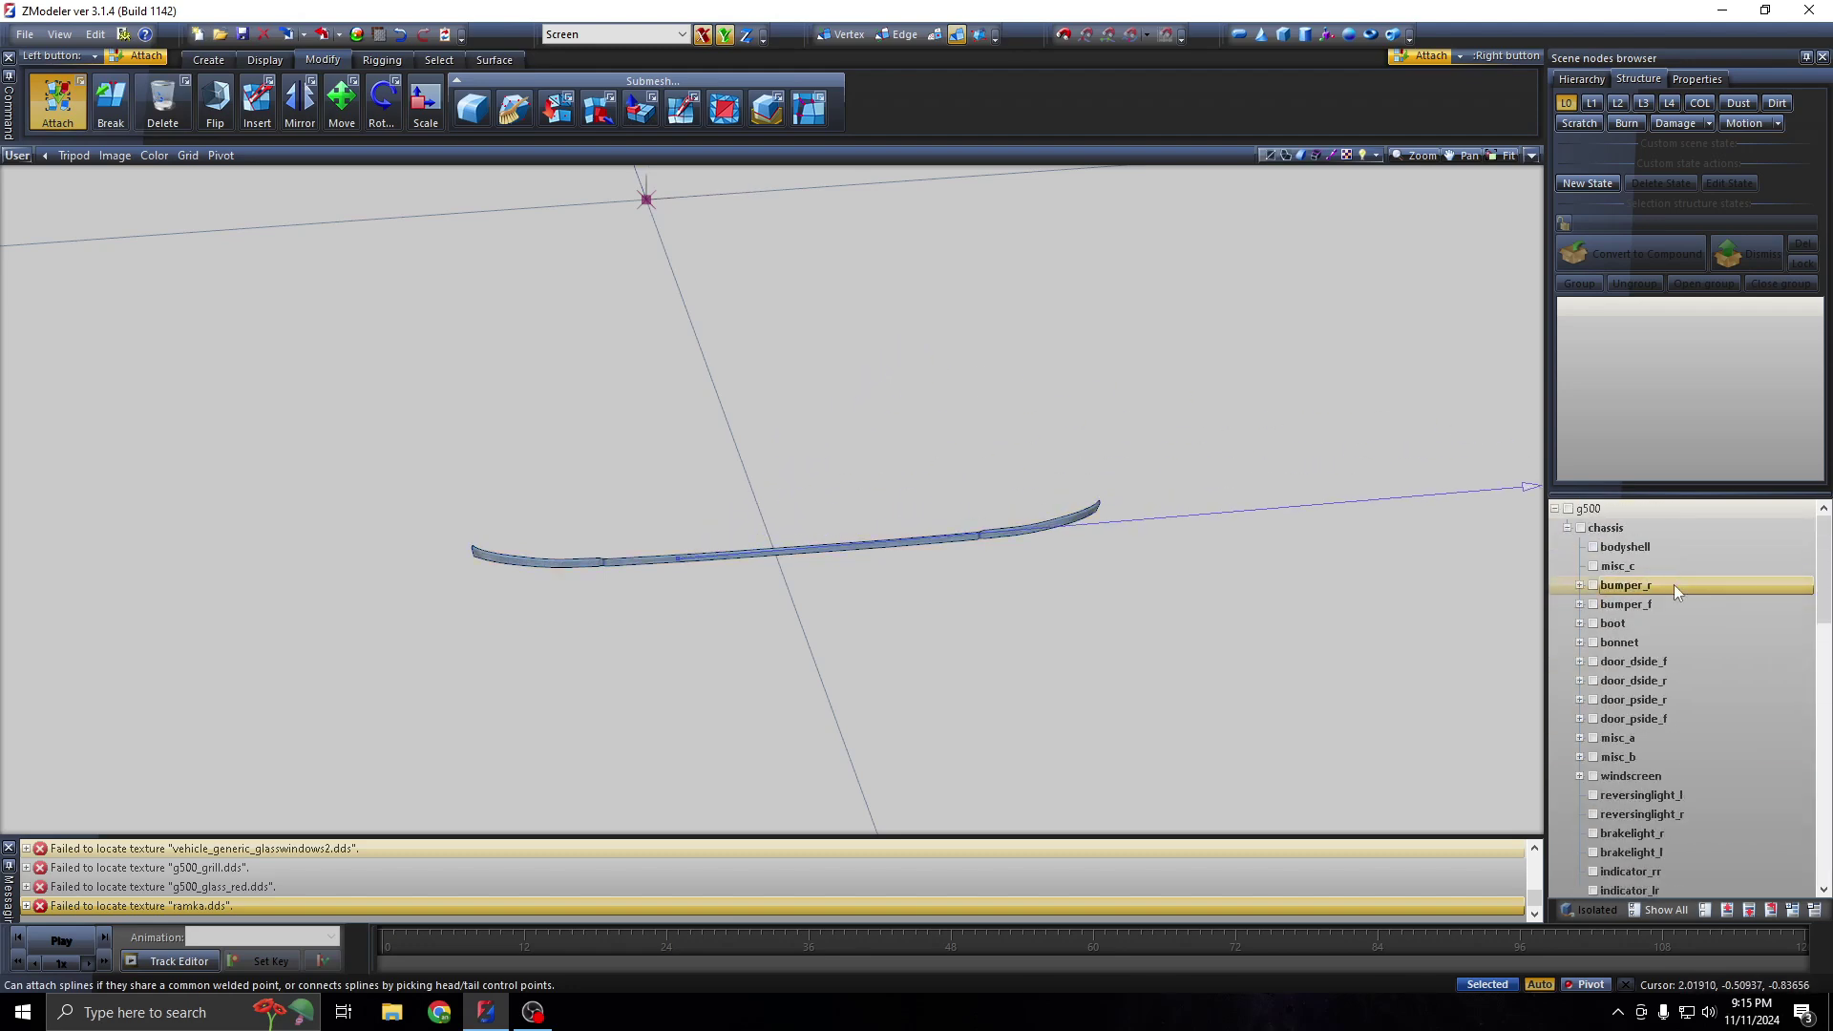
{"action": "left_click", "coordinate": [1660, 547]}
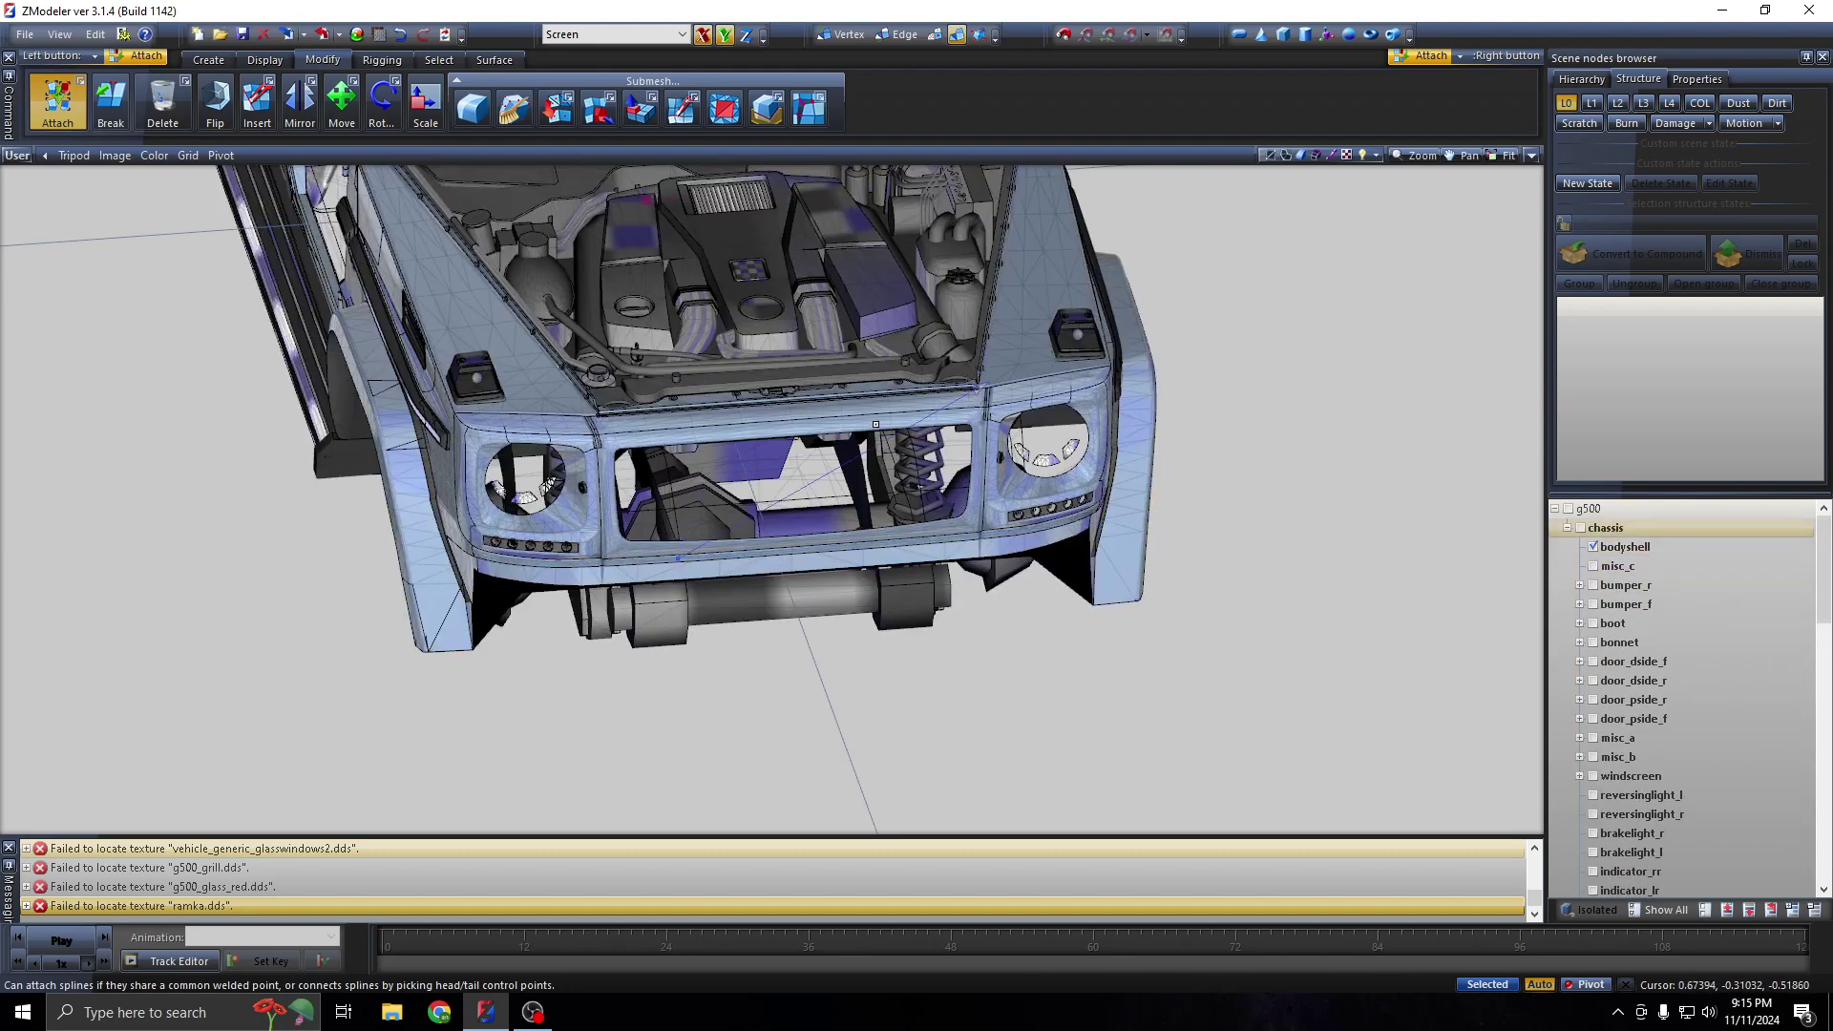
View the whole car from above and select the three bodyshell copies in the list
{"action": "scroll", "coordinate": [516, 407], "scroll_direction": "down", "scroll_amount": 2}
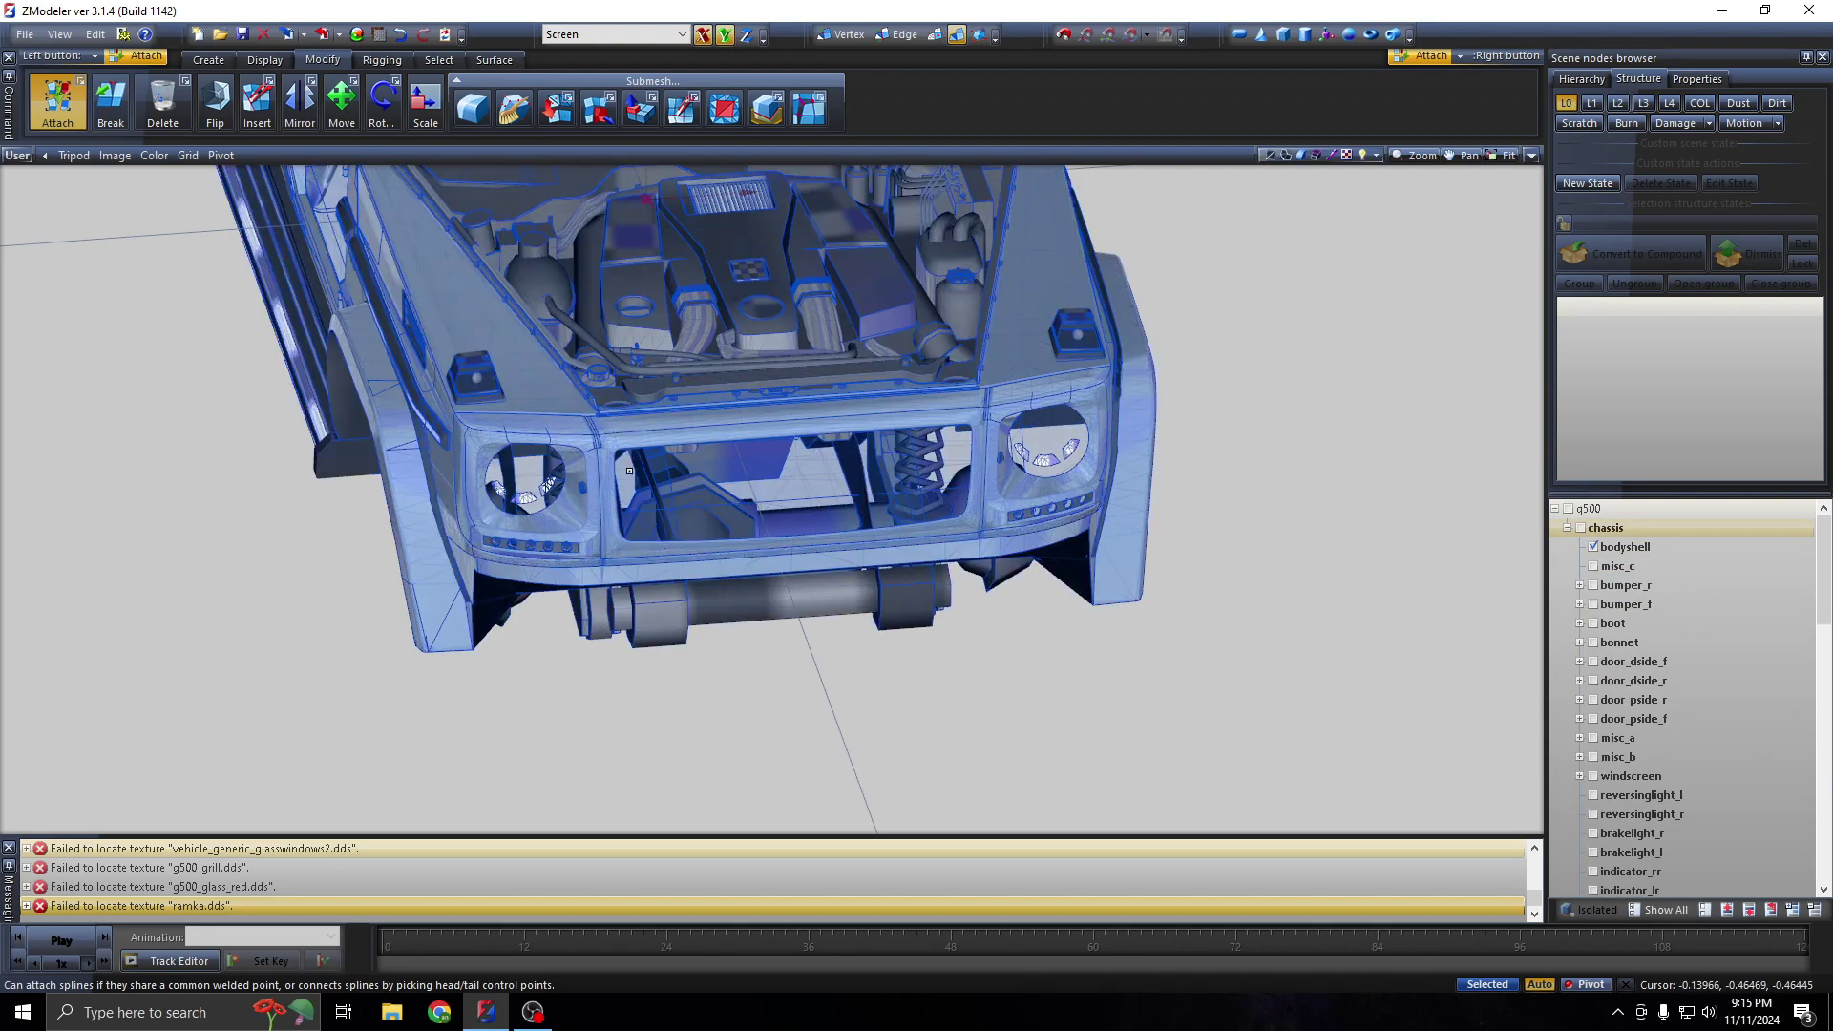
{"action": "mouse_move", "coordinate": [515, 407]}
{"action": "middle_mouse_down", "text": "alt"}
{"action": "mouse_move", "coordinate": [906, 560]}
{"action": "mouse_move", "coordinate": [1050, 592]}
{"action": "middle_mouse_up", "text": "alt"}
{"action": "scroll", "coordinate": [1722, 704], "scroll_direction": "down", "scroll_amount": 5}
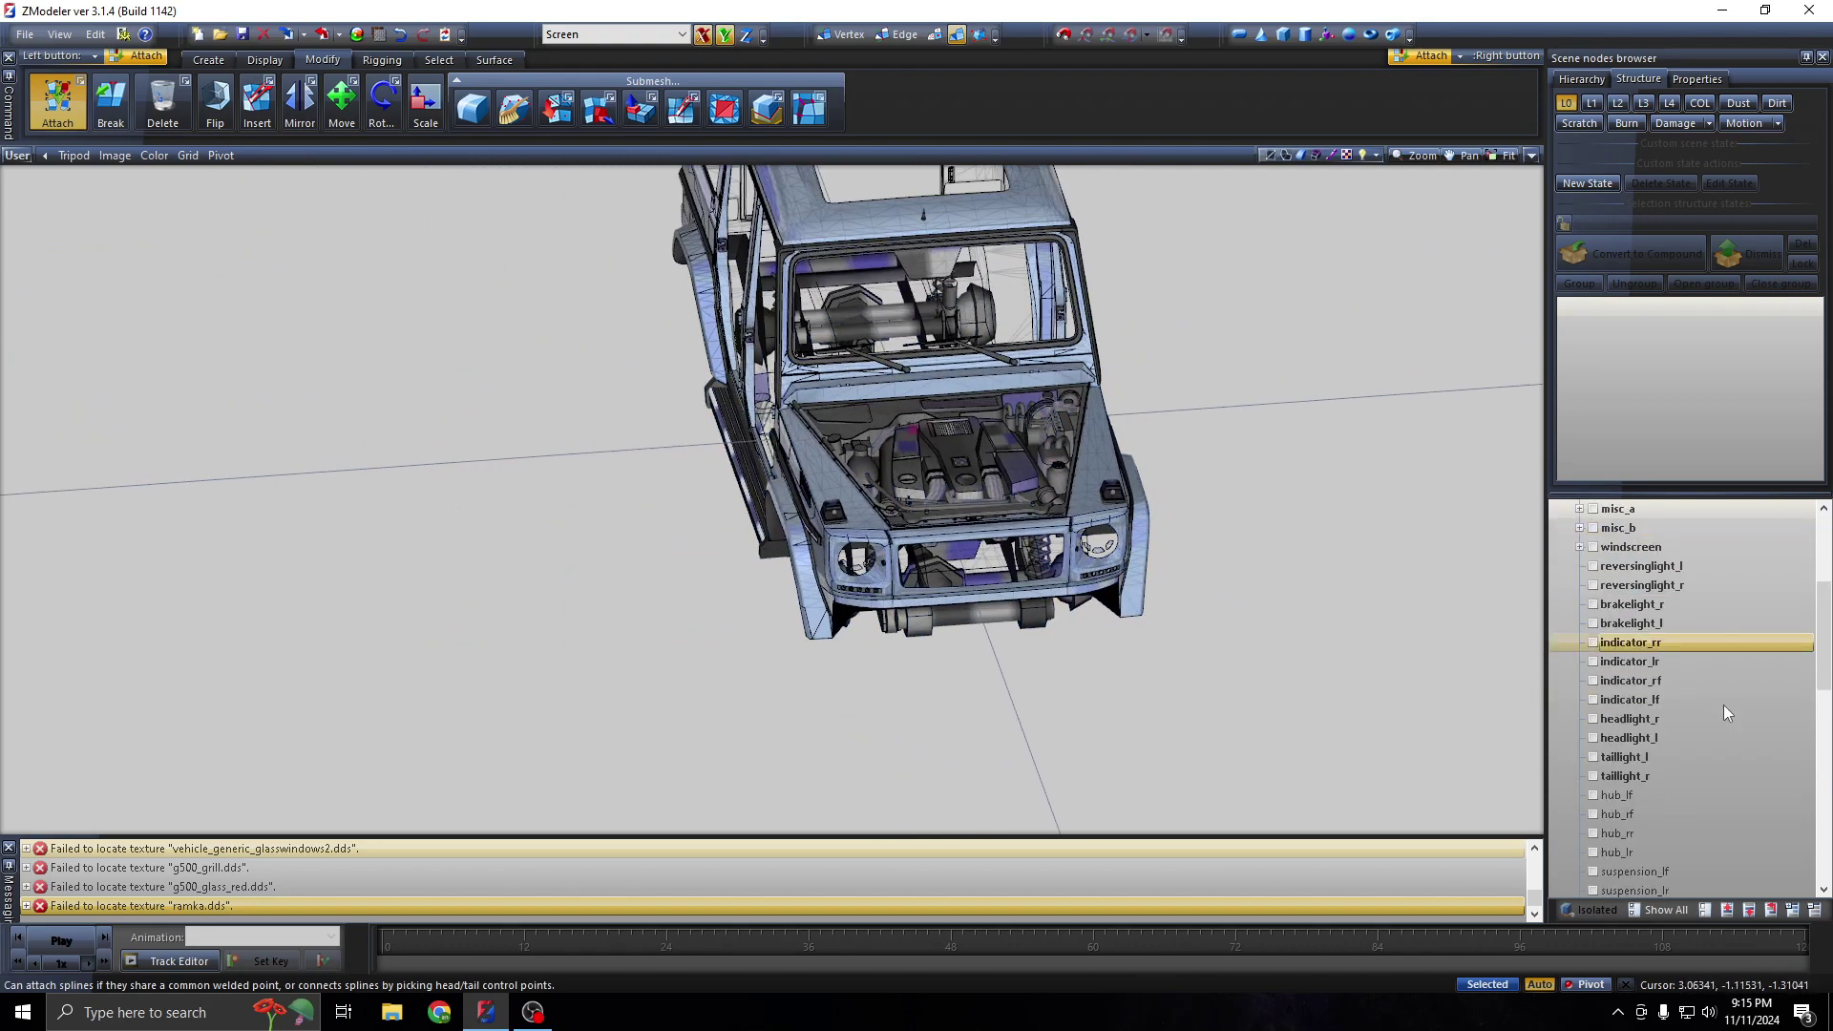
{"action": "scroll", "coordinate": [1739, 753], "scroll_direction": "down", "scroll_amount": 3}
{"action": "scroll", "coordinate": [1766, 792], "scroll_direction": "down", "scroll_amount": 2}
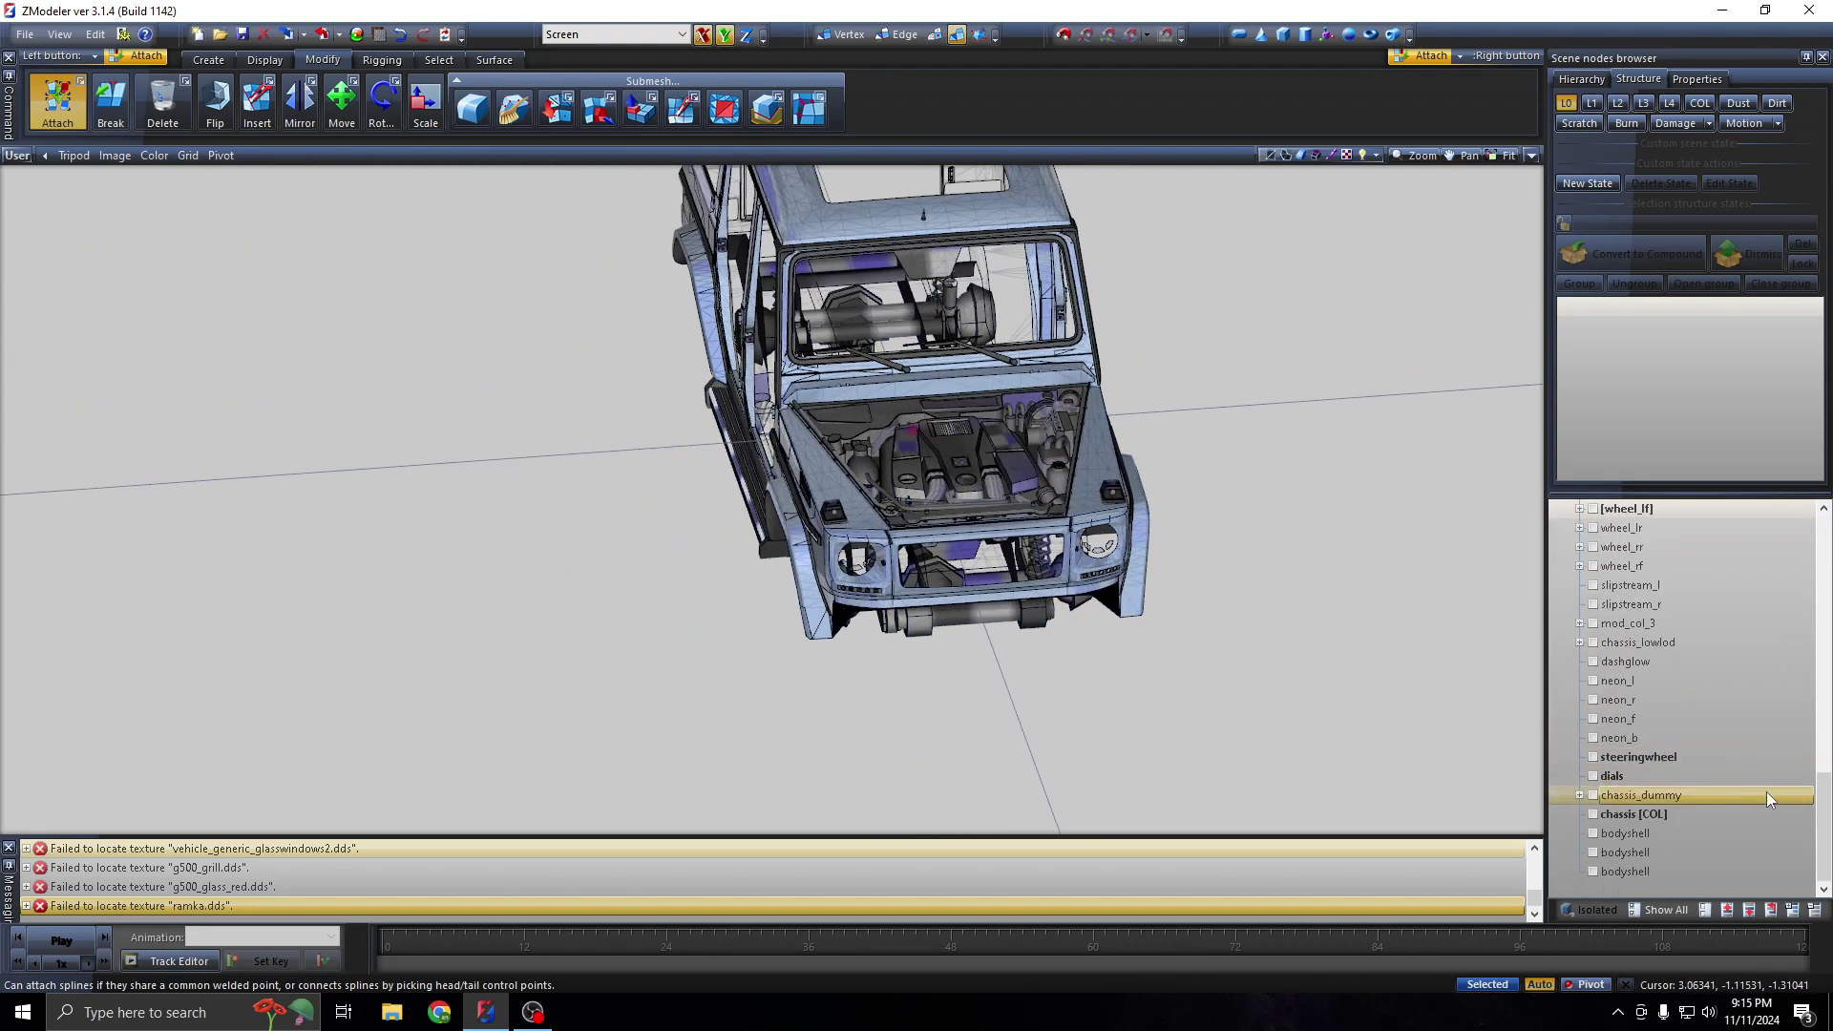
{"action": "left_click", "coordinate": [1592, 833]}
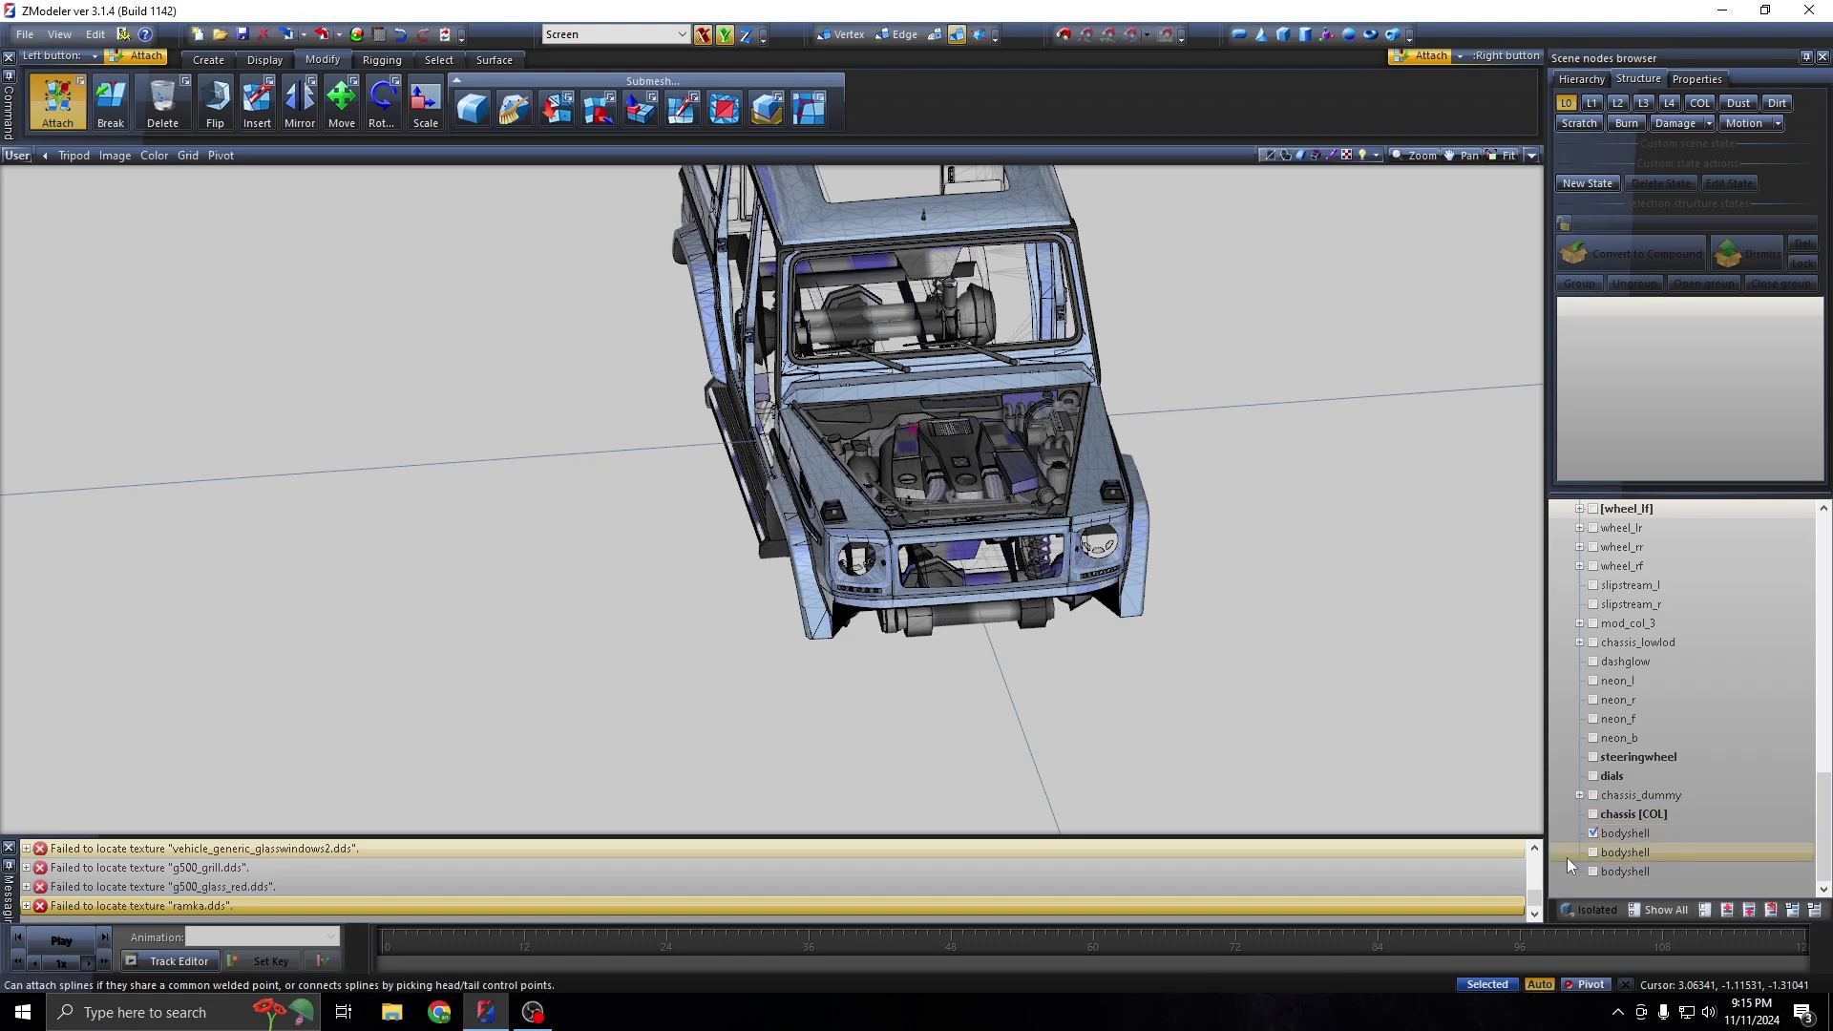
{"action": "left_click", "coordinate": [1592, 851]}
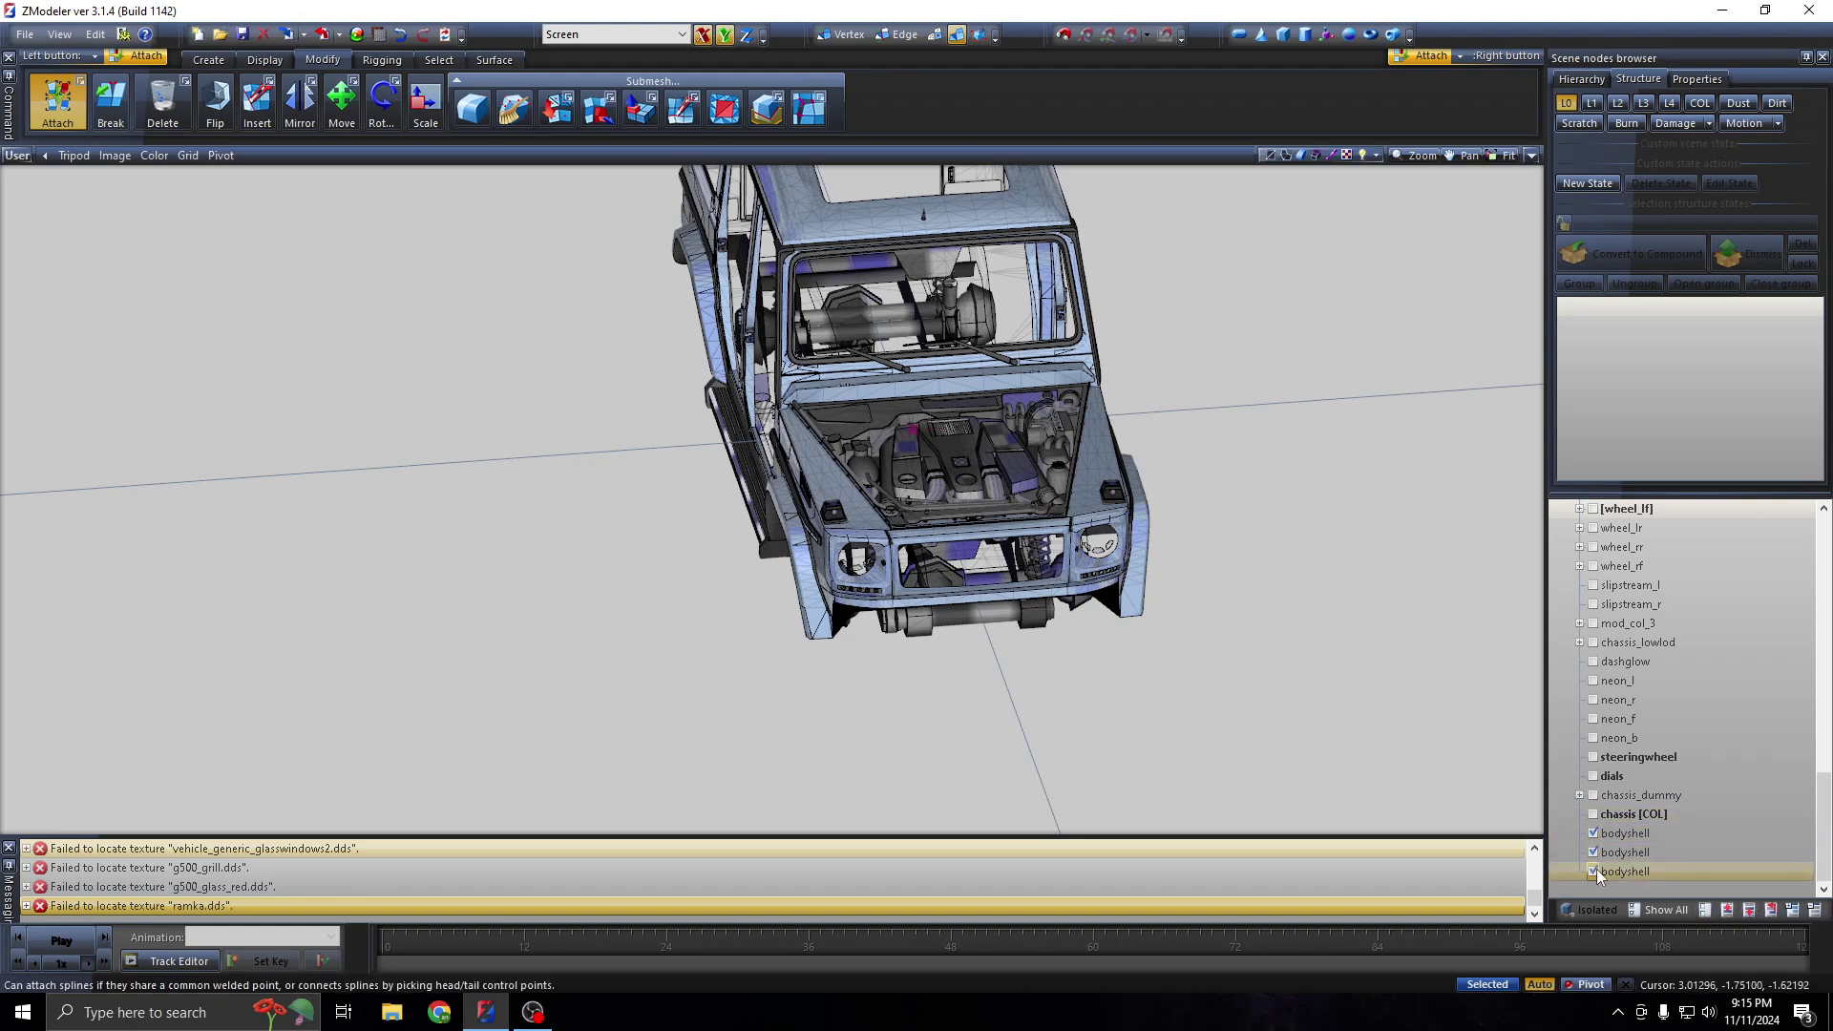
{"action": "left_click", "coordinate": [1592, 871]}
{"action": "left_click", "coordinate": [1592, 832]}
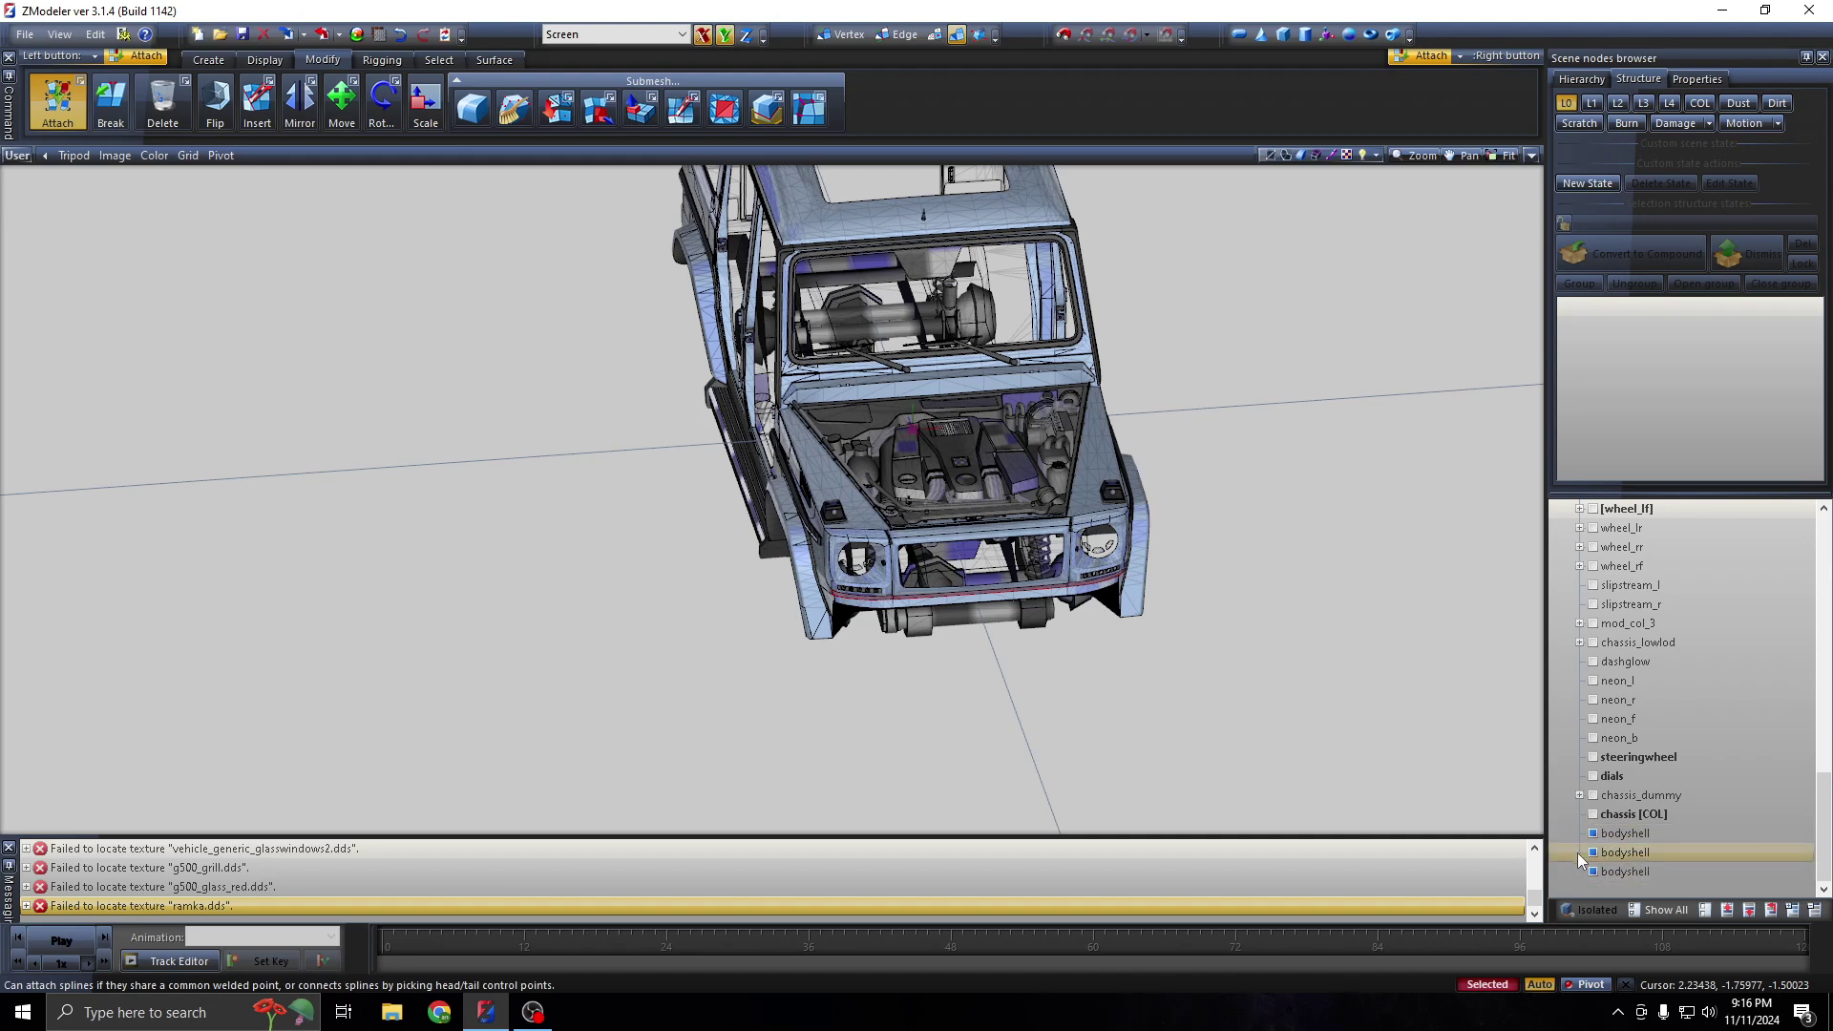
{"action": "scroll", "coordinate": [1054, 622], "scroll_direction": "up", "scroll_amount": 1}
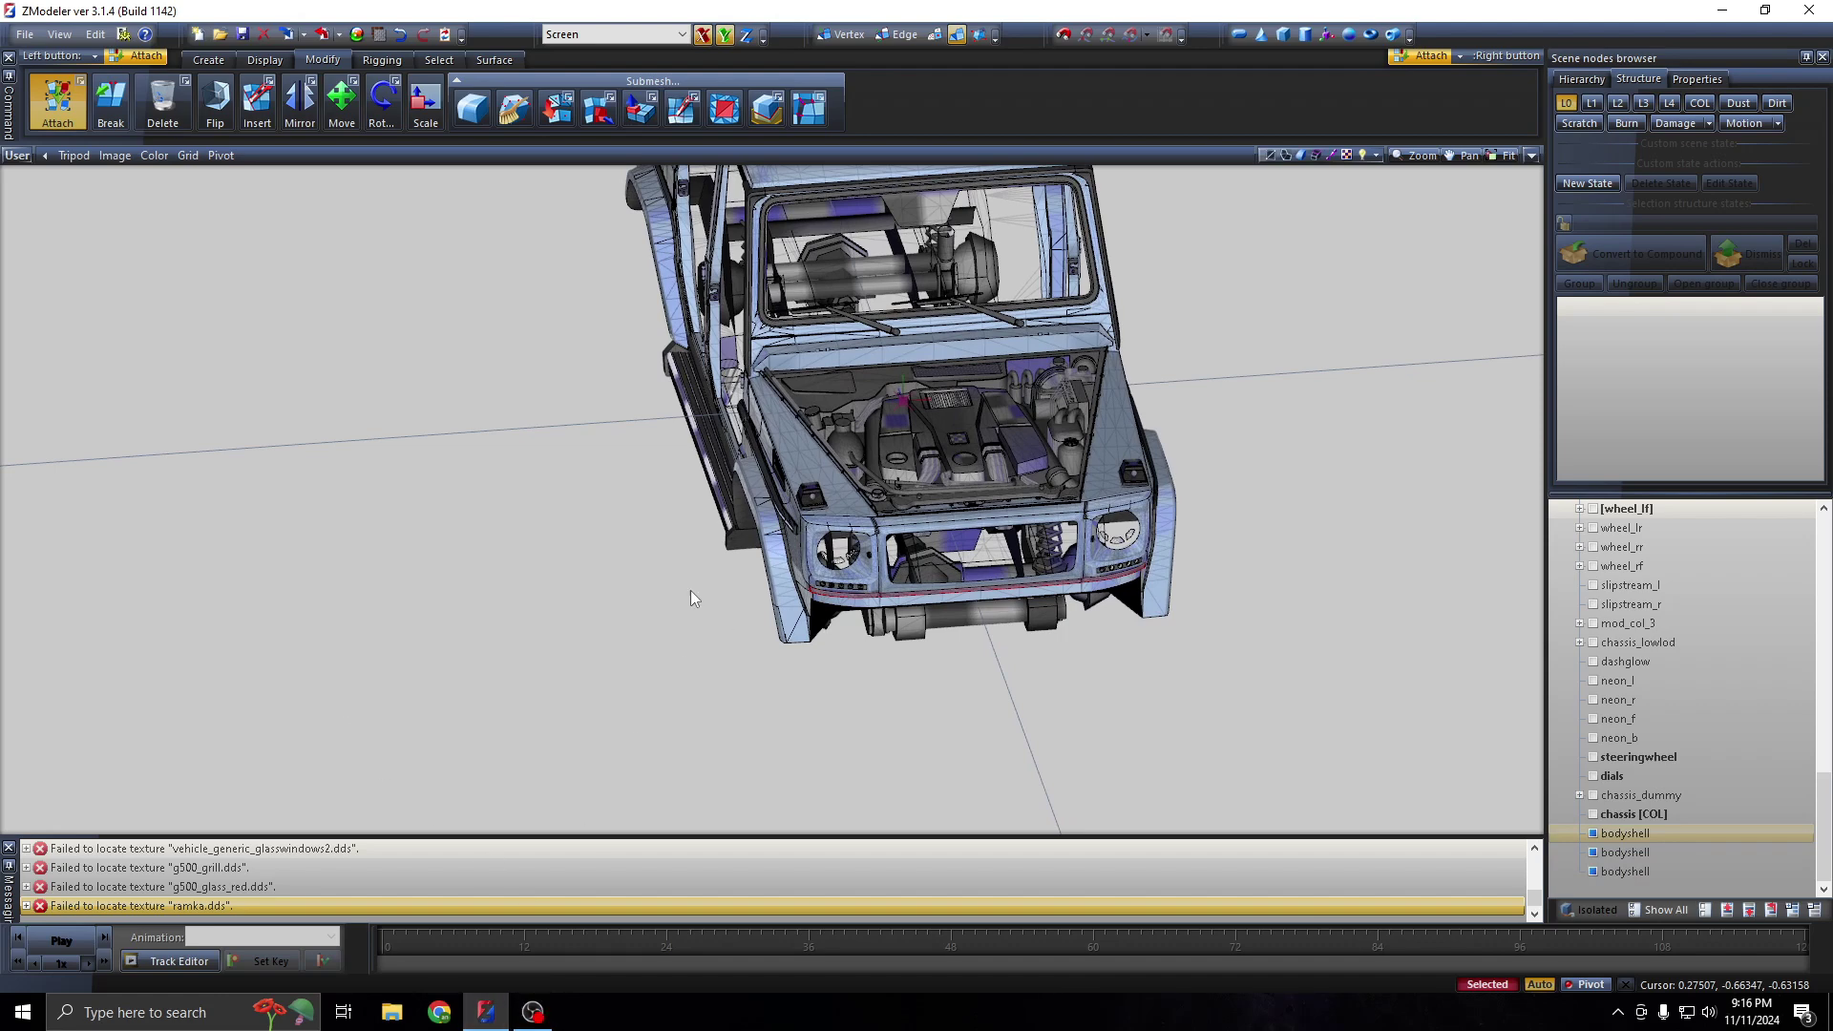
In the Left view, move the red bumper strip slightly toward the car's front
{"action": "left_click", "coordinate": [19, 156]}
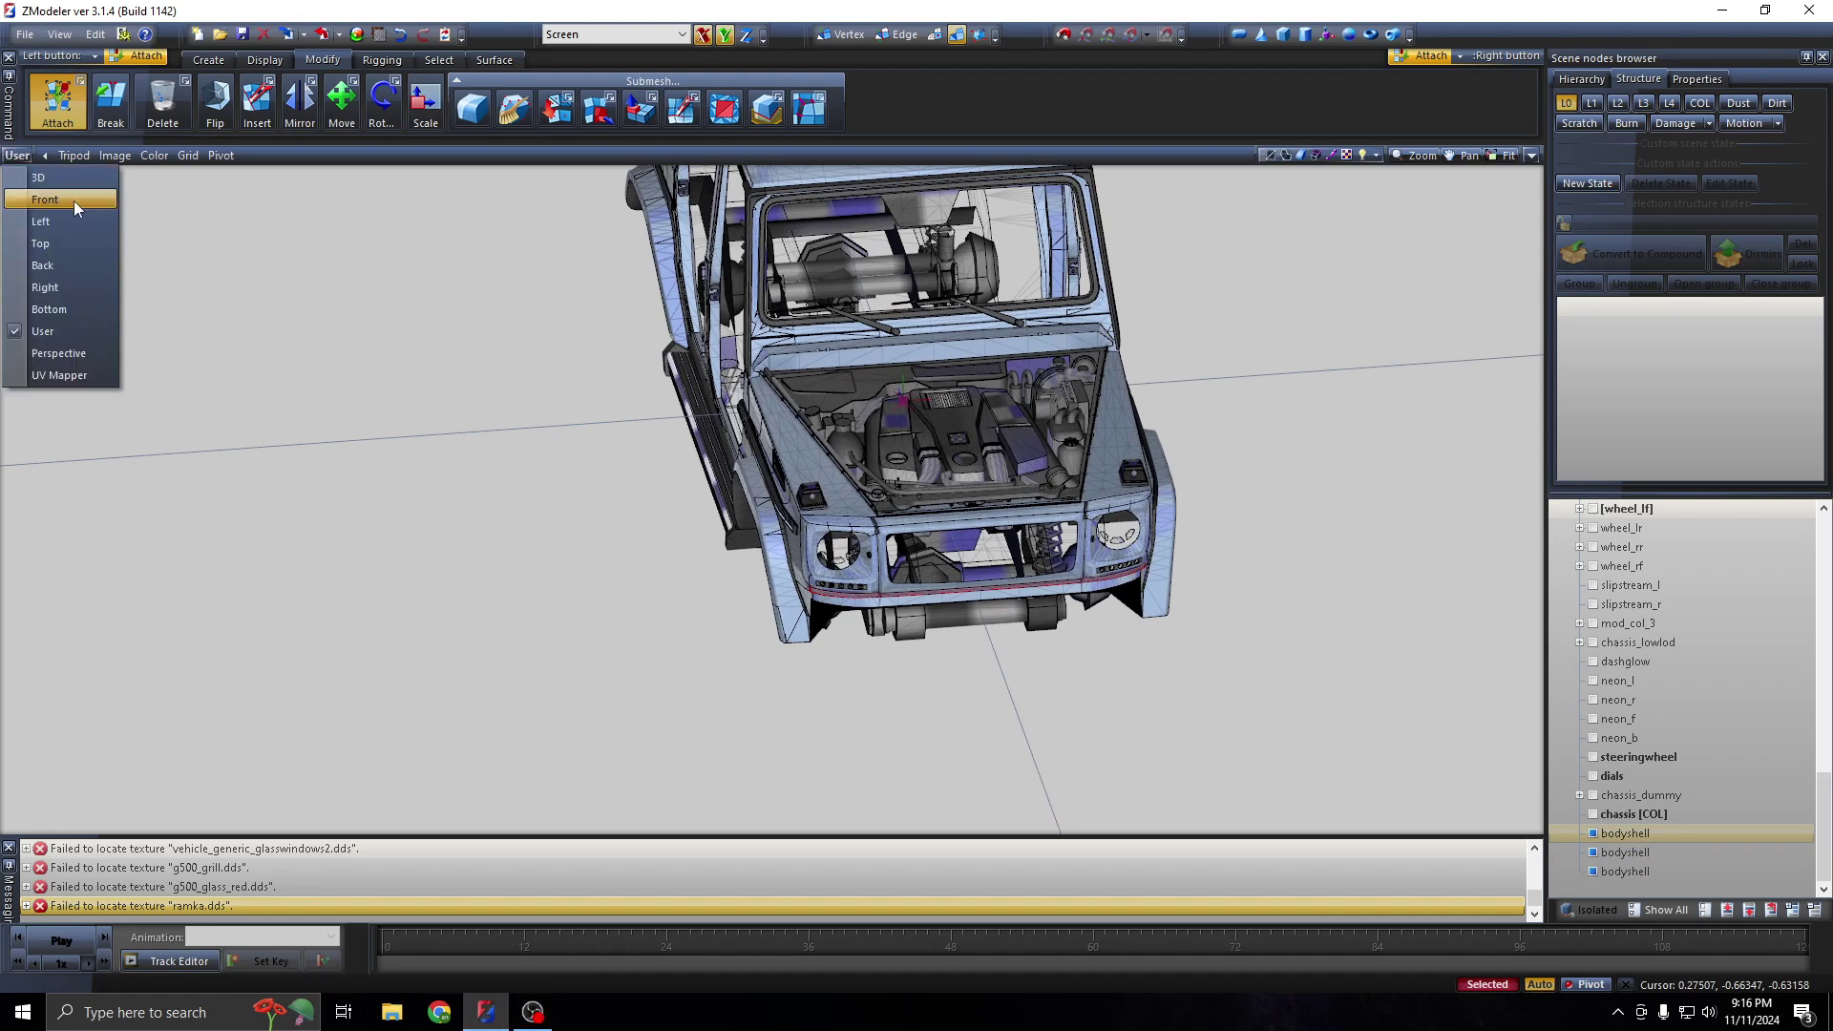
{"action": "scroll", "coordinate": [518, 474], "scroll_direction": "up", "scroll_amount": 1}
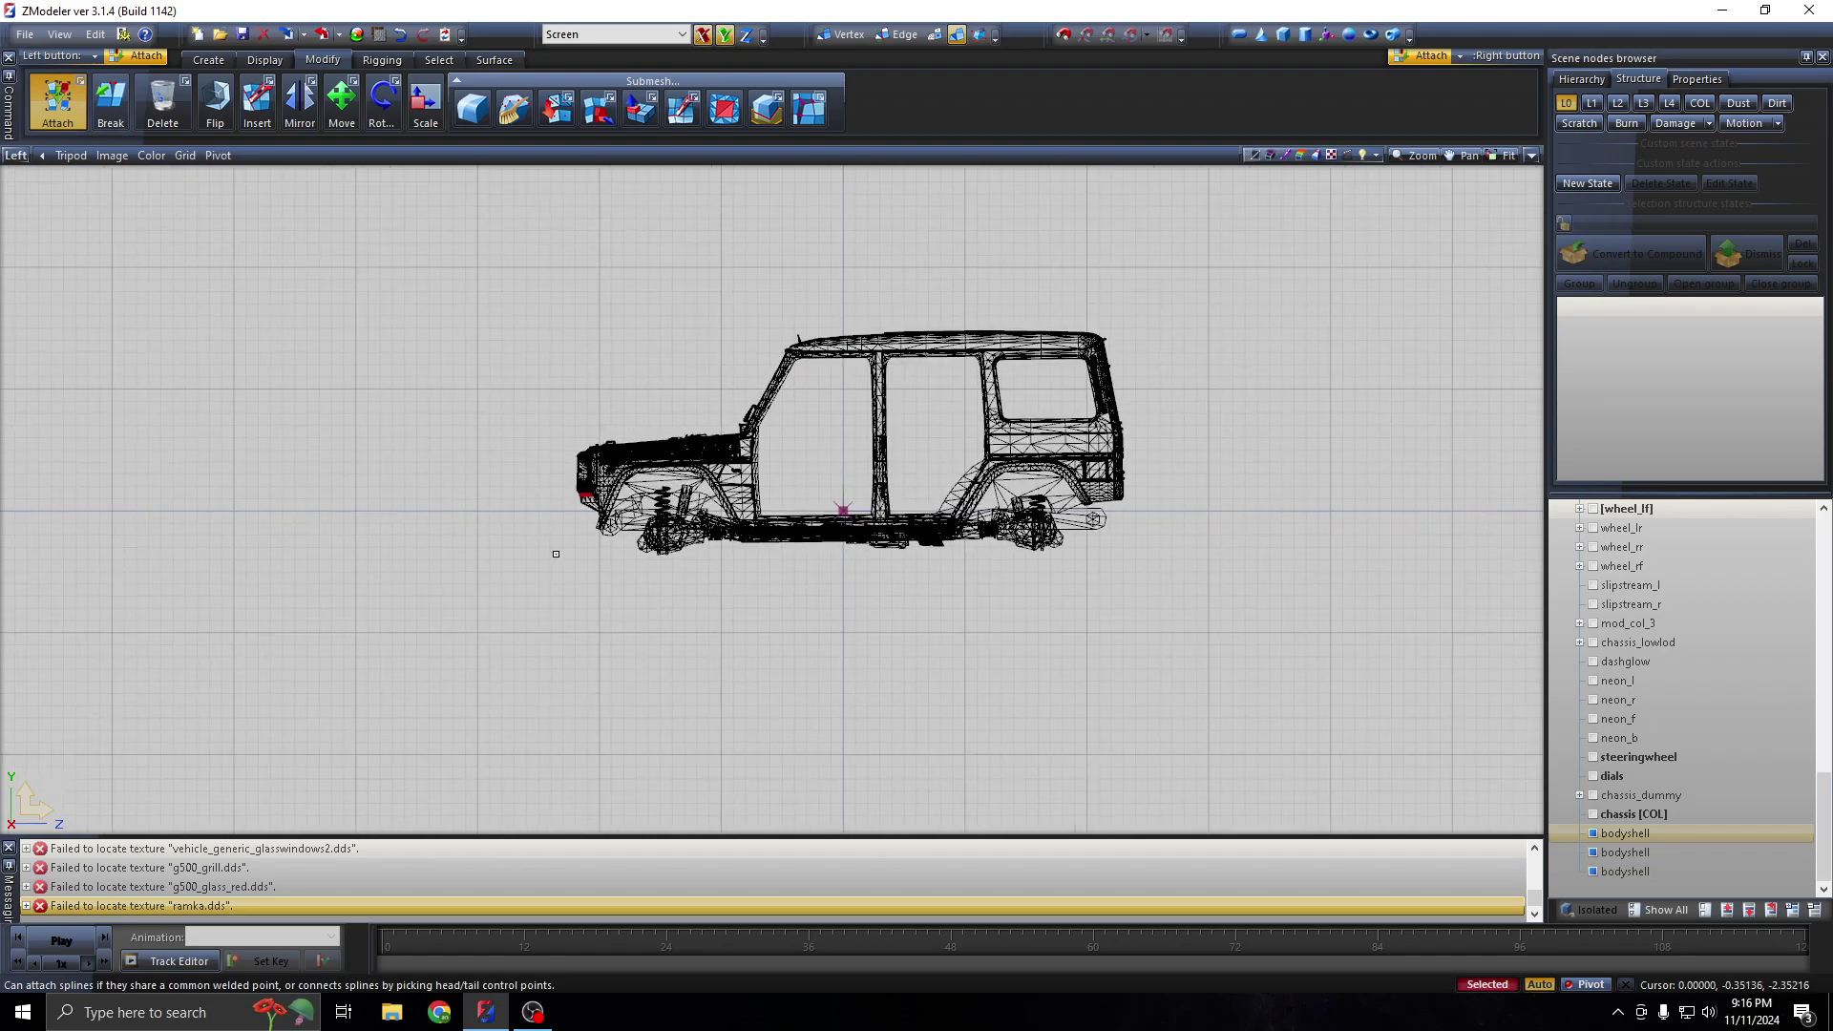
{"action": "scroll", "coordinate": [518, 474], "scroll_direction": "up", "scroll_amount": 1}
{"action": "scroll", "coordinate": [518, 473], "scroll_direction": "up", "scroll_amount": 2}
{"action": "scroll", "coordinate": [518, 473], "scroll_direction": "up", "scroll_amount": 2}
{"action": "scroll", "coordinate": [517, 473], "scroll_direction": "up", "scroll_amount": 1}
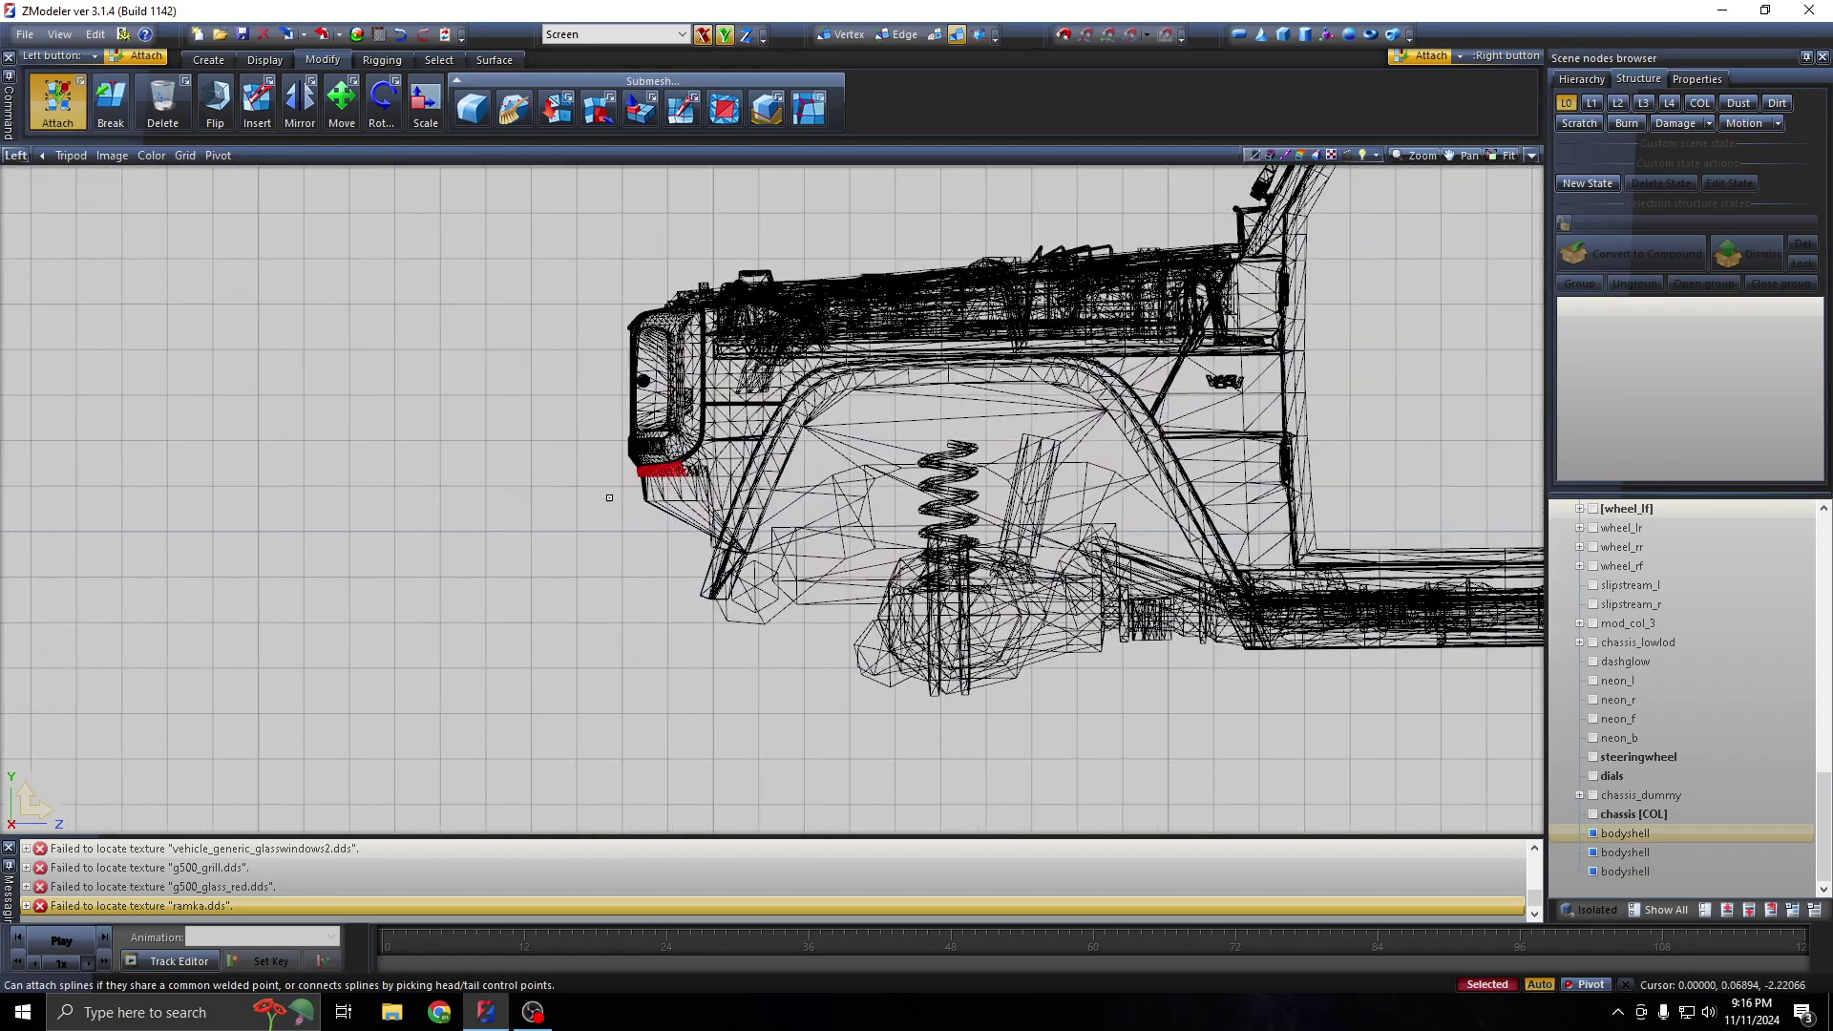
{"action": "scroll", "coordinate": [621, 475], "scroll_direction": "up", "scroll_amount": 2}
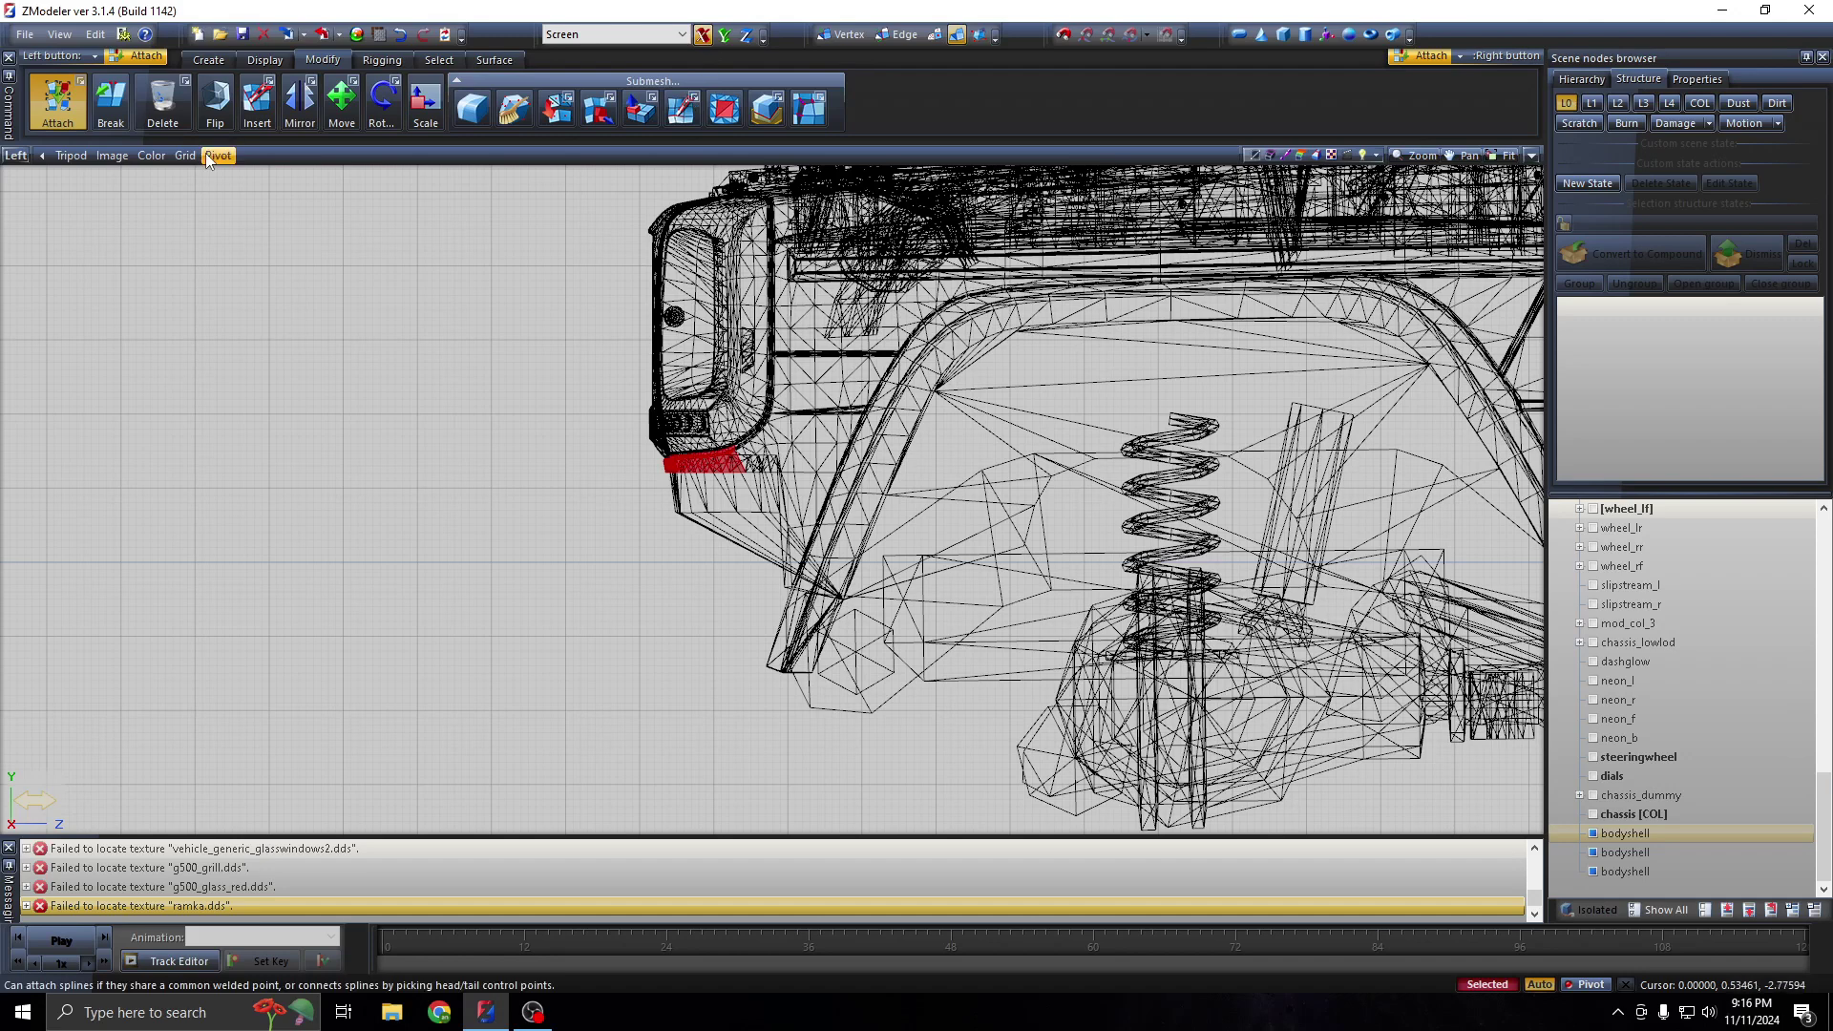
{"action": "left_click", "coordinate": [342, 101]}
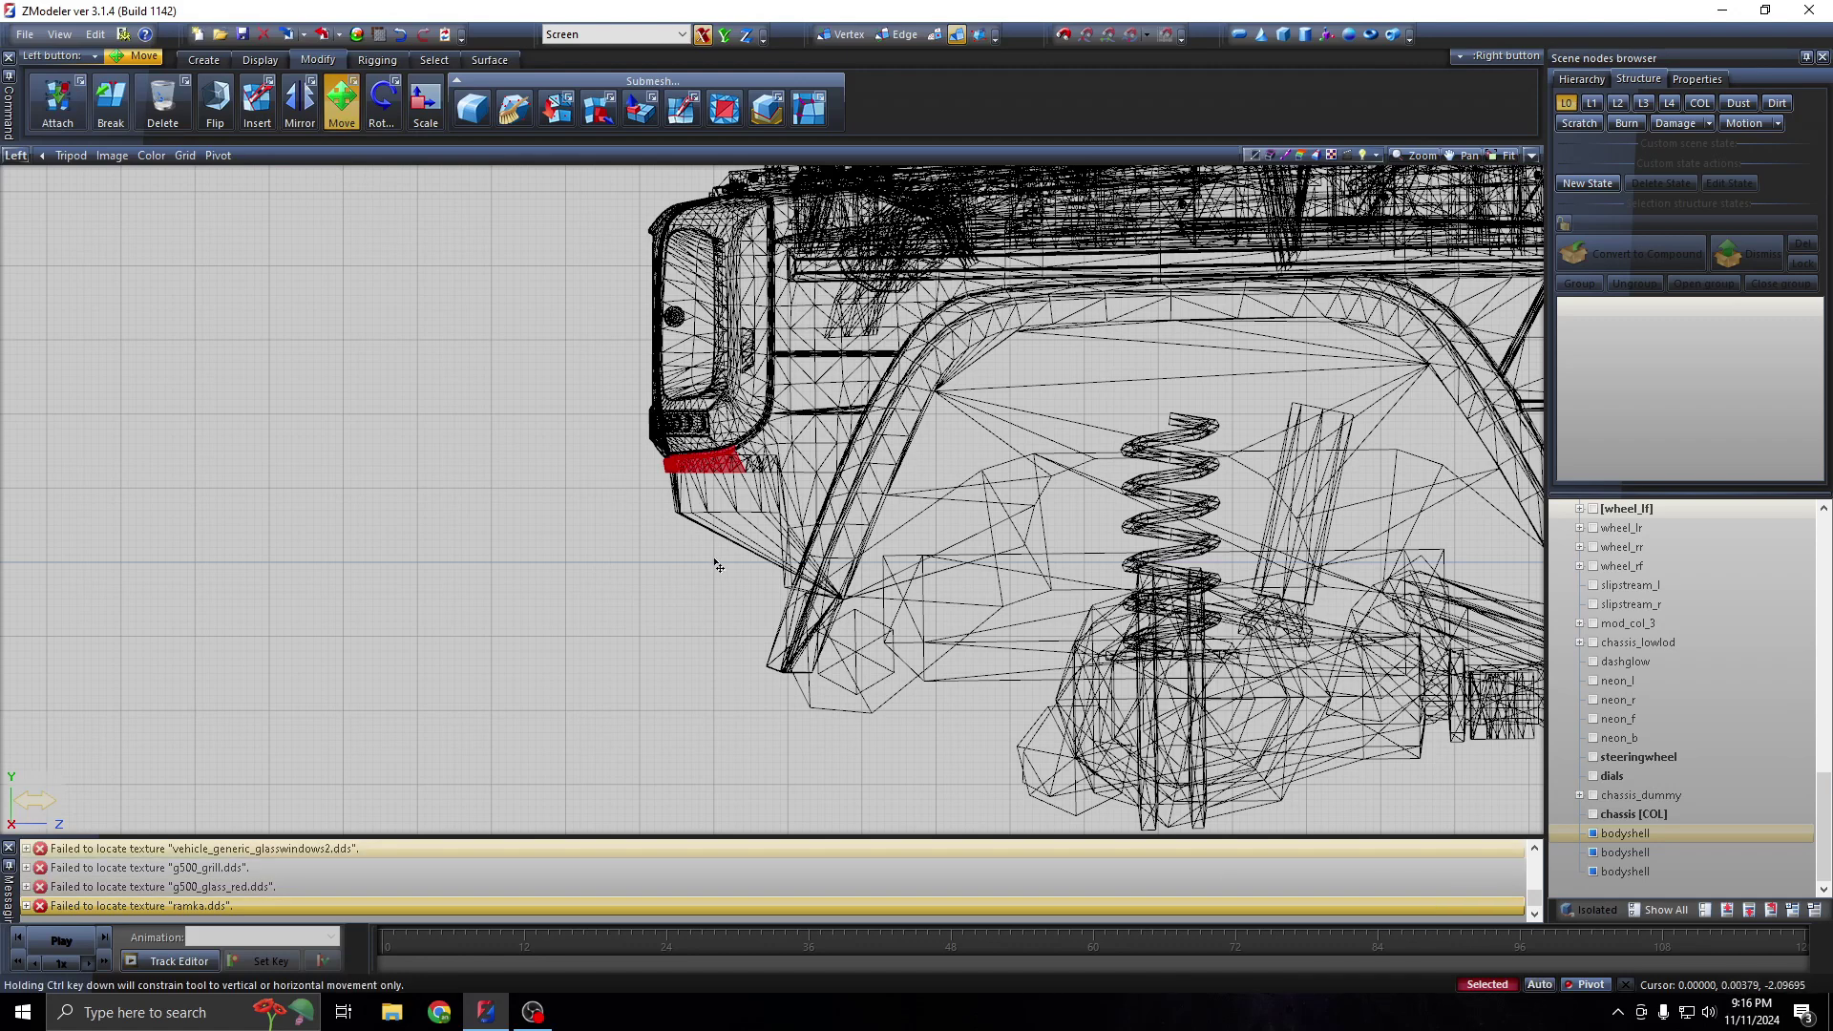
{"action": "left_click_drag", "start_coordinate": [717, 566], "coordinate": [710, 570]}
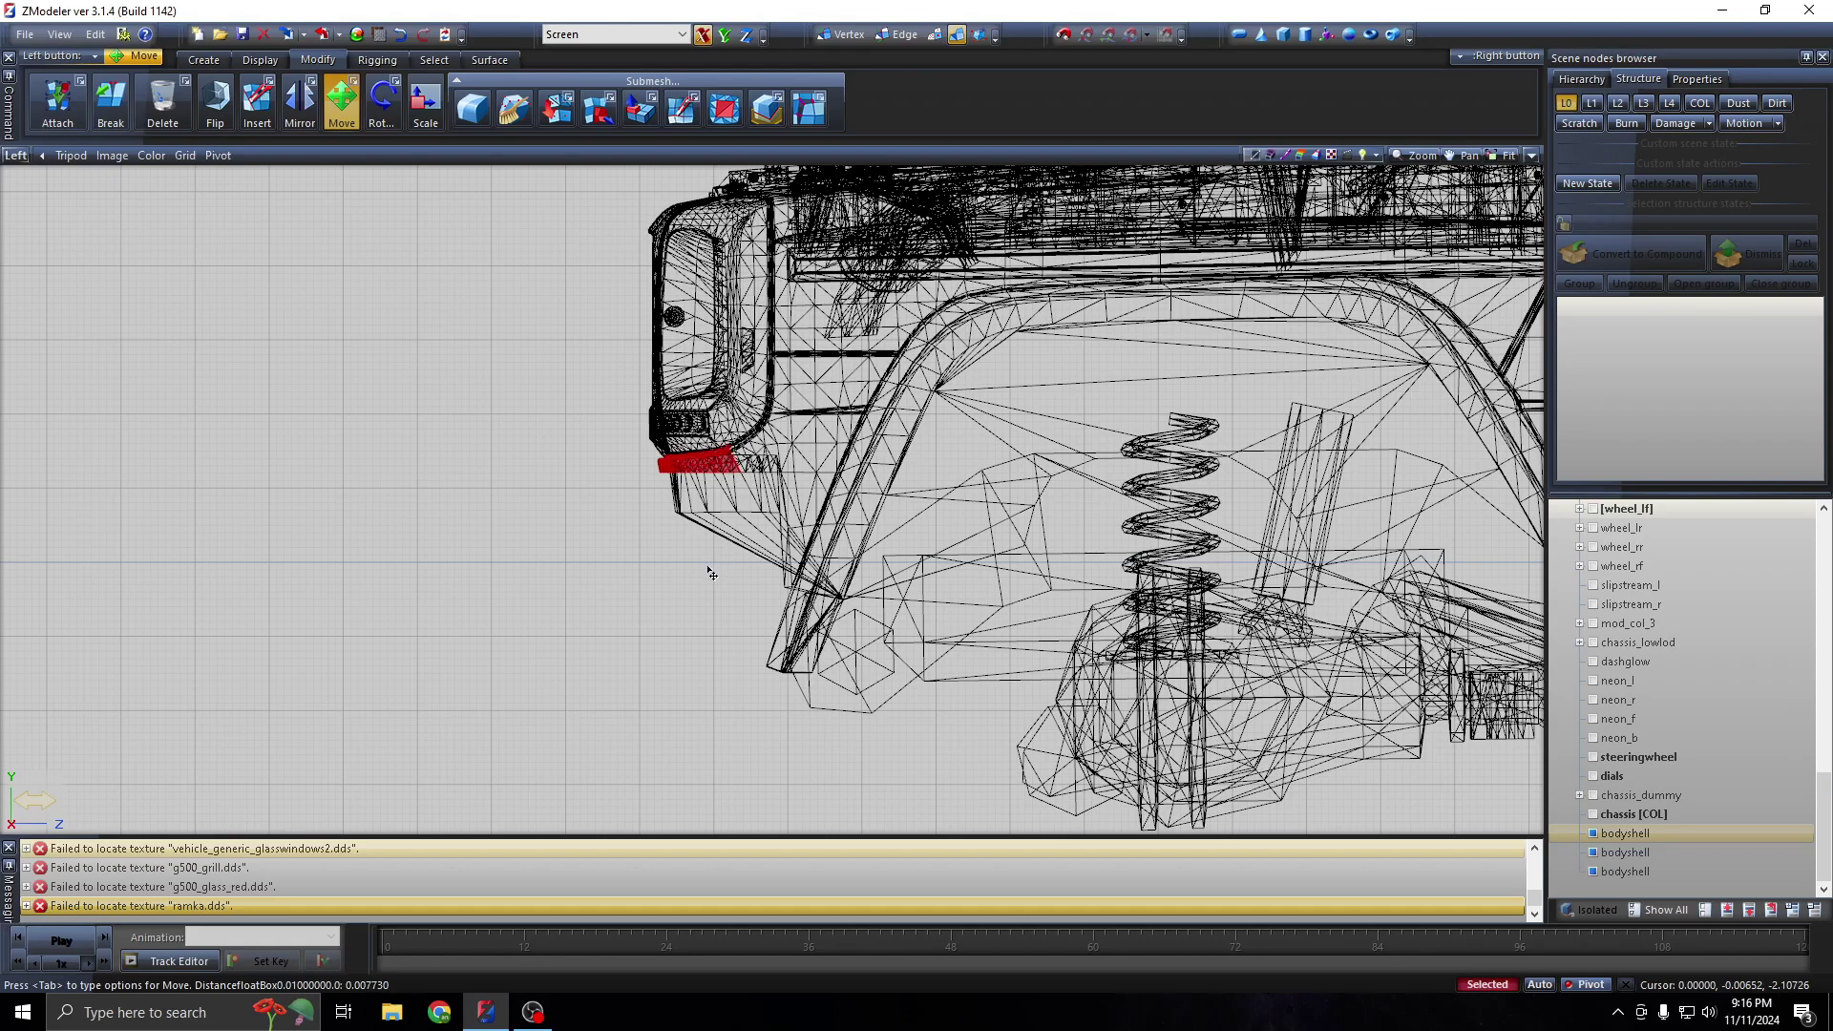
{"action": "scroll", "coordinate": [749, 585], "scroll_direction": "down", "scroll_amount": 1}
{"action": "scroll", "coordinate": [859, 728], "scroll_direction": "down", "scroll_amount": 2}
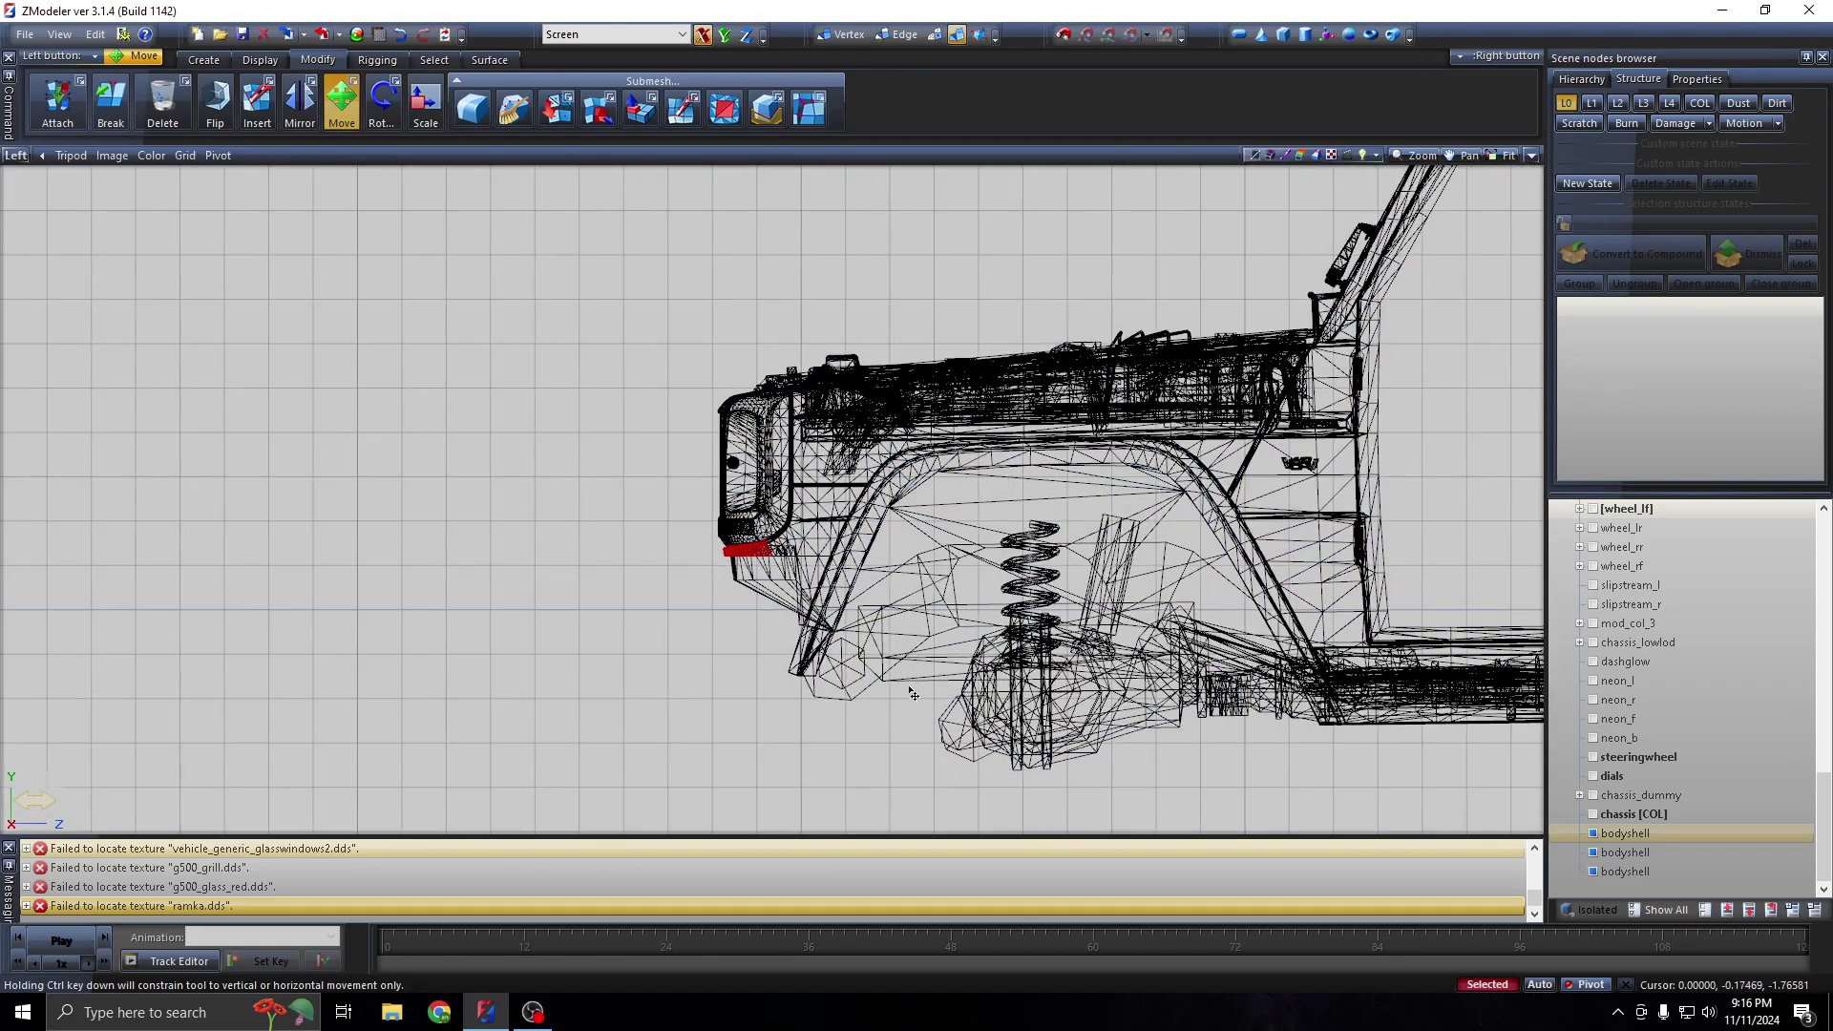
{"action": "scroll", "coordinate": [1054, 688], "scroll_direction": "down", "scroll_amount": 2}
{"action": "scroll", "coordinate": [1053, 687], "scroll_direction": "down", "scroll_amount": 1}
{"action": "key", "text": "Escape"}
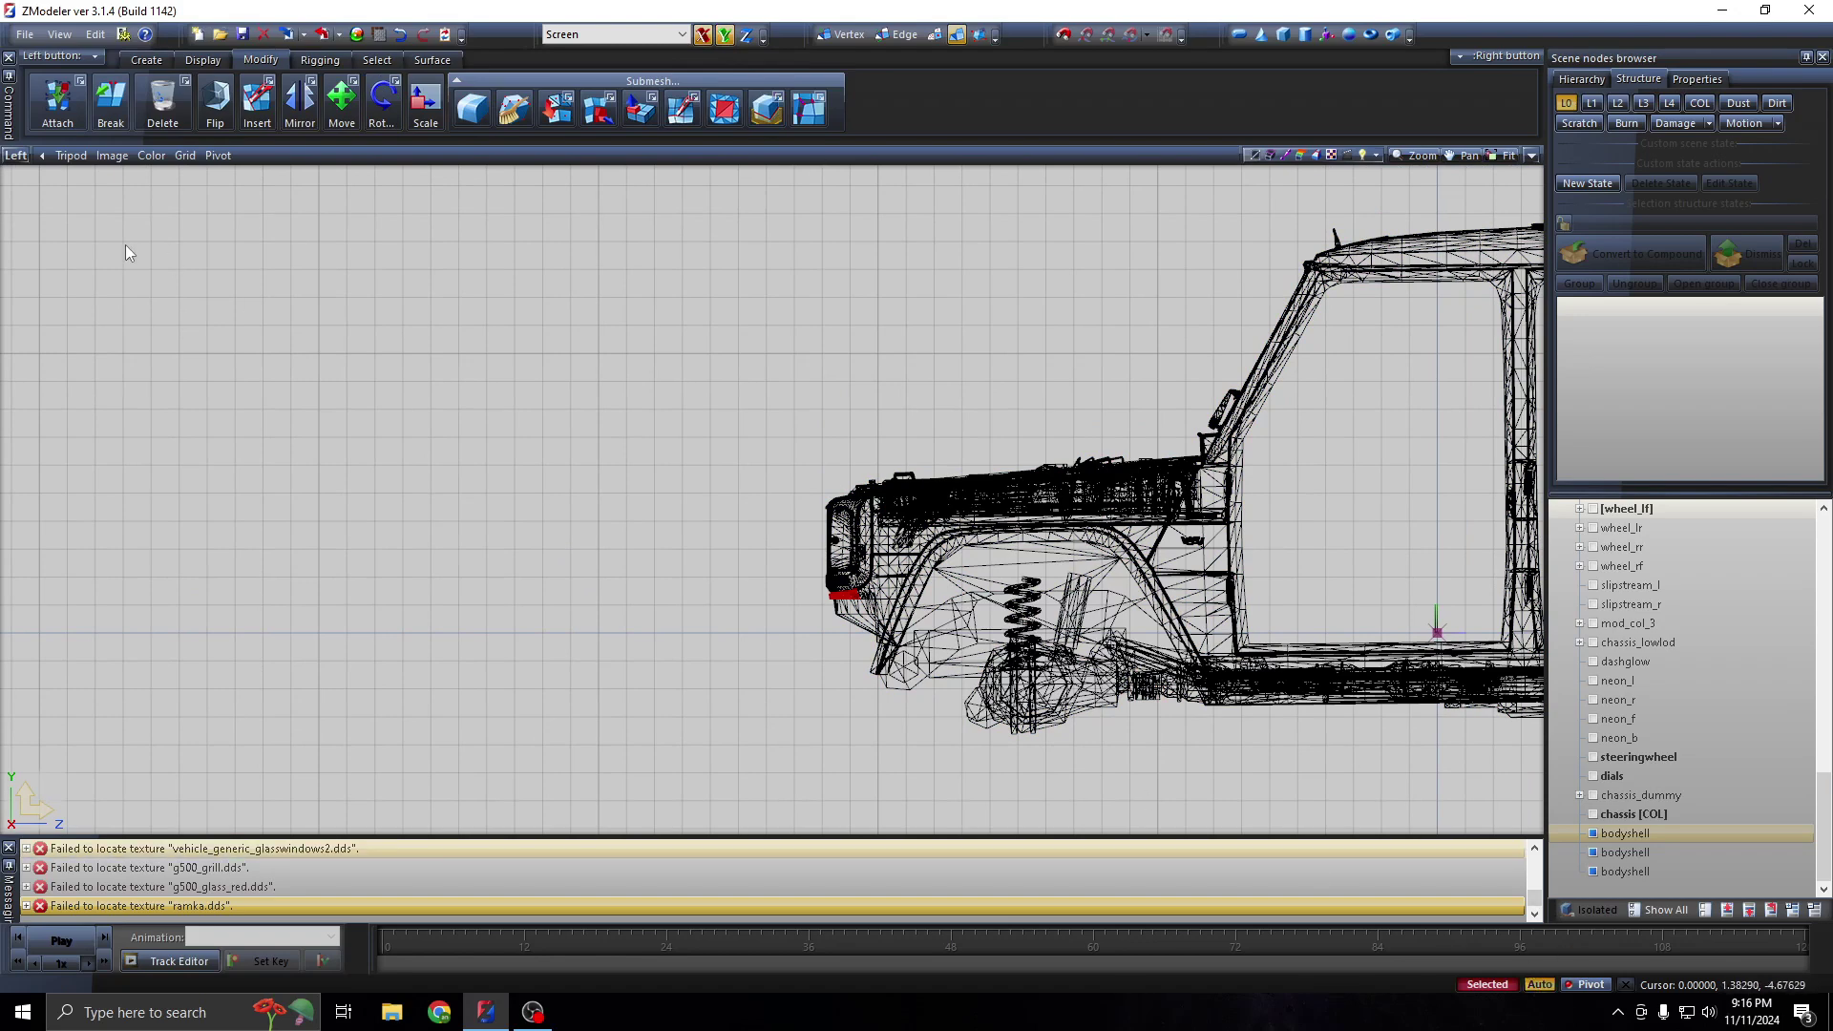
Switch to the User view, hide the bodyshell to isolate the red strip, and open the Material Browser
{"action": "left_click", "coordinate": [15, 154]}
{"action": "left_click", "coordinate": [55, 332]}
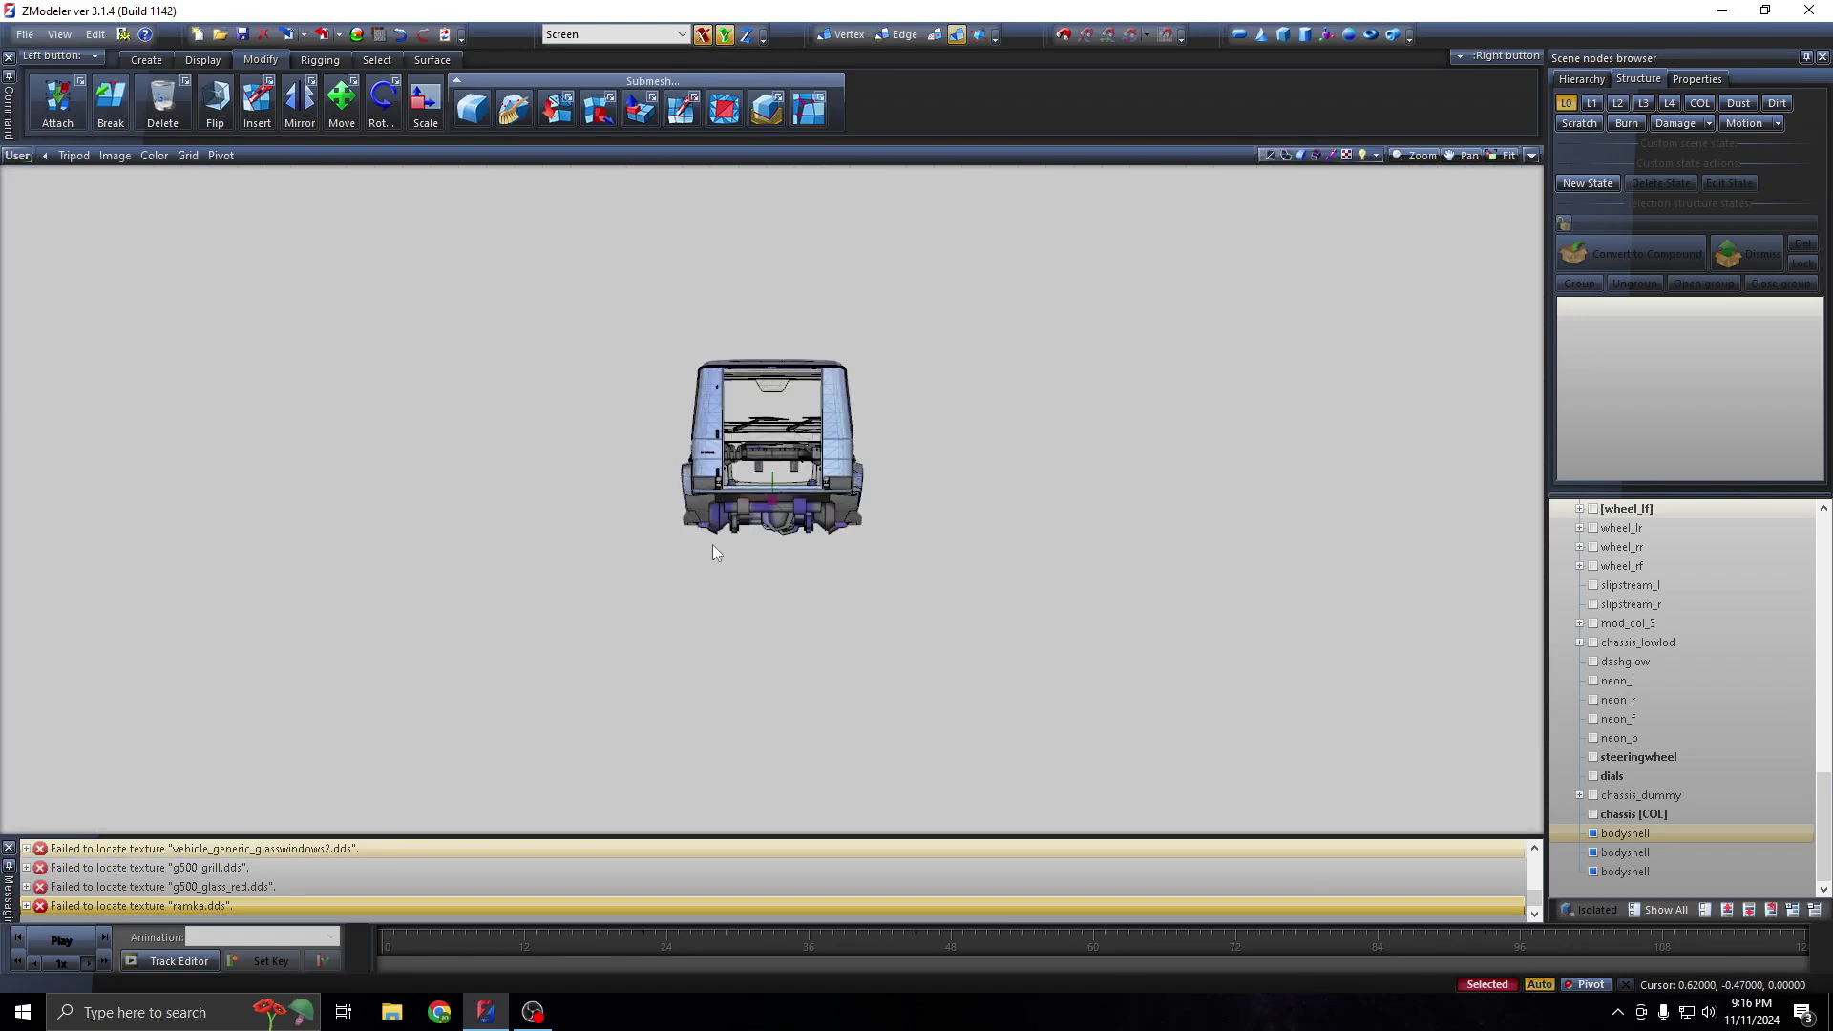
{"action": "scroll", "coordinate": [1743, 643], "scroll_direction": "up", "scroll_amount": 10}
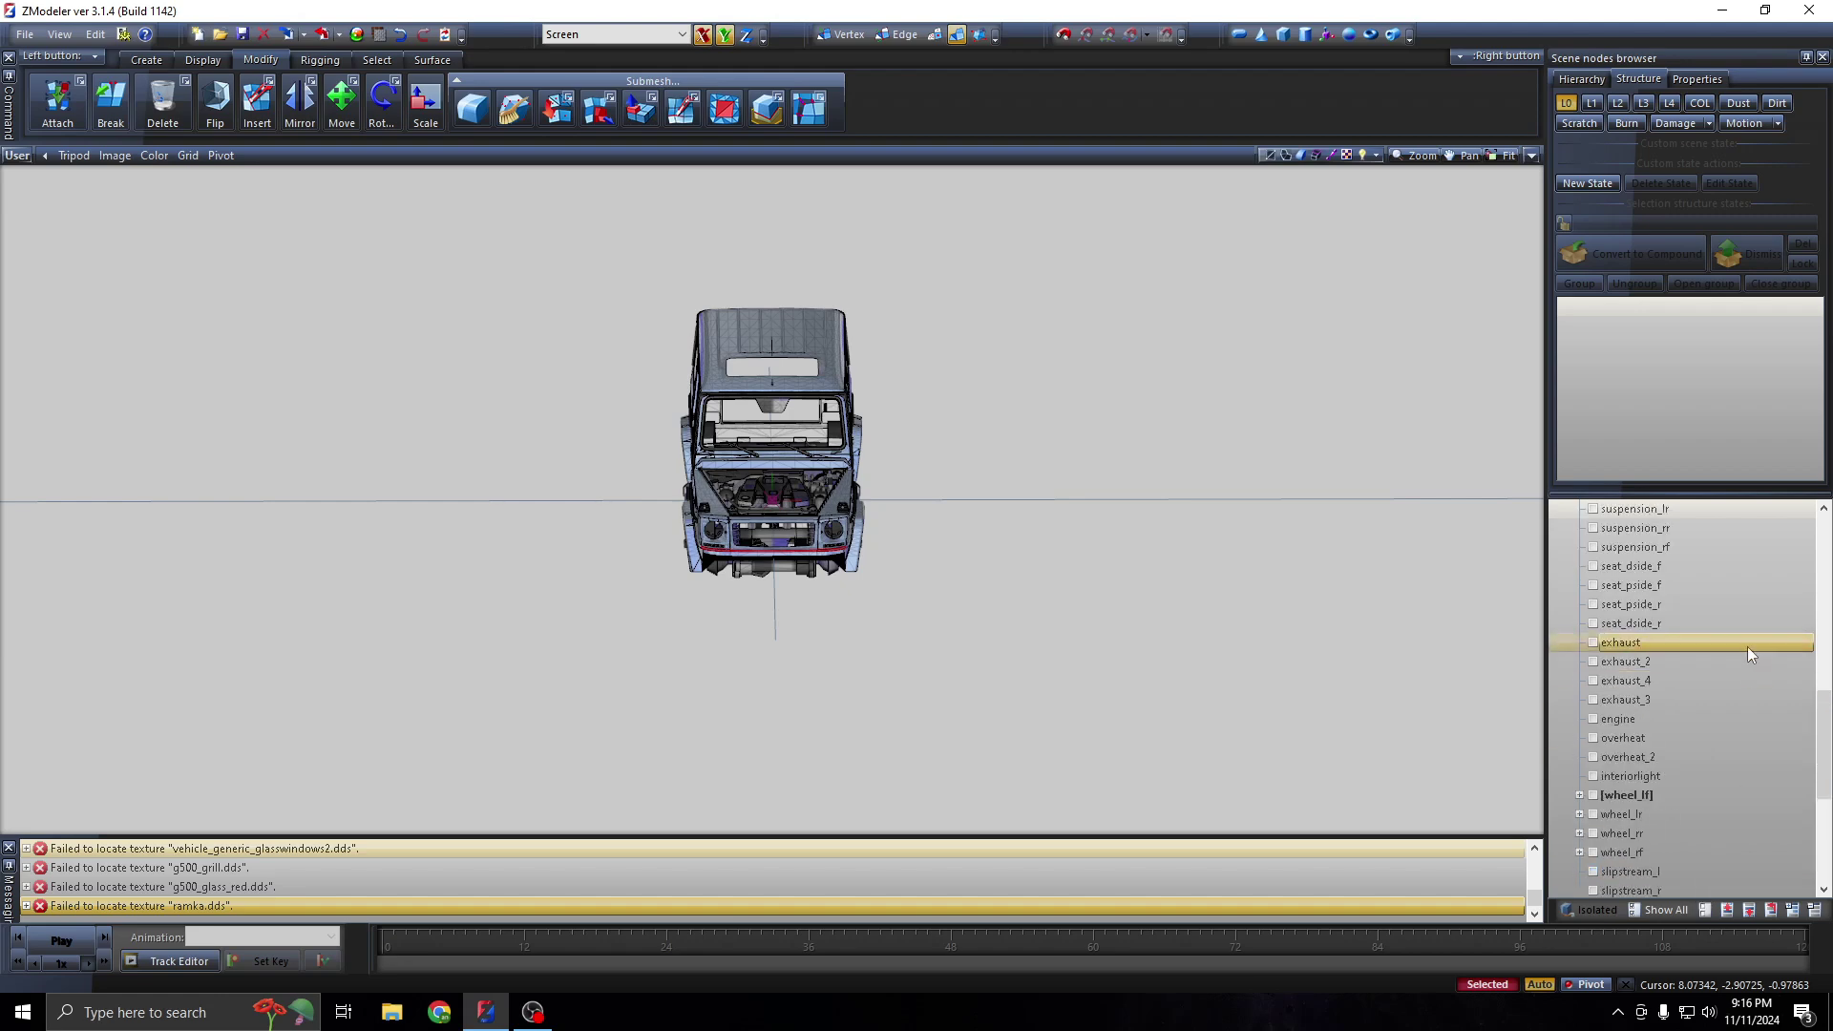
{"action": "left_click", "coordinate": [1593, 548]}
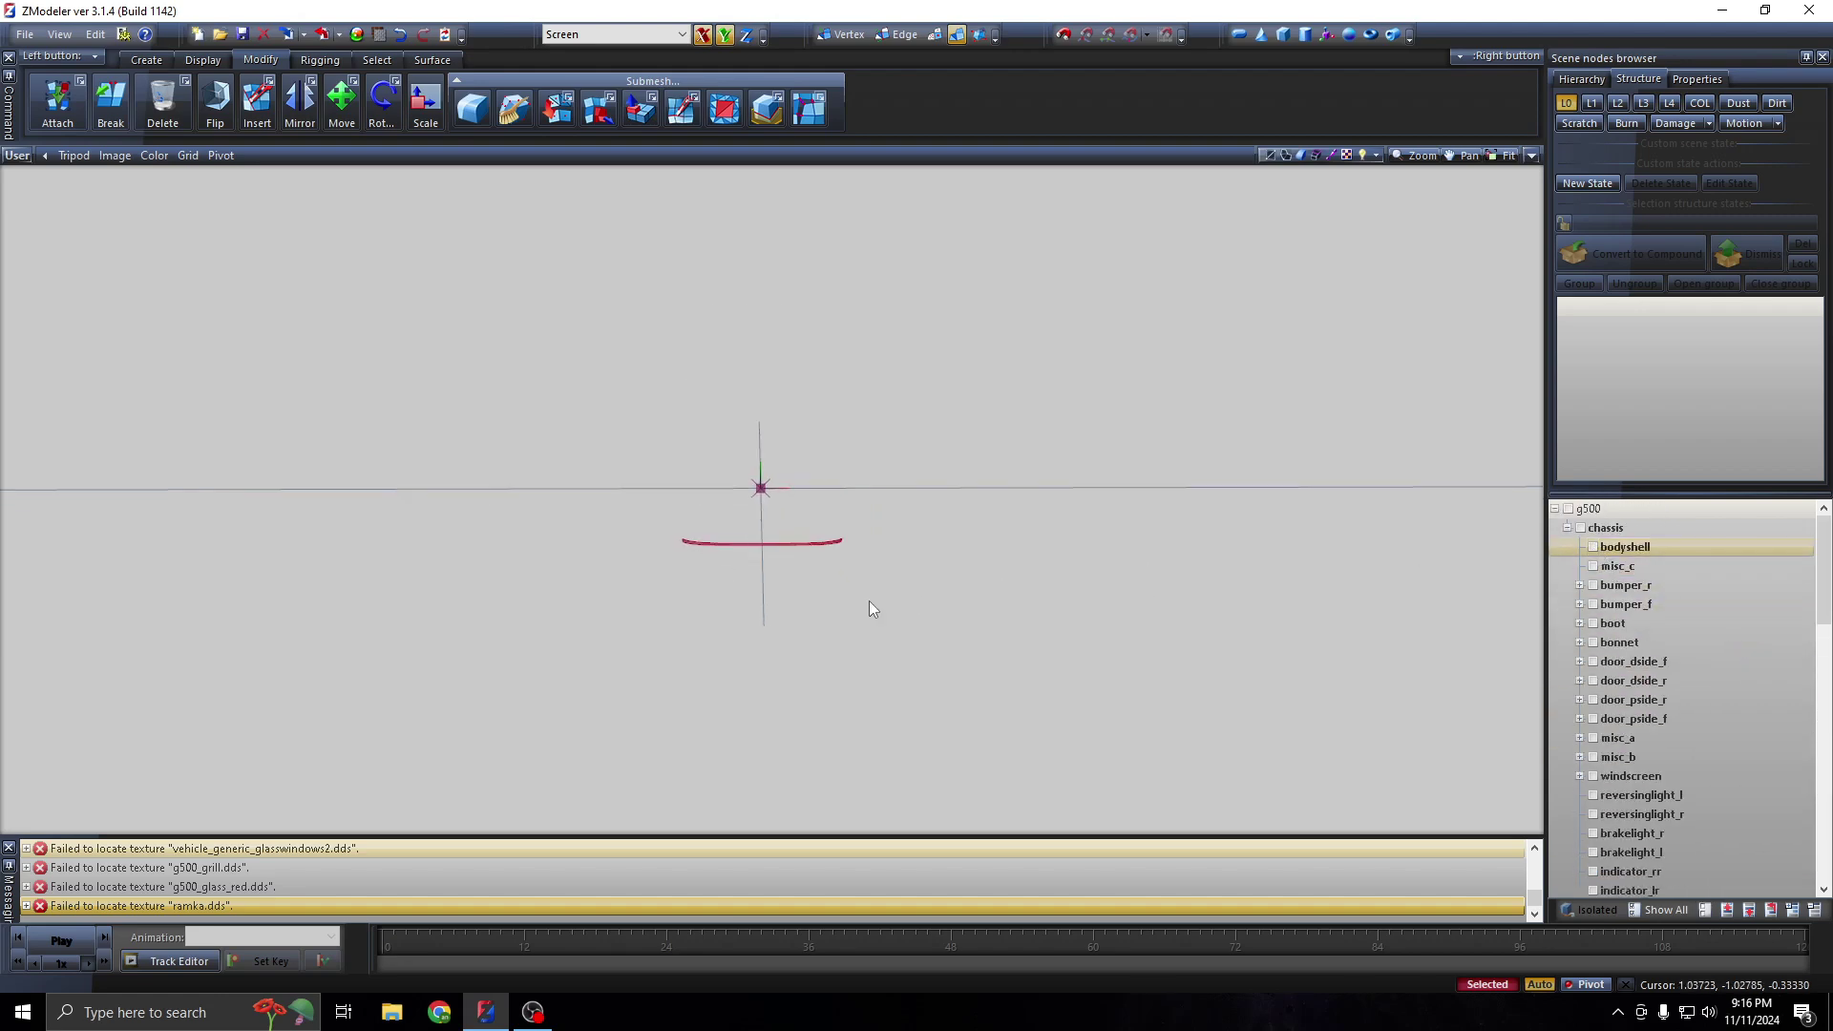
{"action": "scroll", "coordinate": [716, 489], "scroll_direction": "up", "scroll_amount": 2}
{"action": "scroll", "coordinate": [703, 554], "scroll_direction": "up", "scroll_amount": 2}
{"action": "scroll", "coordinate": [617, 565], "scroll_direction": "up", "scroll_amount": 2}
{"action": "scroll", "coordinate": [616, 563], "scroll_direction": "up", "scroll_amount": 2}
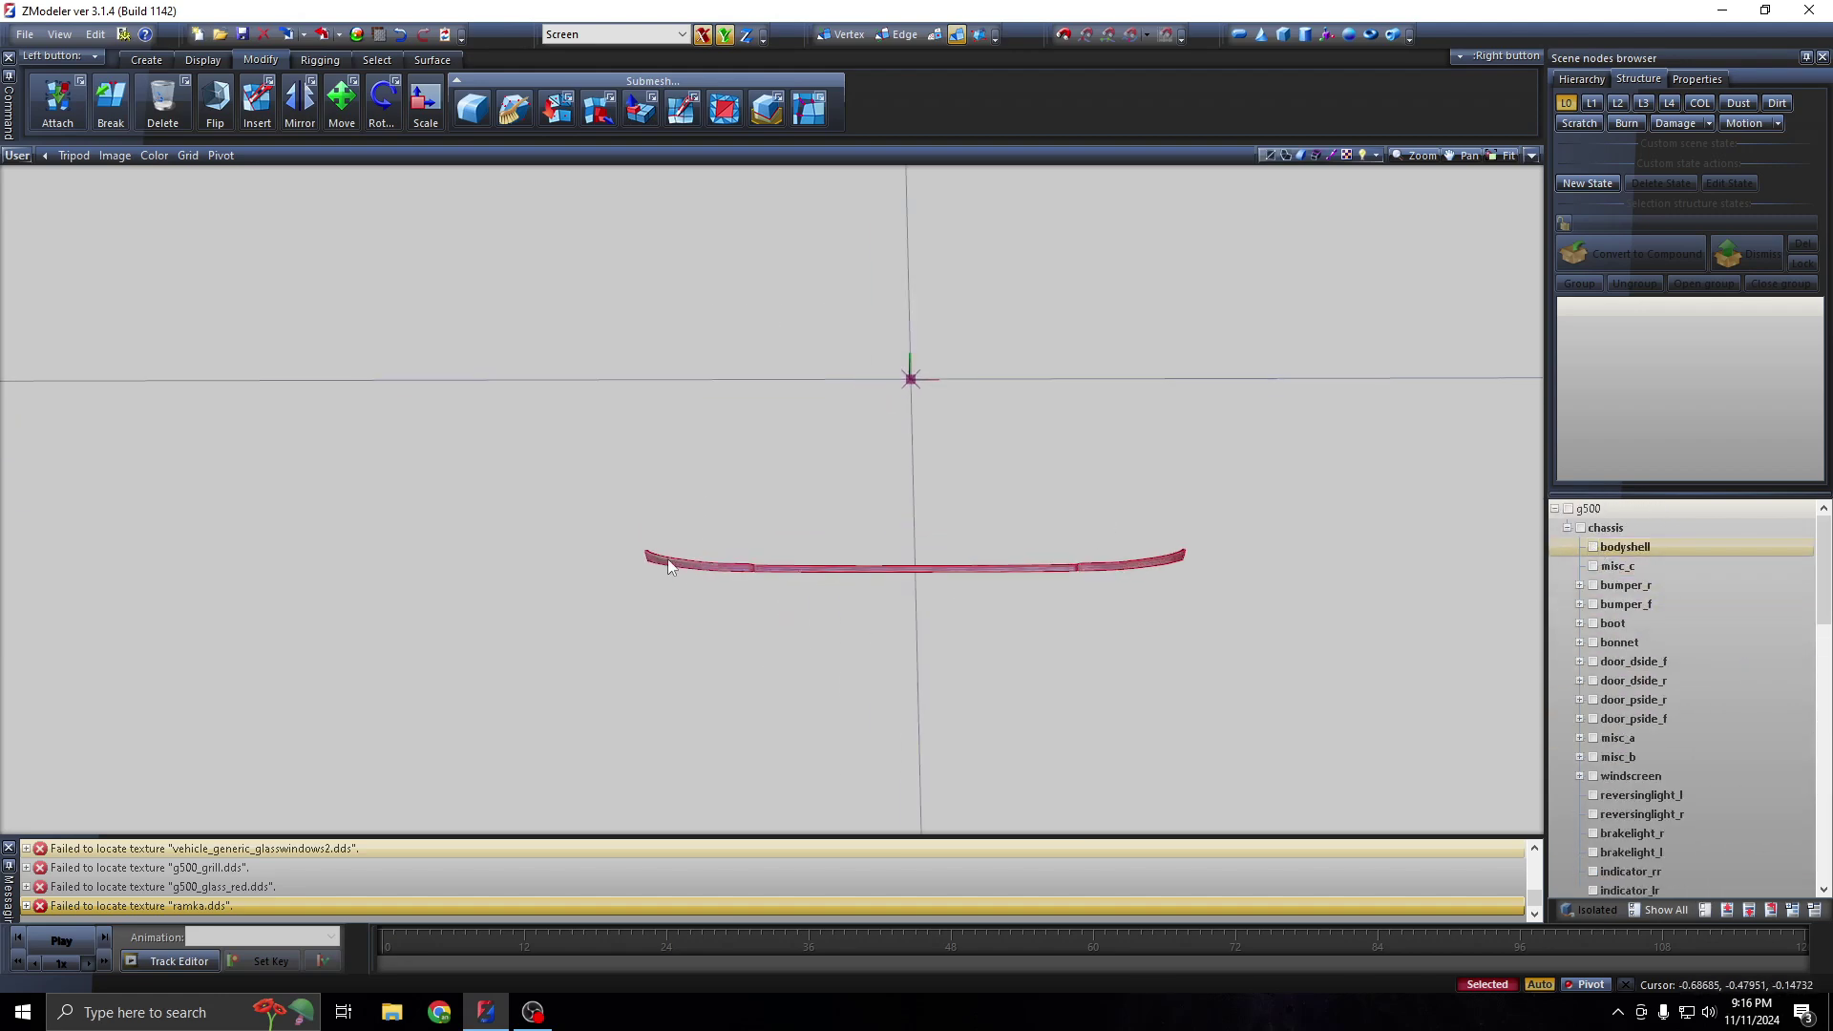
{"action": "left_click", "coordinate": [357, 36]}
Create a blank New Material using the GTAV vehicle_lightsemissive shader preset and open its properties
{"action": "left_click", "coordinate": [271, 151]}
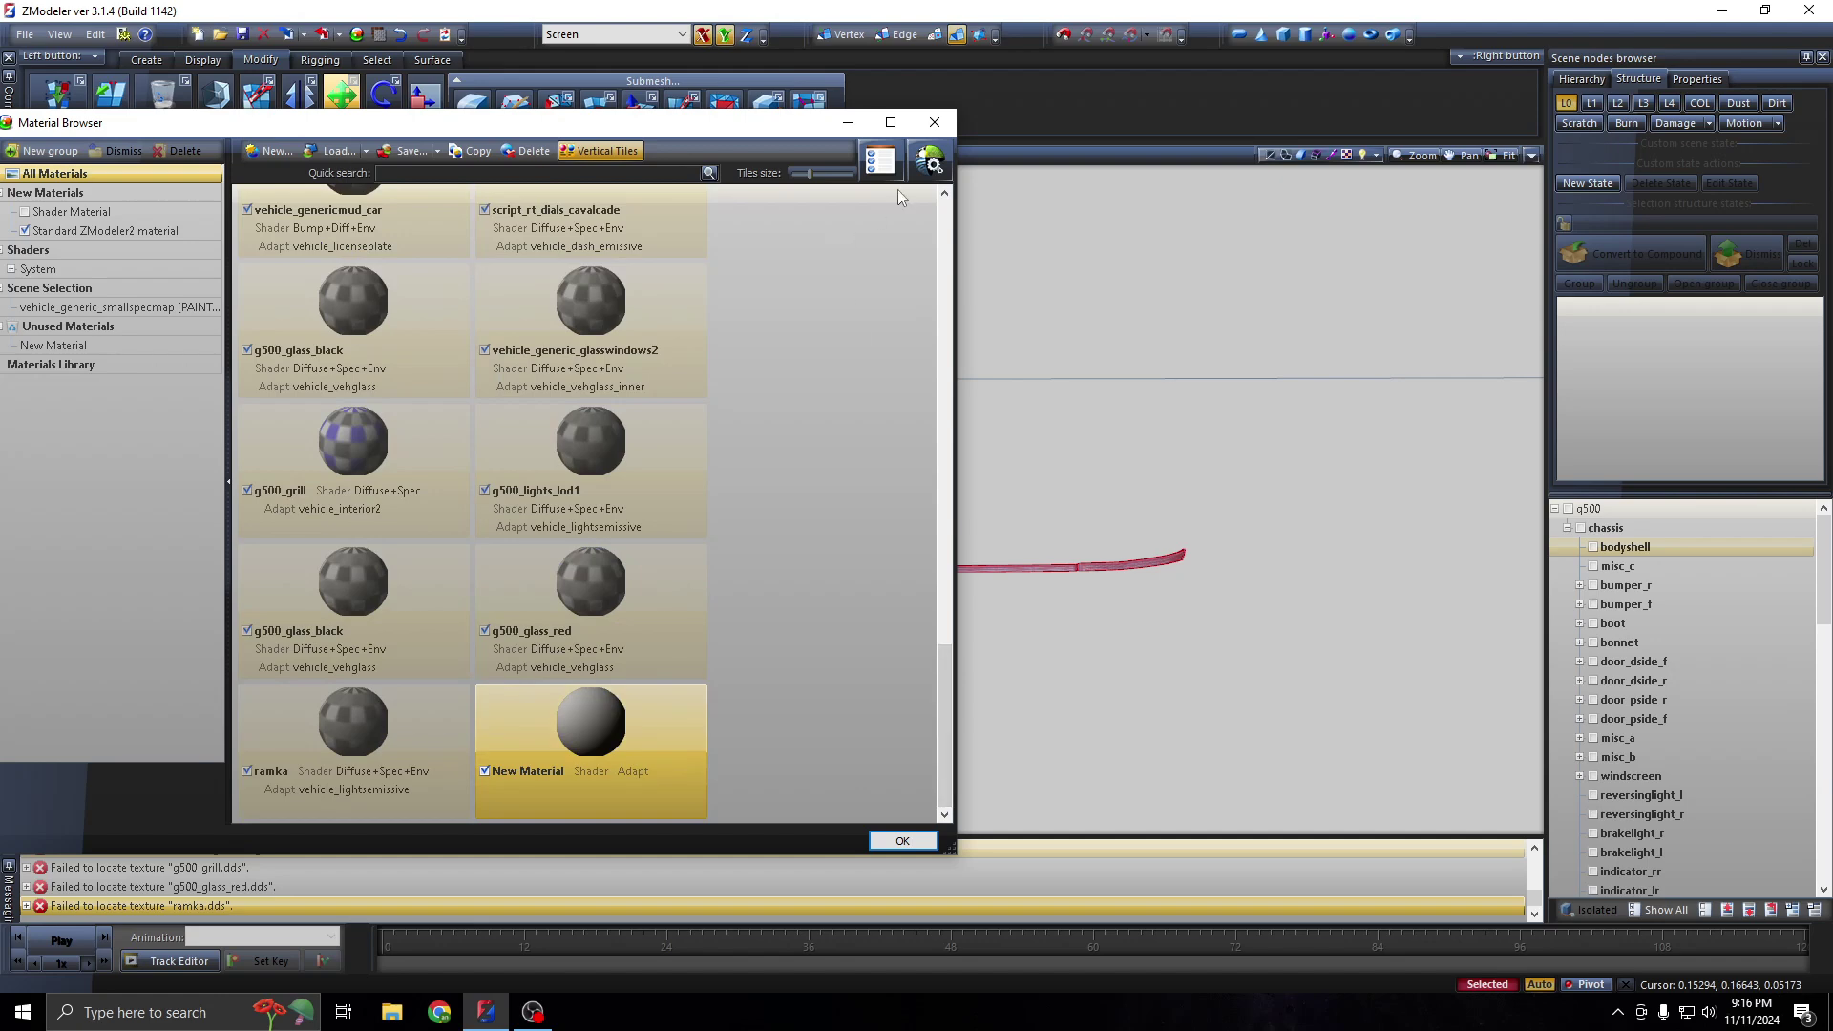
{"action": "left_click", "coordinate": [929, 161]}
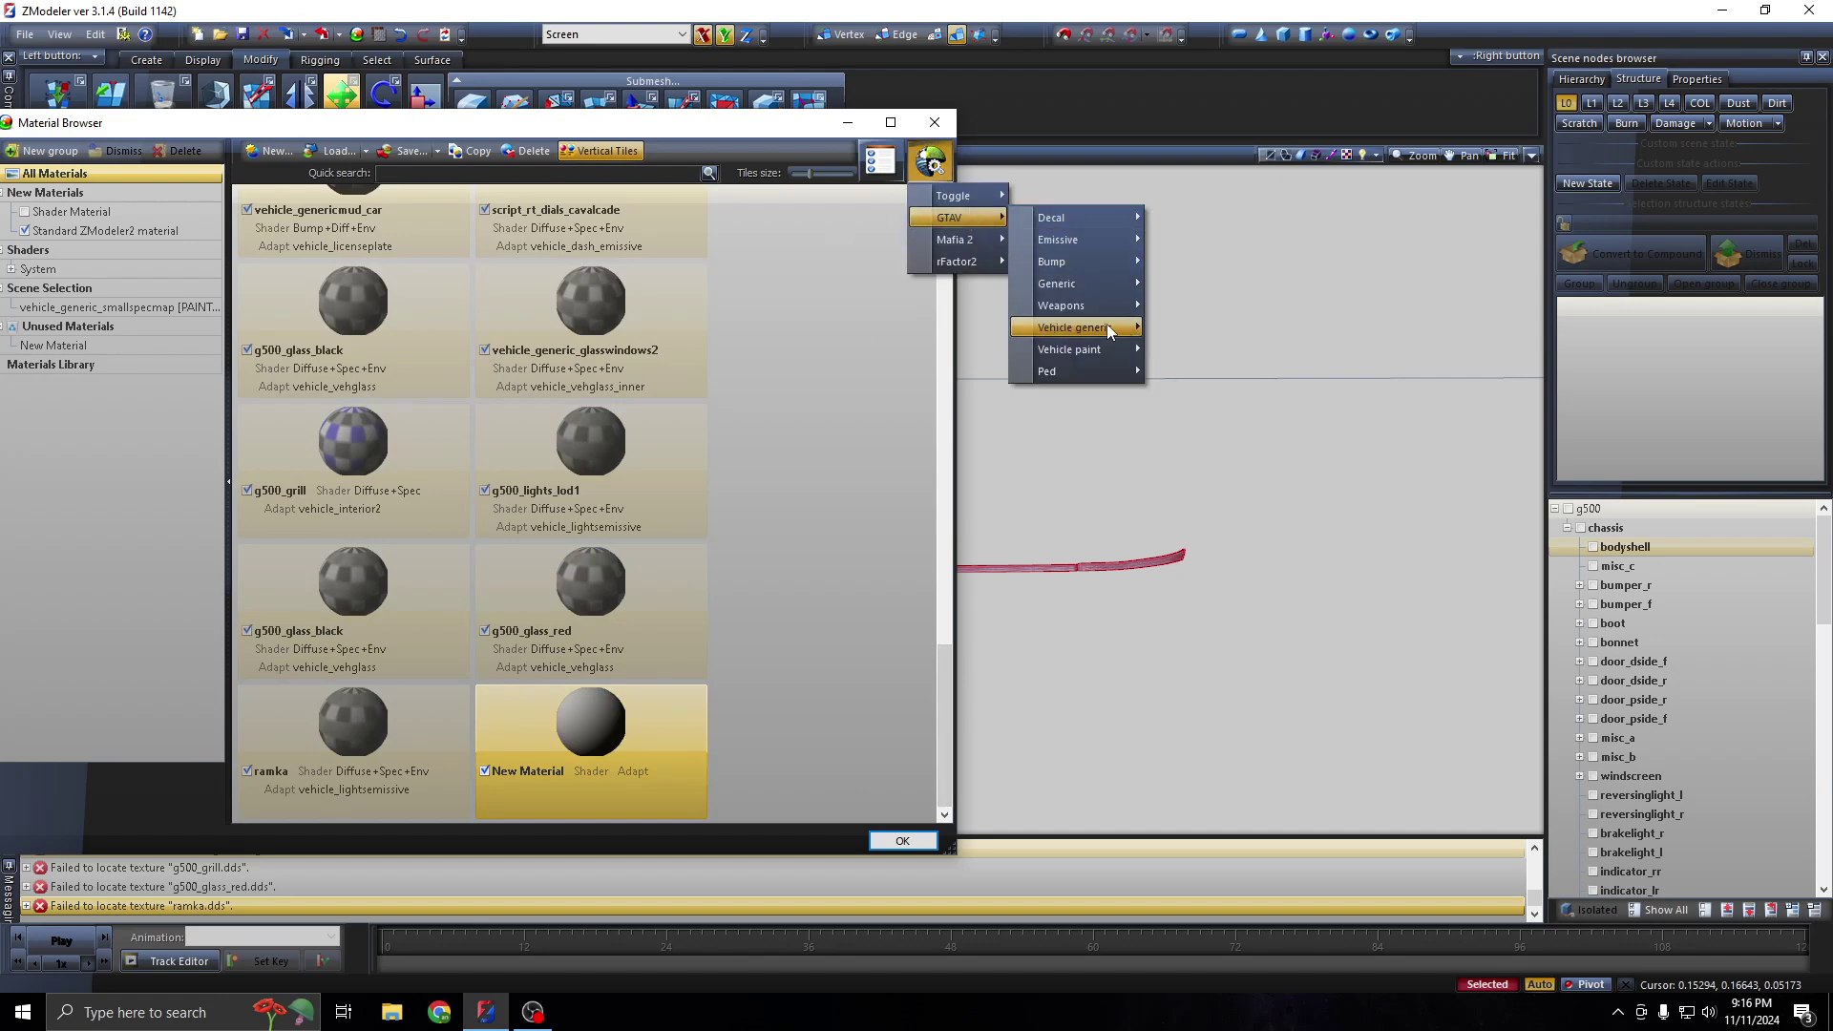
{"action": "mouse_move", "coordinate": [1074, 326]}
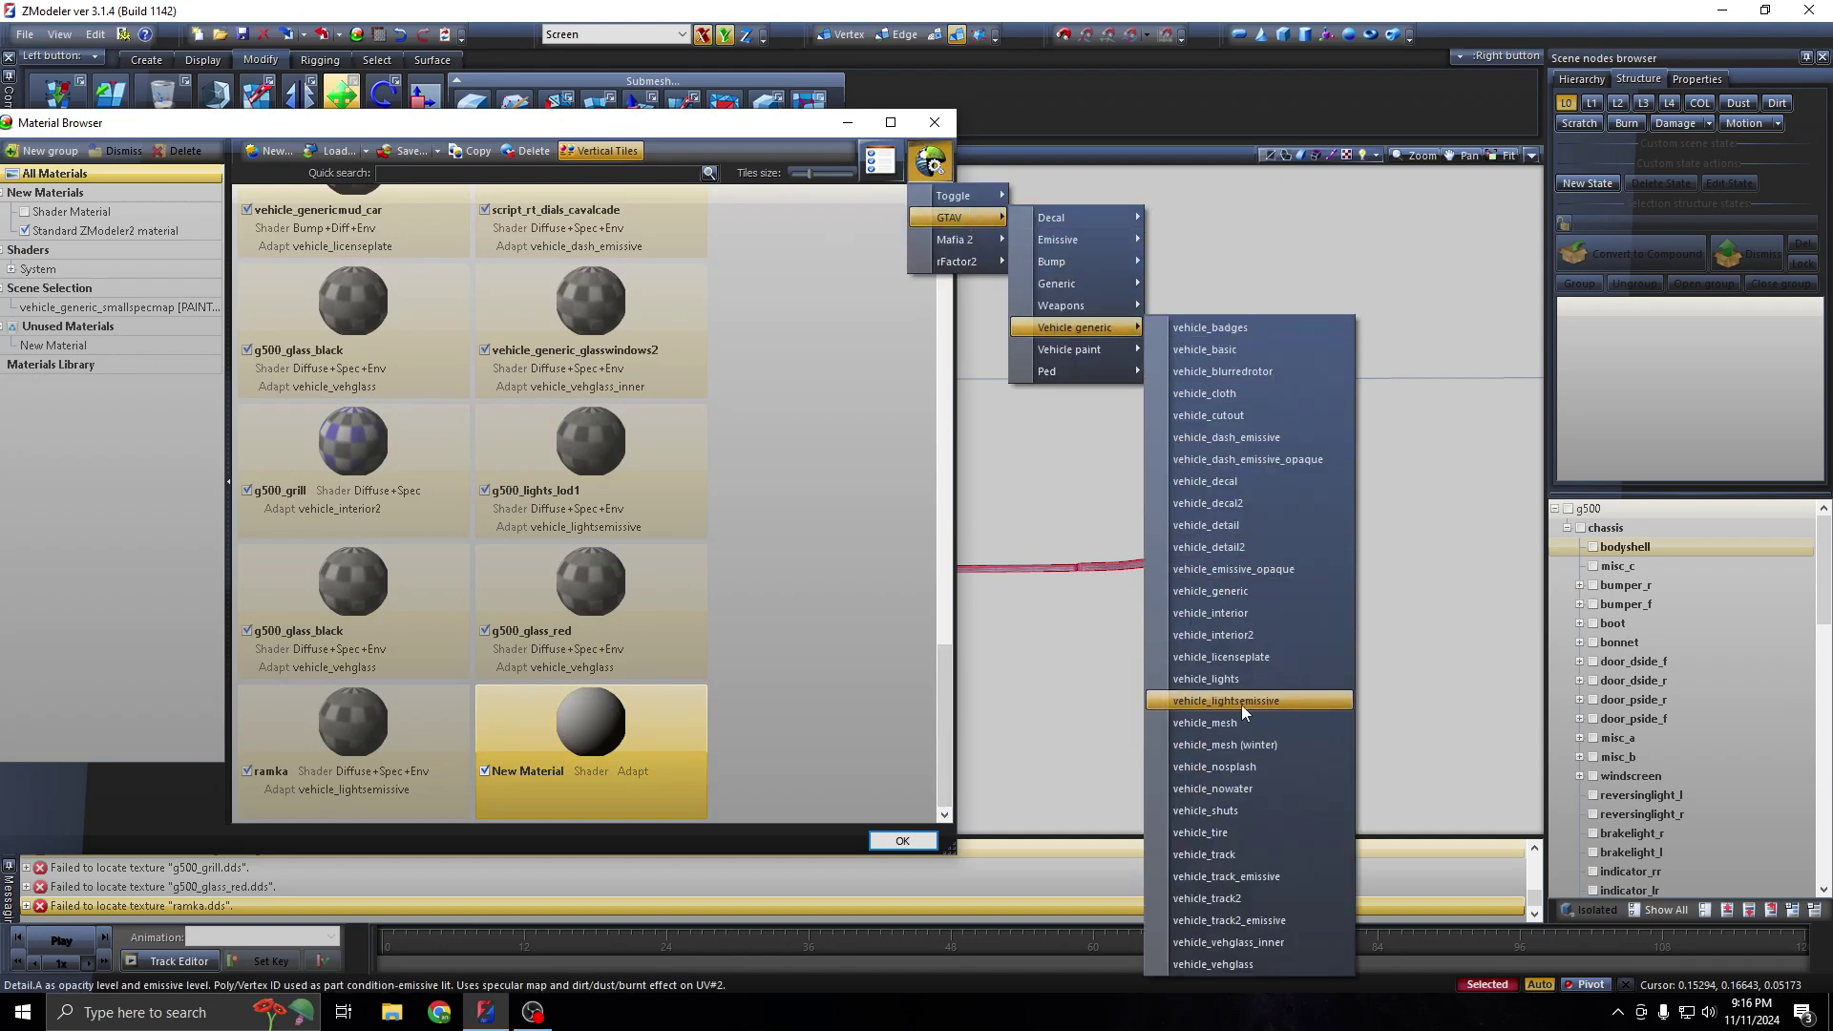
{"action": "left_click", "coordinate": [1241, 700]}
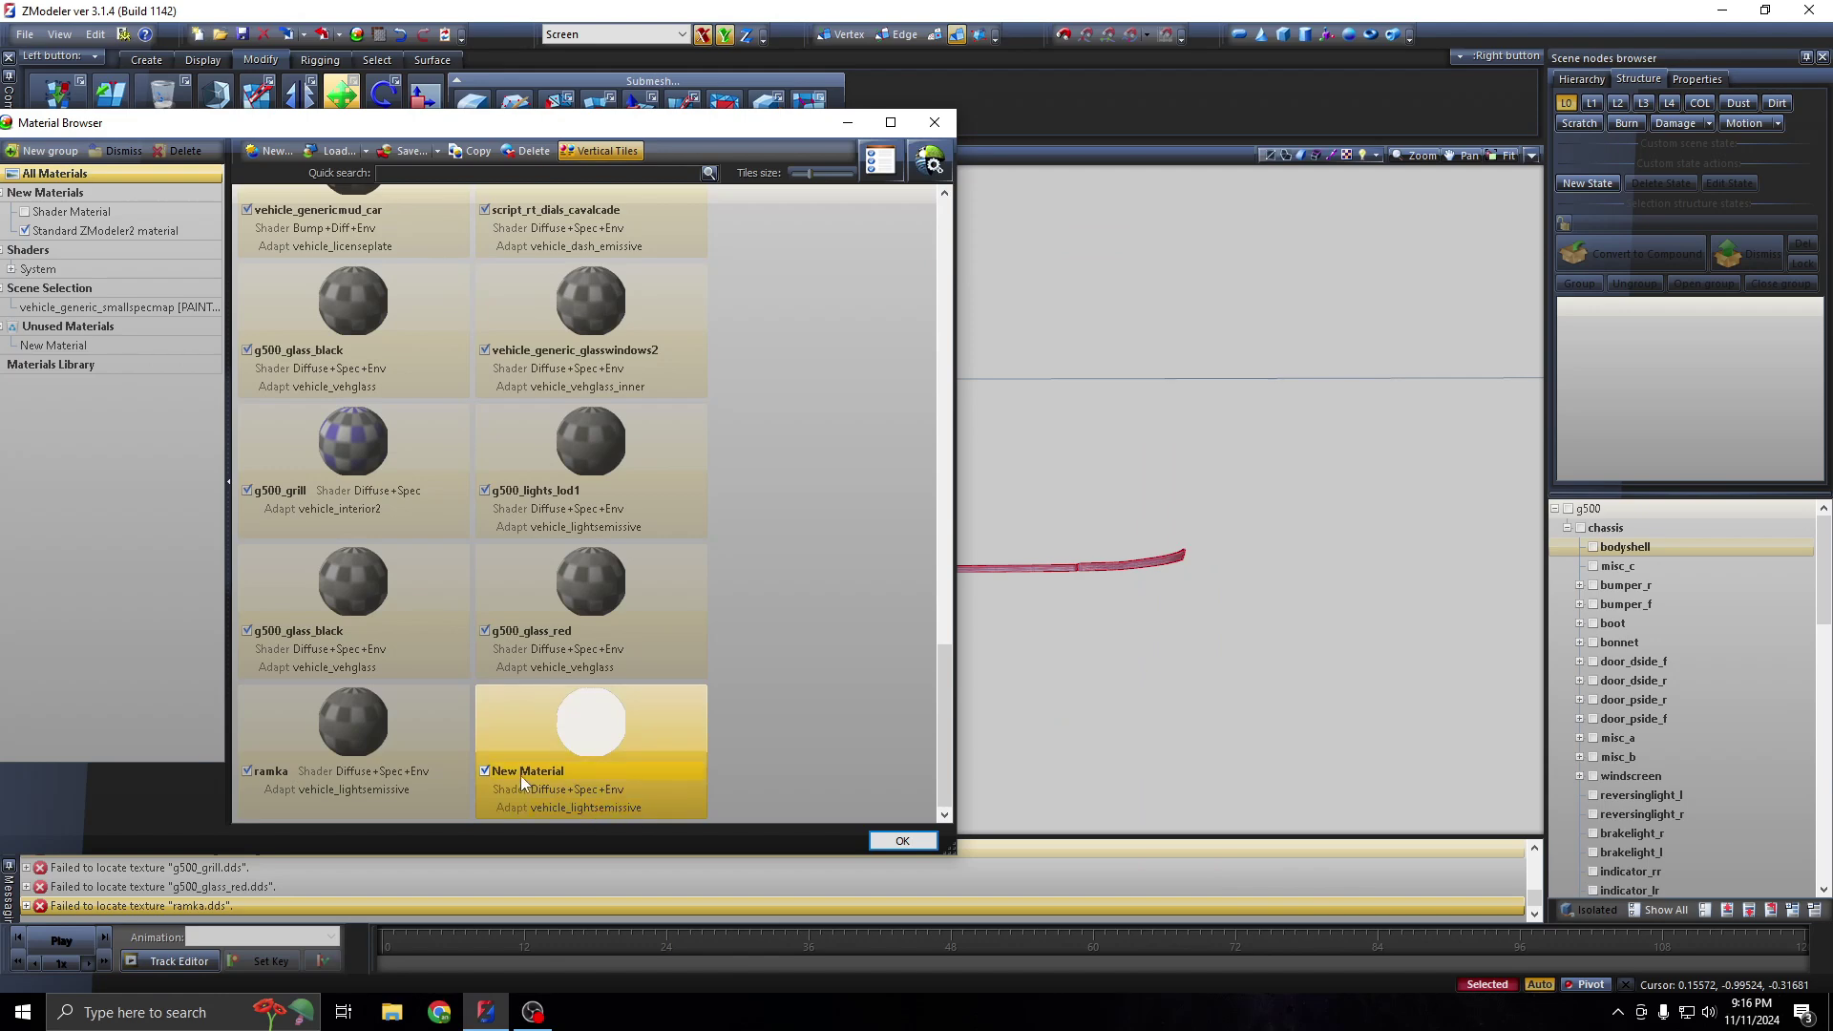
{"action": "double_click", "coordinate": [626, 722]}
{"action": "left_click", "coordinate": [1137, 177]}
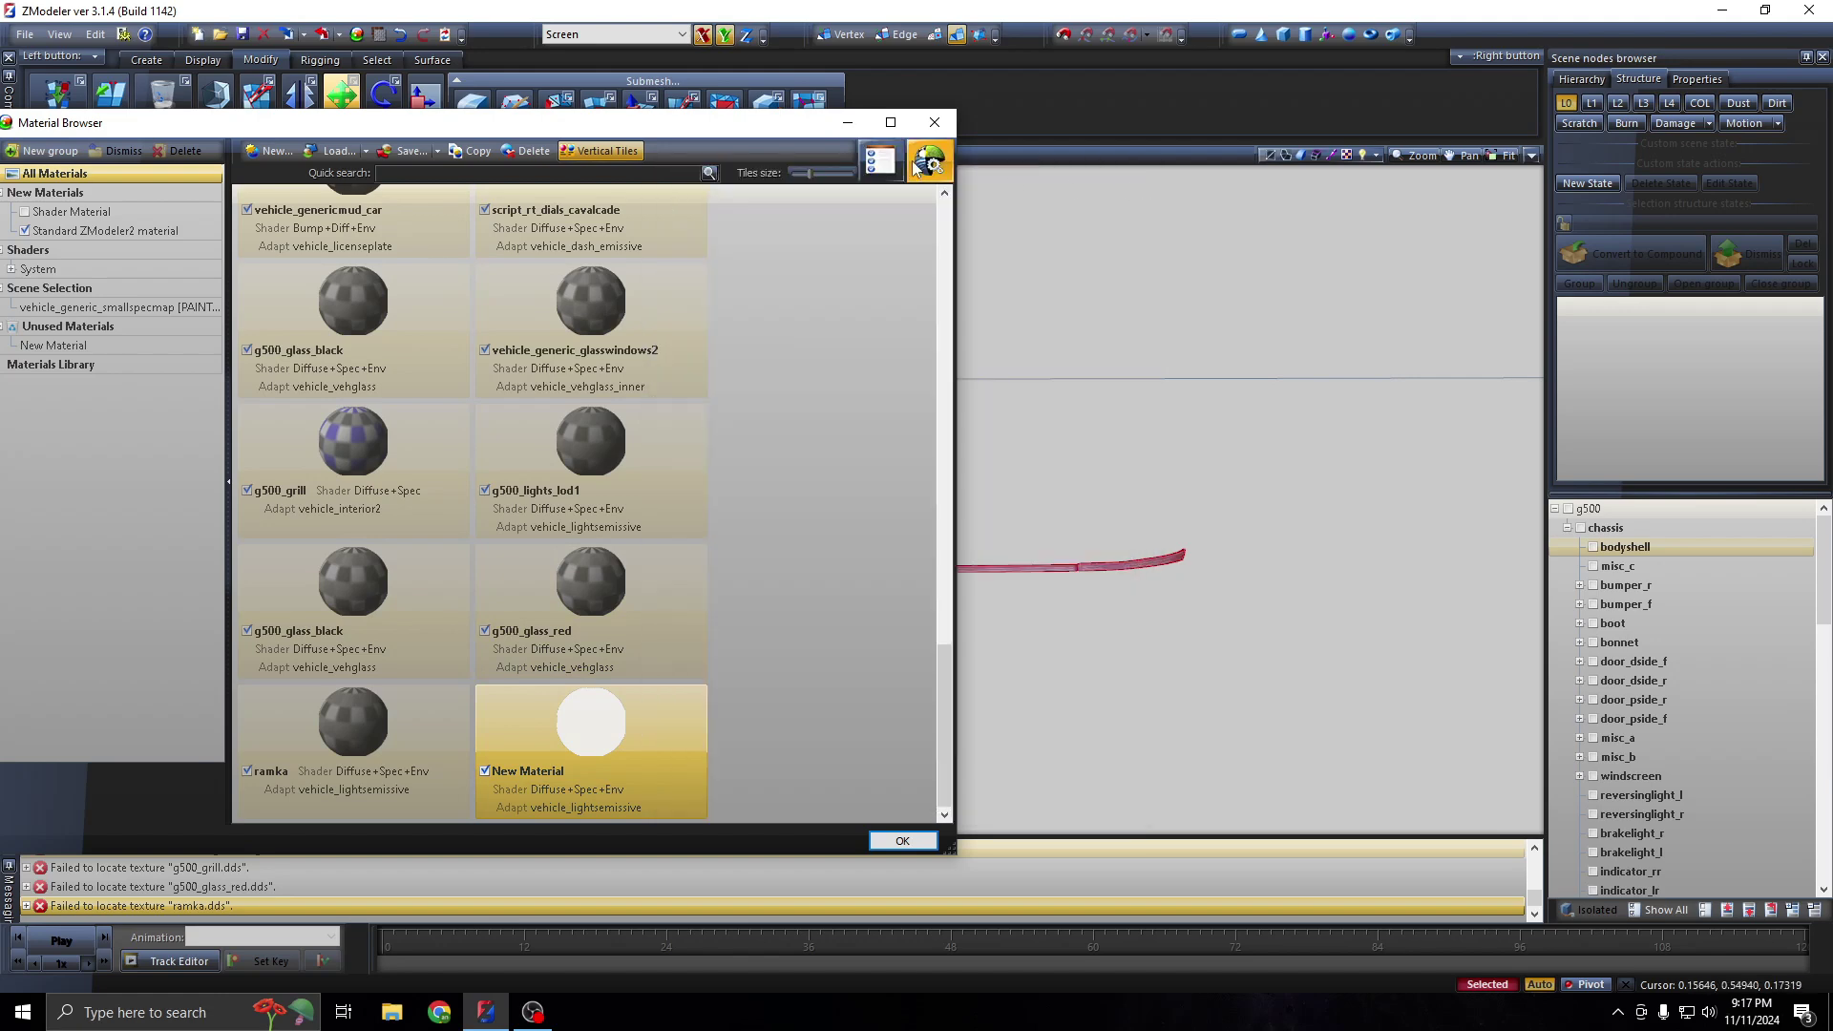
{"action": "left_click", "coordinate": [798, 563]}
{"action": "left_click", "coordinate": [665, 726]}
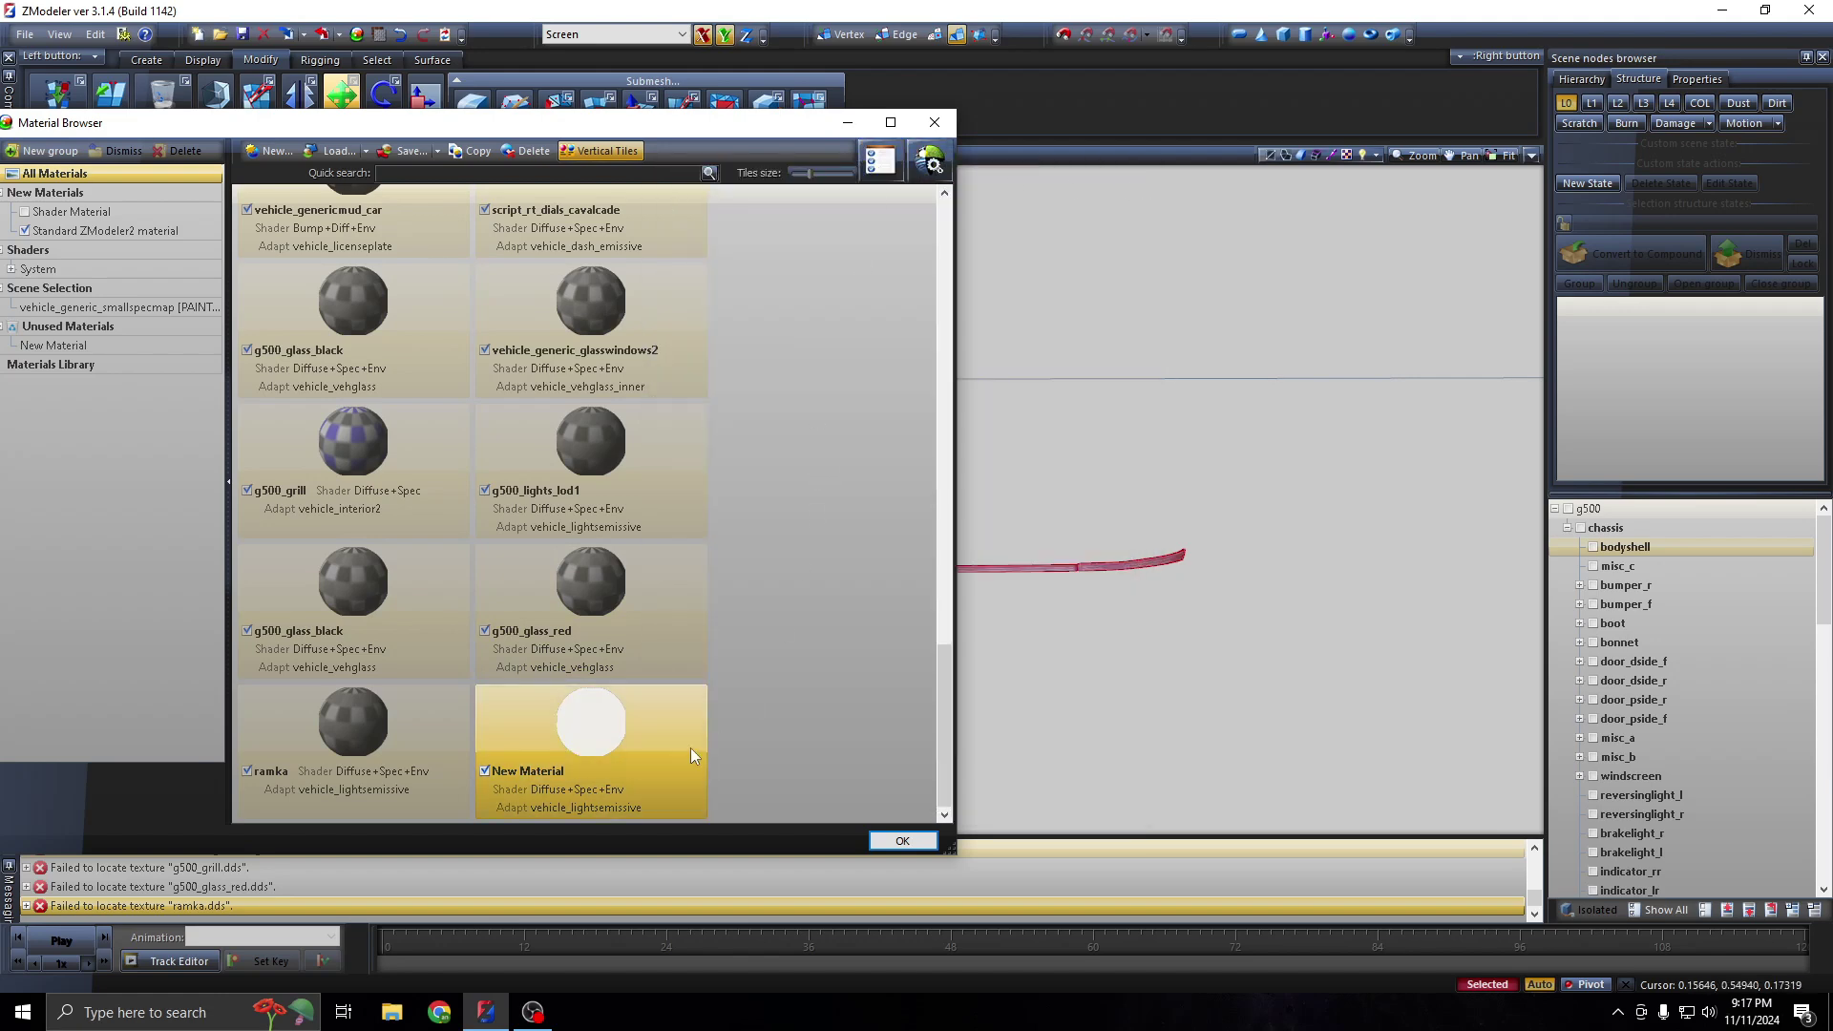
{"action": "left_click", "coordinate": [879, 159]}
Set the New Material's Diffuse Color to the yellow basic colour
{"action": "left_click_drag", "start_coordinate": [1147, 273], "coordinate": [1152, 437]}
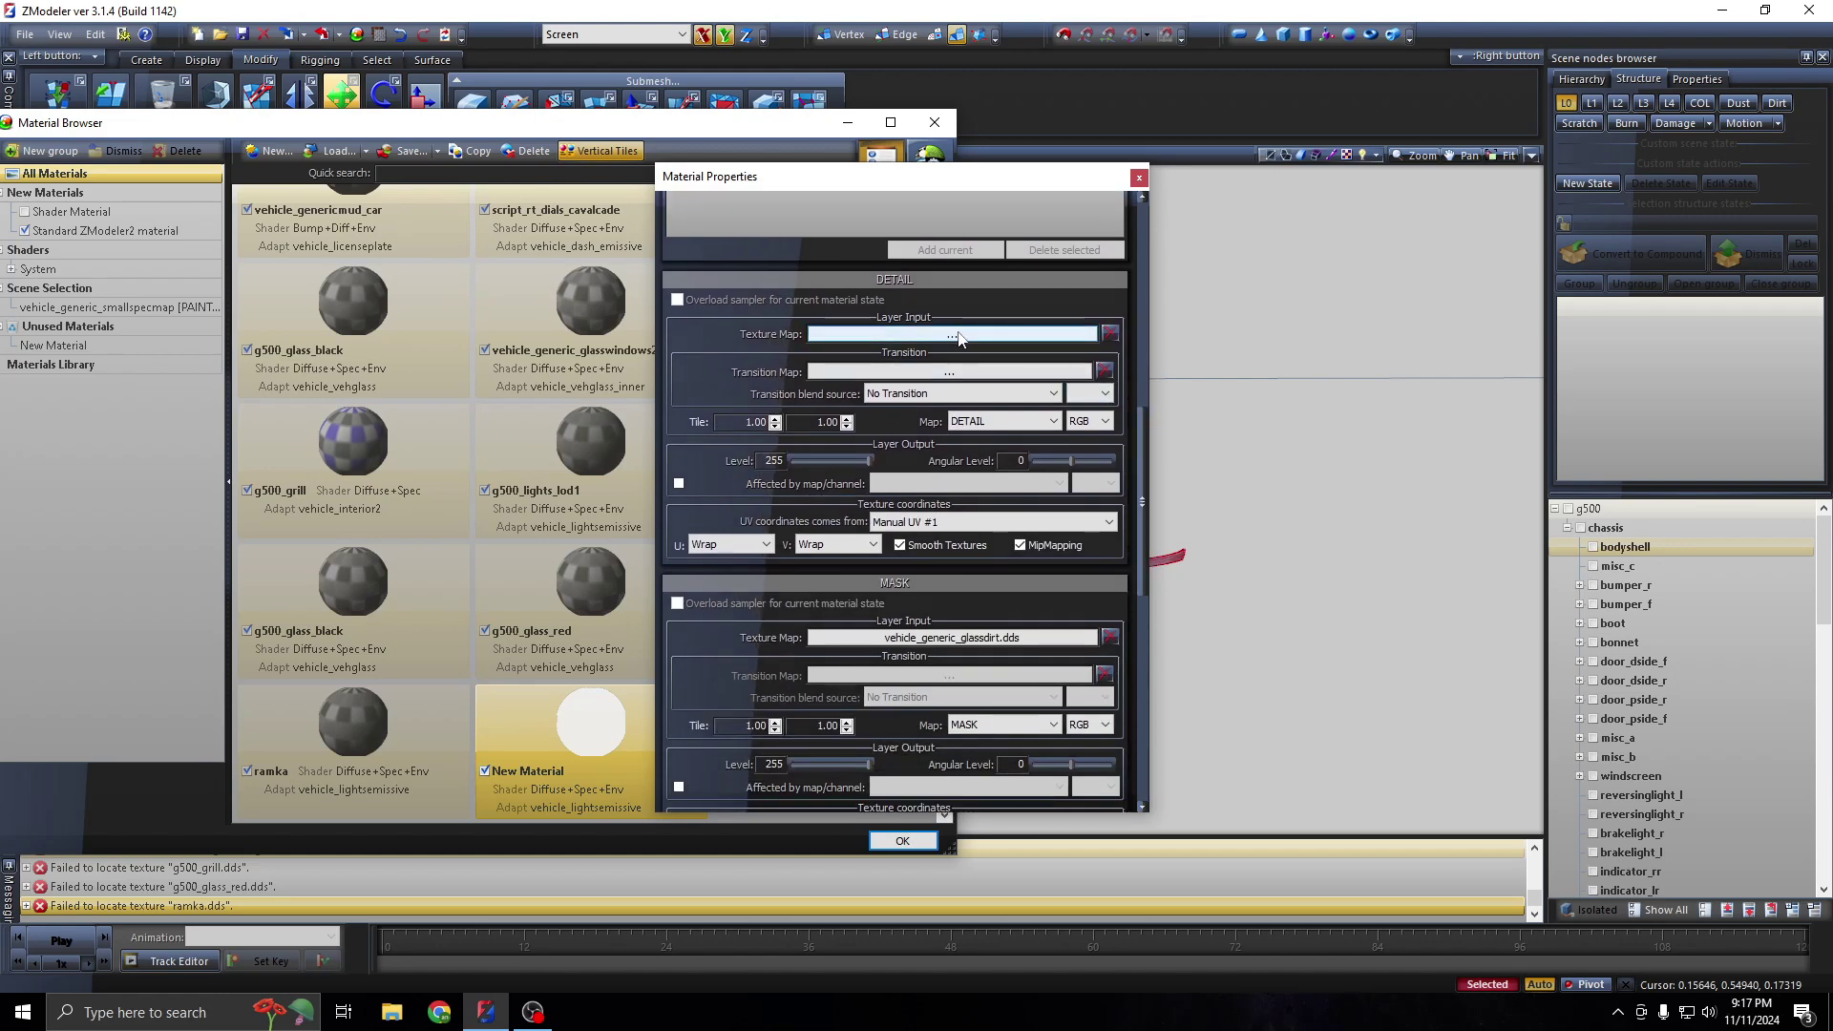
{"action": "left_click_drag", "start_coordinate": [1143, 455], "coordinate": [1142, 210]}
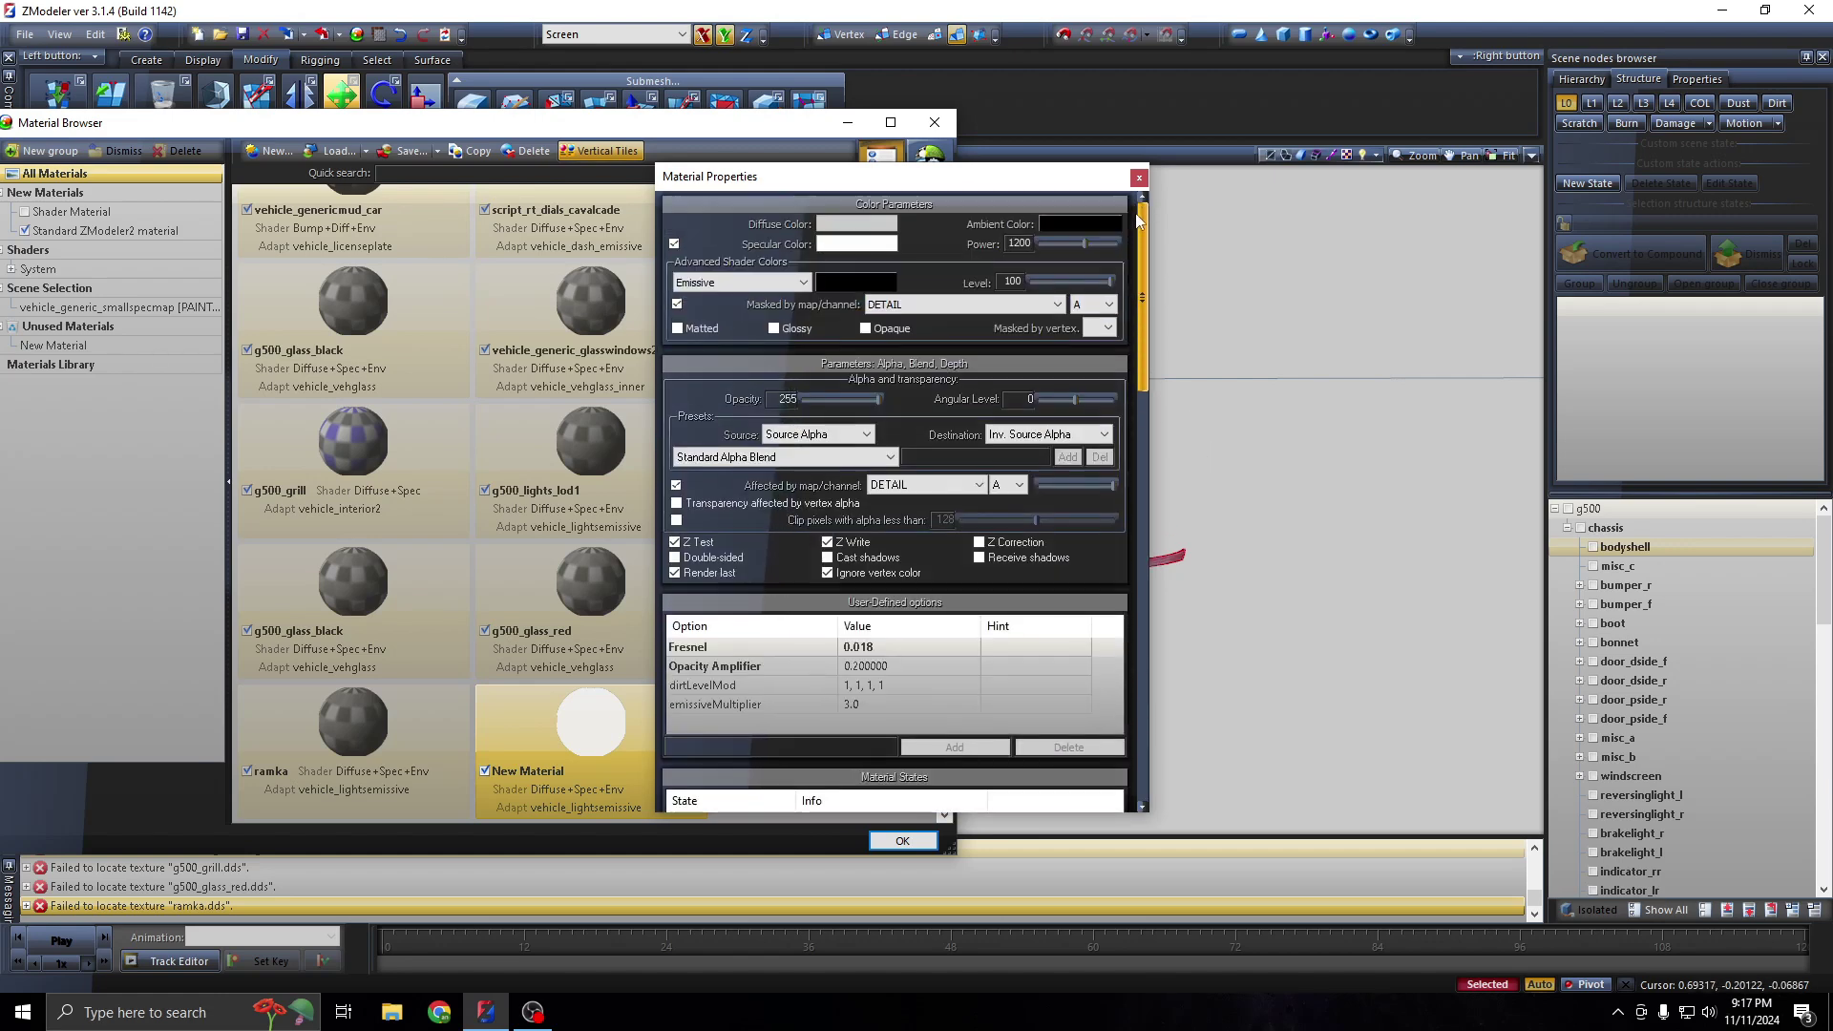
{"action": "left_click", "coordinate": [845, 227]}
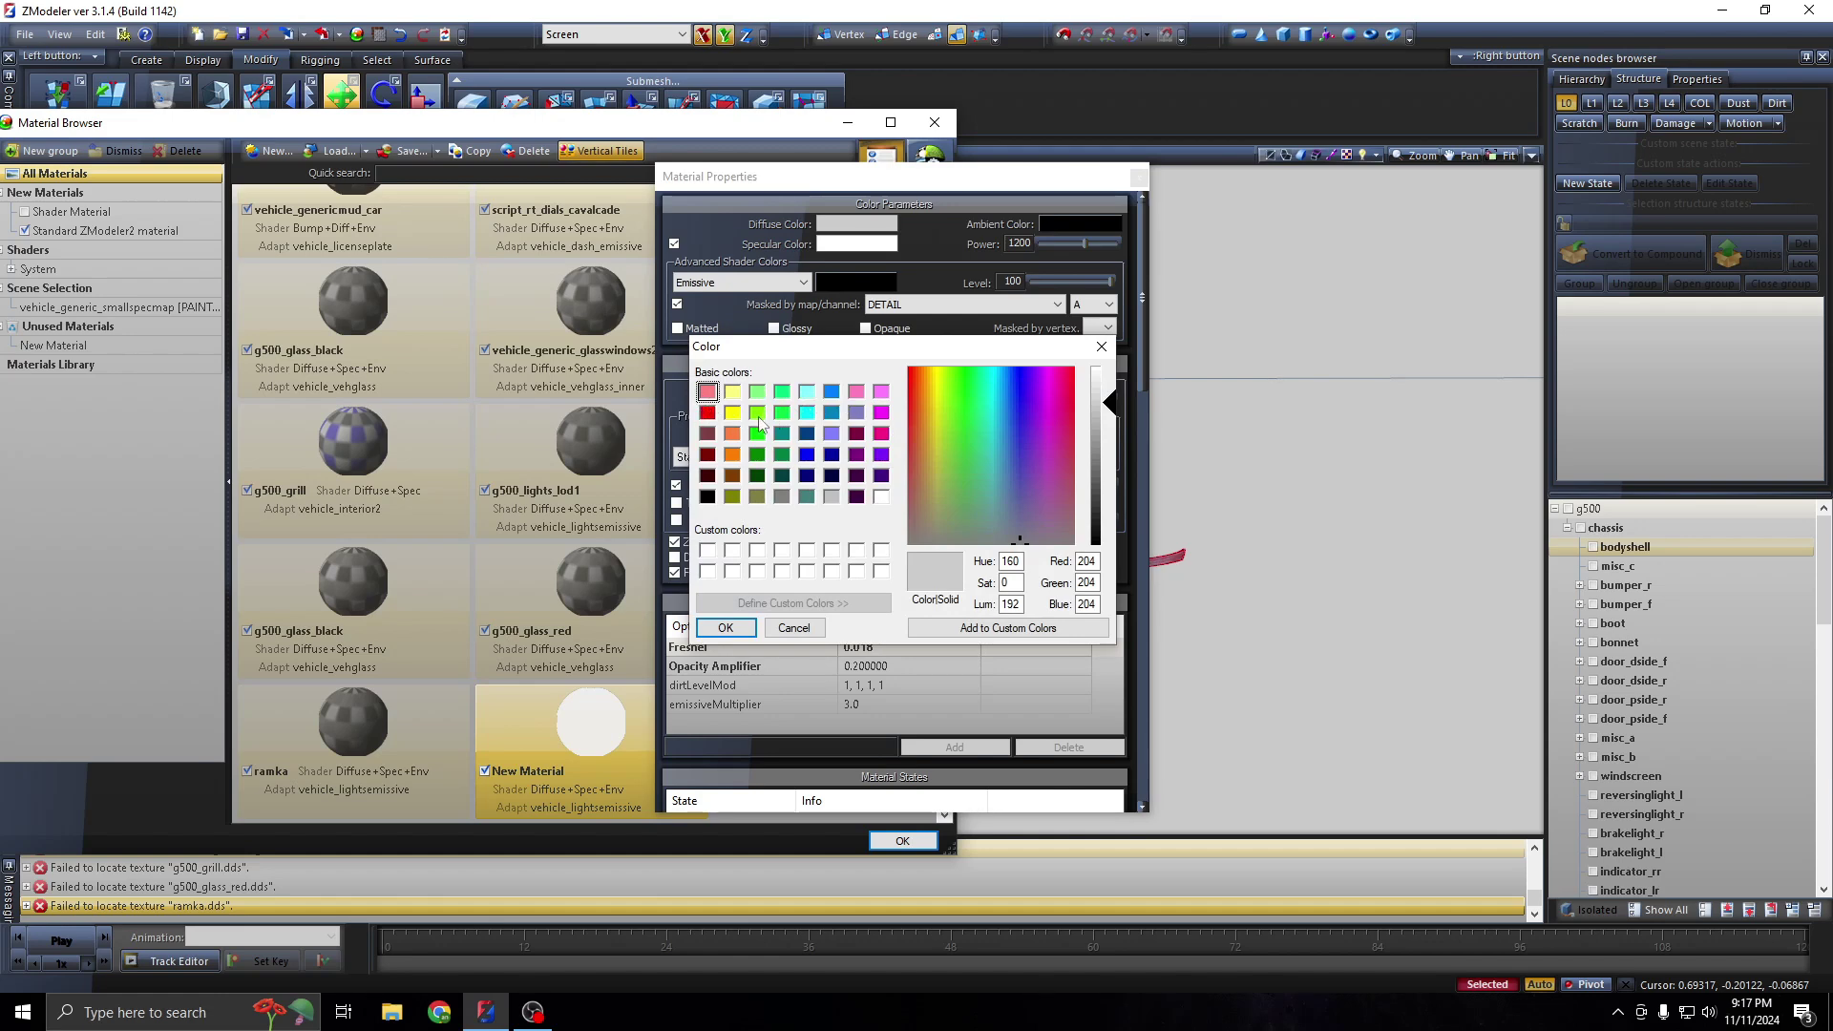
{"action": "left_click", "coordinate": [732, 413]}
{"action": "left_click", "coordinate": [751, 631]}
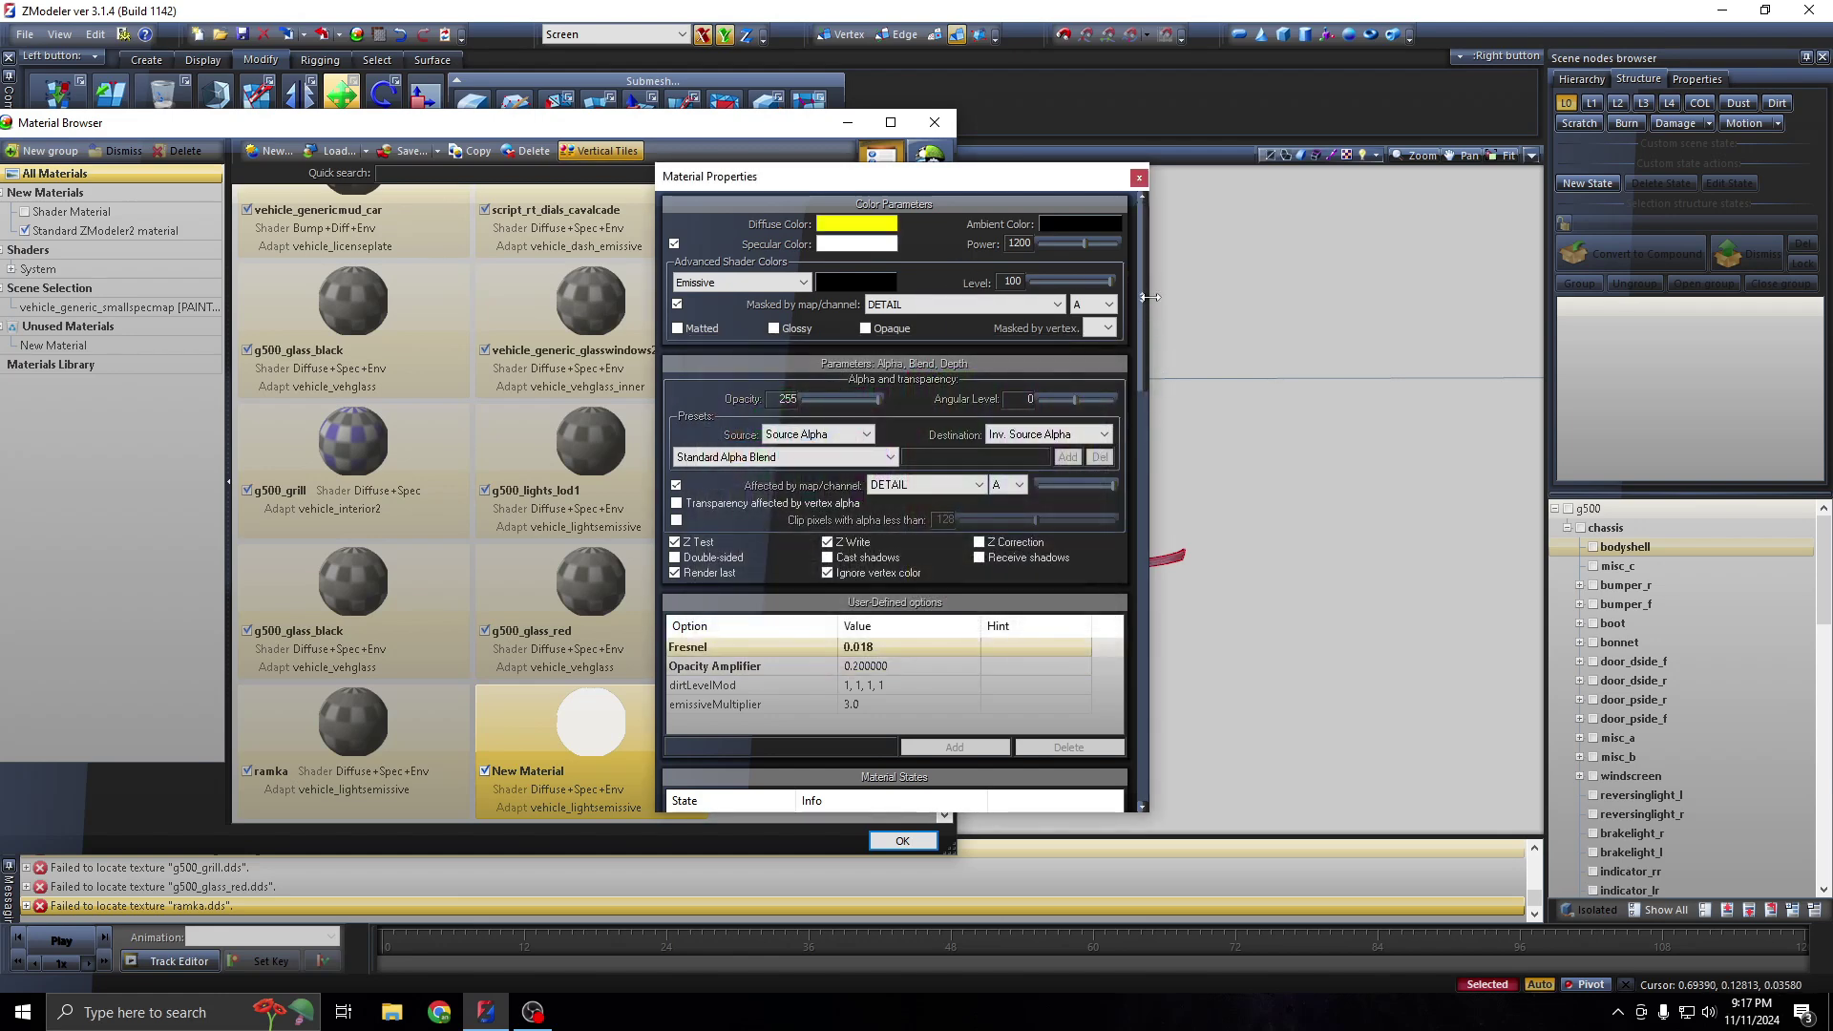
{"action": "left_click_drag", "start_coordinate": [1143, 324], "coordinate": [1143, 487]}
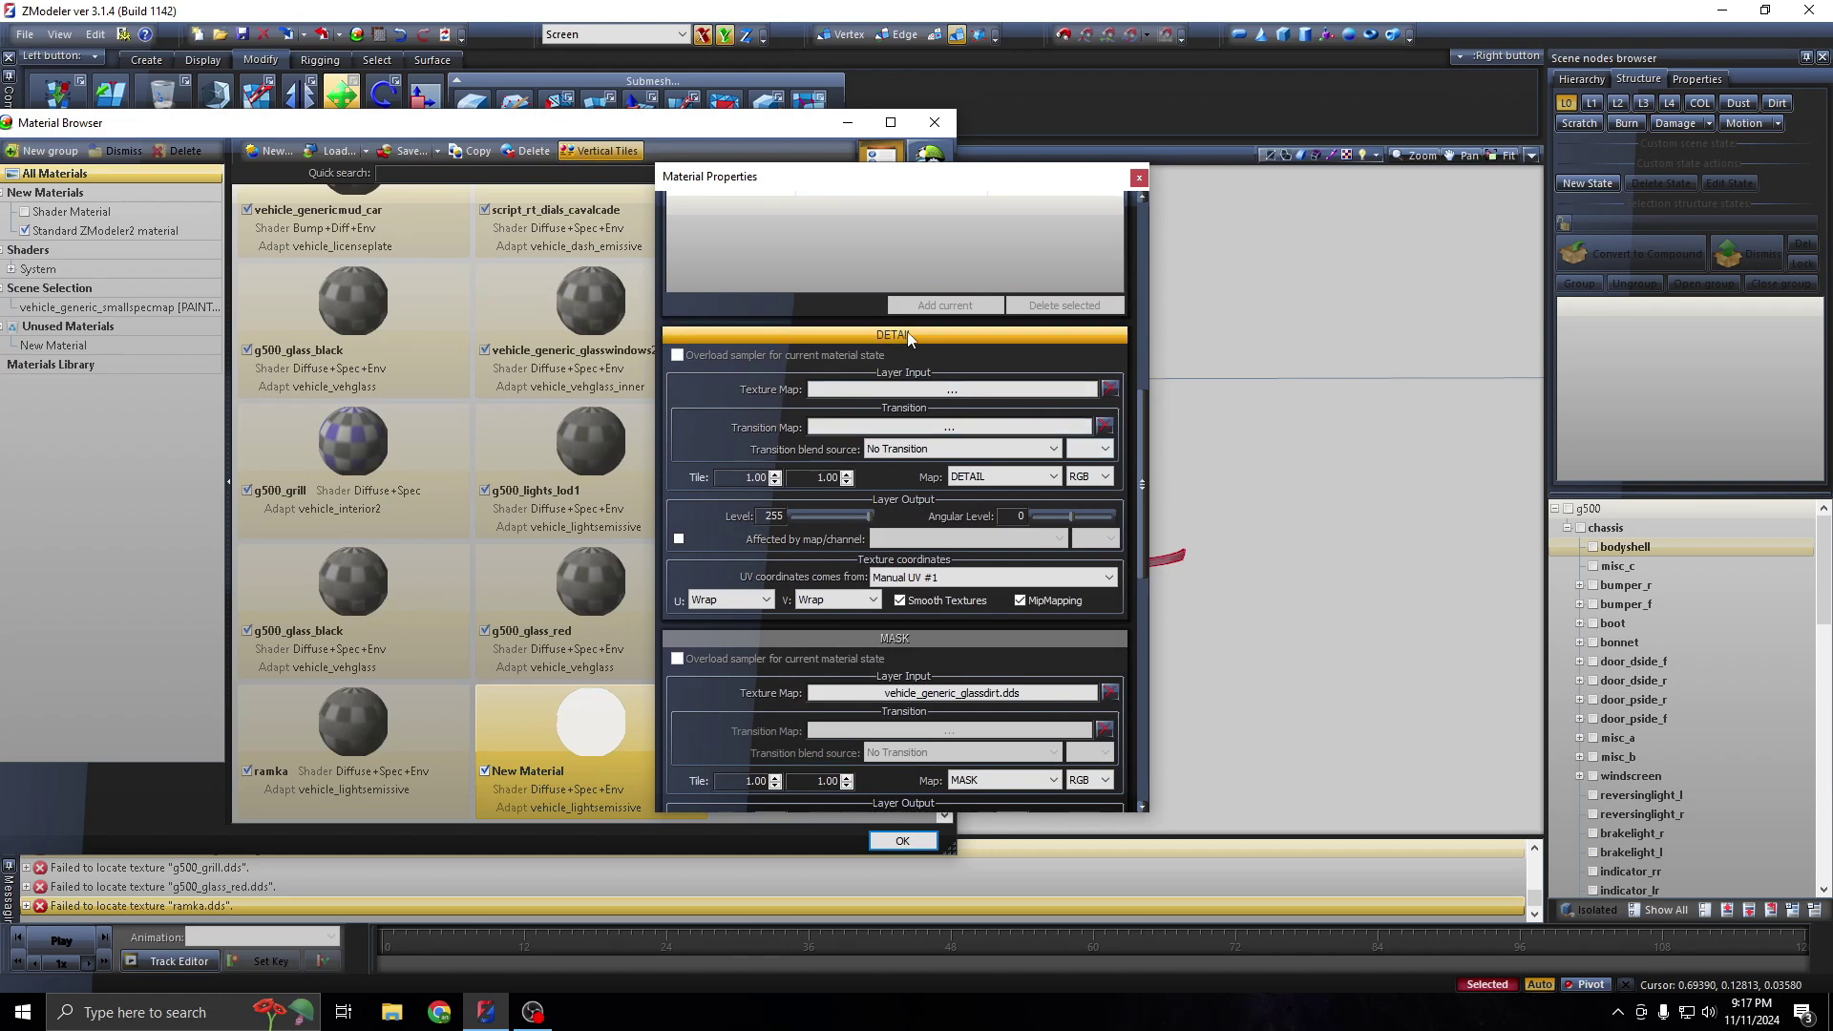
Load script_rt_dials_speedo.png and assign it as the material's DETAIL texture map
{"action": "left_click", "coordinate": [955, 389]}
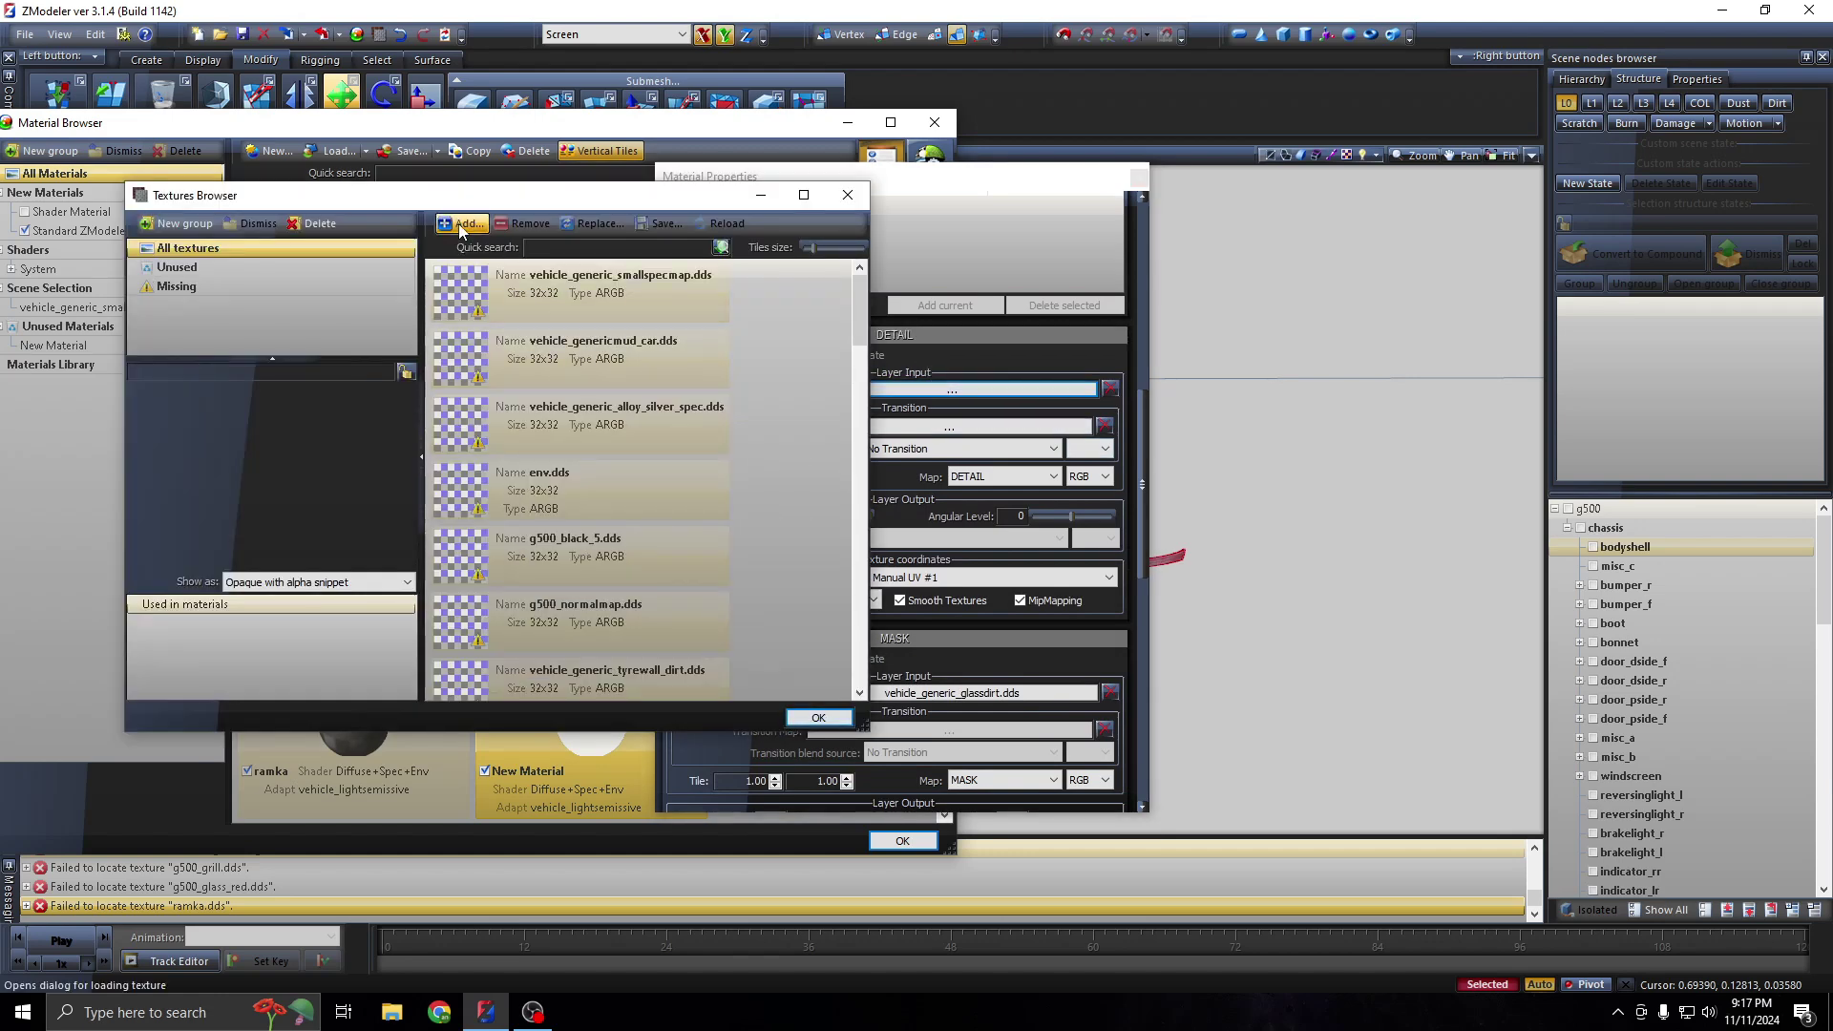
{"action": "left_click", "coordinate": [465, 223]}
{"action": "left_click", "coordinate": [512, 467]}
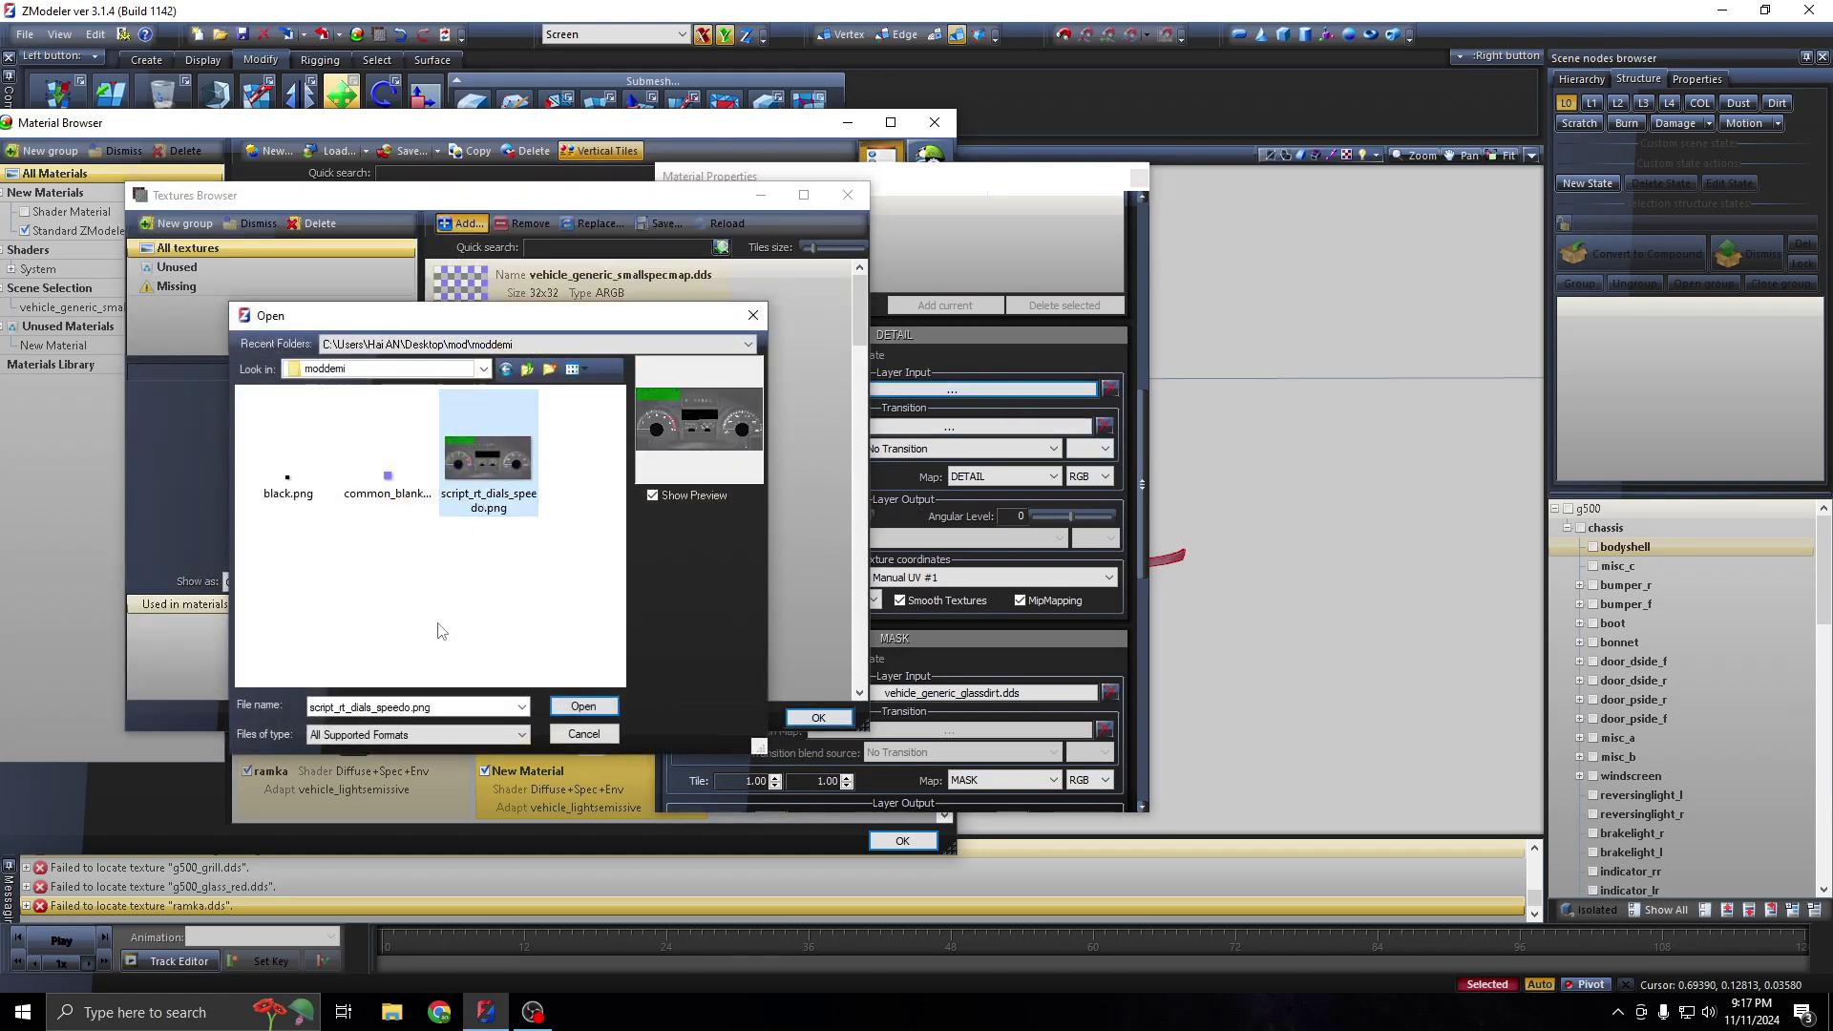
{"action": "left_click", "coordinate": [316, 707]}
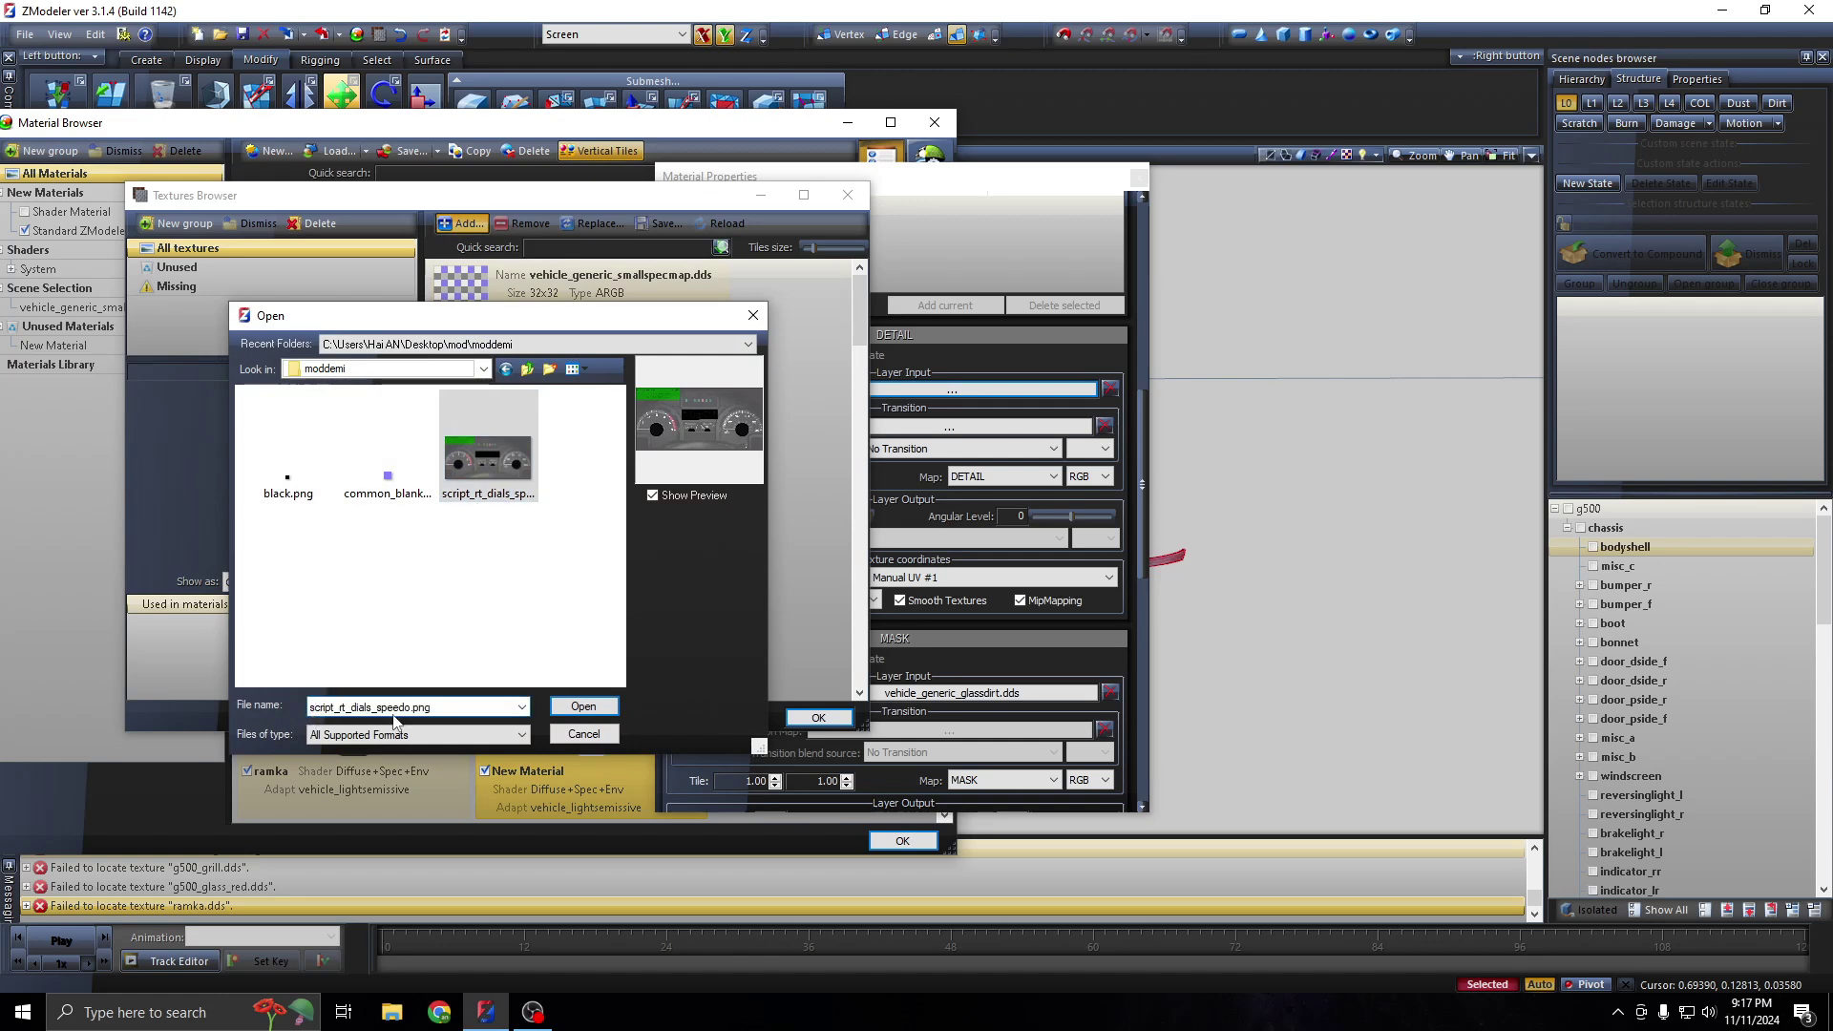
{"action": "left_click_drag", "start_coordinate": [411, 708], "coordinate": [343, 702]}
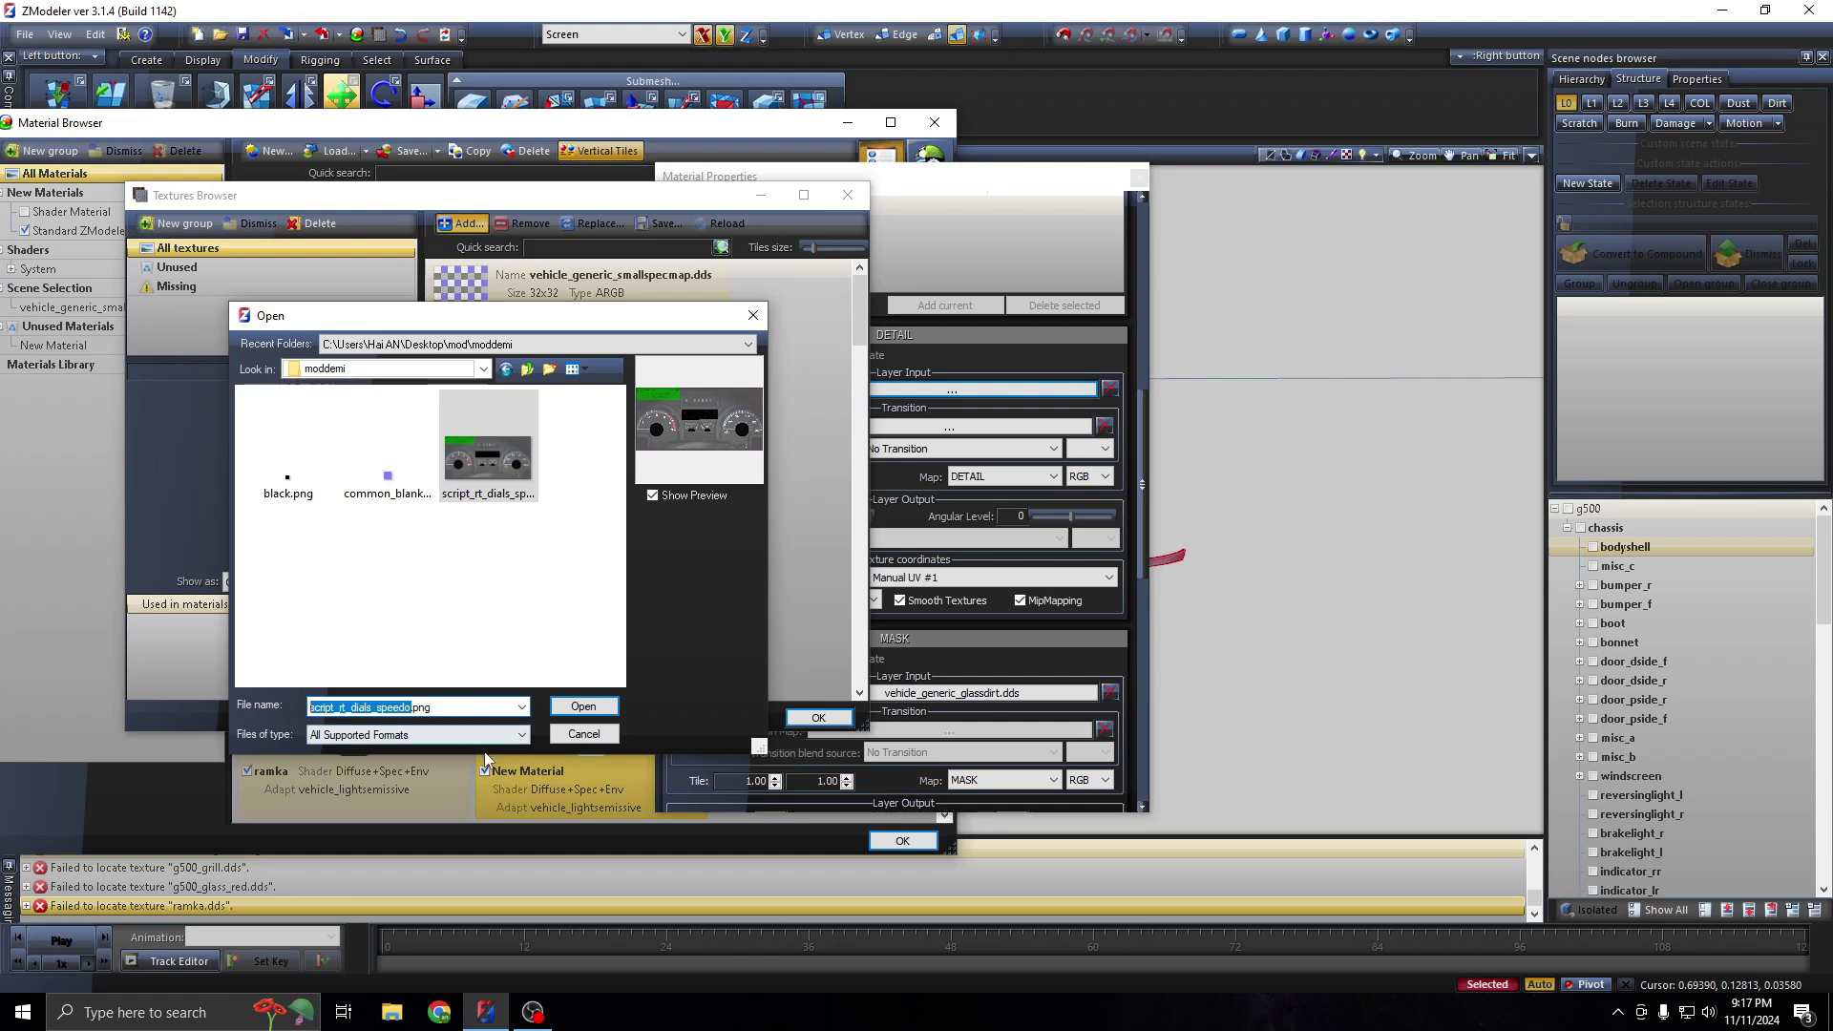
{"action": "left_click", "coordinate": [593, 714]}
{"action": "left_click", "coordinate": [818, 717]}
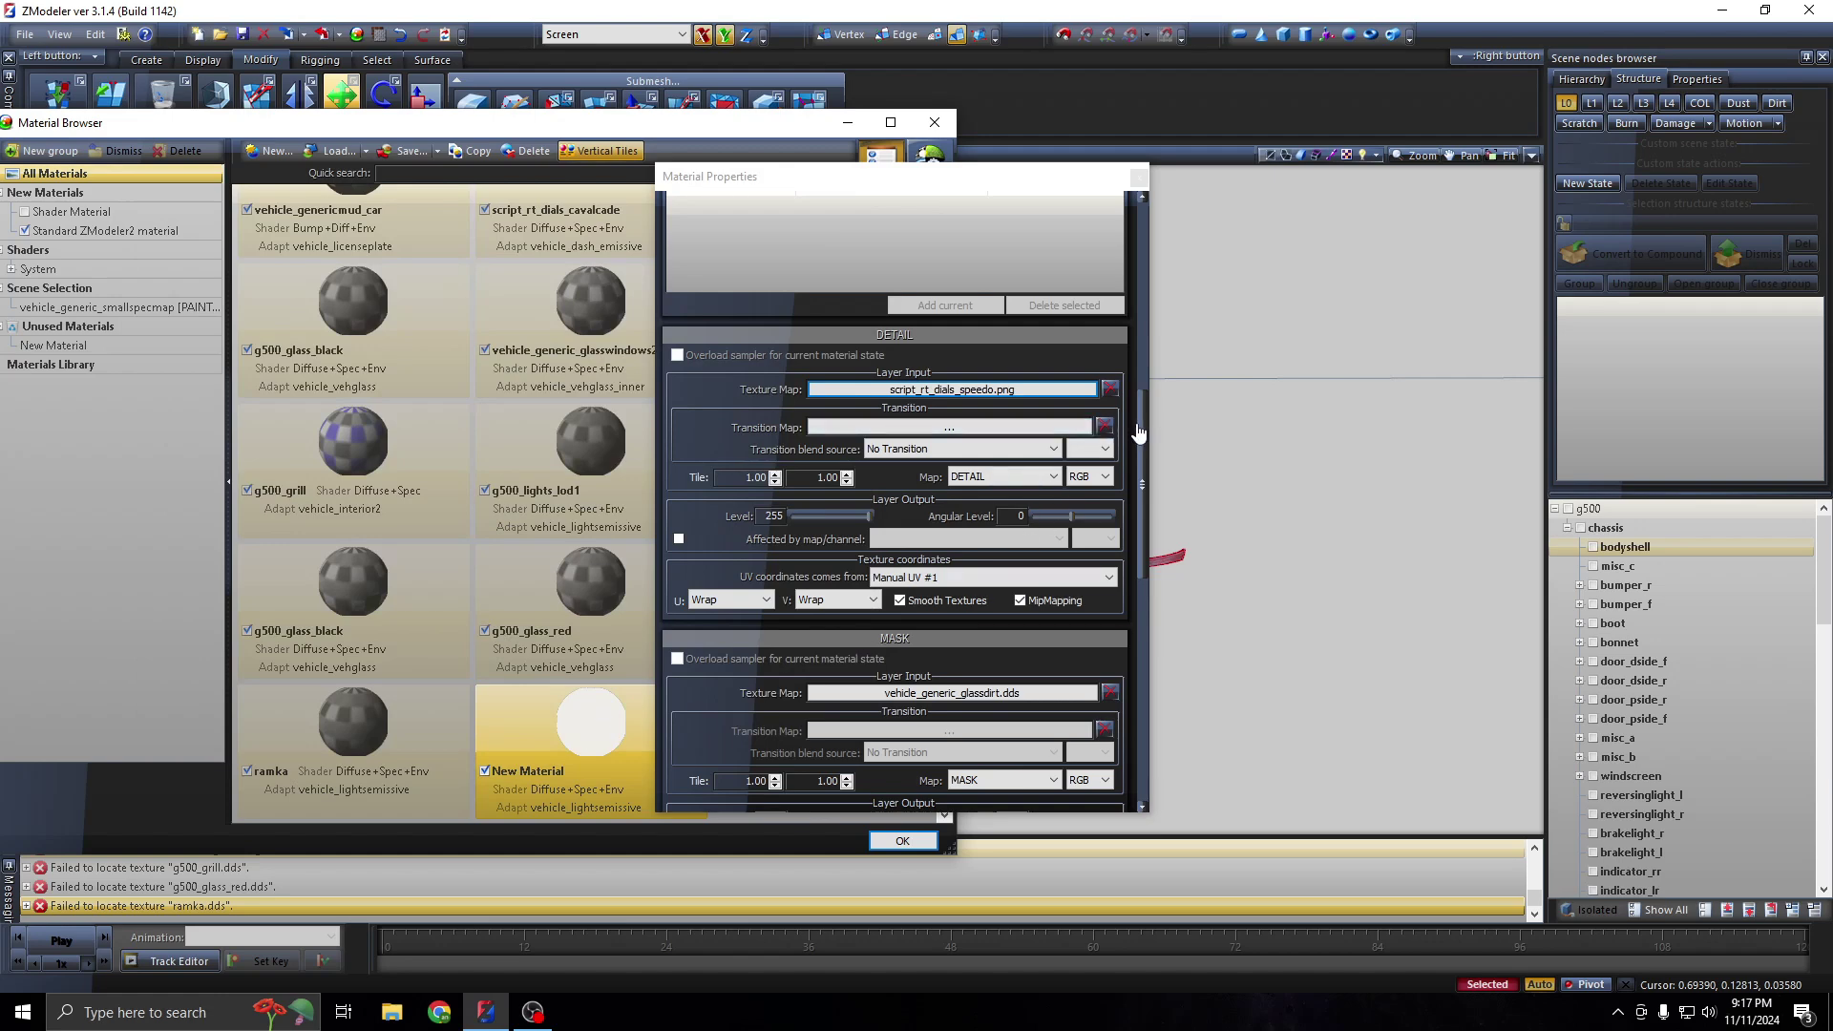
Clear the MASK texture map and assign black.png to it
{"action": "left_click_drag", "start_coordinate": [1139, 432], "coordinate": [1148, 548]}
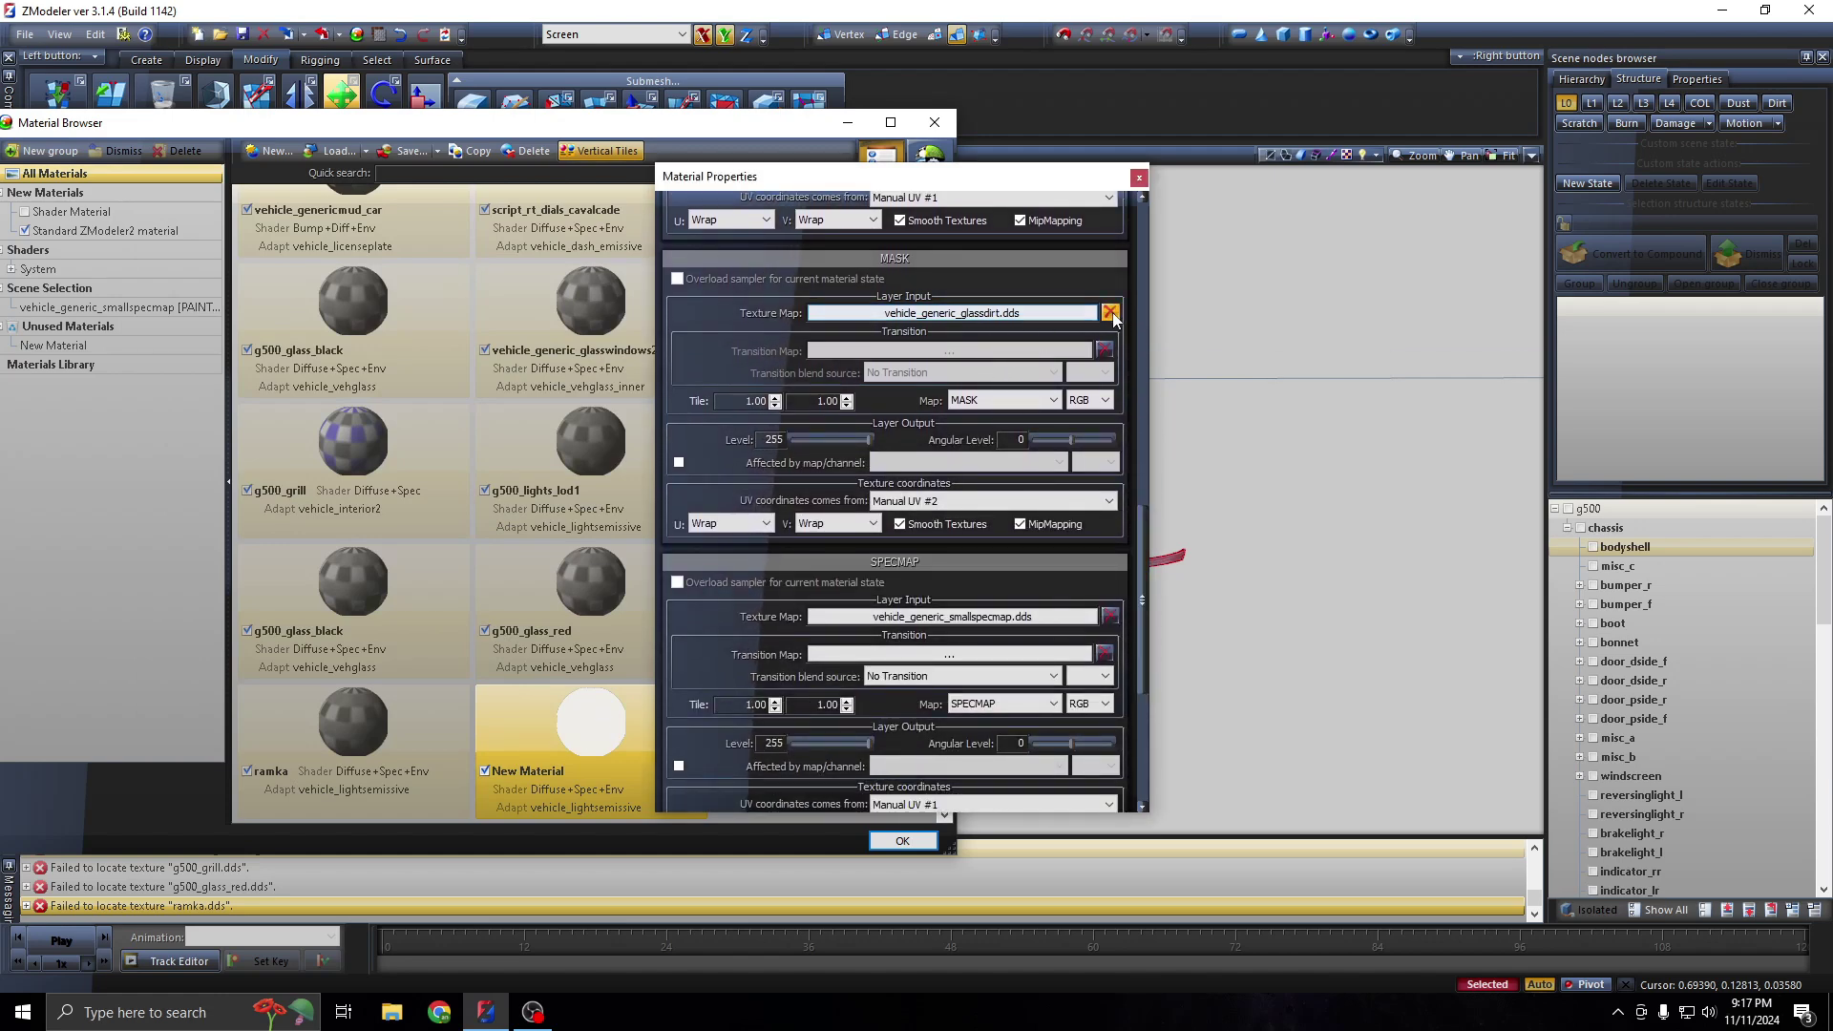
{"action": "left_click", "coordinate": [1110, 312]}
{"action": "left_click", "coordinate": [951, 313]}
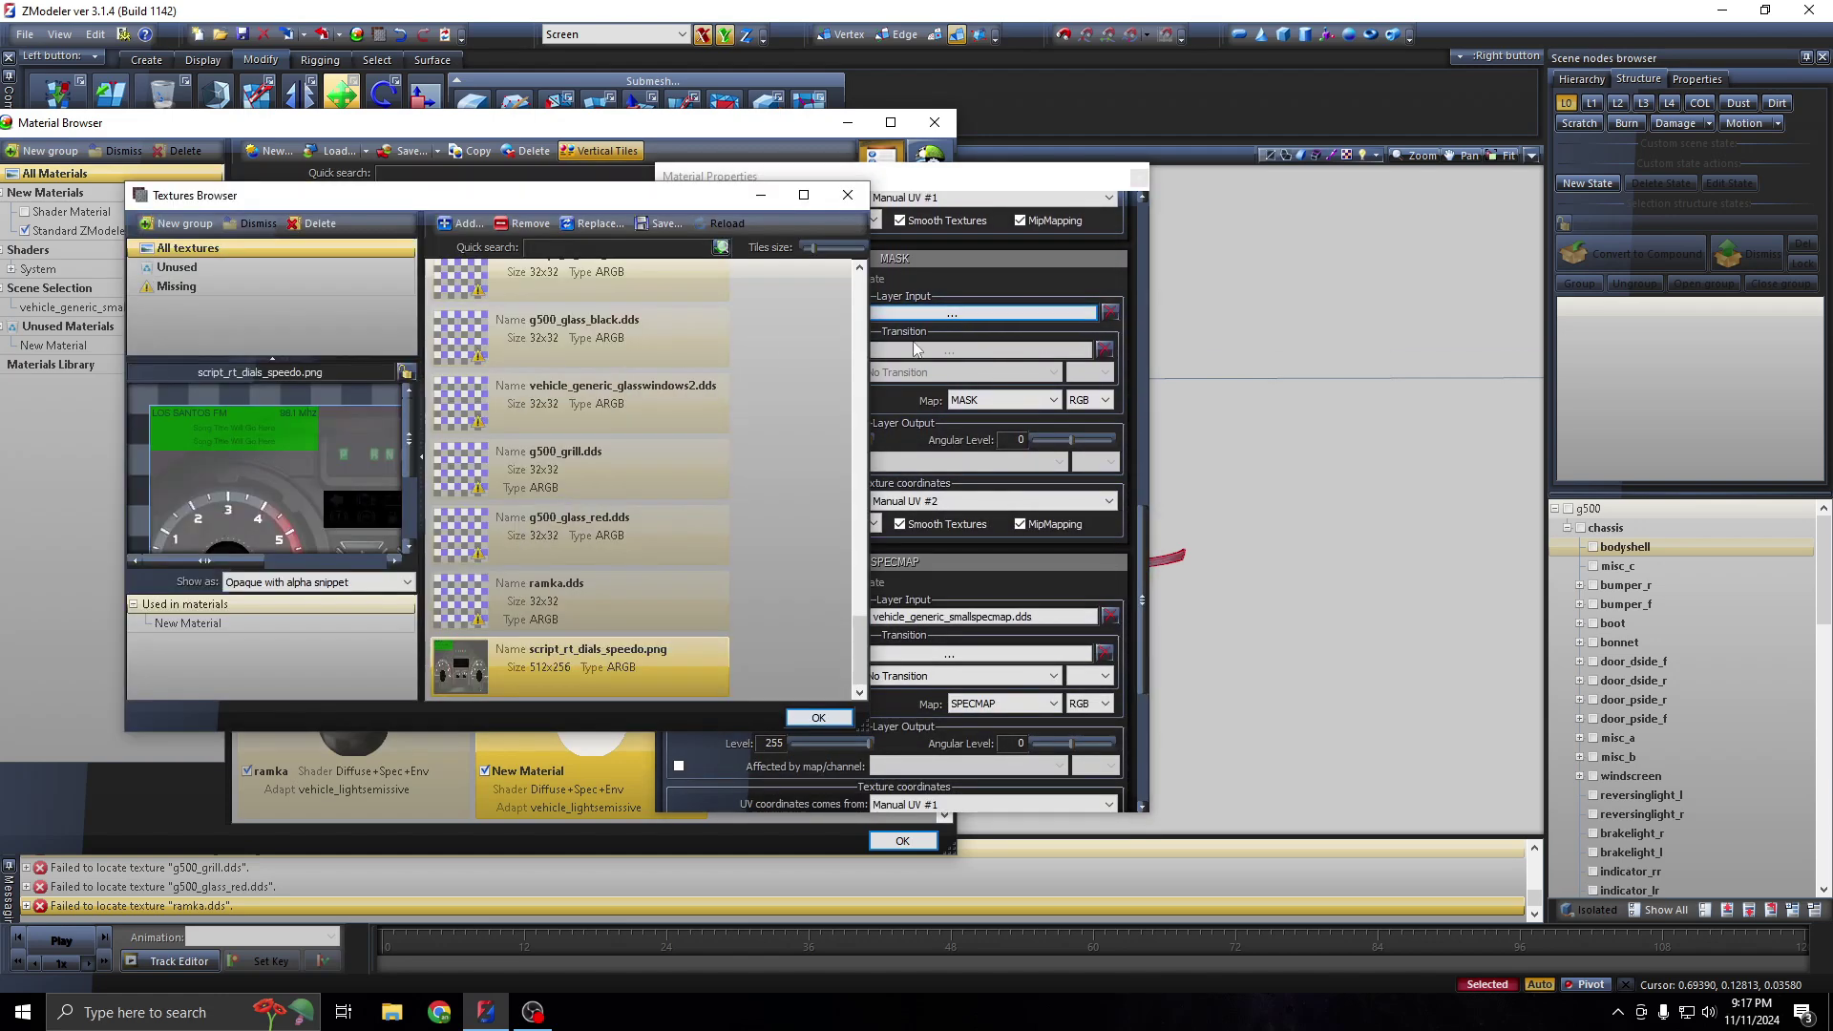
{"action": "left_click", "coordinate": [439, 225]}
{"action": "left_click", "coordinate": [291, 456]}
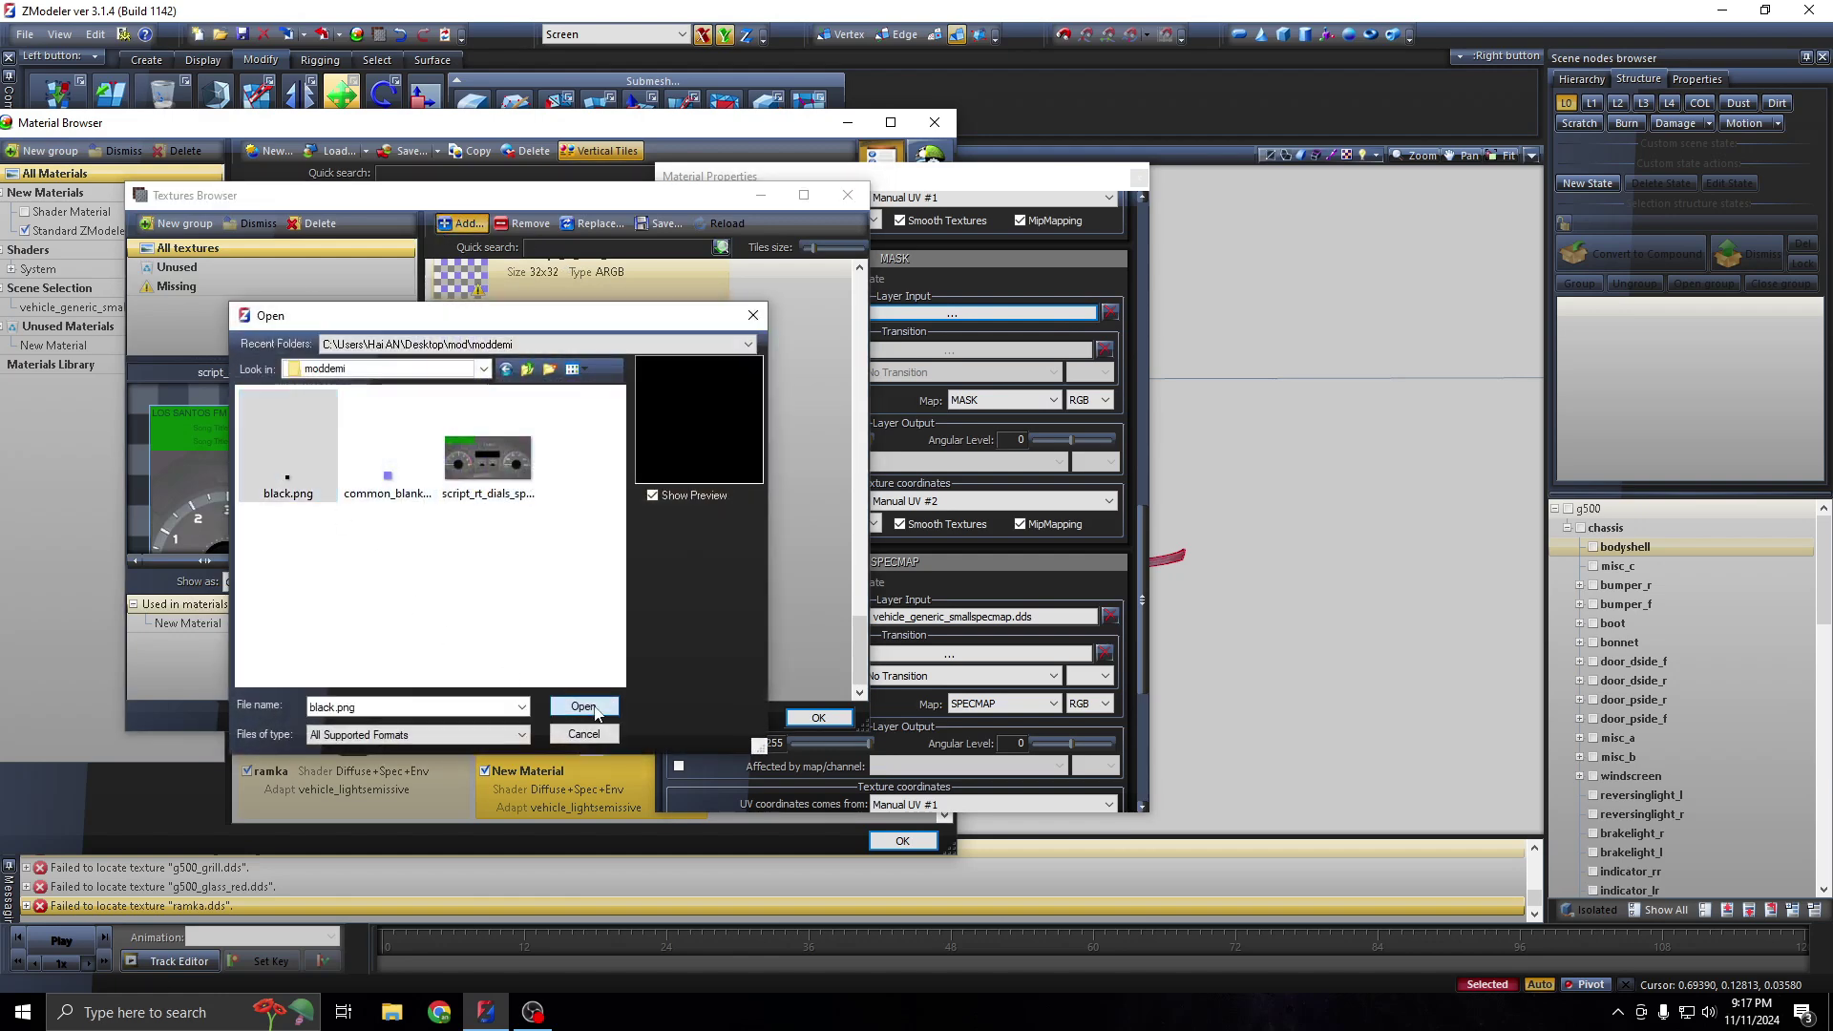
{"action": "left_click", "coordinate": [583, 706]}
{"action": "left_click", "coordinate": [819, 716]}
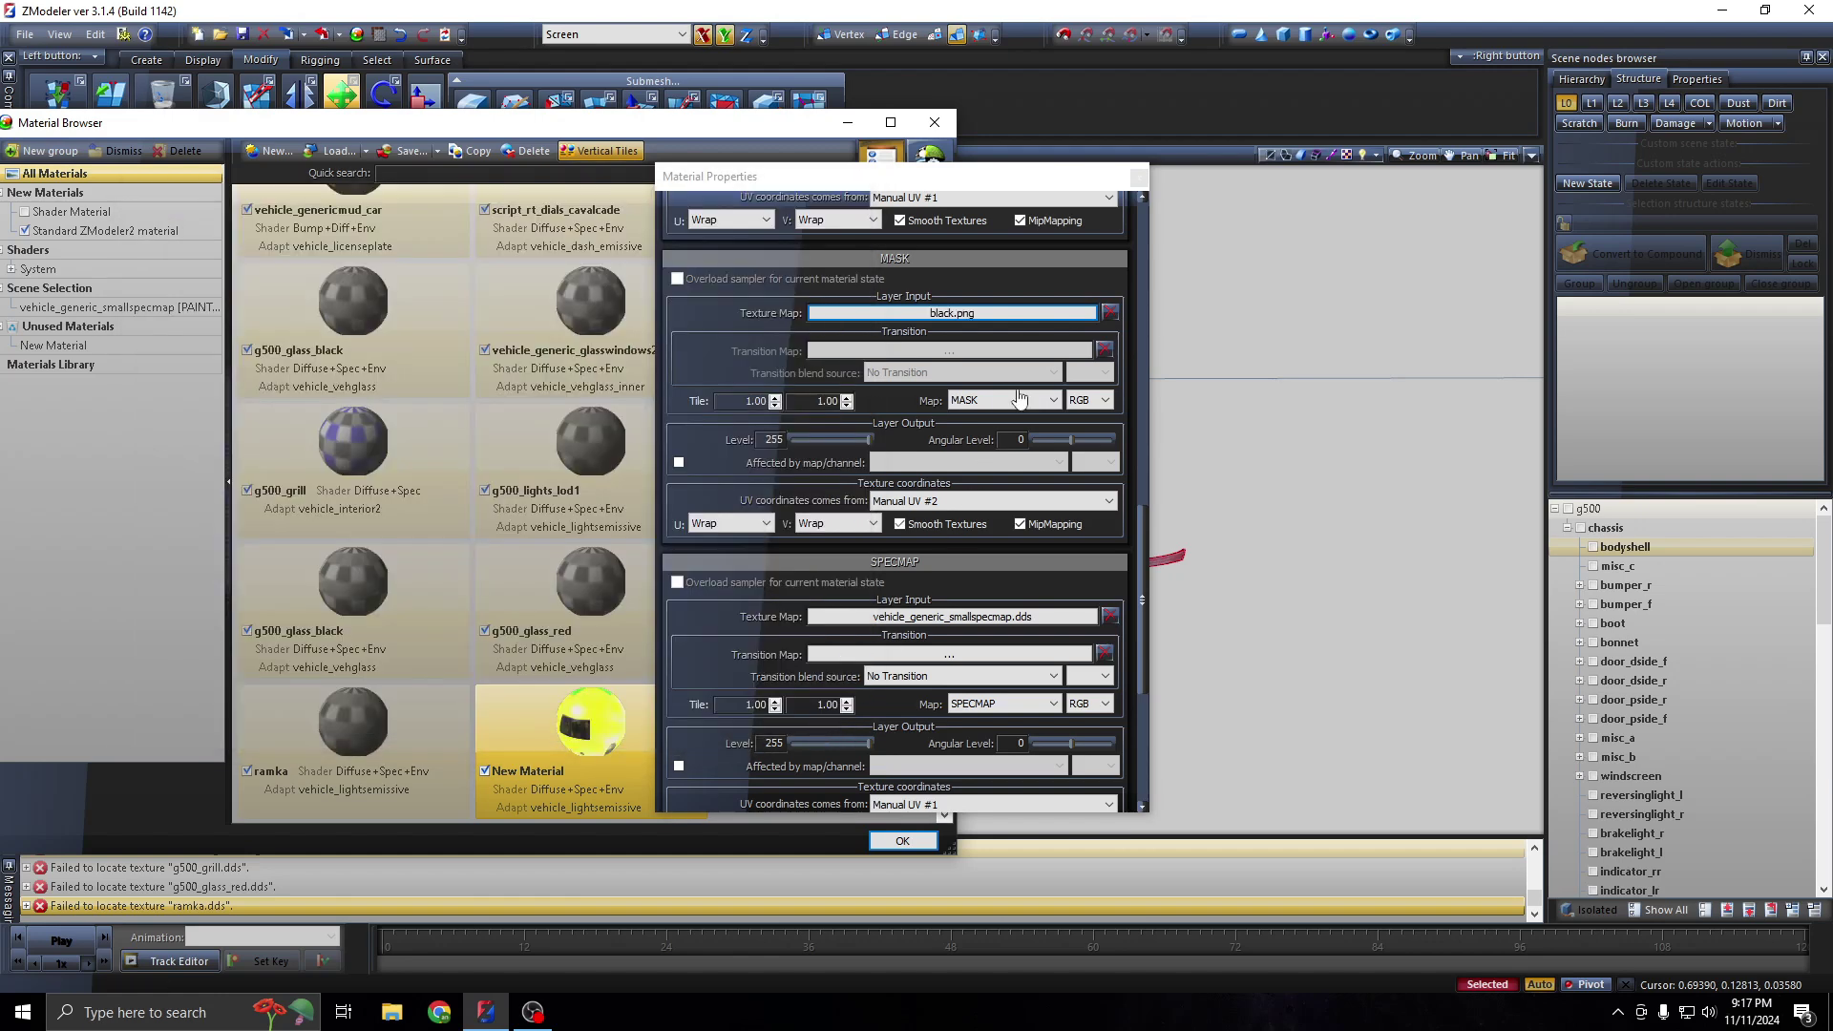
Assign common_blank_normal.png as the SPECMAP texture and confirm the material properties
{"action": "scroll", "coordinate": [1142, 524], "scroll_direction": "down", "scroll_amount": 3}
{"action": "scroll", "coordinate": [1142, 524], "scroll_direction": "down", "scroll_amount": 1}
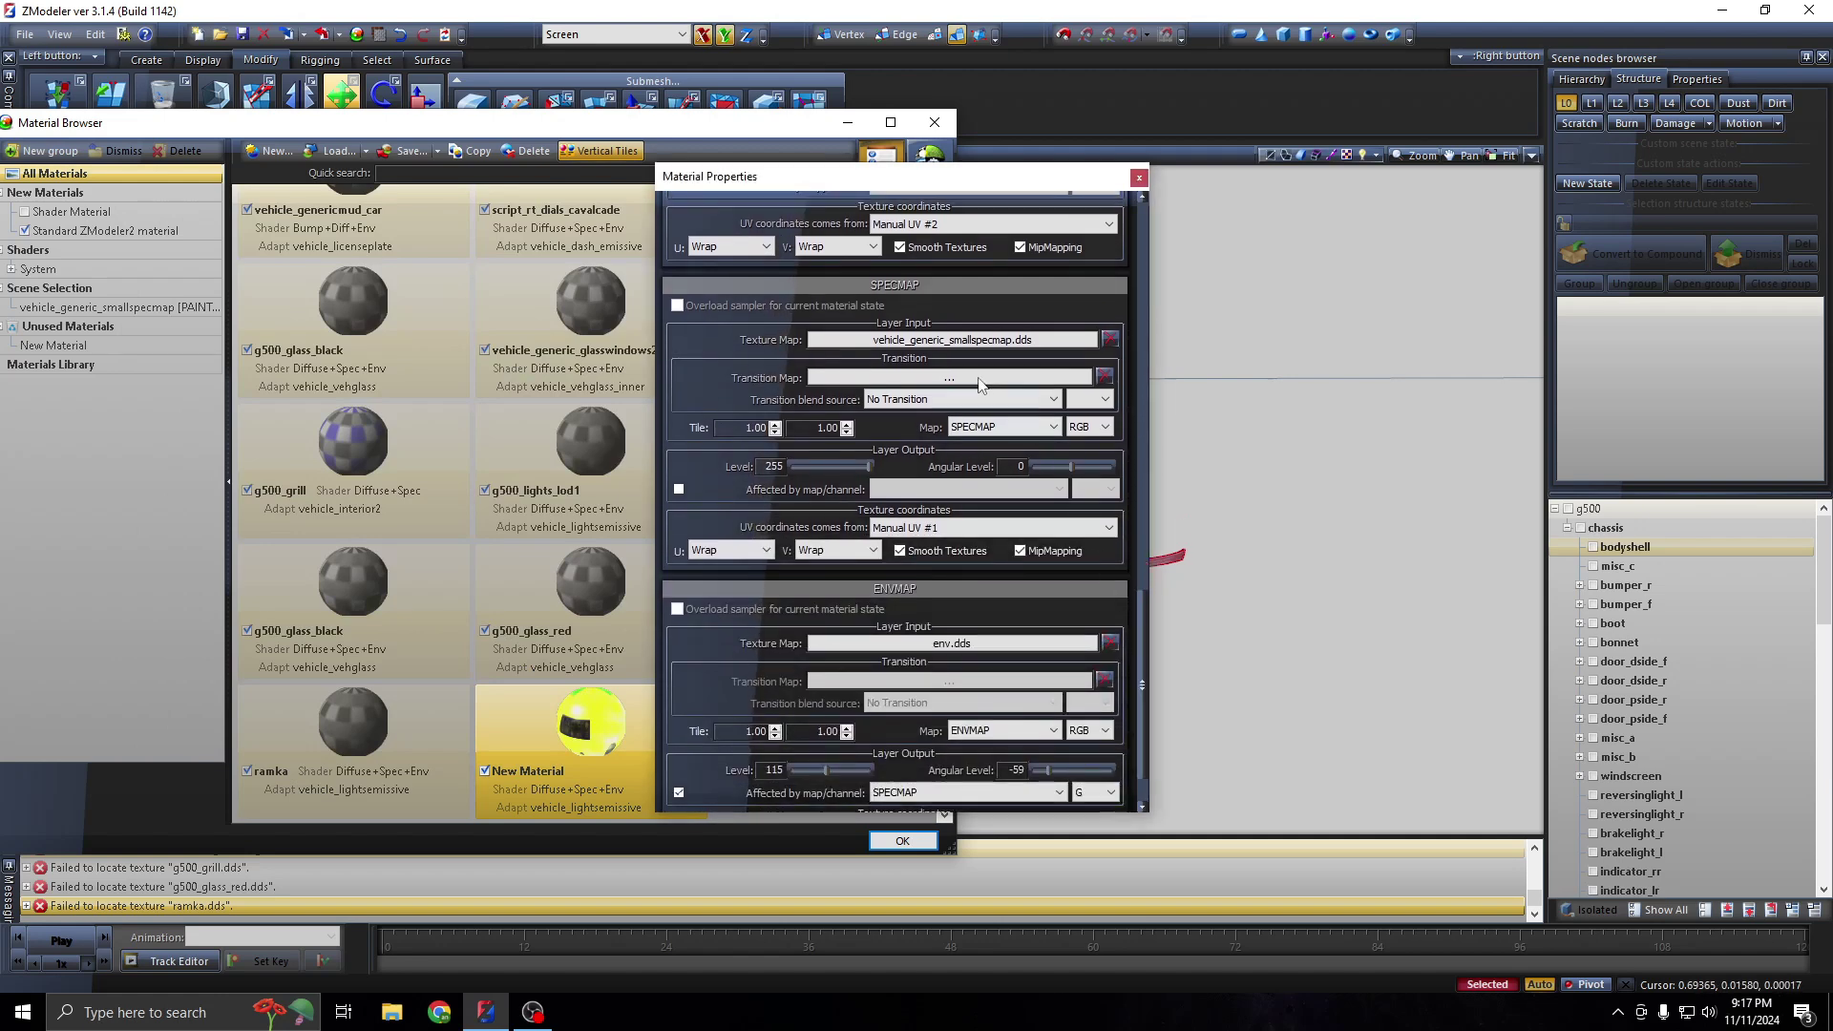
{"action": "left_click", "coordinate": [1110, 338]}
{"action": "left_click", "coordinate": [464, 224]}
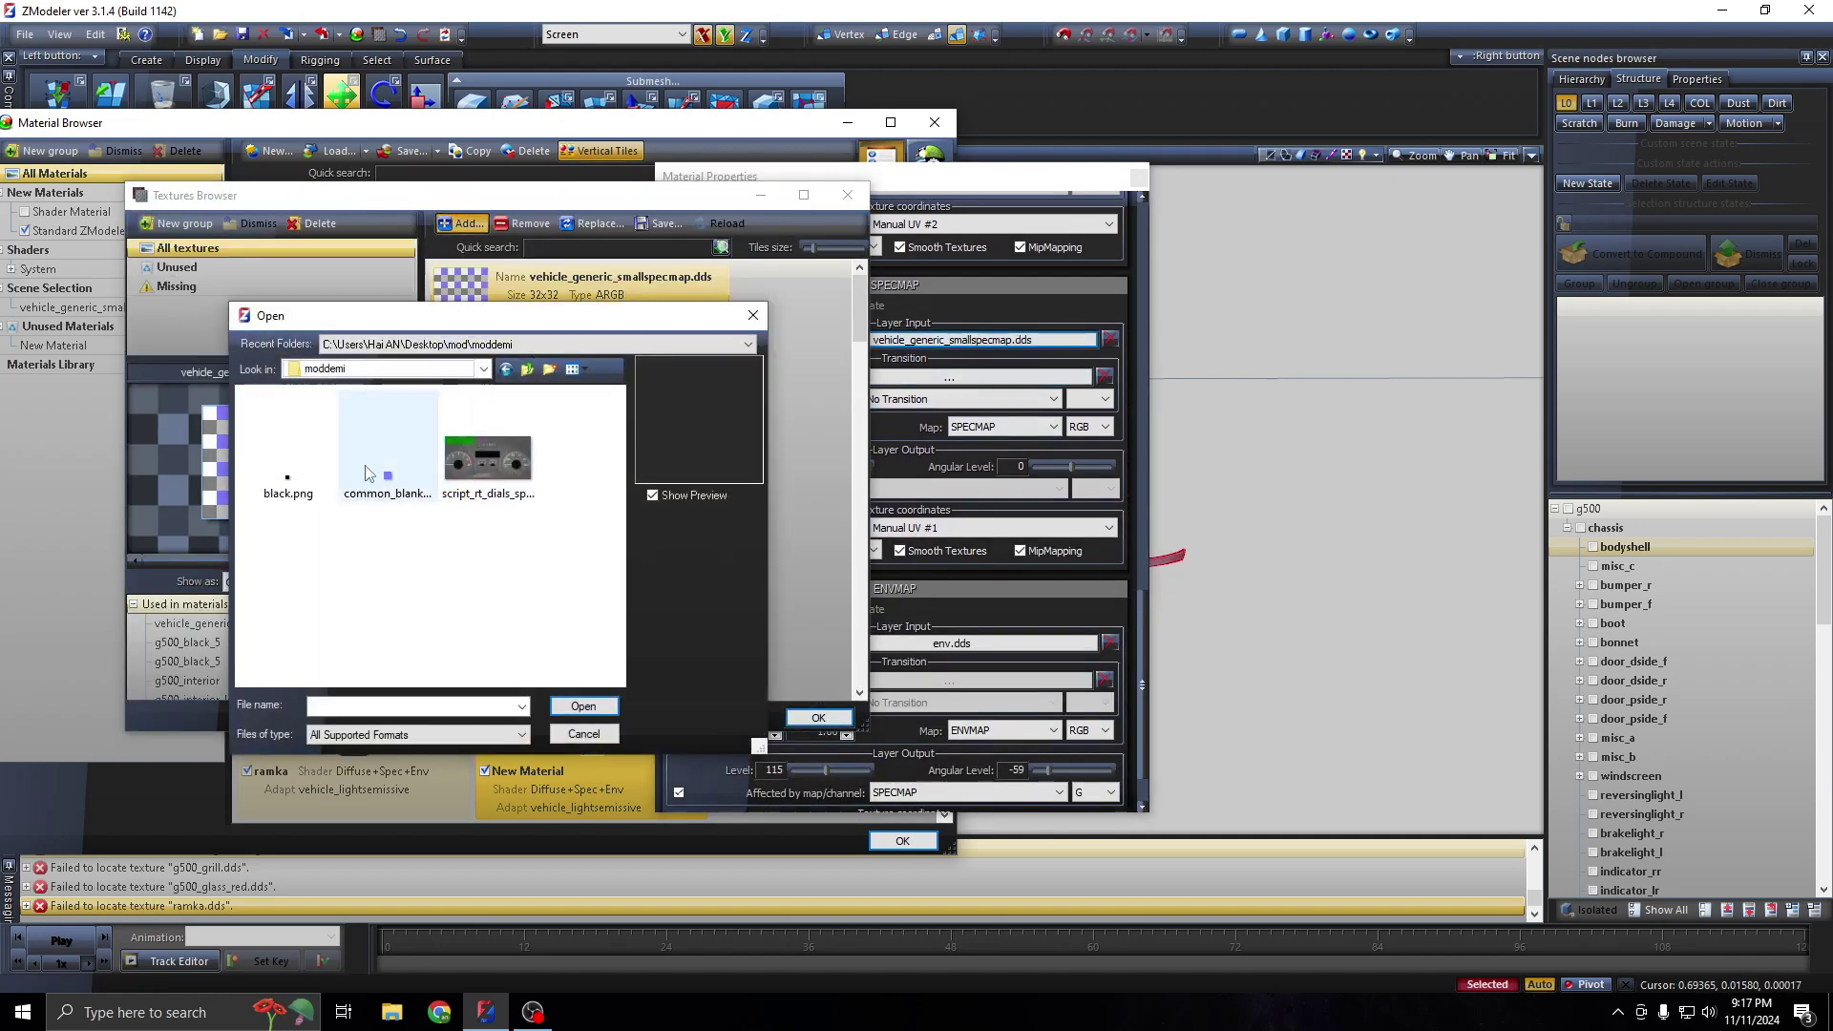
{"action": "left_click", "coordinate": [402, 494]}
{"action": "left_click", "coordinate": [551, 704]}
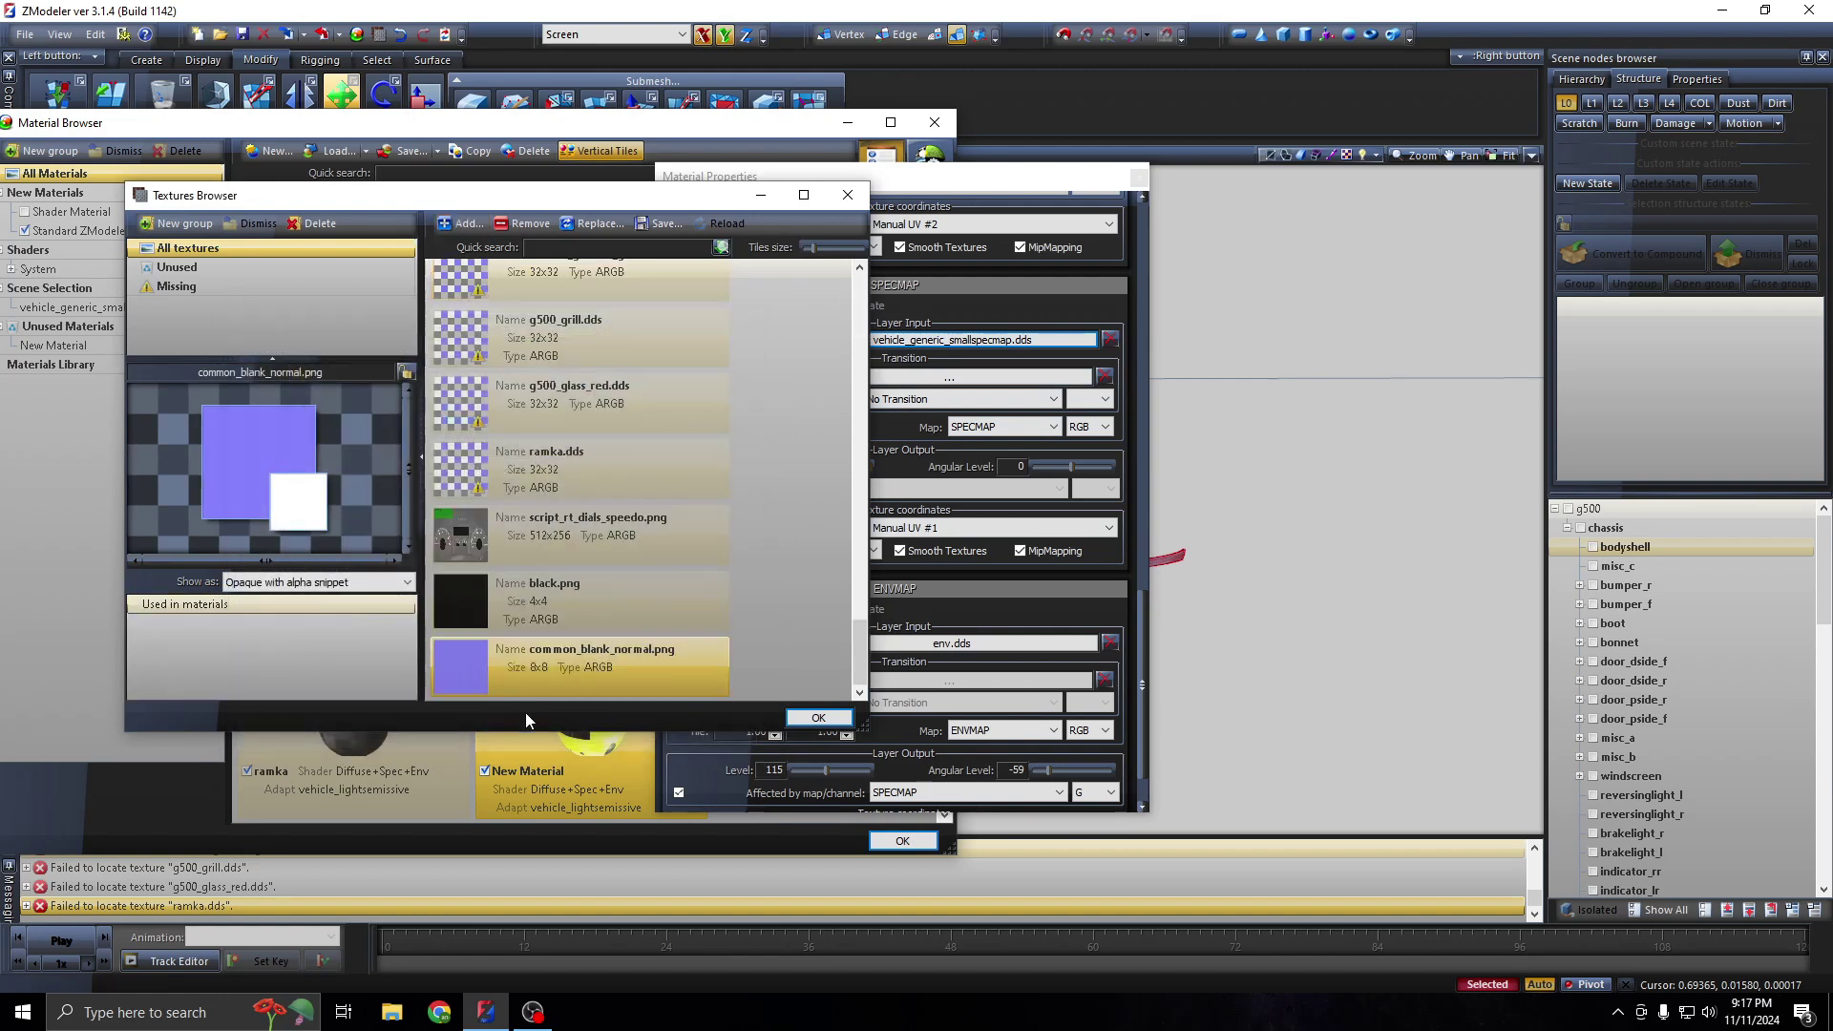
{"action": "left_click", "coordinate": [816, 716]}
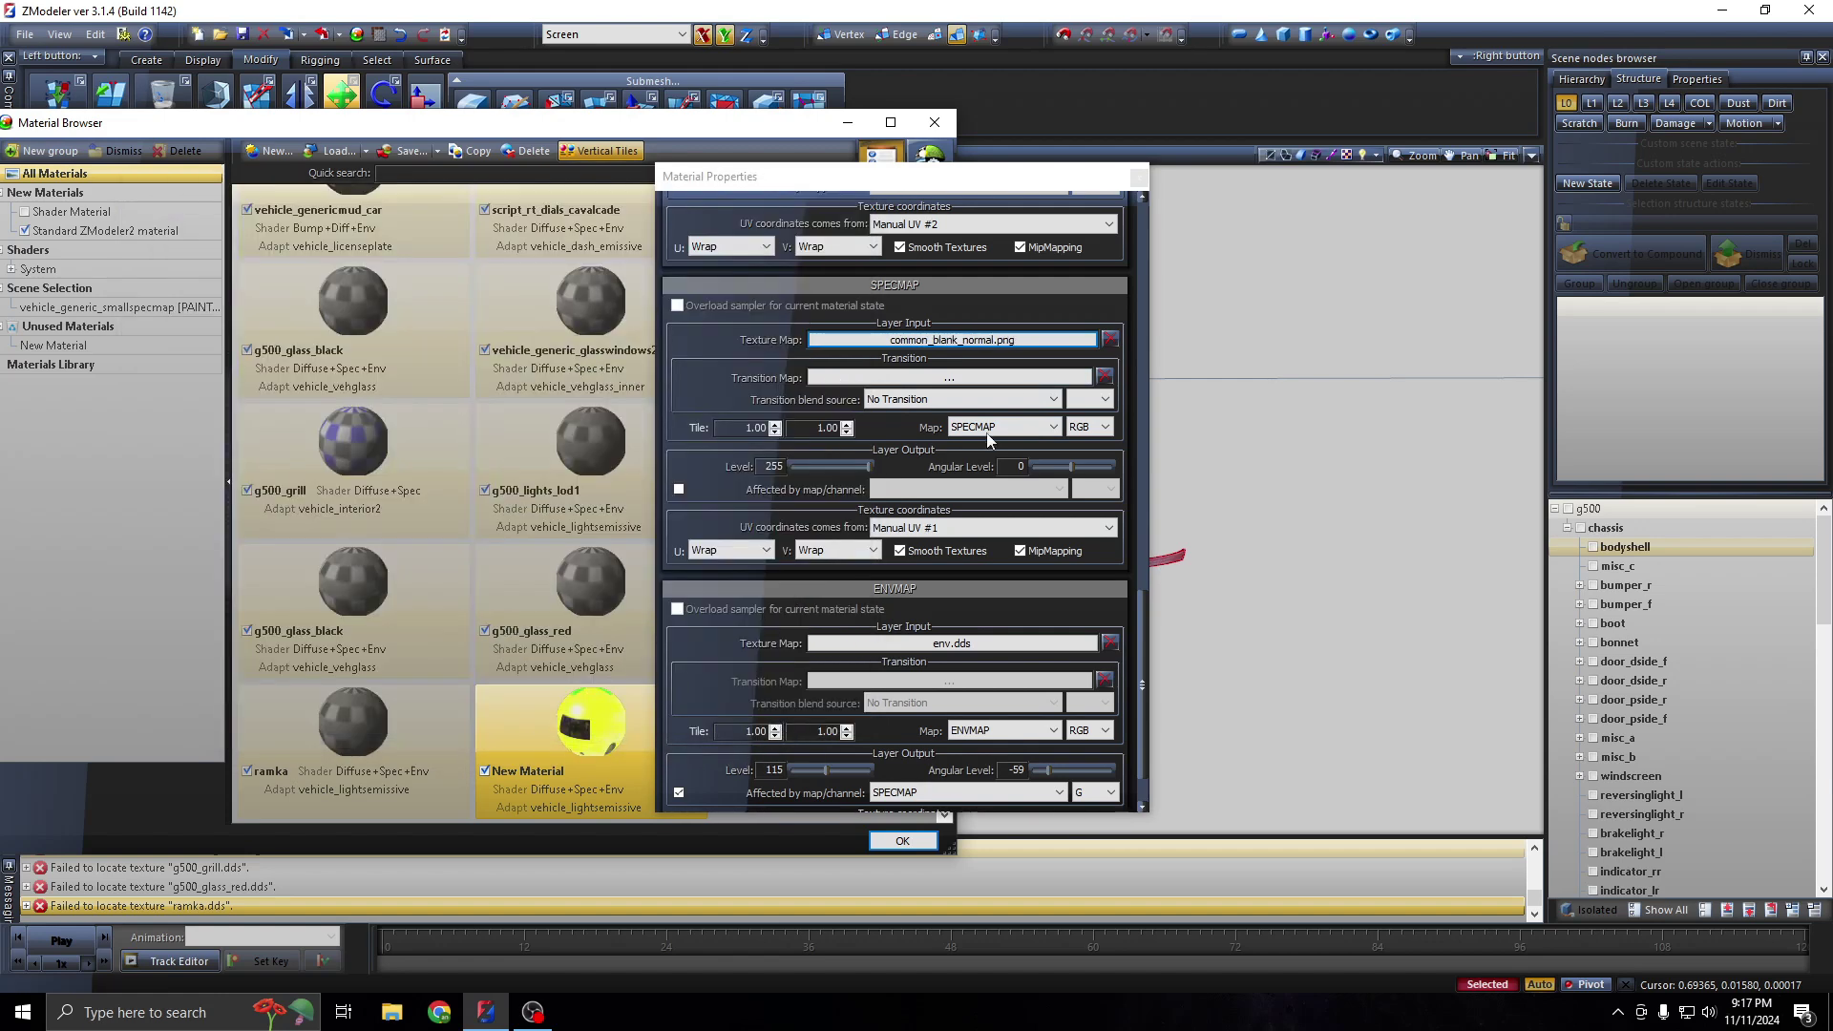
{"action": "left_click", "coordinate": [1138, 180]}
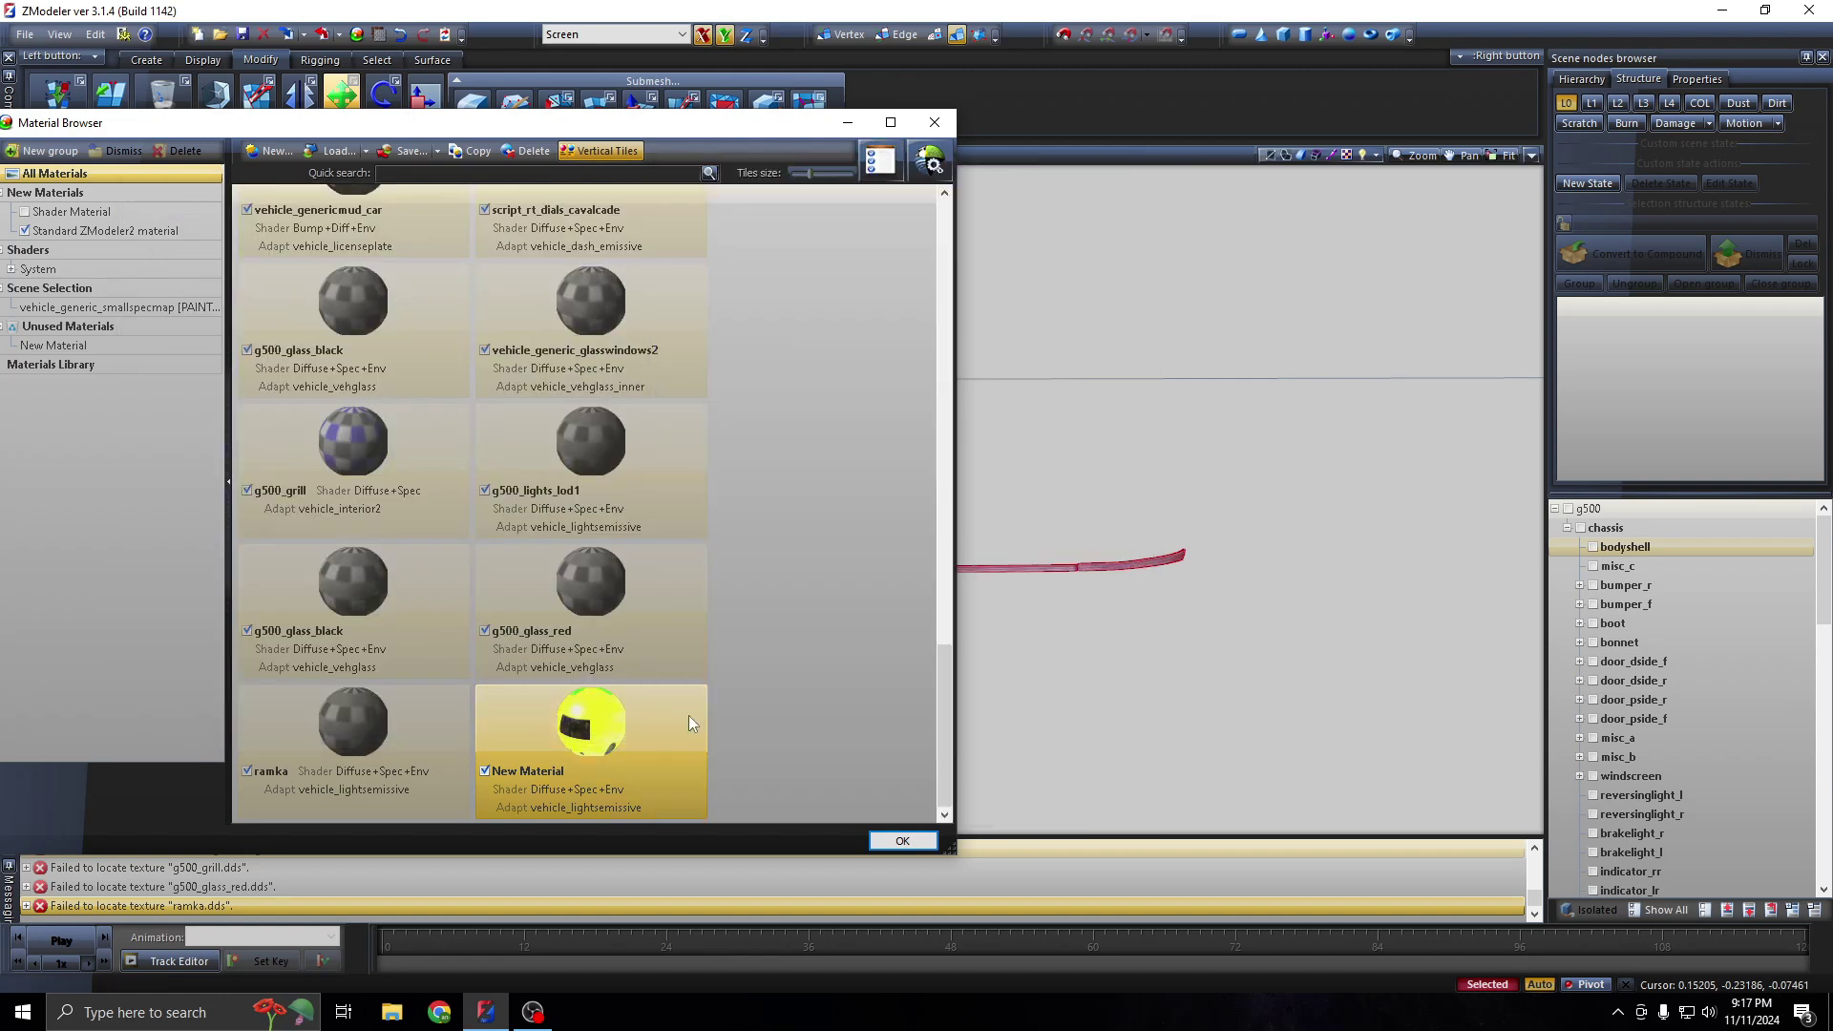
Rename the New Material to script_rt_dials_speedo
{"action": "double_click", "coordinate": [547, 771]}
{"action": "type", "text": "script_rt_dials_speedo"}
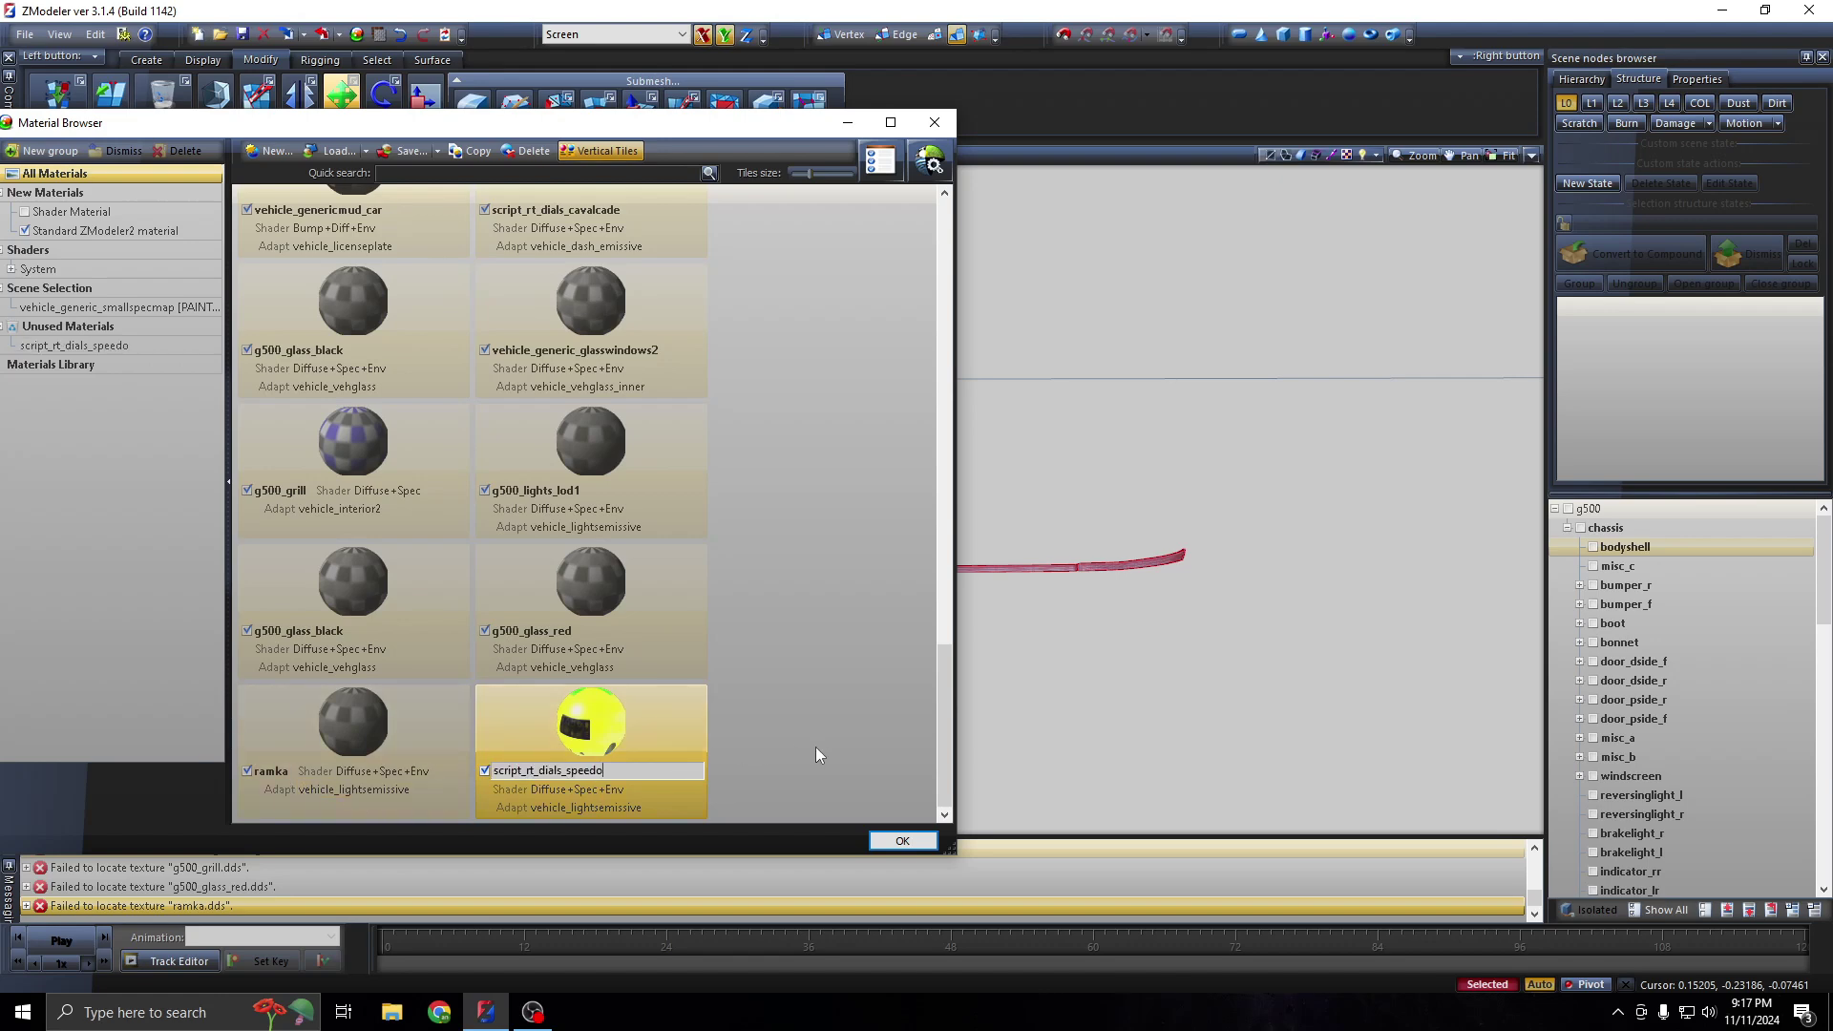
{"action": "key", "text": "Return"}
Drag script_rt_dials_speedo from Unused Materials onto the selected dials mesh in Scene Selection
{"action": "left_click_drag", "start_coordinate": [614, 744], "coordinate": [609, 500]}
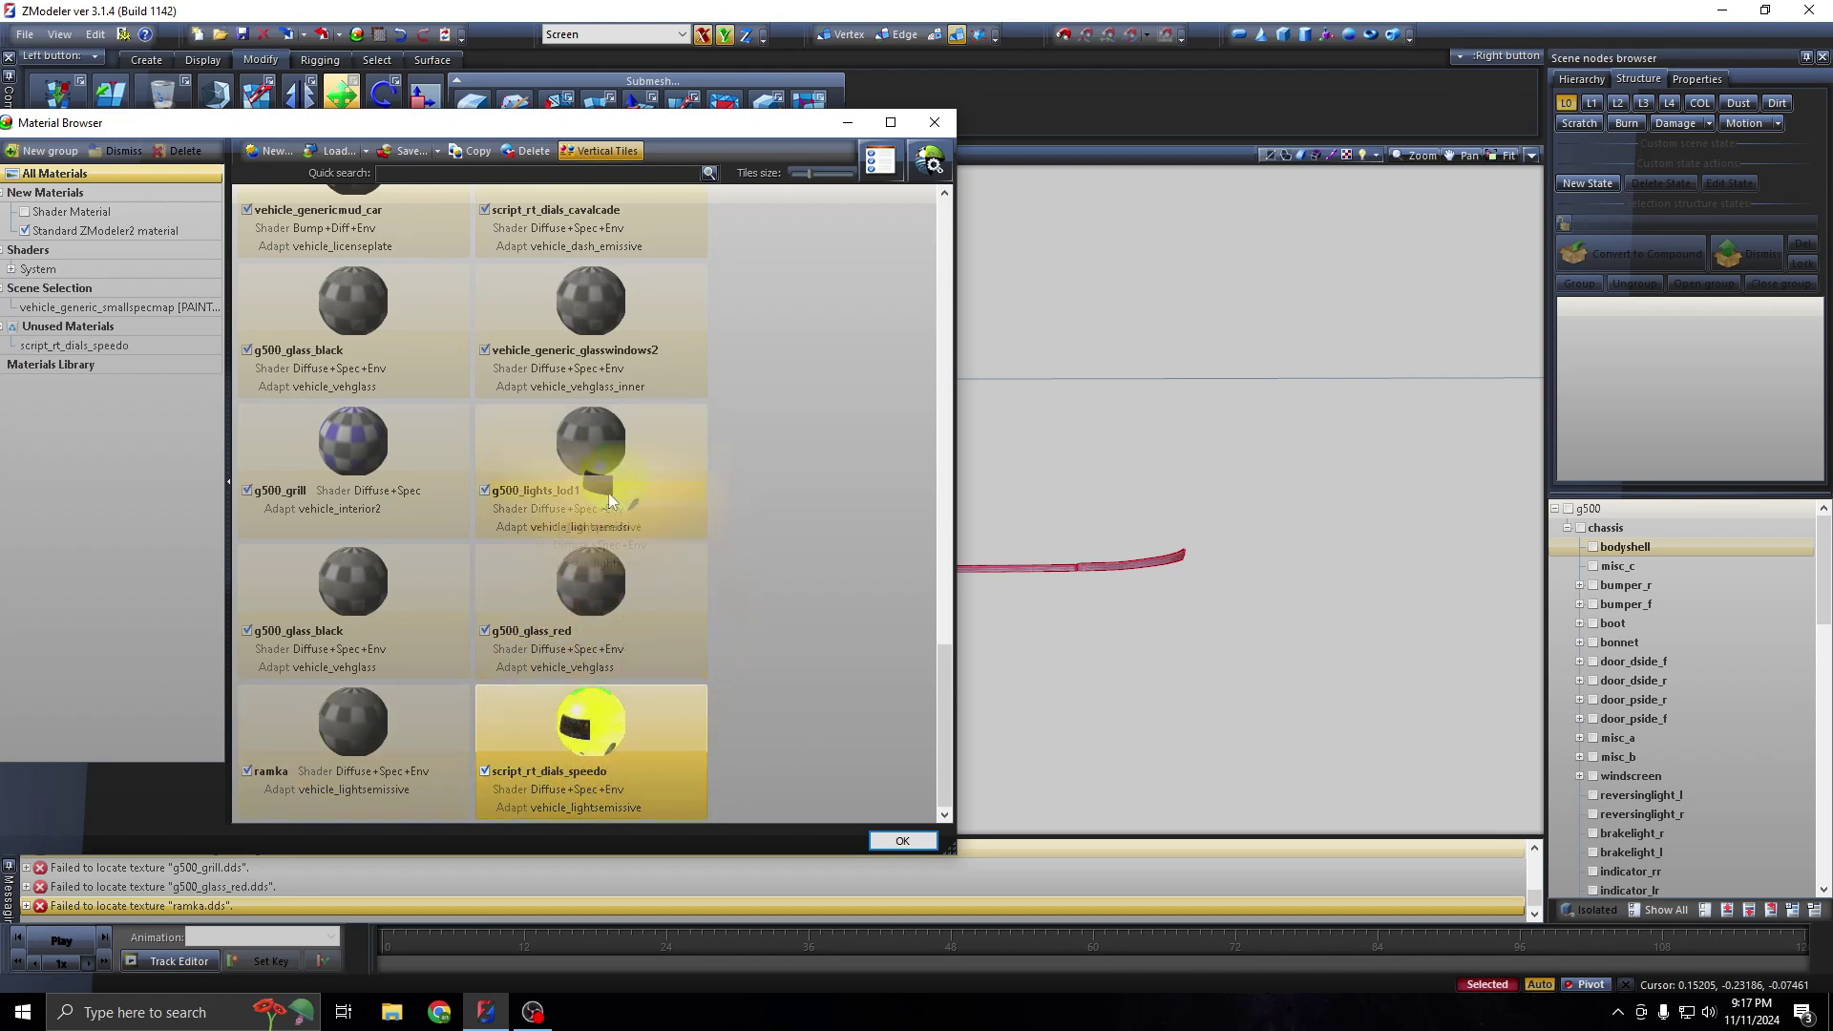
{"action": "scroll", "coordinate": [611, 468], "scroll_direction": "up", "scroll_amount": 5}
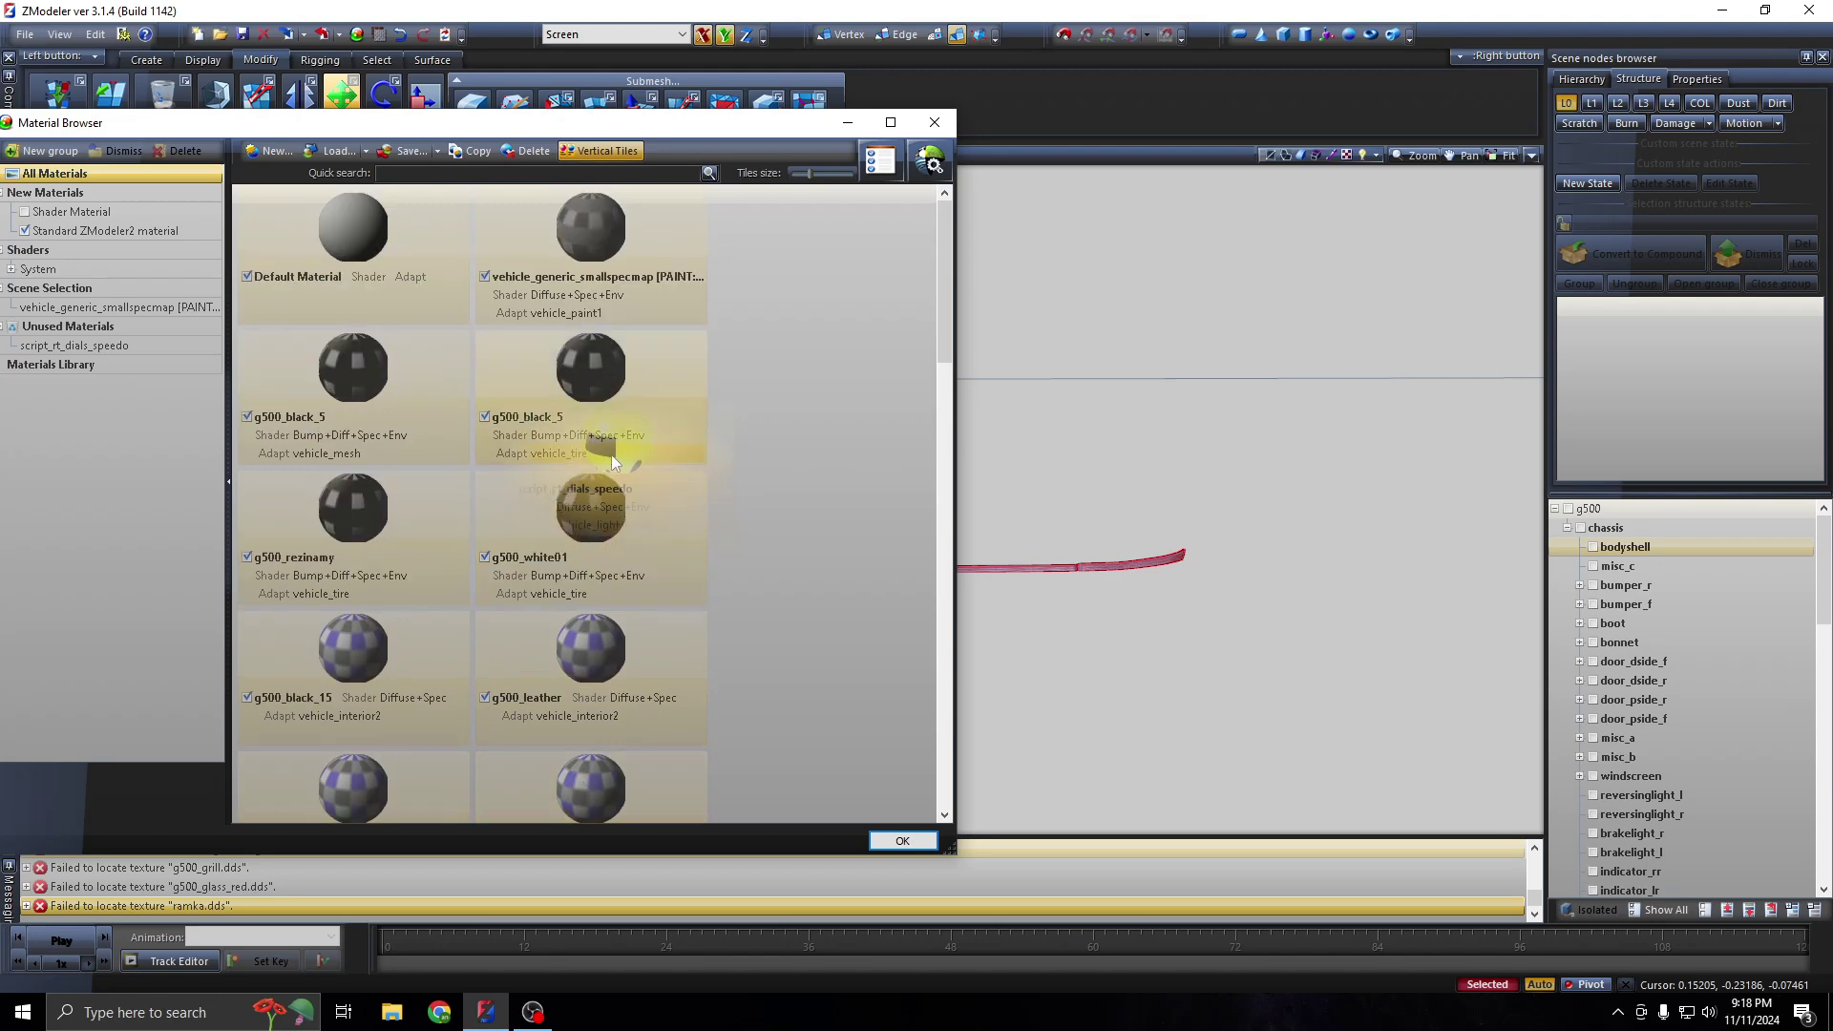
{"action": "left_click_drag", "start_coordinate": [622, 478], "coordinate": [468, 271]}
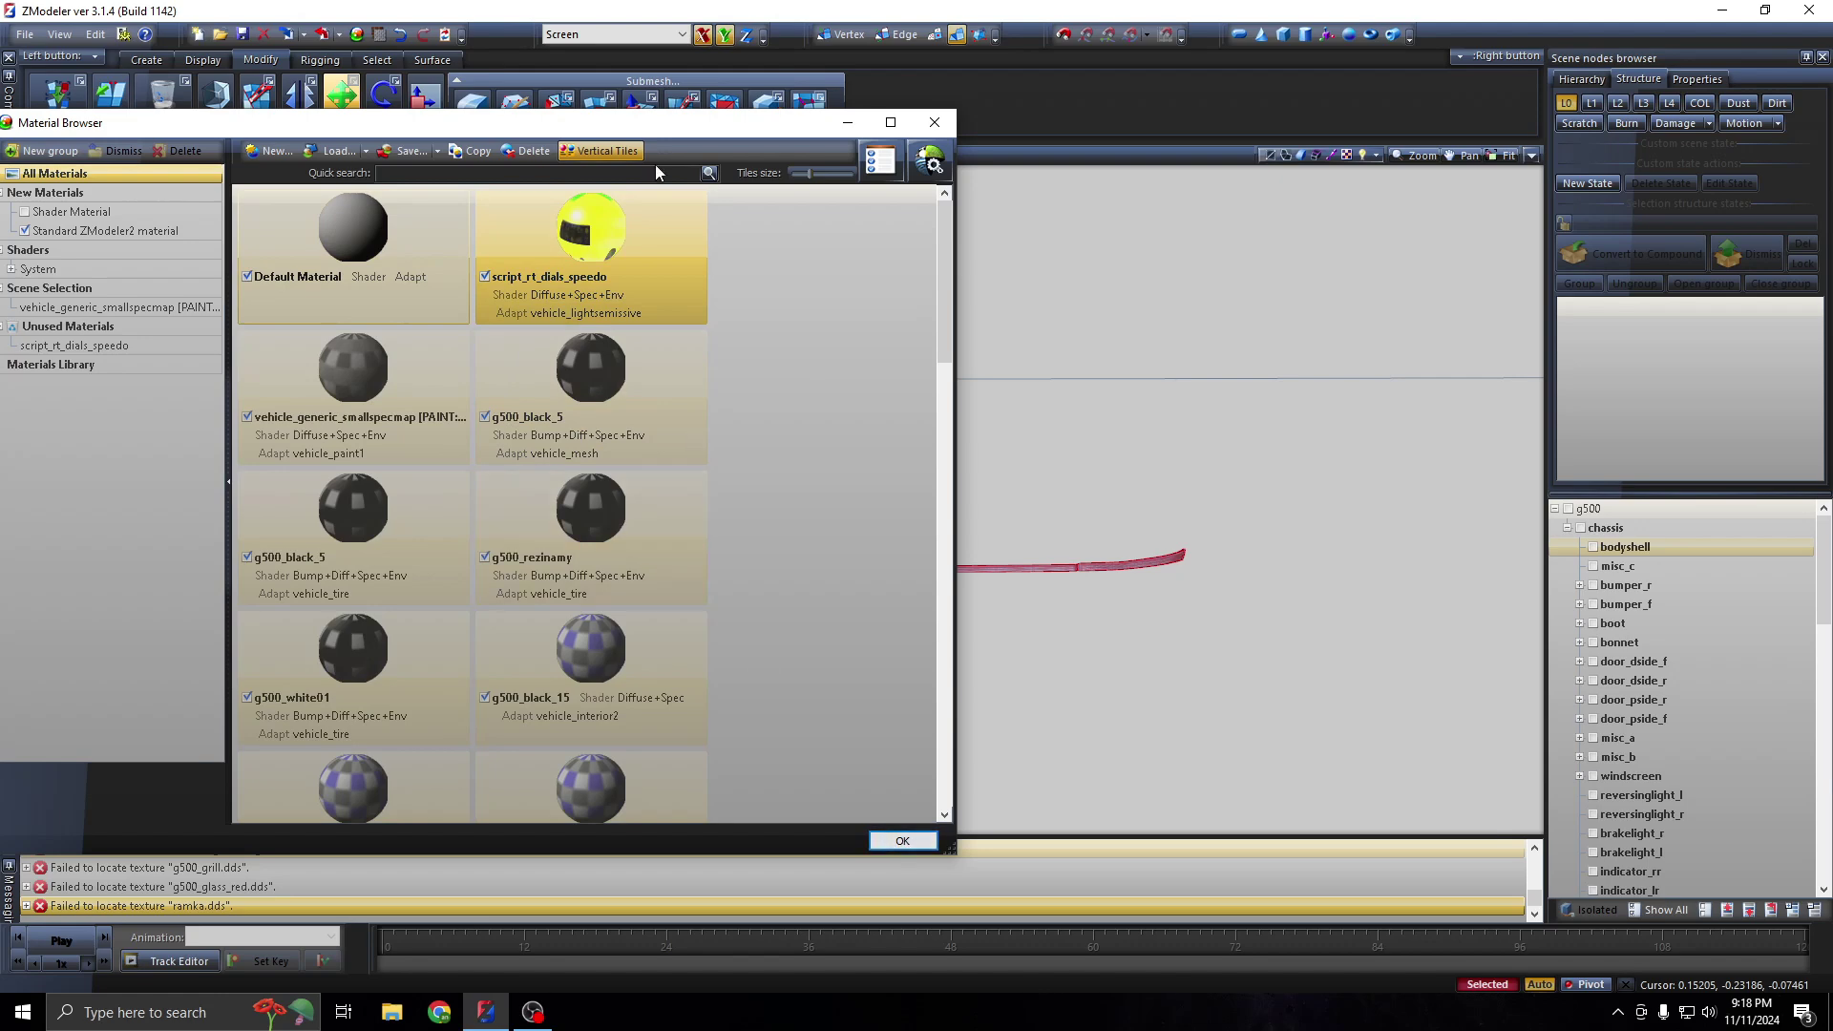
{"action": "left_click_drag", "start_coordinate": [591, 130], "coordinate": [697, 107]}
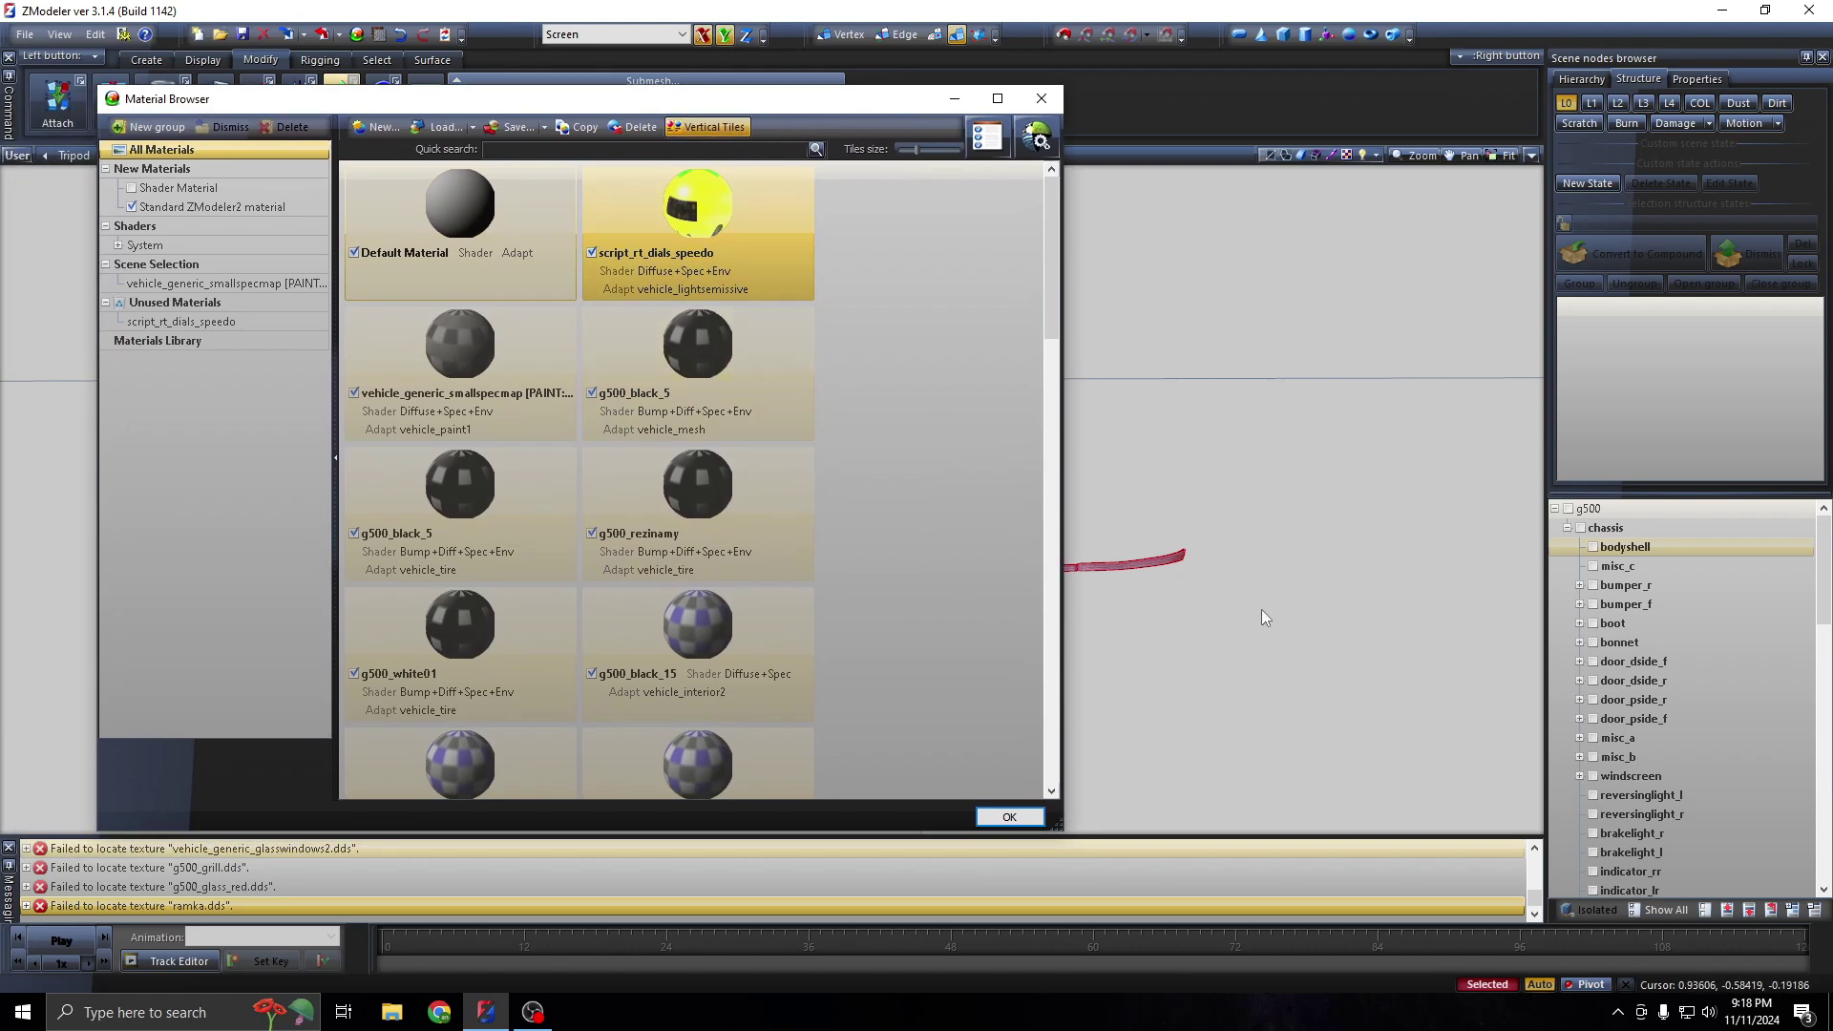
{"action": "scroll", "coordinate": [1680, 744], "scroll_direction": "down", "scroll_amount": 5}
{"action": "scroll", "coordinate": [1706, 774], "scroll_direction": "down", "scroll_amount": 5}
{"action": "scroll", "coordinate": [1706, 774], "scroll_direction": "down", "scroll_amount": 1}
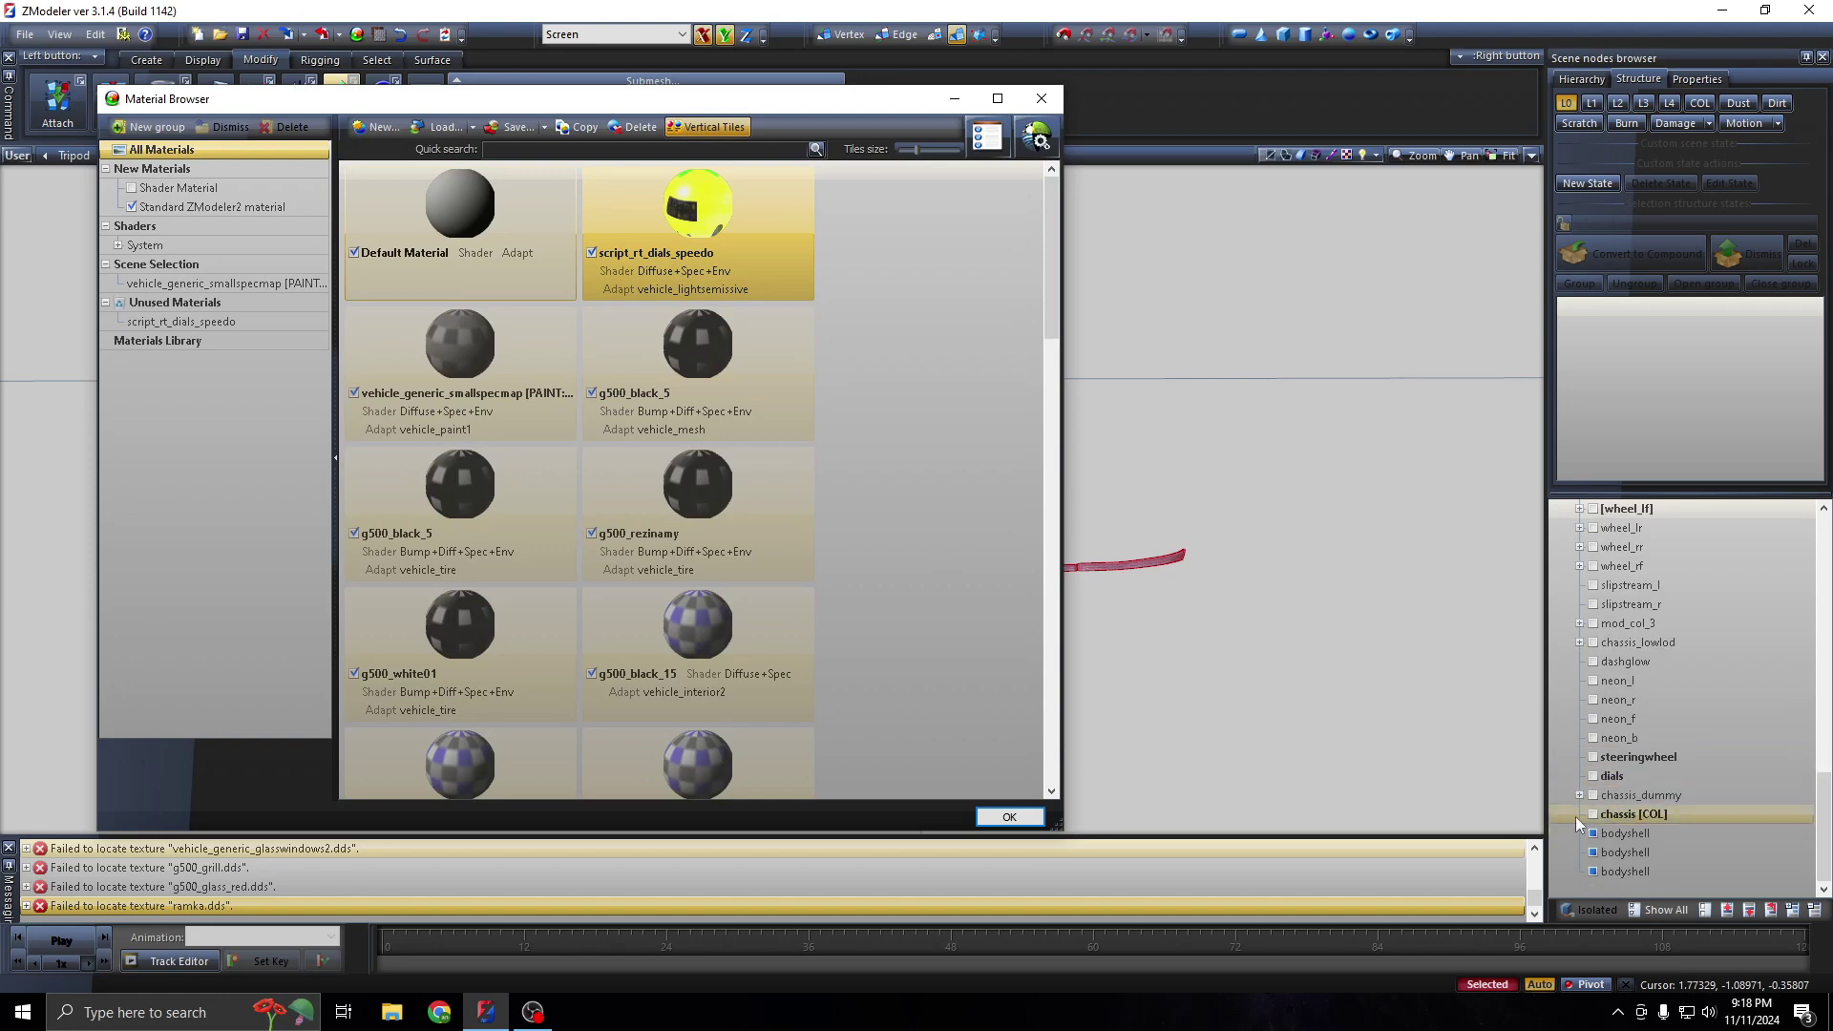
{"action": "left_click_drag", "start_coordinate": [417, 272], "coordinate": [164, 270]}
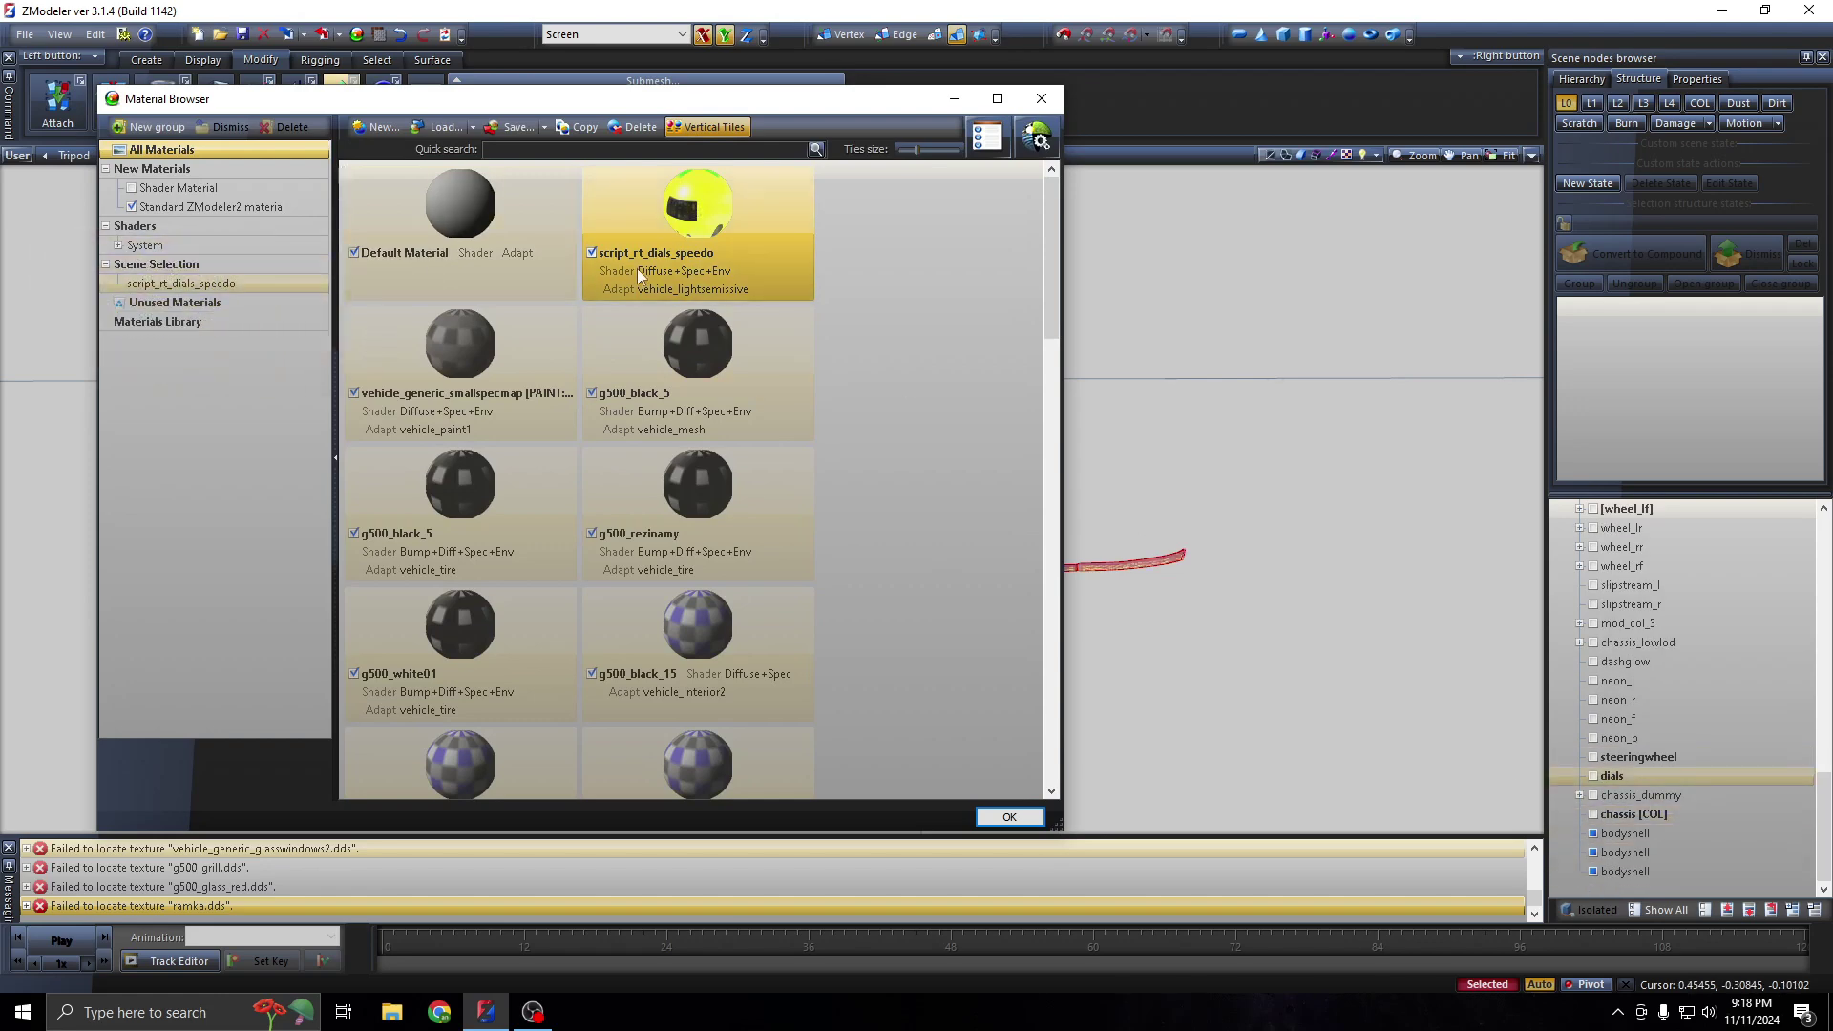
{"action": "left_click_drag", "start_coordinate": [638, 268], "coordinate": [163, 265]}
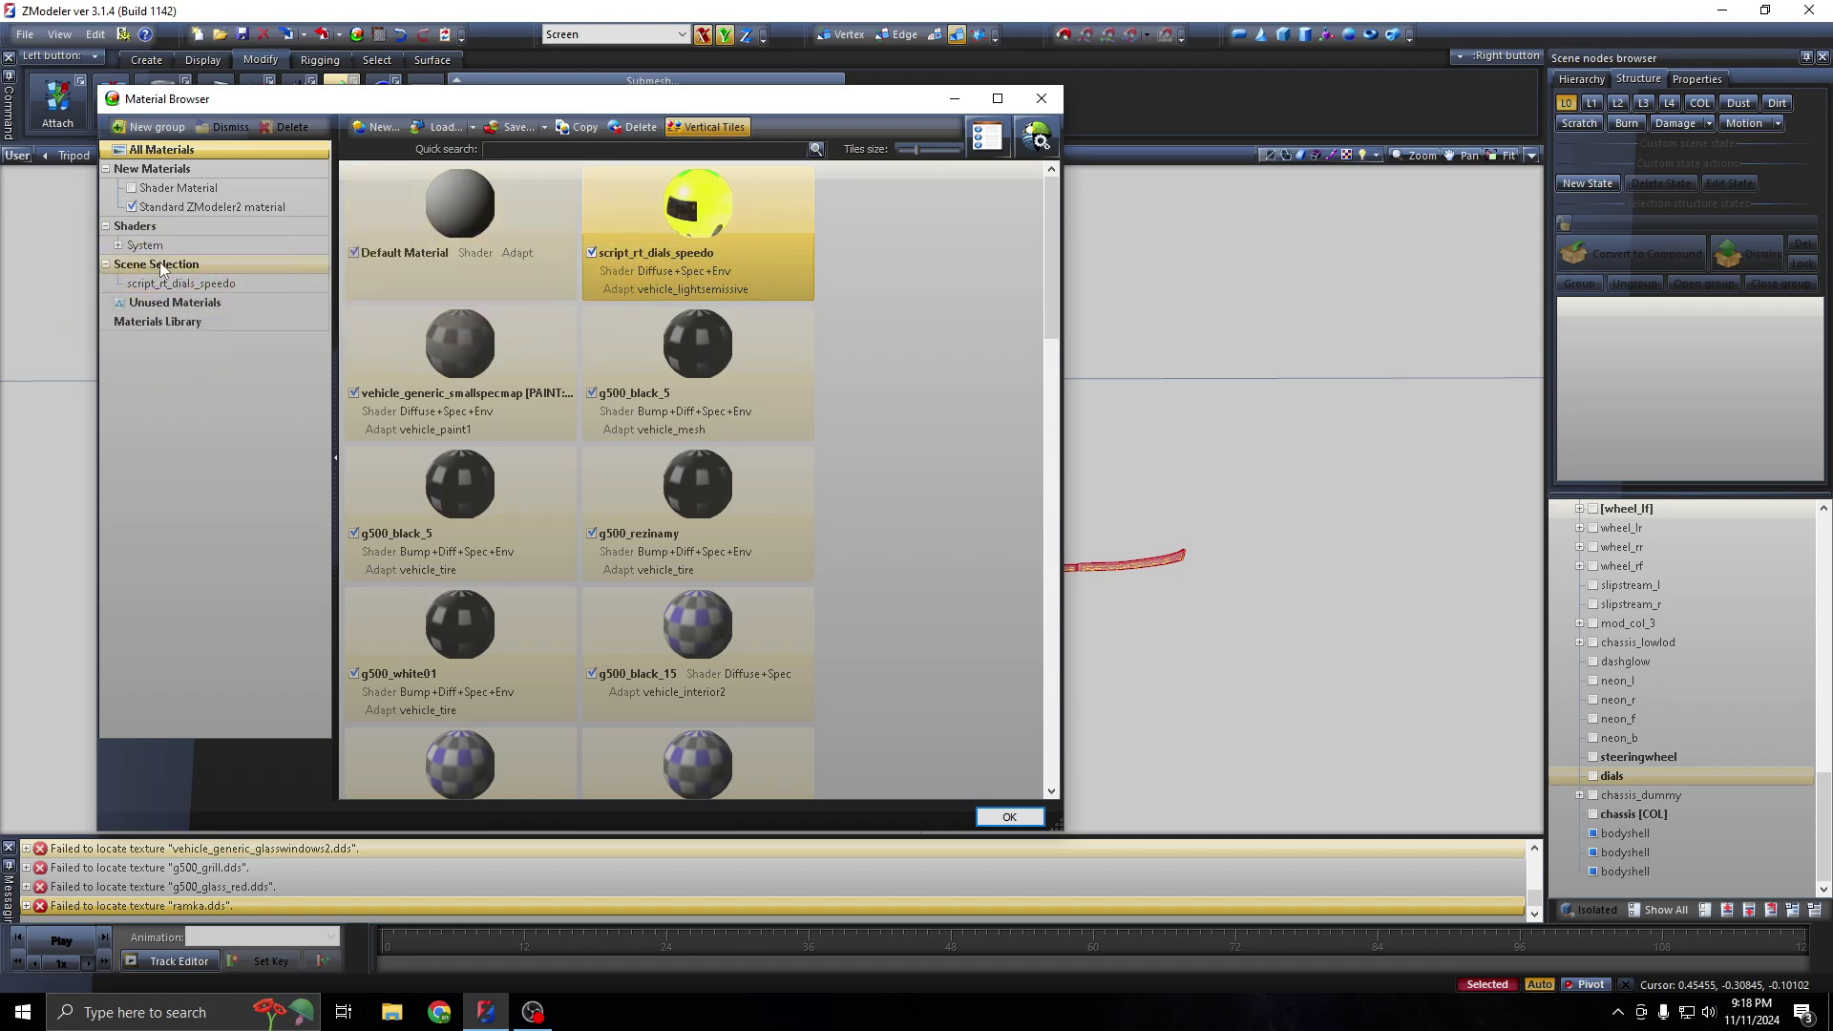
Close the material browser and switch to the Surface tools with a four-viewport layout
{"action": "left_click", "coordinate": [1008, 816]}
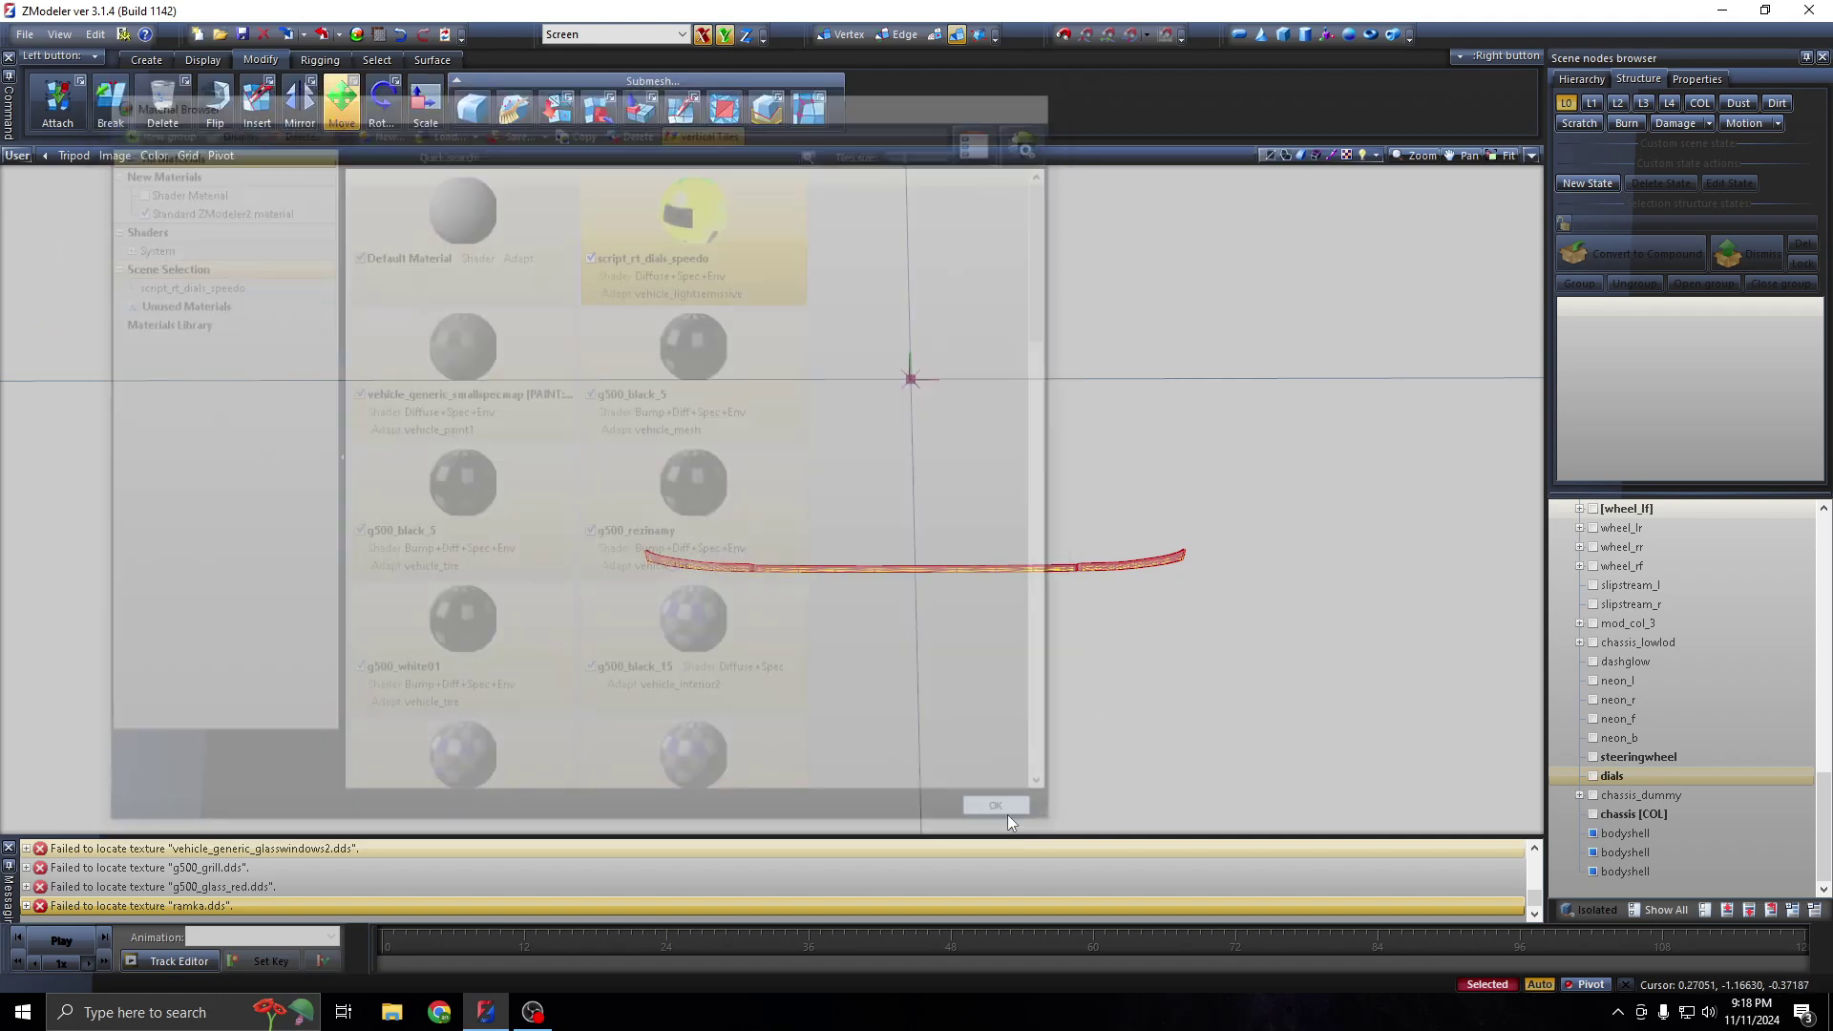
{"action": "scroll", "coordinate": [872, 582], "scroll_direction": "down", "scroll_amount": 1}
{"action": "scroll", "coordinate": [908, 586], "scroll_direction": "up", "scroll_amount": 3}
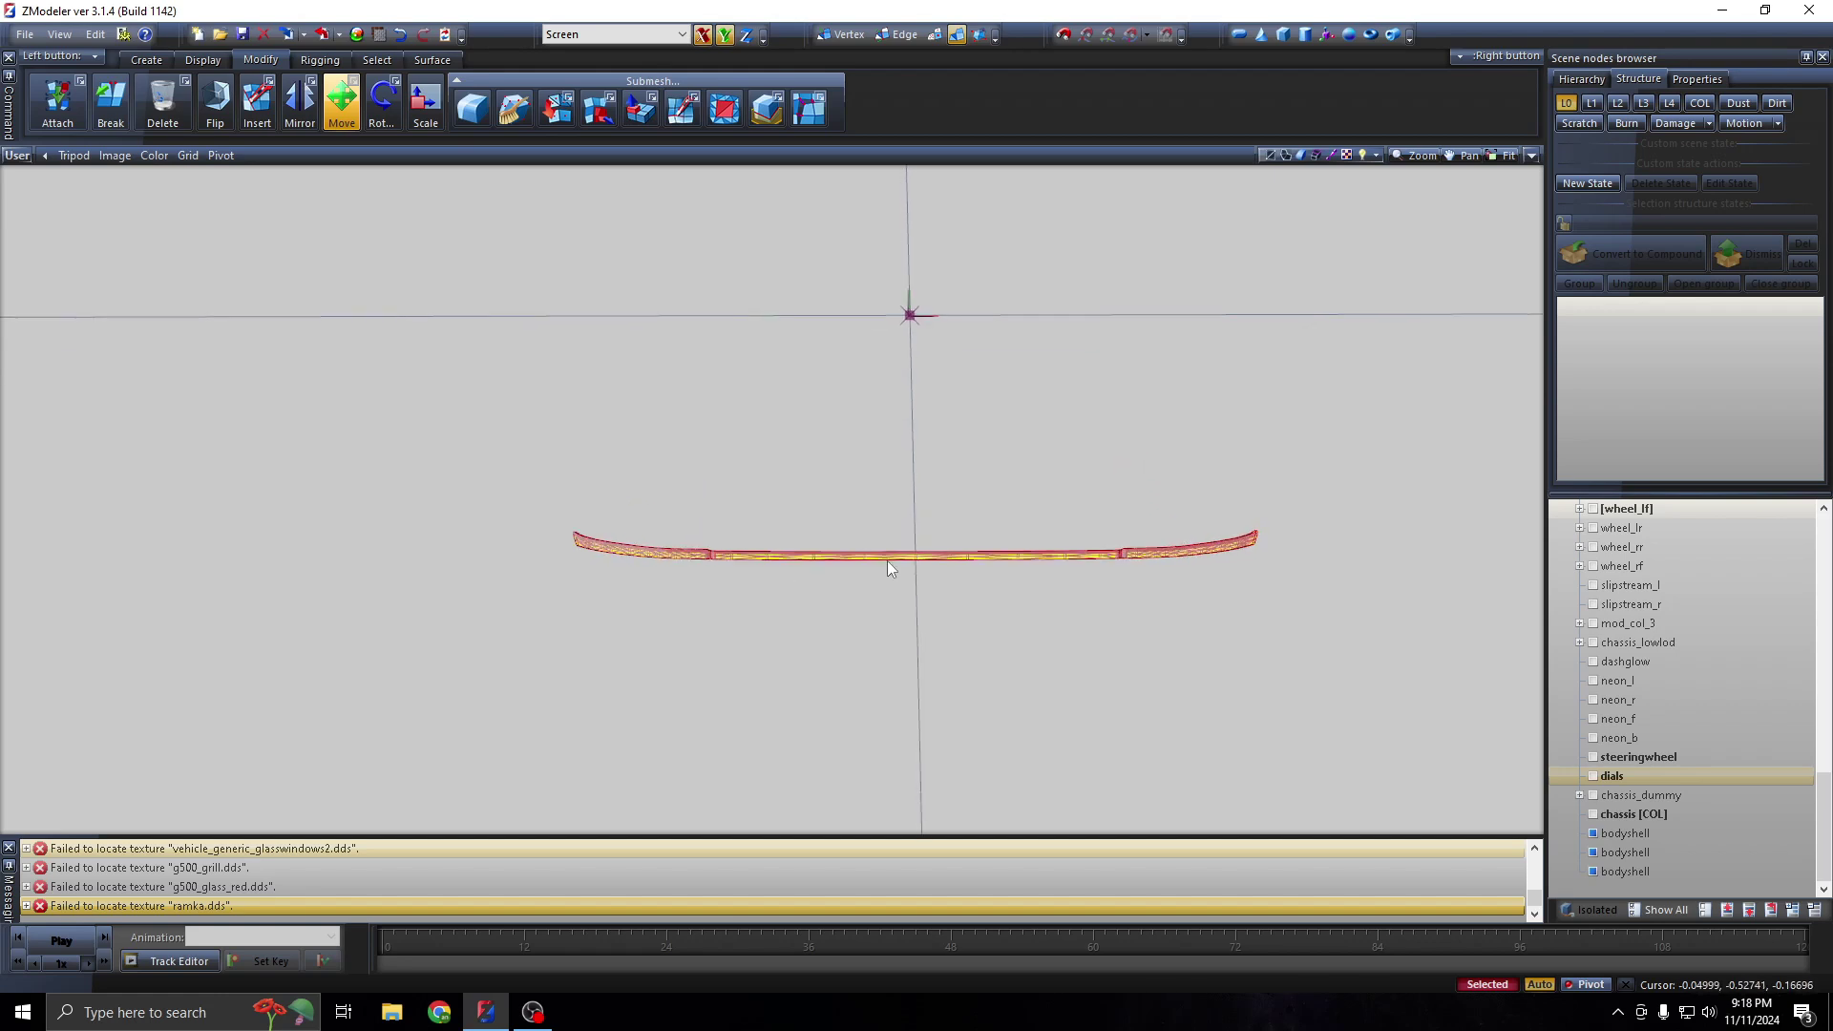
{"action": "scroll", "coordinate": [477, 345], "scroll_direction": "down", "scroll_amount": 1}
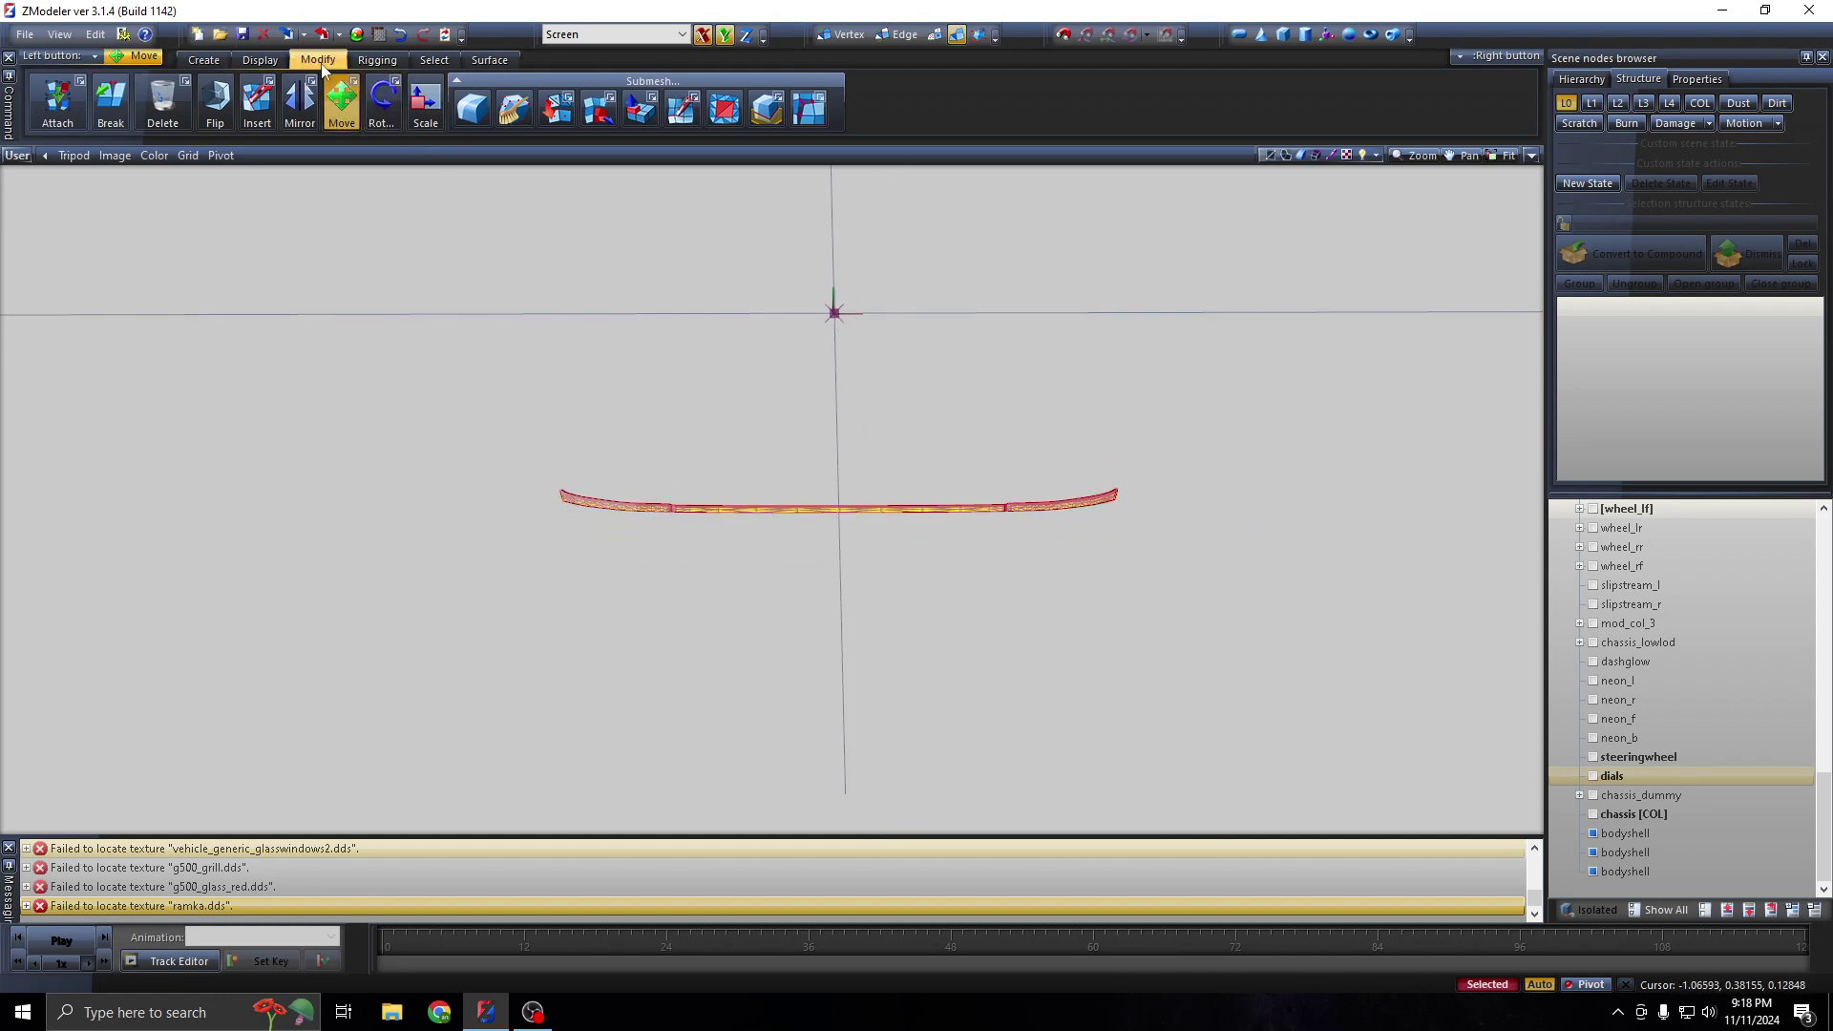
{"action": "left_click", "coordinate": [260, 60]}
{"action": "left_click", "coordinate": [491, 61]}
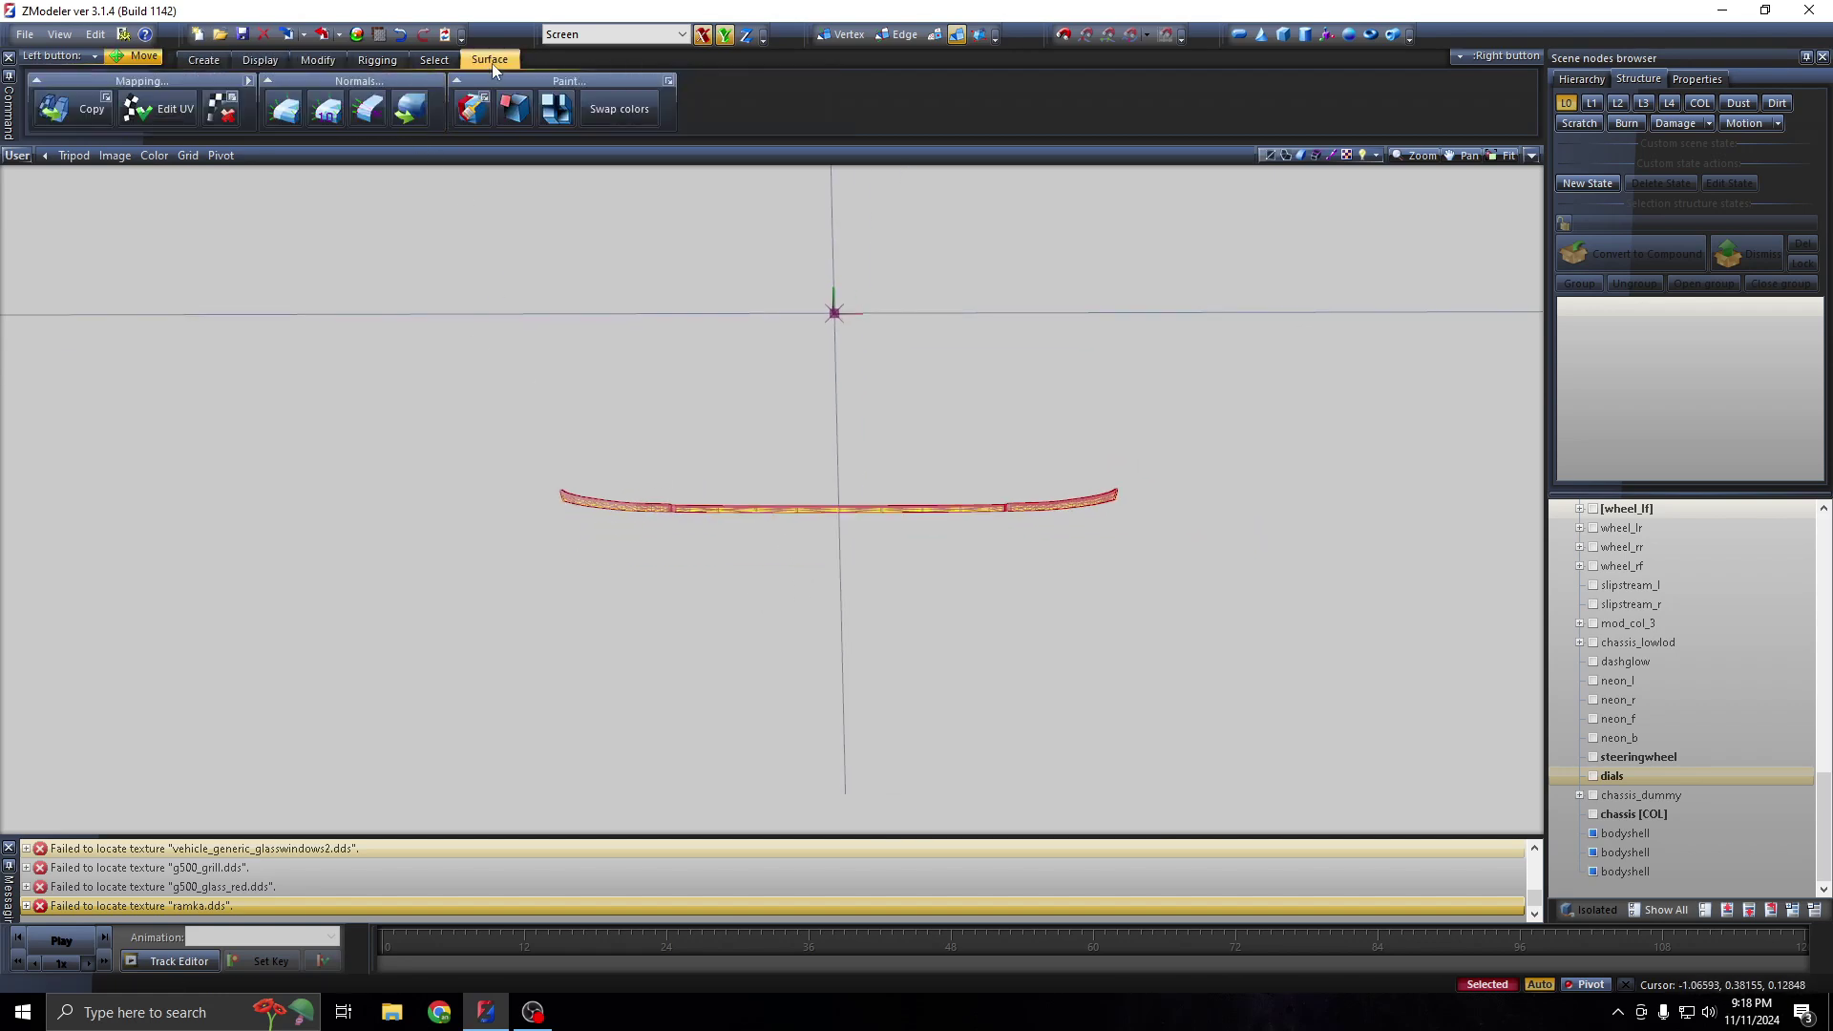
{"action": "left_click", "coordinate": [1531, 155]}
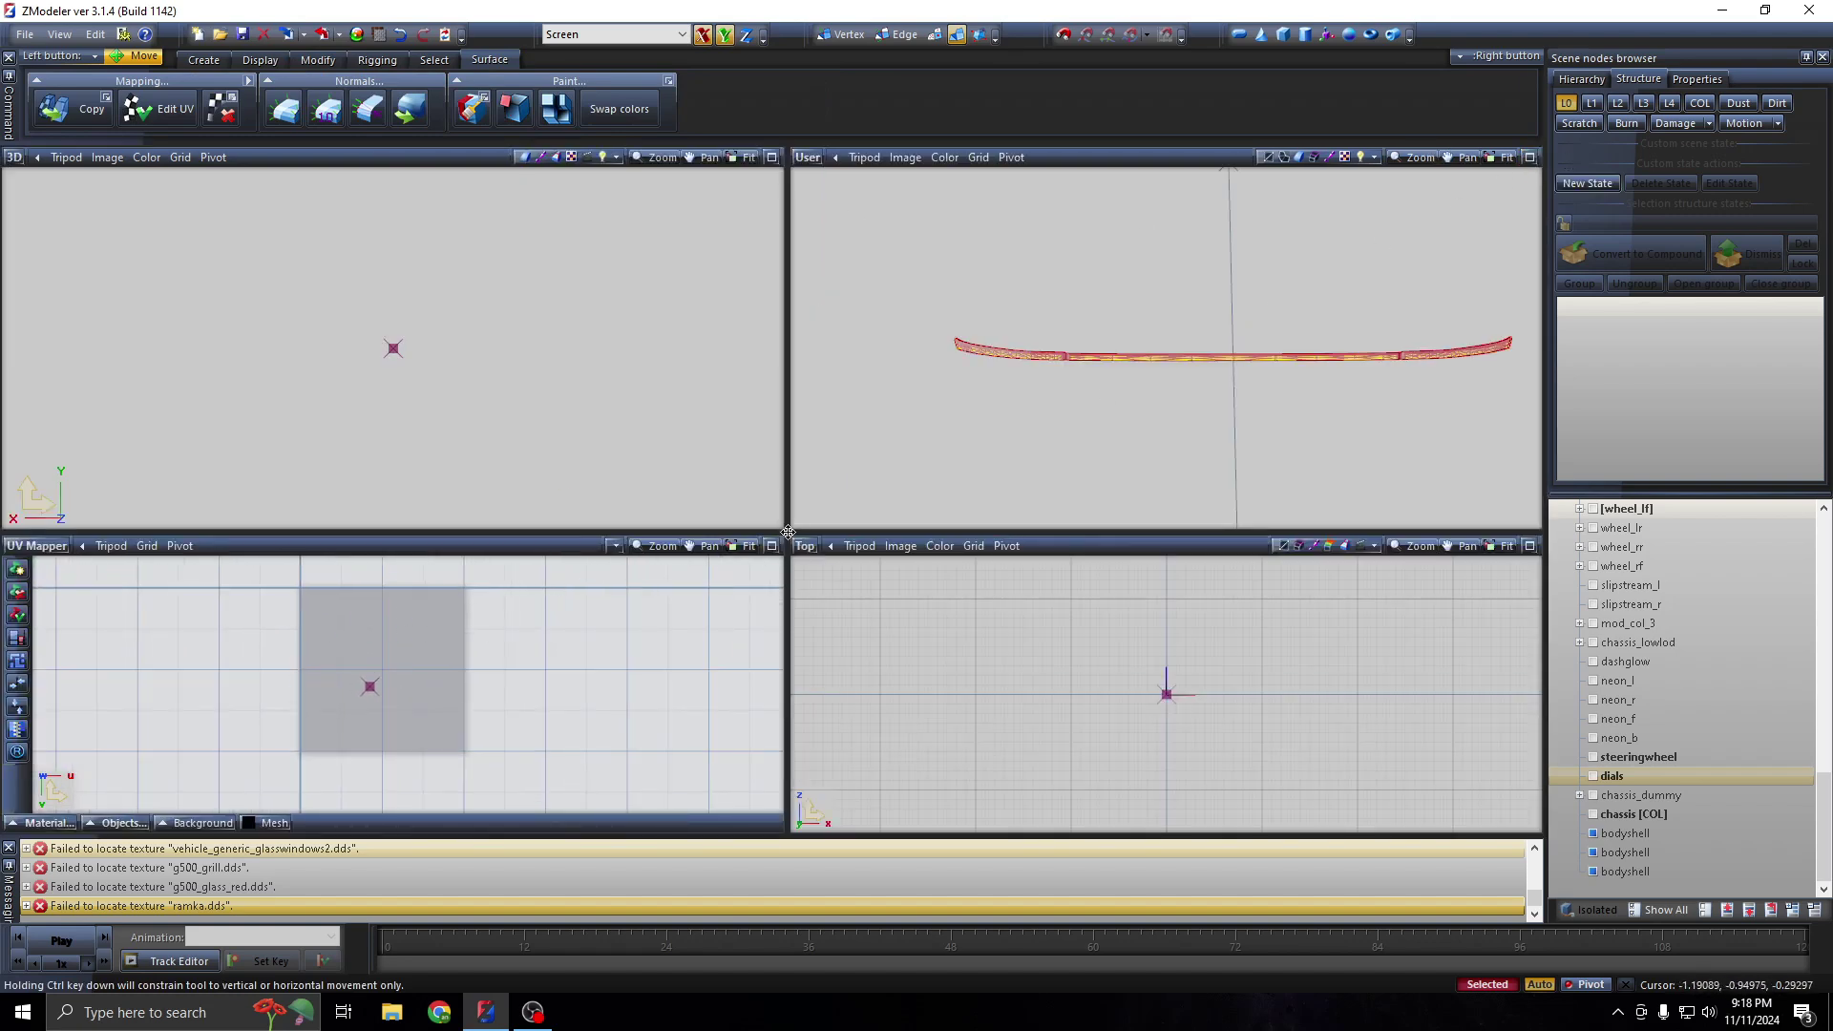
{"action": "left_click_drag", "start_coordinate": [788, 533], "coordinate": [791, 467]}
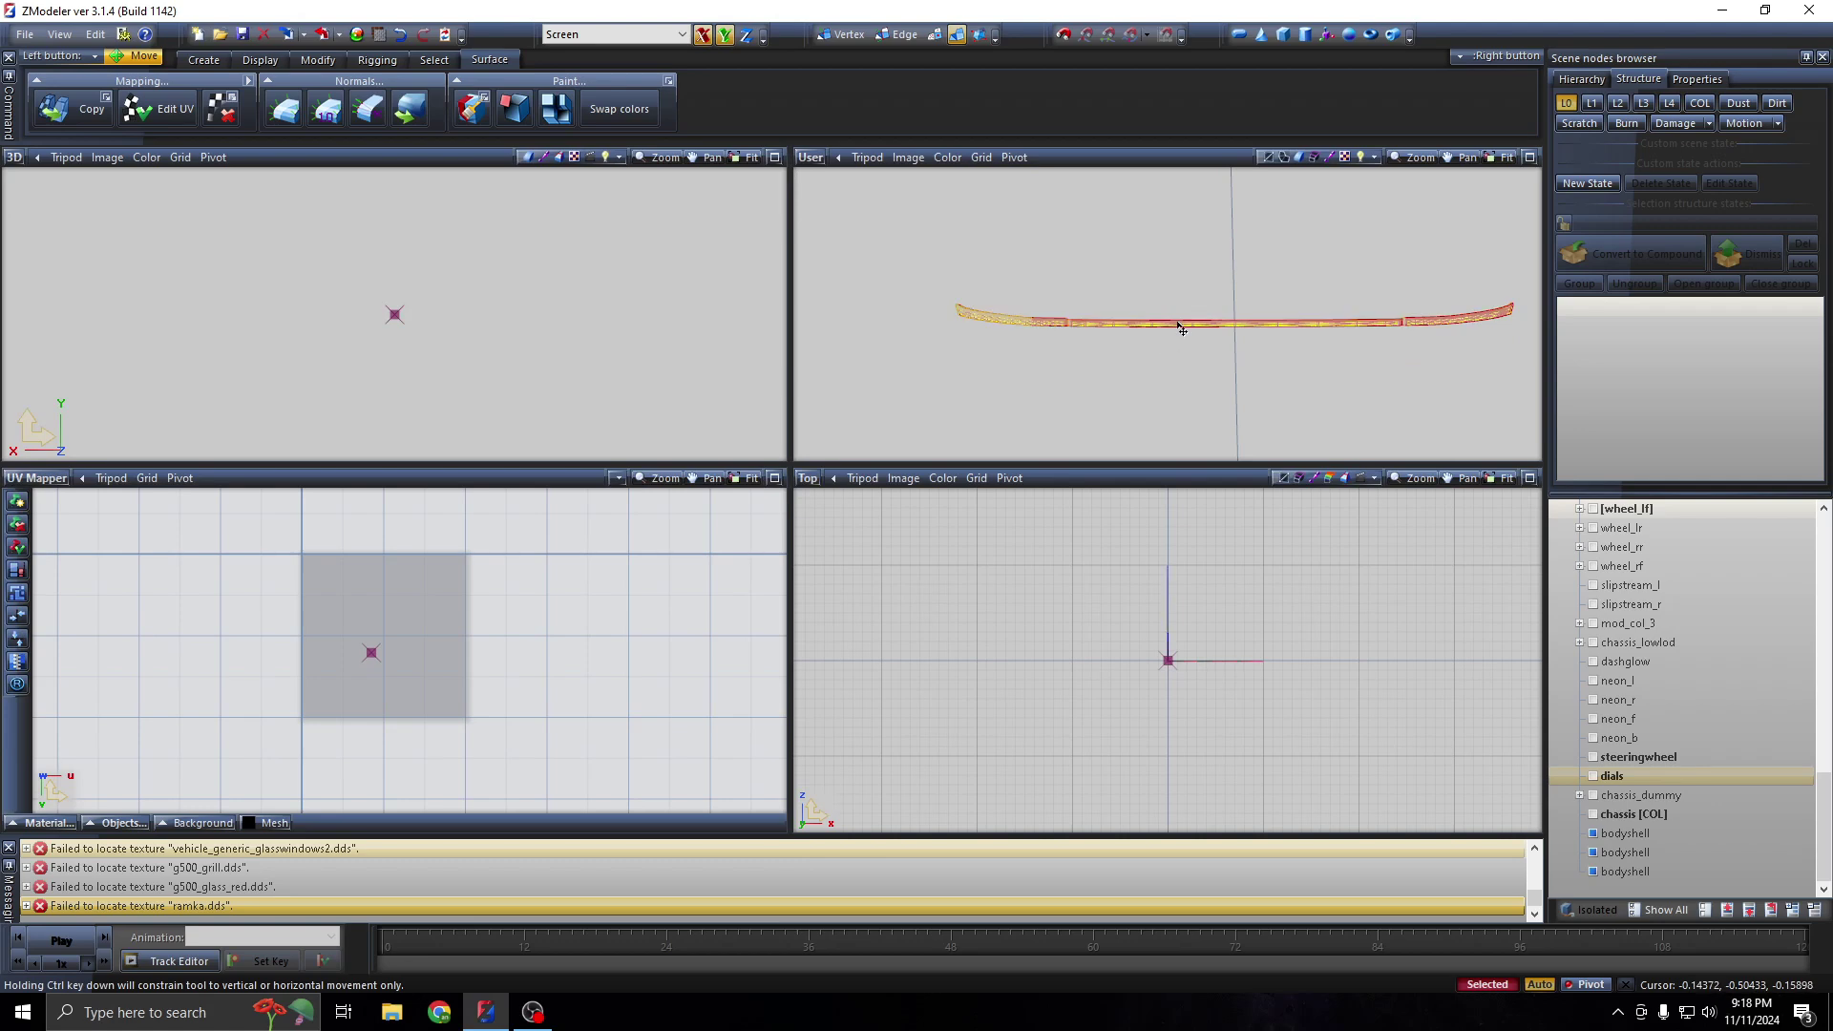
Turn on Edit UV, set the lower-right view to Front, and select all dials polygons
{"action": "left_click", "coordinate": [160, 108]}
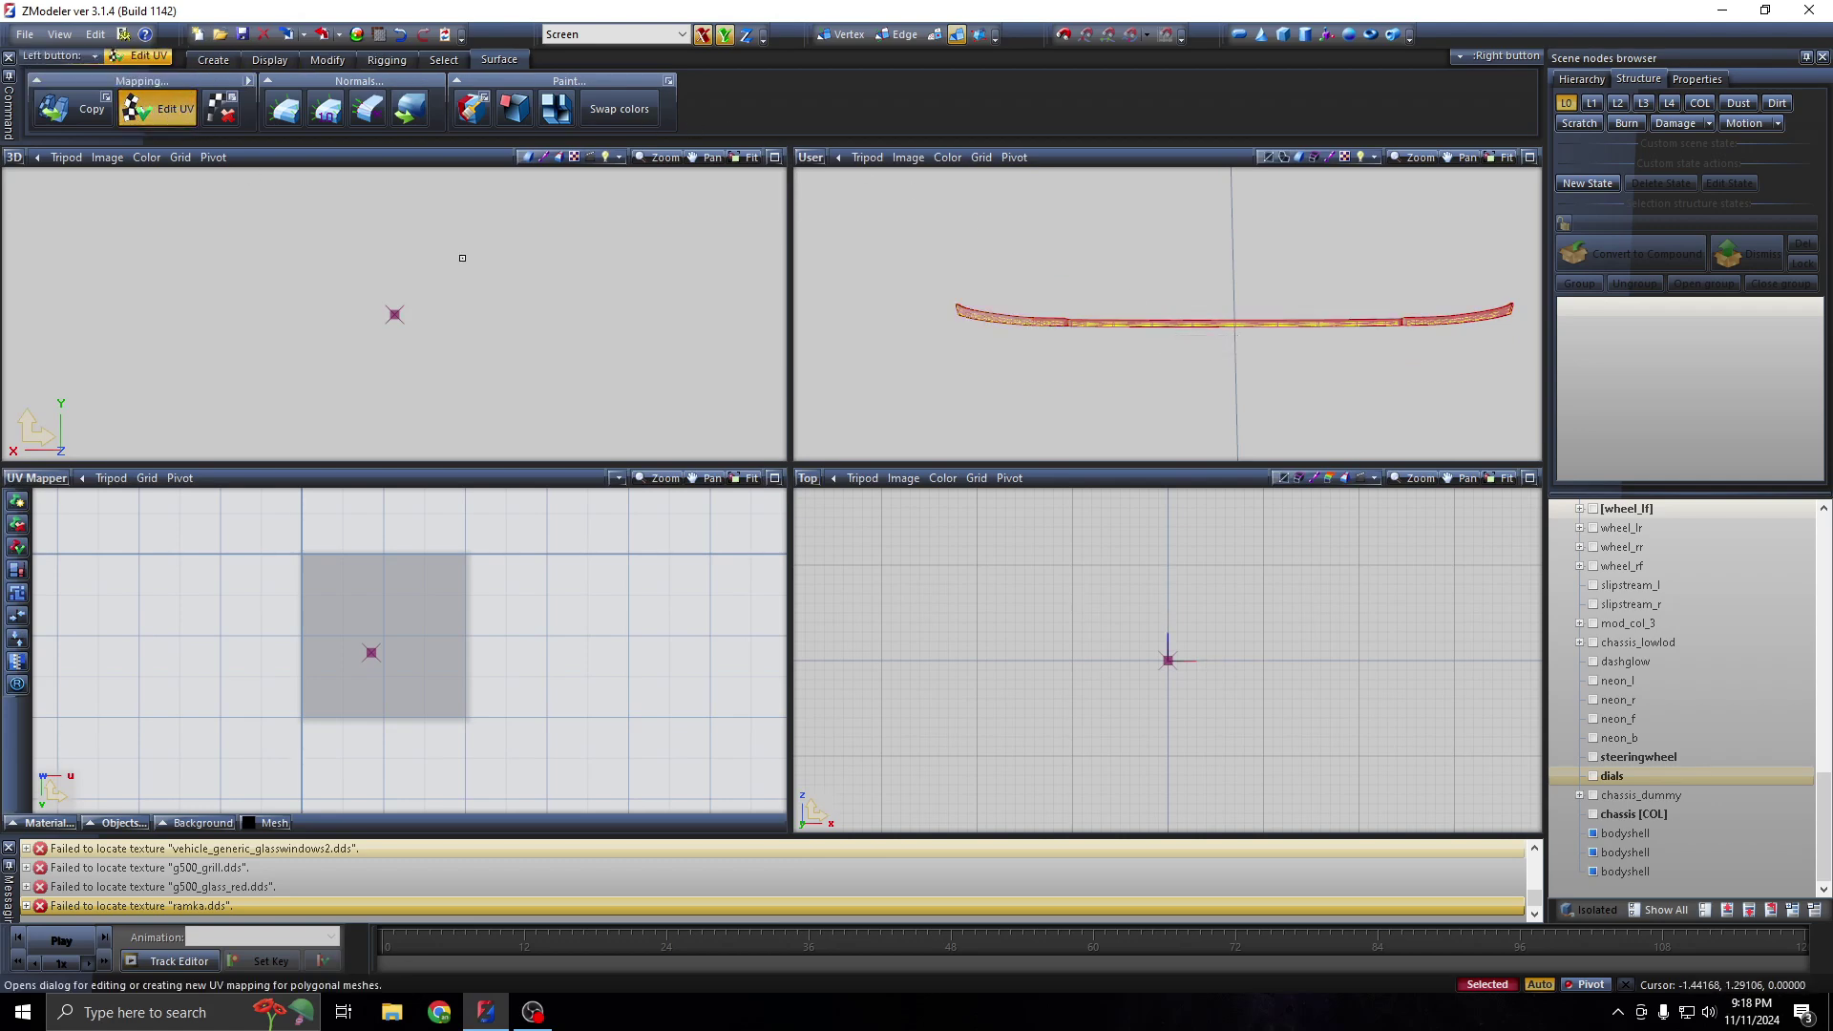
{"action": "left_click", "coordinate": [810, 478]}
{"action": "left_click", "coordinate": [845, 535]}
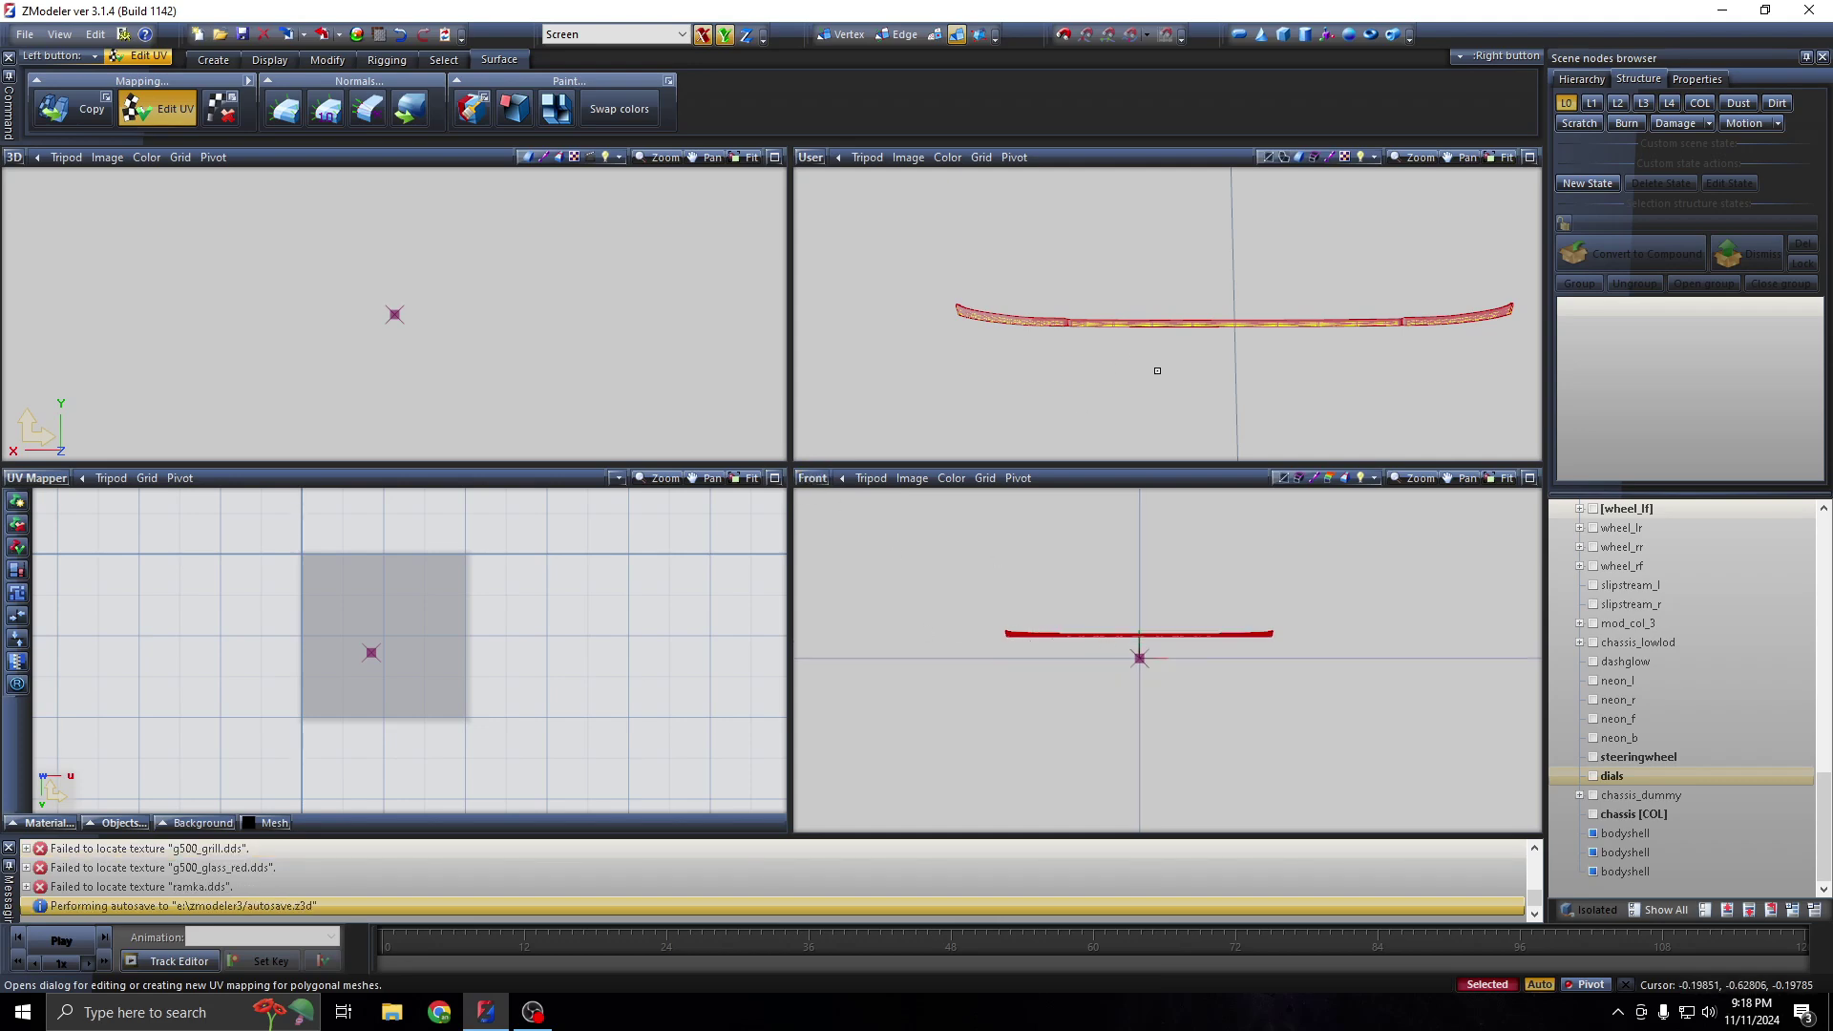
{"action": "left_click", "coordinate": [935, 37]}
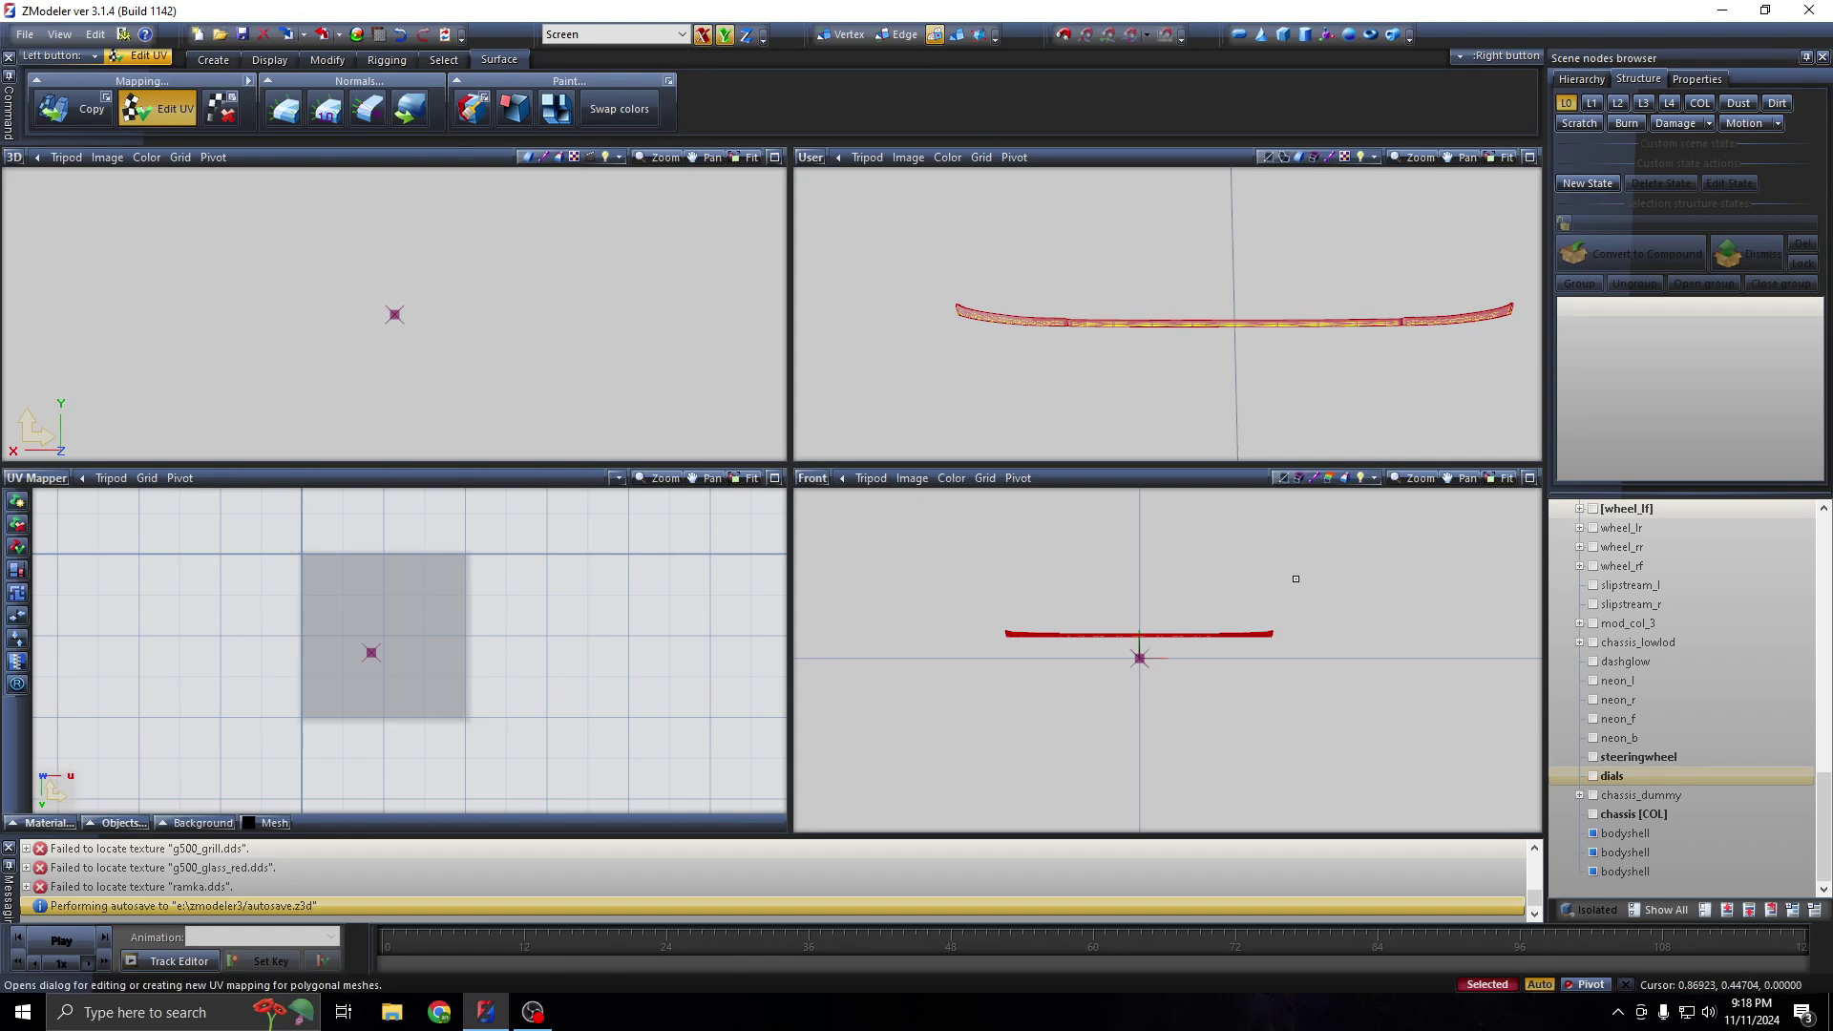
{"action": "key", "text": "ctrl+a"}
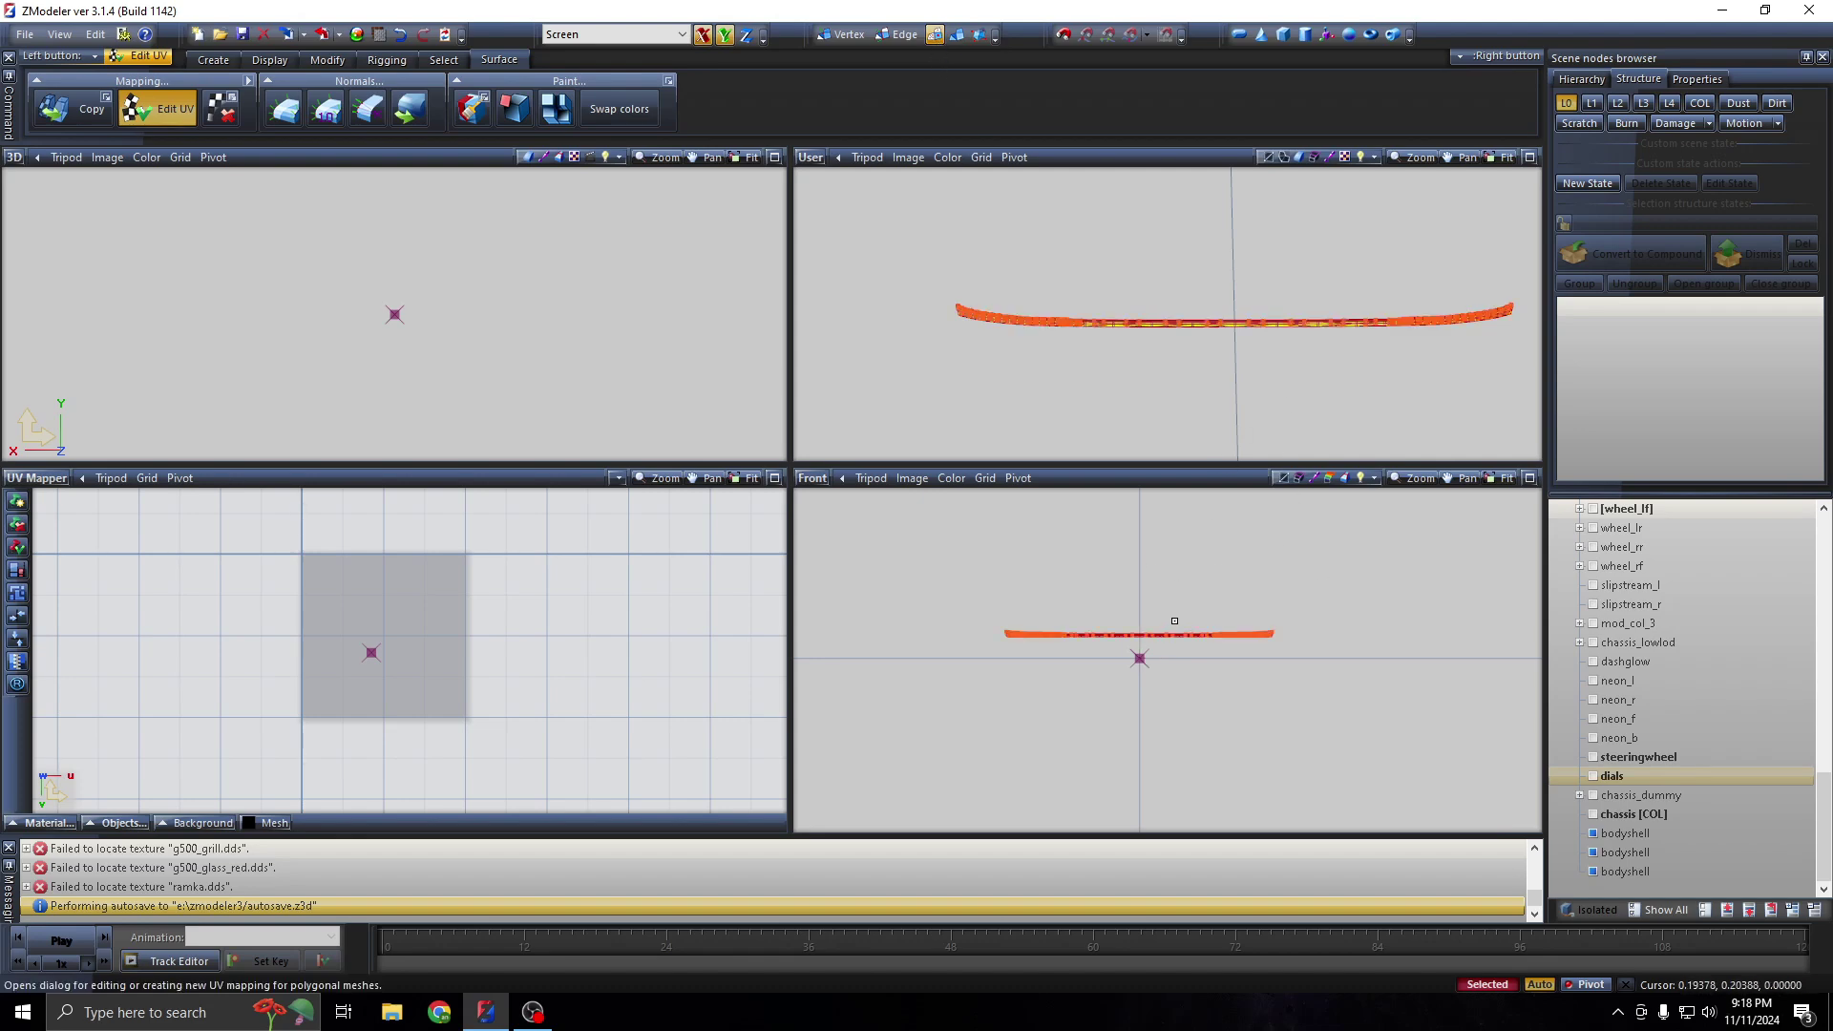
{"action": "left_click_drag", "start_coordinate": [1334, 575], "coordinate": [950, 710]}
{"action": "left_click", "coordinate": [1038, 658]}
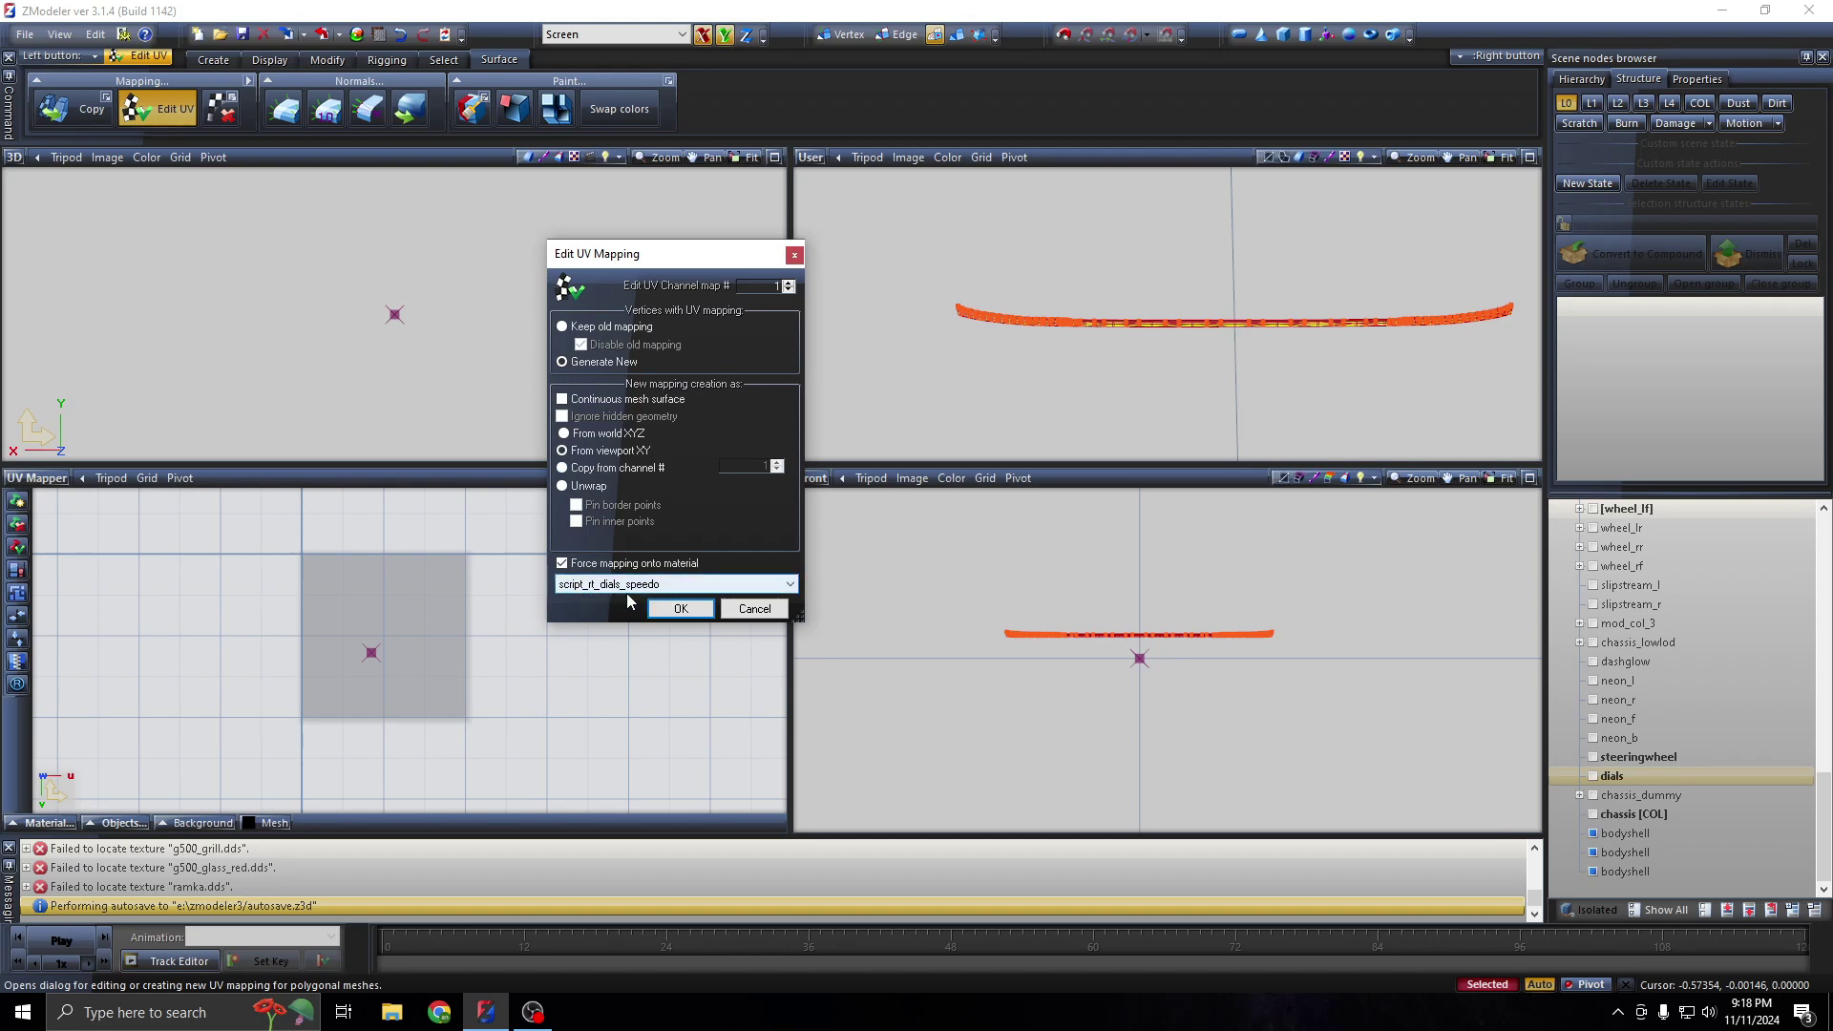
Generate new UV mapping for the dials forced onto script_rt_dials_speedo
{"action": "left_click", "coordinate": [711, 584]}
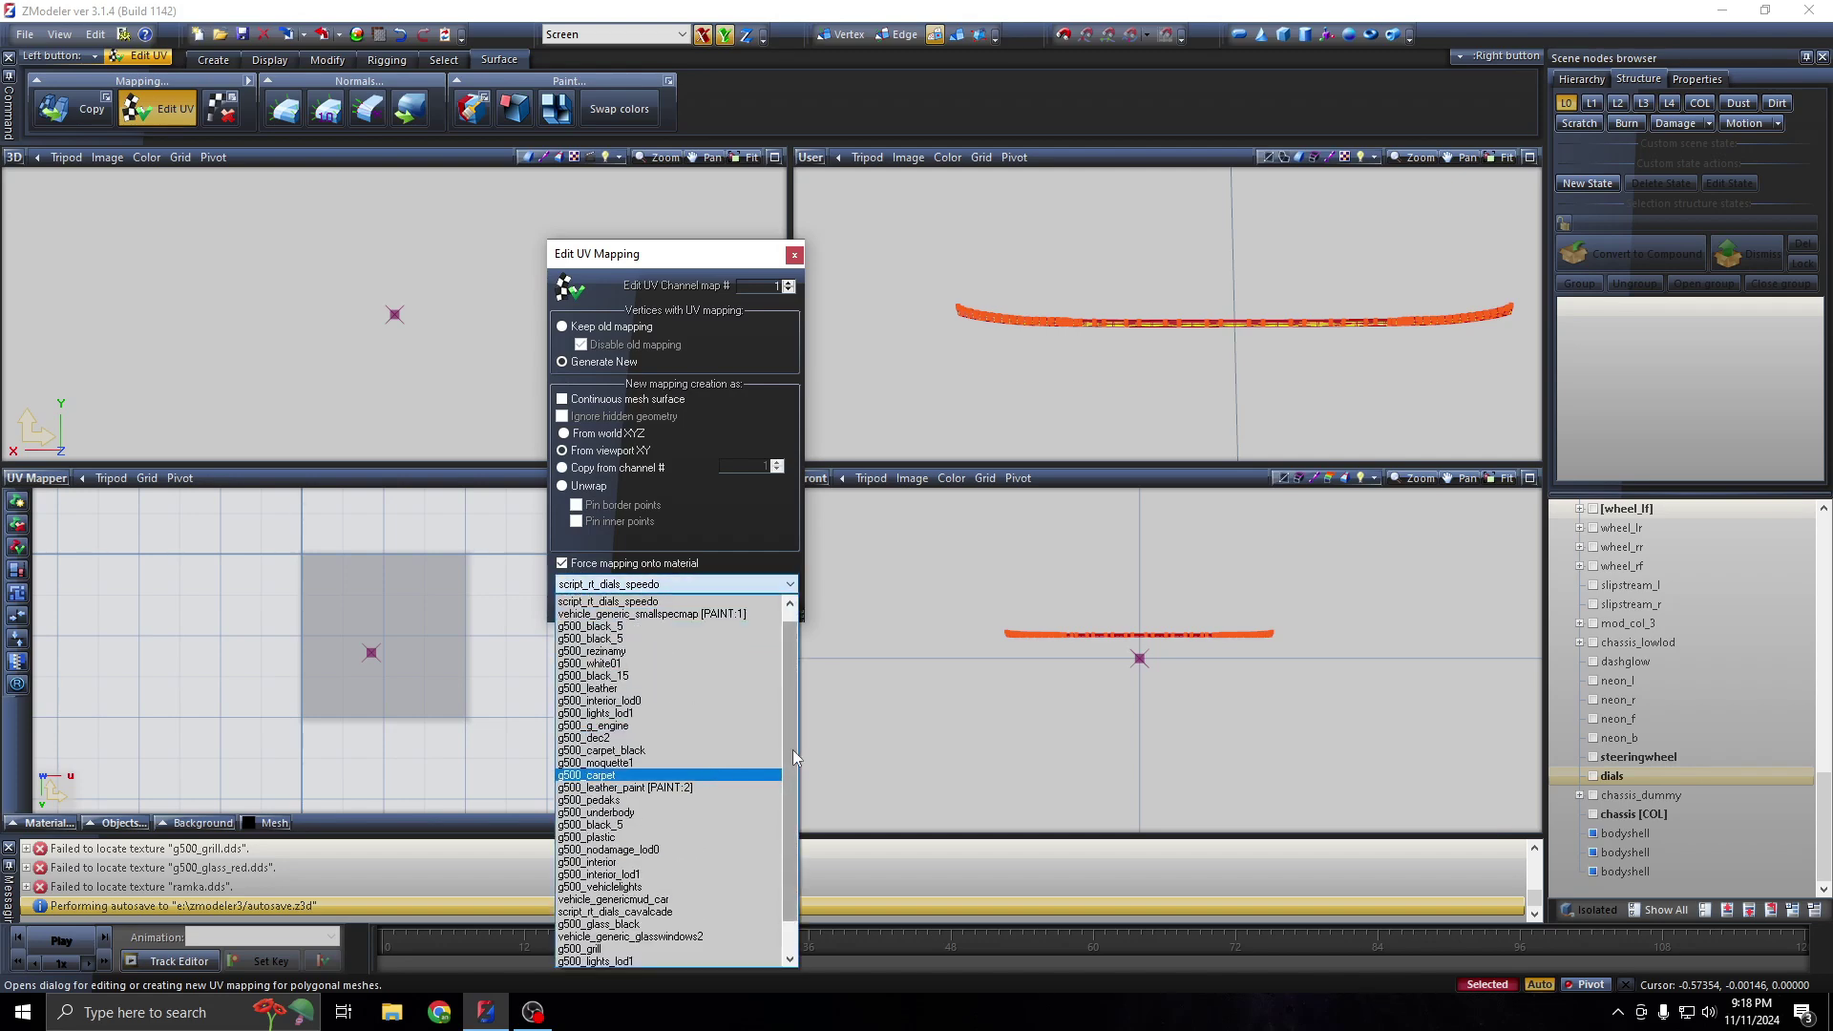
{"action": "scroll", "coordinate": [793, 748], "scroll_direction": "up", "scroll_amount": 1}
{"action": "left_click", "coordinate": [611, 602]}
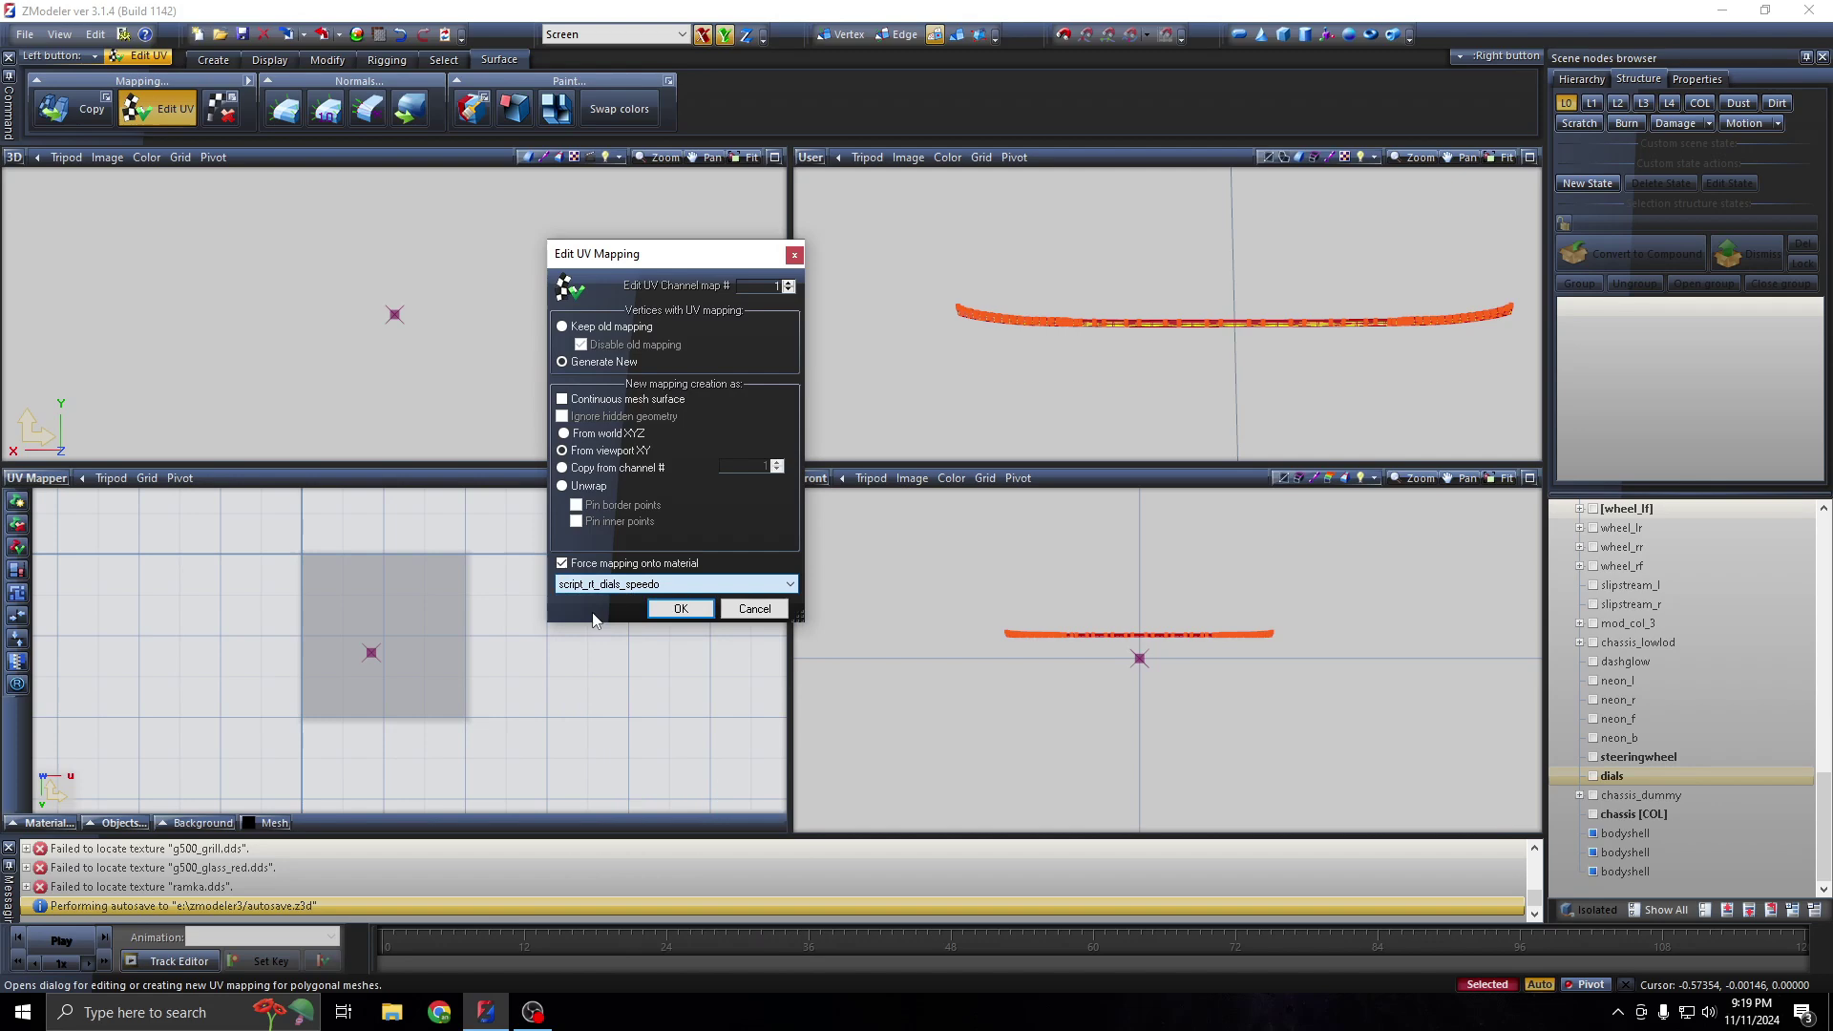
{"action": "left_click", "coordinate": [675, 609]}
Show the script_rt_dials_speedo texture behind the UVs in a maximised UV editor
{"action": "left_click", "coordinate": [44, 817]}
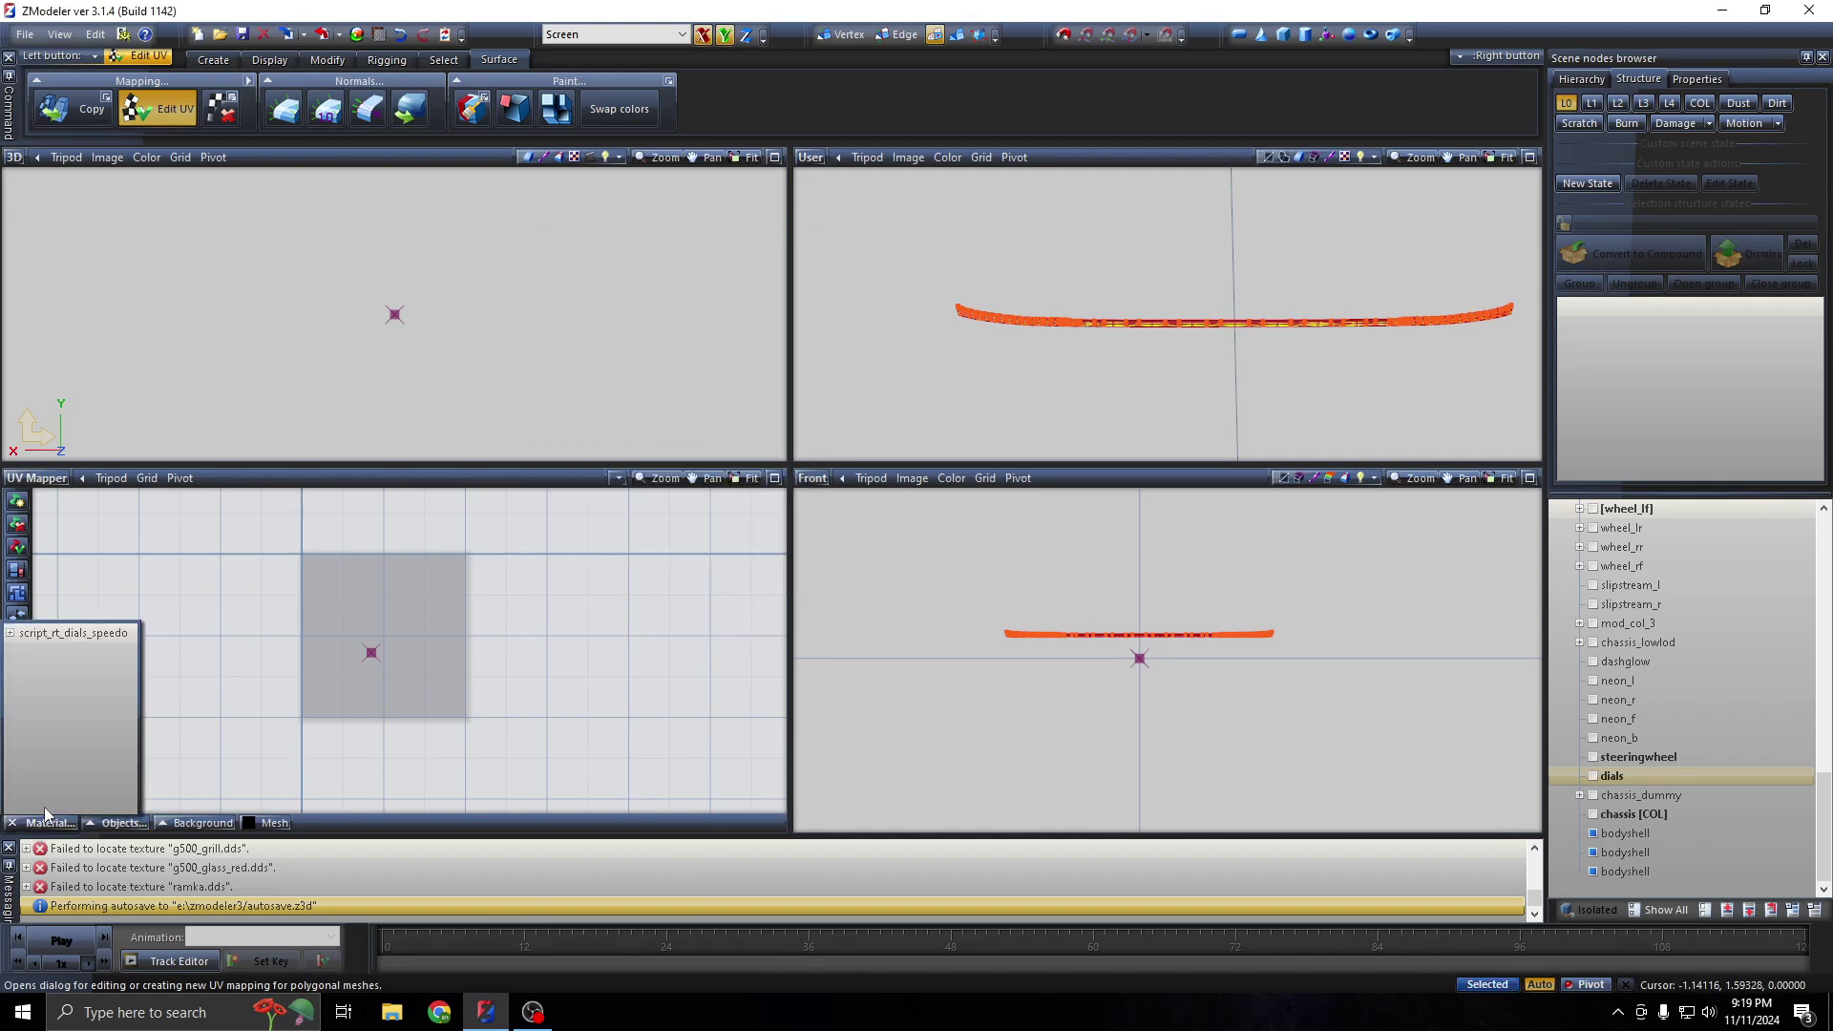
{"action": "left_click", "coordinate": [57, 633]}
{"action": "scroll", "coordinate": [171, 567], "scroll_direction": "up", "scroll_amount": 1}
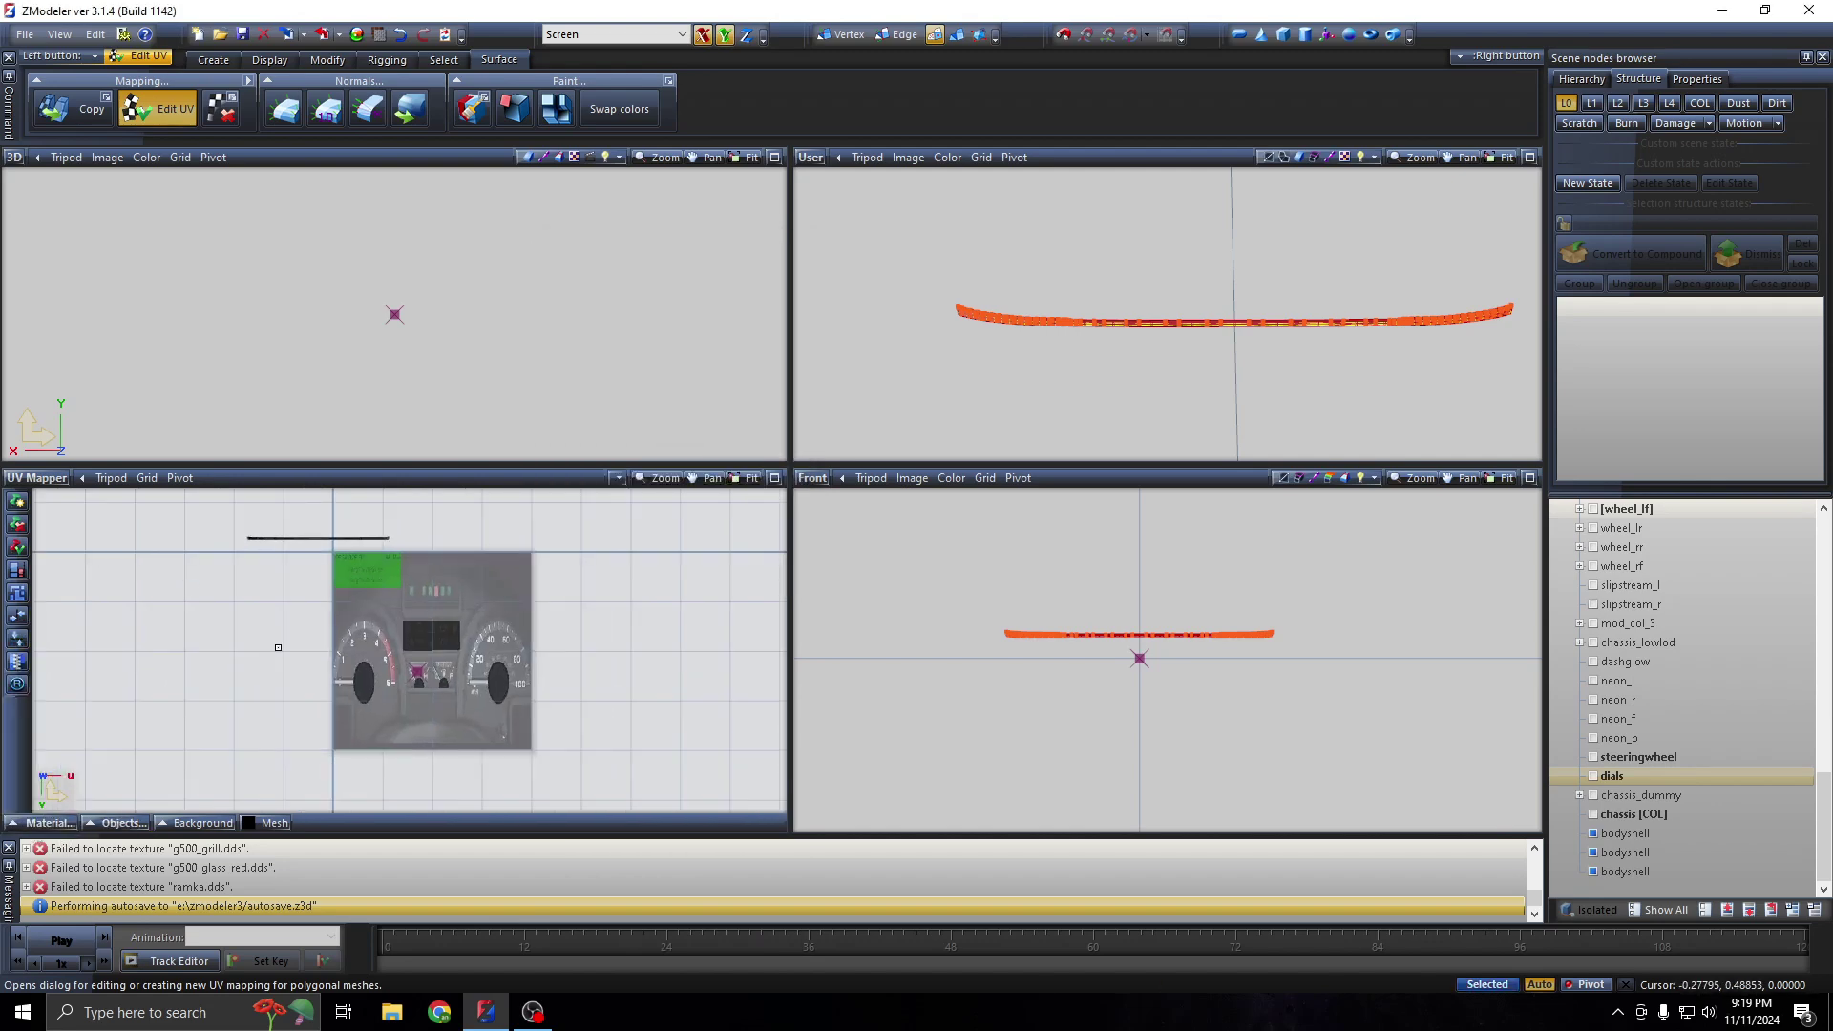
{"action": "scroll", "coordinate": [274, 642], "scroll_direction": "up", "scroll_amount": 1}
{"action": "left_click", "coordinate": [774, 477]}
{"action": "scroll", "coordinate": [668, 477], "scroll_direction": "up", "scroll_amount": 1}
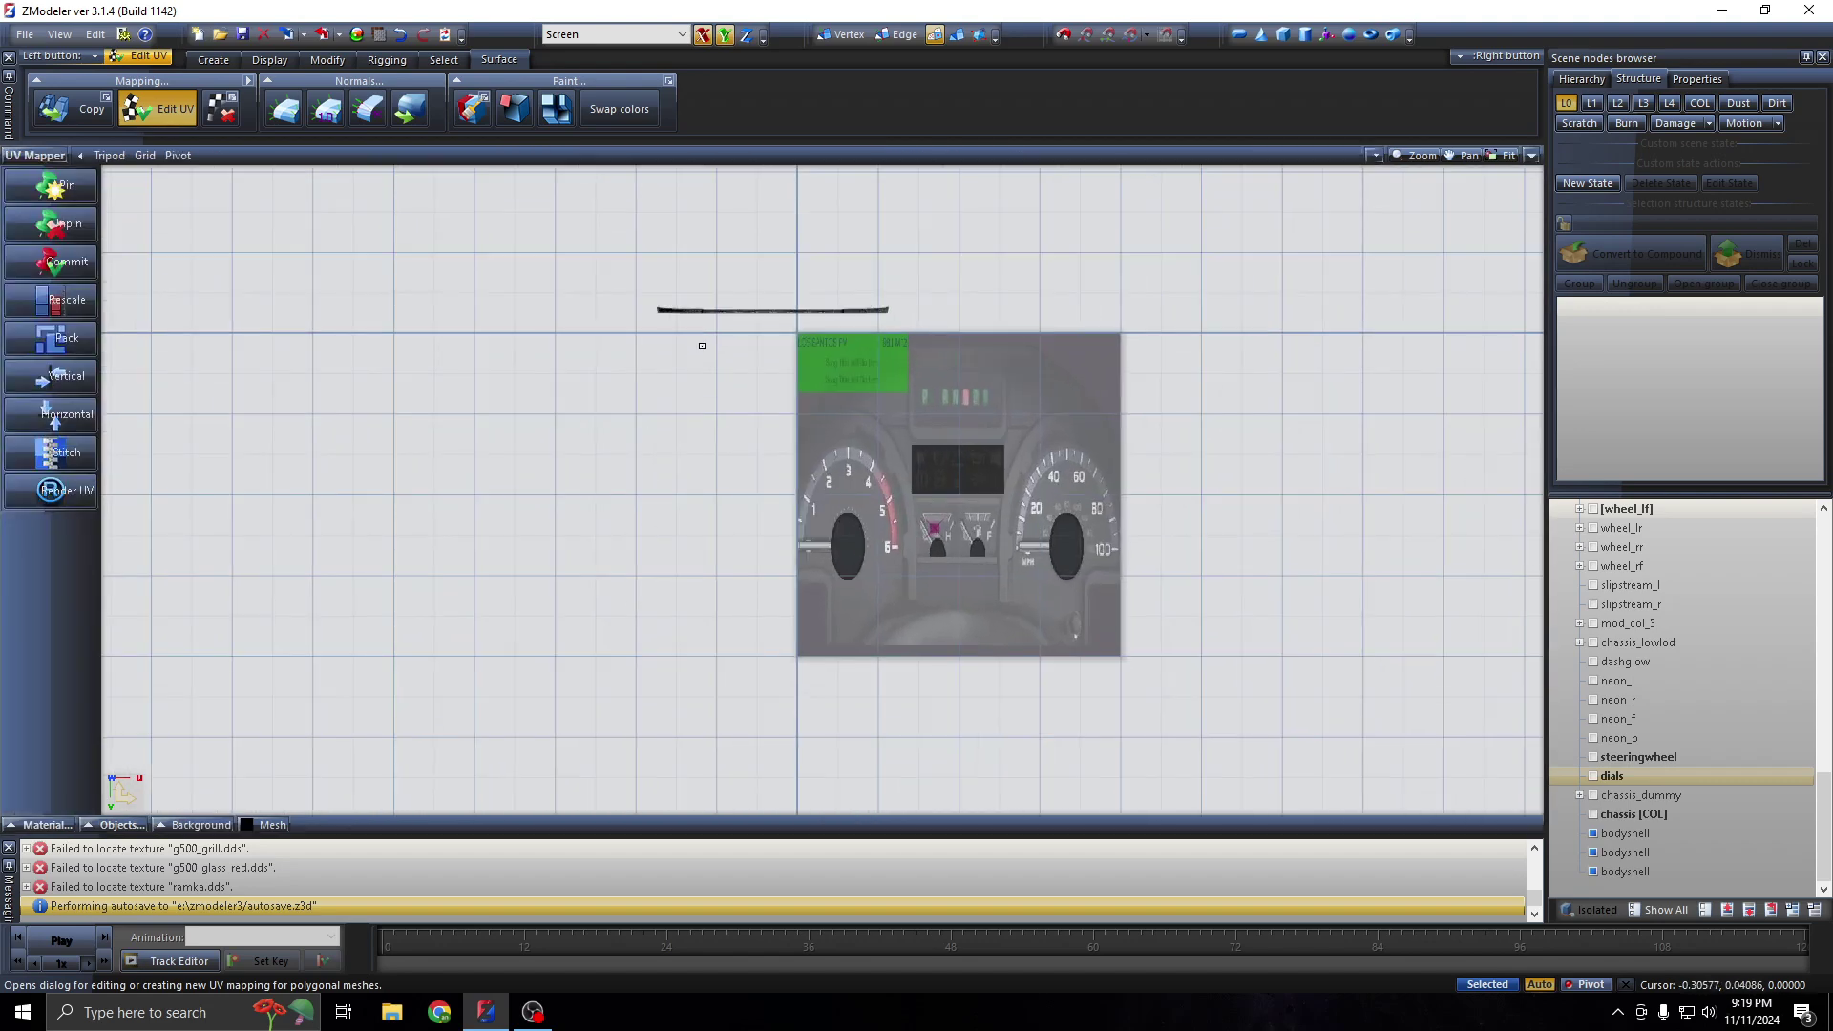
{"action": "scroll", "coordinate": [859, 430], "scroll_direction": "up", "scroll_amount": 1}
{"action": "scroll", "coordinate": [958, 561], "scroll_direction": "up", "scroll_amount": 1}
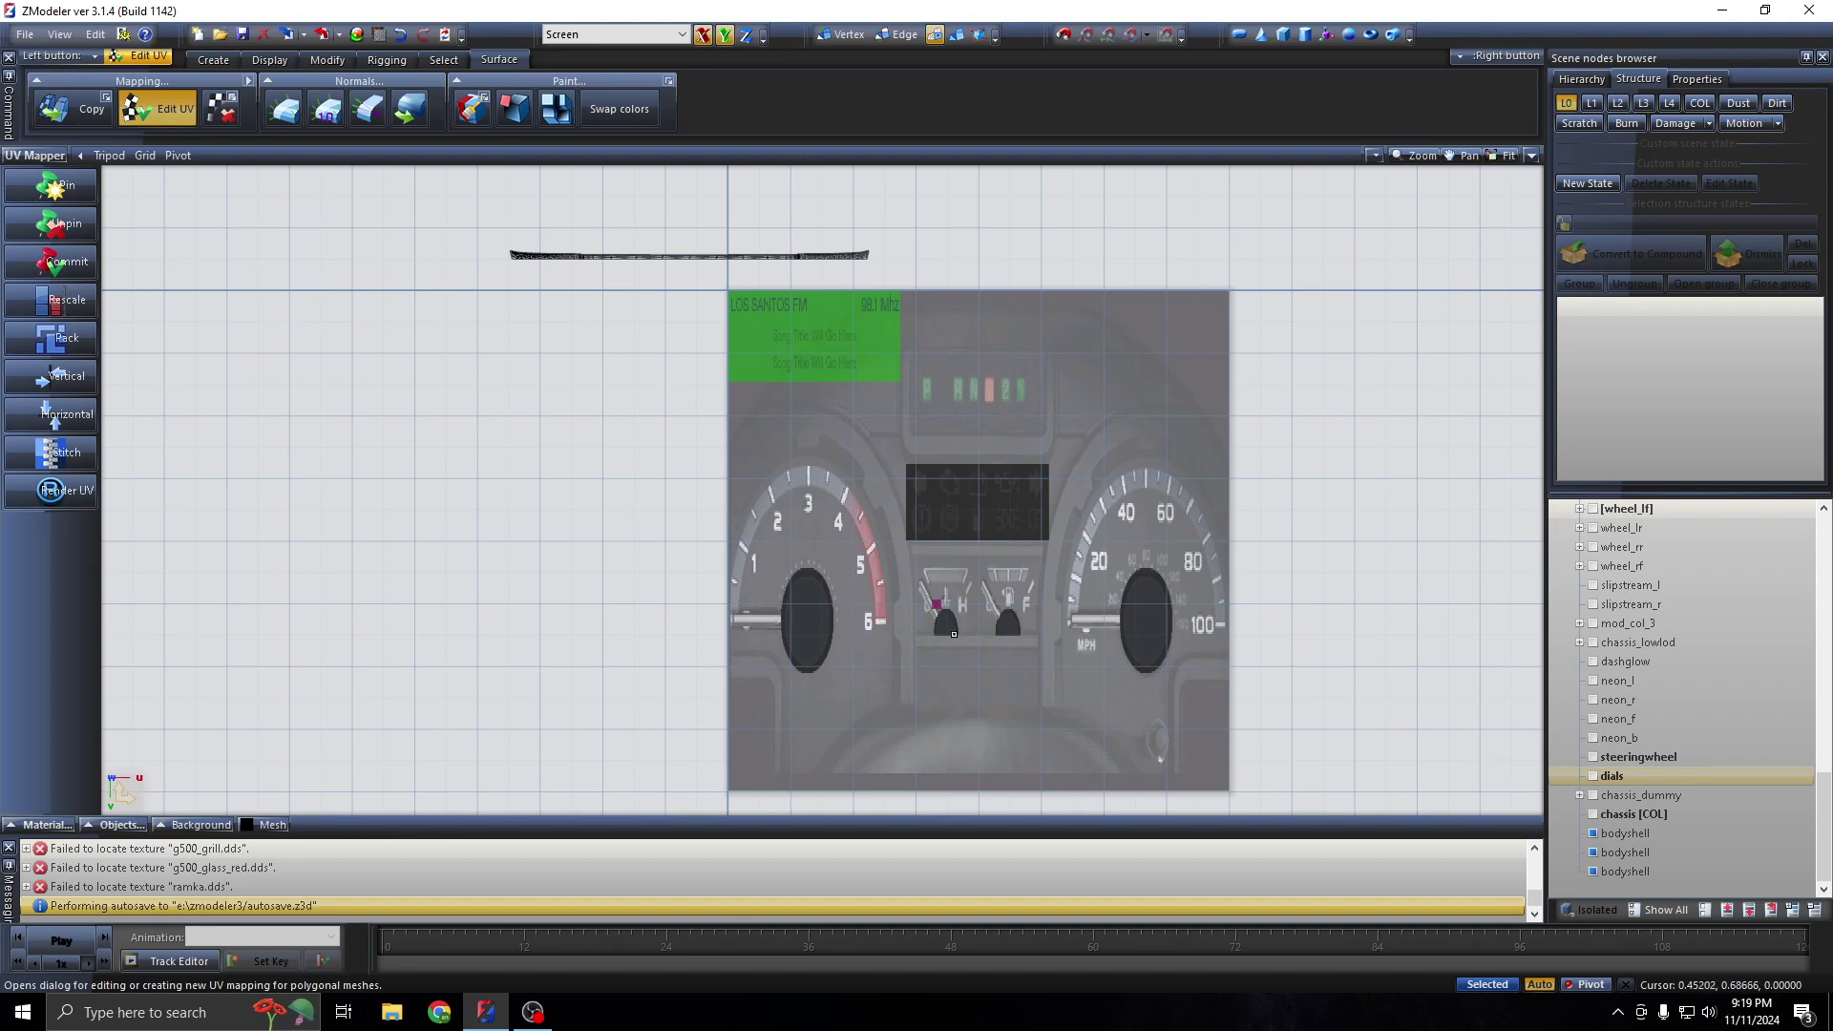
Adjust the UV editor view and turn off UV editing mode
{"action": "left_click", "coordinate": [490, 513]}
{"action": "scroll", "coordinate": [687, 343], "scroll_direction": "down", "scroll_amount": 2}
{"action": "scroll", "coordinate": [725, 382], "scroll_direction": "down", "scroll_amount": 1}
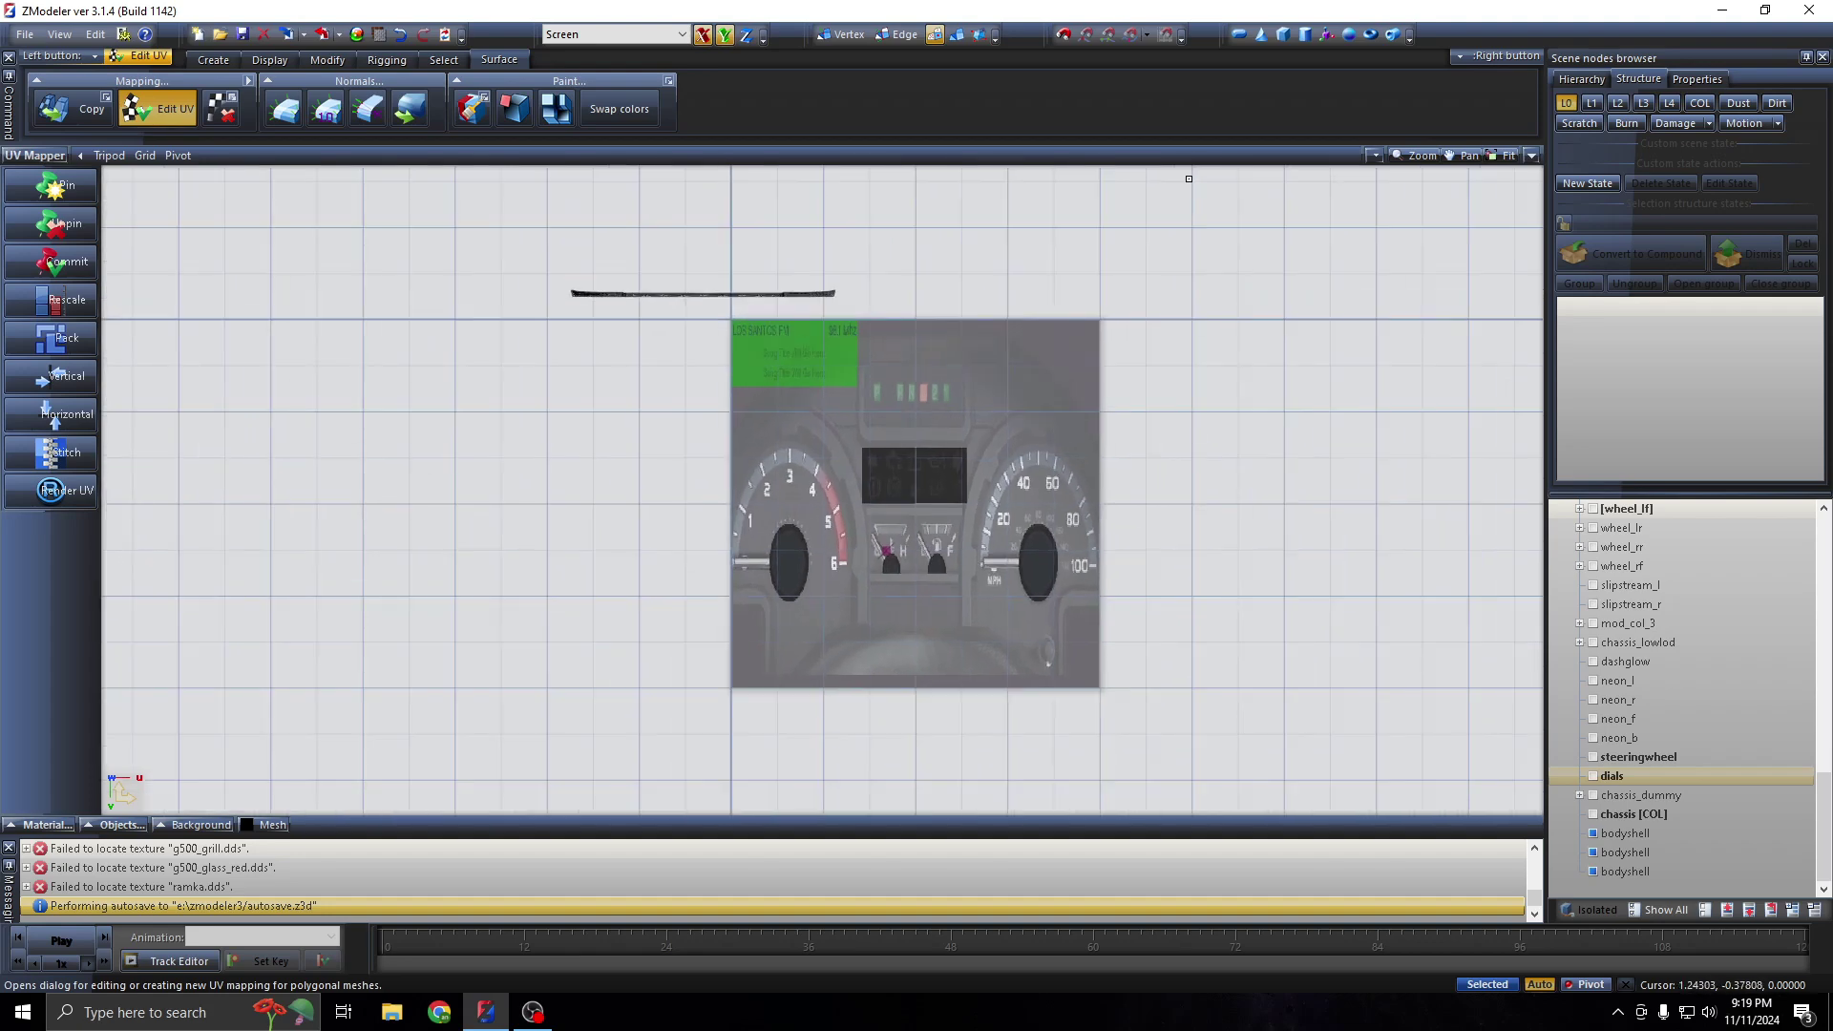
{"action": "left_click", "coordinate": [158, 108]}
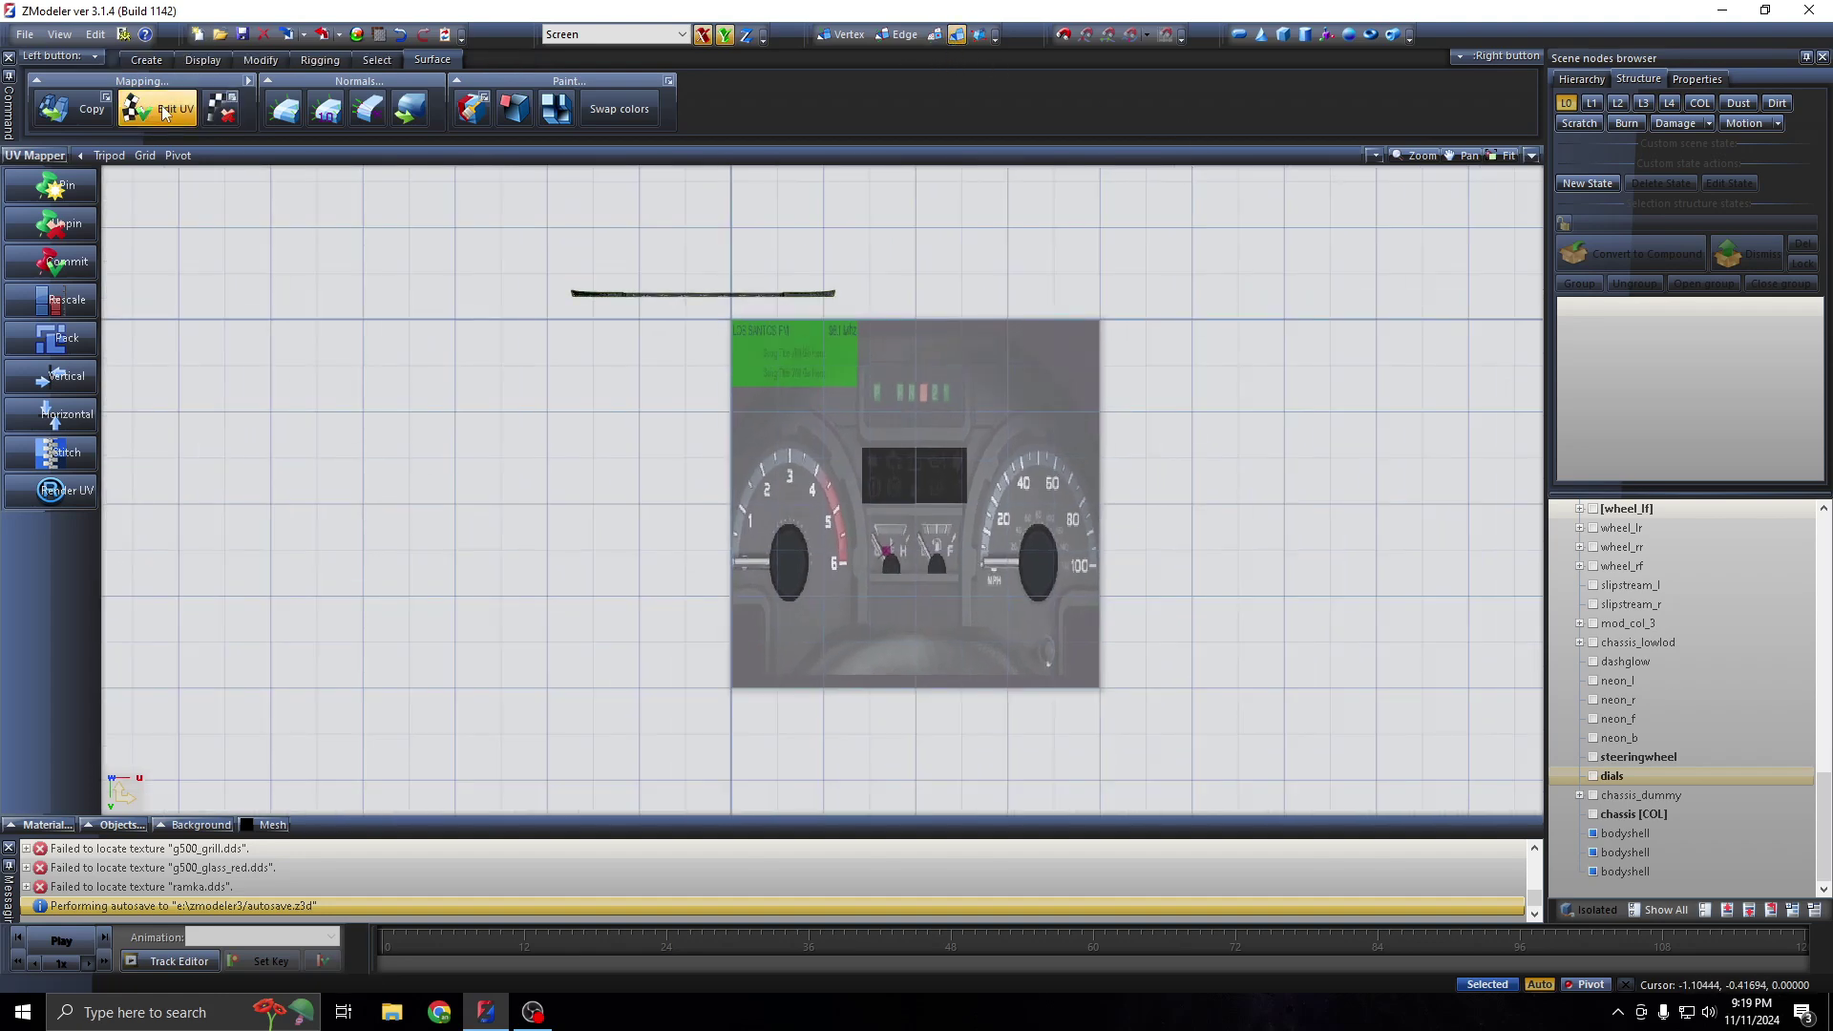
{"action": "left_click", "coordinate": [262, 59]}
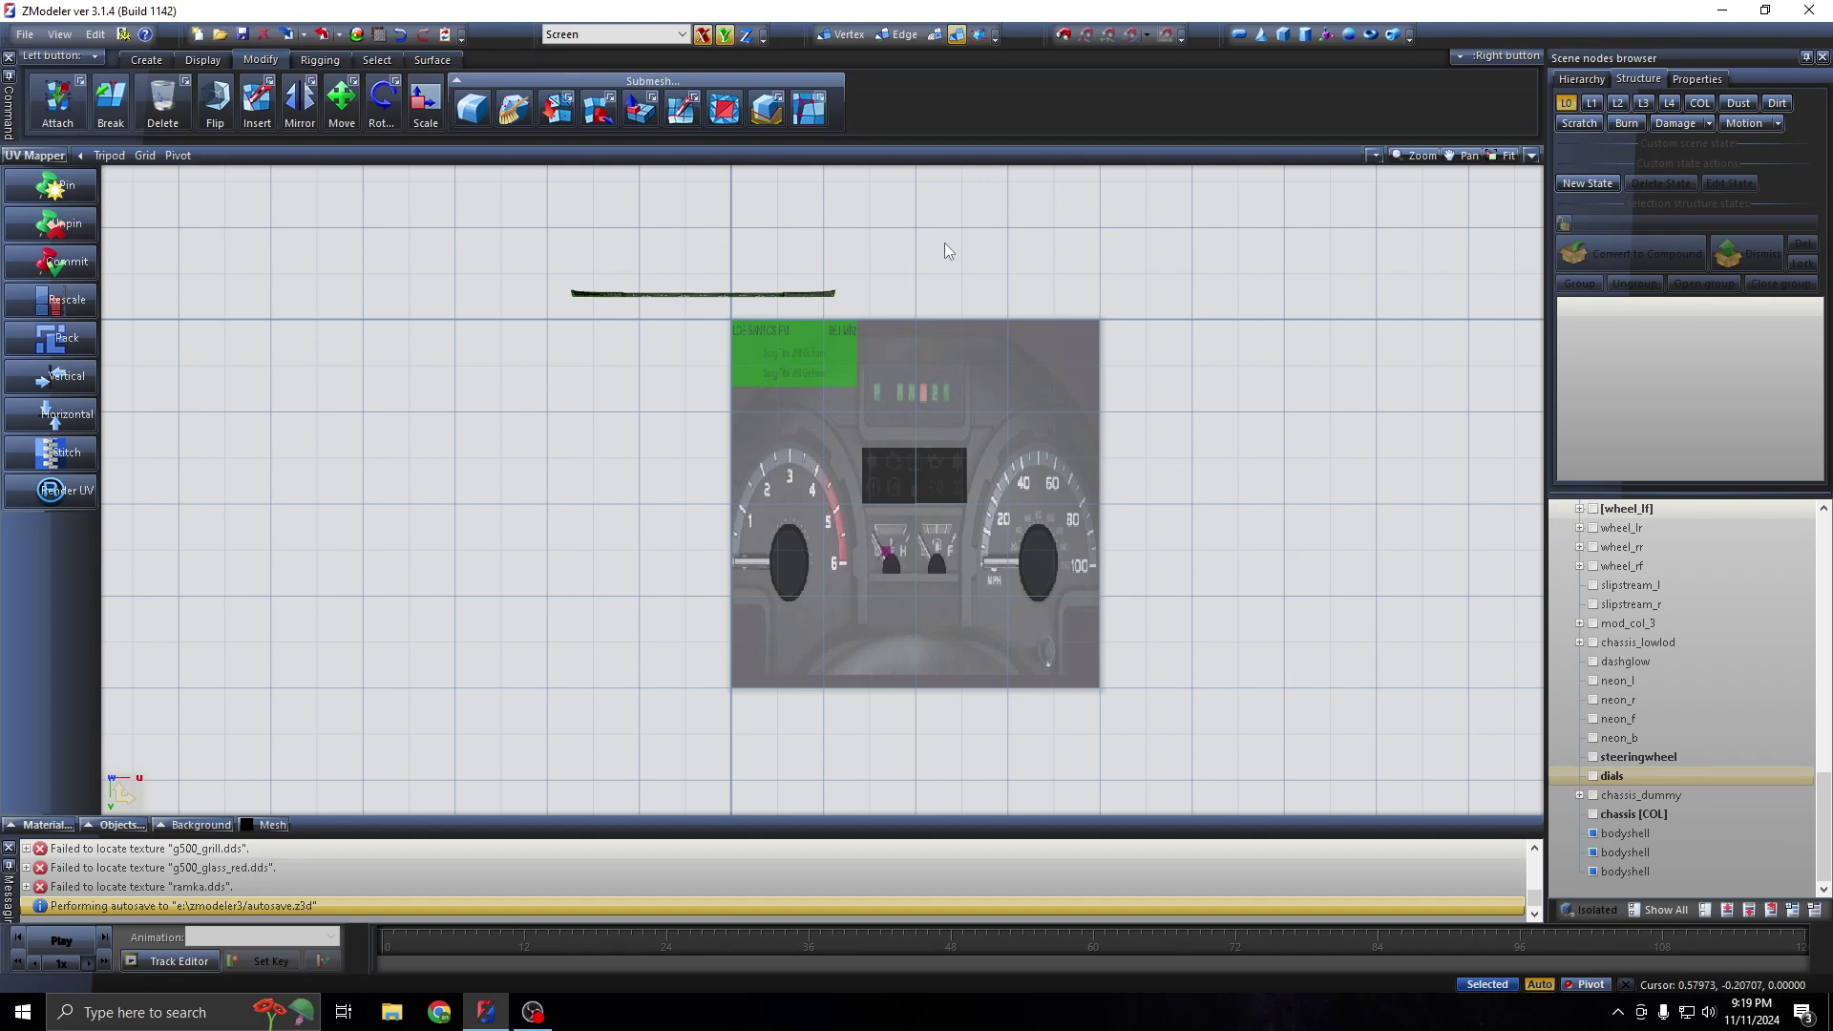
Select the thin dials UV strip and scale it down to 1%
{"action": "left_click_drag", "start_coordinate": [945, 250], "coordinate": [618, 347]}
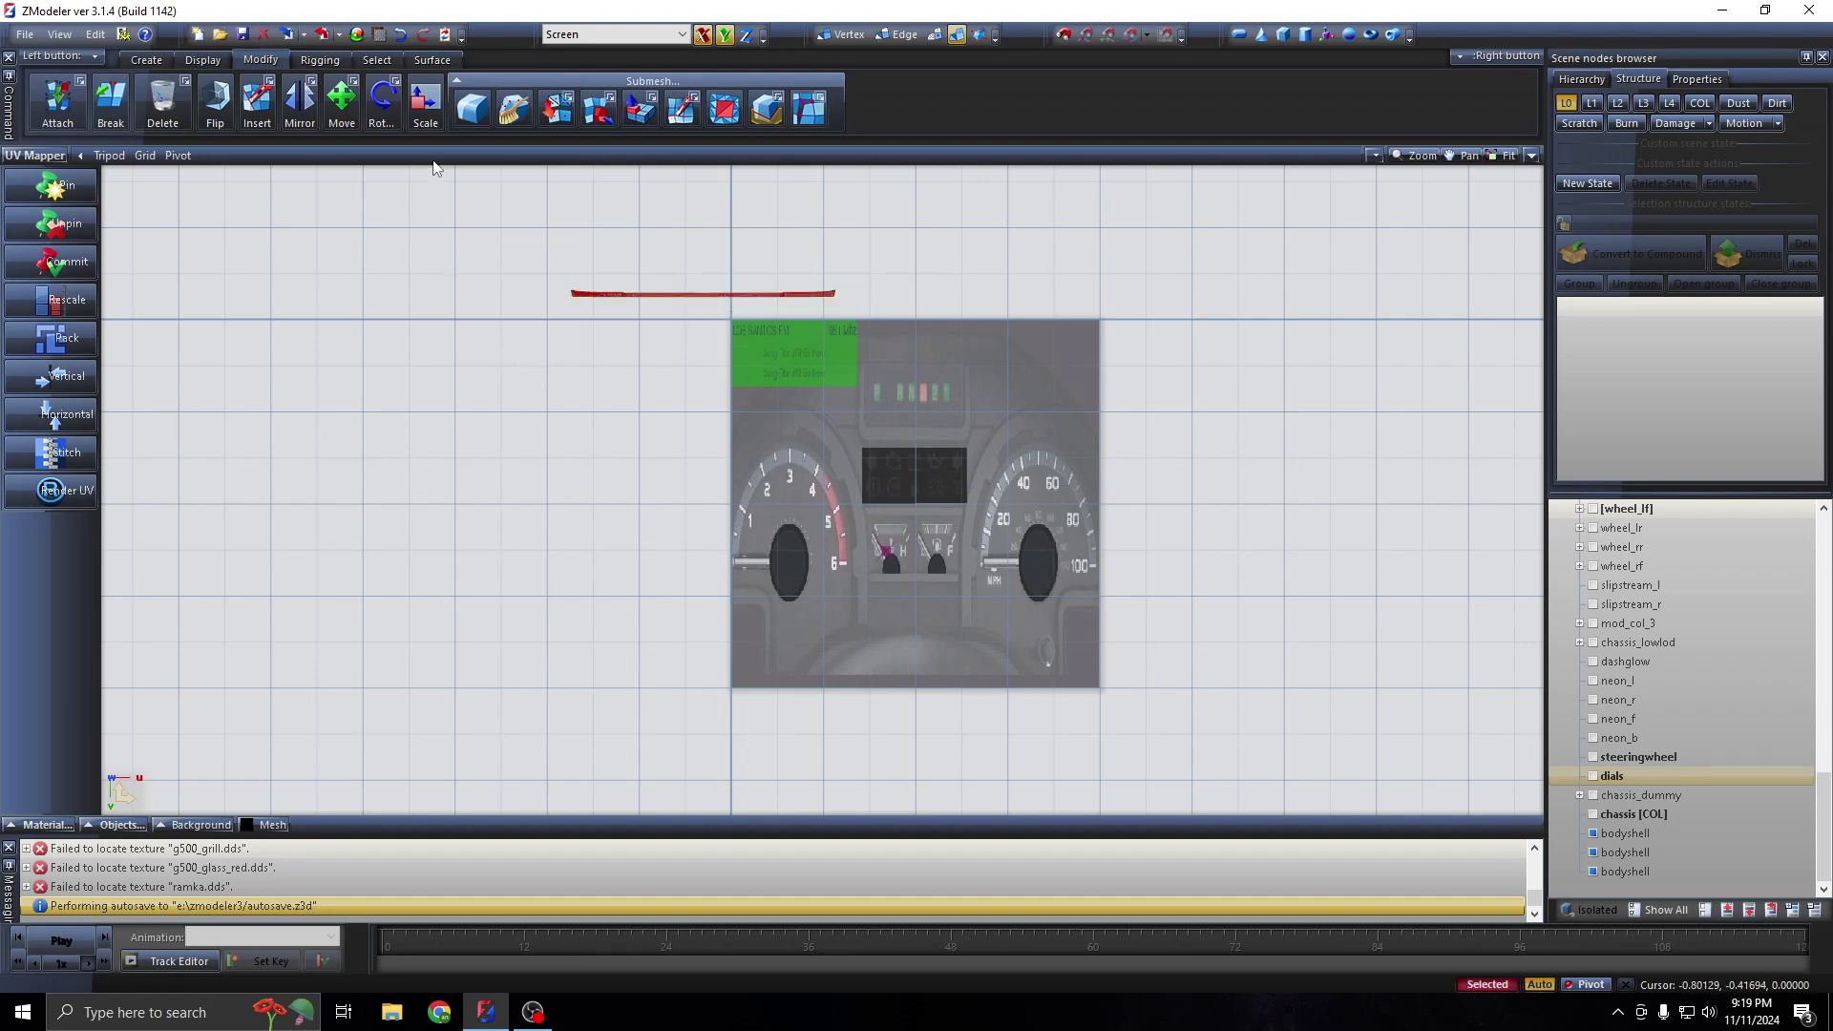
{"action": "left_click", "coordinate": [424, 119]}
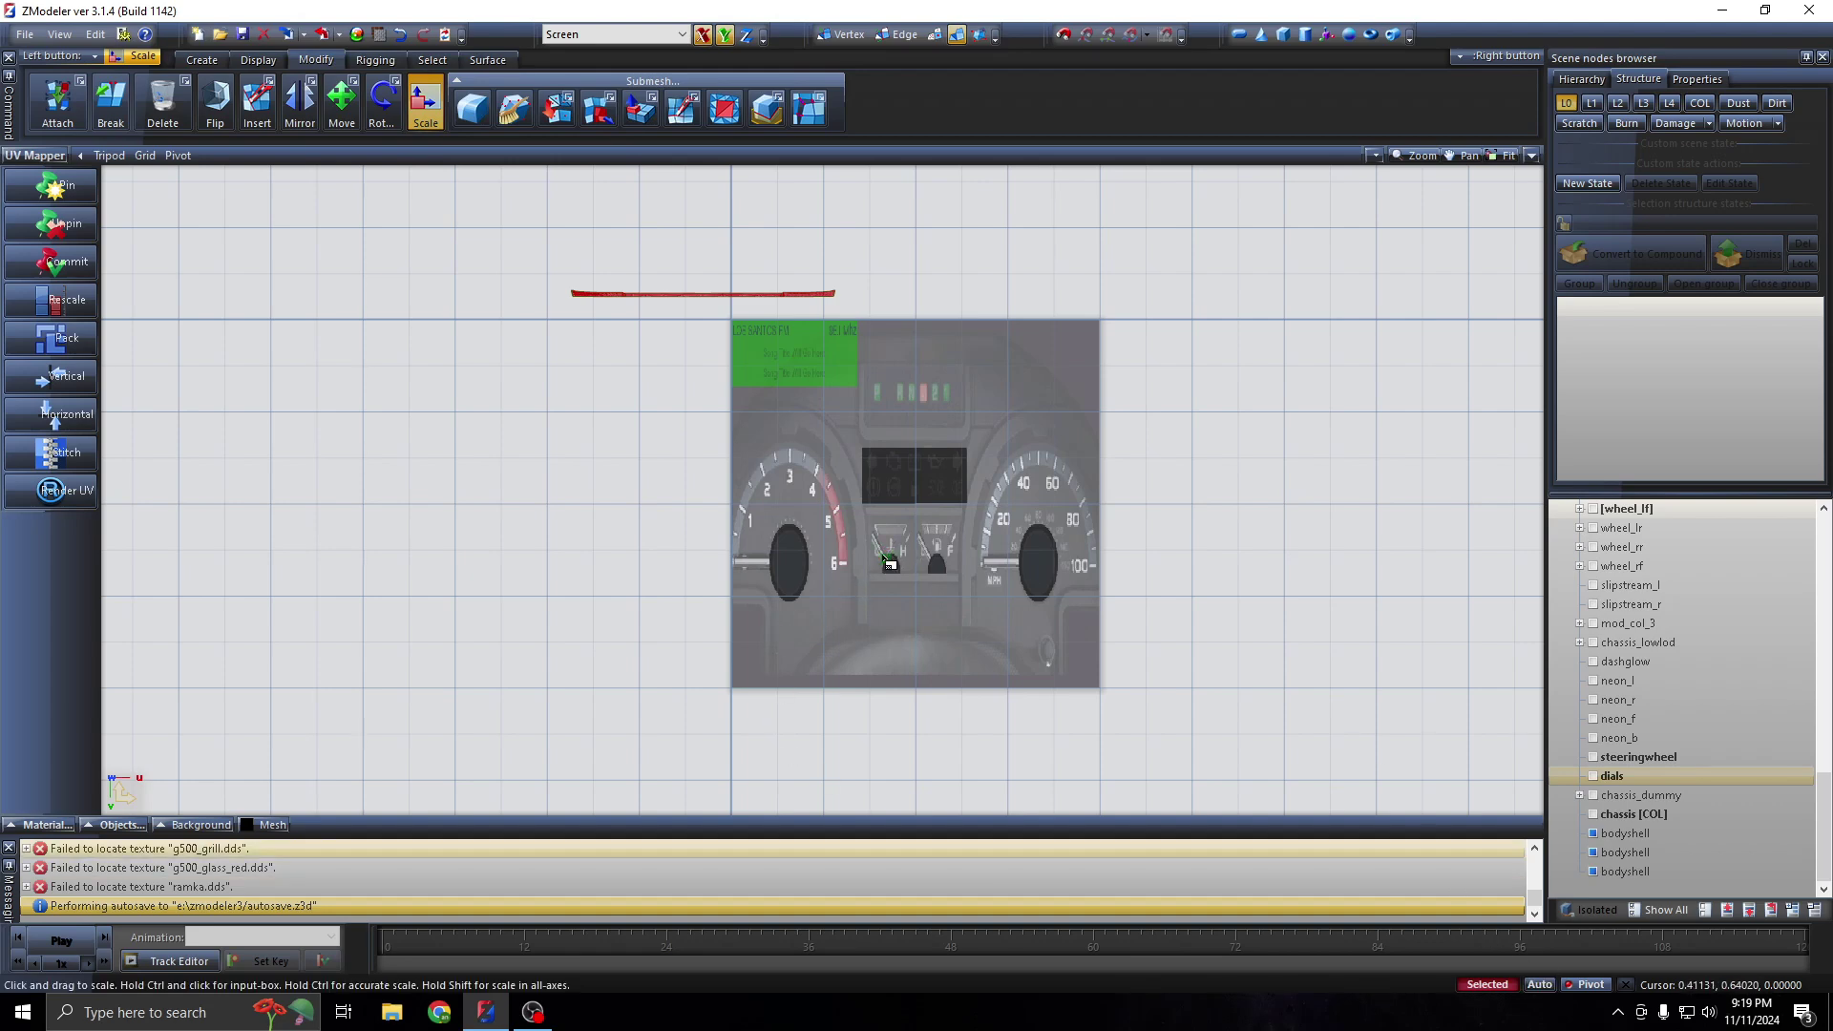
{"action": "scroll", "coordinate": [890, 564], "scroll_direction": "up", "scroll_amount": 1}
{"action": "scroll", "coordinate": [907, 544], "scroll_direction": "up", "scroll_amount": 2}
{"action": "scroll", "coordinate": [868, 566], "scroll_direction": "up", "scroll_amount": 2}
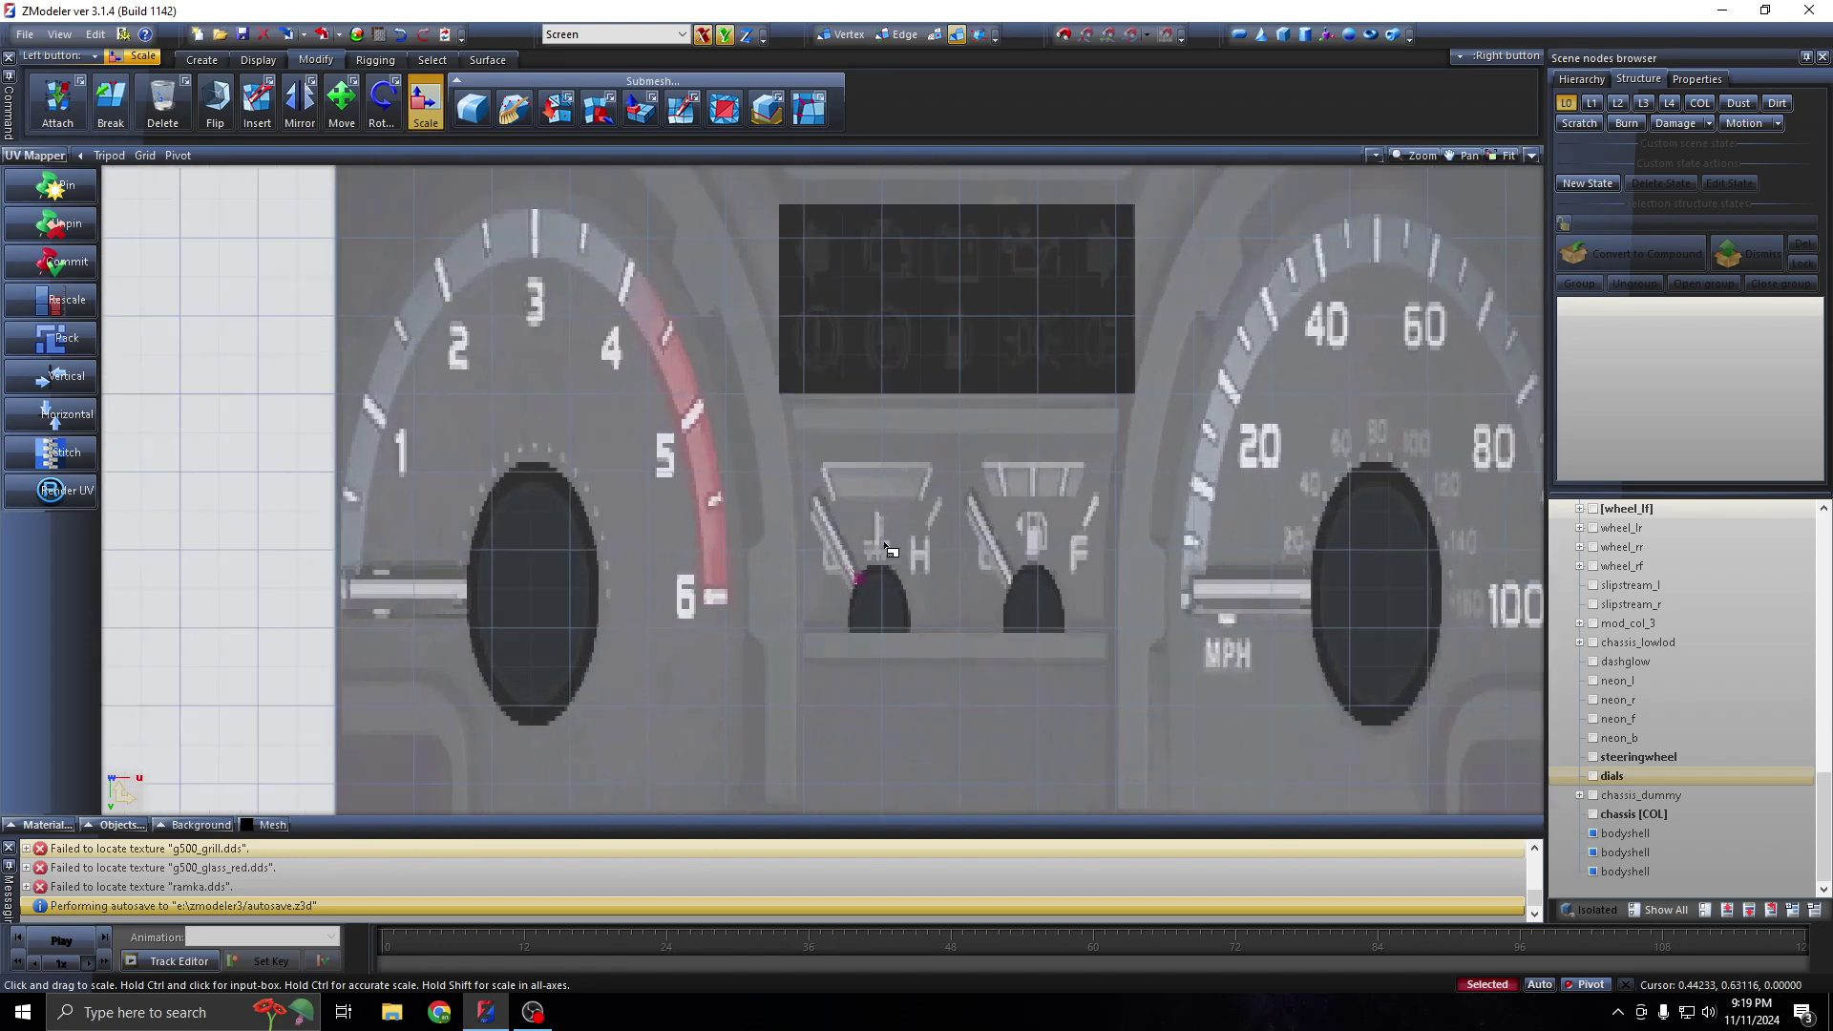
{"action": "scroll", "coordinate": [873, 544], "scroll_direction": "up", "scroll_amount": 2}
{"action": "scroll", "coordinate": [873, 539], "scroll_direction": "up", "scroll_amount": 2}
{"action": "scroll", "coordinate": [823, 503], "scroll_direction": "up", "scroll_amount": 2}
{"action": "left_click", "coordinate": [823, 503], "text": "ctrl"}
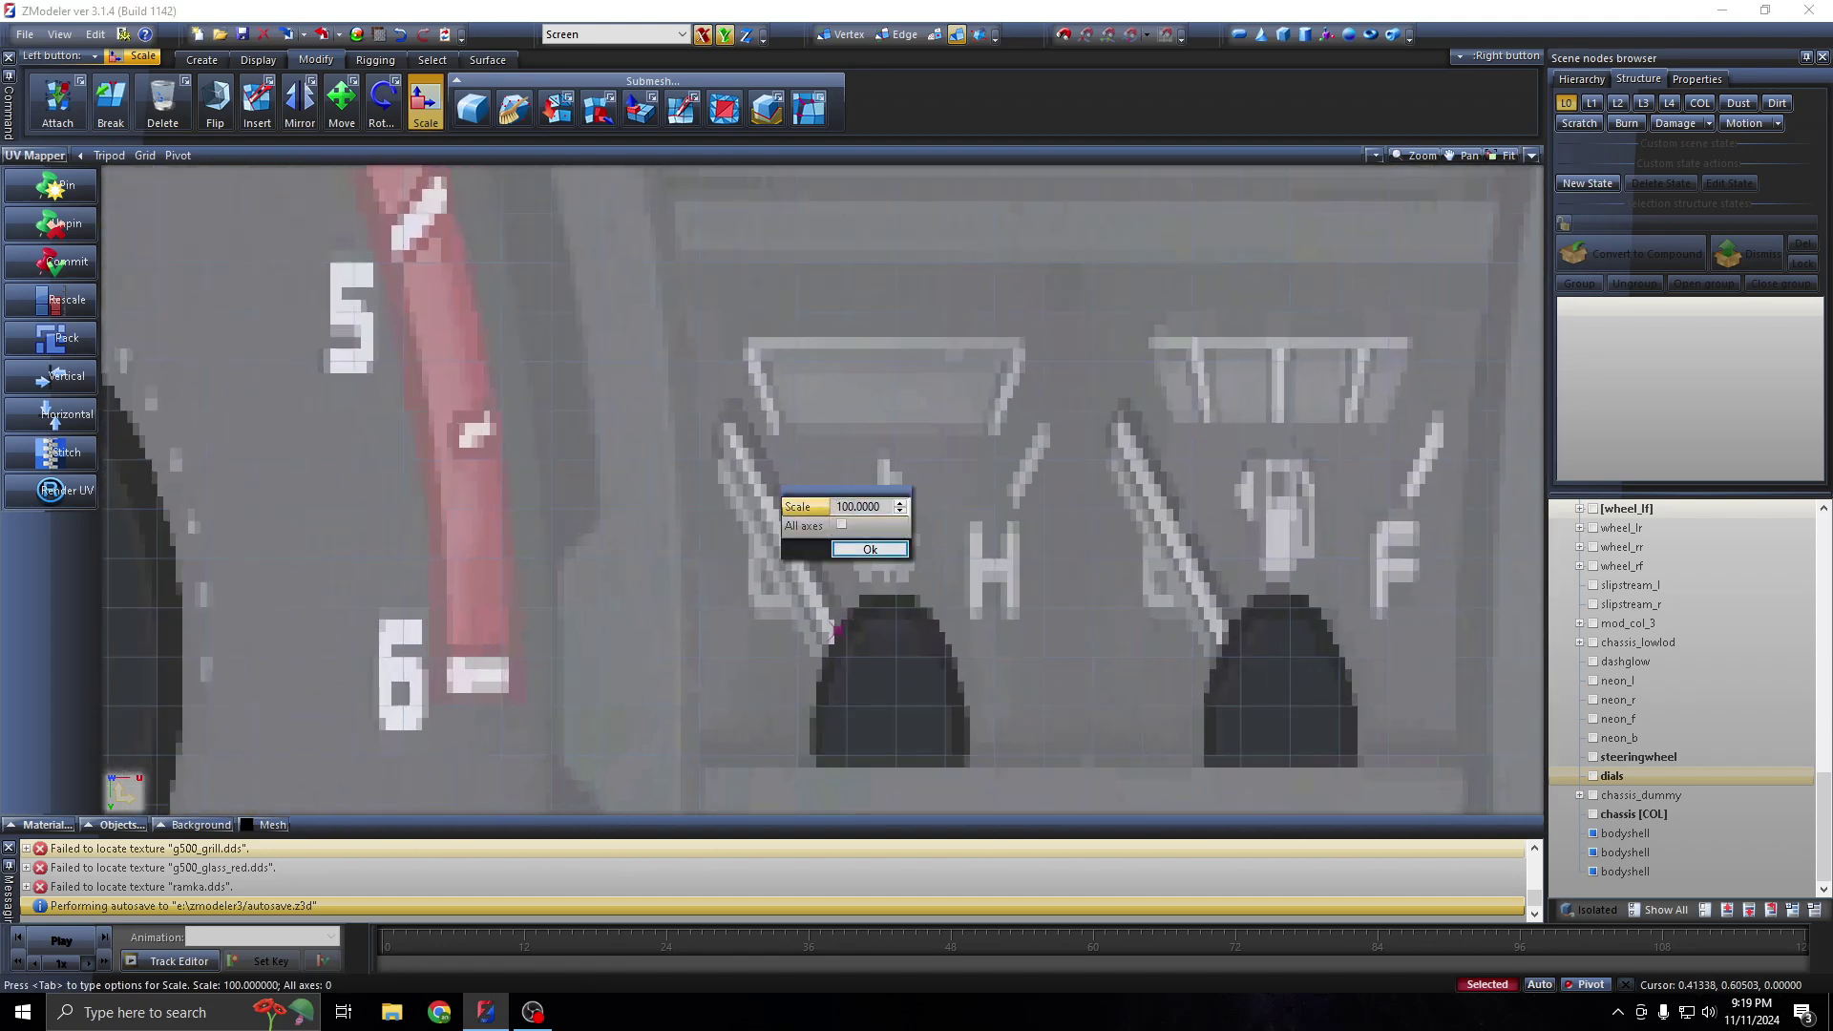
{"action": "type", "text": "1"}
{"action": "left_click", "coordinate": [870, 550]}
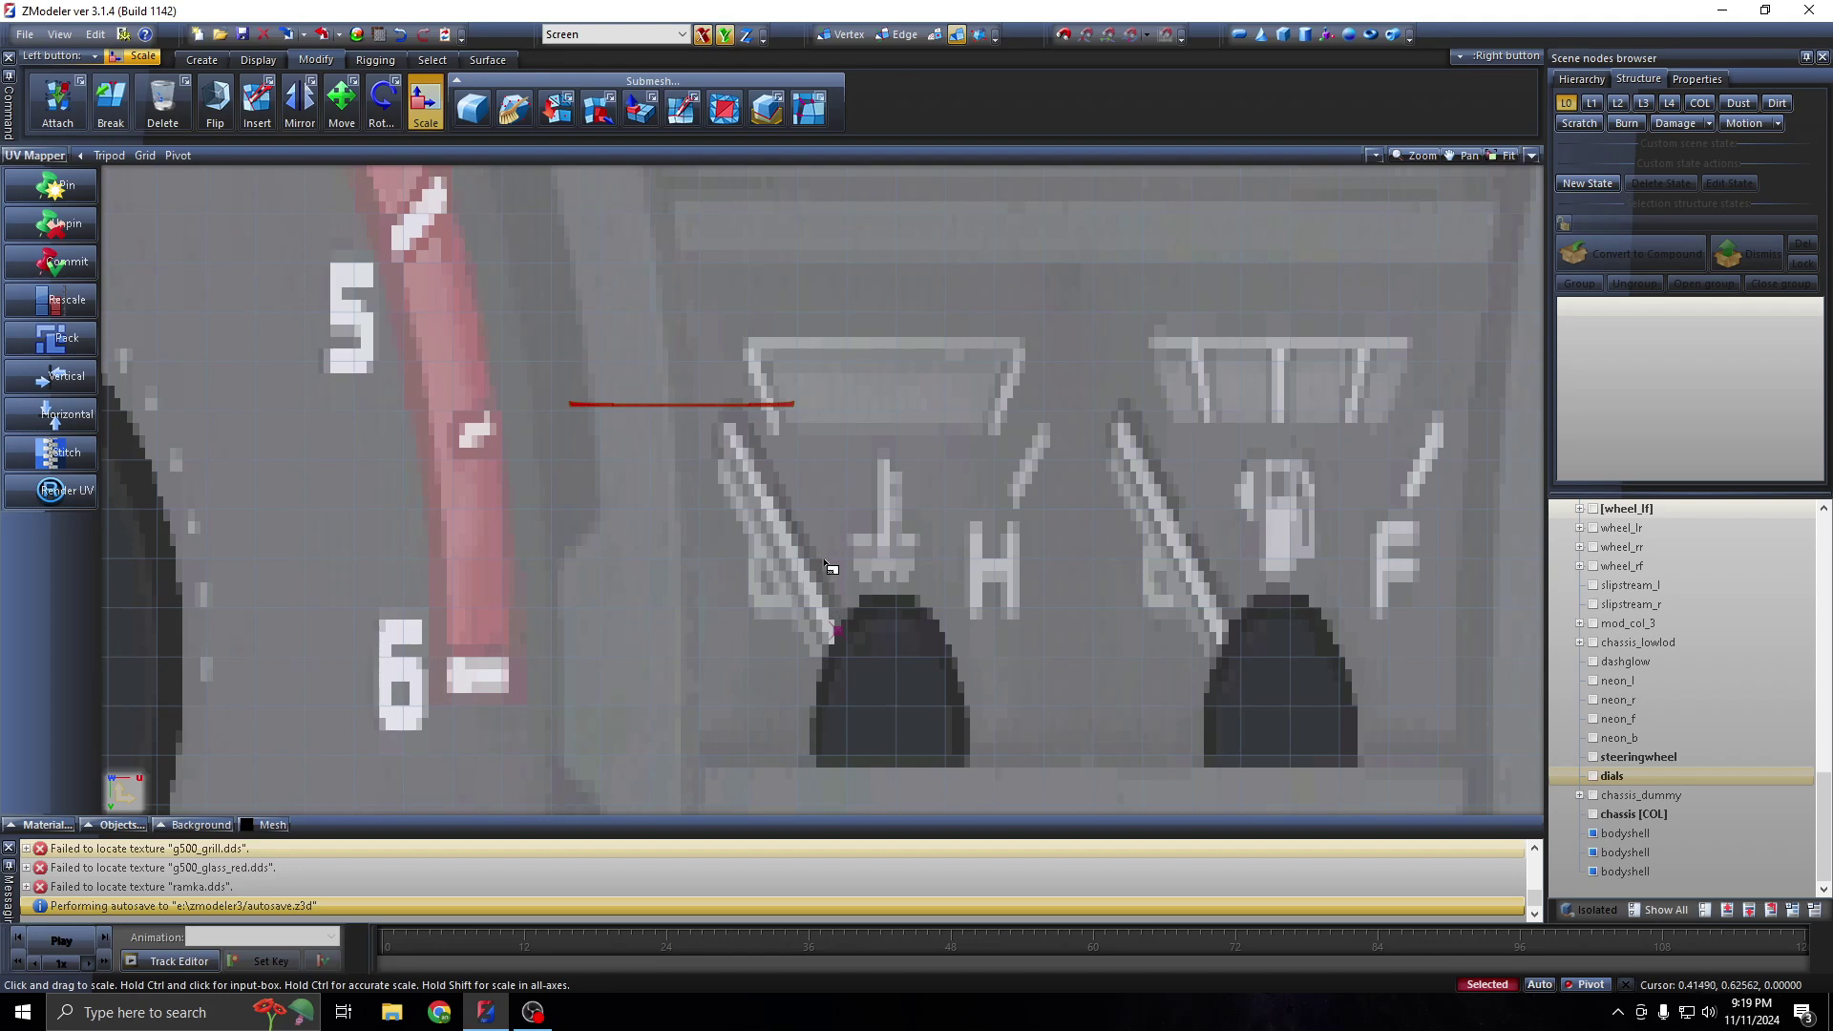
Scale the UV strip further, entering 5% and then 60%
{"action": "left_click", "coordinate": [819, 562], "text": "ctrl"}
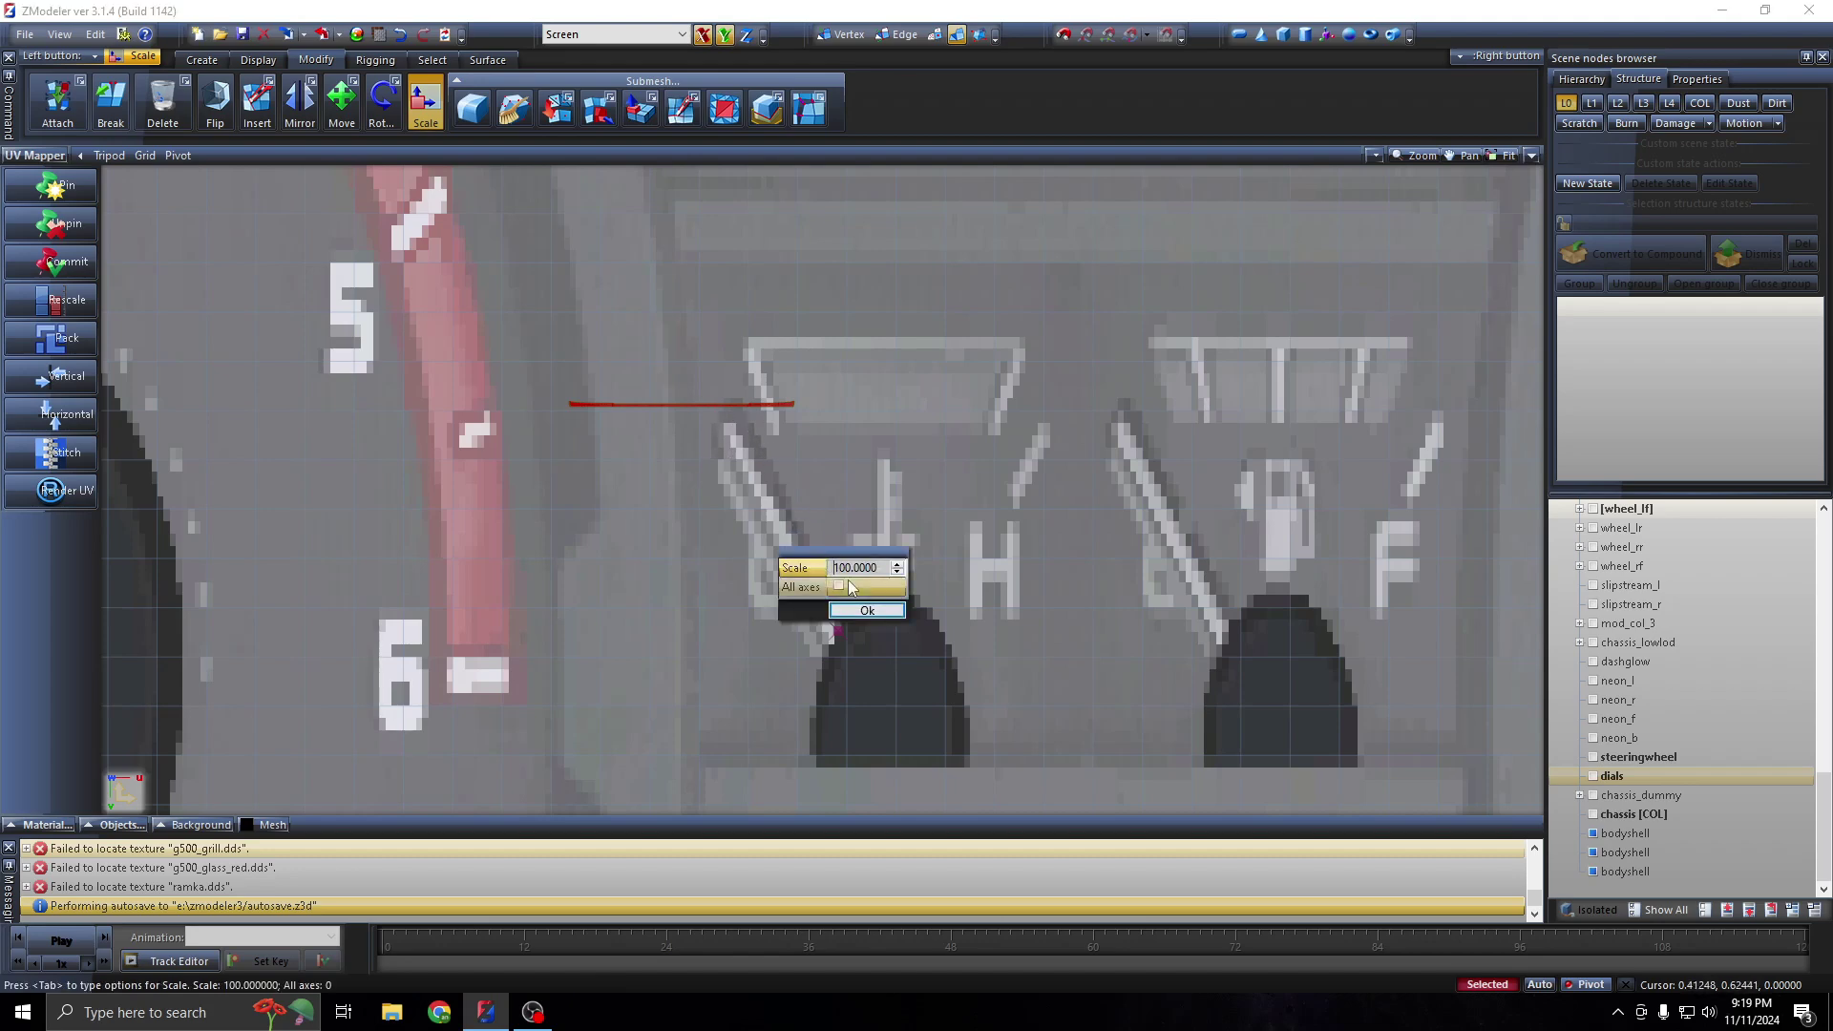
{"action": "mouse_move", "coordinate": [811, 588]}
{"action": "type", "text": "5"}
{"action": "left_click", "coordinate": [863, 611]}
{"action": "scroll", "coordinate": [820, 546], "scroll_direction": "up", "scroll_amount": 1}
{"action": "scroll", "coordinate": [778, 542], "scroll_direction": "up", "scroll_amount": 1}
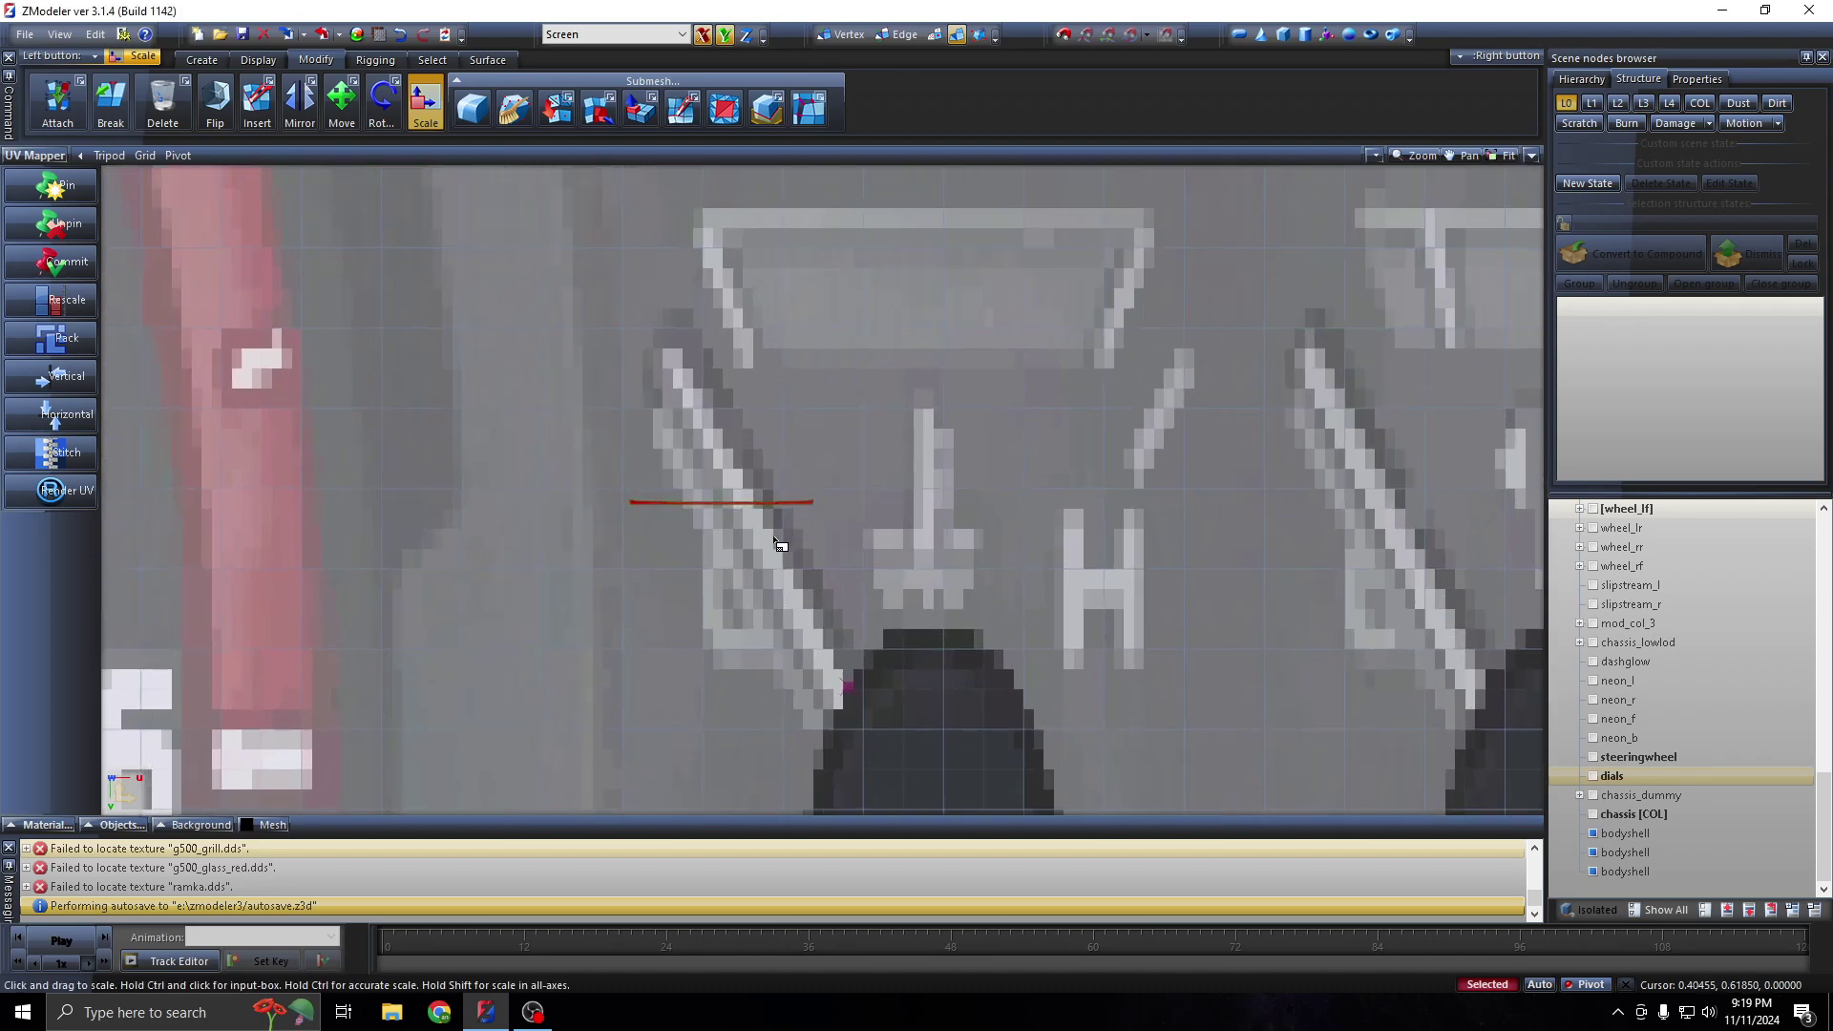
{"action": "scroll", "coordinate": [778, 542], "scroll_direction": "up", "scroll_amount": 1}
{"action": "scroll", "coordinate": [783, 549], "scroll_direction": "up", "scroll_amount": 1}
{"action": "left_click", "coordinate": [859, 590], "text": "ctrl"}
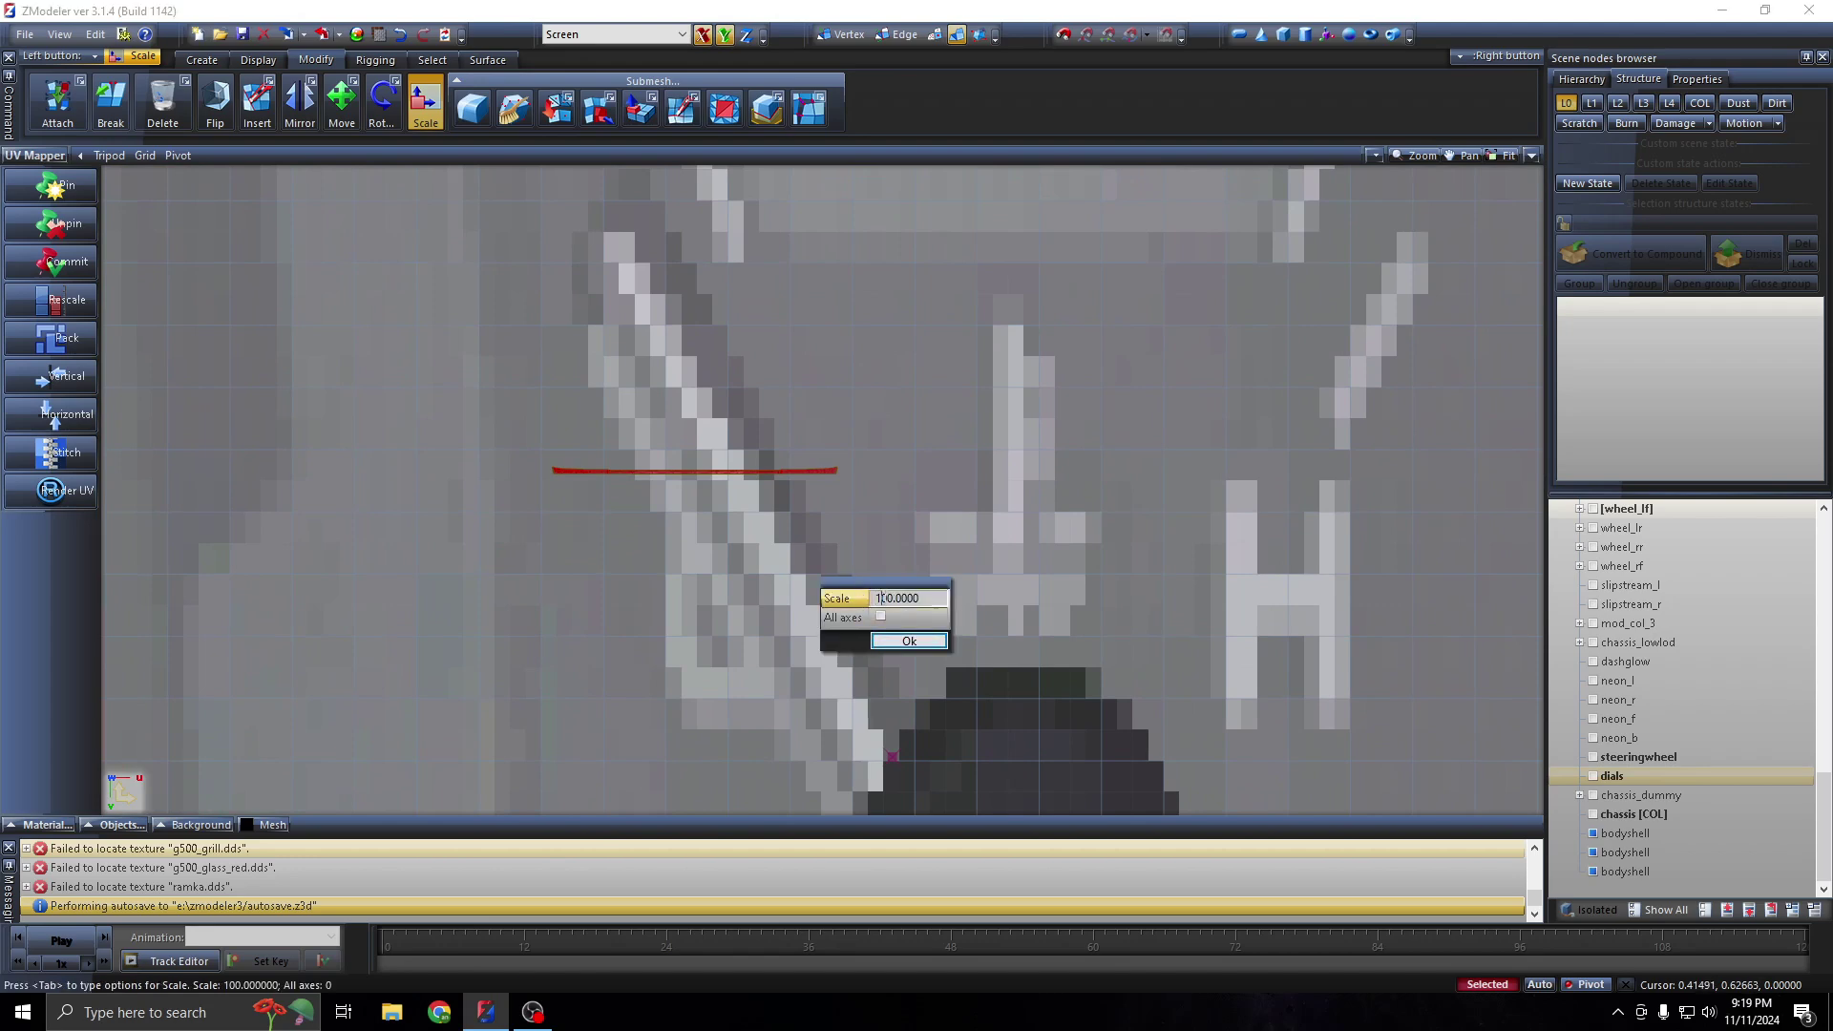
{"action": "type", "text": "60"}
{"action": "left_click", "coordinate": [909, 640]}
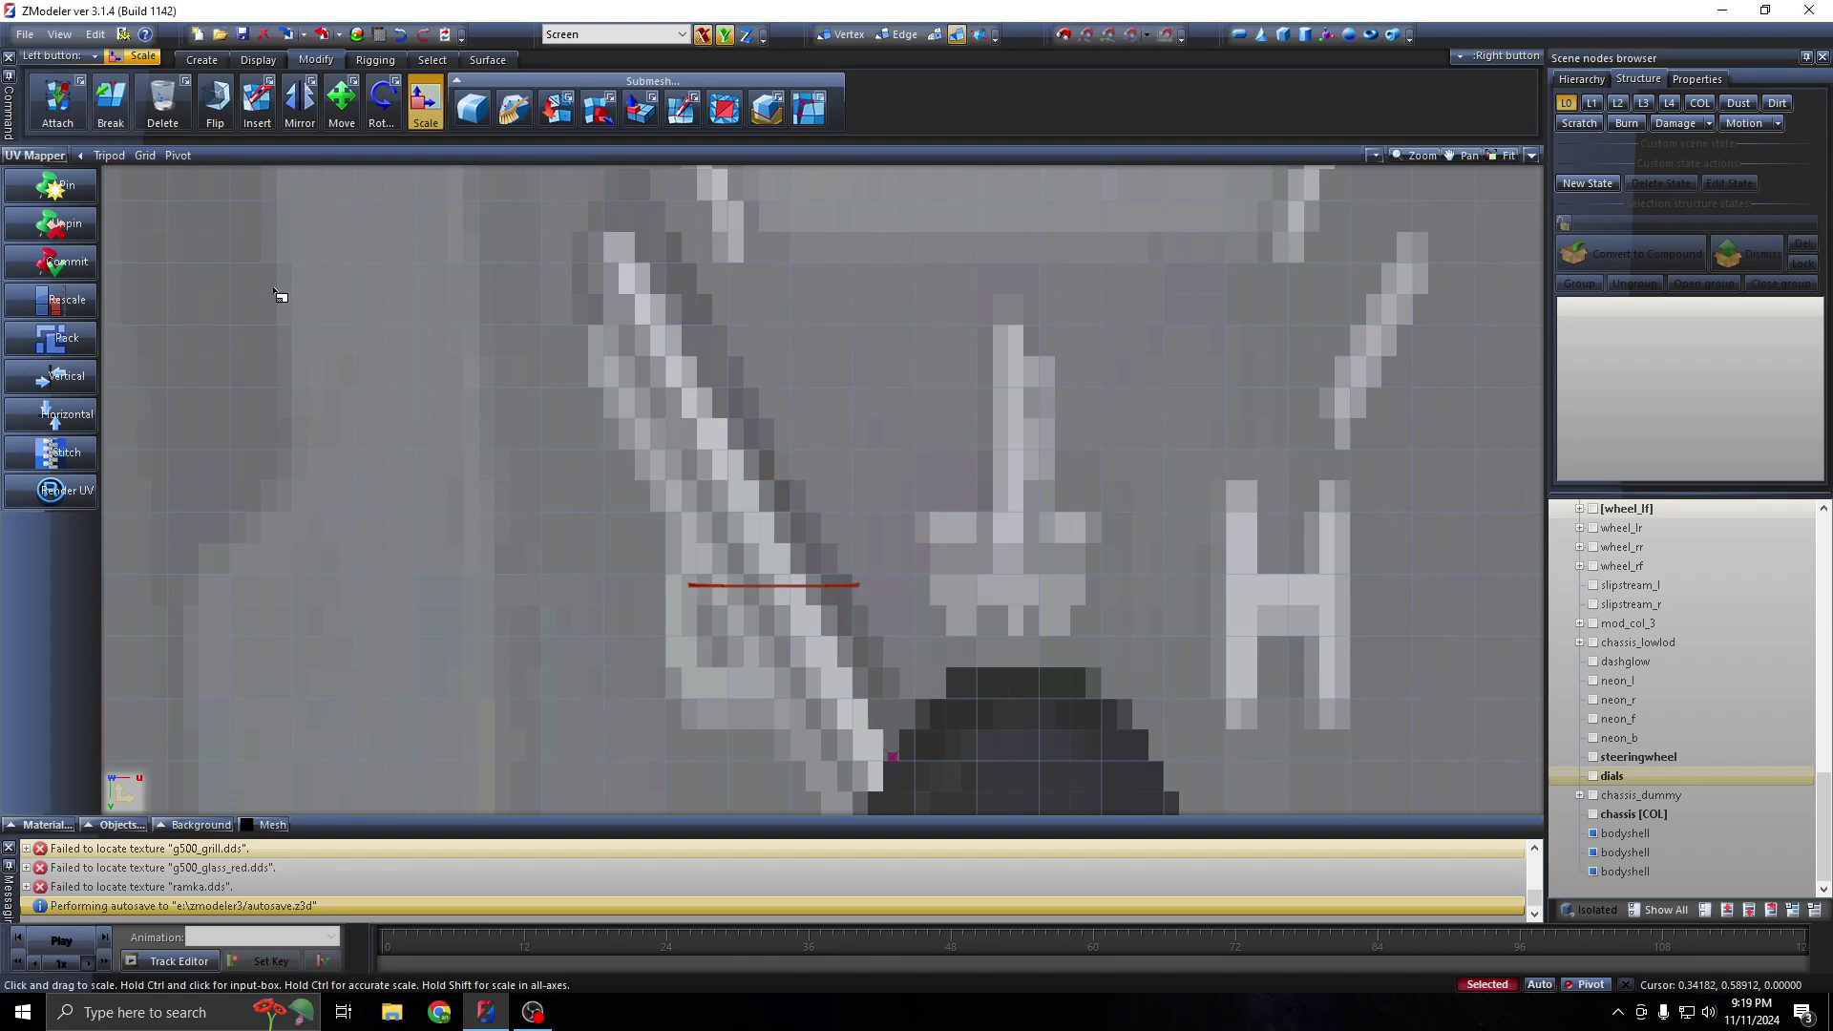
Move the UV strip onto the temperature gauge and scale it to 80%
{"action": "key", "text": "m"}
{"action": "left_click_drag", "start_coordinate": [790, 641], "coordinate": [777, 449]}
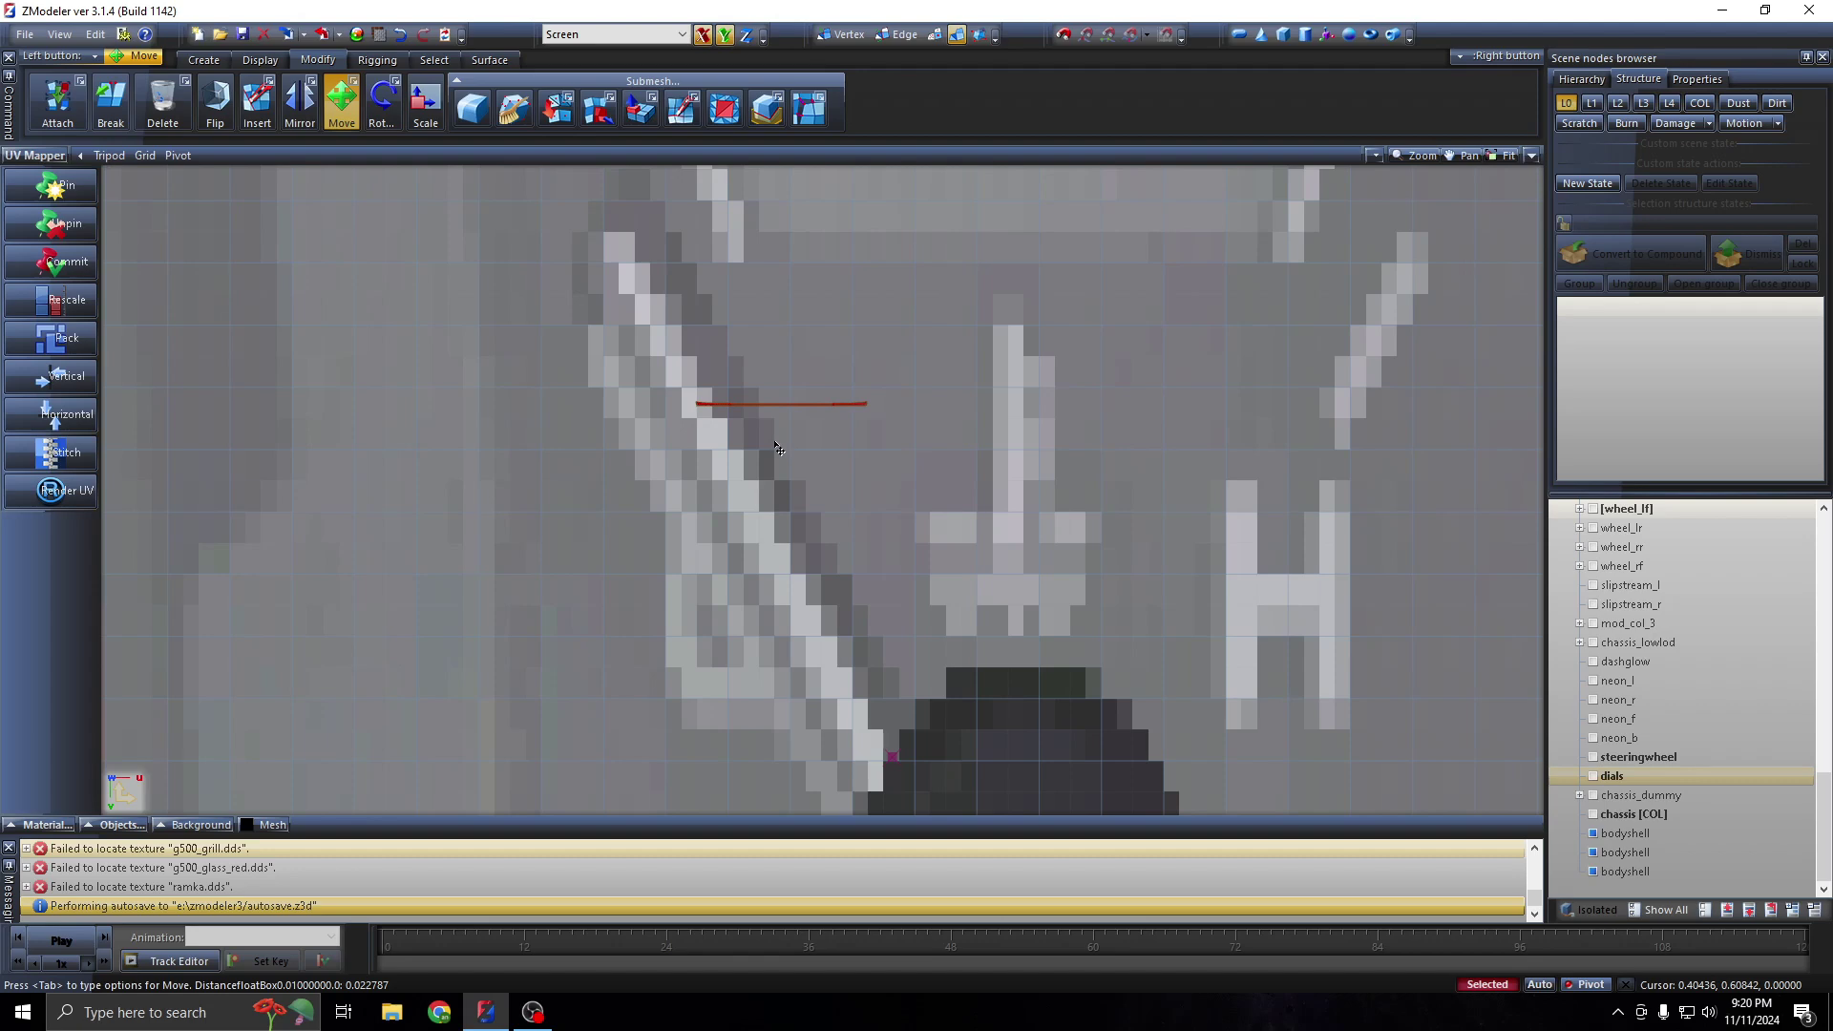
{"action": "left_click_drag", "start_coordinate": [779, 449], "coordinate": [758, 449]}
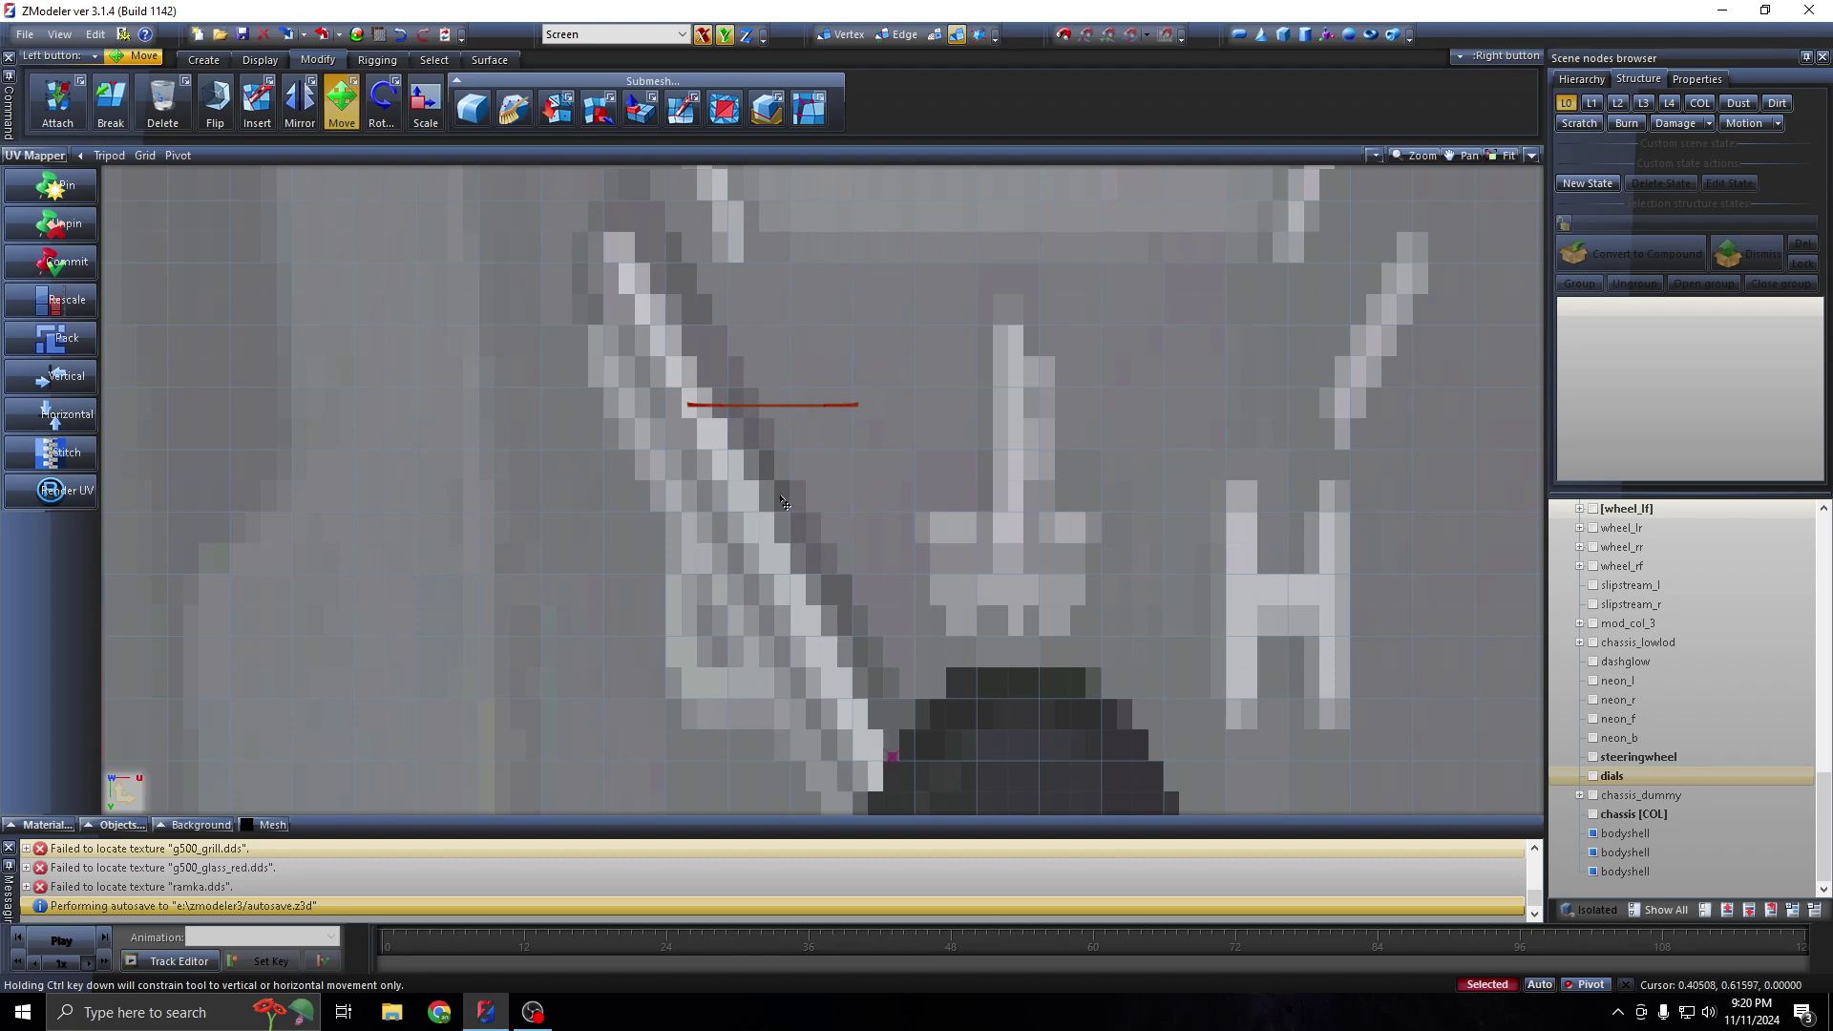
{"action": "left_click", "coordinate": [424, 103]}
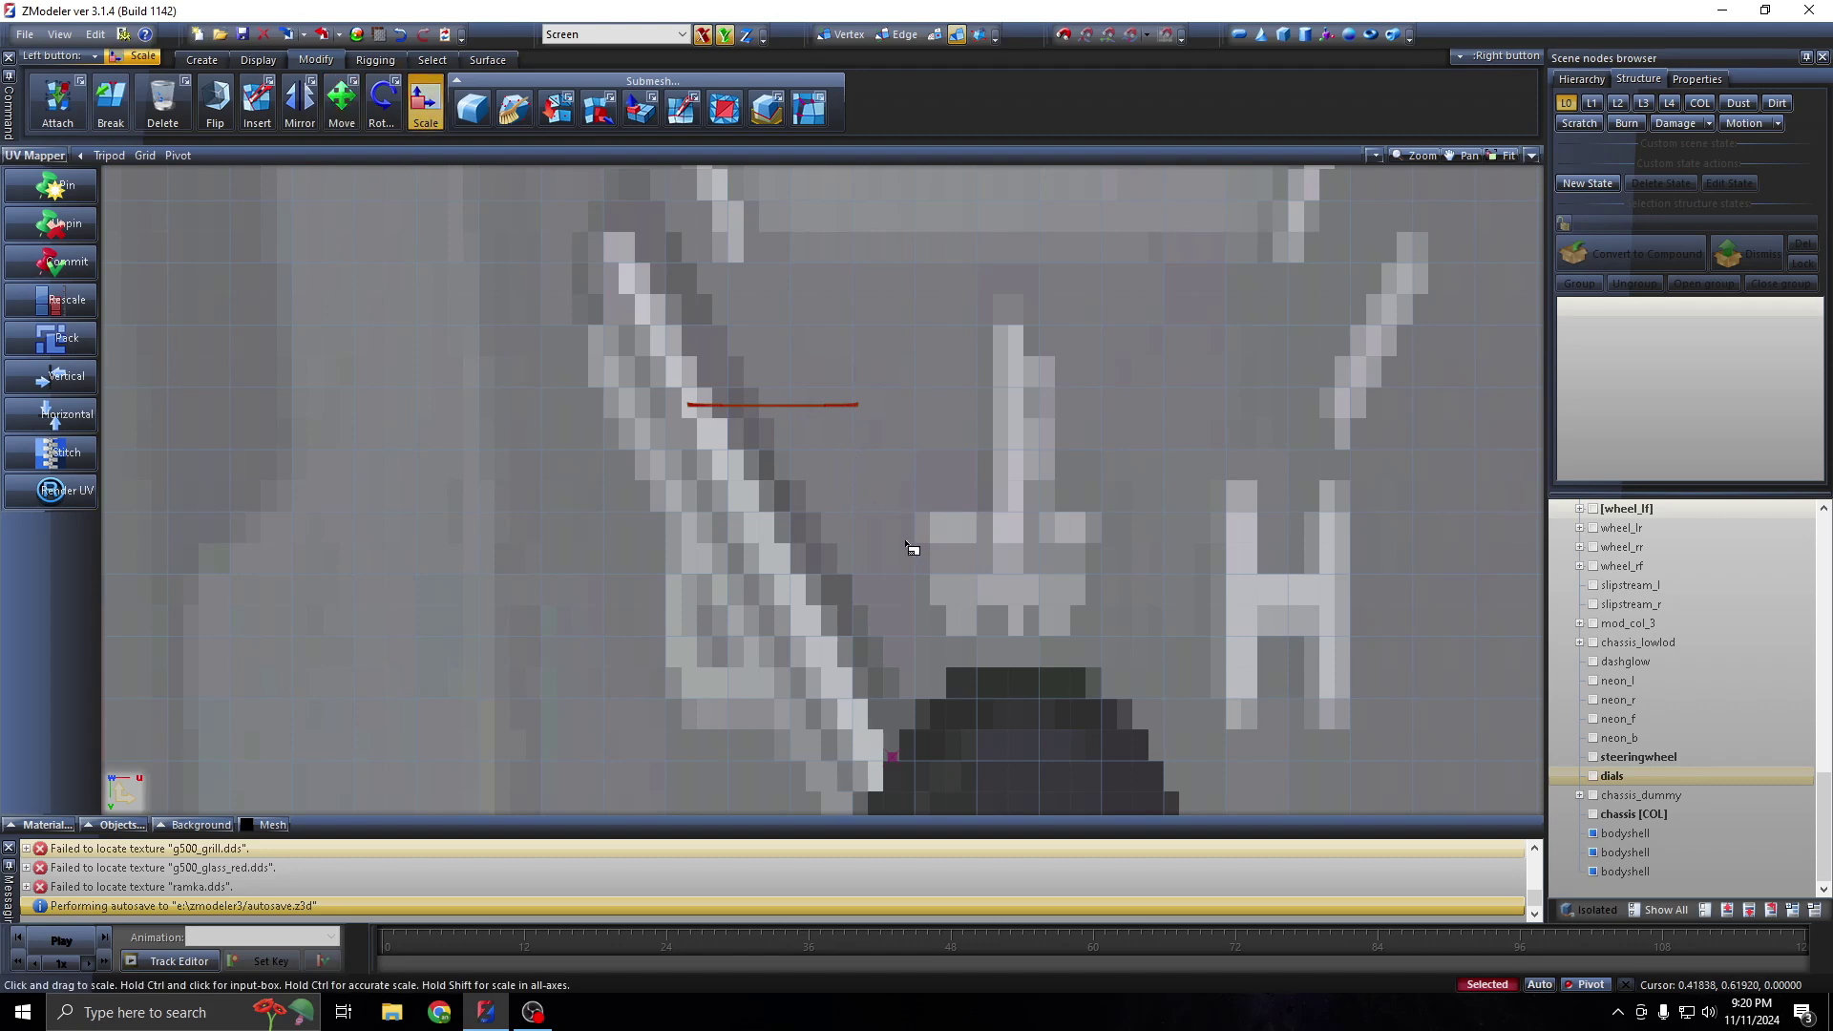
{"action": "left_click", "coordinate": [800, 467], "text": "ctrl"}
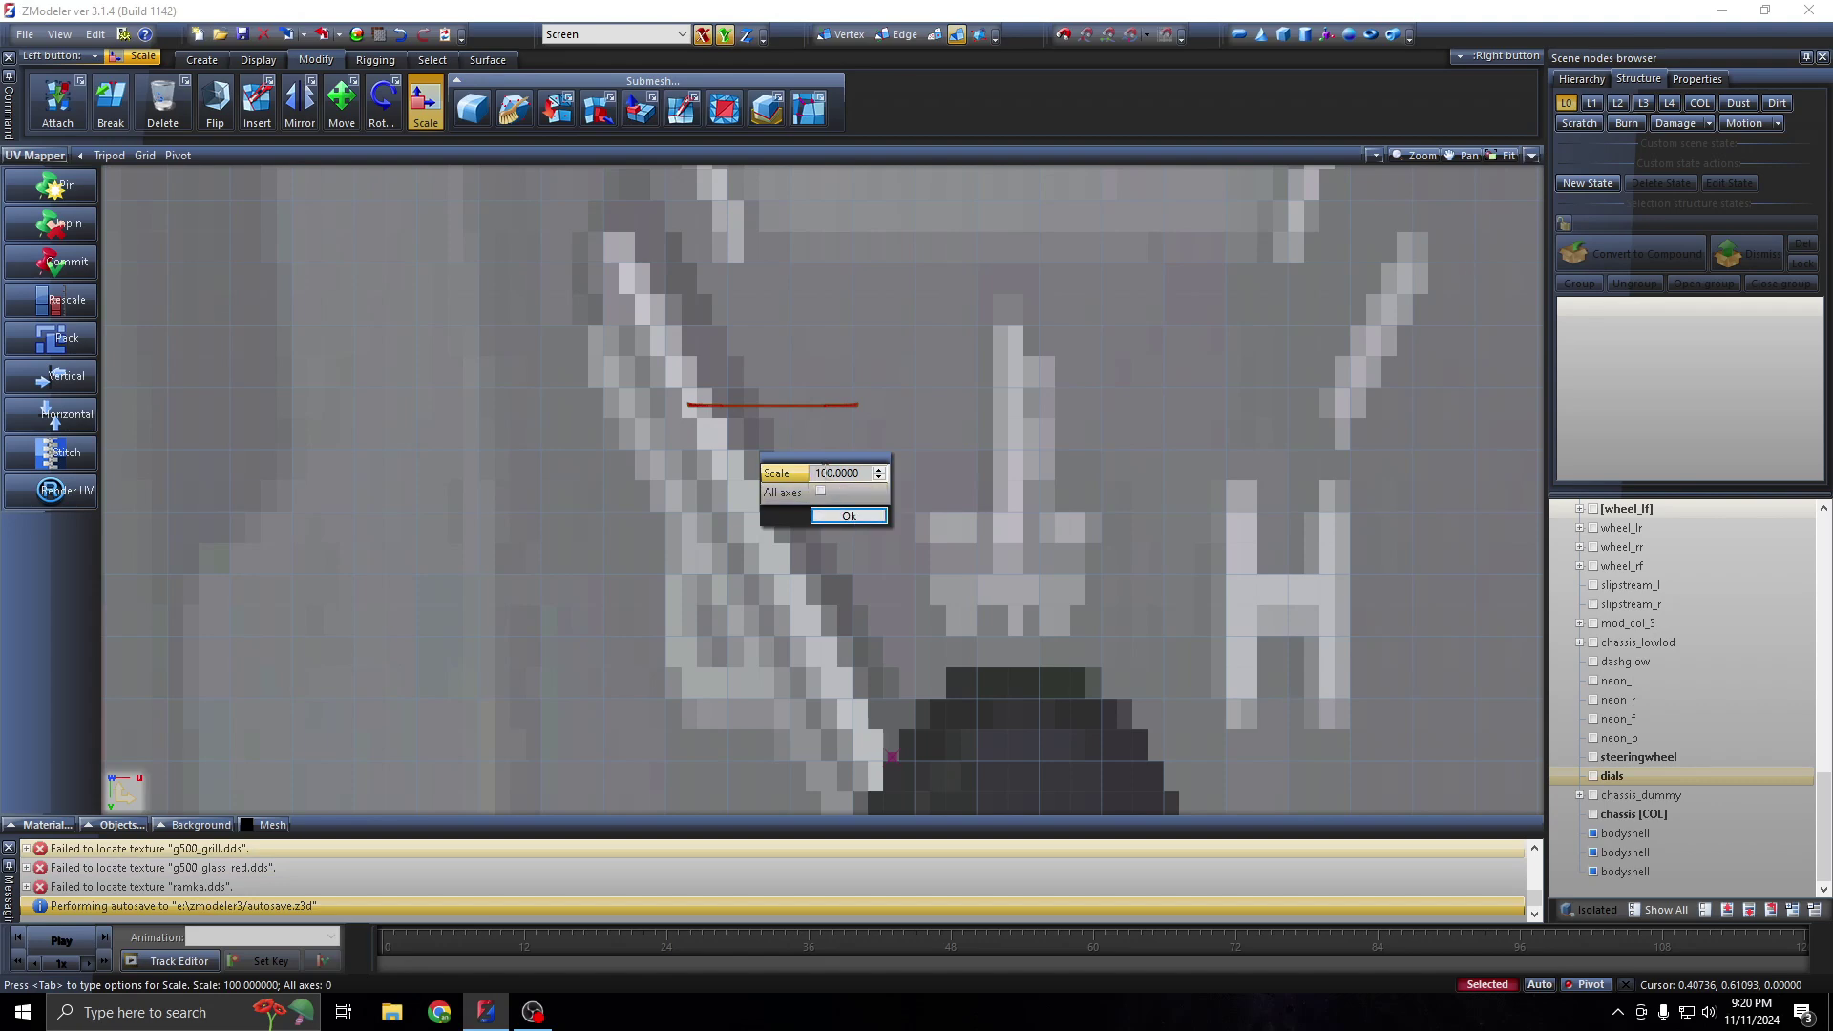
{"action": "left_click", "coordinate": [838, 516]}
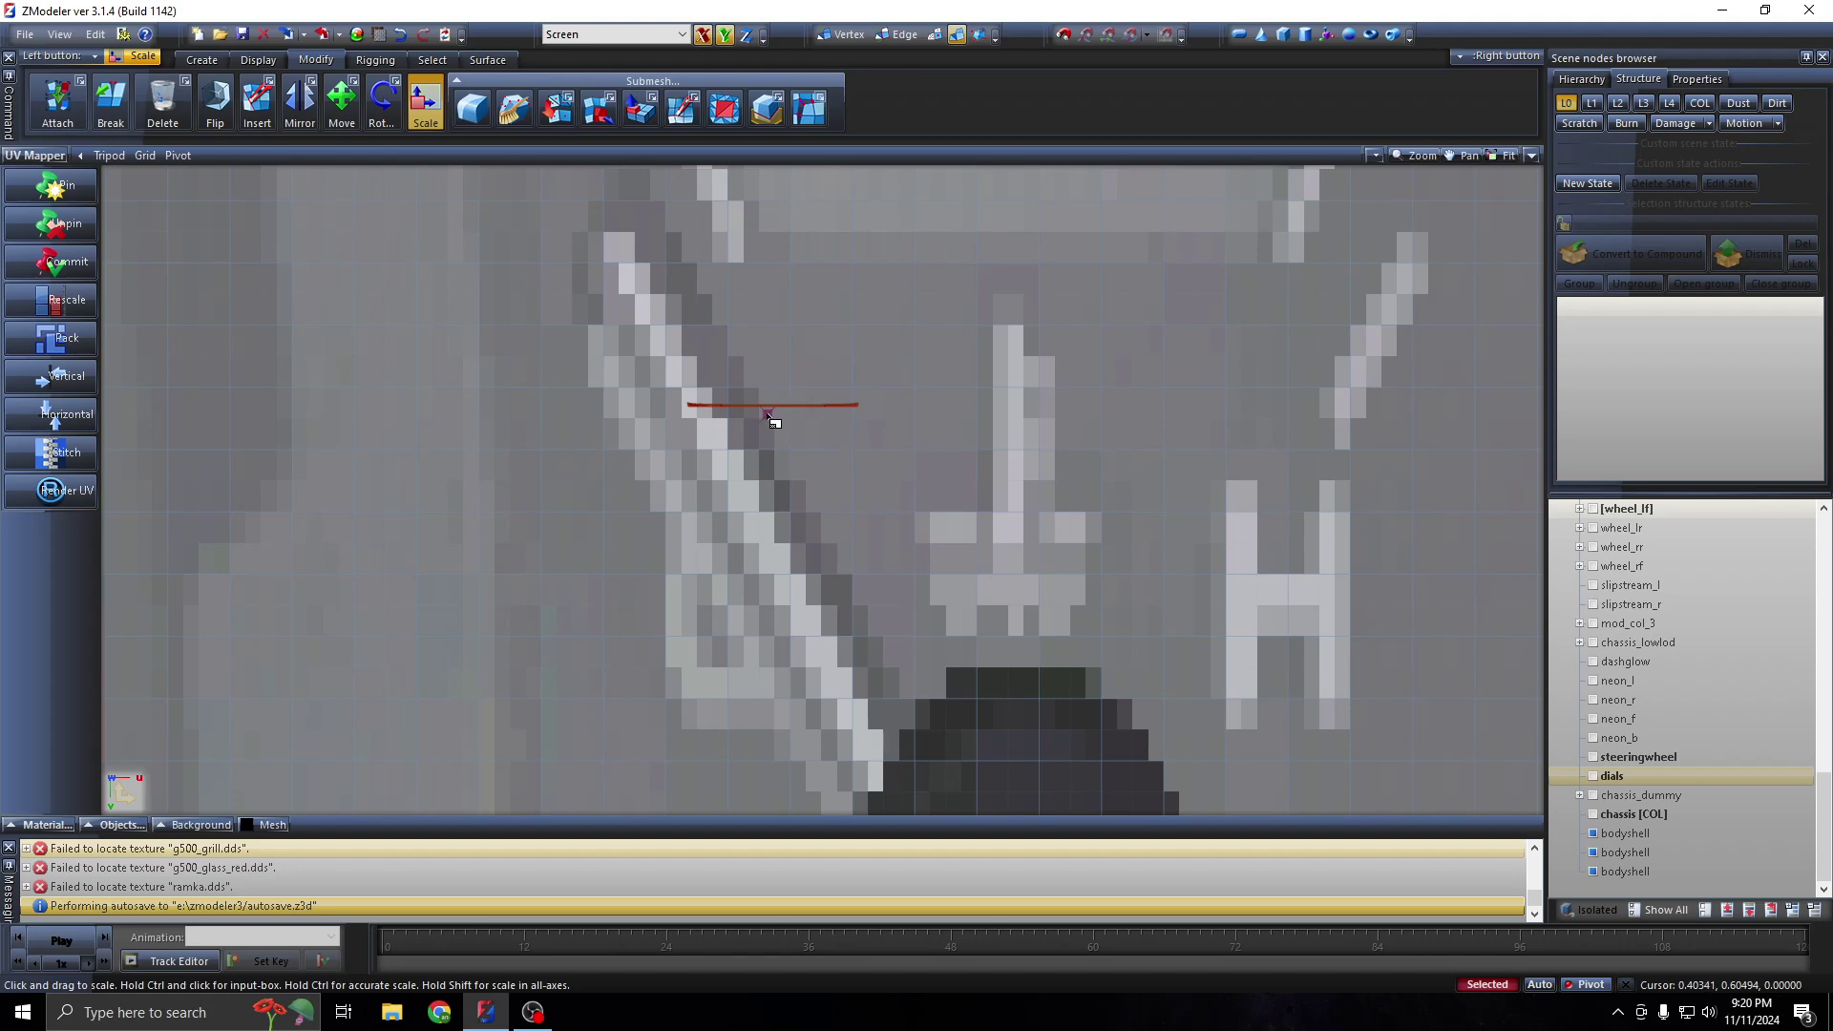
{"action": "left_click", "coordinate": [805, 456], "text": "ctrl"}
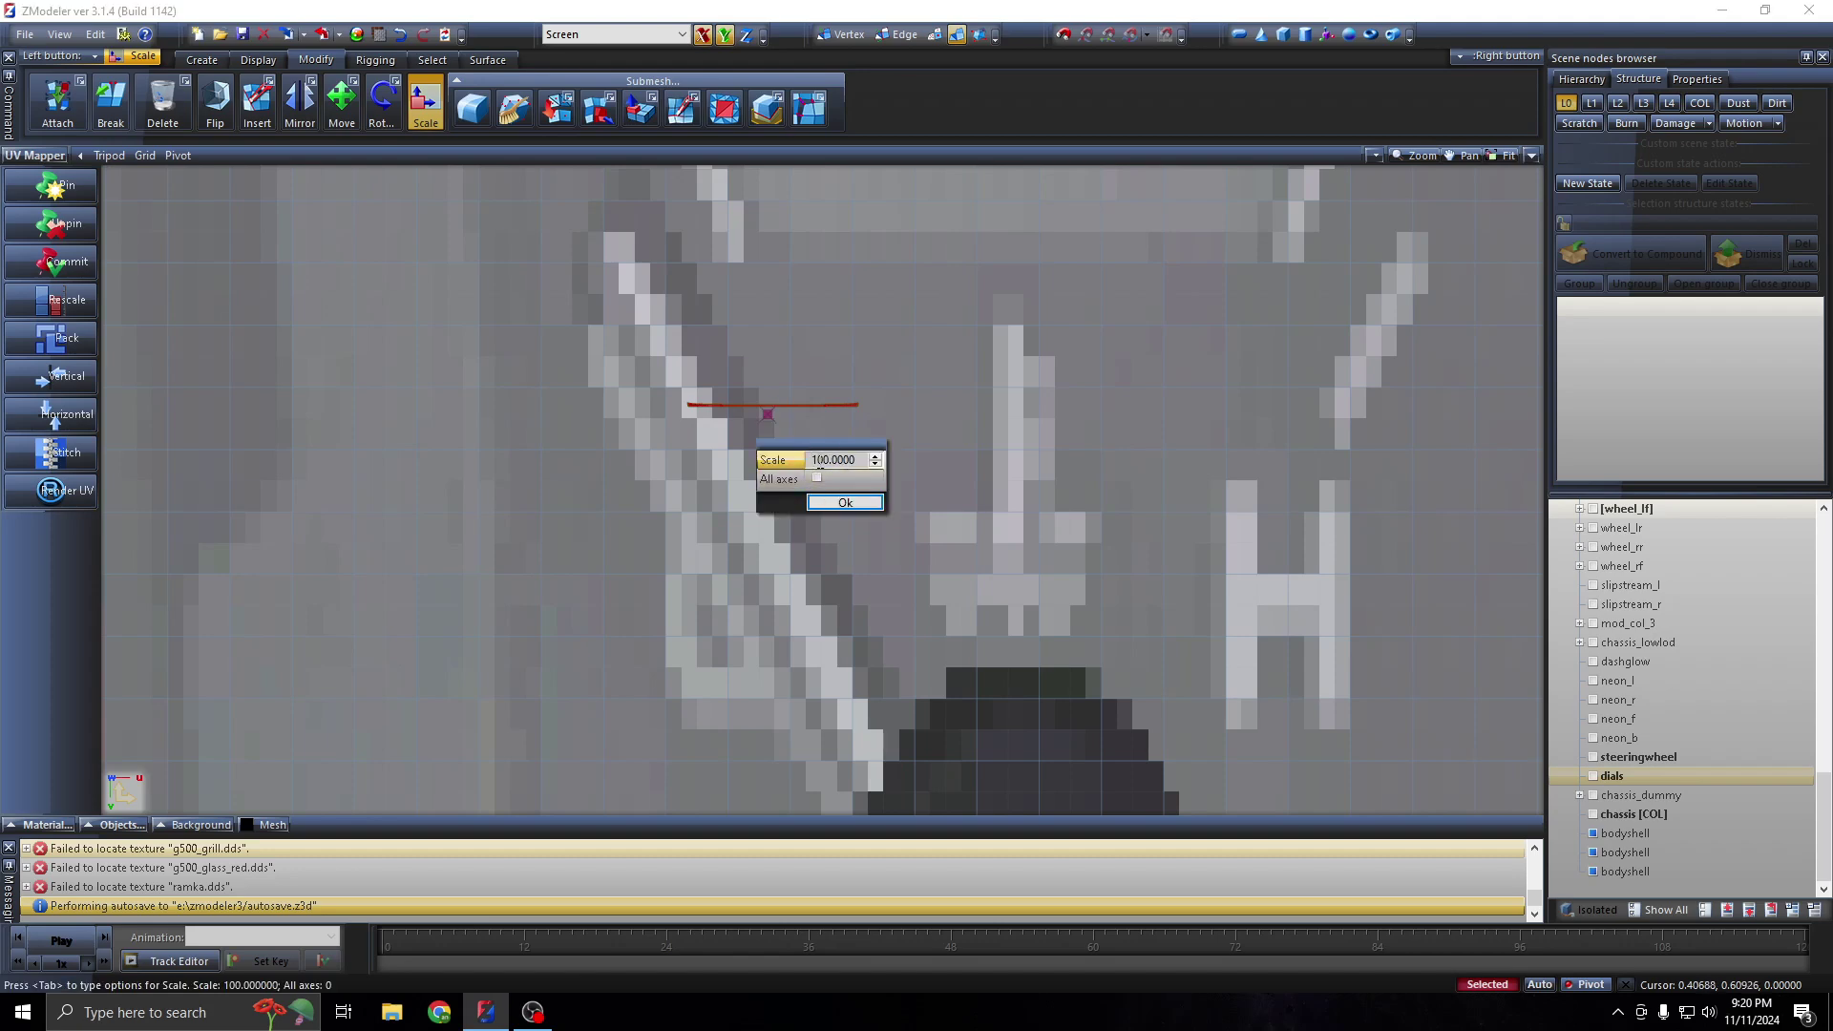
{"action": "left_click_drag", "start_coordinate": [823, 459], "coordinate": [811, 580]}
{"action": "left_click", "coordinate": [846, 503]}
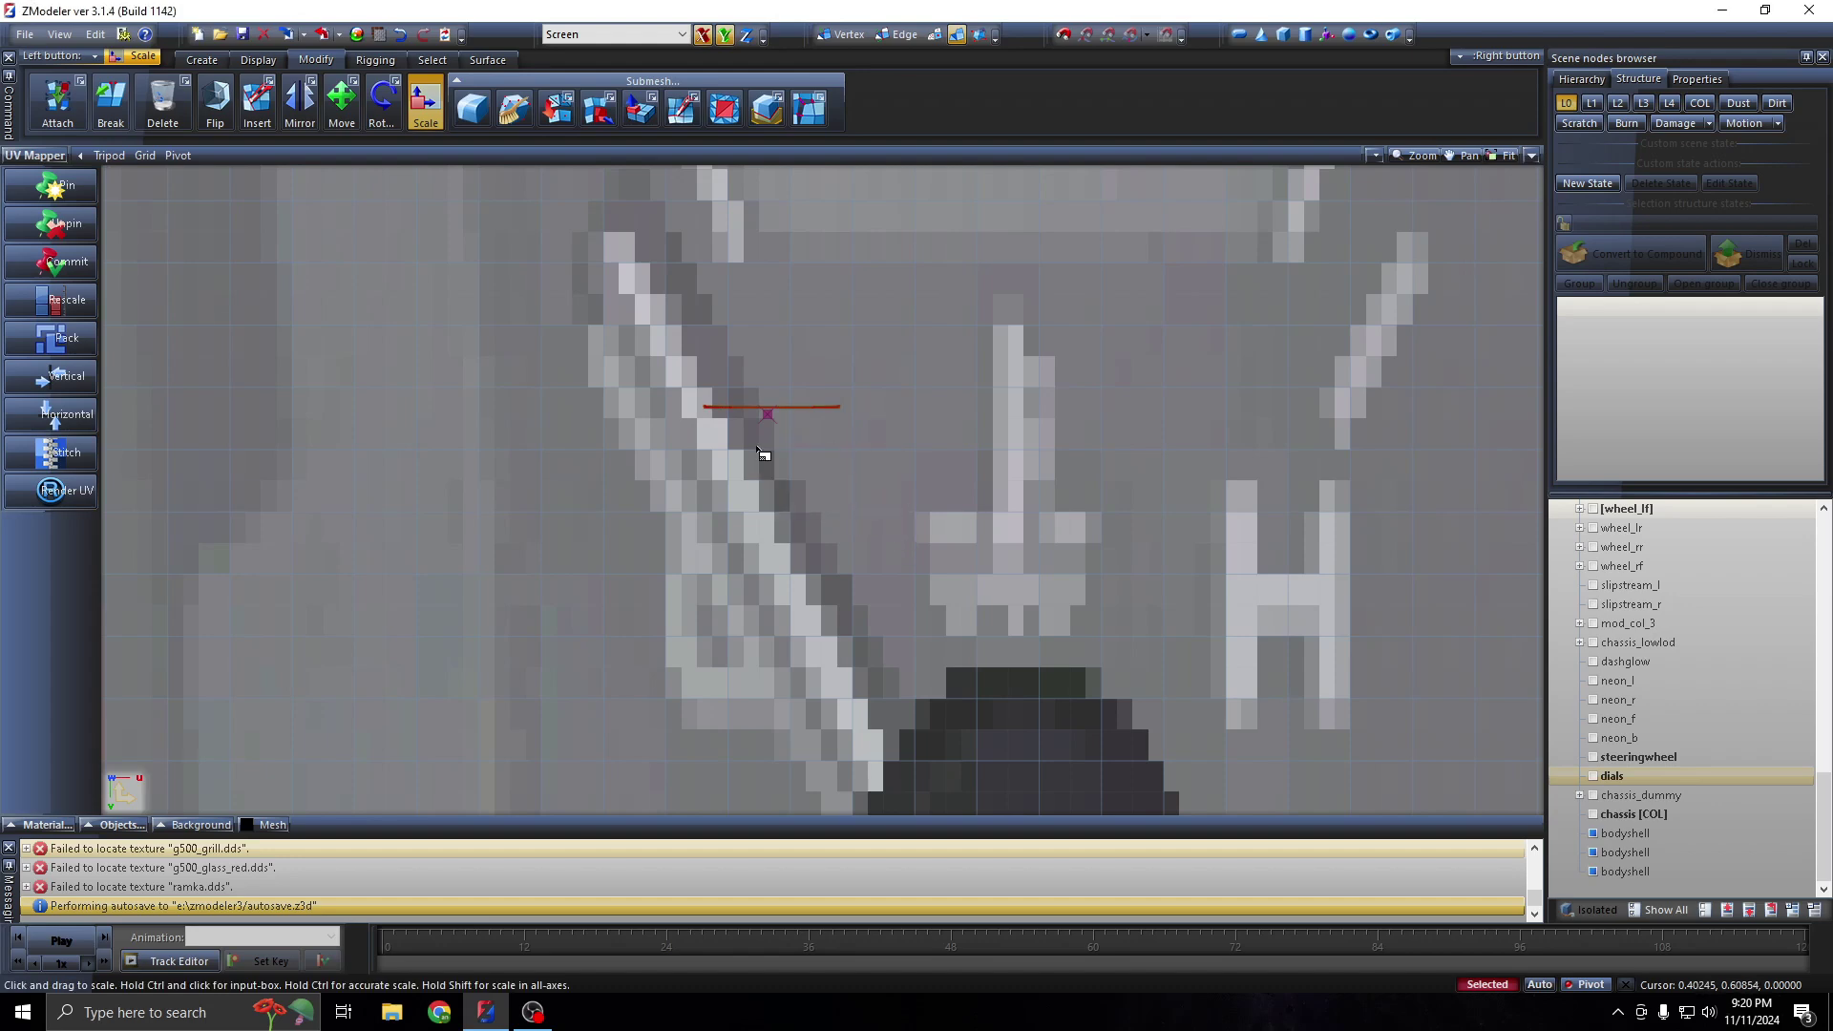
{"action": "left_click", "coordinate": [425, 103]}
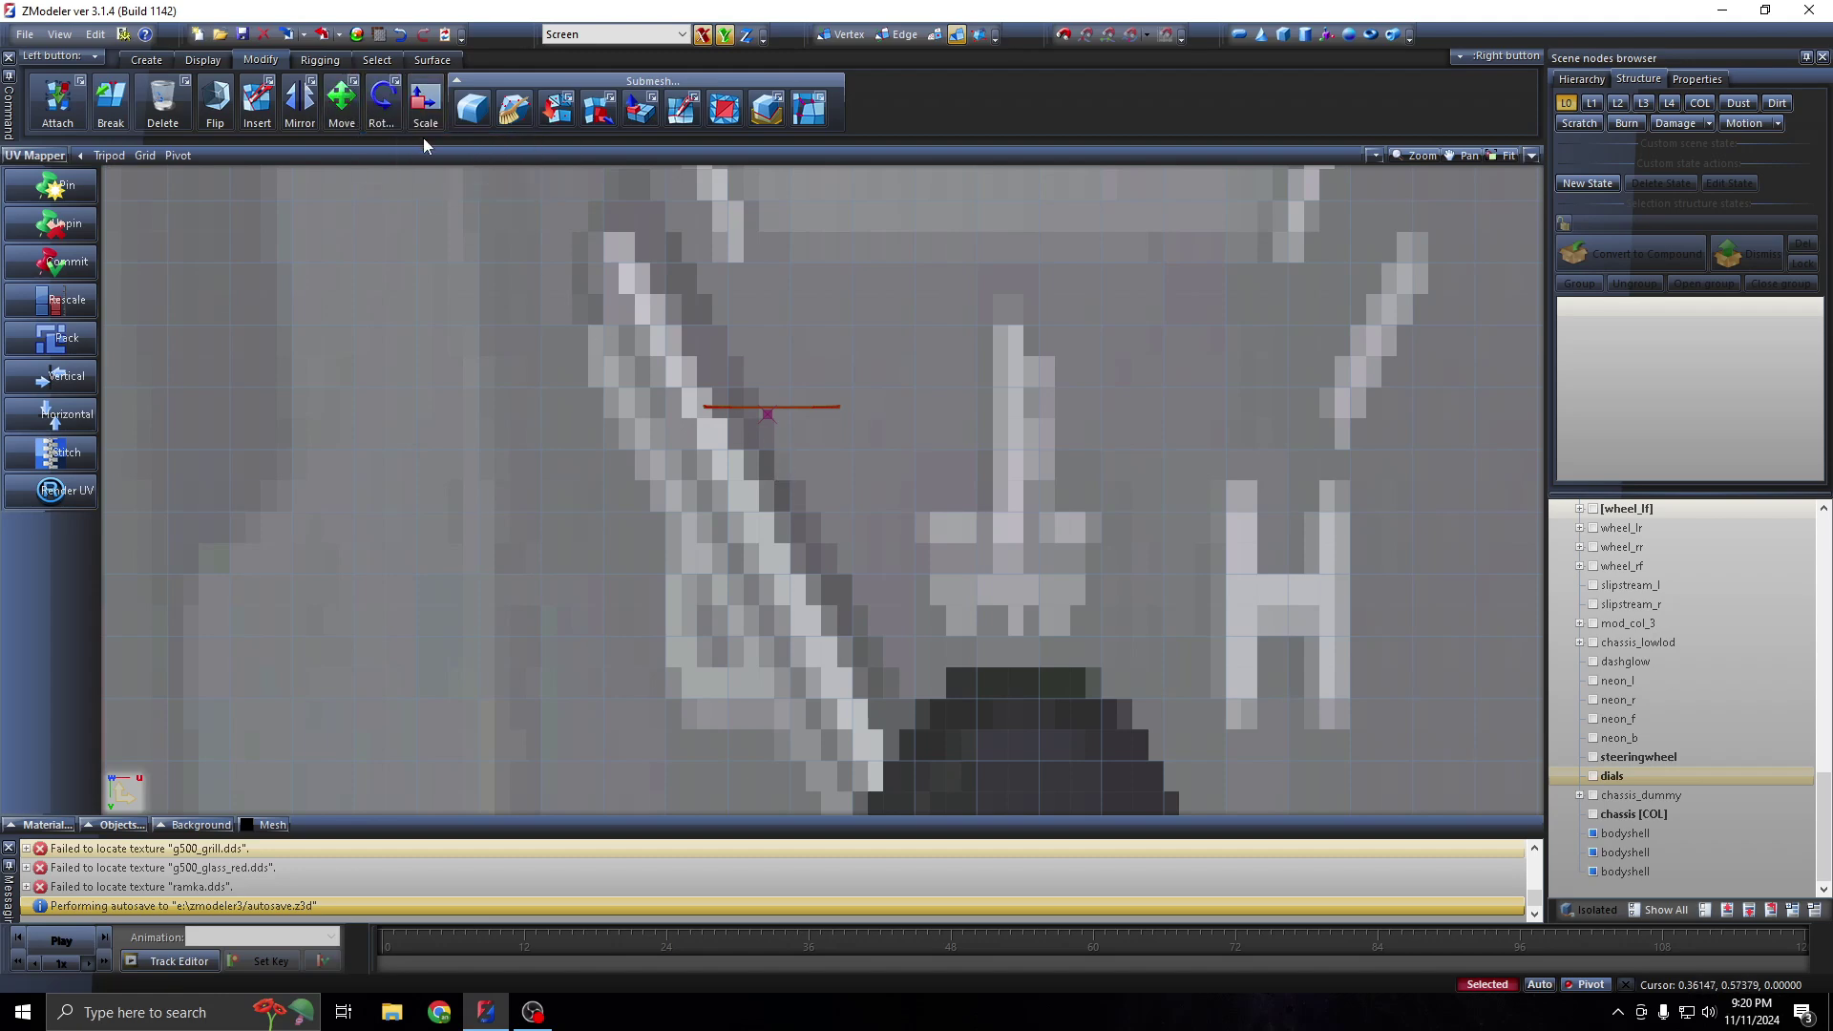
Rename the three bodyshell parts to 1, 2 and 3, then hide part 1's UVs
{"action": "left_click", "coordinate": [112, 824]}
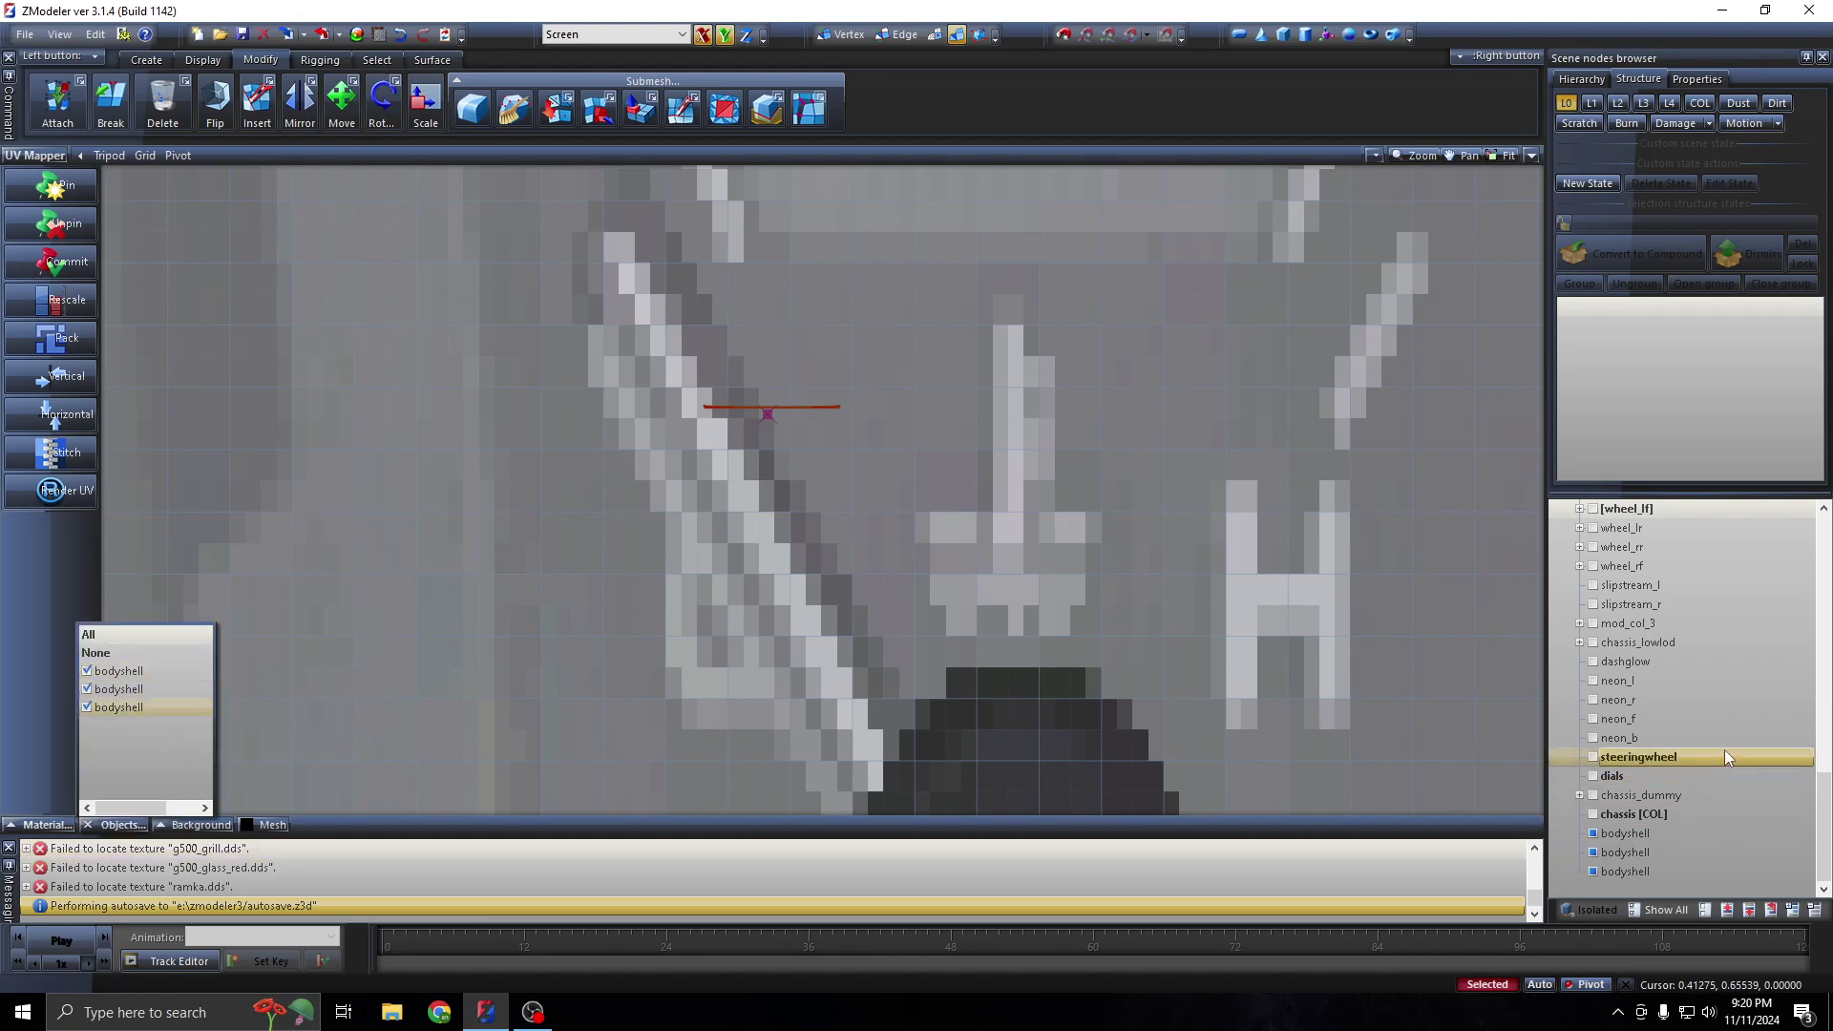
{"action": "left_click", "coordinate": [1648, 834]}
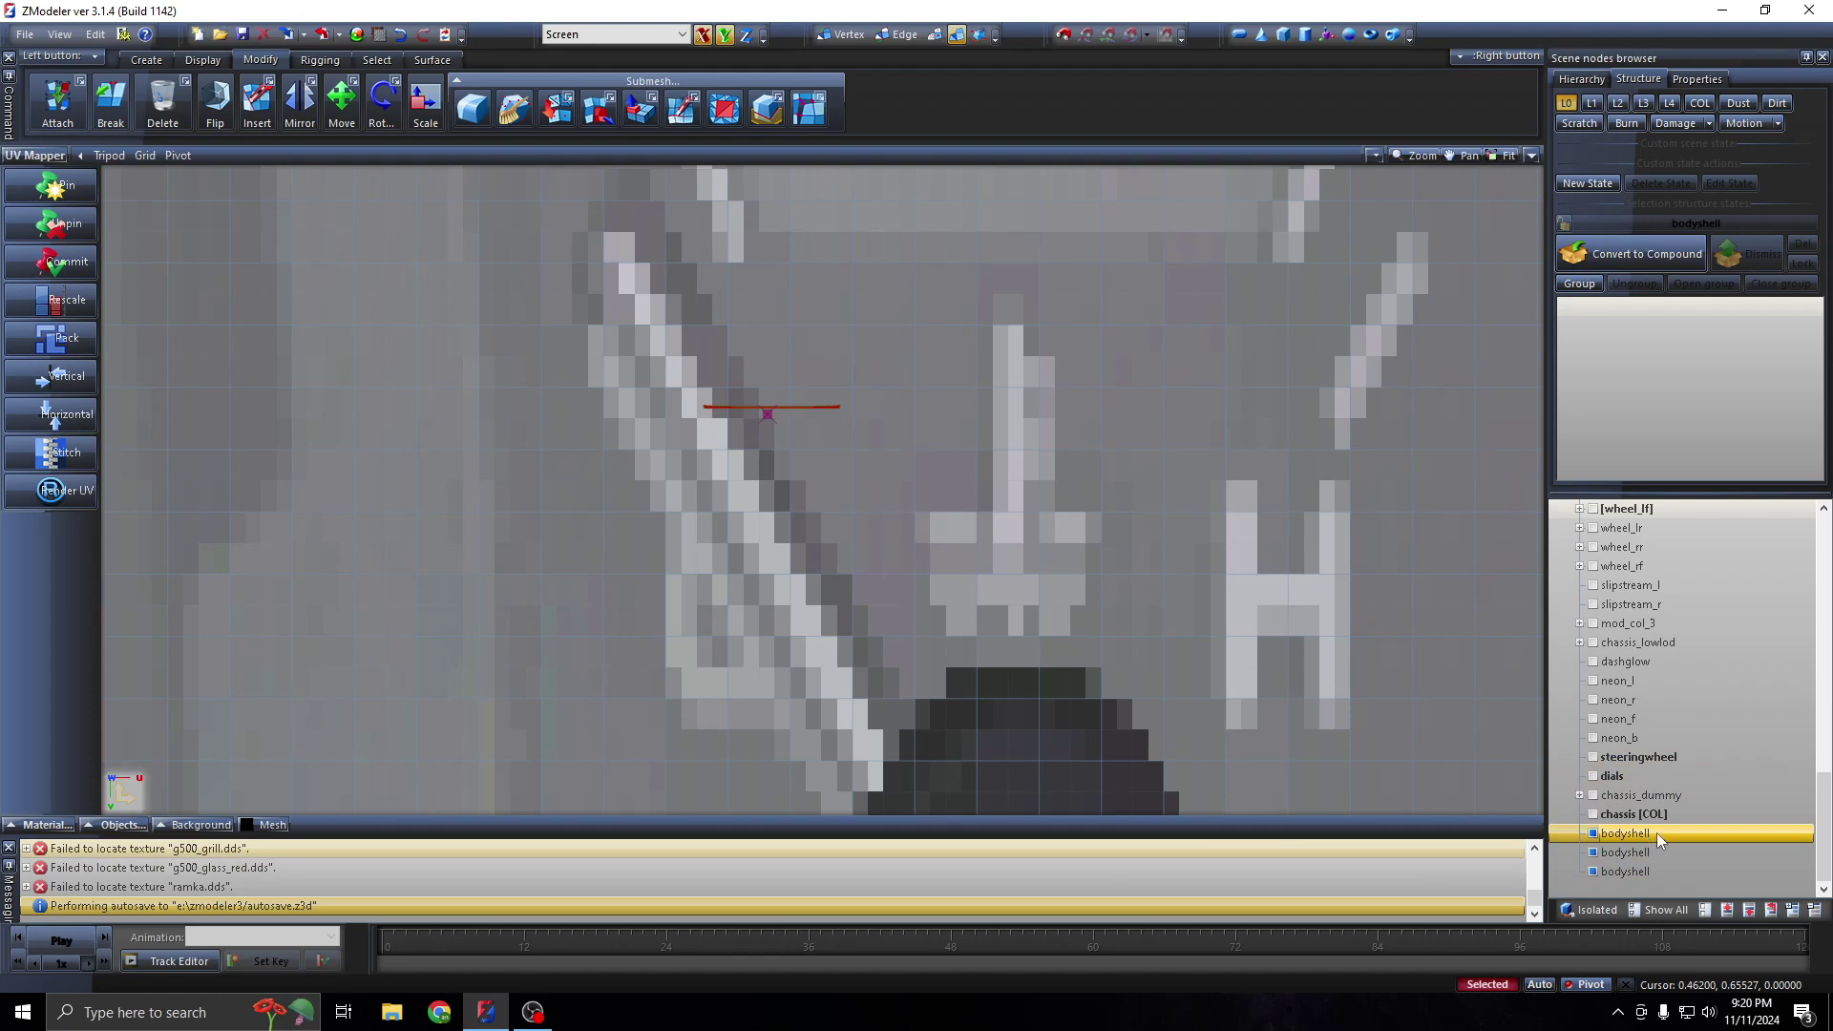
{"action": "left_click", "coordinate": [1657, 833]}
{"action": "type", "text": "1"}
{"action": "left_click", "coordinate": [1638, 853]}
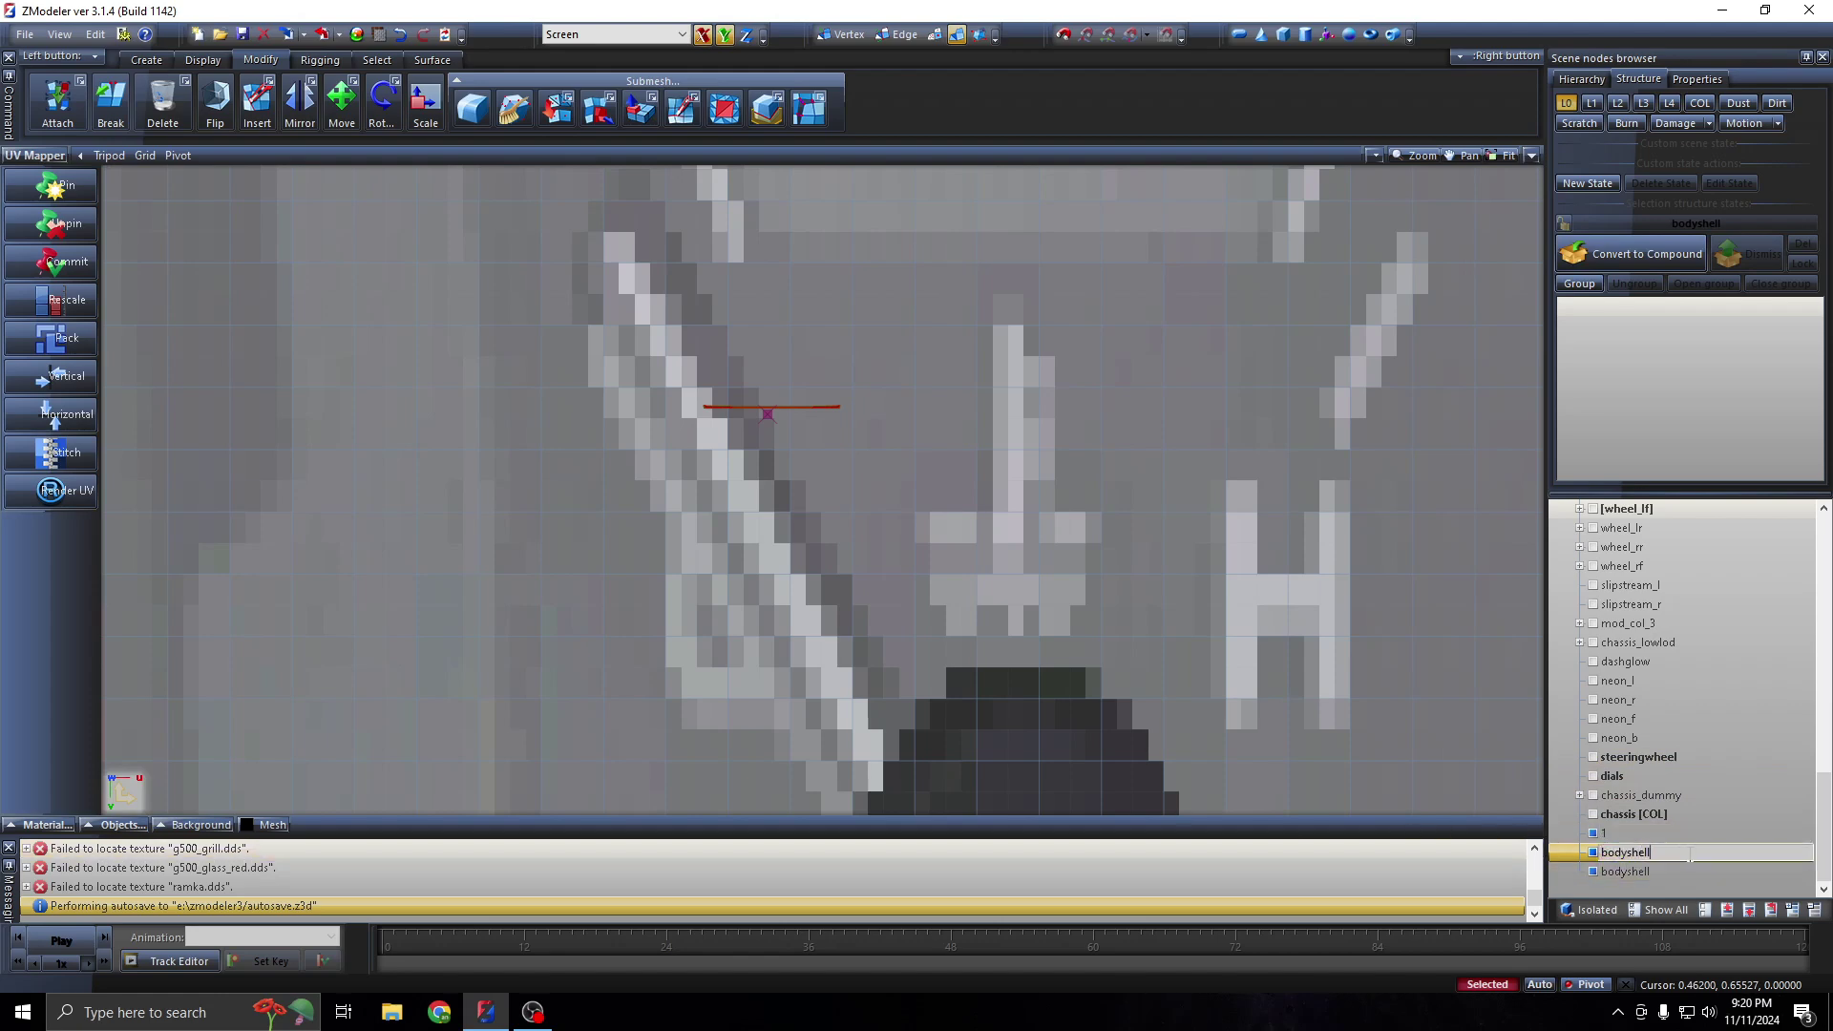
{"action": "type", "text": "2"}
{"action": "left_click", "coordinate": [1629, 870]}
{"action": "type", "text": "3"}
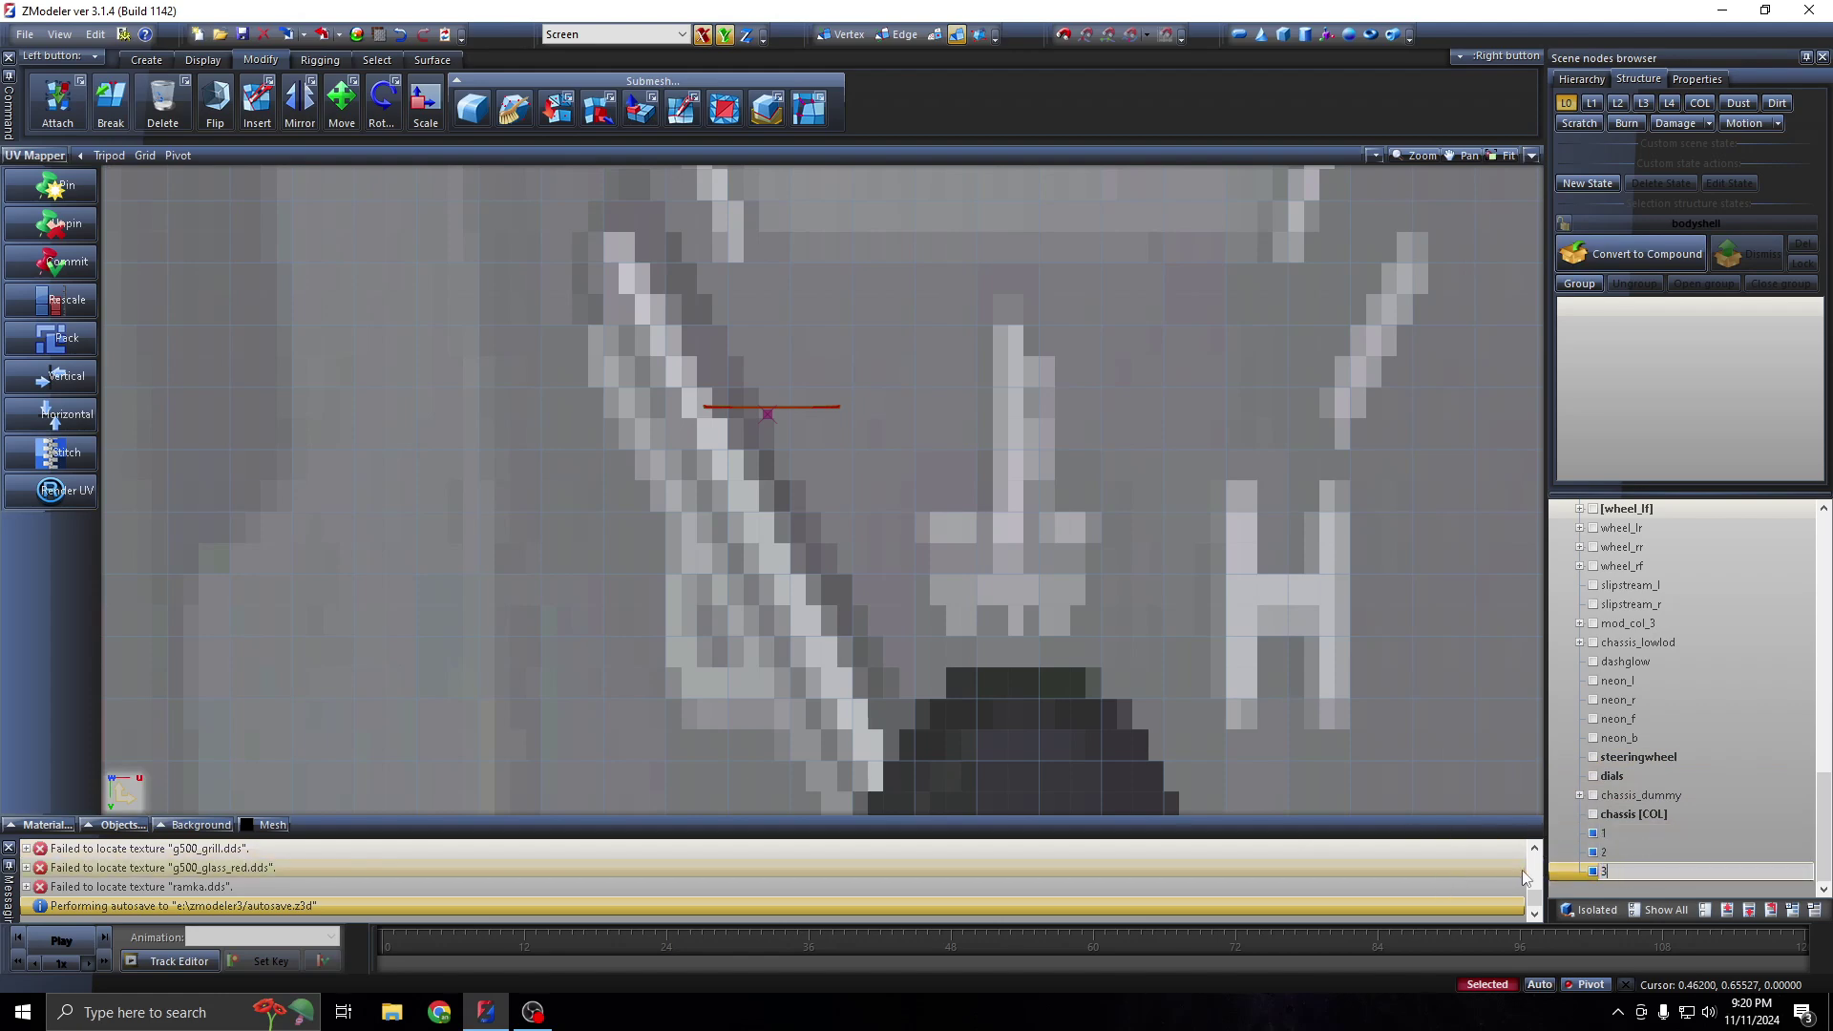
{"action": "left_click", "coordinate": [1655, 850]}
{"action": "left_click", "coordinate": [125, 826]}
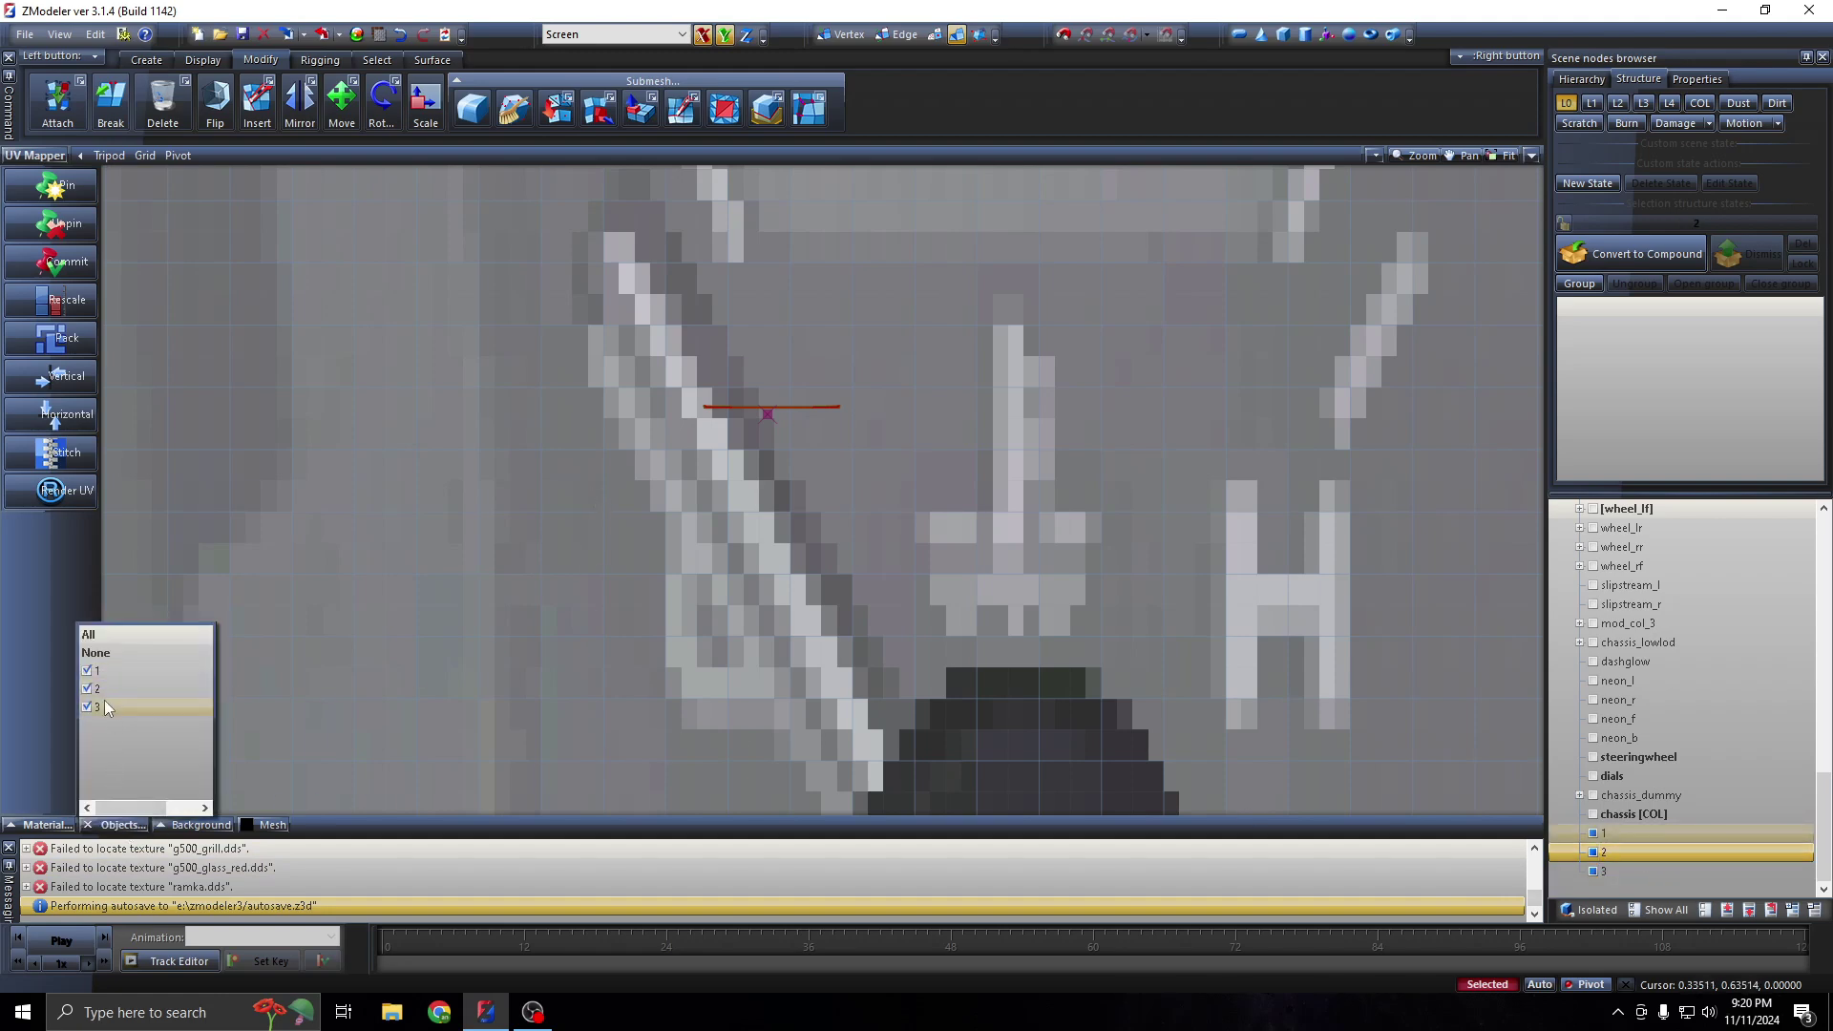
{"action": "left_click", "coordinate": [87, 670]}
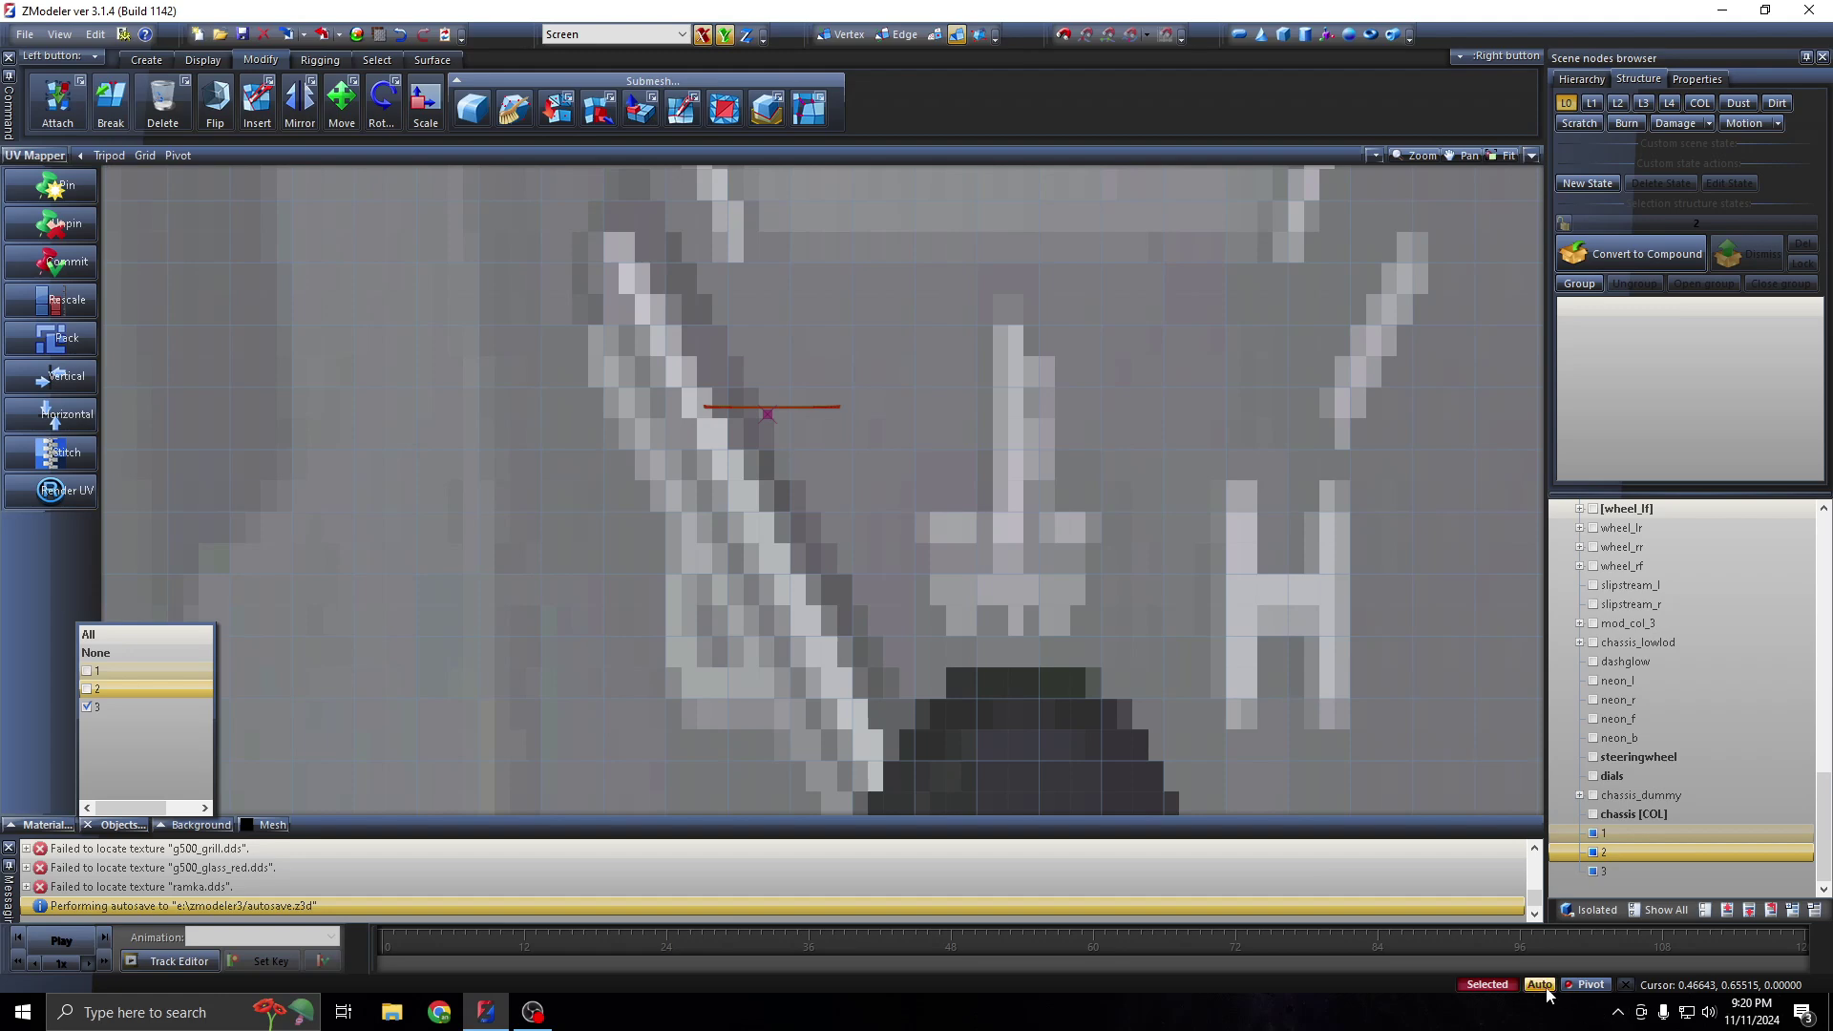
Rotate part 3's UV strip until it stands nearly vertical
{"action": "left_click", "coordinate": [382, 100]}
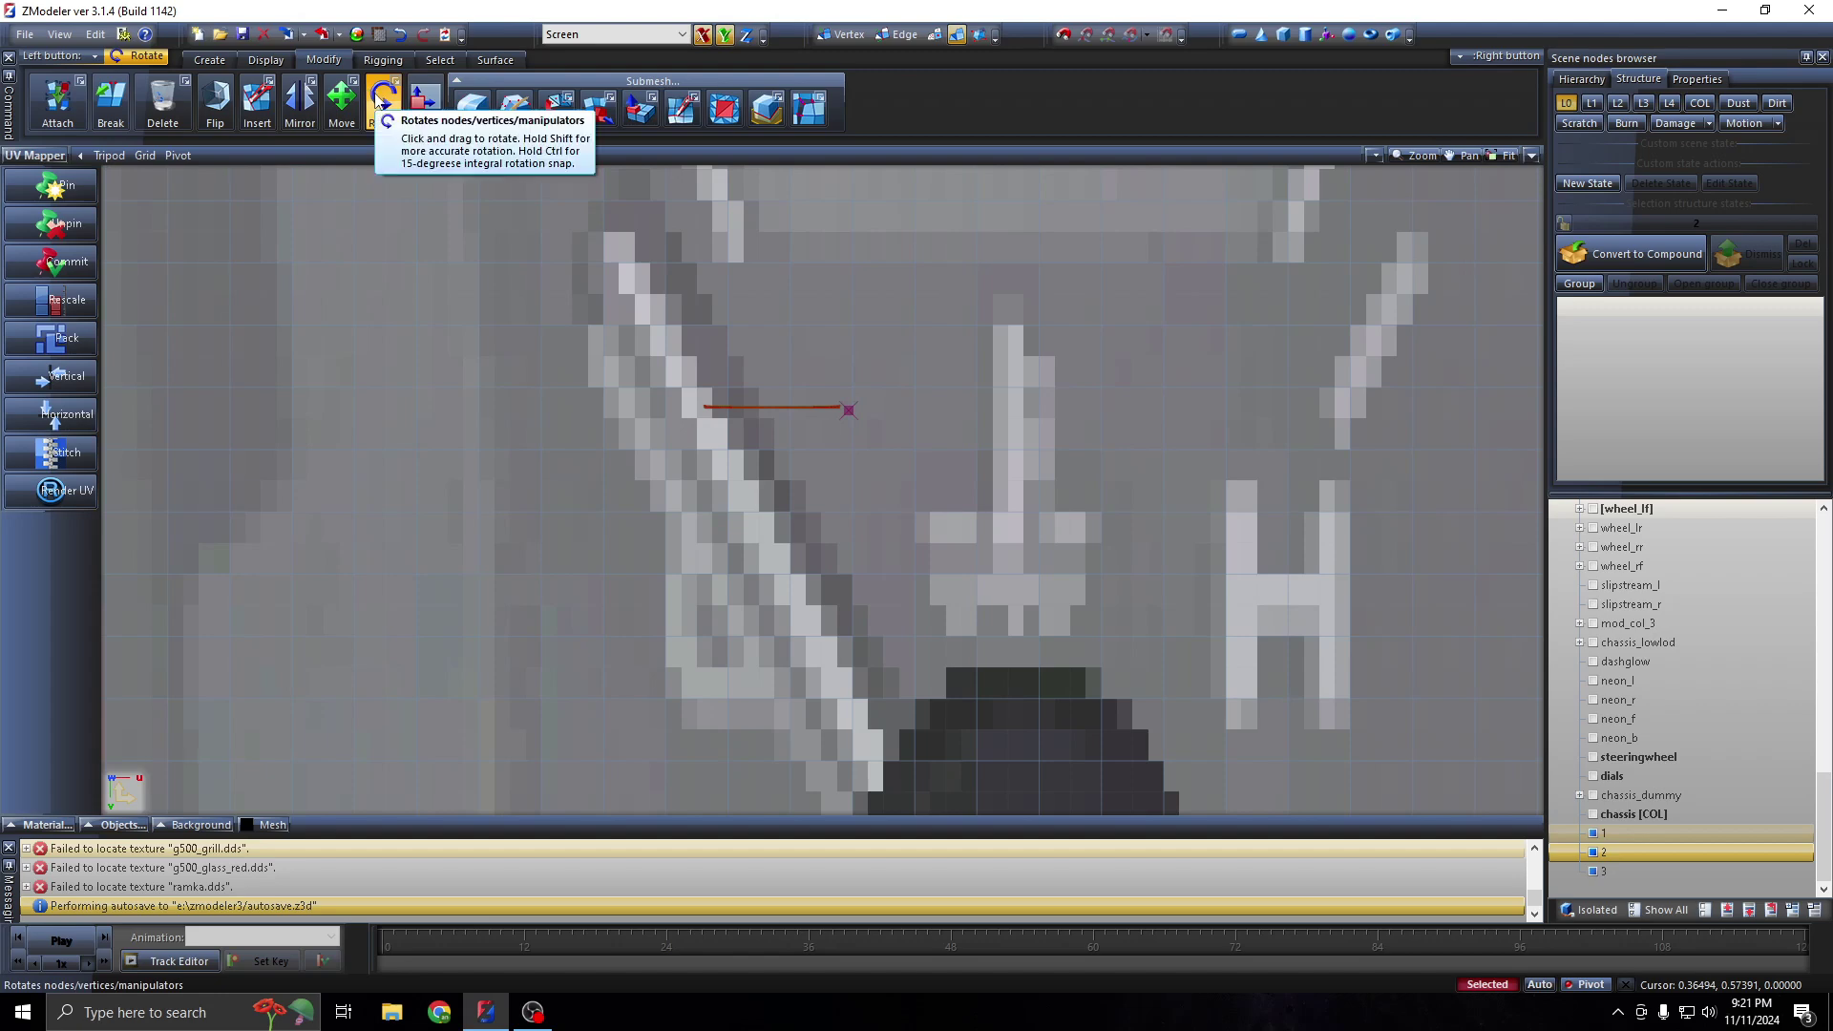
{"action": "right_click", "coordinate": [383, 102]}
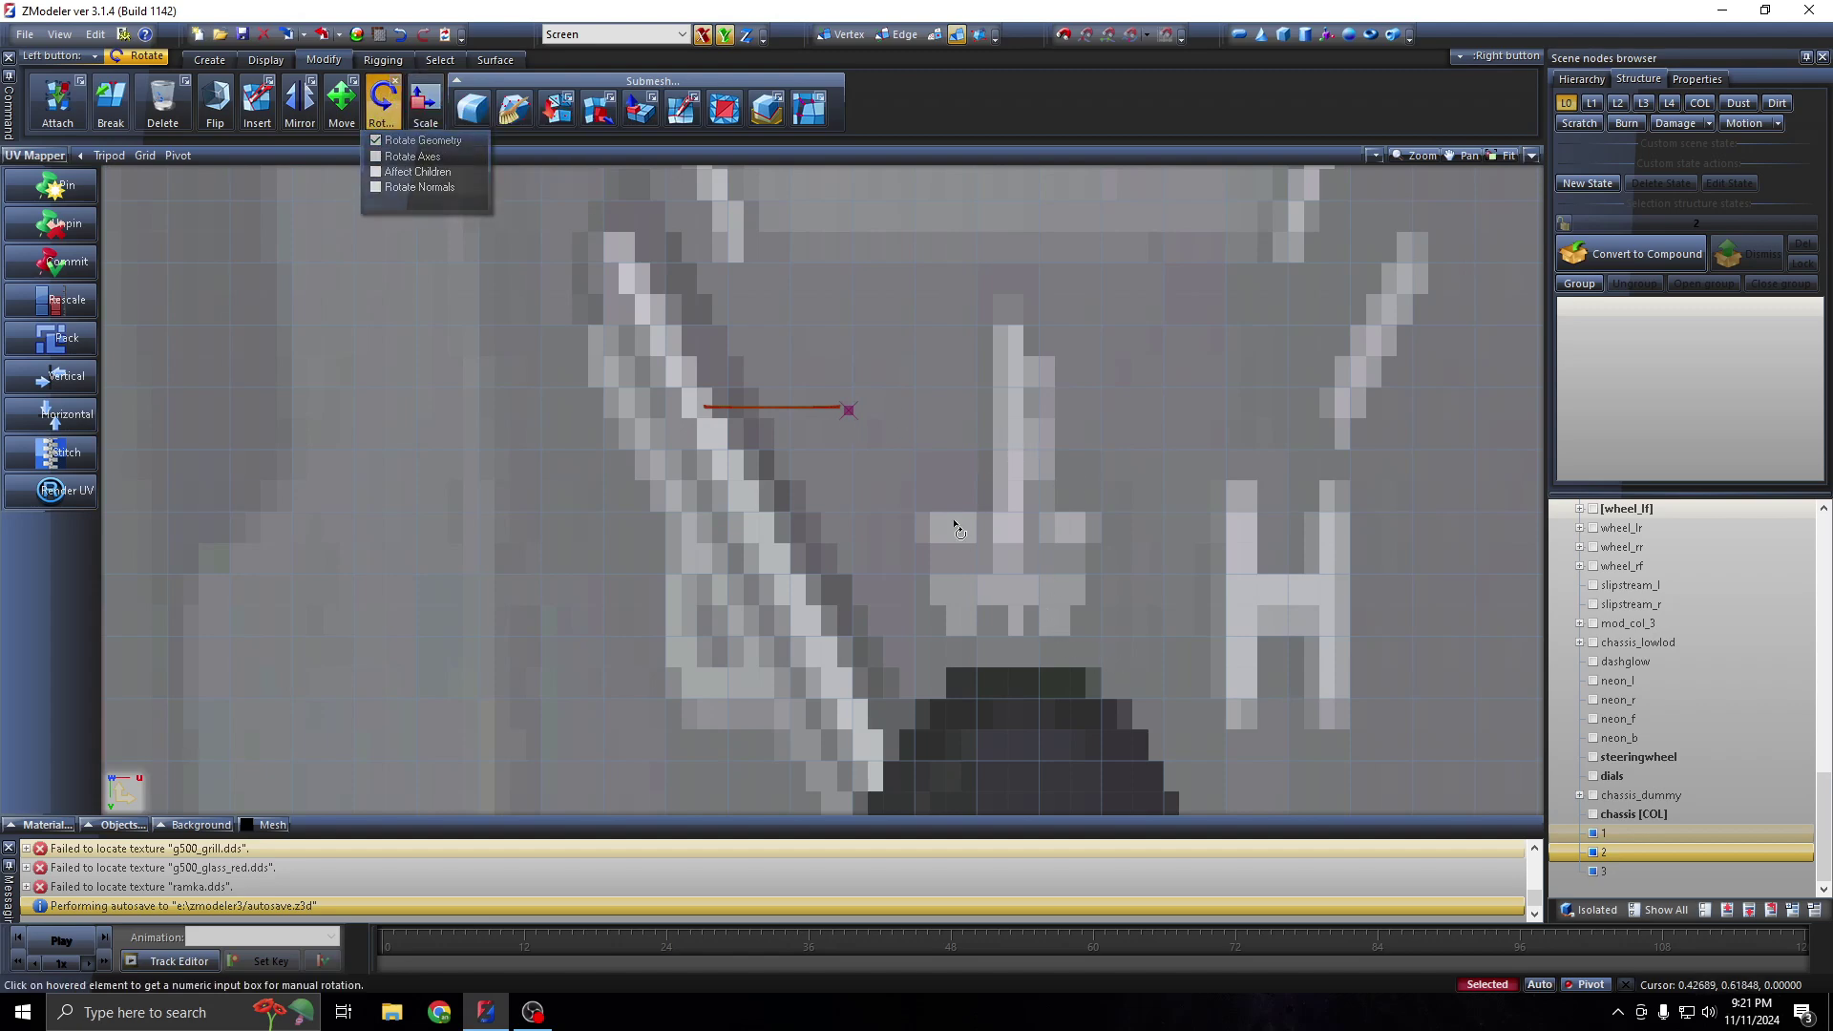
{"action": "mouse_move", "coordinate": [959, 506]}
{"action": "left_mouse_down"}
{"action": "mouse_move", "coordinate": [1109, 516]}
{"action": "mouse_move", "coordinate": [1066, 618]}
{"action": "left_mouse_up"}
{"action": "scroll", "coordinate": [1069, 511], "scroll_direction": "down", "scroll_amount": 3}
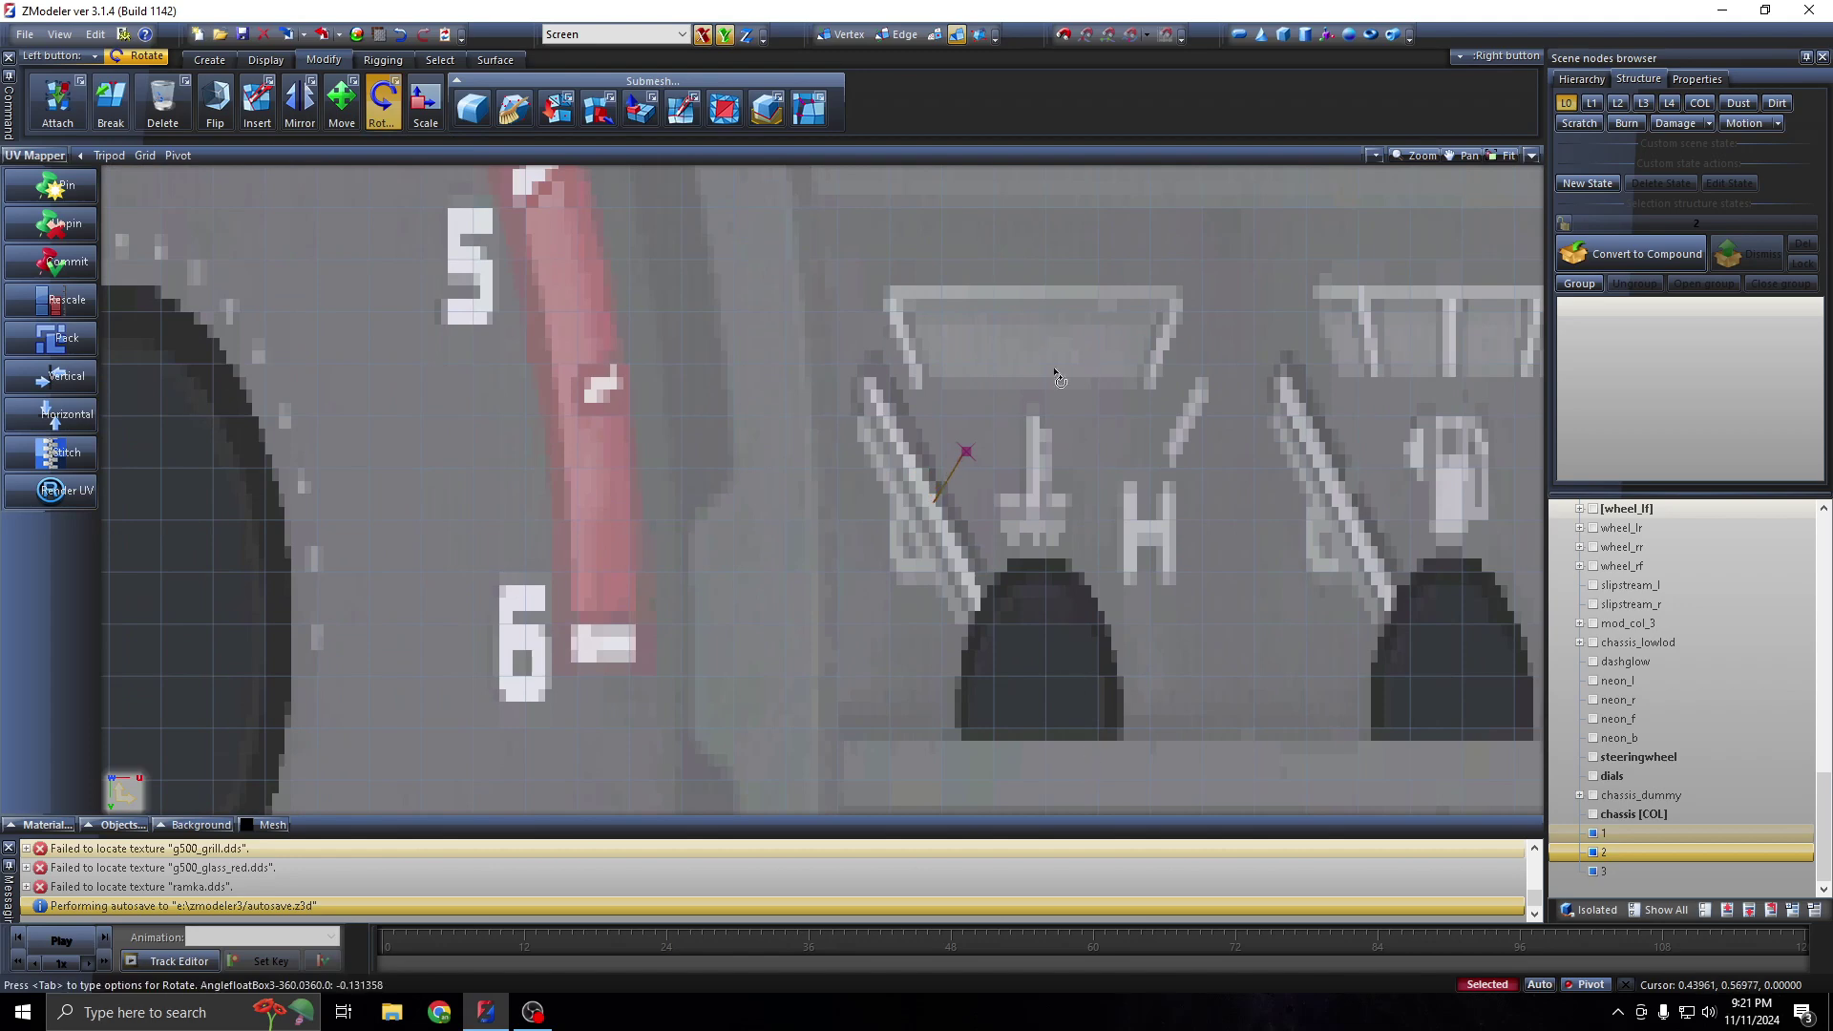
{"action": "left_click_drag", "start_coordinate": [1066, 619], "coordinate": [1030, 520]}
Move the upright UV strip onto the temperature symbol's stem
{"action": "scroll", "coordinate": [1017, 502], "scroll_direction": "up", "scroll_amount": 2}
{"action": "scroll", "coordinate": [1016, 501], "scroll_direction": "up", "scroll_amount": 2}
{"action": "scroll", "coordinate": [1015, 496], "scroll_direction": "up", "scroll_amount": 1}
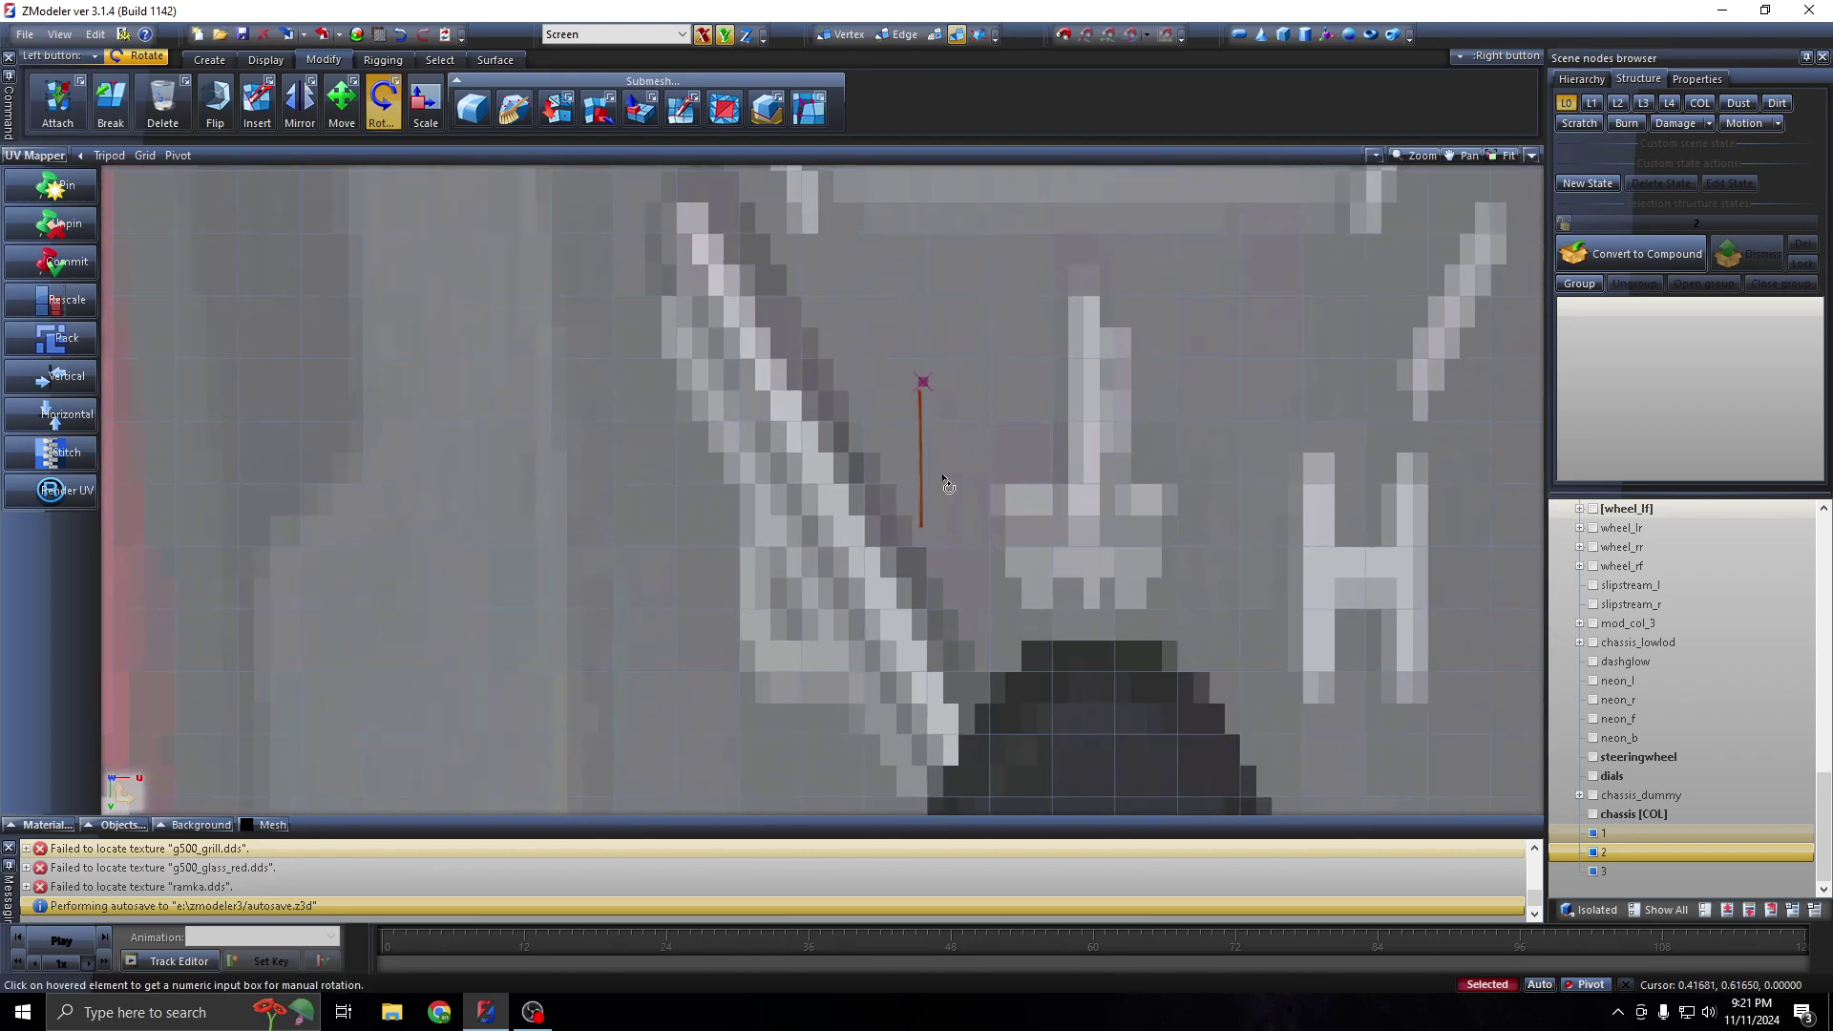
{"action": "scroll", "coordinate": [922, 423], "scroll_direction": "up", "scroll_amount": 1}
{"action": "key", "text": "m"}
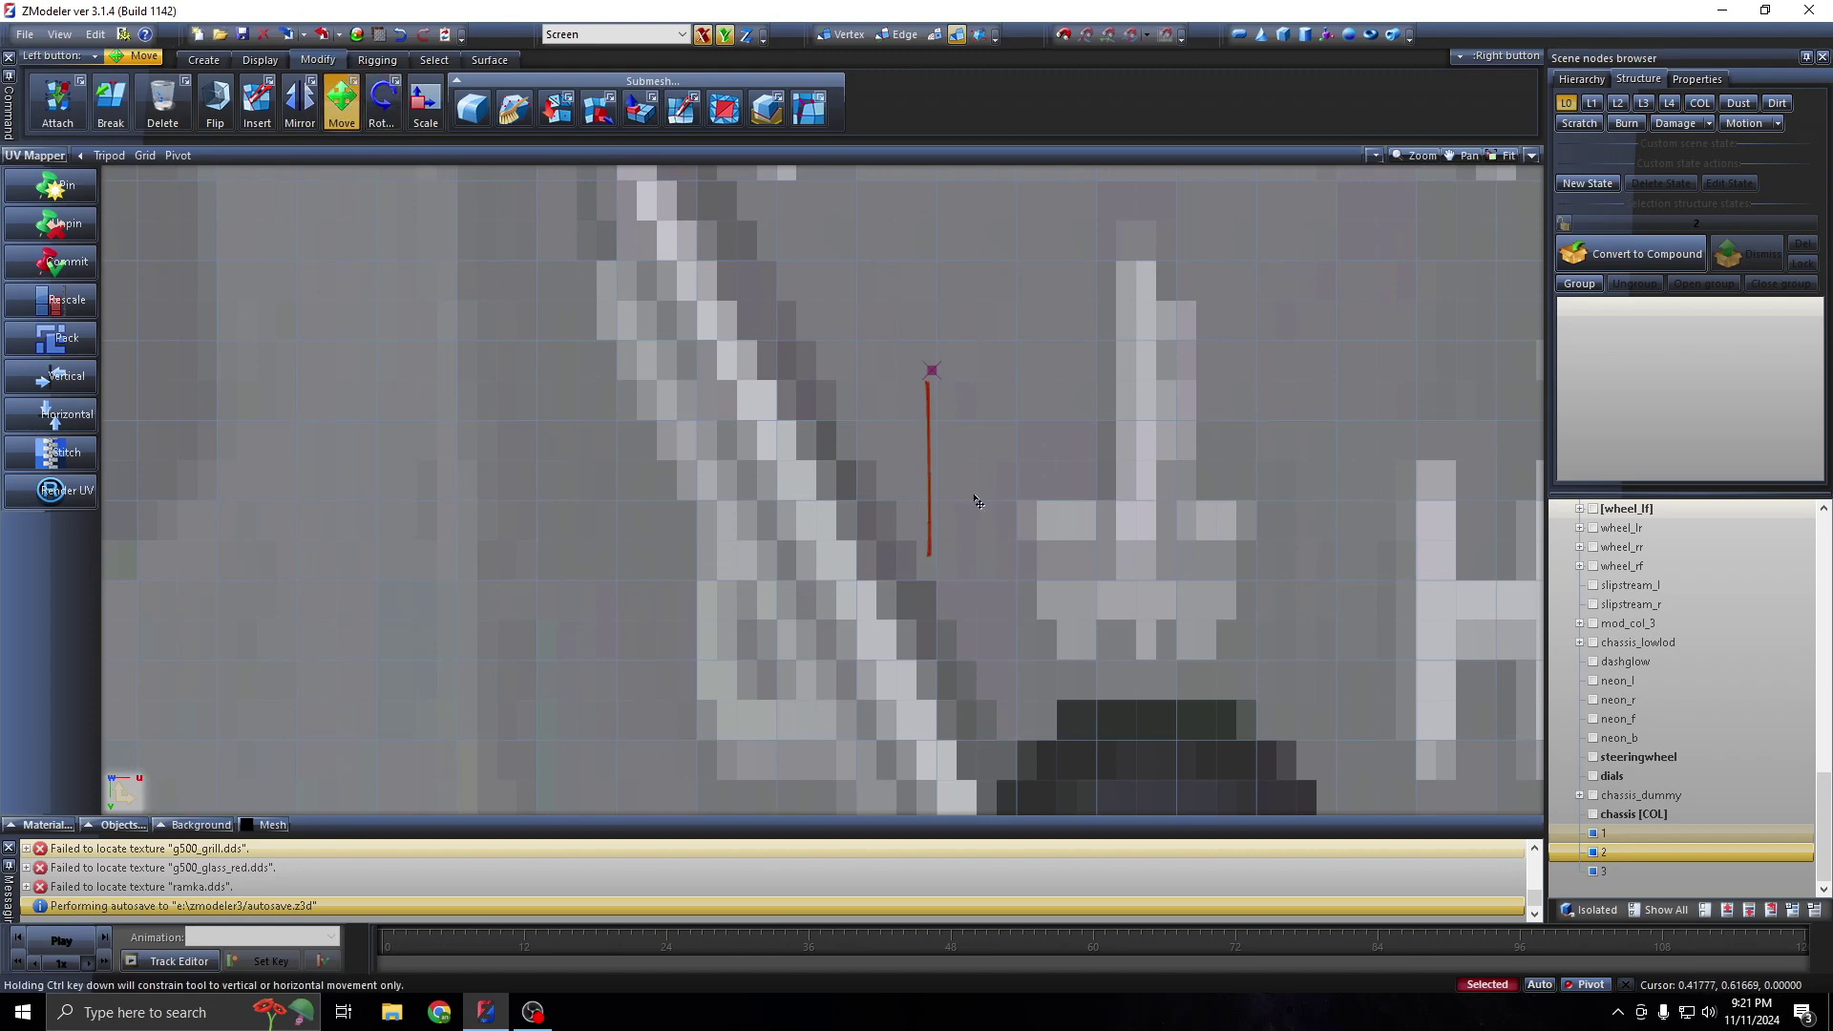
{"action": "mouse_move", "coordinate": [977, 502]}
{"action": "left_mouse_down"}
{"action": "mouse_move", "coordinate": [1196, 402]}
{"action": "mouse_move", "coordinate": [1176, 354]}
{"action": "left_mouse_up"}
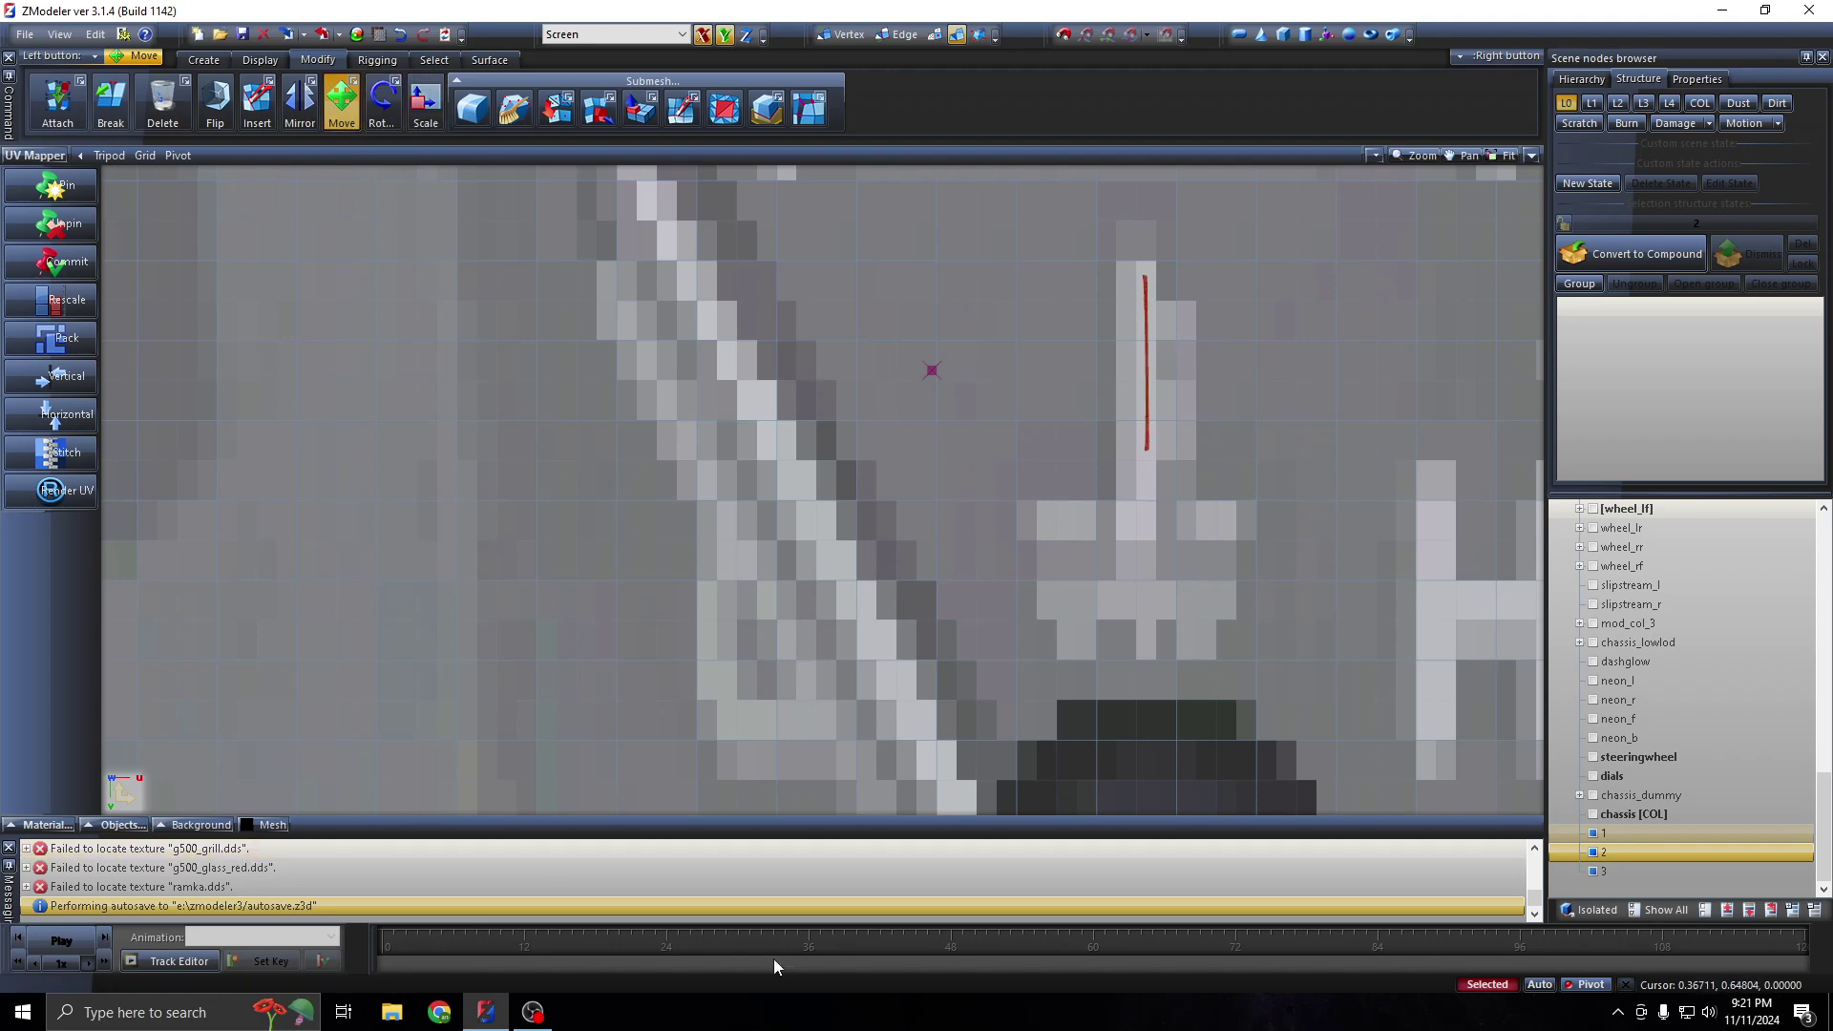
Show part 2's UVs in the UV editor again, leaving part 1 hidden
{"action": "left_click", "coordinate": [117, 824]}
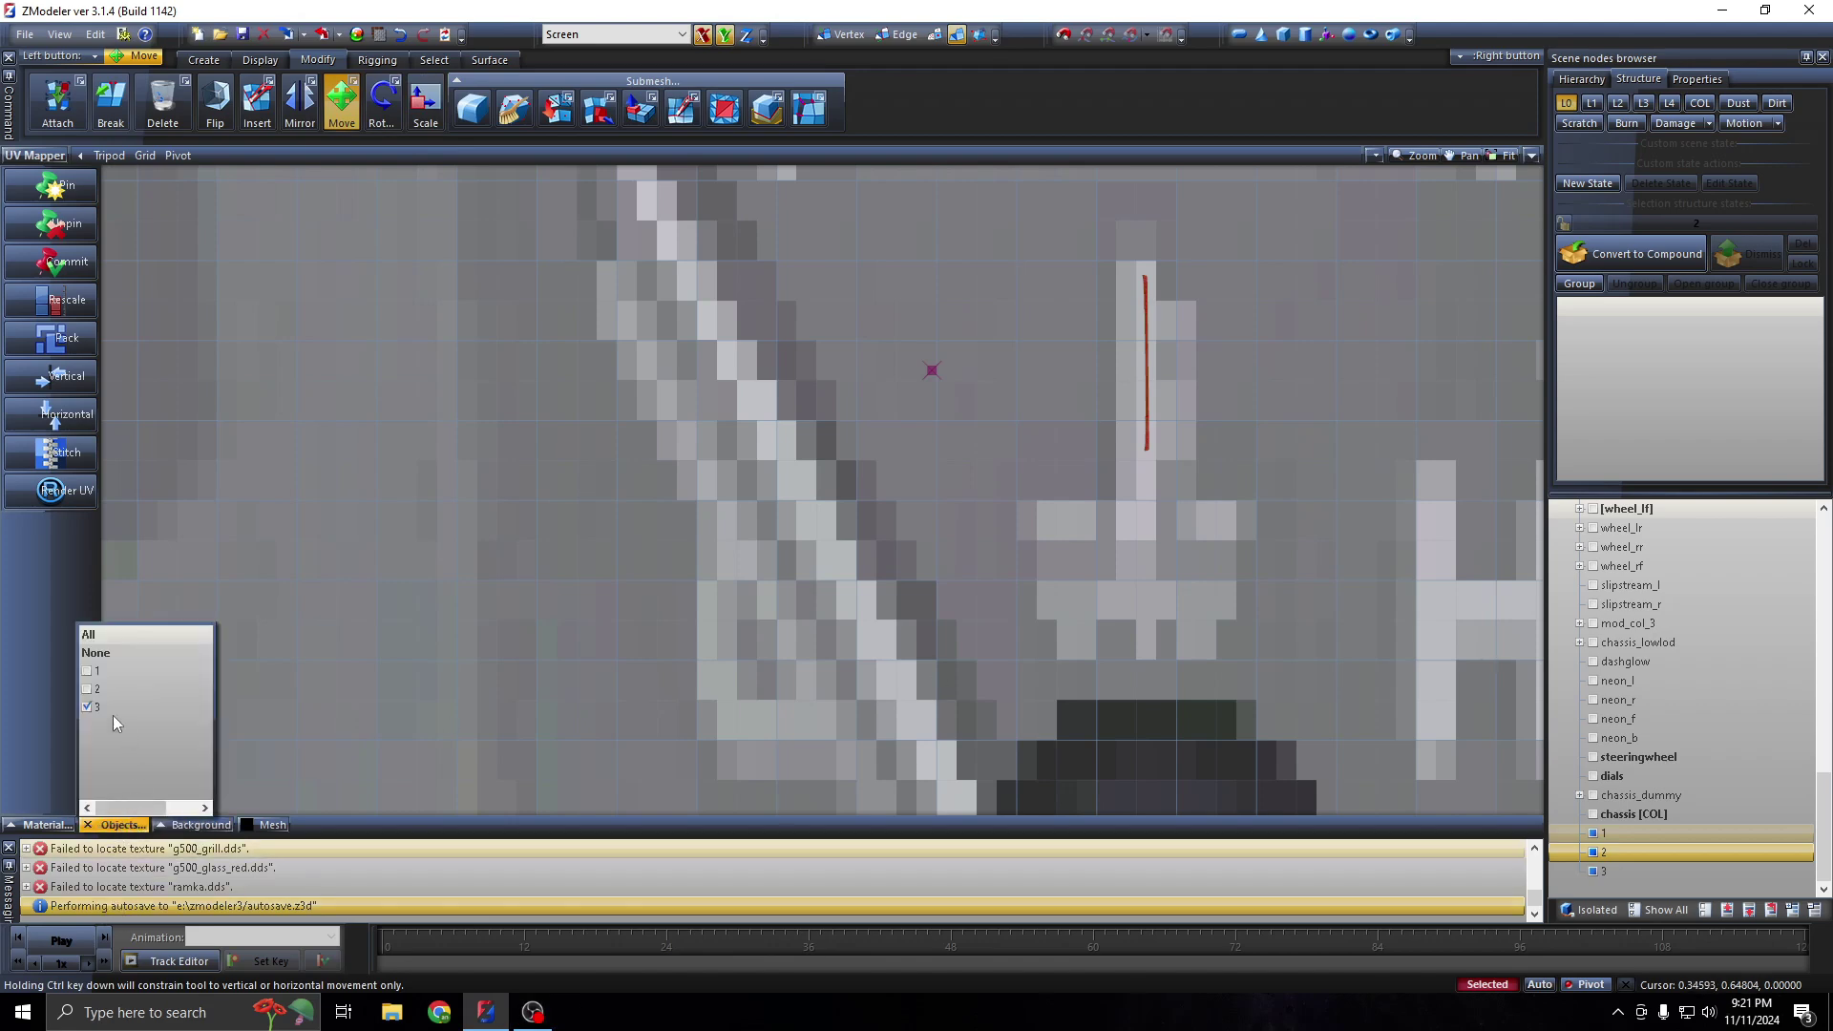
{"action": "left_click", "coordinate": [87, 672]}
{"action": "left_click", "coordinate": [85, 671]}
{"action": "left_click", "coordinate": [85, 687]}
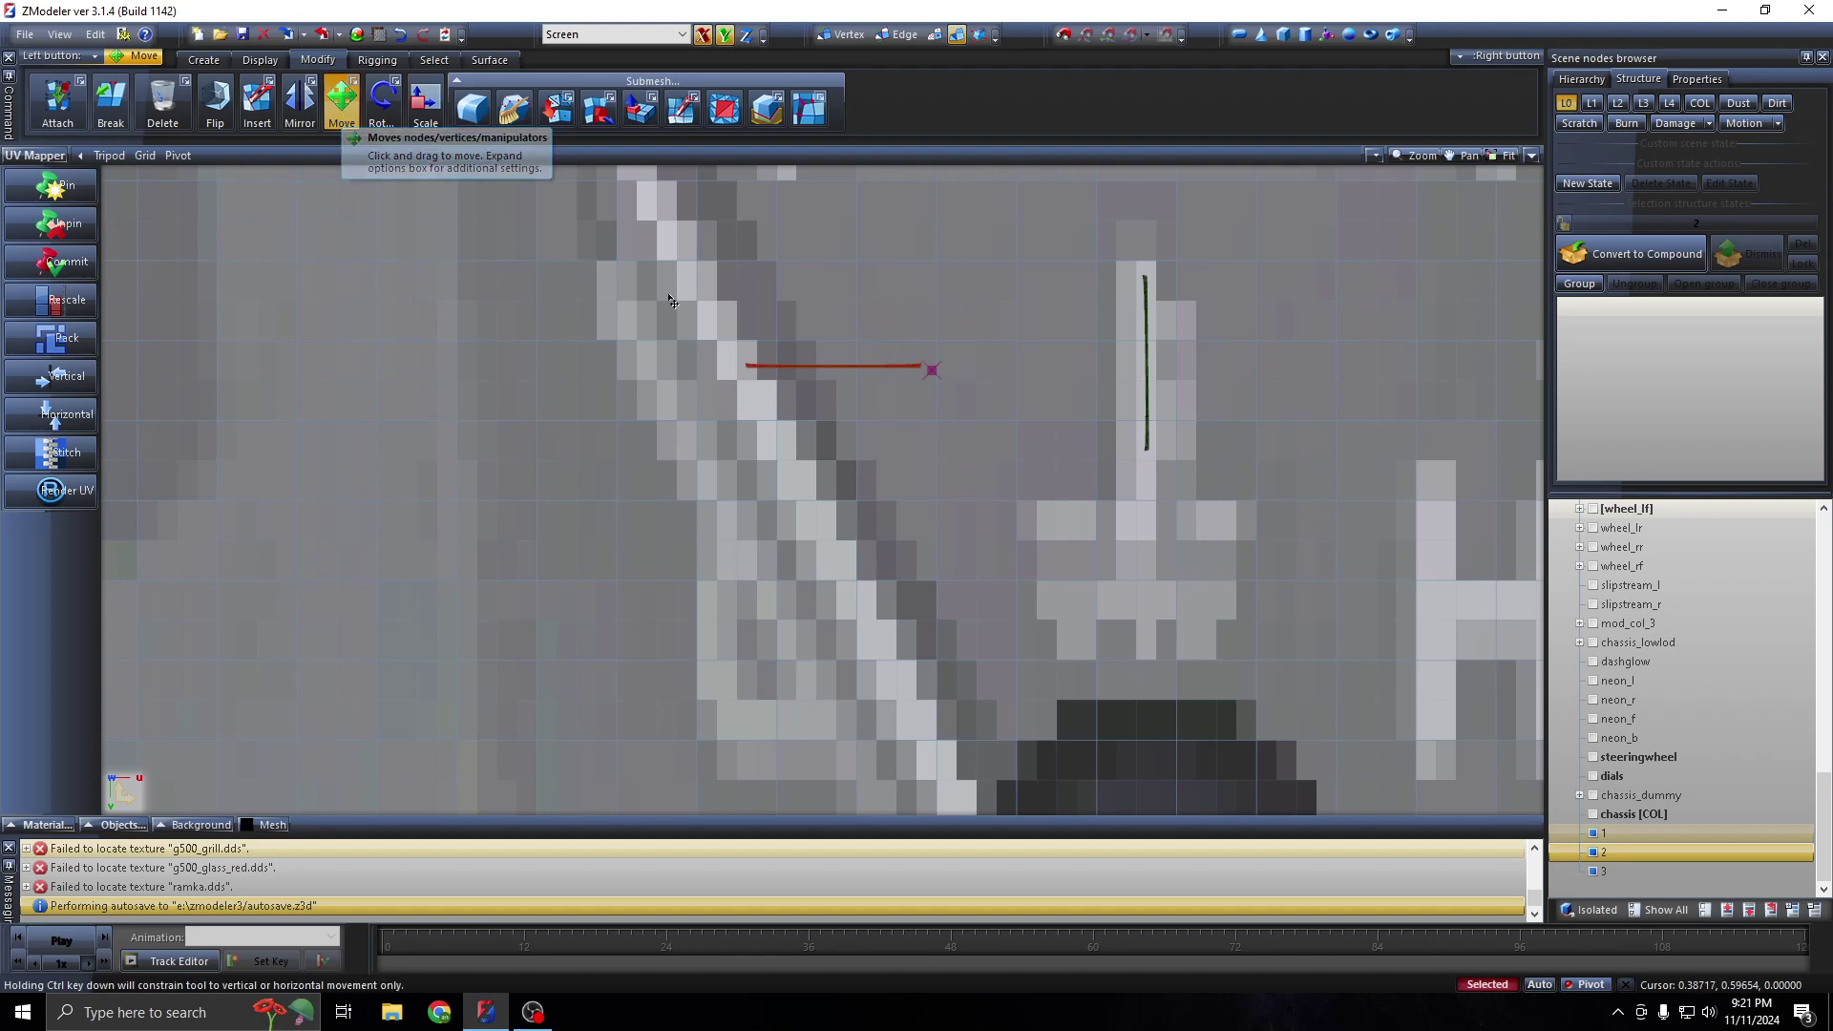
Shift the horizontal needle UV strip right and rotate it by 180 degrees
{"action": "left_click_drag", "start_coordinate": [847, 471], "coordinate": [1037, 458]}
{"action": "scroll", "coordinate": [1142, 363], "scroll_direction": "up", "scroll_amount": 1}
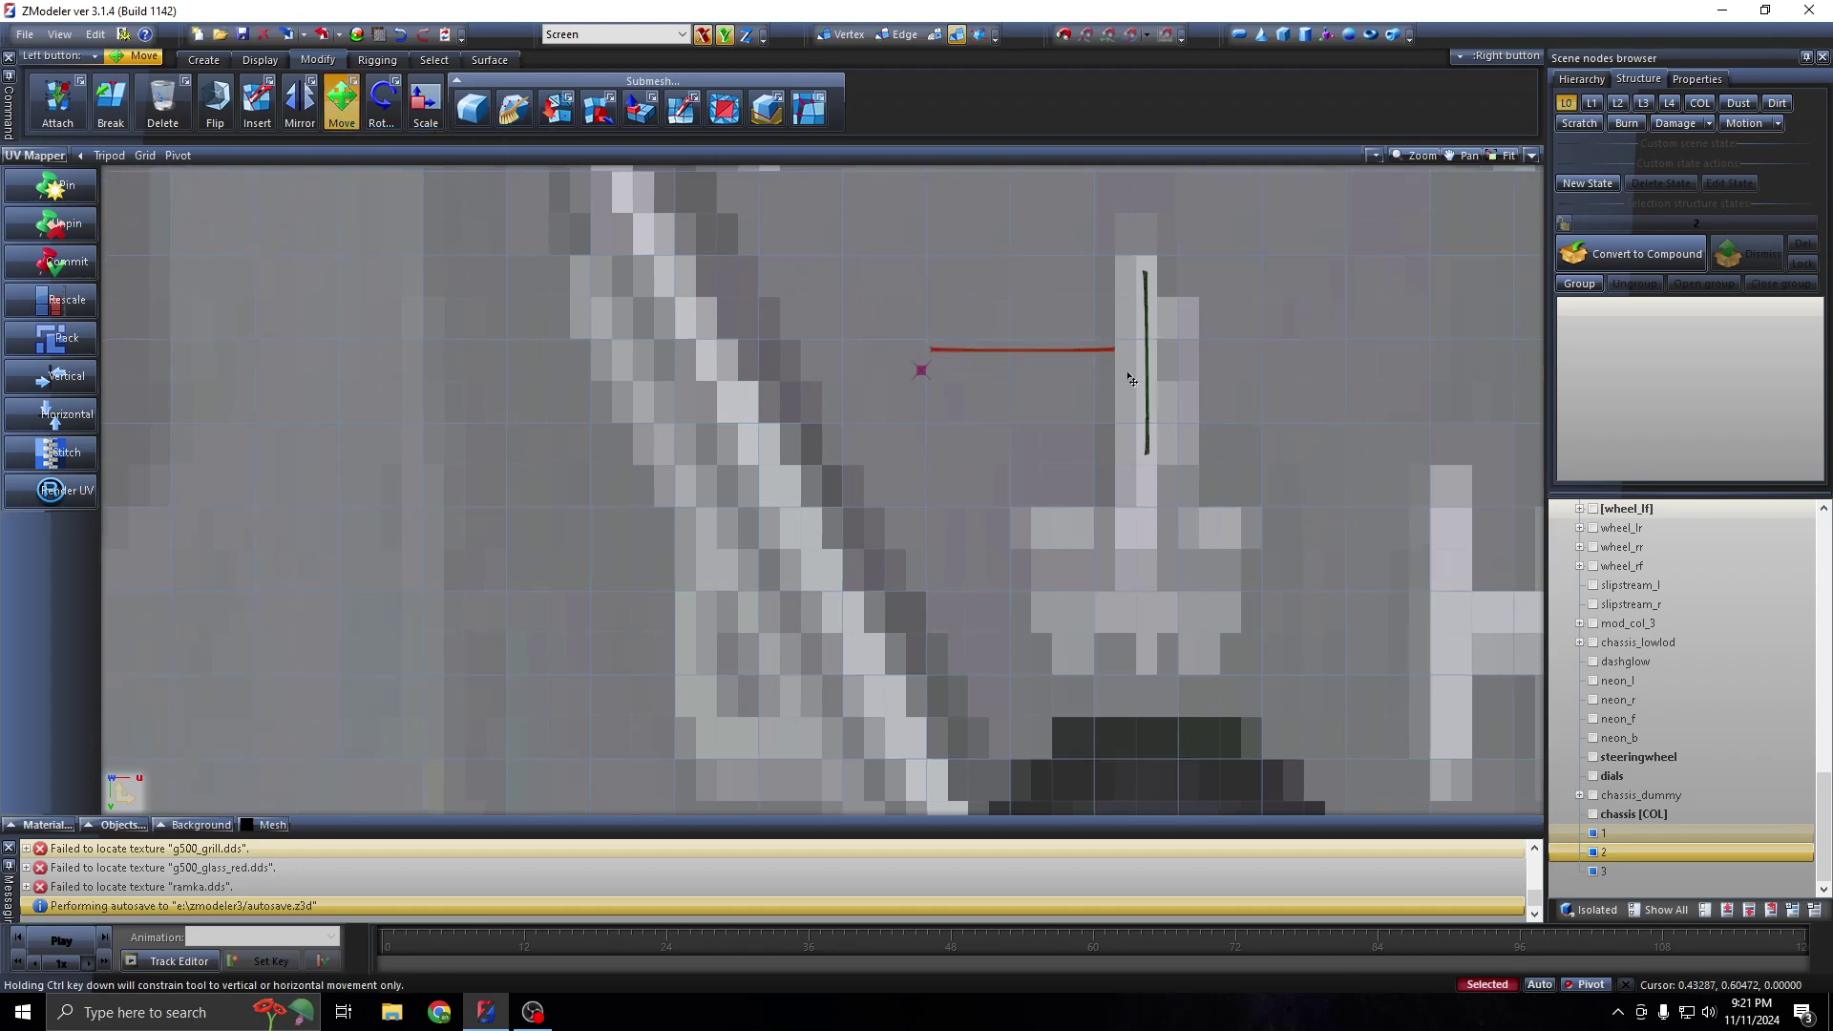
{"action": "scroll", "coordinate": [1141, 363], "scroll_direction": "up", "scroll_amount": 1}
{"action": "left_click", "coordinate": [382, 99]}
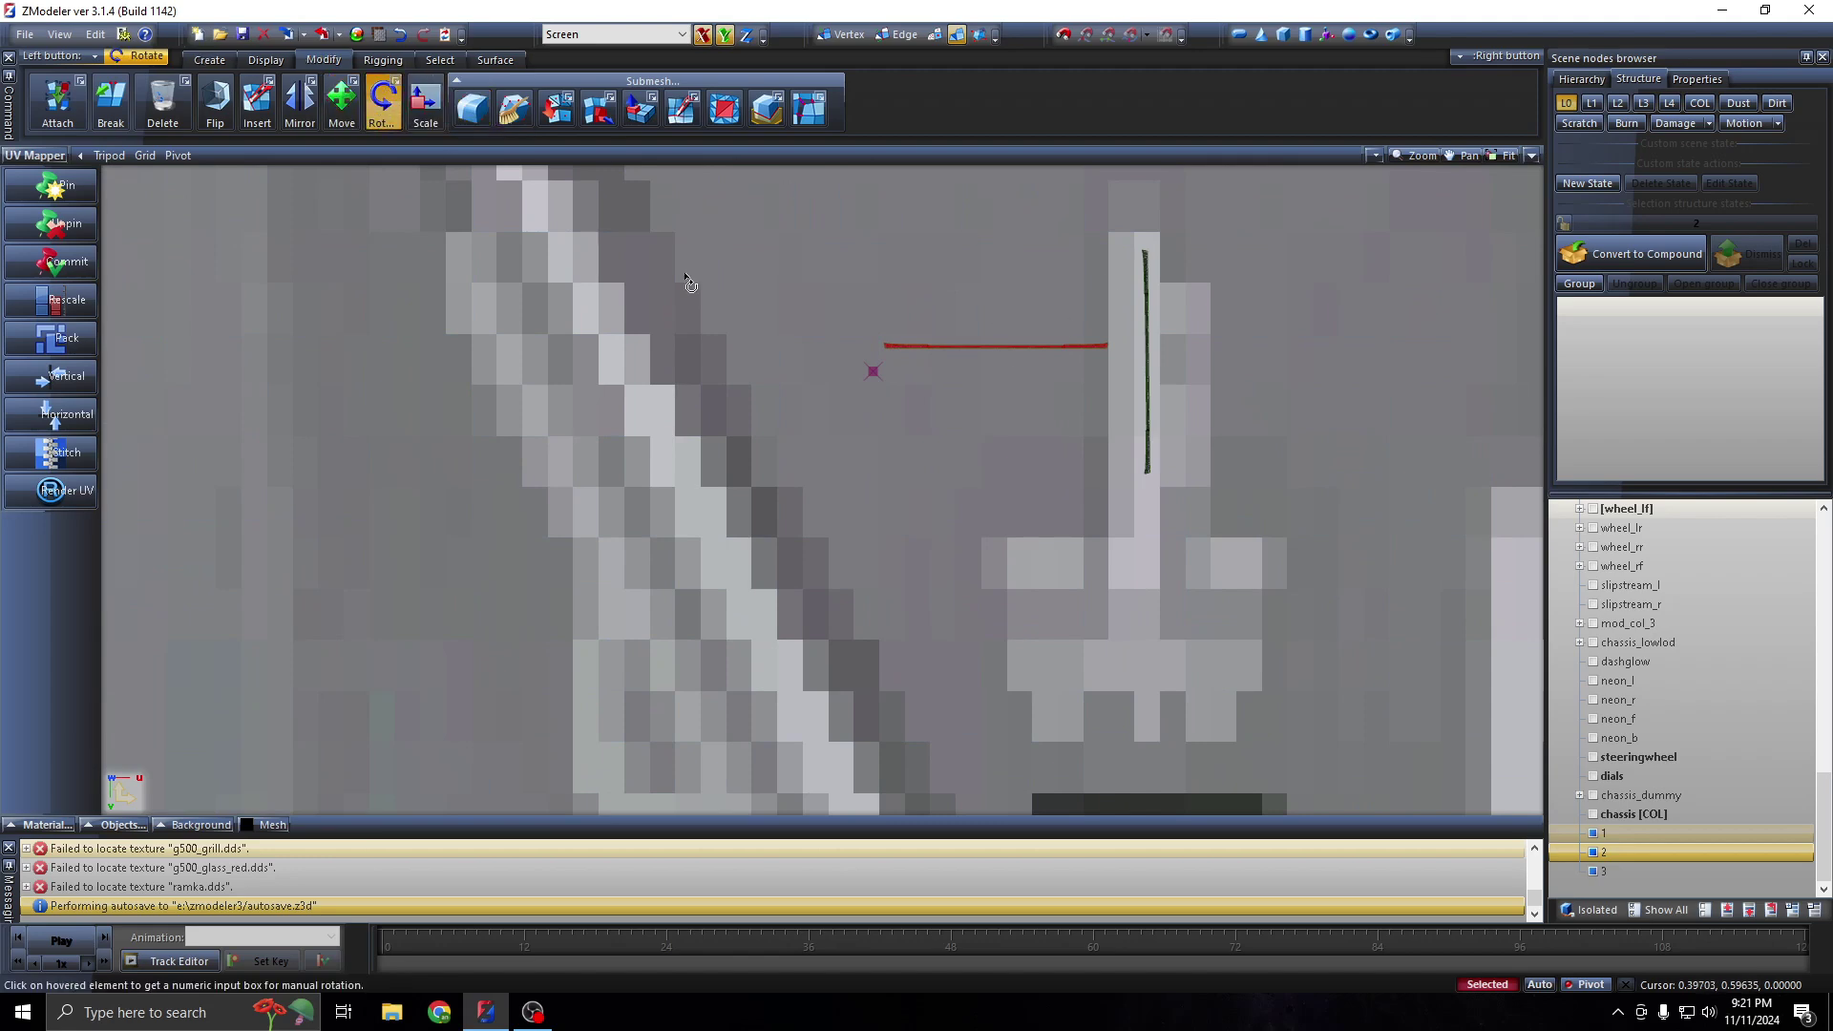
{"action": "left_click", "coordinate": [995, 355]}
{"action": "left_click", "coordinate": [1000, 402]}
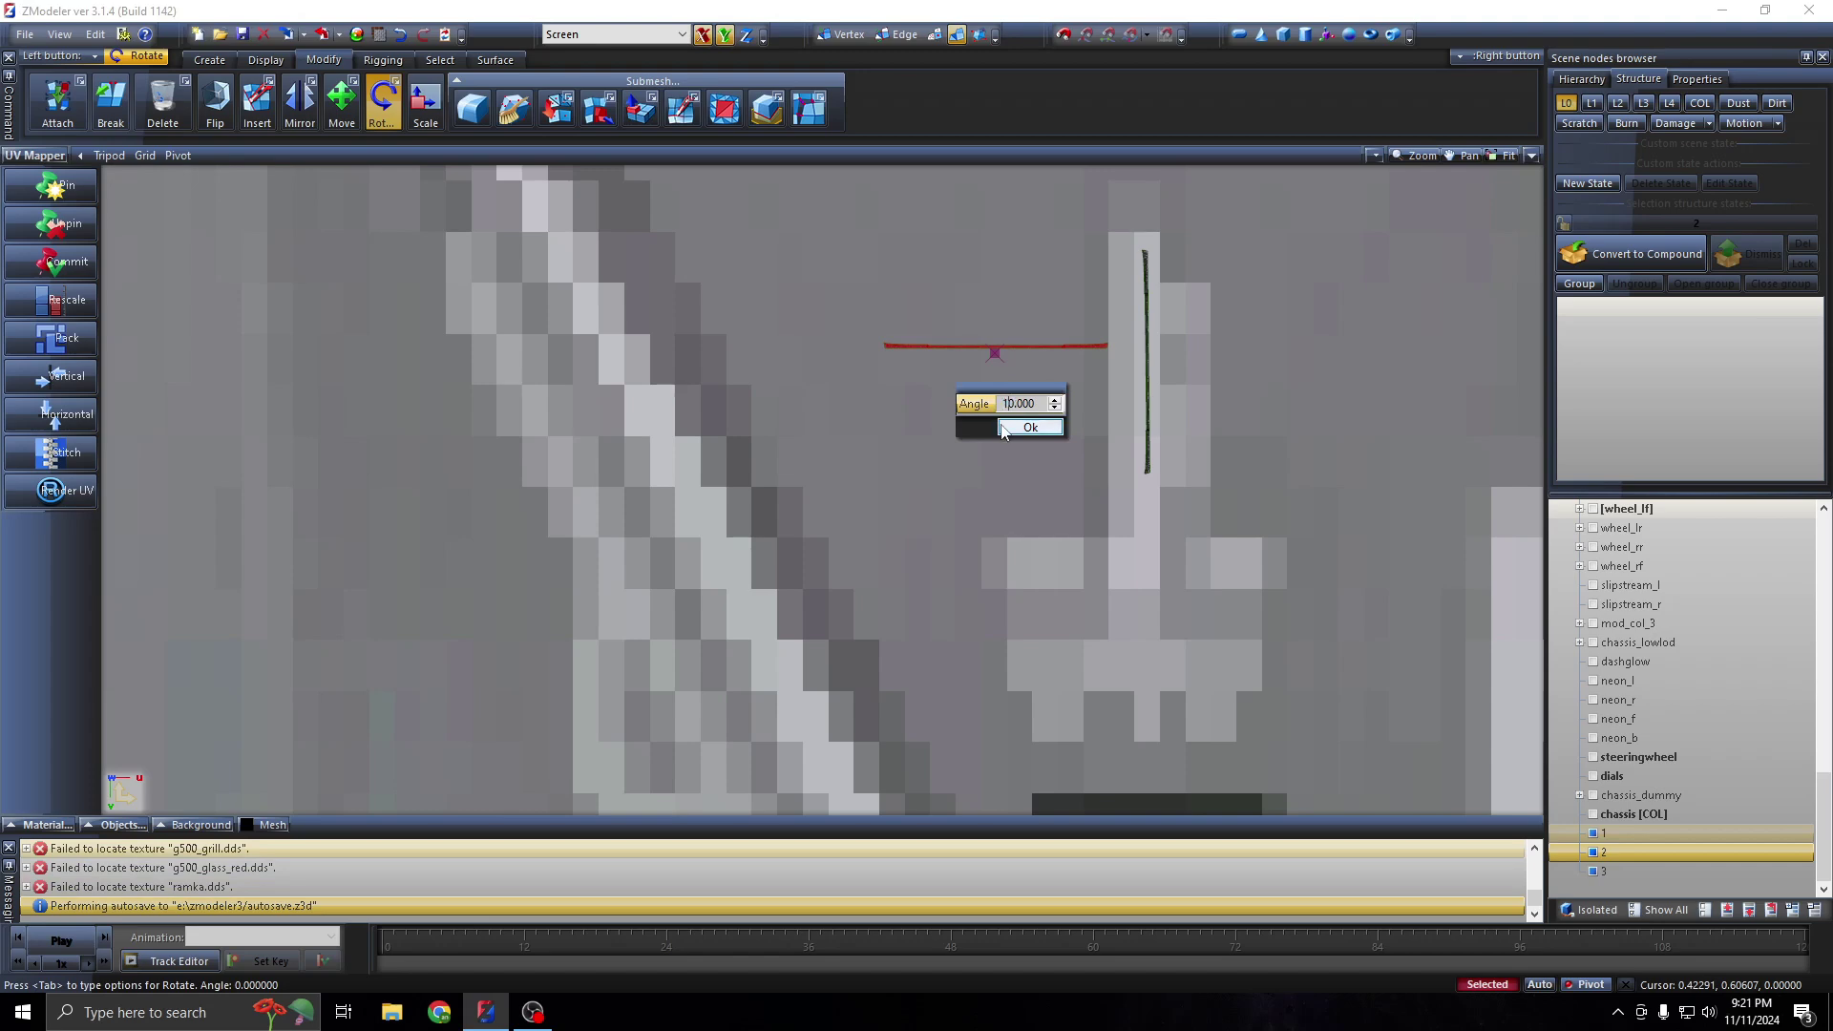
{"action": "type", "text": "180"}
{"action": "left_click", "coordinate": [1027, 428]}
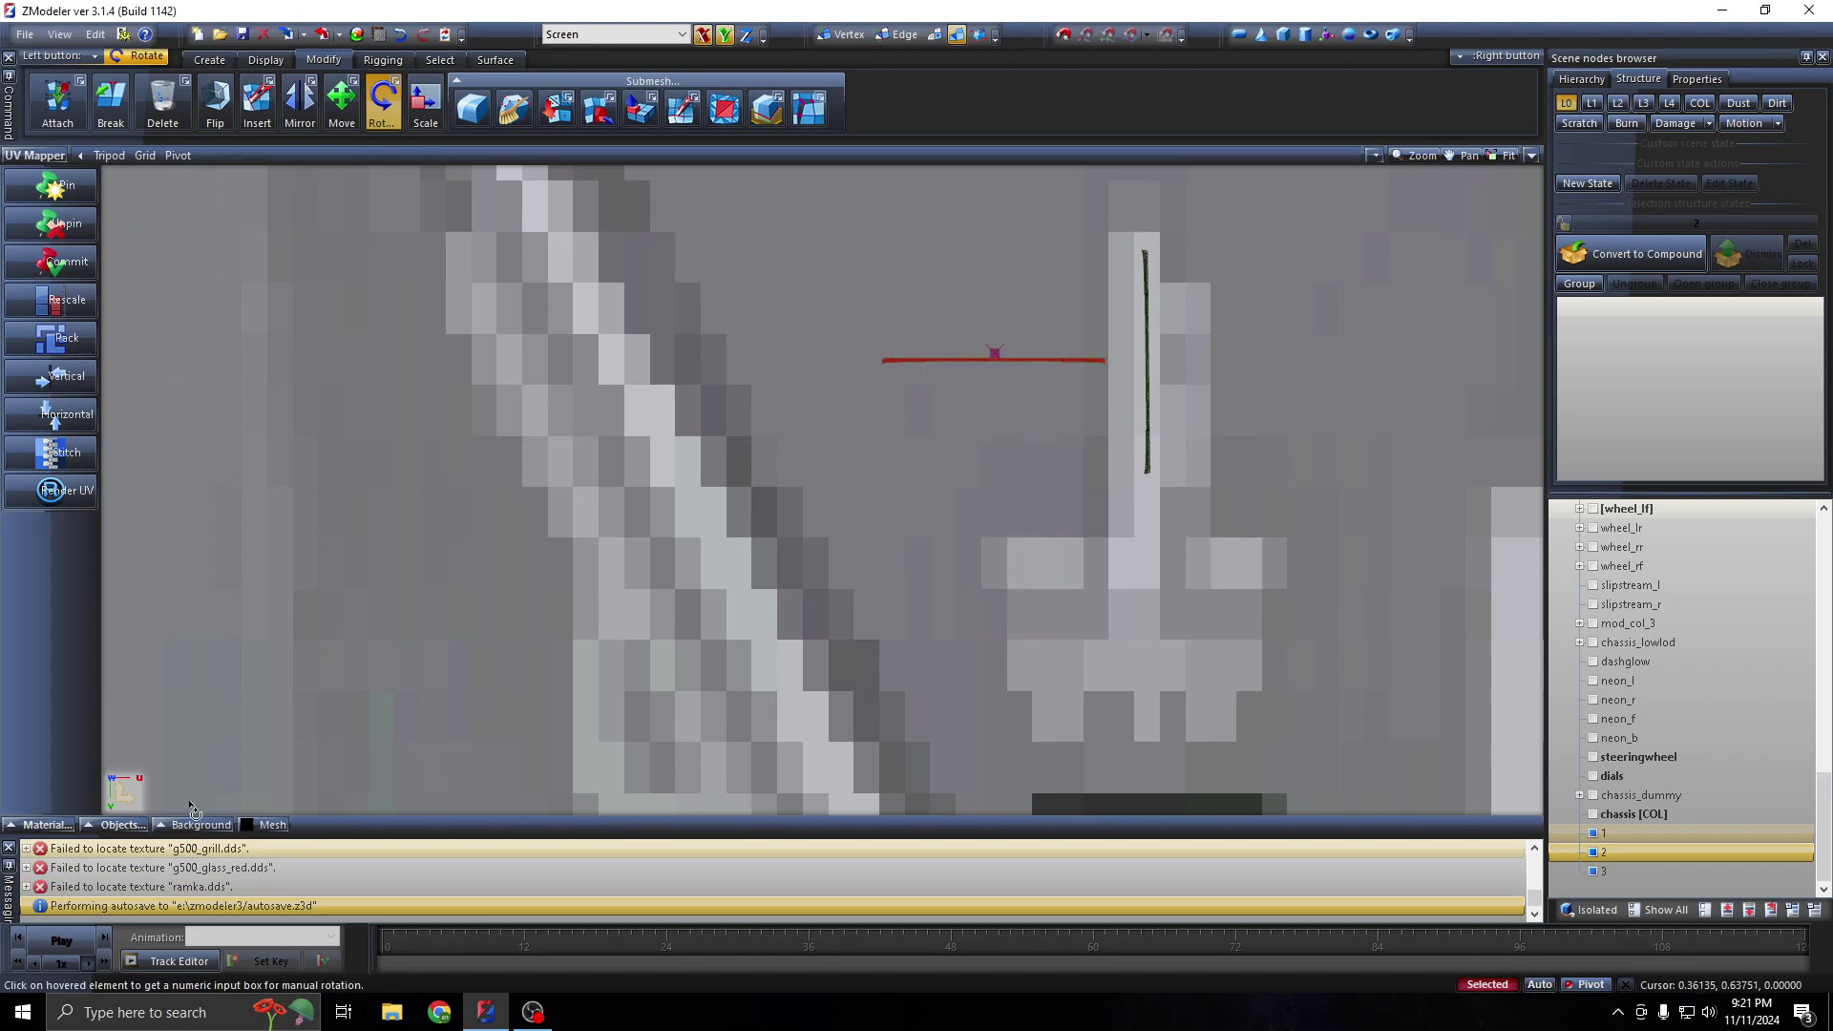
{"action": "left_click", "coordinate": [122, 819]}
{"action": "left_click", "coordinate": [145, 848]}
Select the left horizontal edge and slide it right to meet the other edge end to end
{"action": "left_click", "coordinate": [87, 670]}
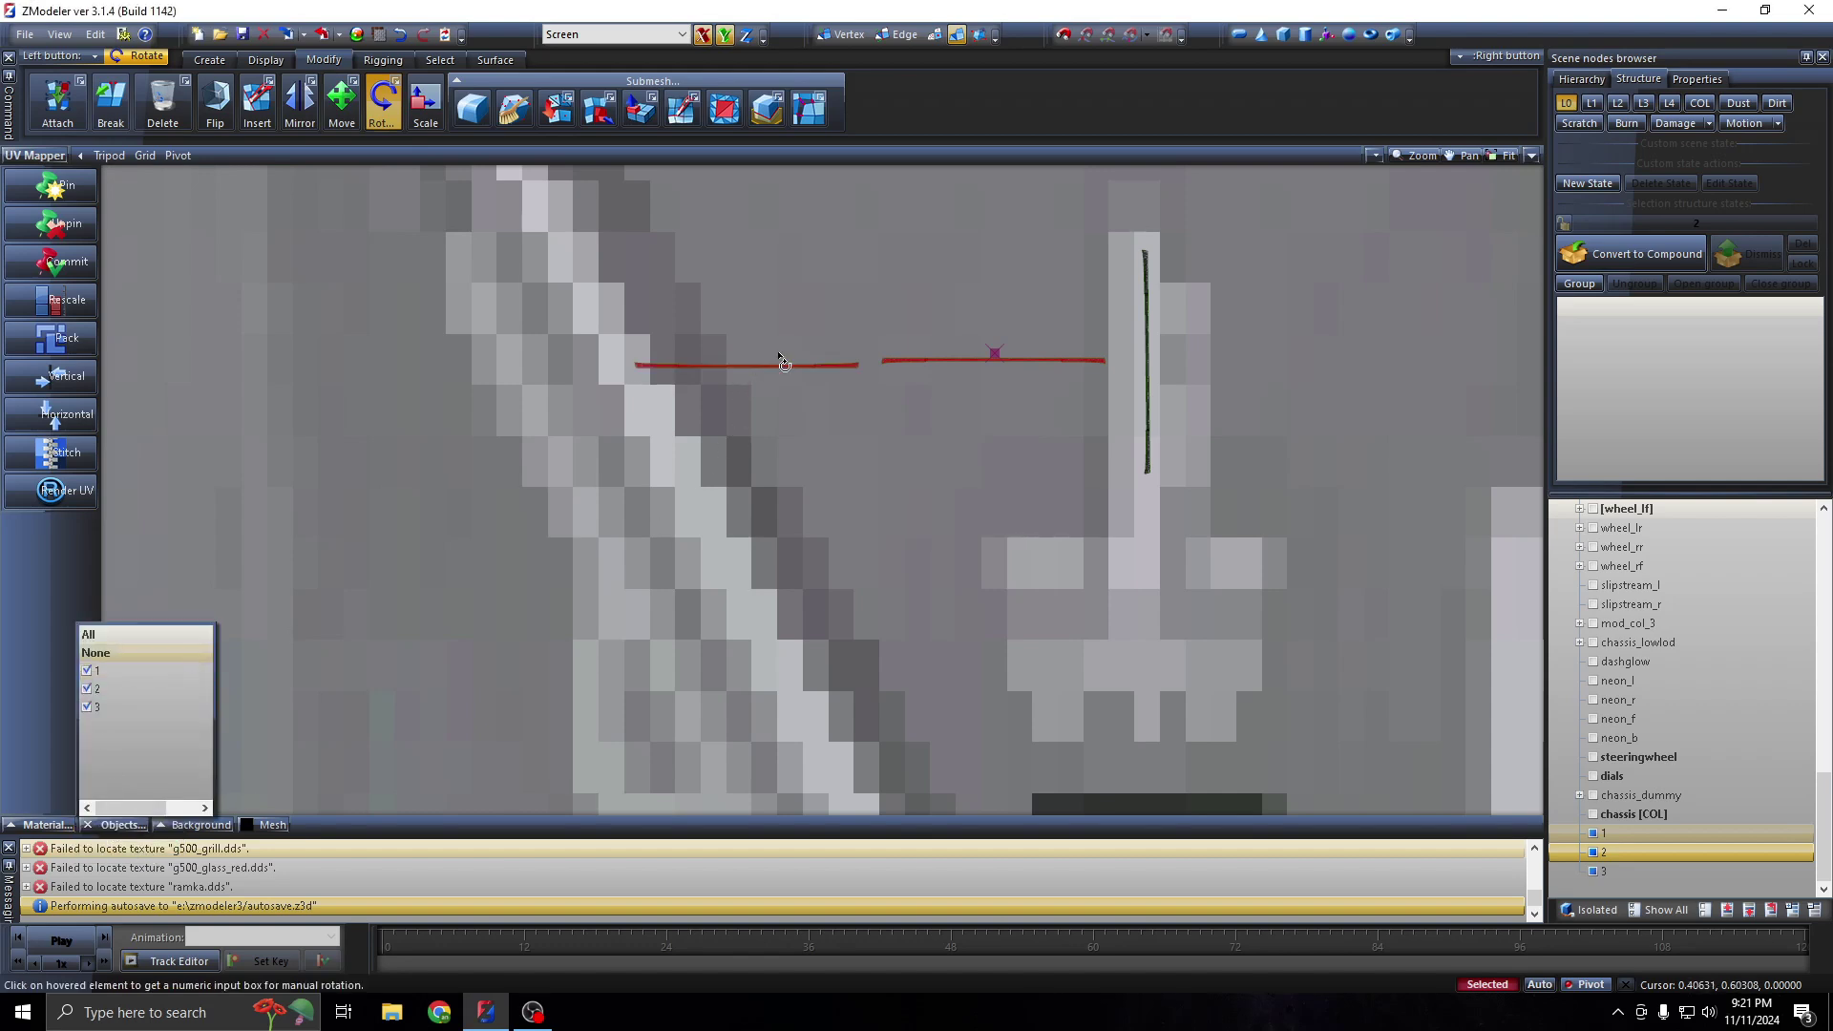
{"action": "left_click_drag", "start_coordinate": [554, 315], "coordinate": [868, 405]}
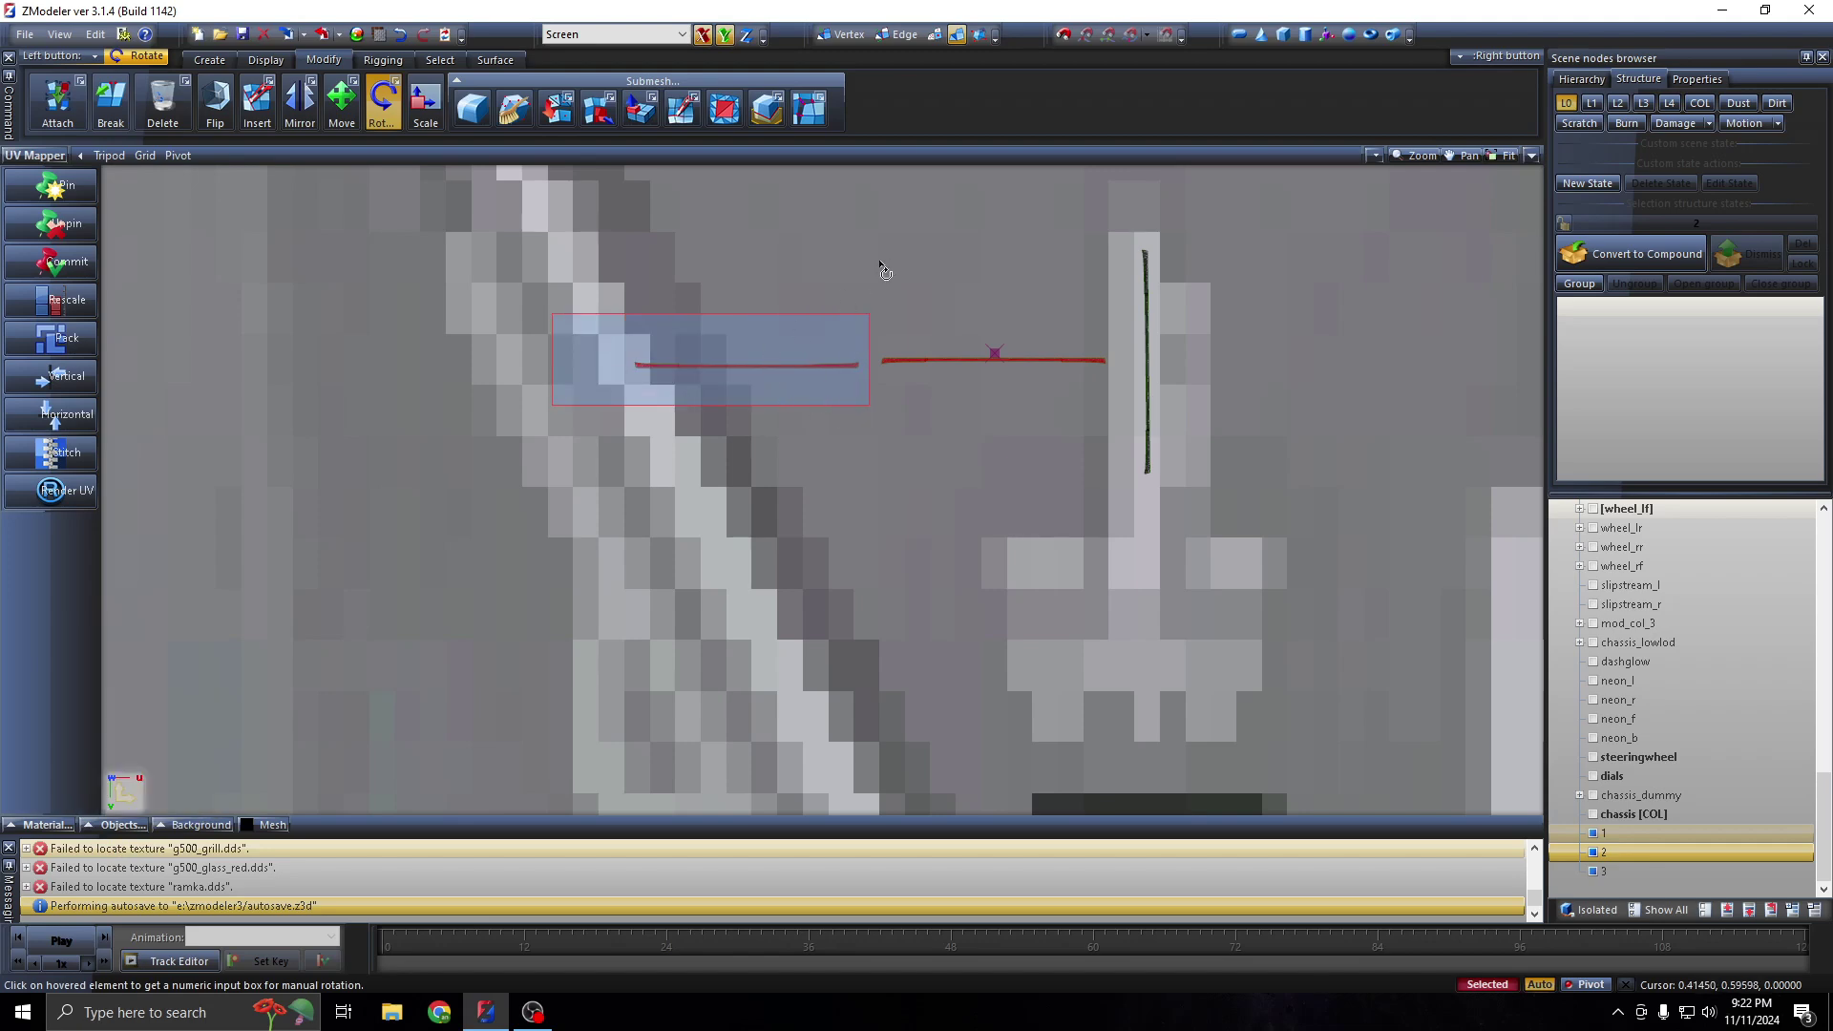
{"action": "left_click_drag", "start_coordinate": [595, 347], "coordinate": [870, 404]}
{"action": "left_click", "coordinate": [341, 101]}
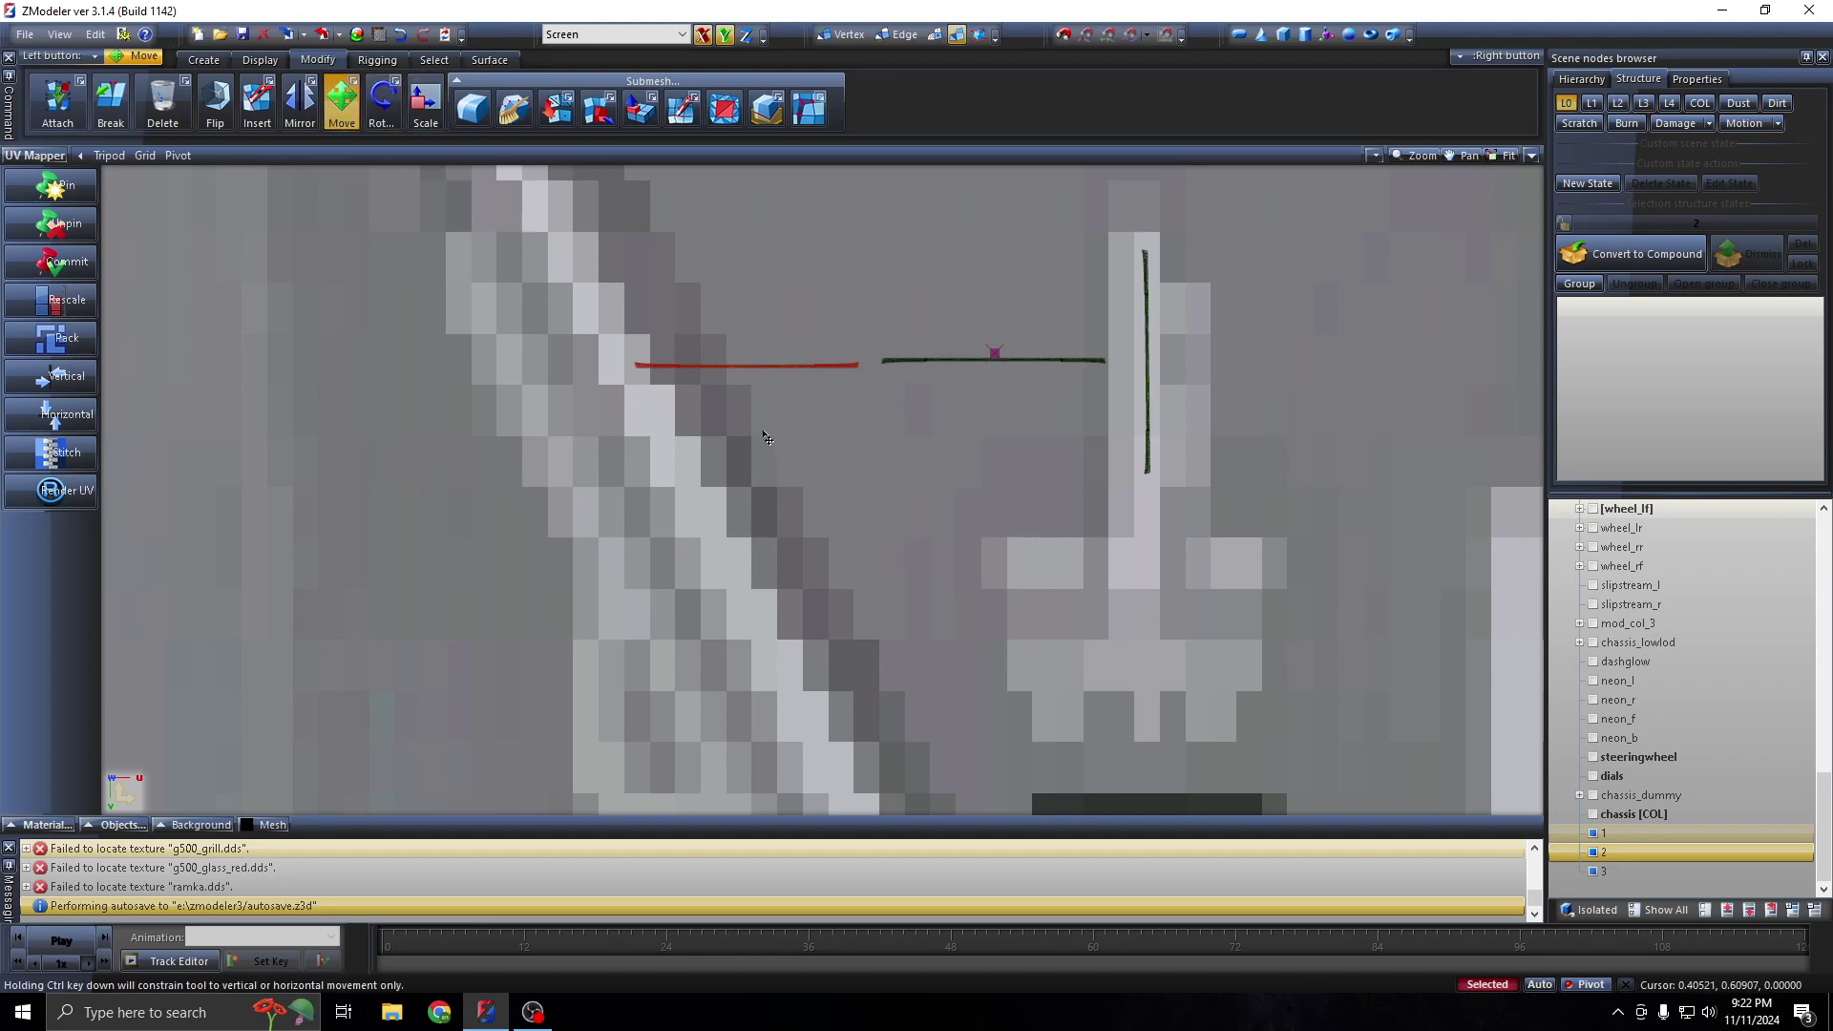
{"action": "left_click_drag", "start_coordinate": [764, 435], "coordinate": [789, 433]}
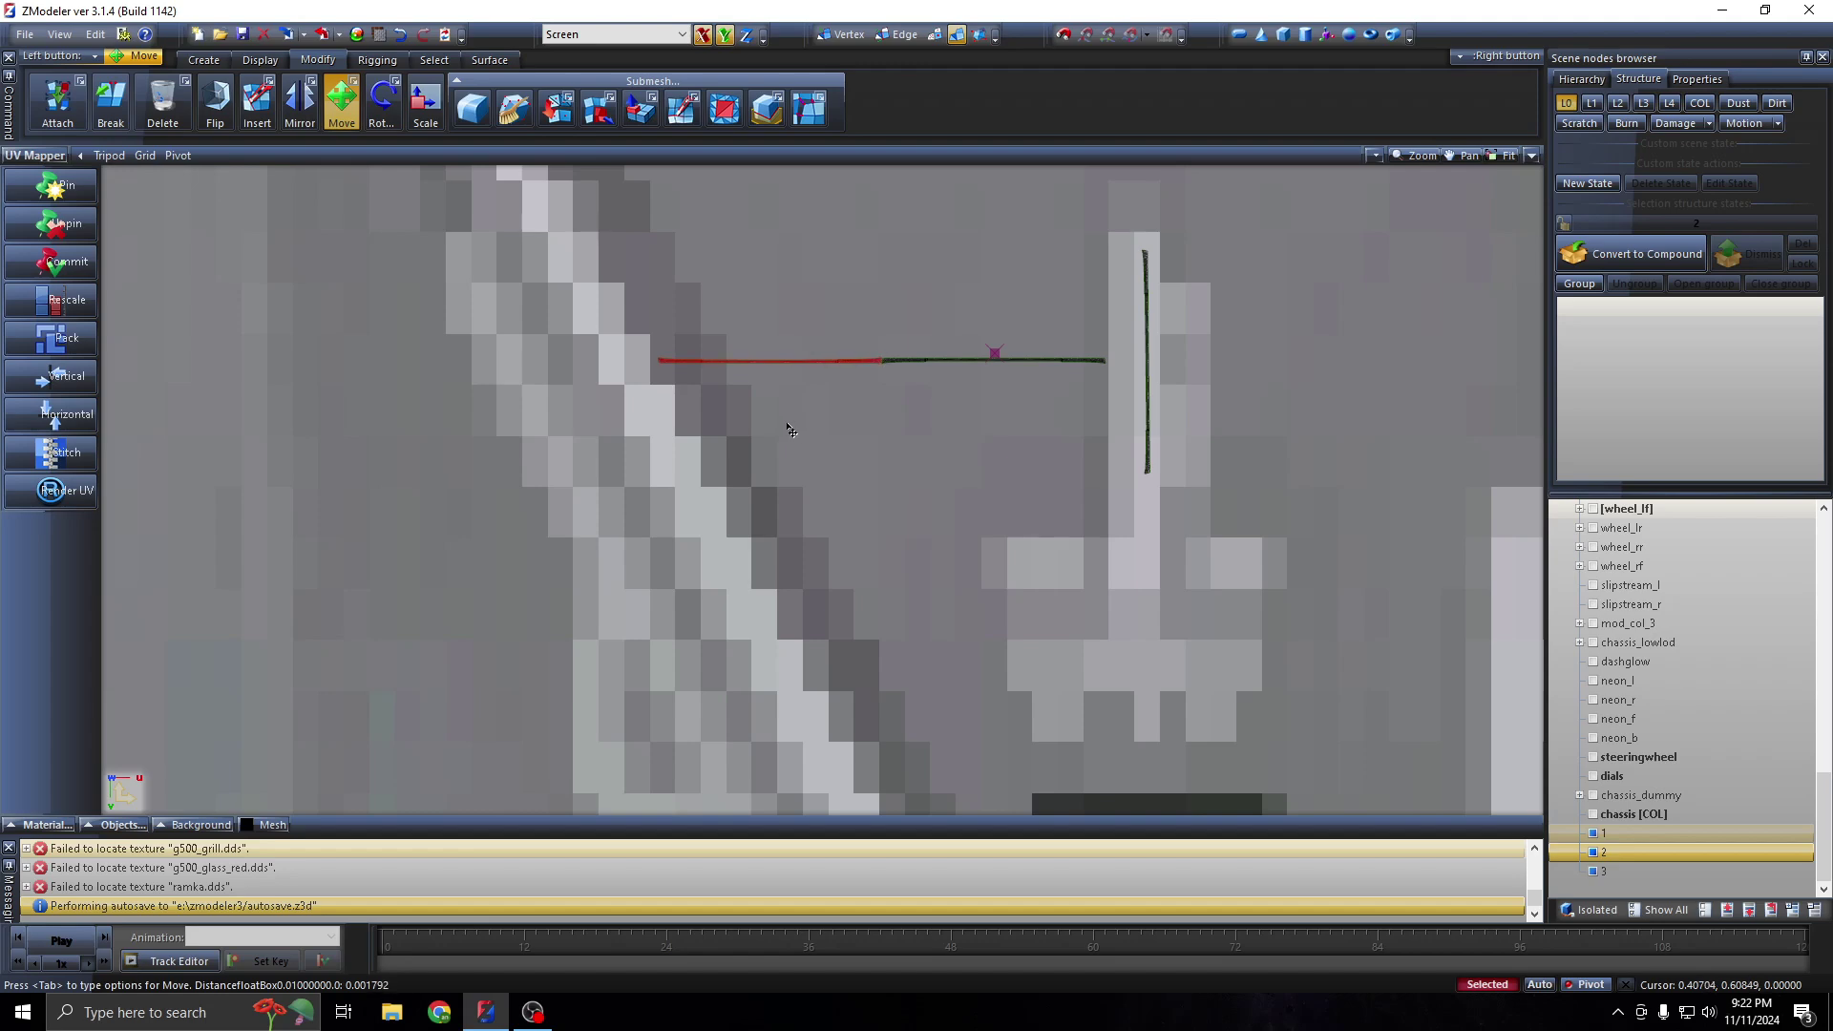
{"action": "left_click_drag", "start_coordinate": [790, 432], "coordinate": [791, 431]}
{"action": "scroll", "coordinate": [892, 339], "scroll_direction": "up", "scroll_amount": 1}
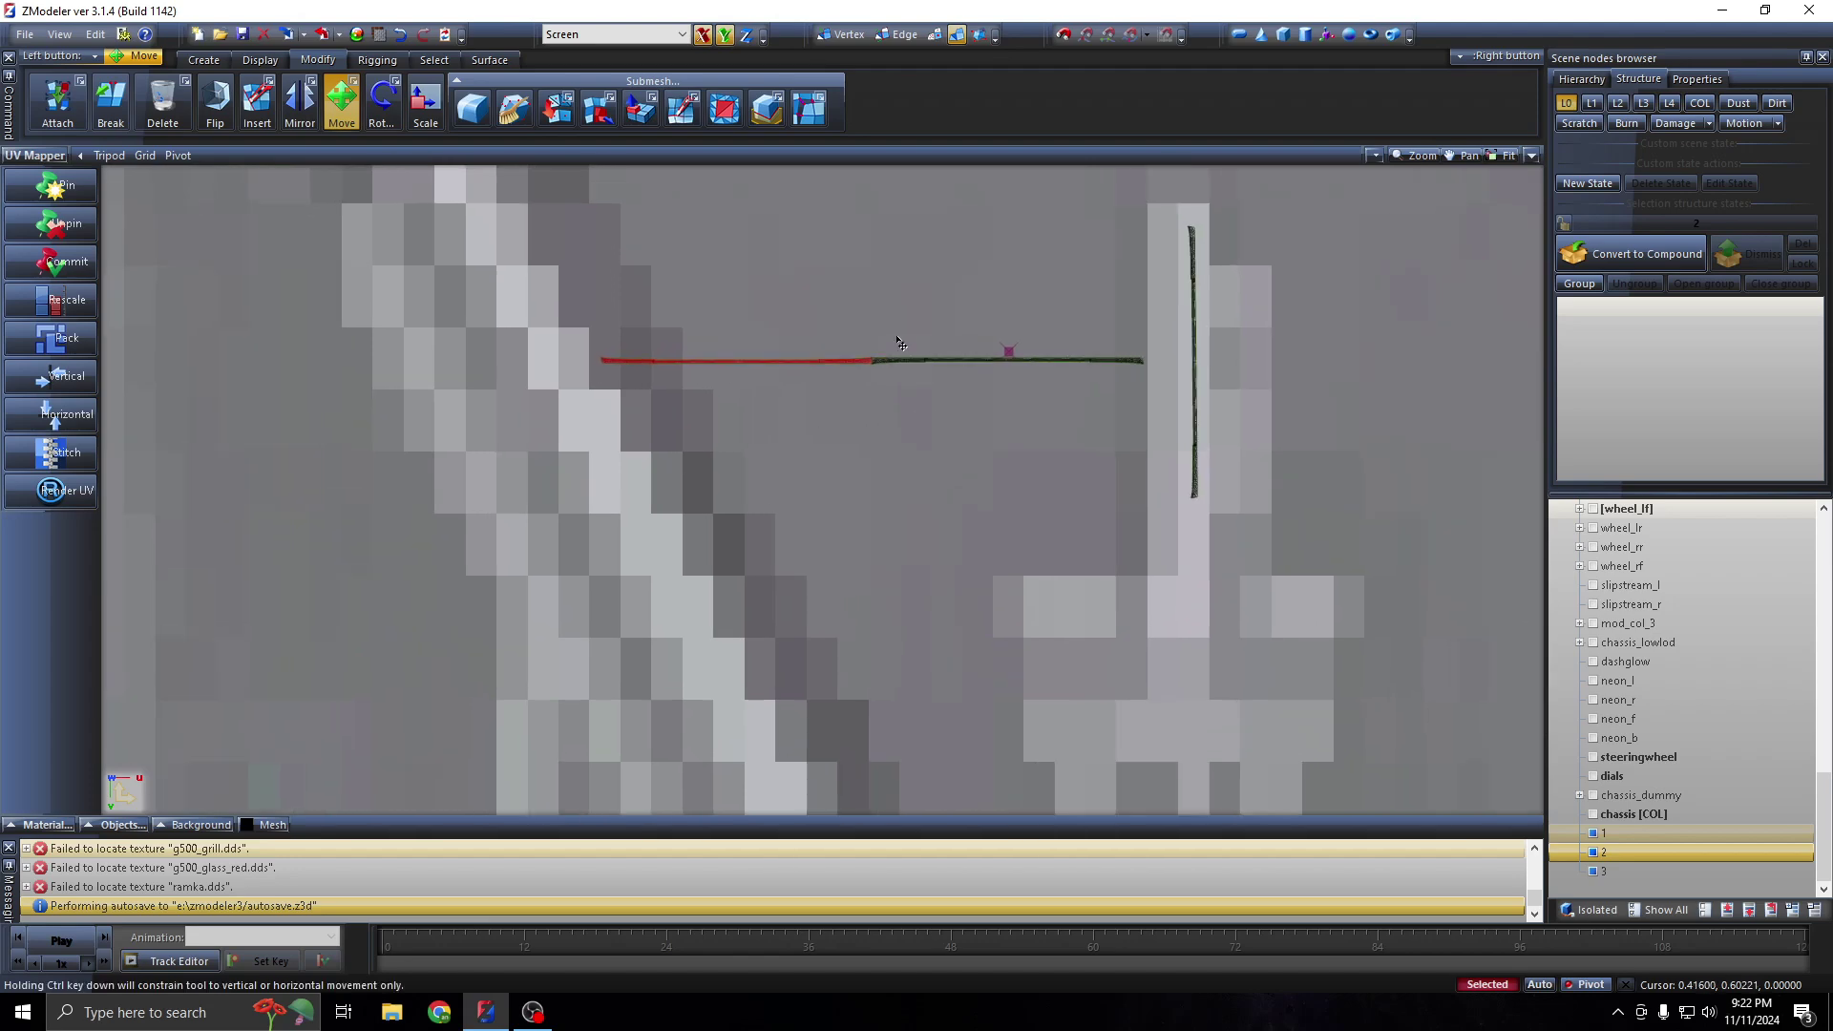
{"action": "scroll", "coordinate": [1004, 332], "scroll_direction": "down", "scroll_amount": 2}
{"action": "scroll", "coordinate": [1107, 358], "scroll_direction": "up", "scroll_amount": 1}
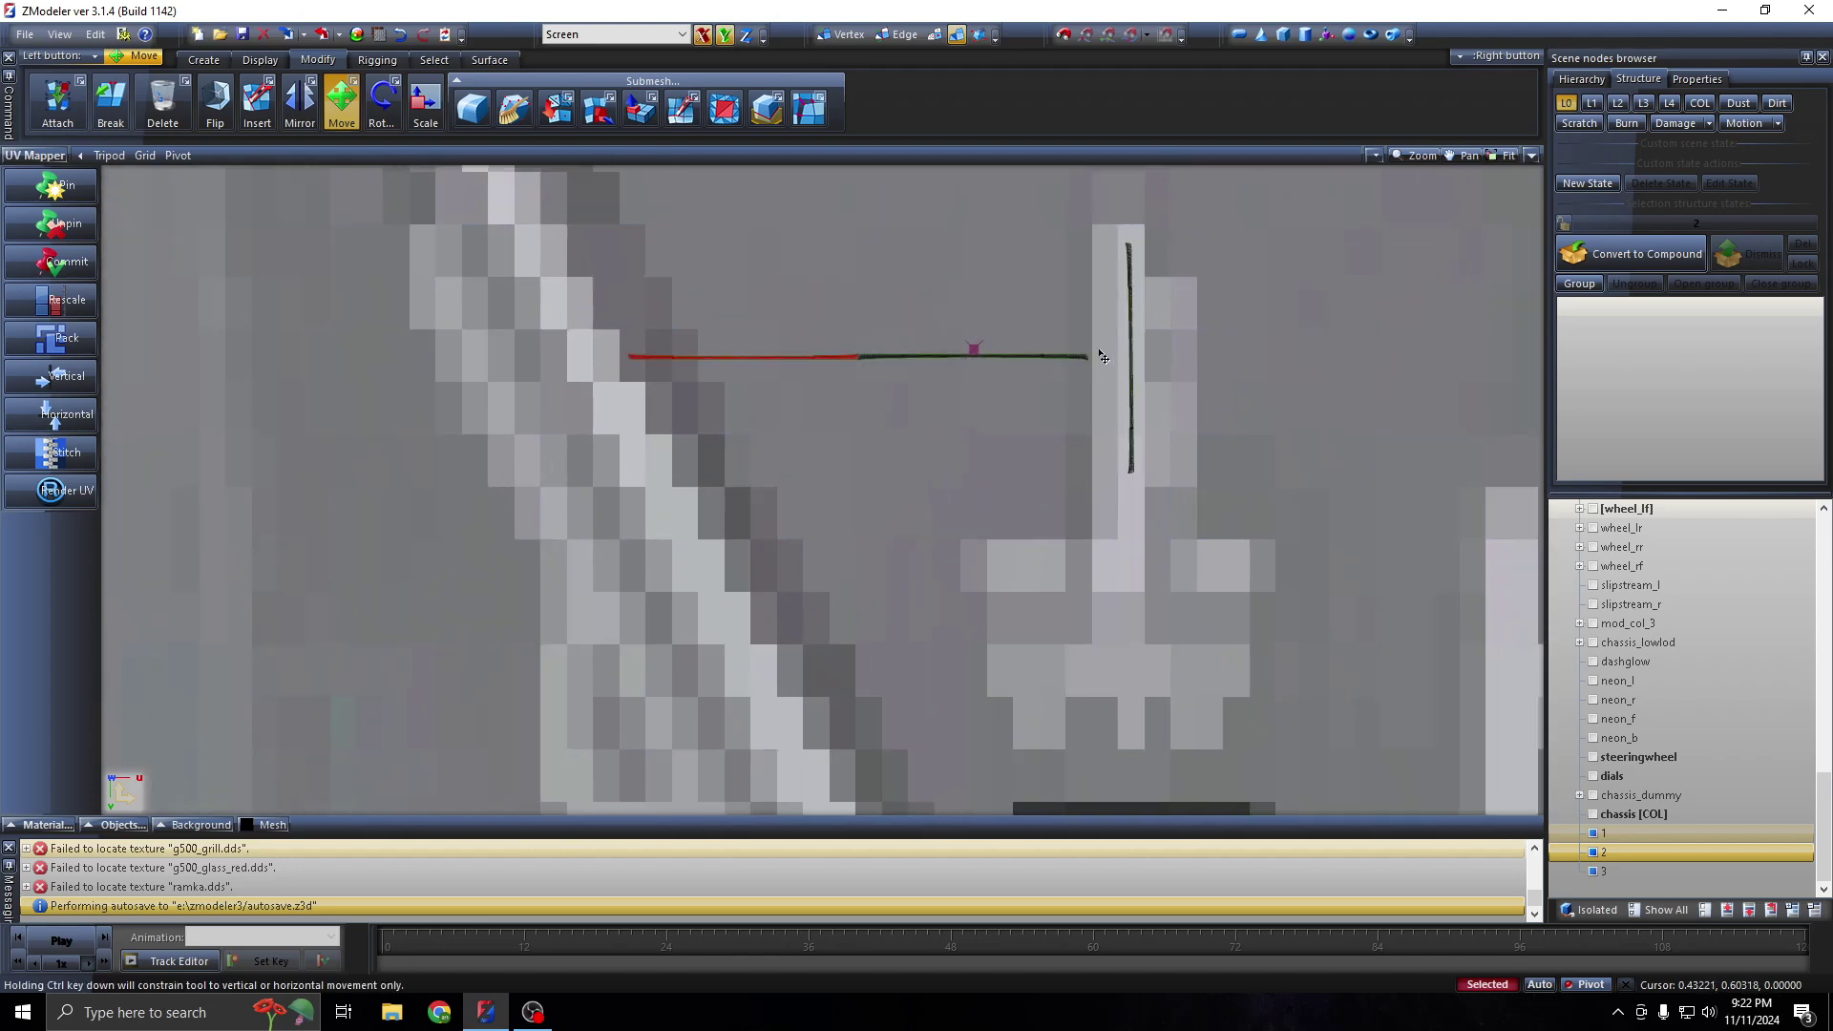
{"action": "scroll", "coordinate": [1088, 353], "scroll_direction": "up", "scroll_amount": 1}
{"action": "scroll", "coordinate": [1069, 304], "scroll_direction": "up", "scroll_amount": 1}
{"action": "scroll", "coordinate": [954, 287], "scroll_direction": "up", "scroll_amount": 2}
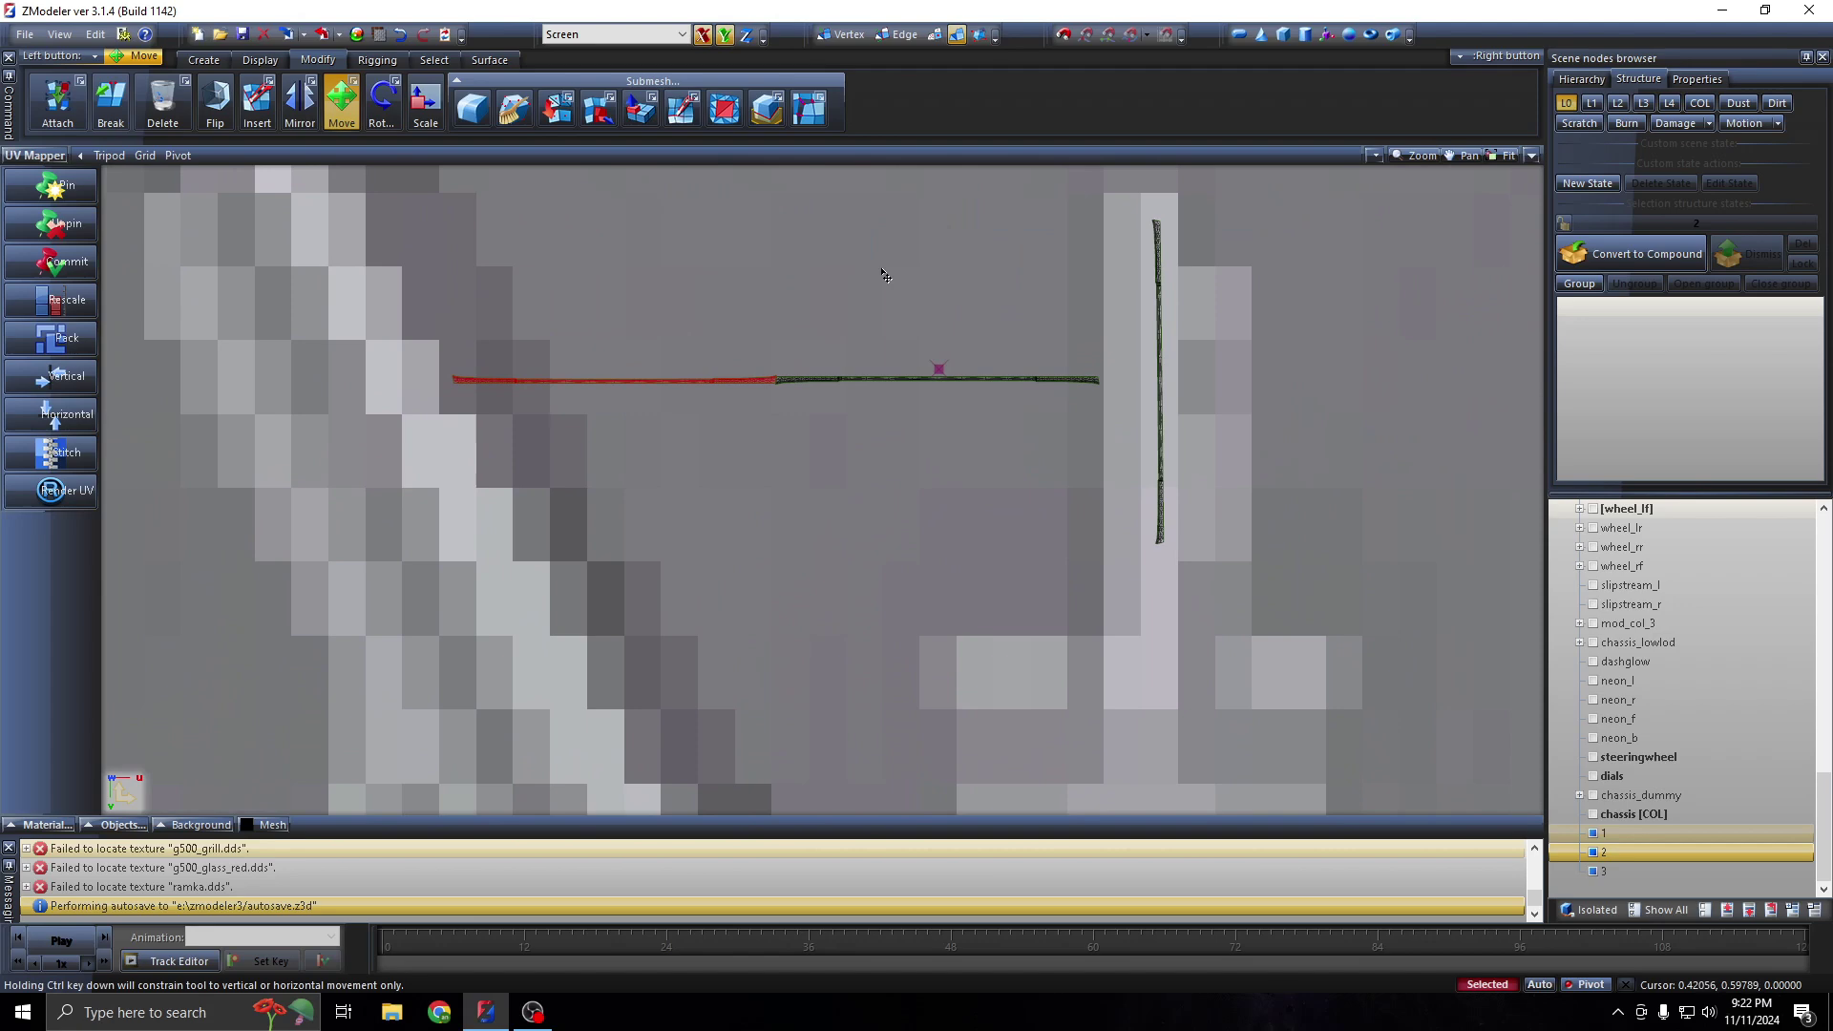
Move the vertical UV edge onto the needle's stem, then add the horizontal edge to the selection
{"action": "left_click", "coordinate": [359, 124]}
{"action": "scroll", "coordinate": [1004, 308], "scroll_direction": "down", "scroll_amount": 1}
{"action": "scroll", "coordinate": [1193, 285], "scroll_direction": "down", "scroll_amount": 1}
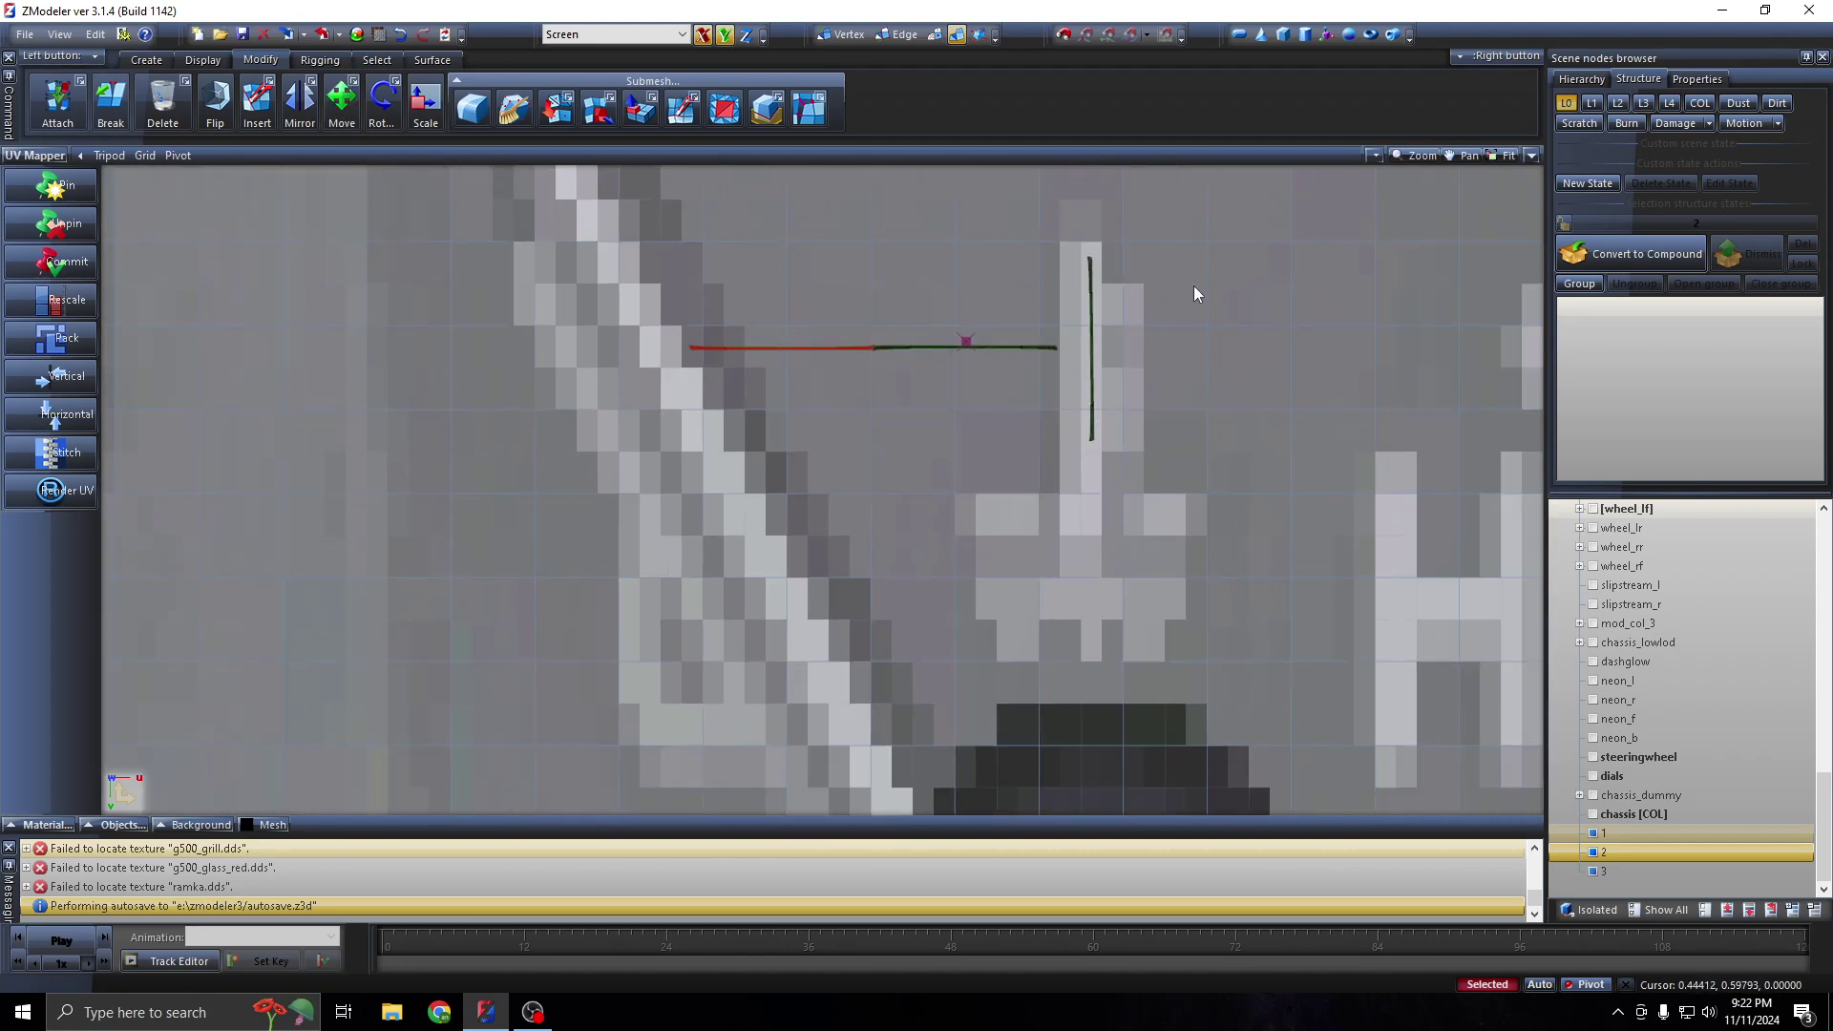
{"action": "left_click_drag", "start_coordinate": [1184, 220], "coordinate": [1067, 477]}
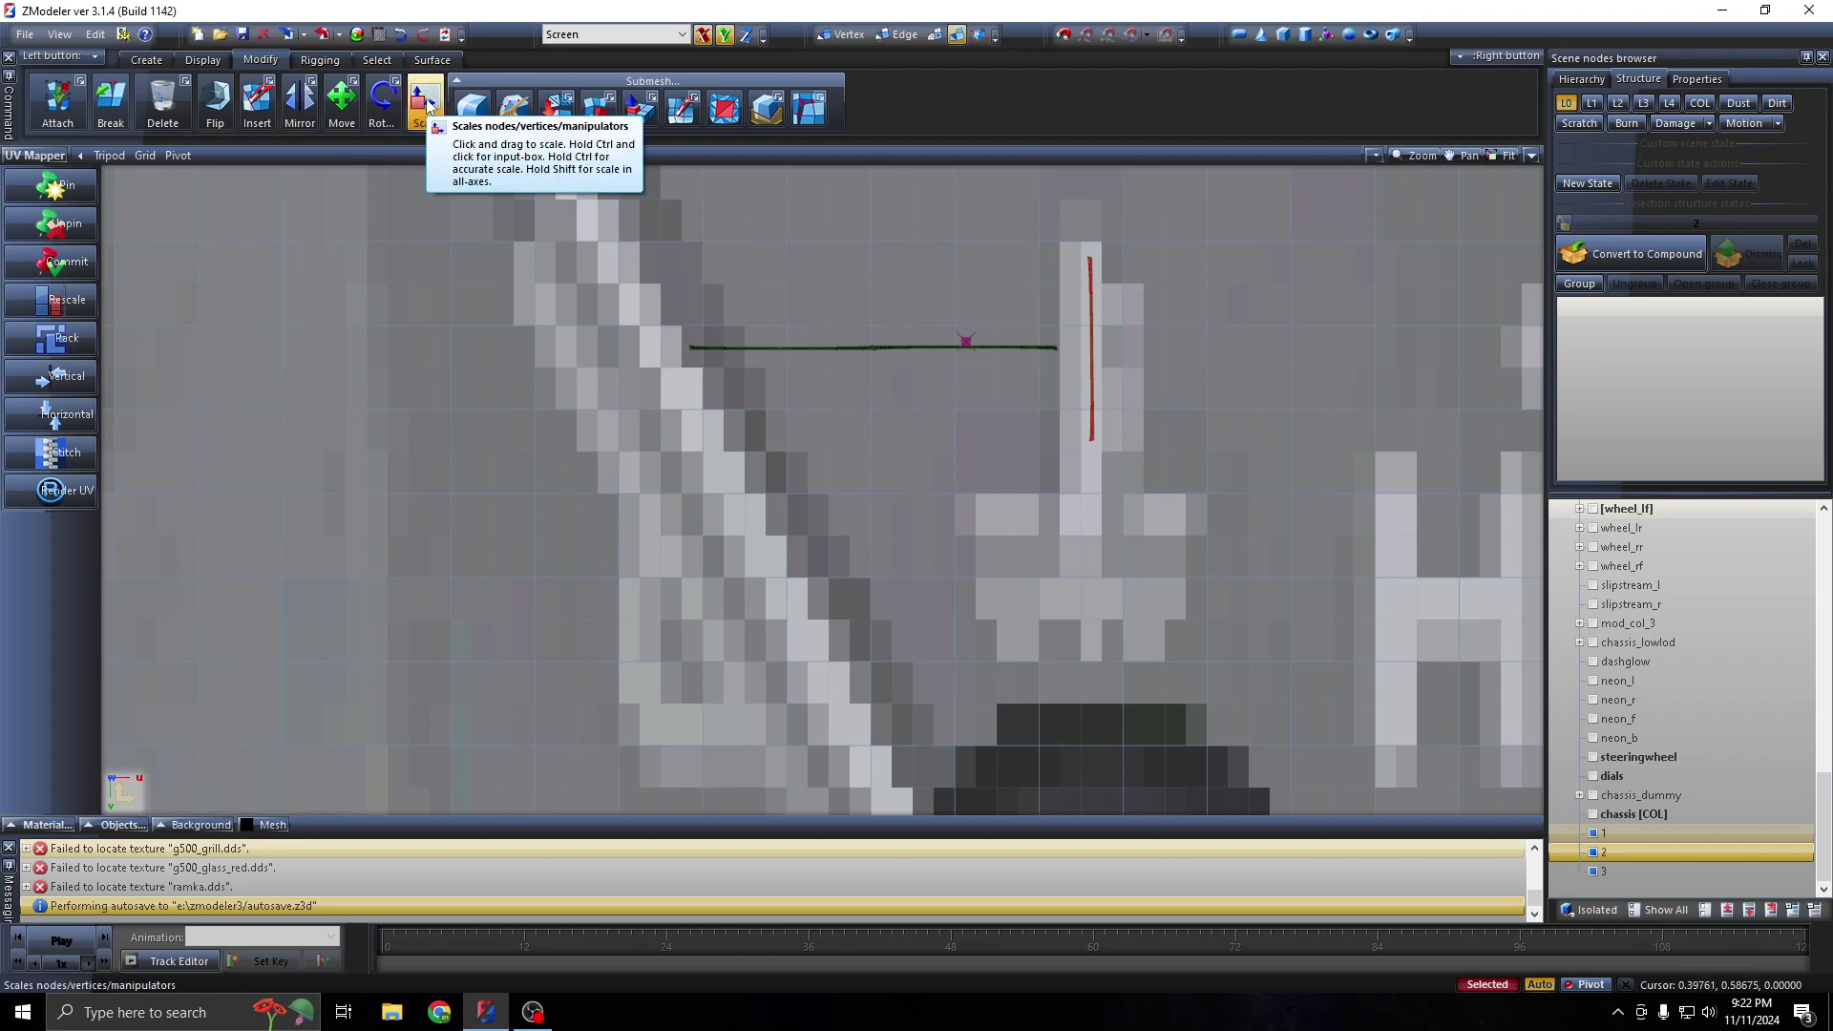
{"action": "left_click", "coordinate": [341, 103]}
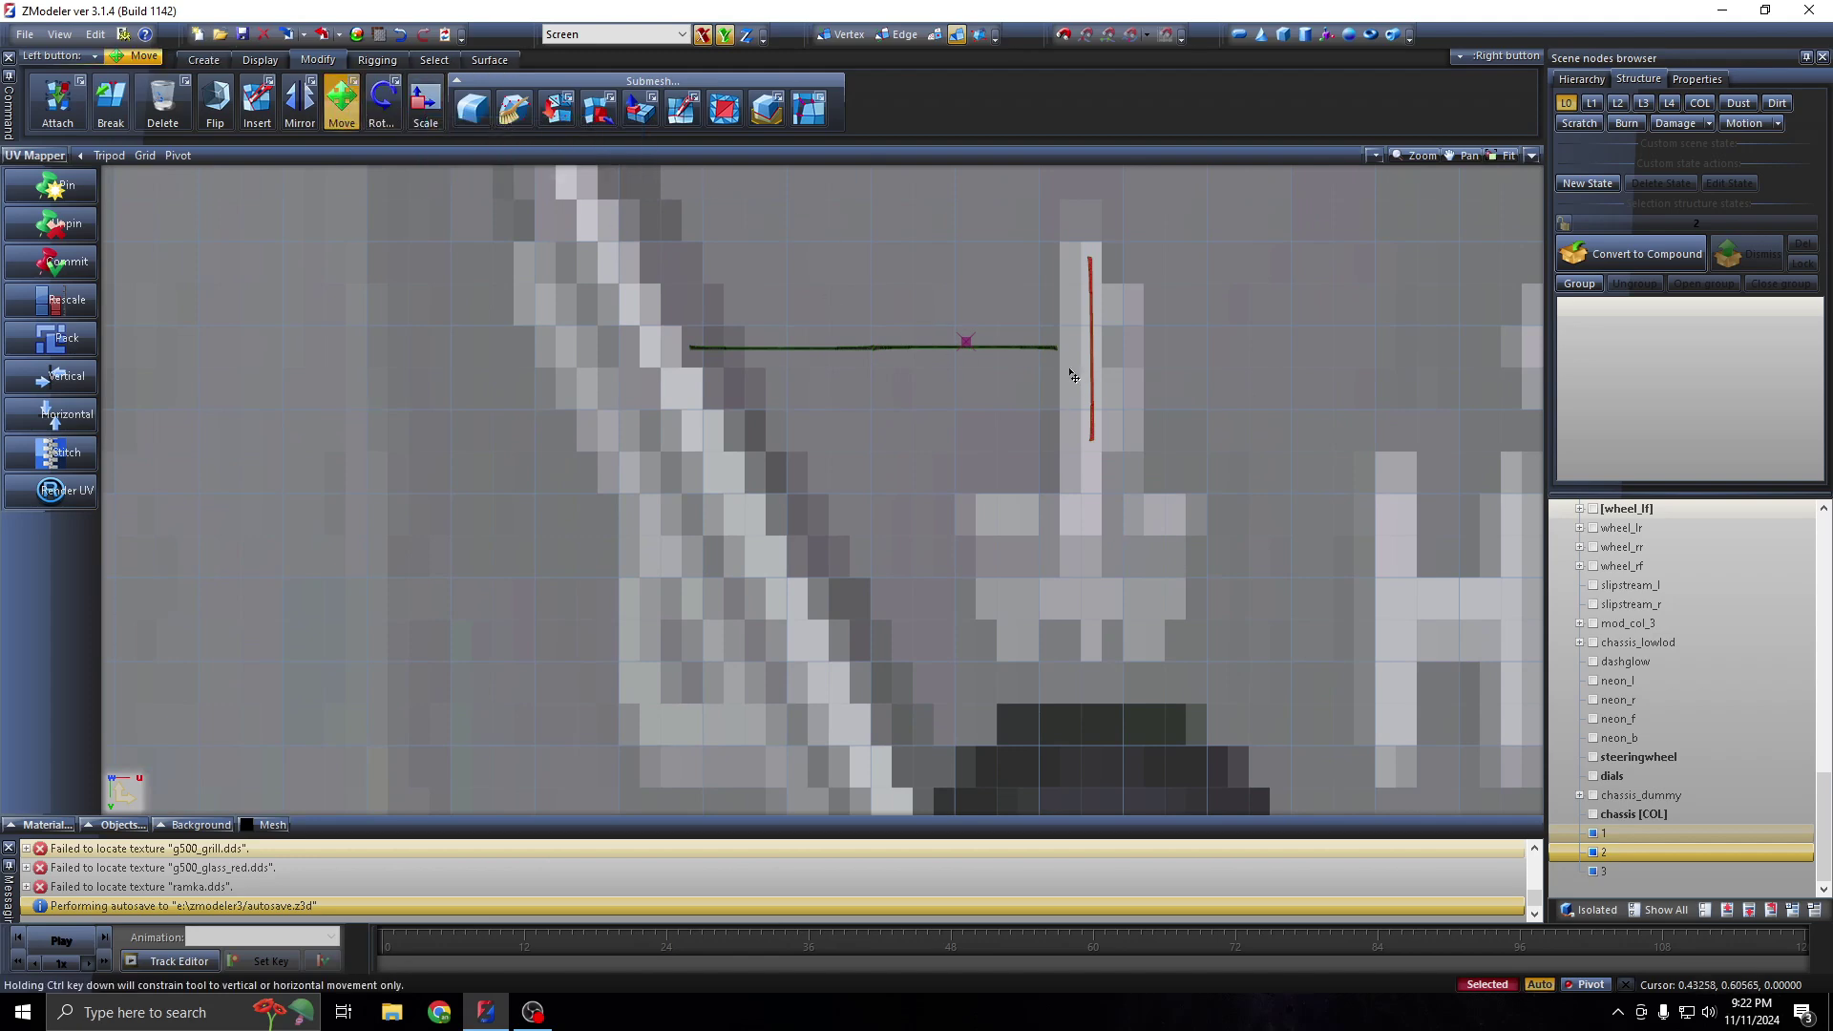
{"action": "left_click_drag", "start_coordinate": [1054, 377], "coordinate": [1070, 379]}
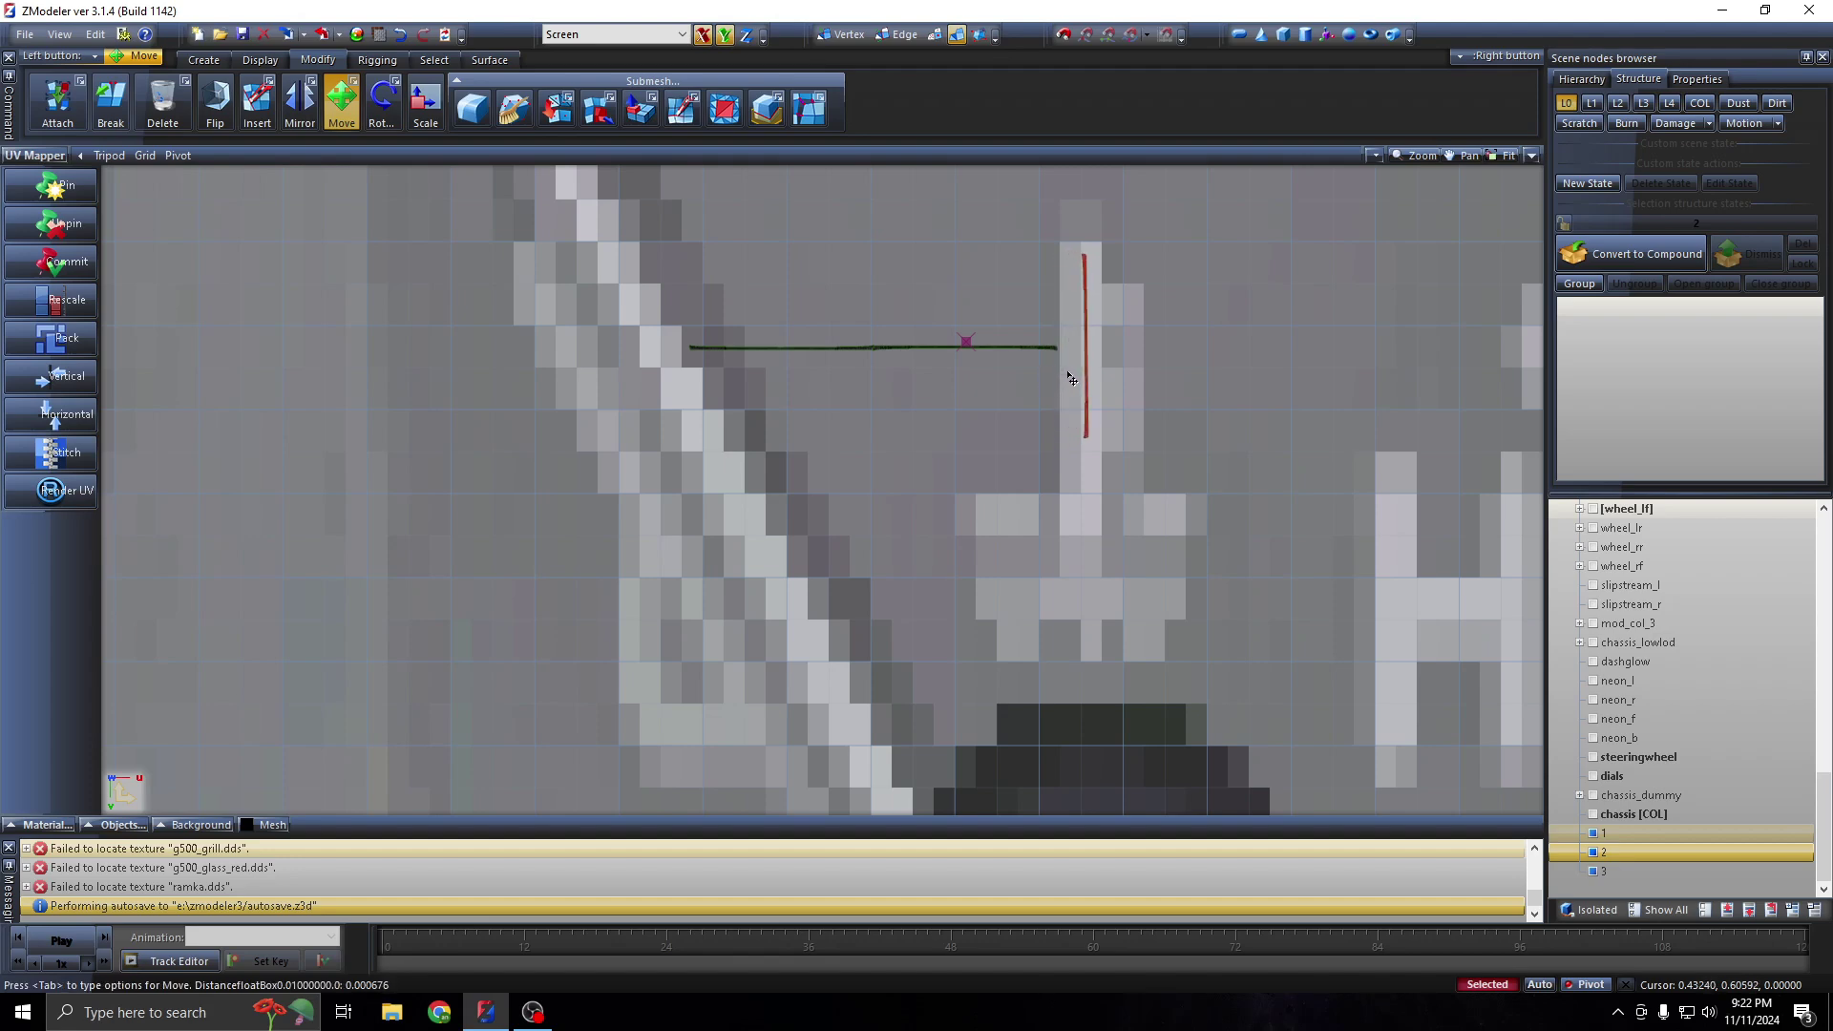
{"action": "left_click_drag", "start_coordinate": [1070, 379], "coordinate": [1075, 380]}
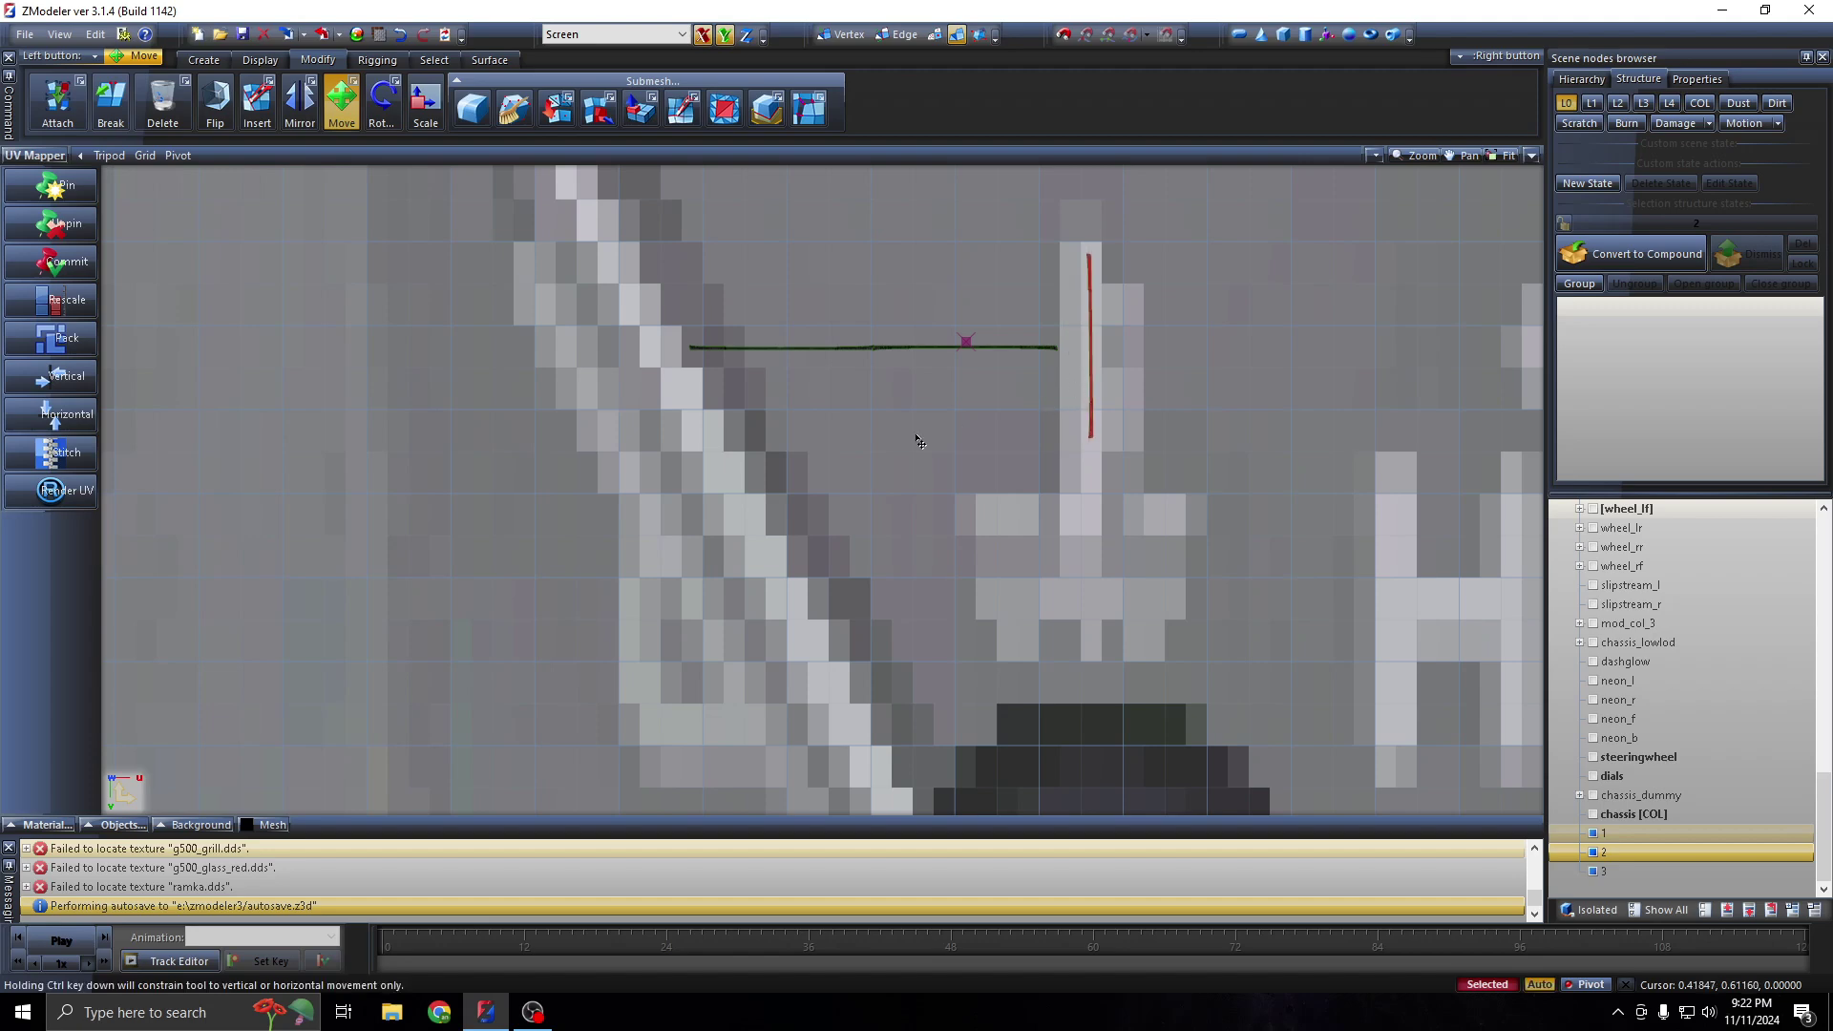
{"action": "left_click_drag", "start_coordinate": [1173, 235], "coordinate": [653, 467]}
{"action": "left_click", "coordinate": [426, 103]}
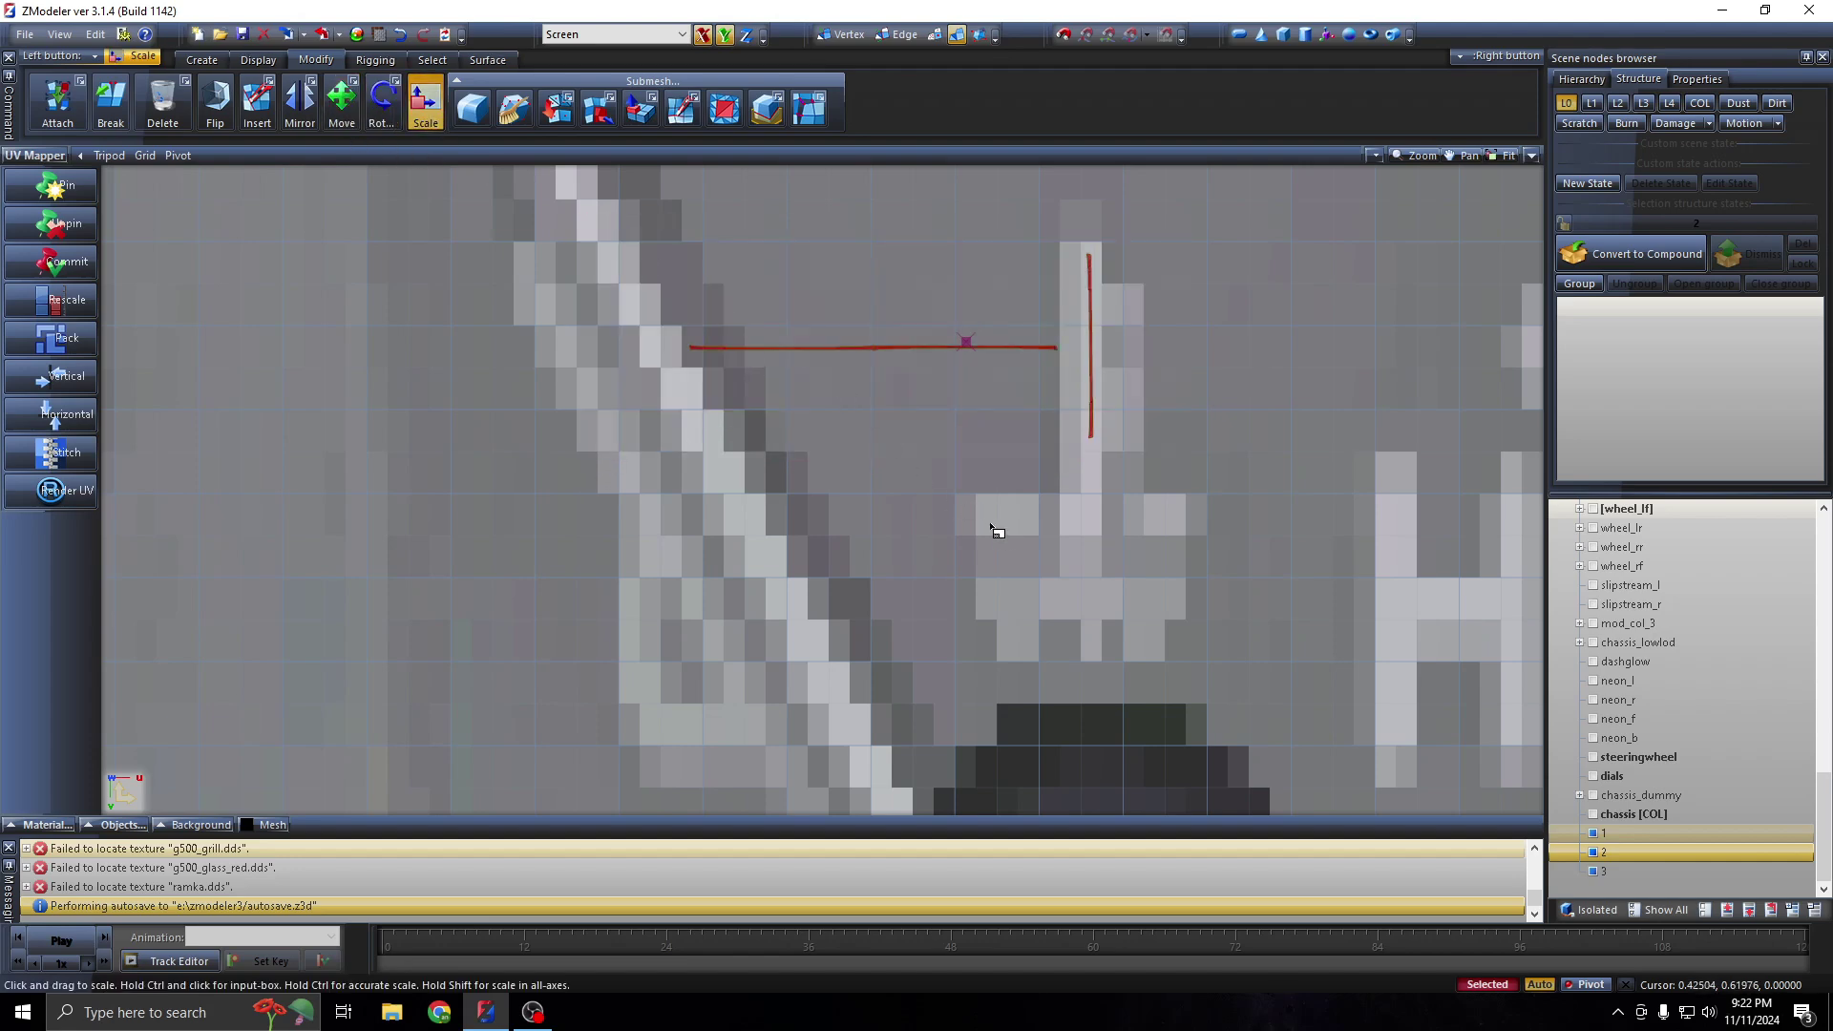
Enlarge both needle UV edges and reposition them to cover the needle on the dials texture
{"action": "mouse_move", "coordinate": [1074, 532]}
{"action": "left_mouse_down"}
{"action": "mouse_move", "coordinate": [1194, 279]}
{"action": "mouse_move", "coordinate": [1107, 346]}
{"action": "left_mouse_up"}
{"action": "left_click", "coordinate": [341, 103]}
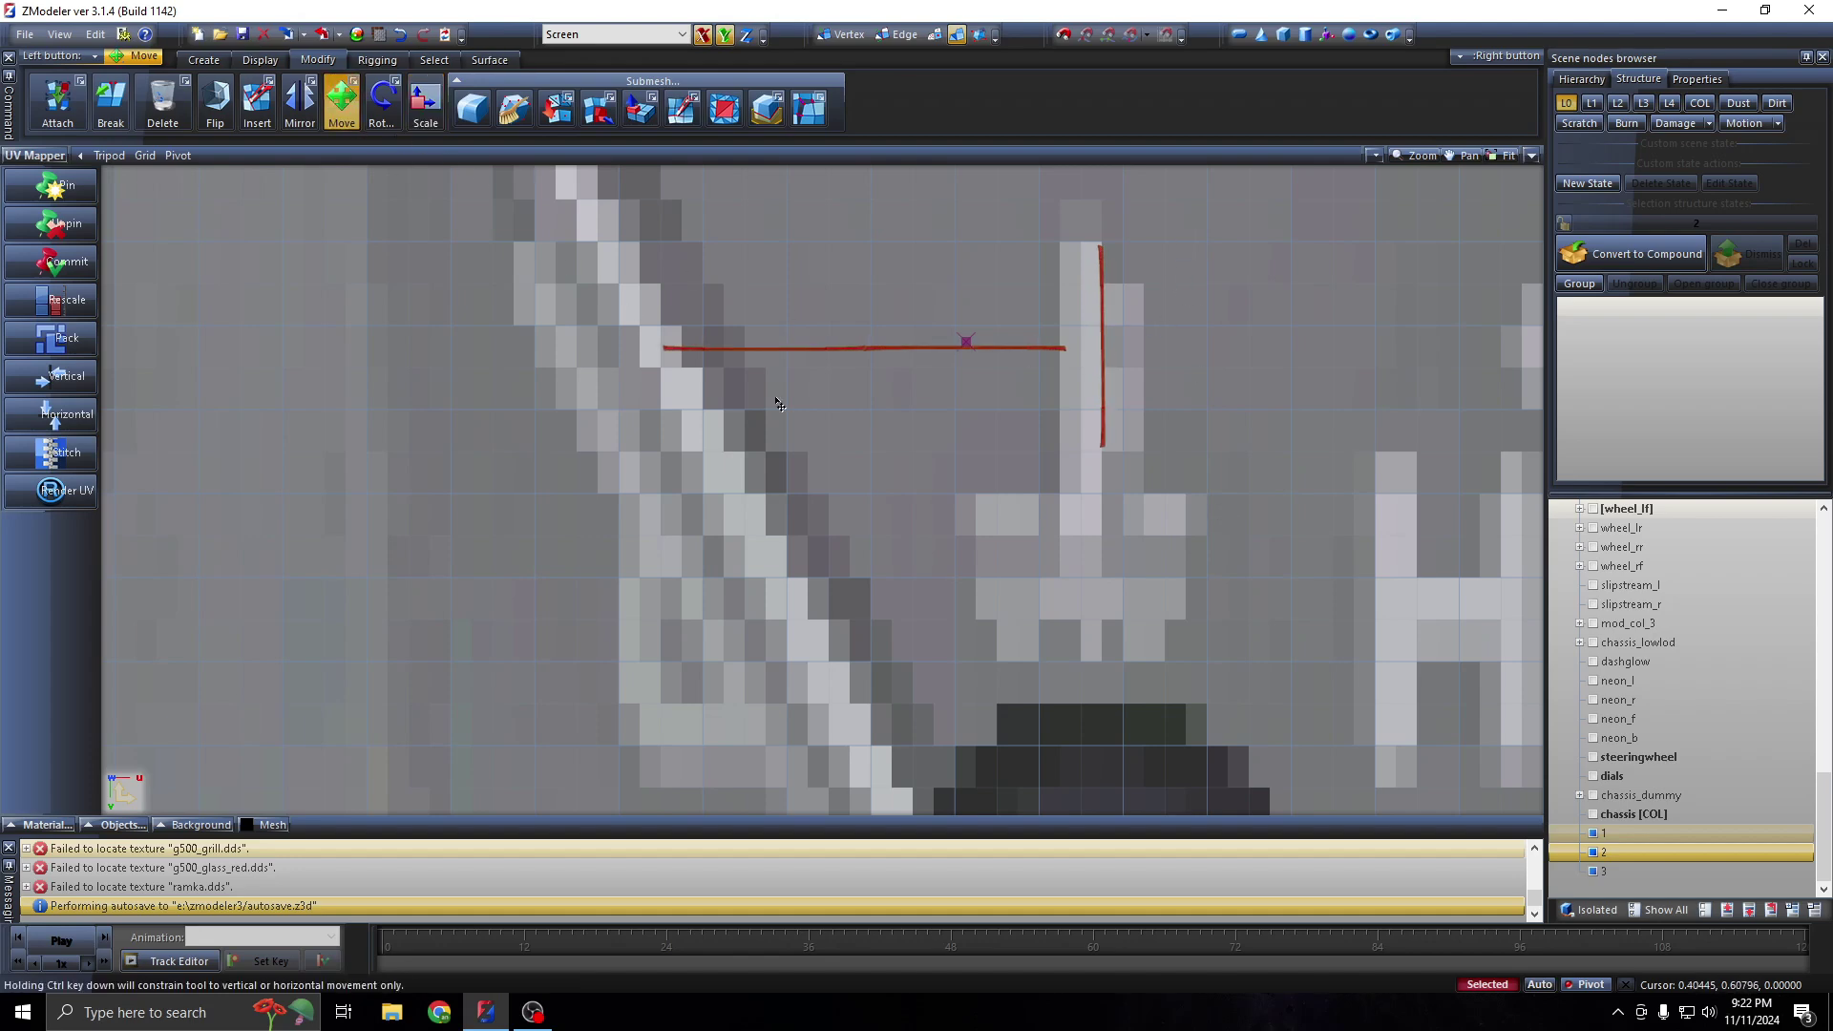
{"action": "left_click_drag", "start_coordinate": [779, 405], "coordinate": [838, 432]}
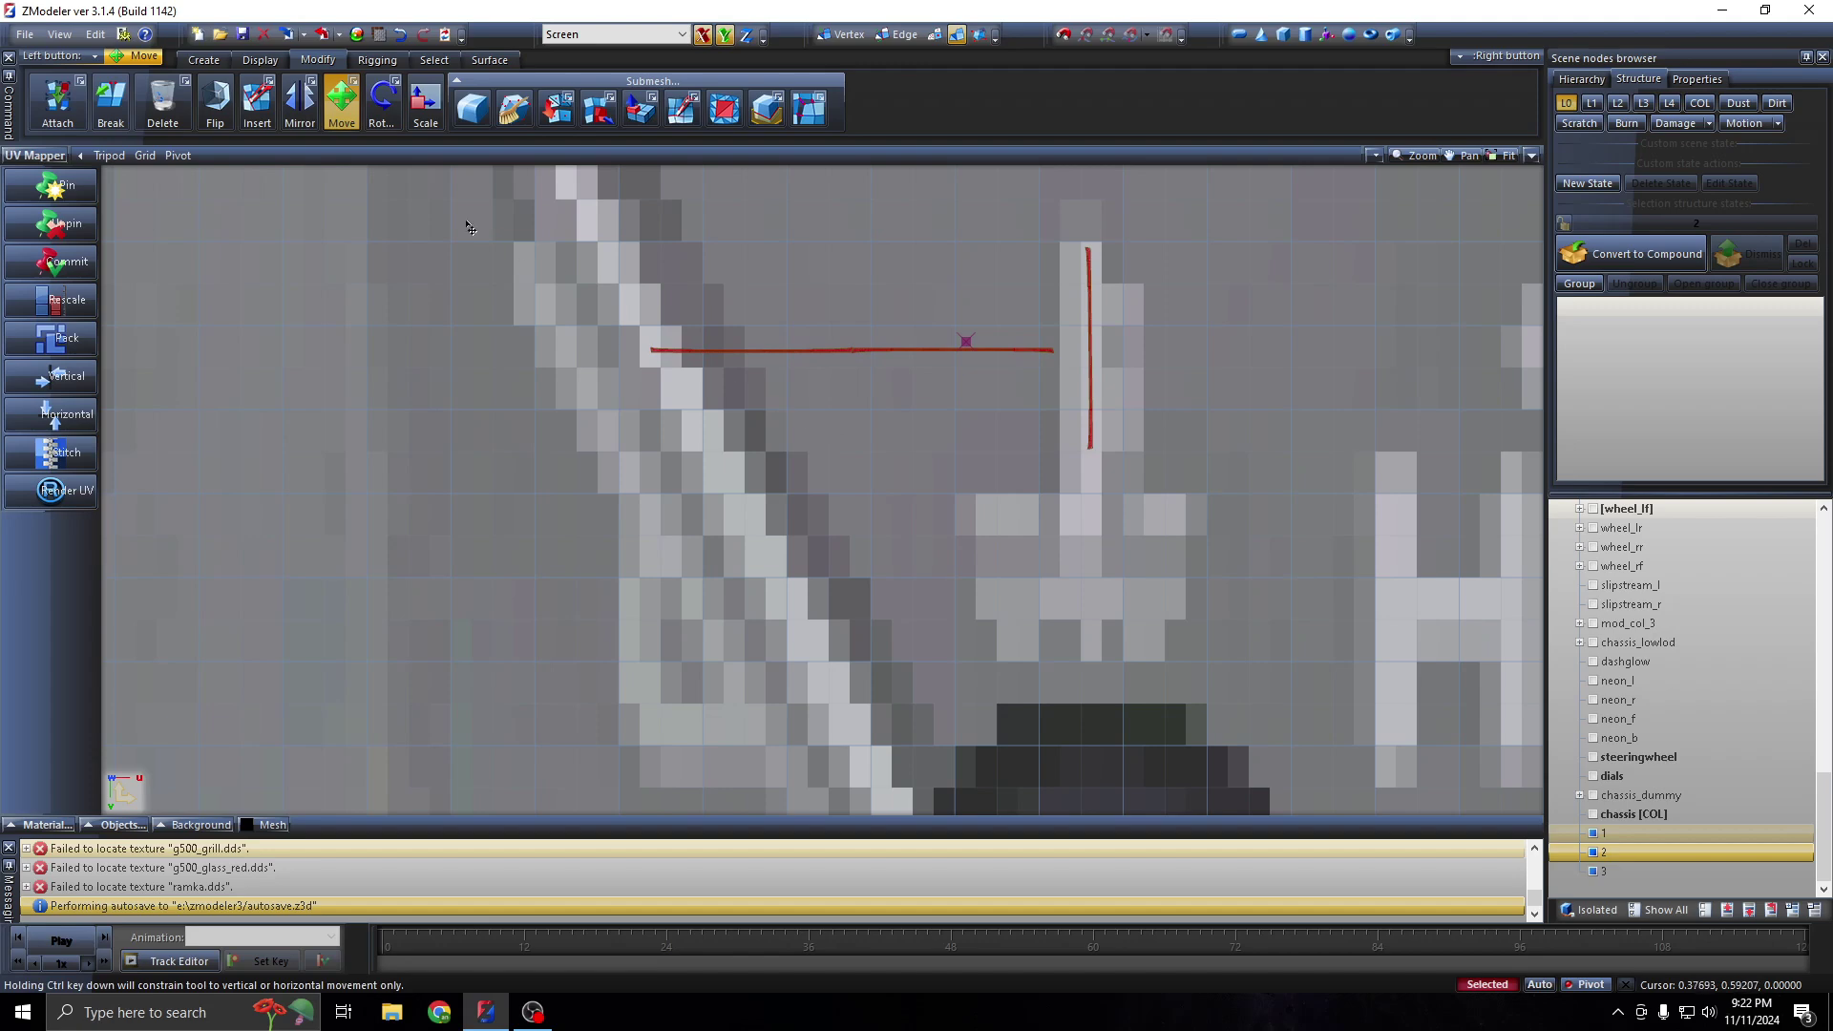
{"action": "left_click", "coordinate": [340, 101]}
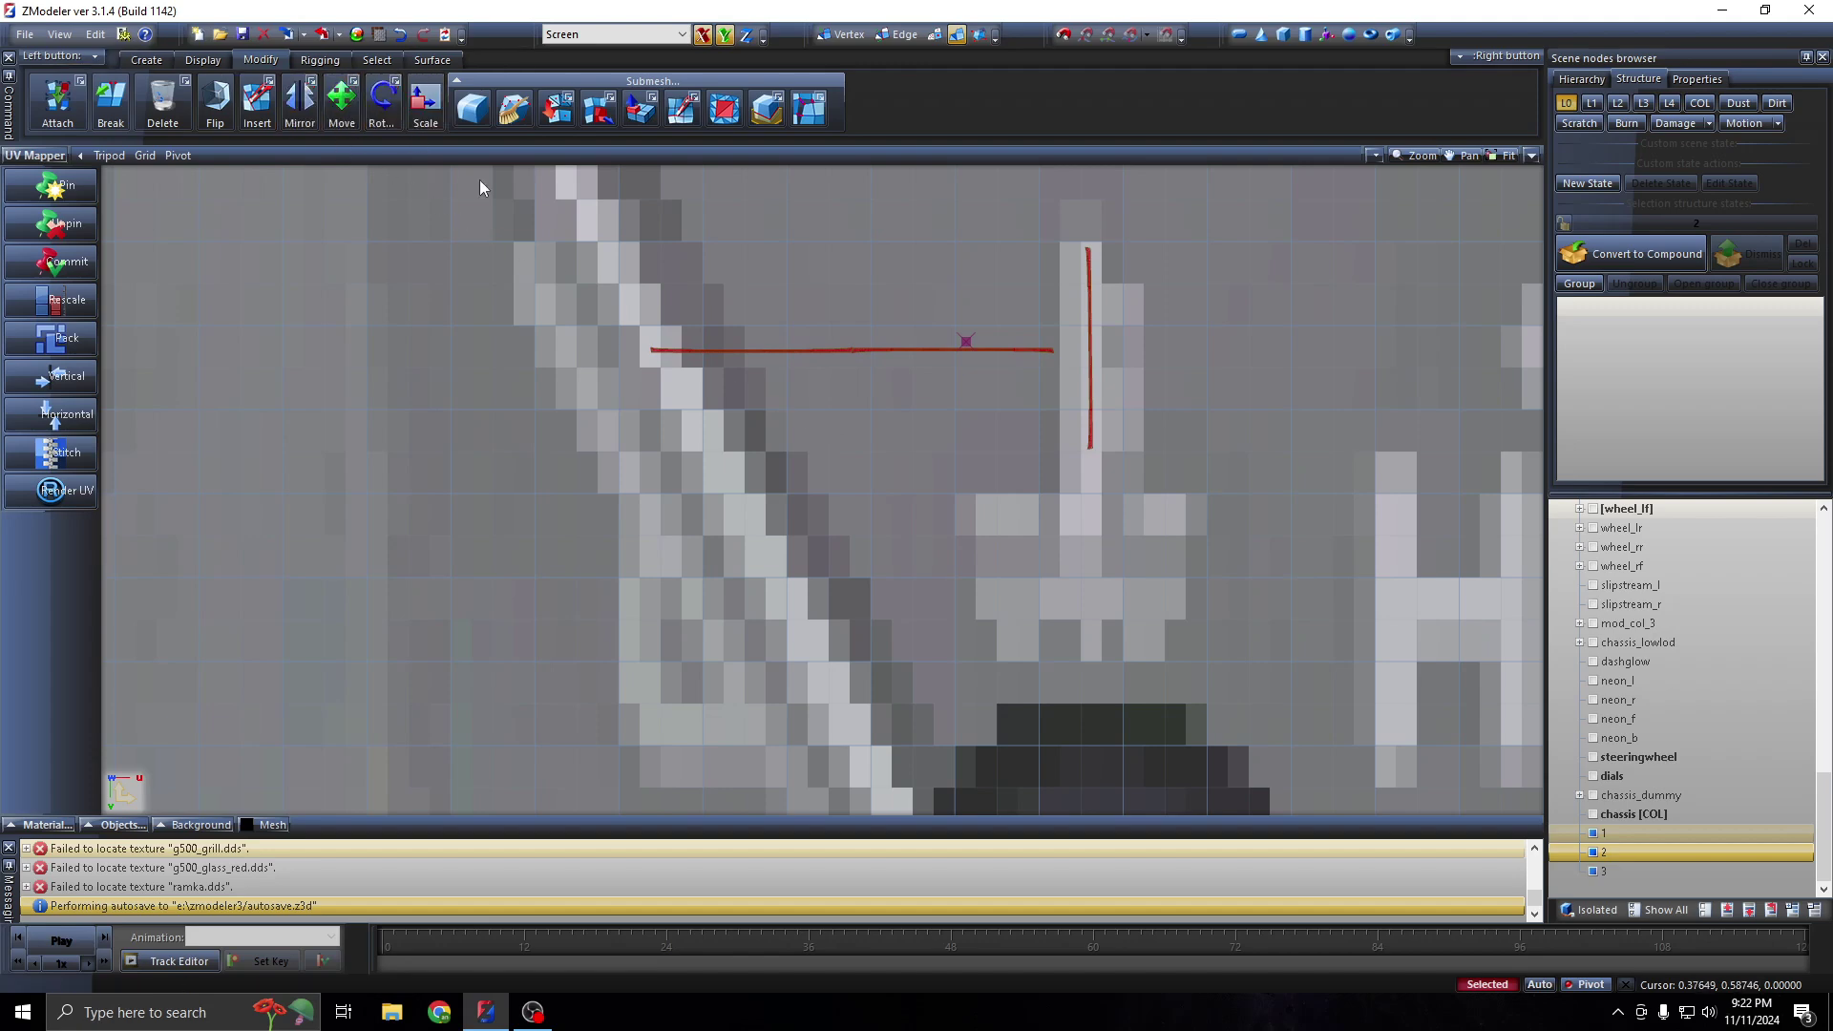
{"action": "left_click", "coordinate": [435, 118]}
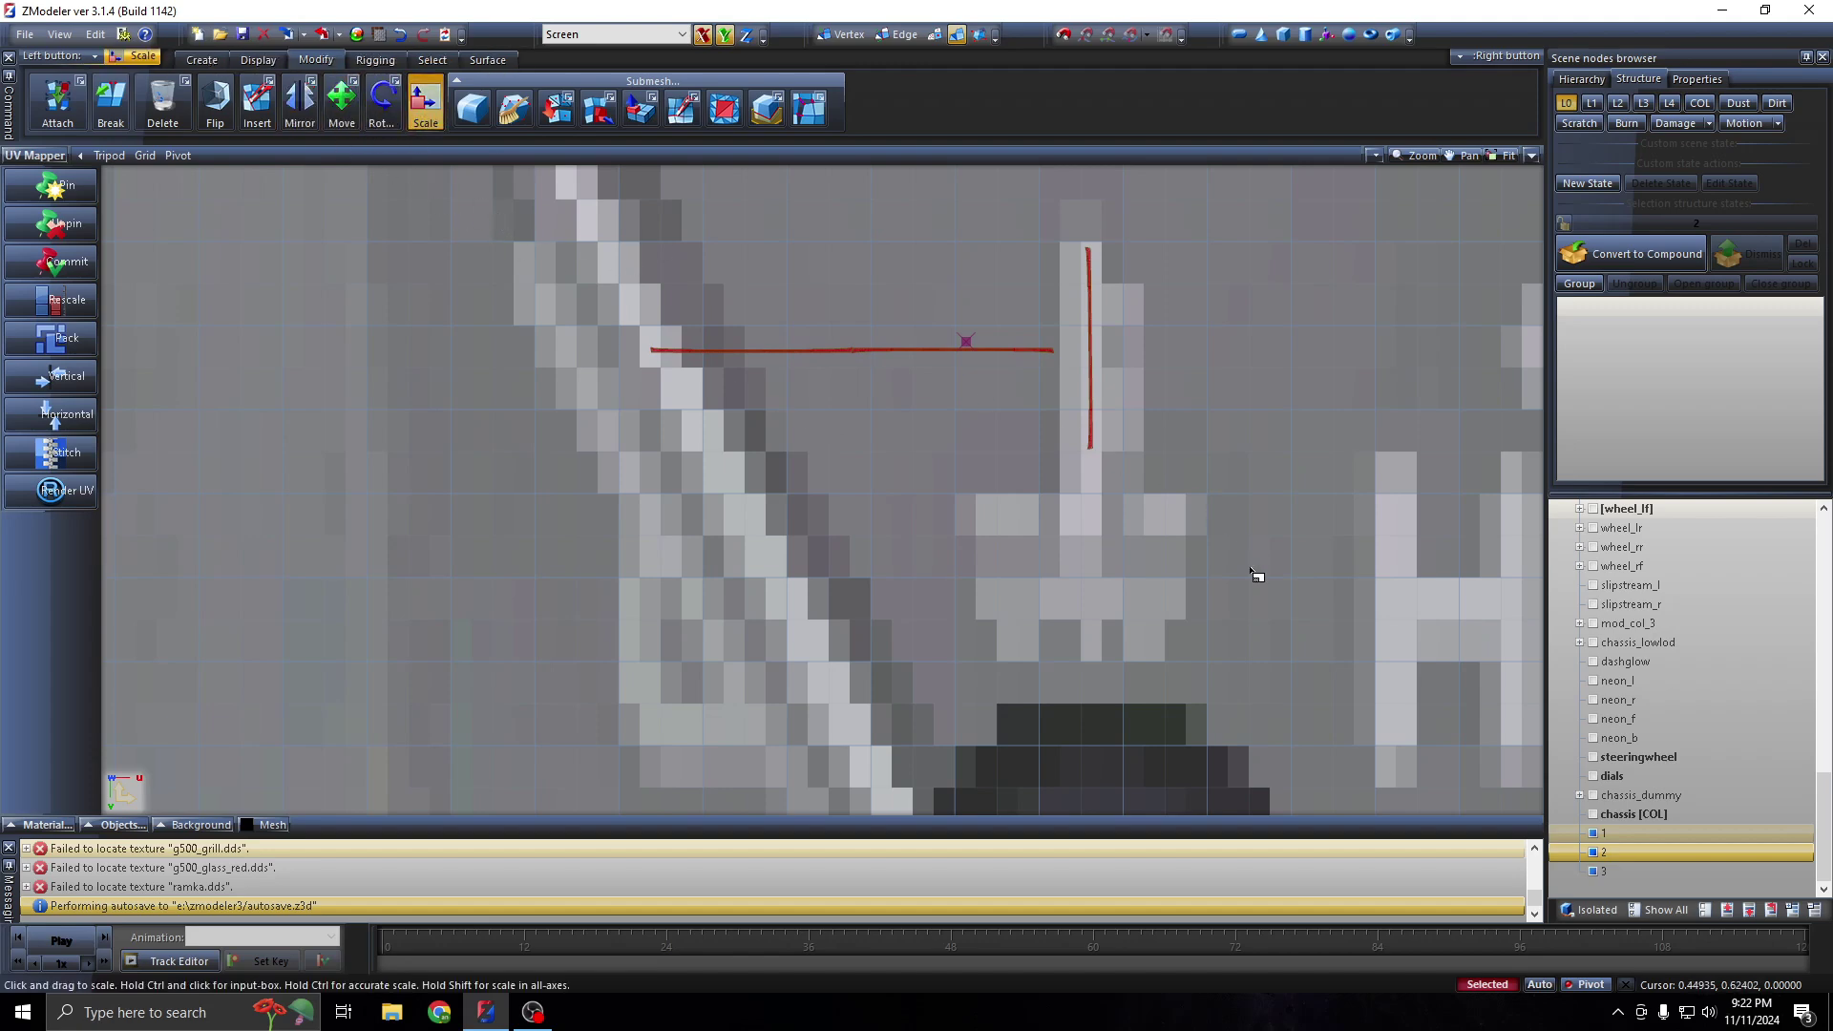
{"action": "left_click_drag", "start_coordinate": [1170, 573], "coordinate": [1238, 362]}
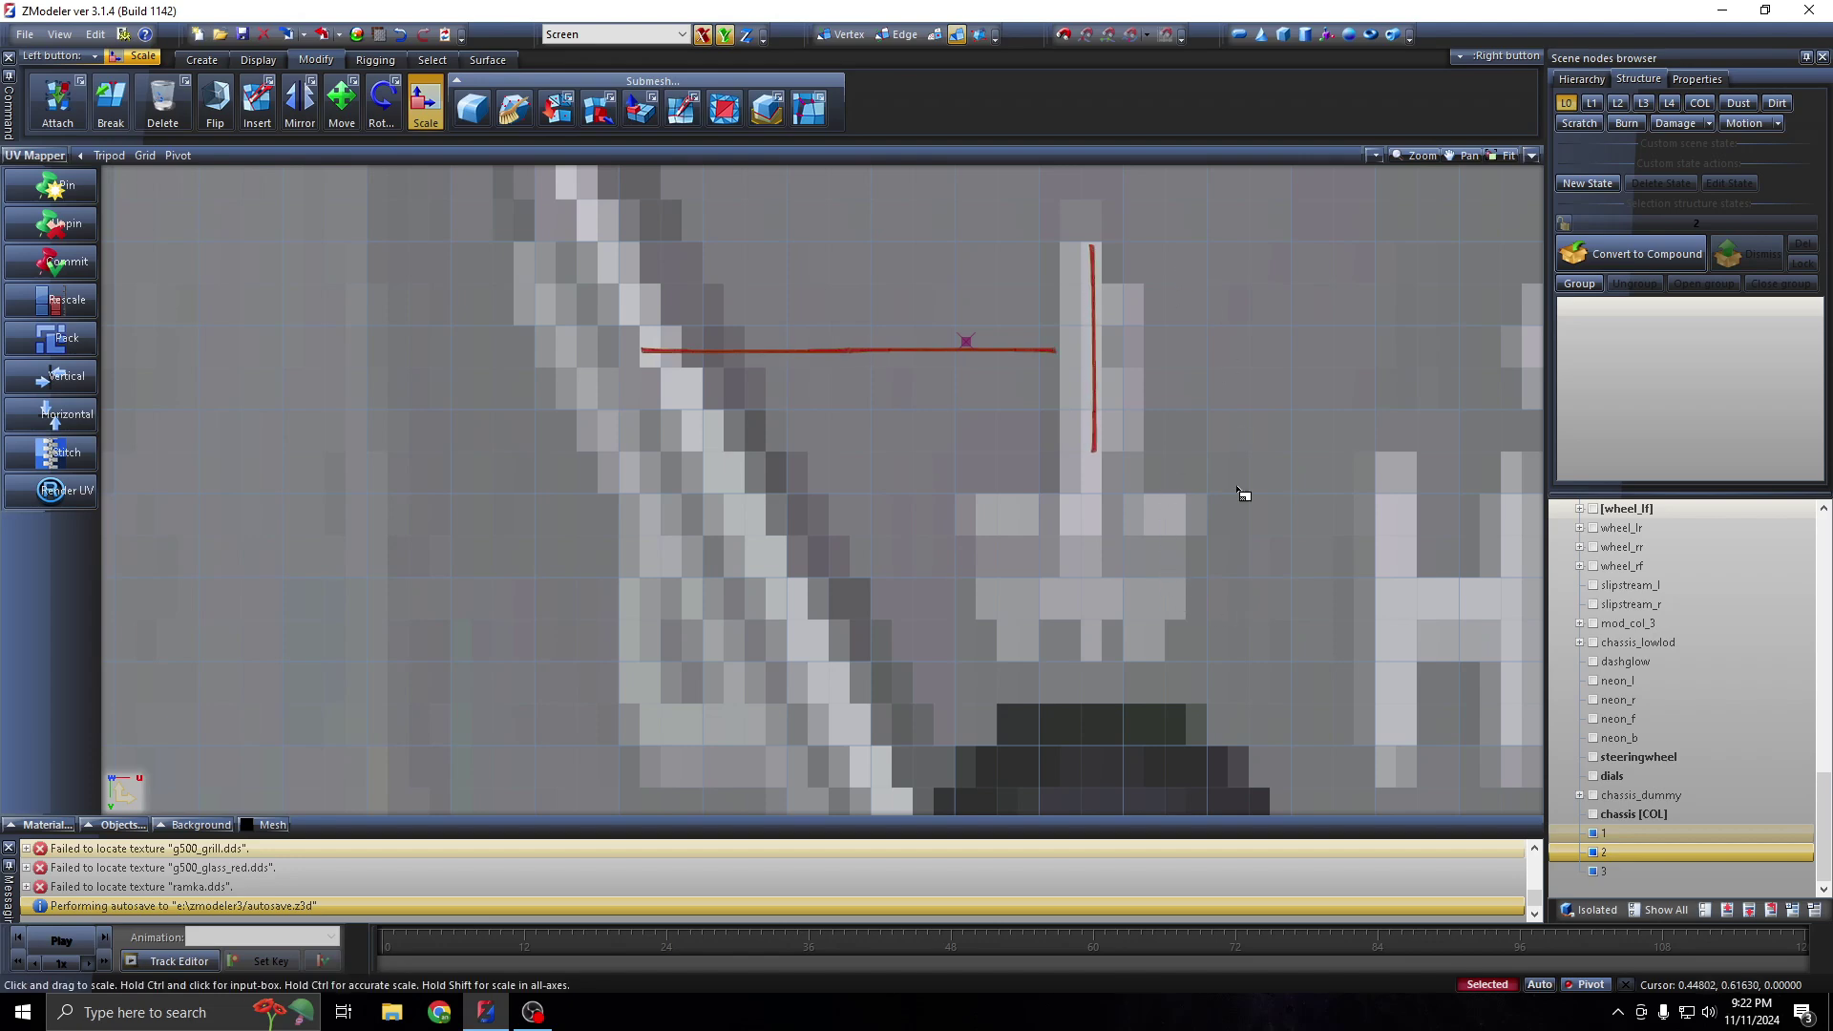
{"action": "left_click", "coordinate": [340, 101]}
{"action": "left_click_drag", "start_coordinate": [871, 444], "coordinate": [867, 448]}
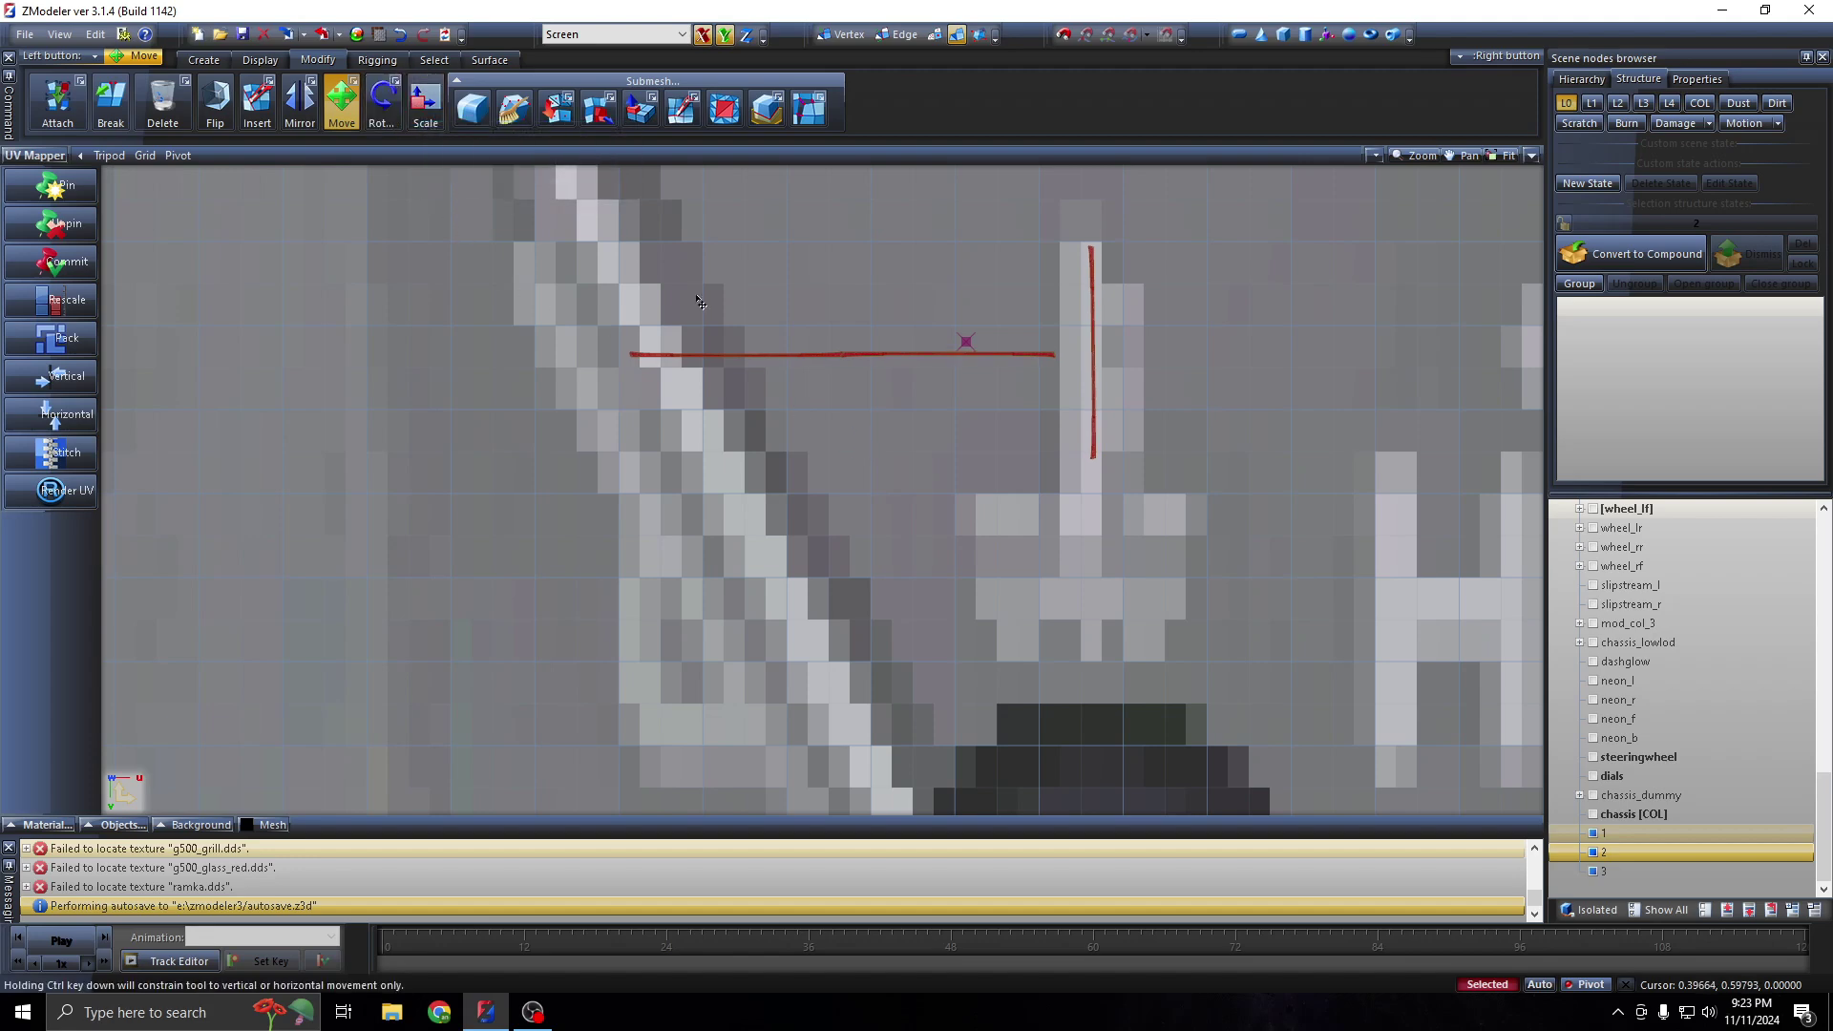
Move only the horizontal edge right and up so it reaches the upright strip
{"action": "left_click_drag", "start_coordinate": [561, 282], "coordinate": [1055, 467]}
{"action": "left_click_drag", "start_coordinate": [805, 415], "coordinate": [831, 410]}
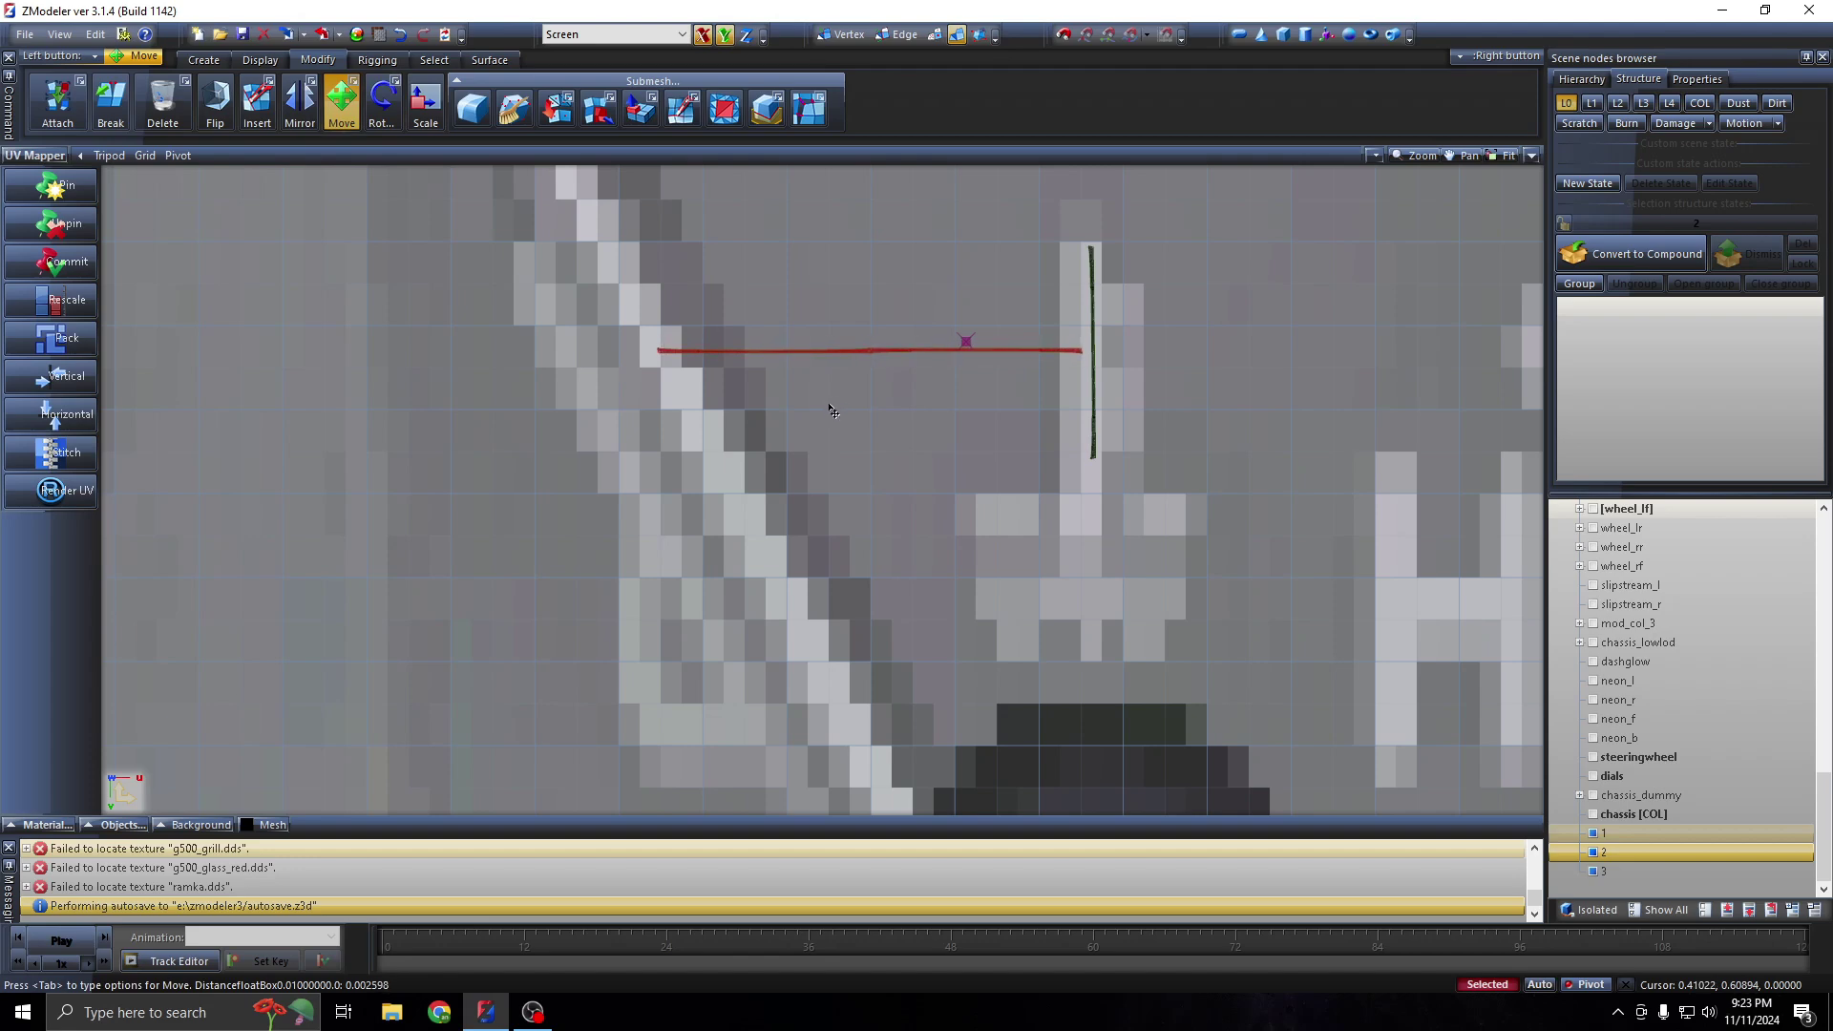
{"action": "scroll", "coordinate": [655, 346], "scroll_direction": "up", "scroll_amount": 2}
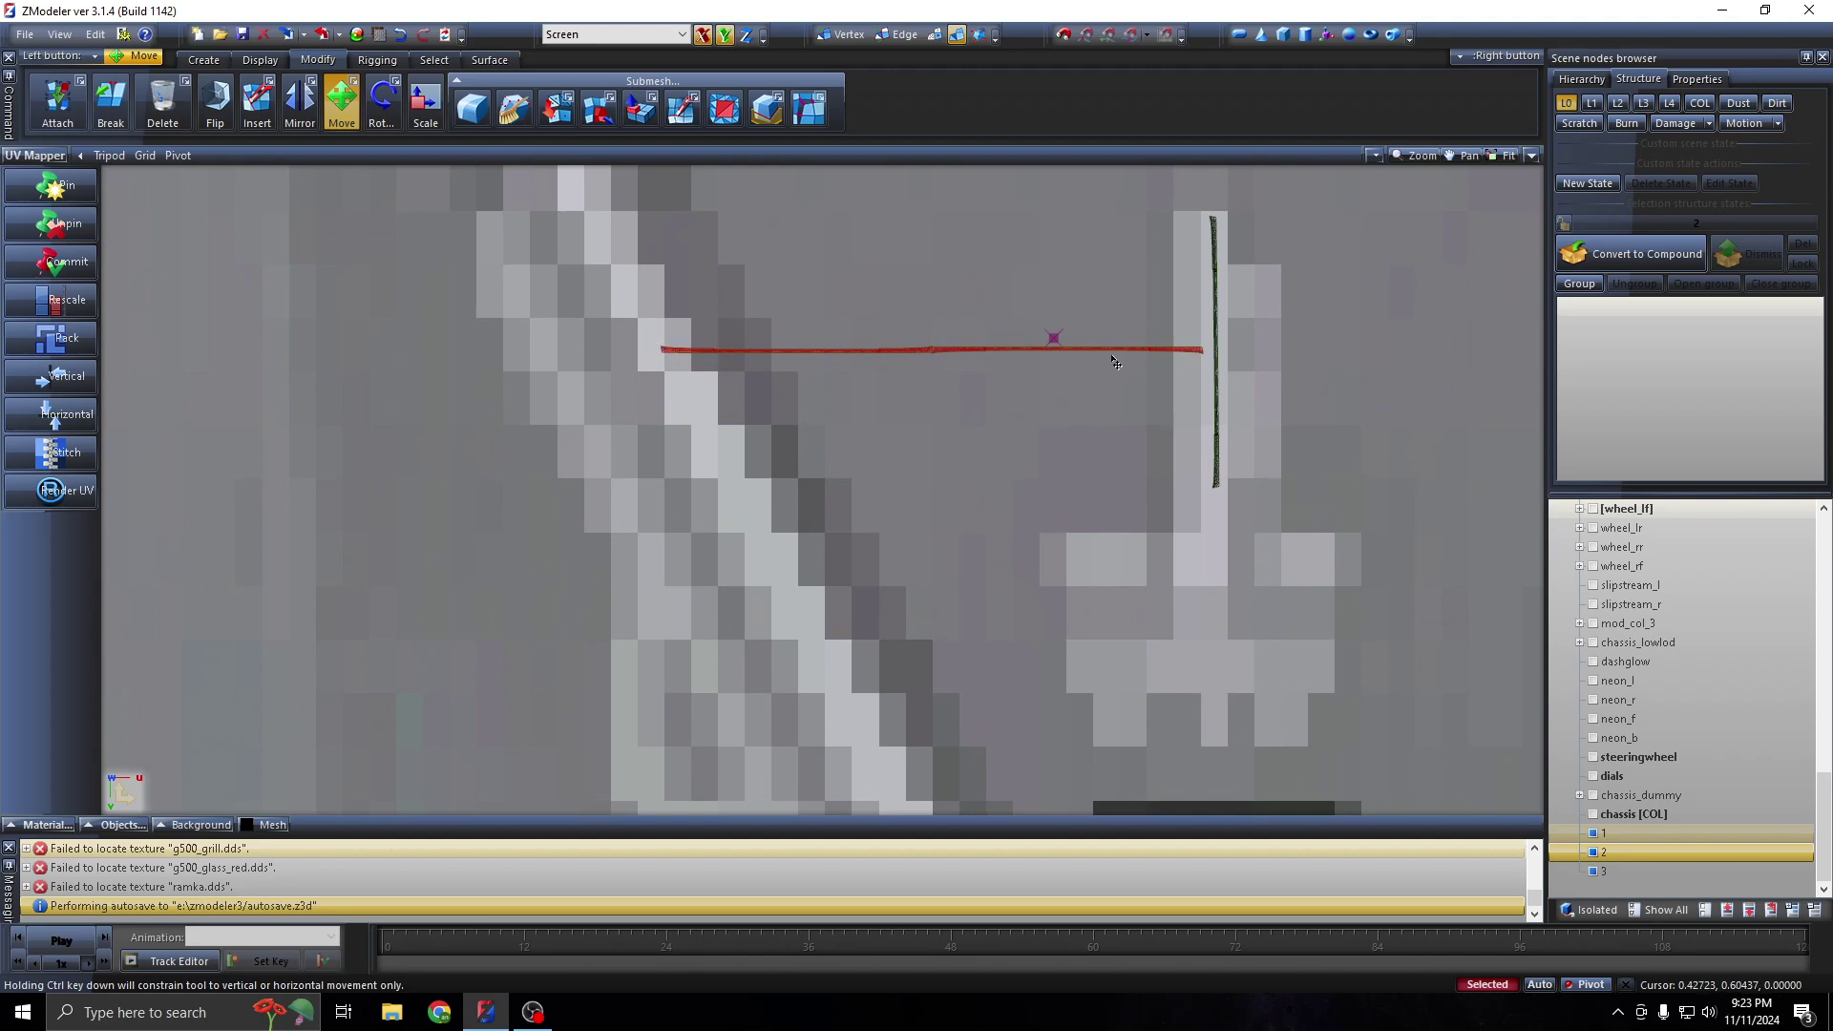
{"action": "scroll", "coordinate": [1161, 408], "scroll_direction": "down", "scroll_amount": 1}
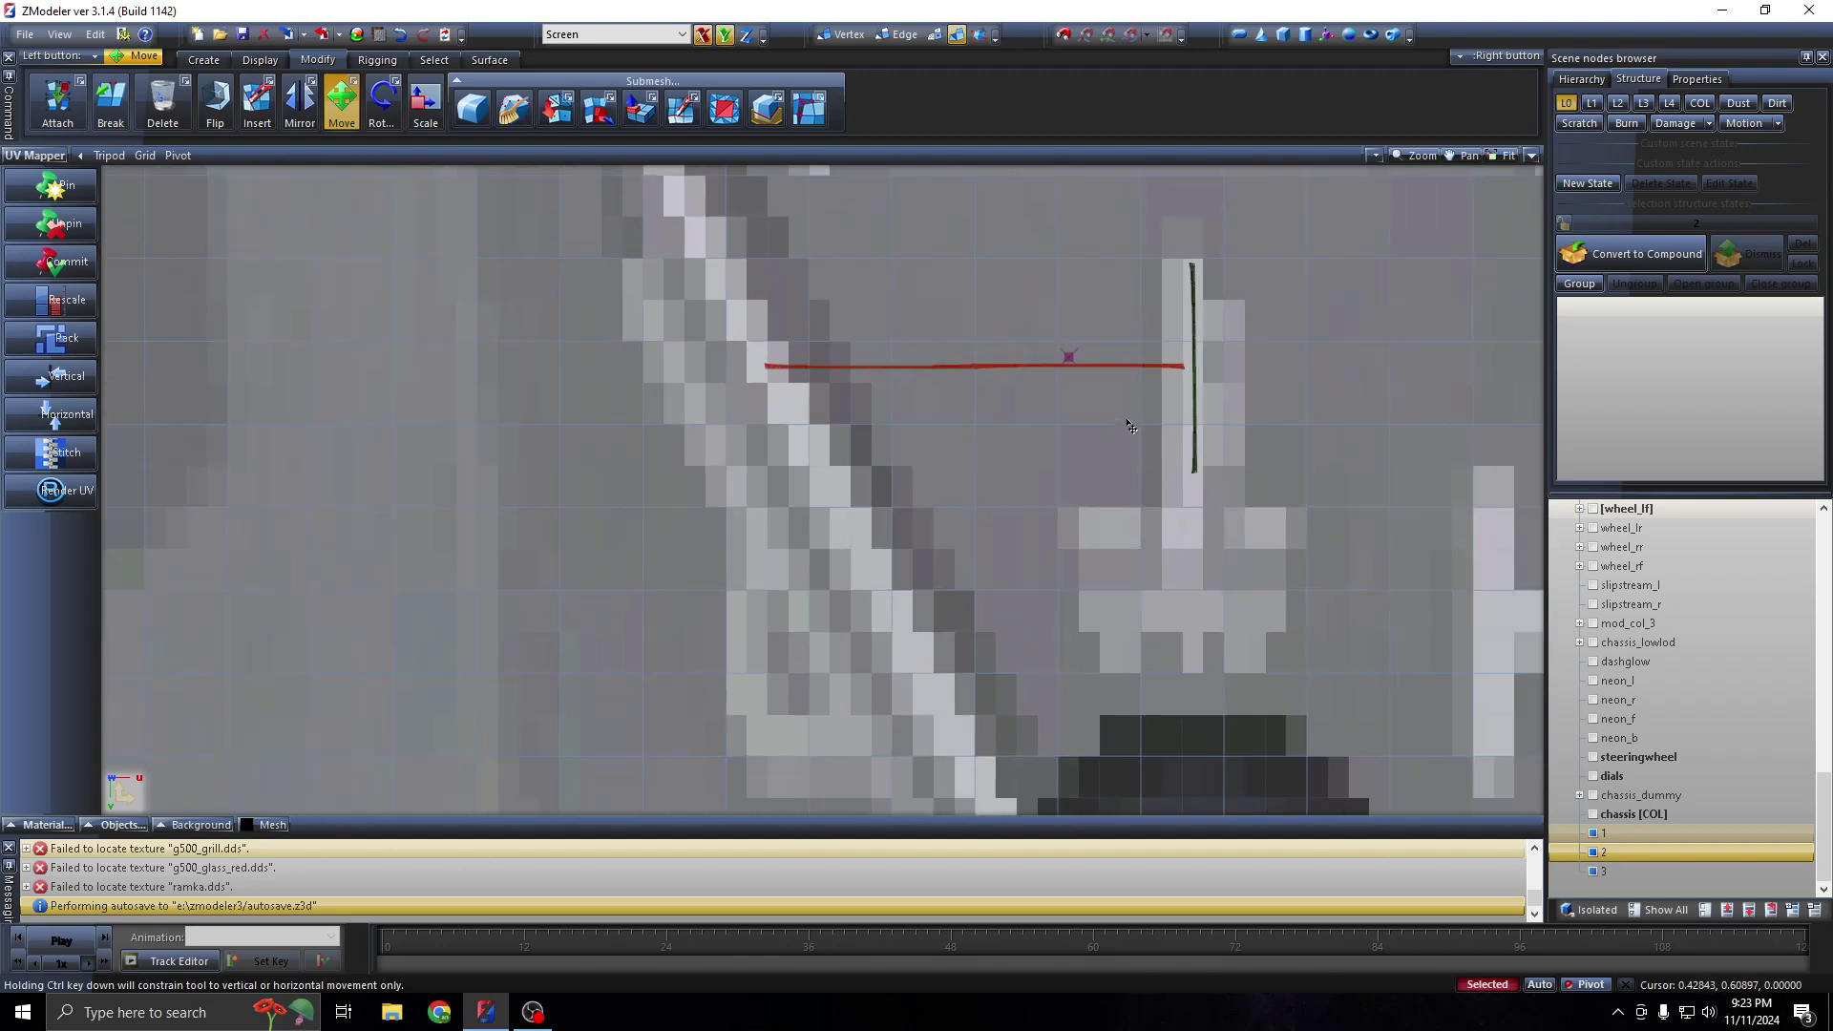
{"action": "scroll", "coordinate": [1240, 401], "scroll_direction": "down", "scroll_amount": 2}
{"action": "scroll", "coordinate": [1279, 397], "scroll_direction": "down", "scroll_amount": 1}
{"action": "scroll", "coordinate": [1308, 406], "scroll_direction": "down", "scroll_amount": 1}
{"action": "scroll", "coordinate": [1317, 410], "scroll_direction": "down", "scroll_amount": 2}
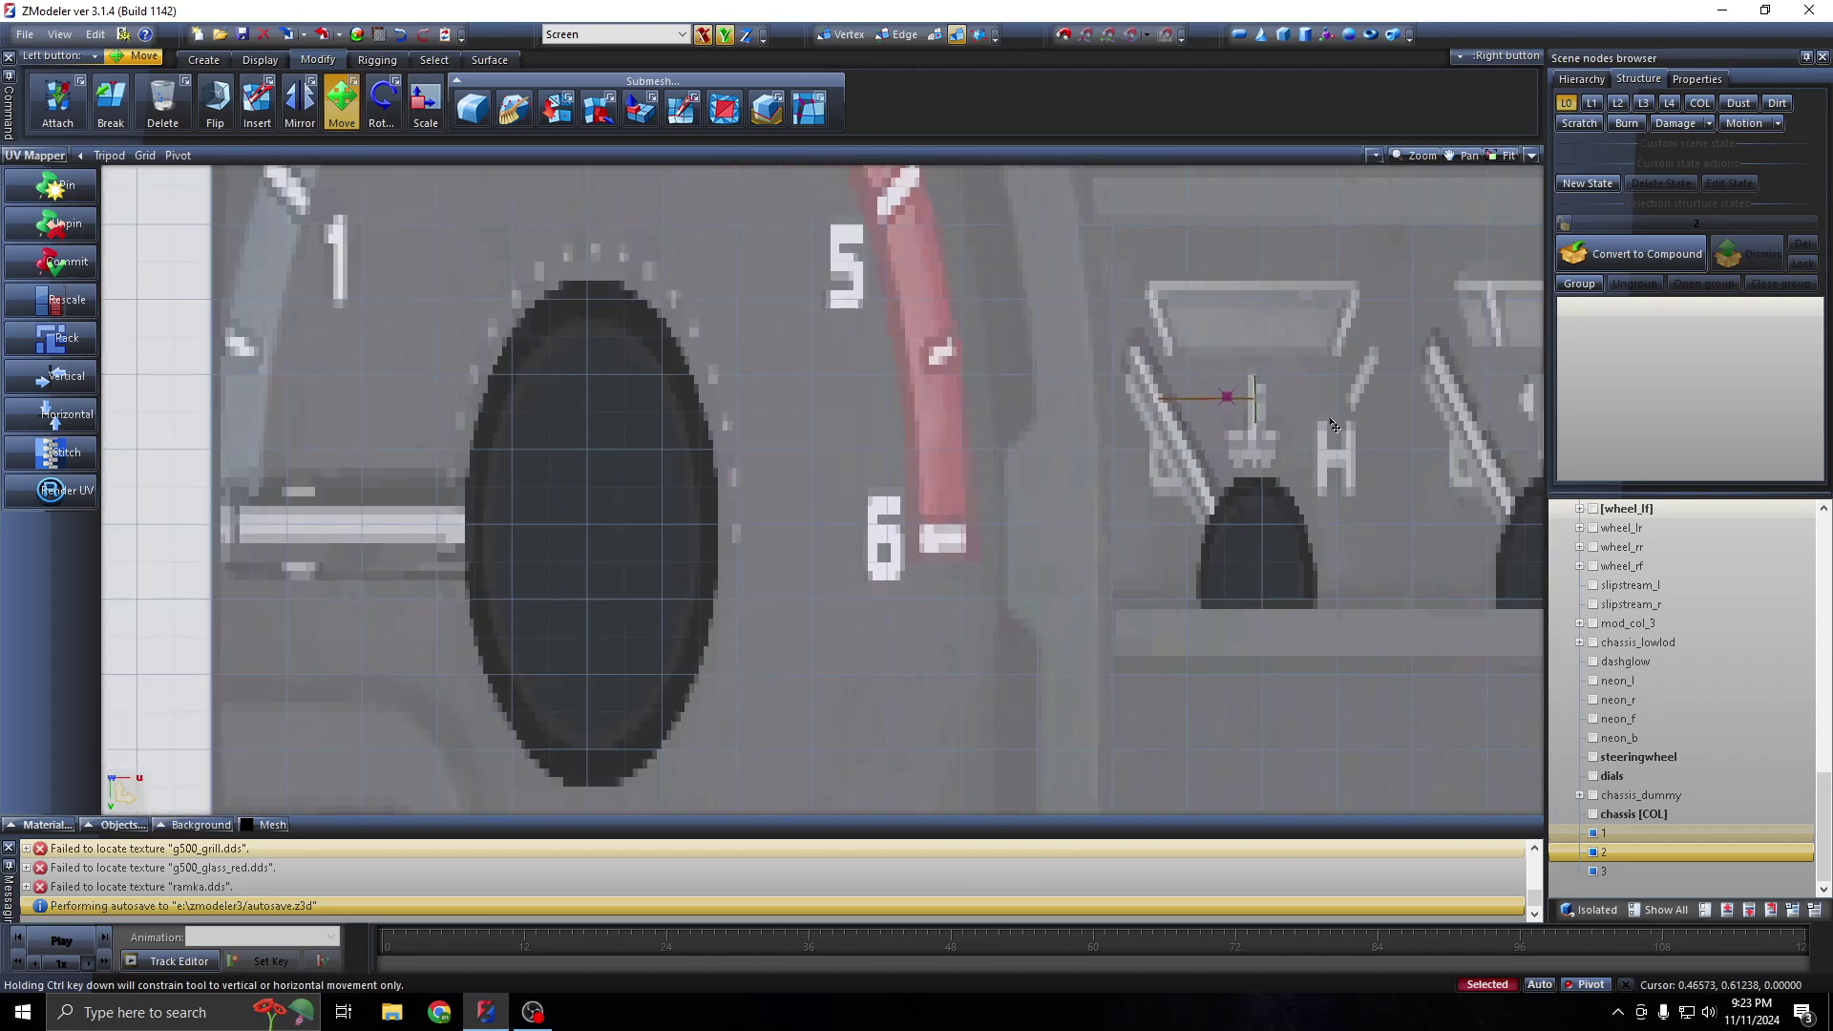
{"action": "scroll", "coordinate": [1384, 315], "scroll_direction": "down", "scroll_amount": 1}
Return the viewports to the four-view layout
{"action": "scroll", "coordinate": [1501, 189], "scroll_direction": "down", "scroll_amount": 1}
{"action": "left_click", "coordinate": [1530, 155]}
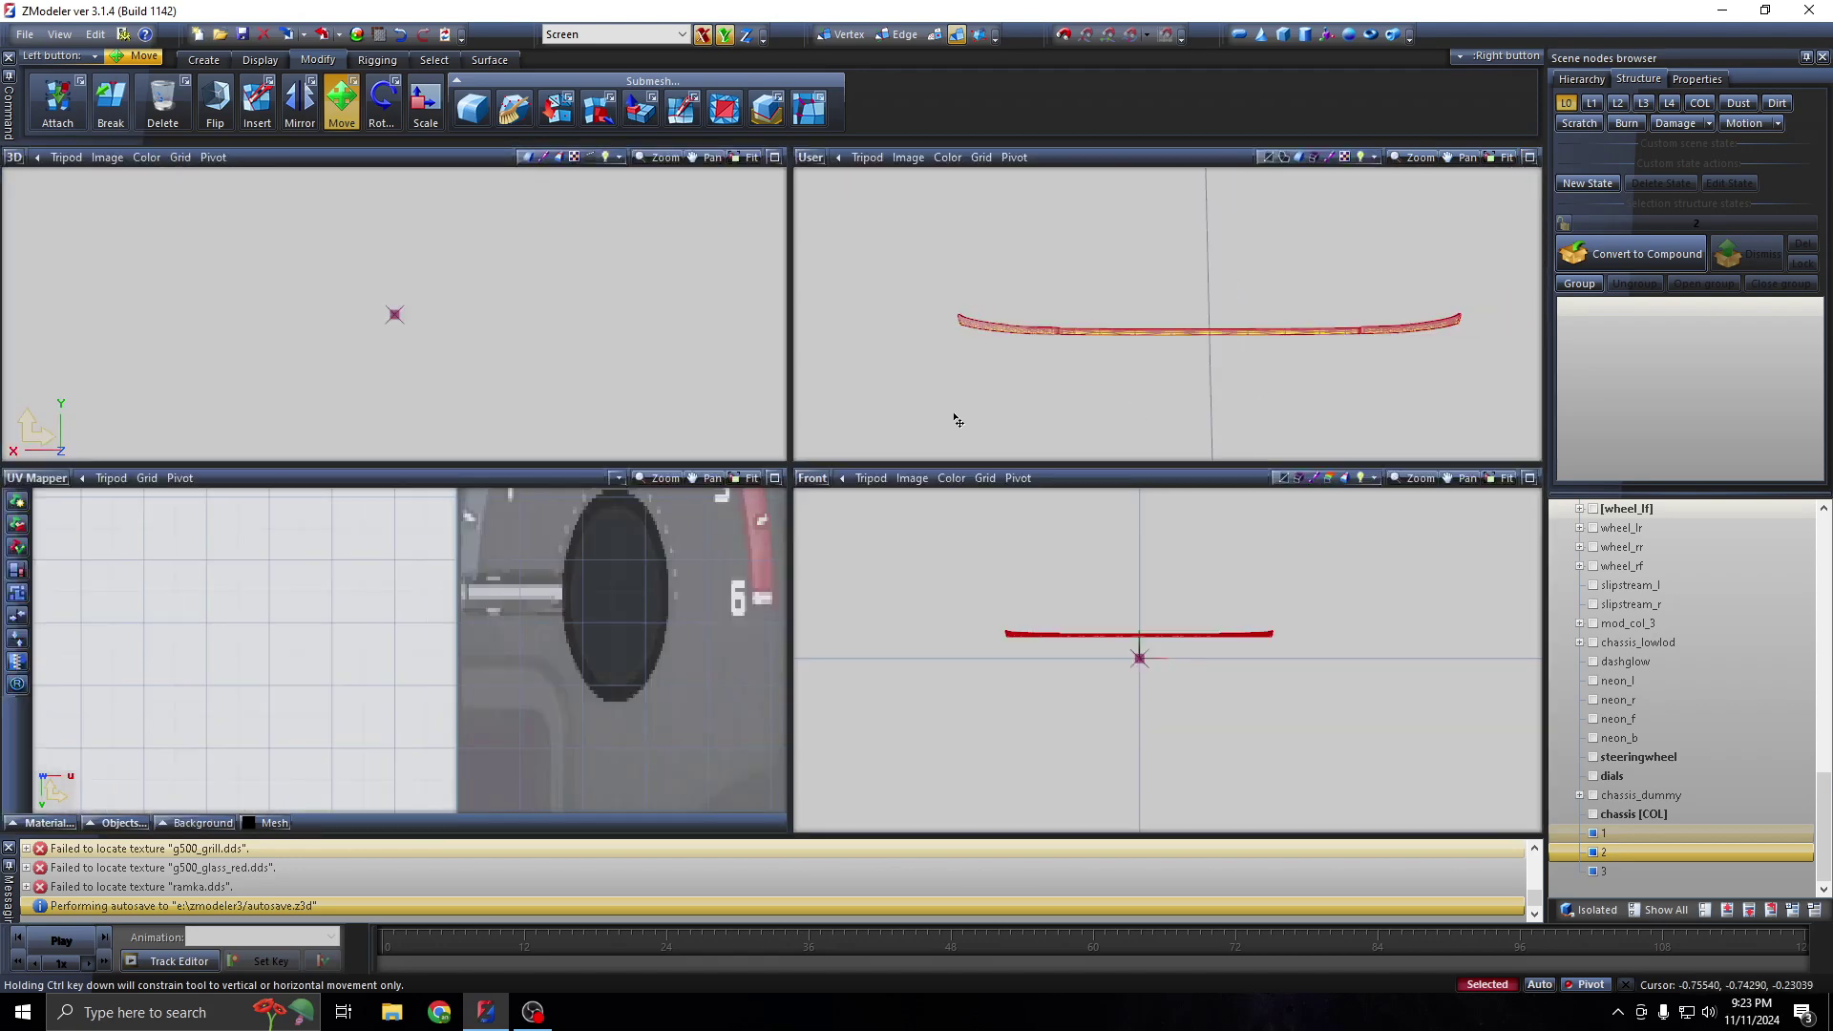
{"action": "scroll", "coordinate": [592, 590], "scroll_direction": "down", "scroll_amount": 1}
{"action": "scroll", "coordinate": [592, 590], "scroll_direction": "down", "scroll_amount": 2}
{"action": "scroll", "coordinate": [592, 590], "scroll_direction": "down", "scroll_amount": 2}
{"action": "scroll", "coordinate": [649, 596], "scroll_direction": "down", "scroll_amount": 2}
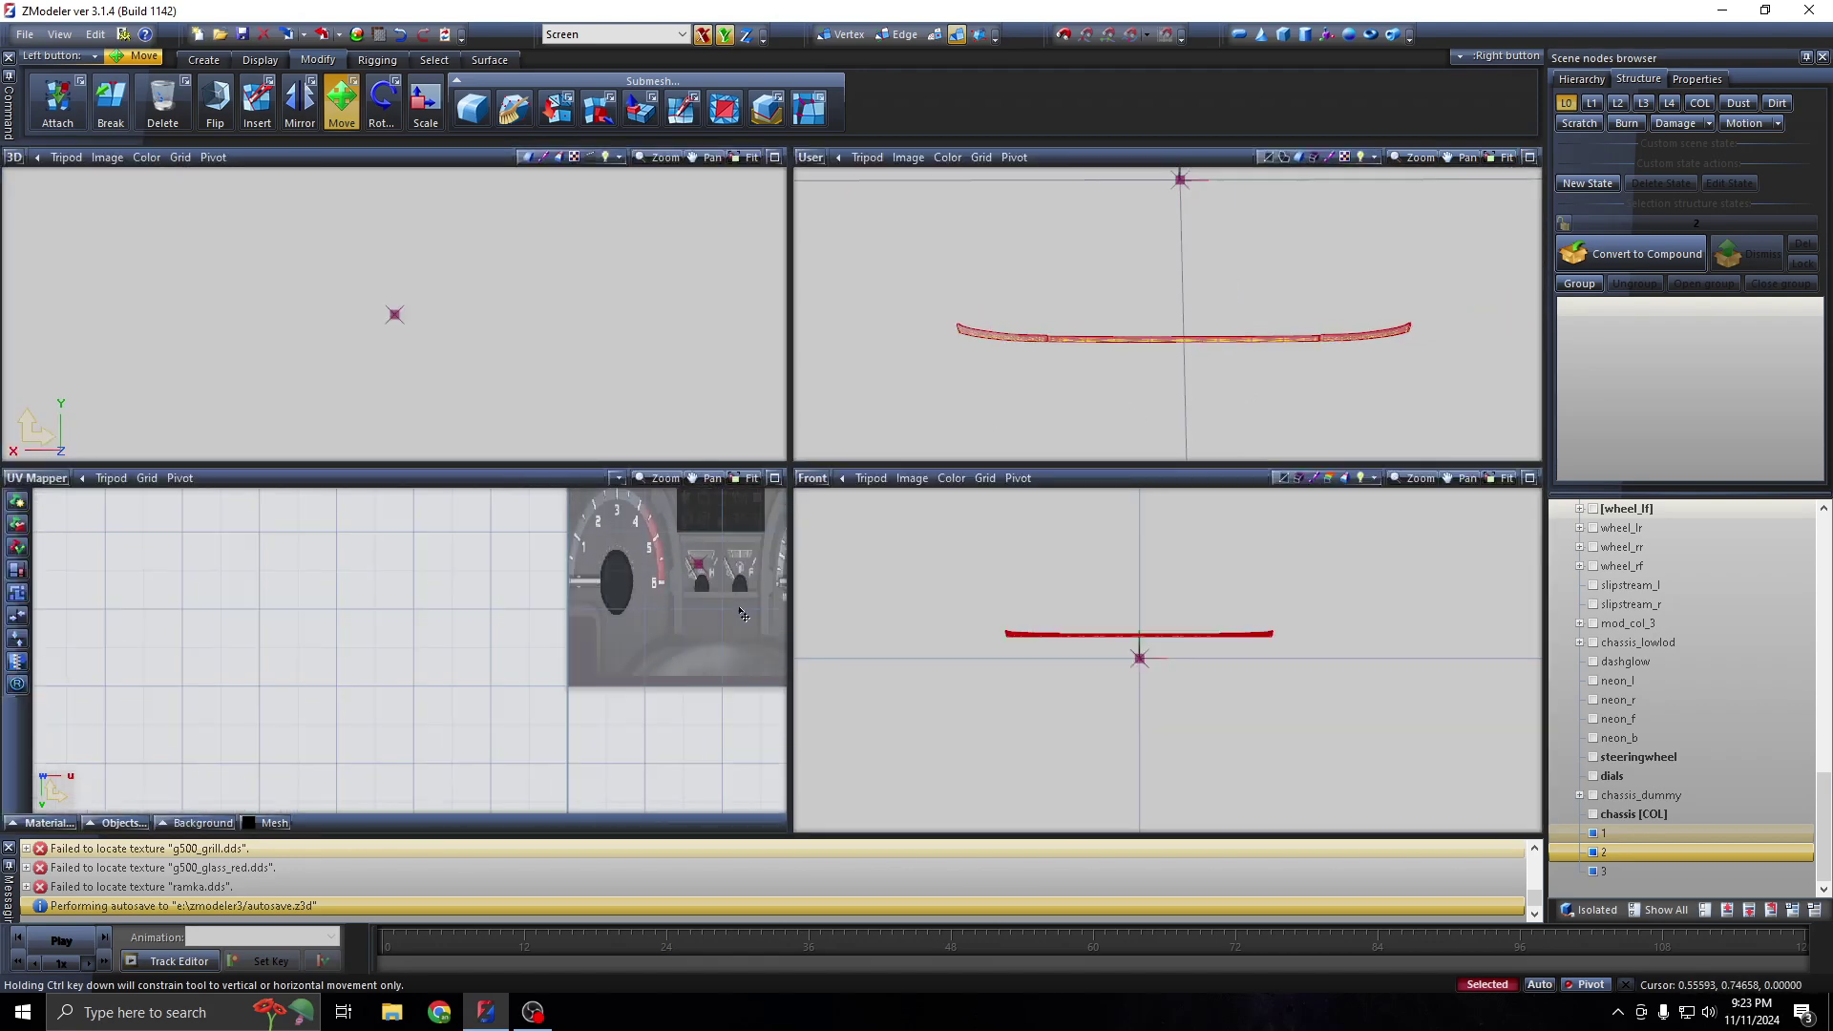
Drag nodes 1, 2 and 3 under chassis, then bring up the Material Browser with M
{"action": "left_click", "coordinate": [1635, 833]}
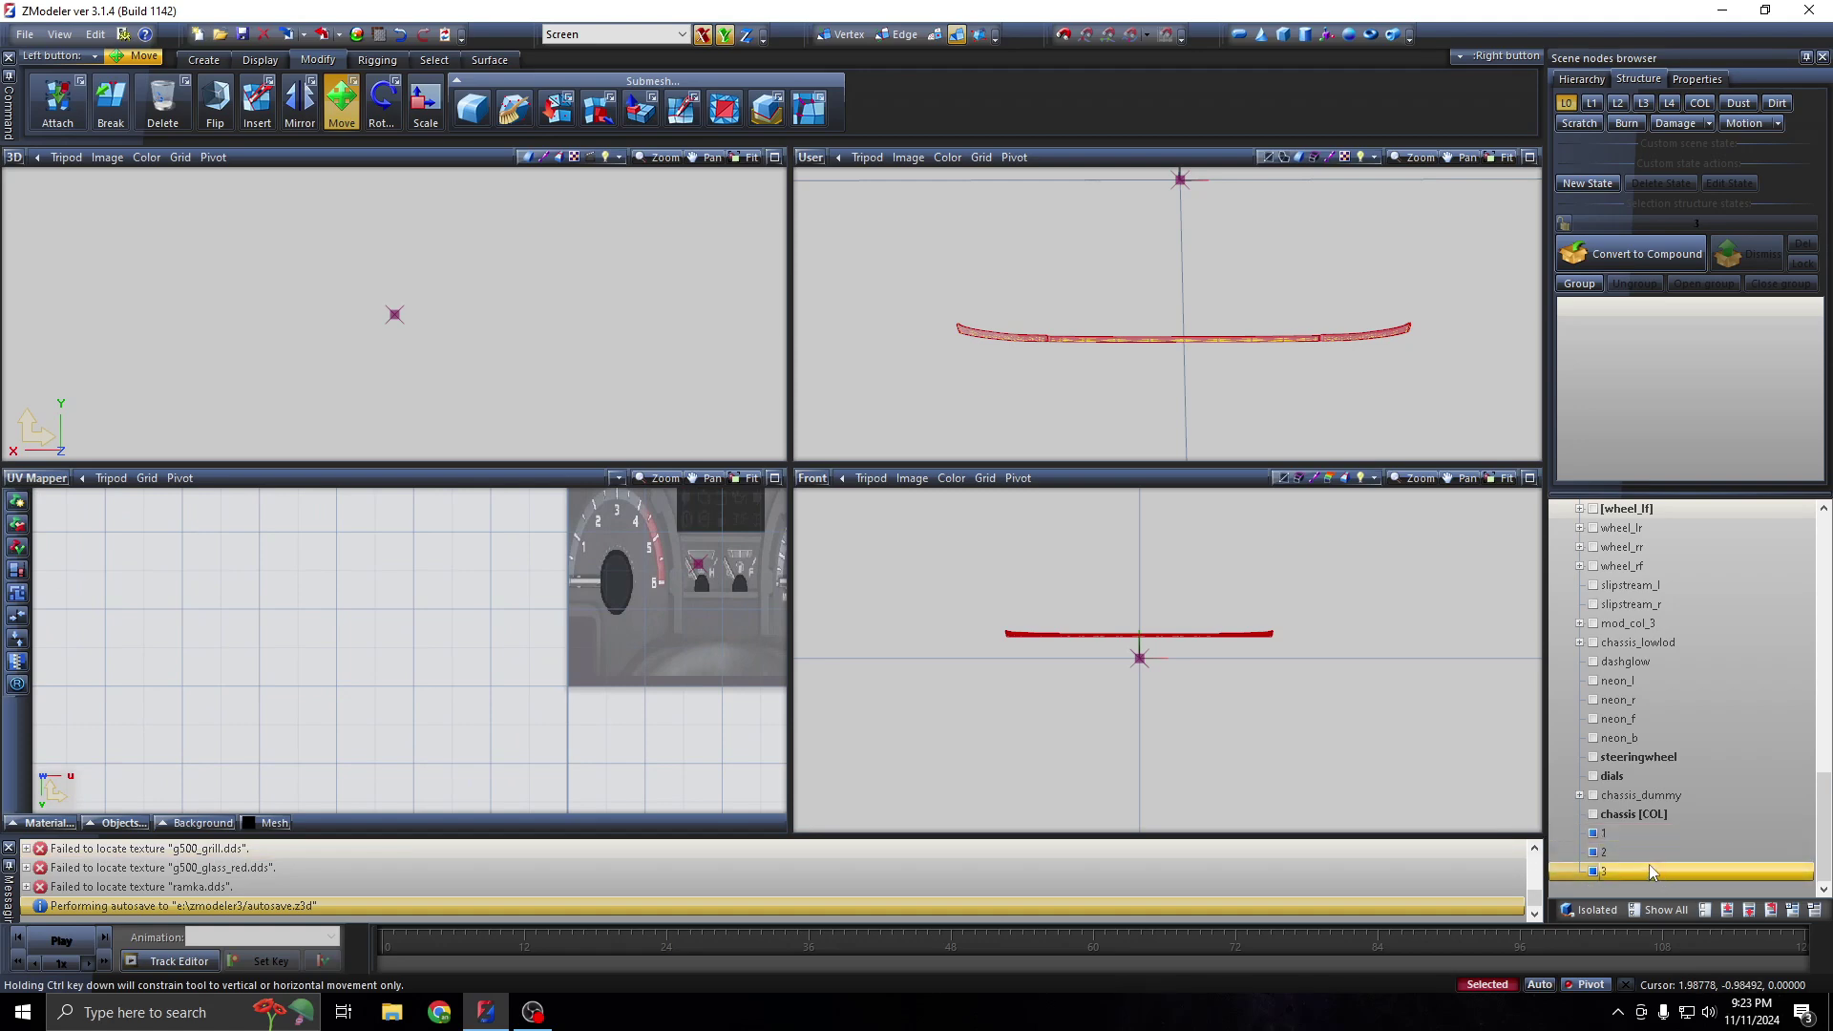
{"action": "left_click", "coordinate": [1626, 866], "text": "shift"}
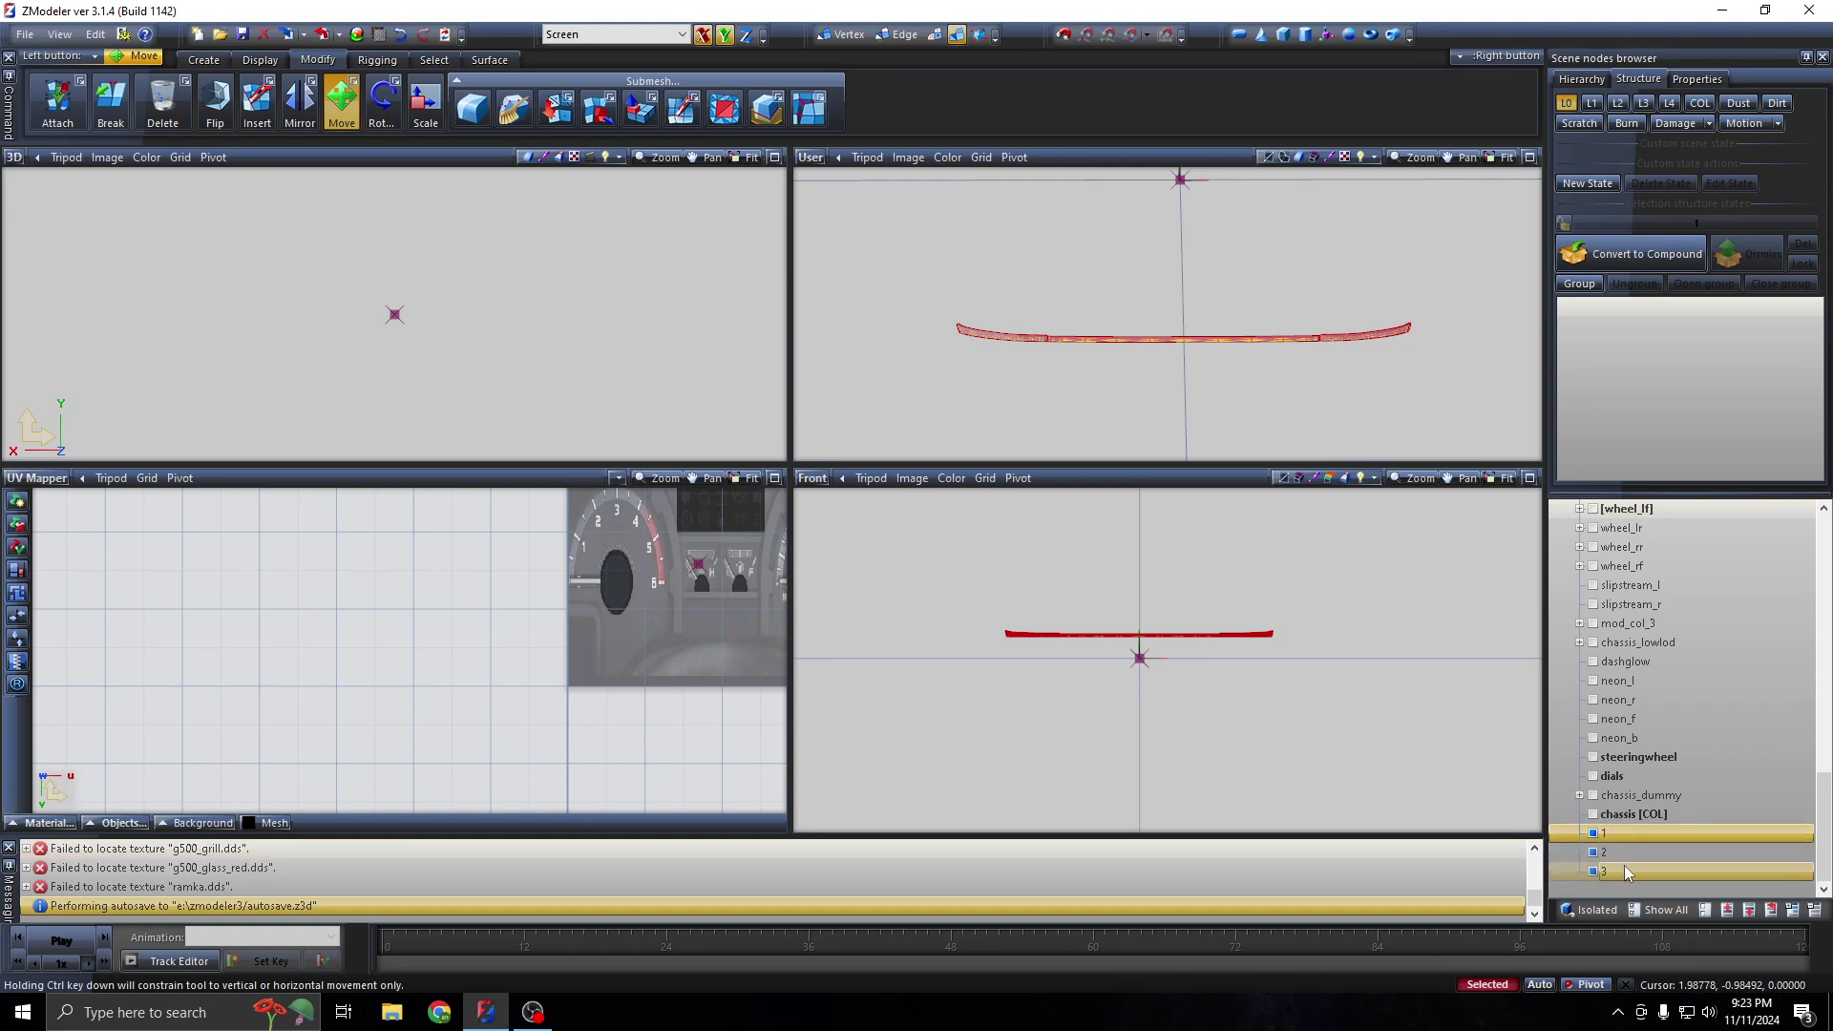
{"action": "scroll", "coordinate": [1634, 649], "scroll_direction": "up", "scroll_amount": 6}
{"action": "left_click", "coordinate": [1634, 645]}
{"action": "scroll", "coordinate": [1634, 649], "scroll_direction": "up", "scroll_amount": 3}
{"action": "scroll", "coordinate": [1632, 621], "scroll_direction": "up", "scroll_amount": 3}
{"action": "scroll", "coordinate": [1627, 573], "scroll_direction": "up", "scroll_amount": 3}
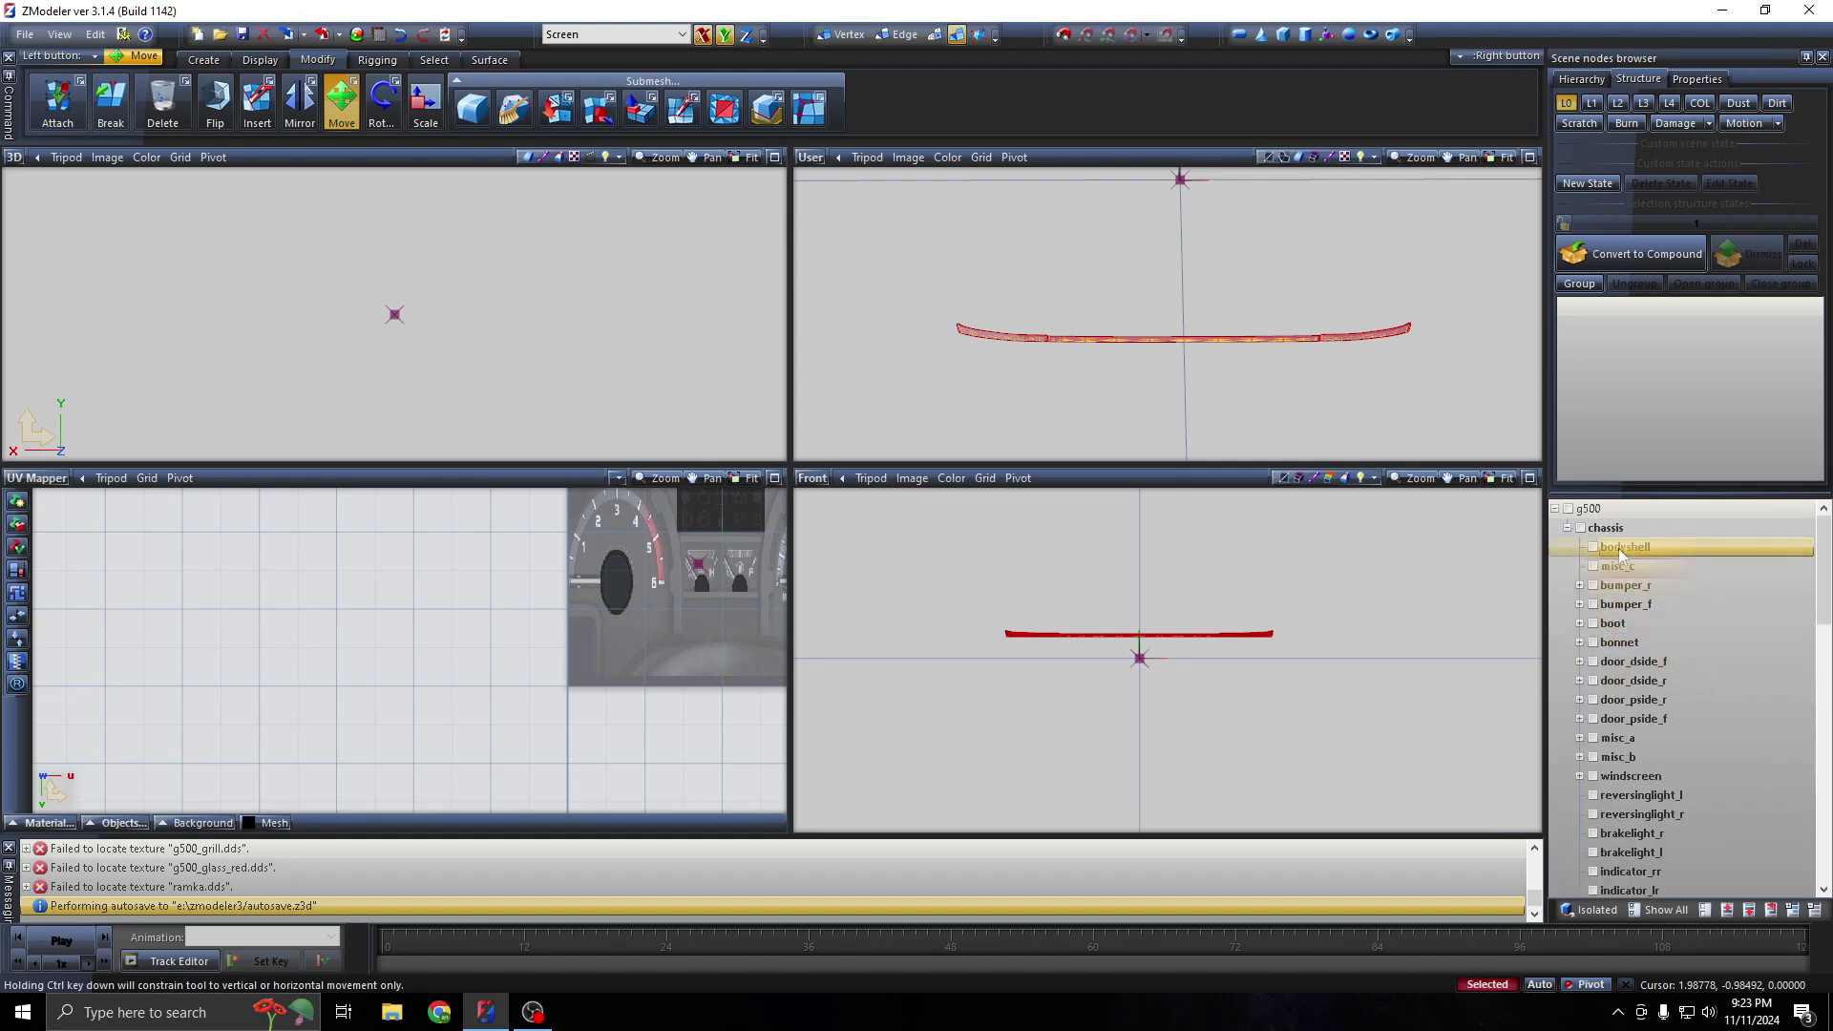
{"action": "left_click_drag", "start_coordinate": [1623, 552], "coordinate": [1623, 549]}
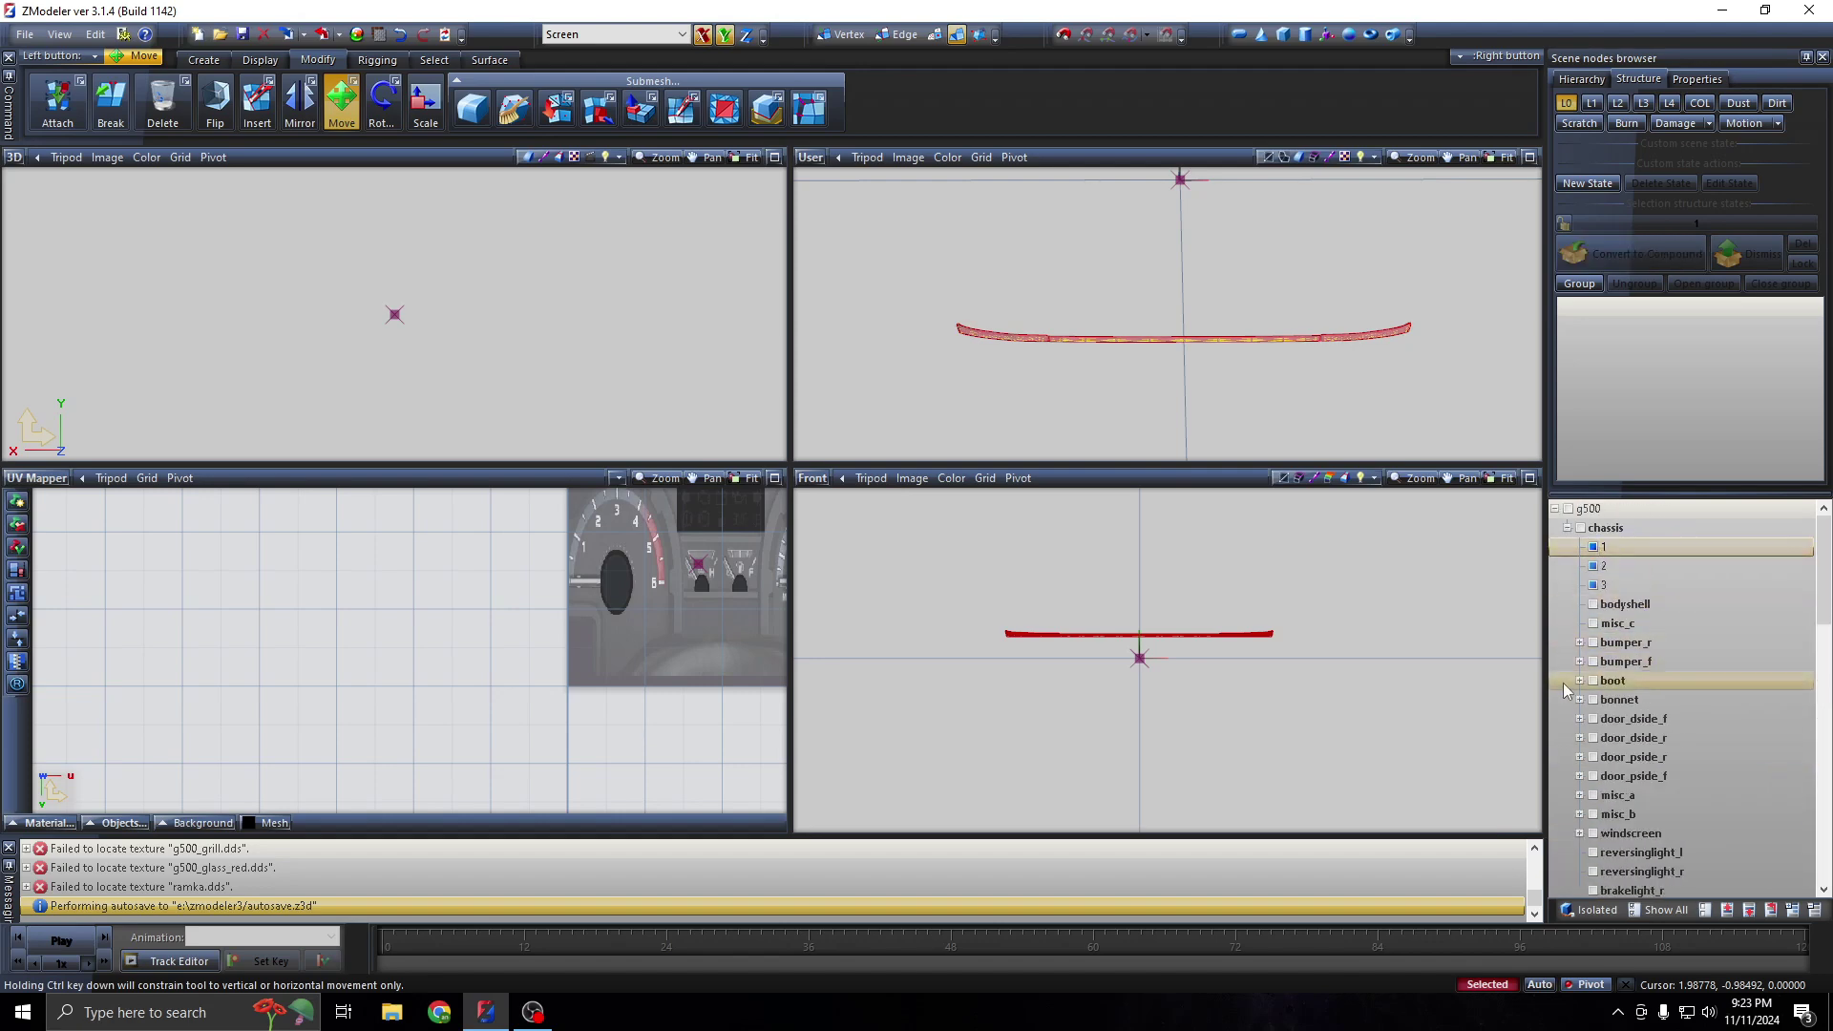
{"action": "key", "text": "m"}
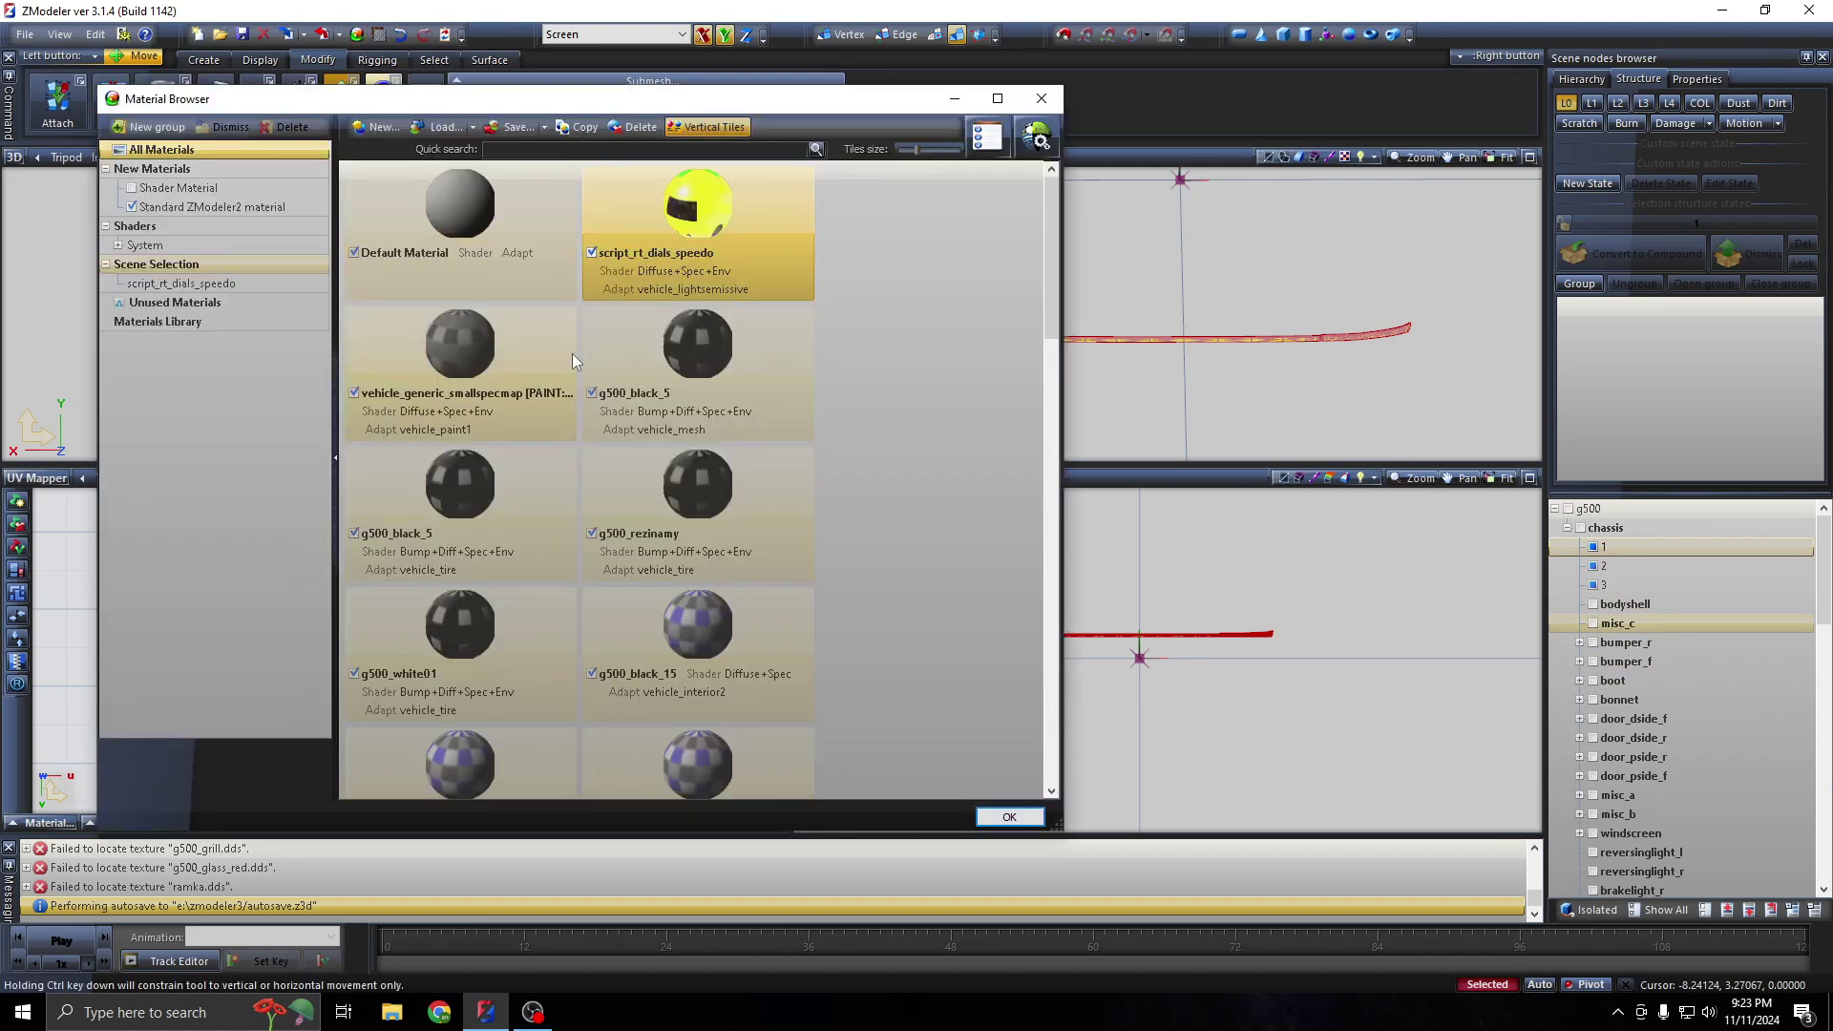
Create two new materials and place them beside script_rt_dials_speedo
{"action": "left_click", "coordinate": [701, 221]}
{"action": "left_click", "coordinate": [578, 127]}
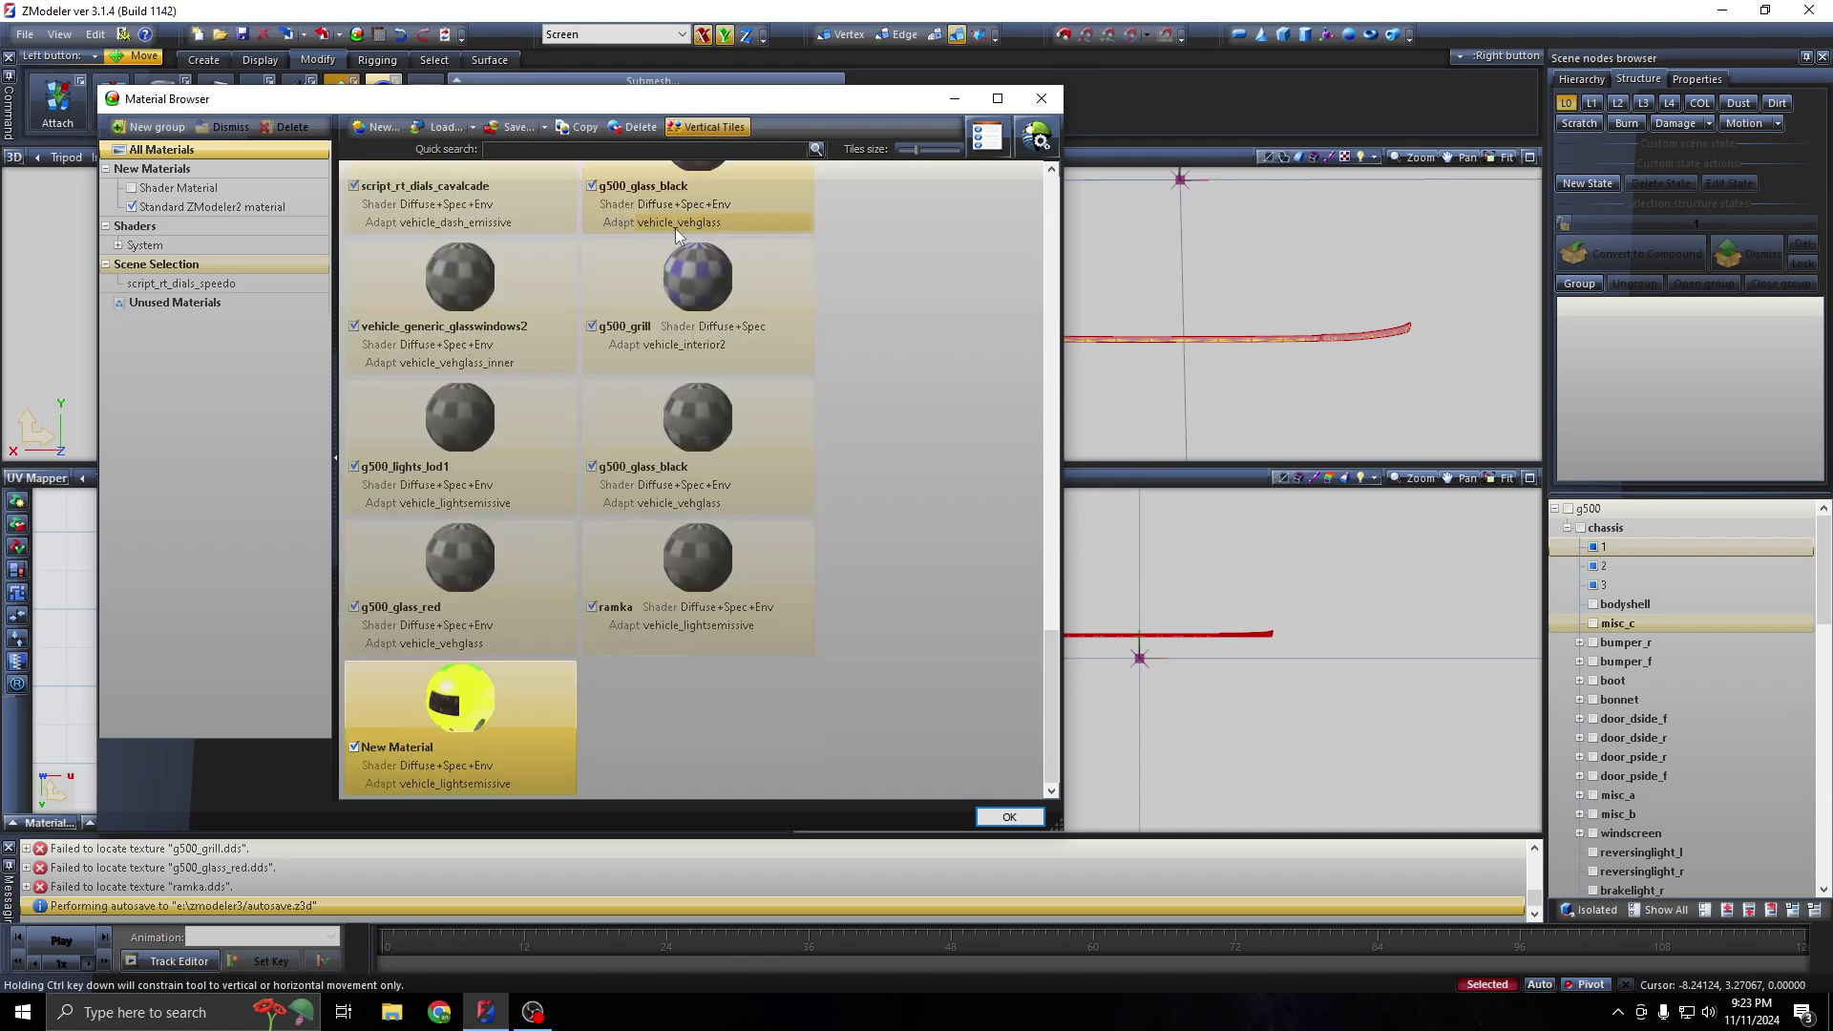
{"action": "left_click", "coordinate": [585, 130]}
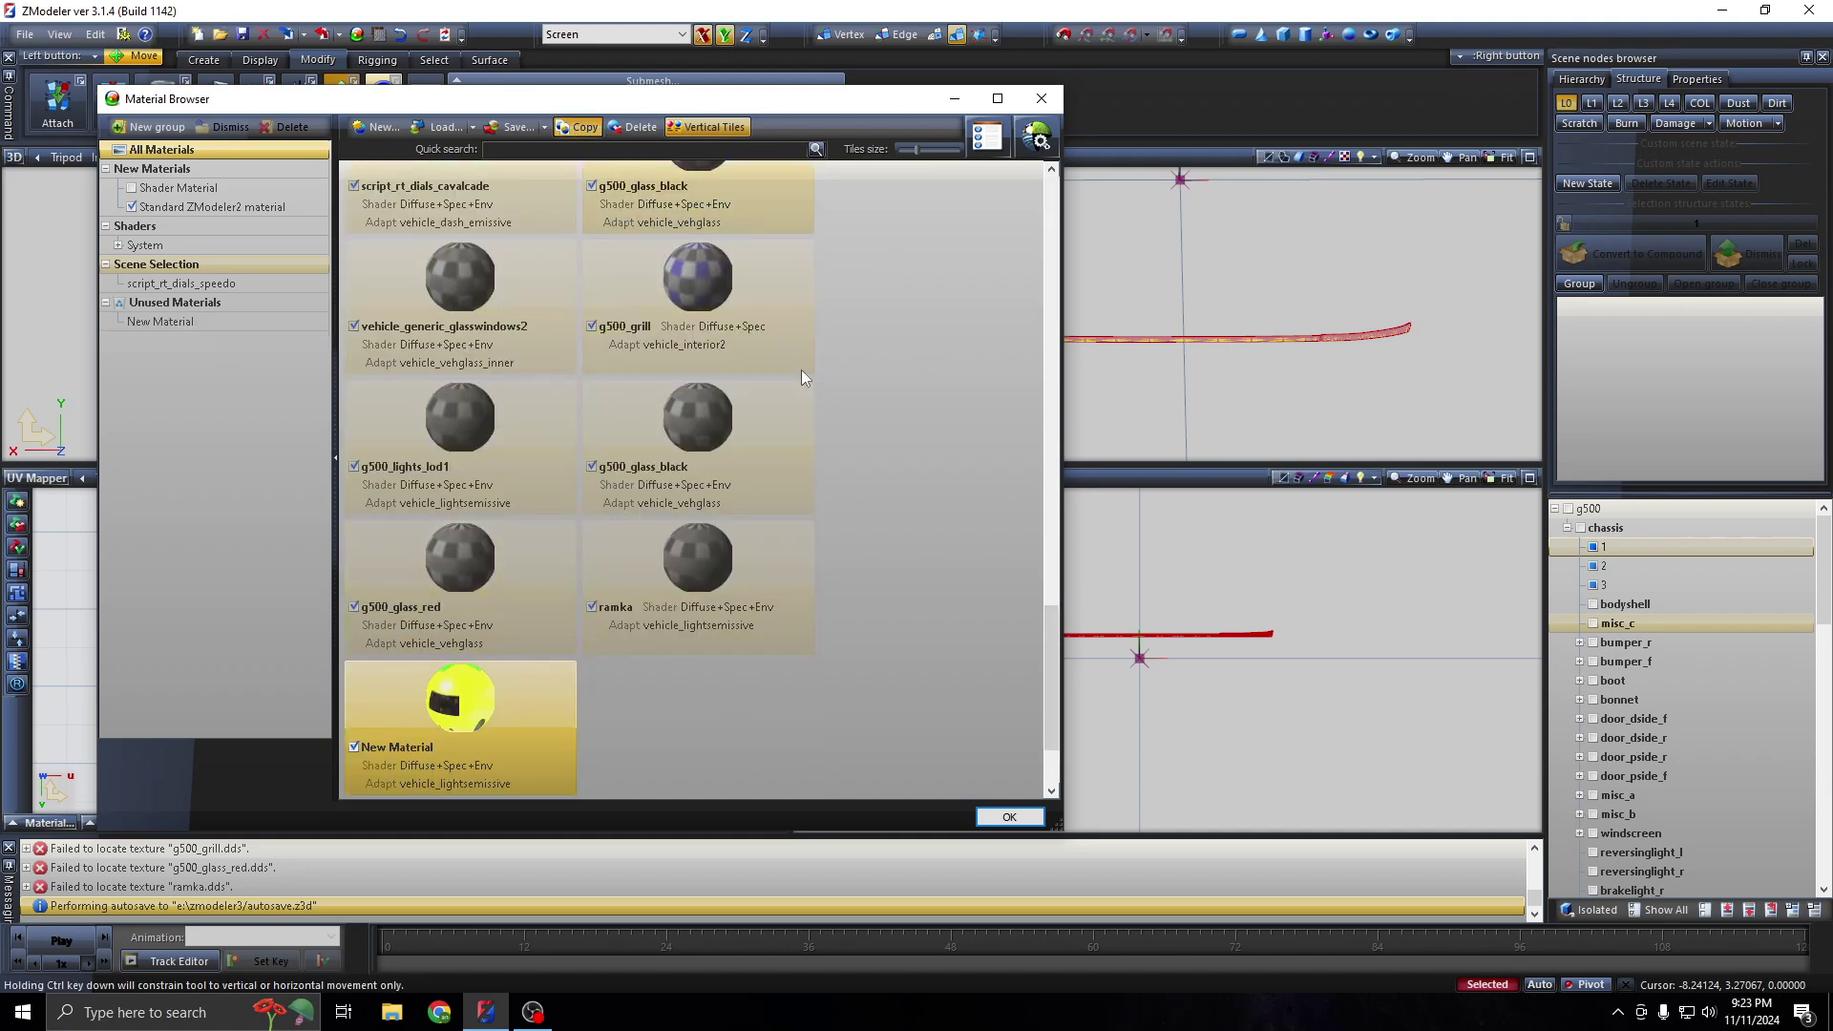
{"action": "left_click_drag", "start_coordinate": [480, 726], "coordinate": [588, 317]}
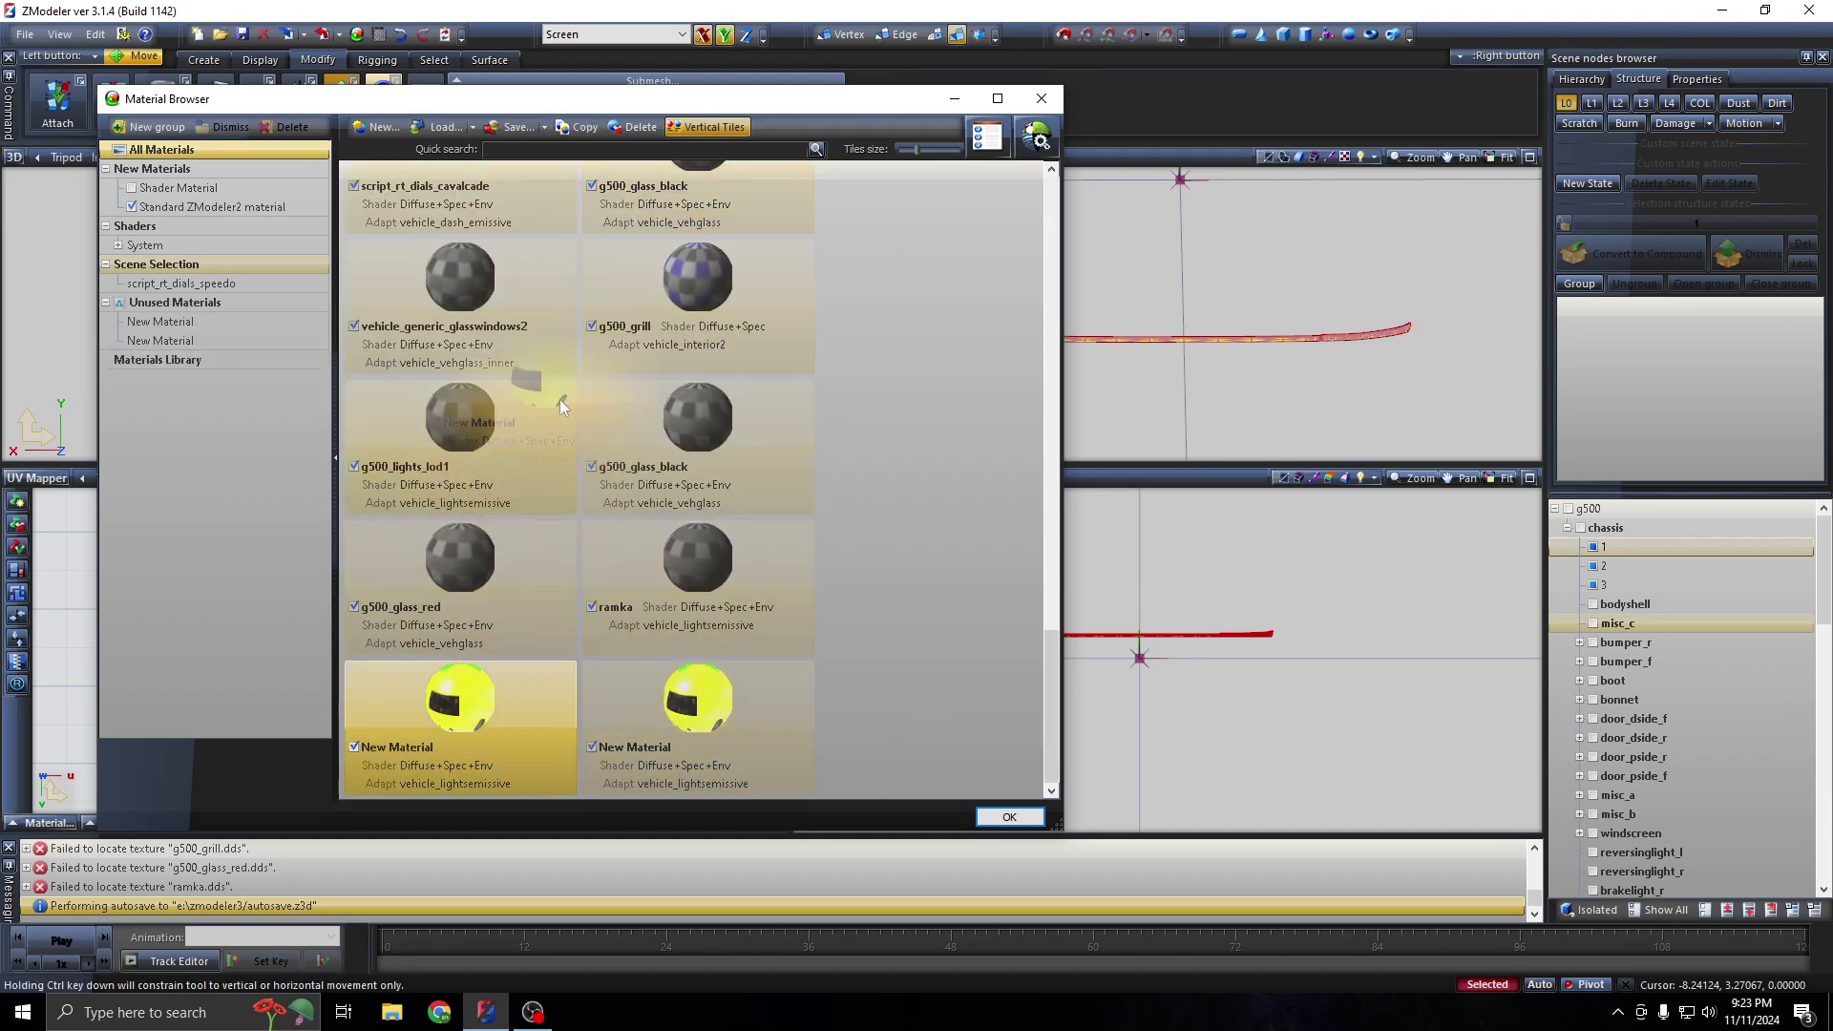
{"action": "scroll", "coordinate": [588, 317], "scroll_direction": "up", "scroll_amount": 5}
{"action": "scroll", "coordinate": [588, 317], "scroll_direction": "up", "scroll_amount": 3}
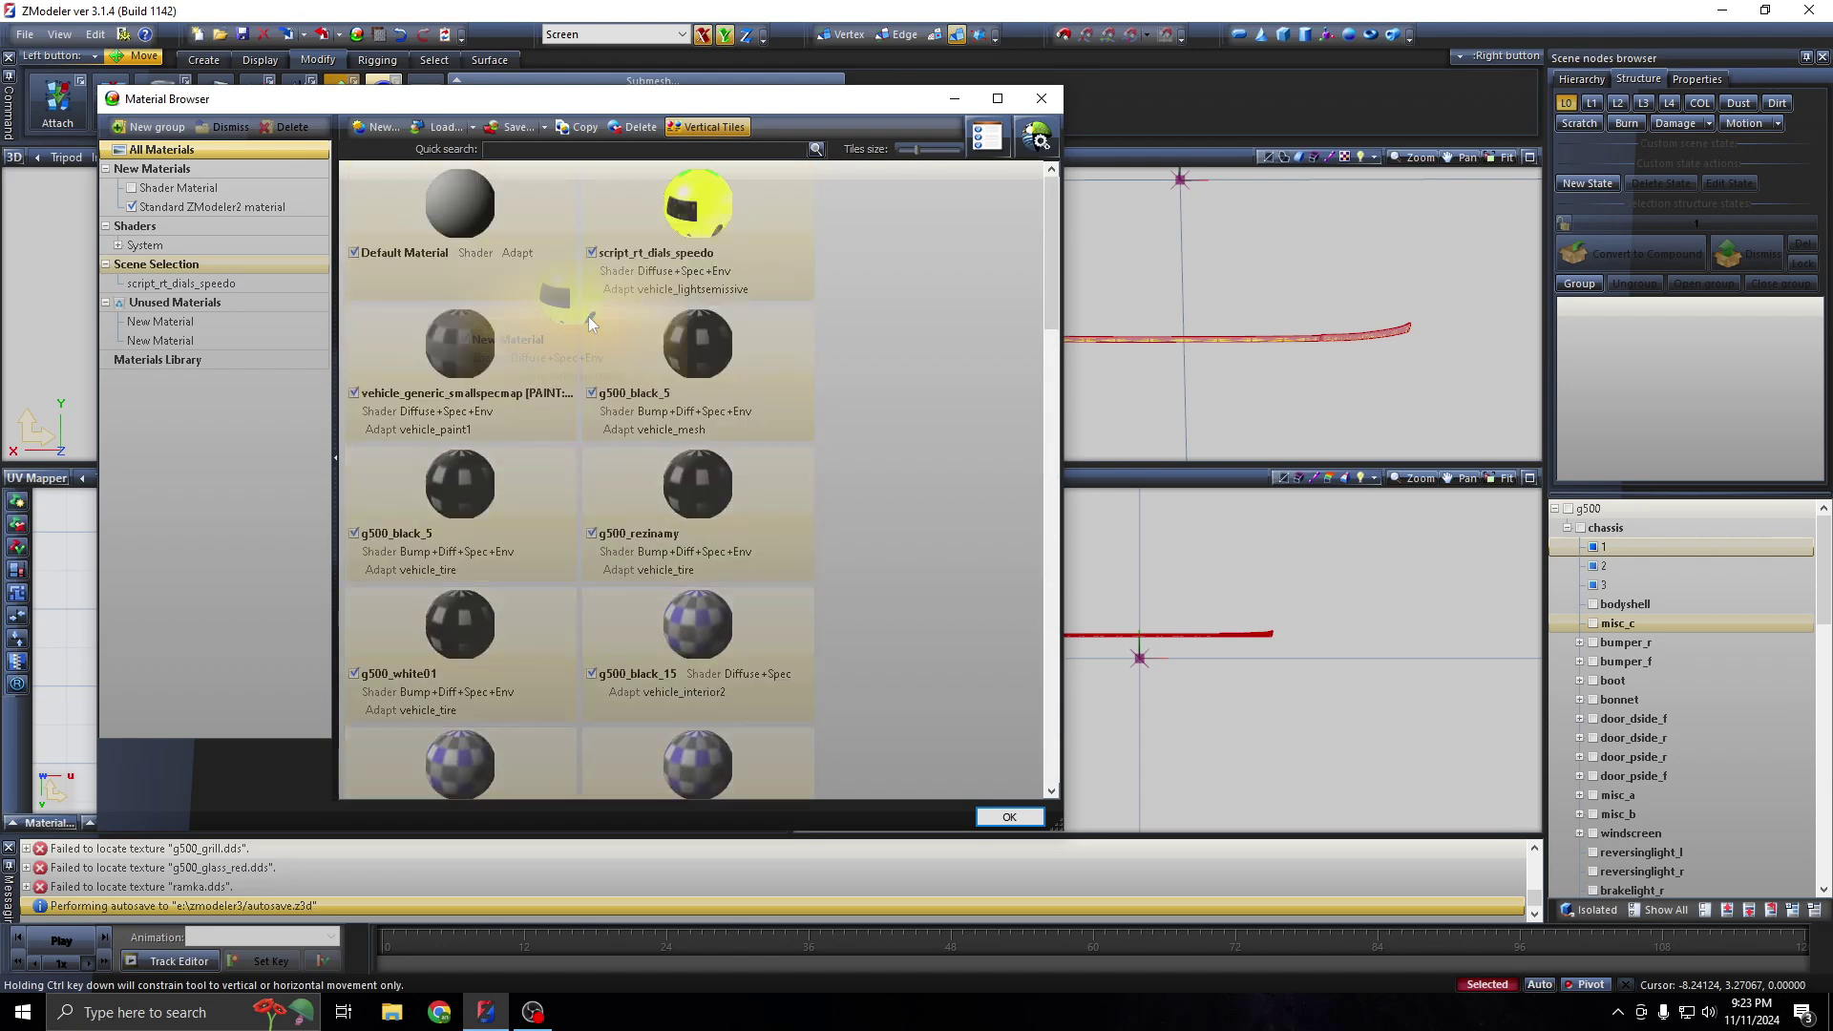
{"action": "left_click_drag", "start_coordinate": [588, 317], "coordinate": [342, 345]}
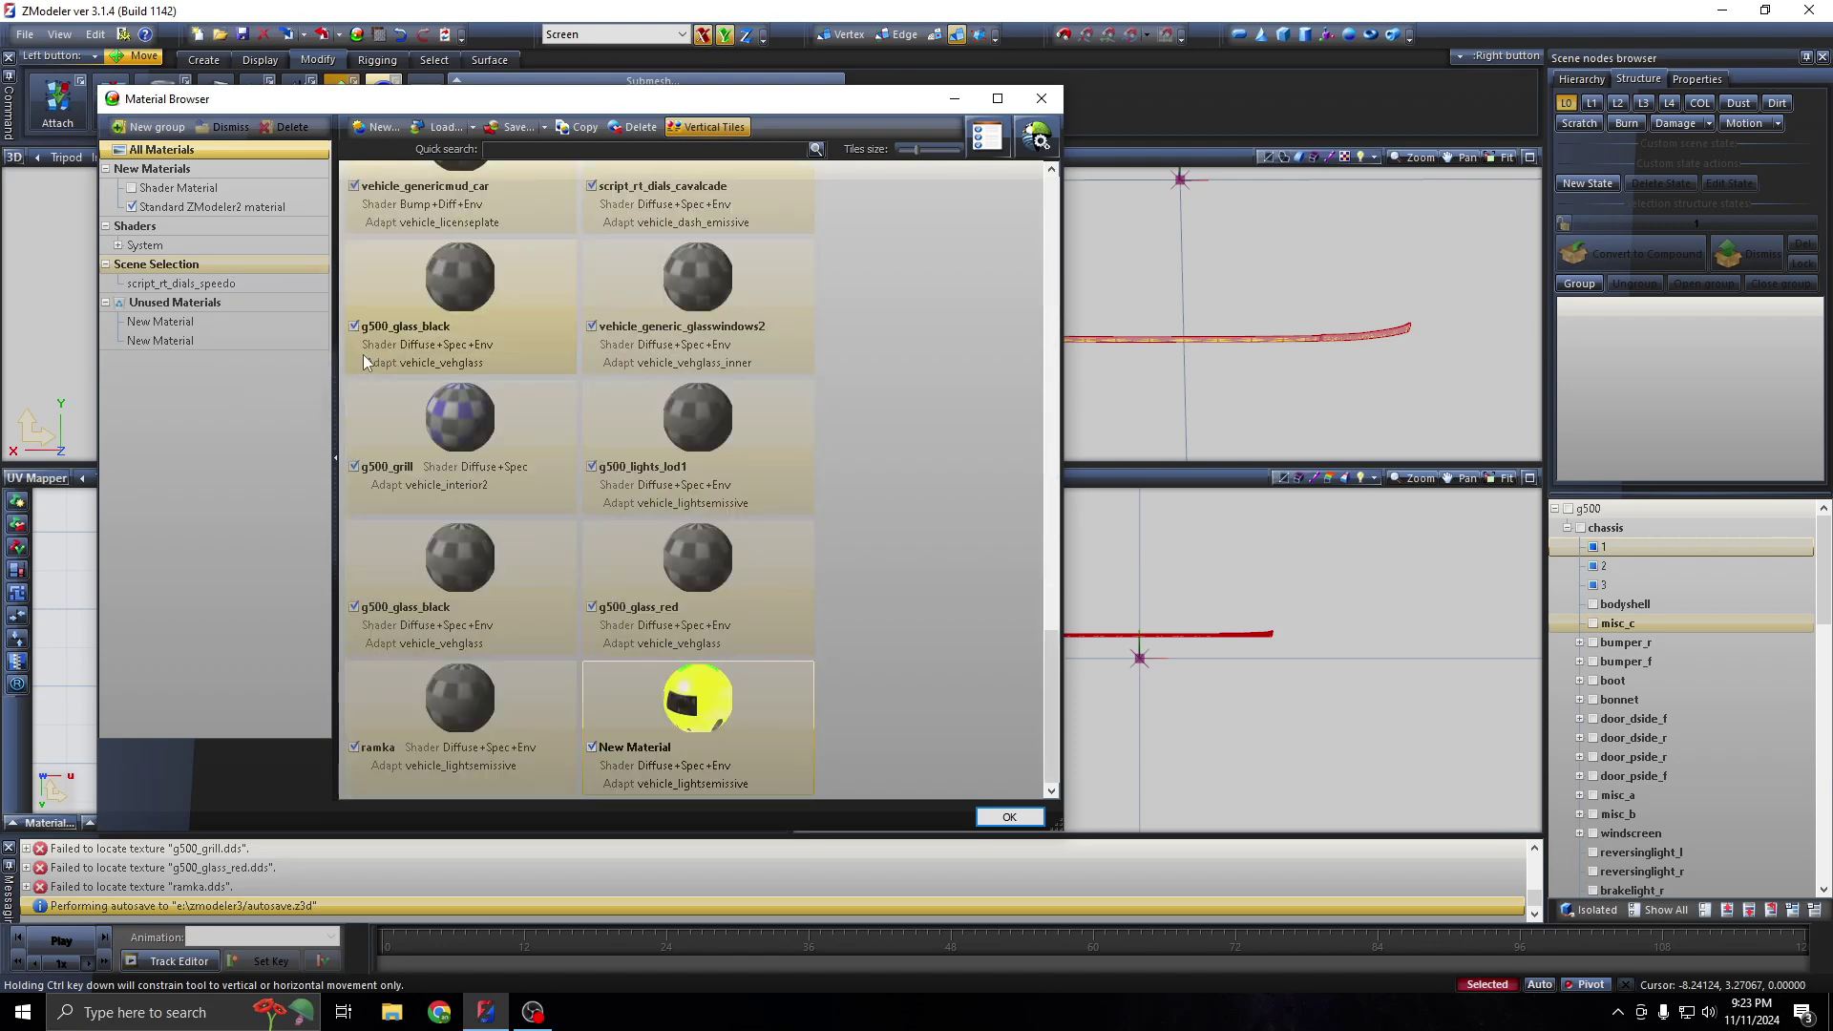
{"action": "mouse_move", "coordinate": [703, 707]}
{"action": "left_mouse_down"}
{"action": "mouse_move", "coordinate": [668, 321]}
{"action": "mouse_move", "coordinate": [596, 350]}
{"action": "left_mouse_up"}
{"action": "scroll", "coordinate": [669, 321], "scroll_direction": "up", "scroll_amount": 10}
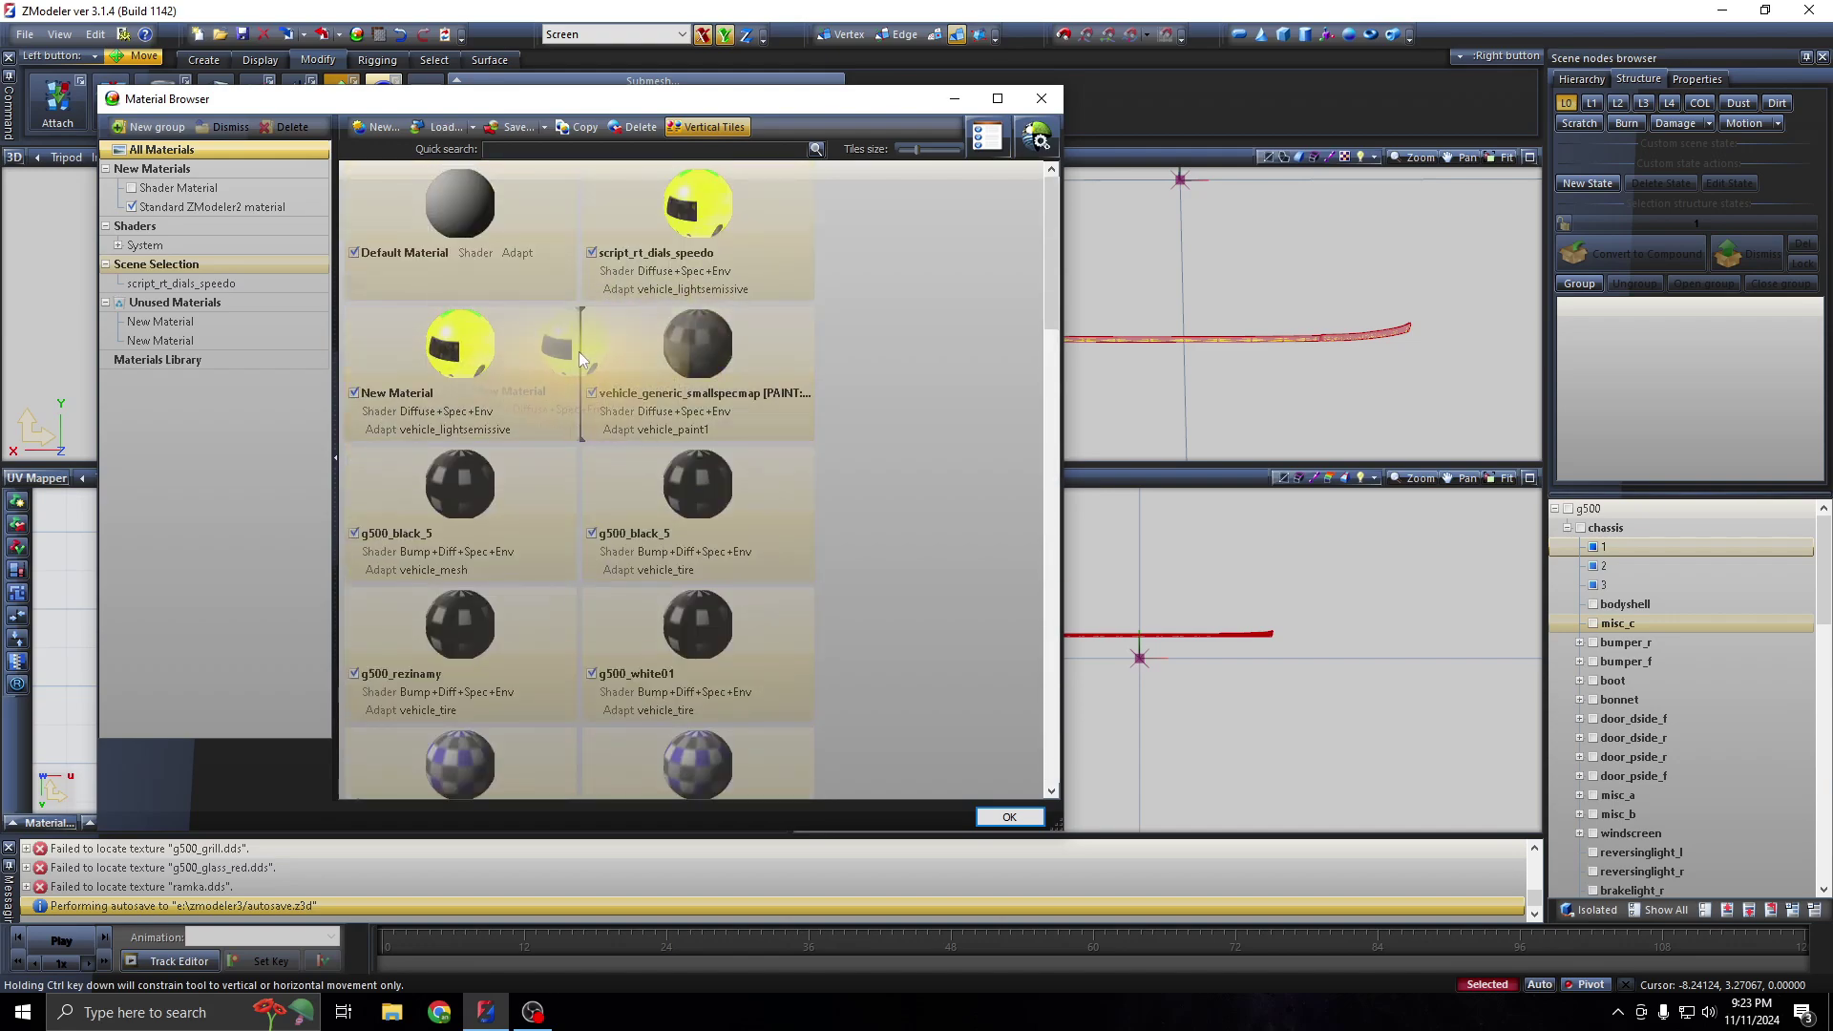
{"action": "scroll", "coordinate": [923, 518], "scroll_direction": "up", "scroll_amount": 5}
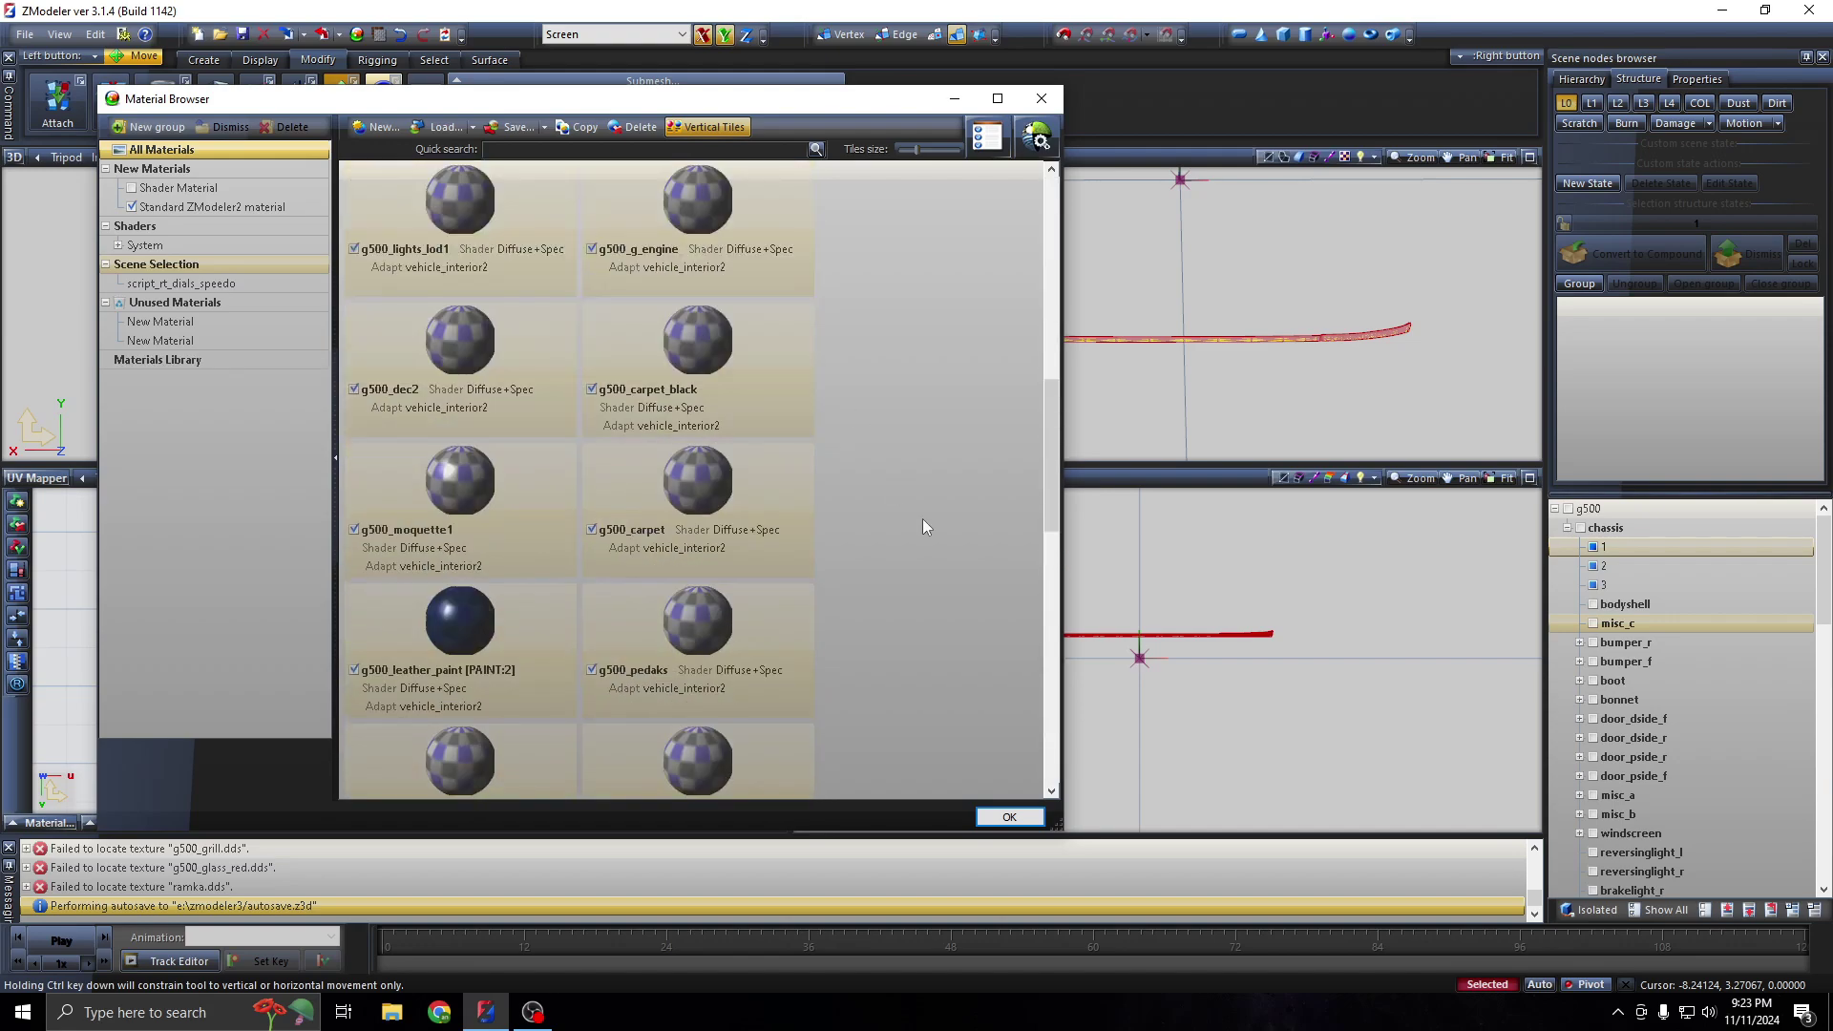
{"action": "scroll", "coordinate": [999, 472], "scroll_direction": "up", "scroll_amount": 5}
Rename the new materials script_rt_dials_speedo2 and script_rt_dials_speedo3
{"action": "double_click", "coordinate": [695, 254]}
{"action": "key", "text": "ctrl+c"}
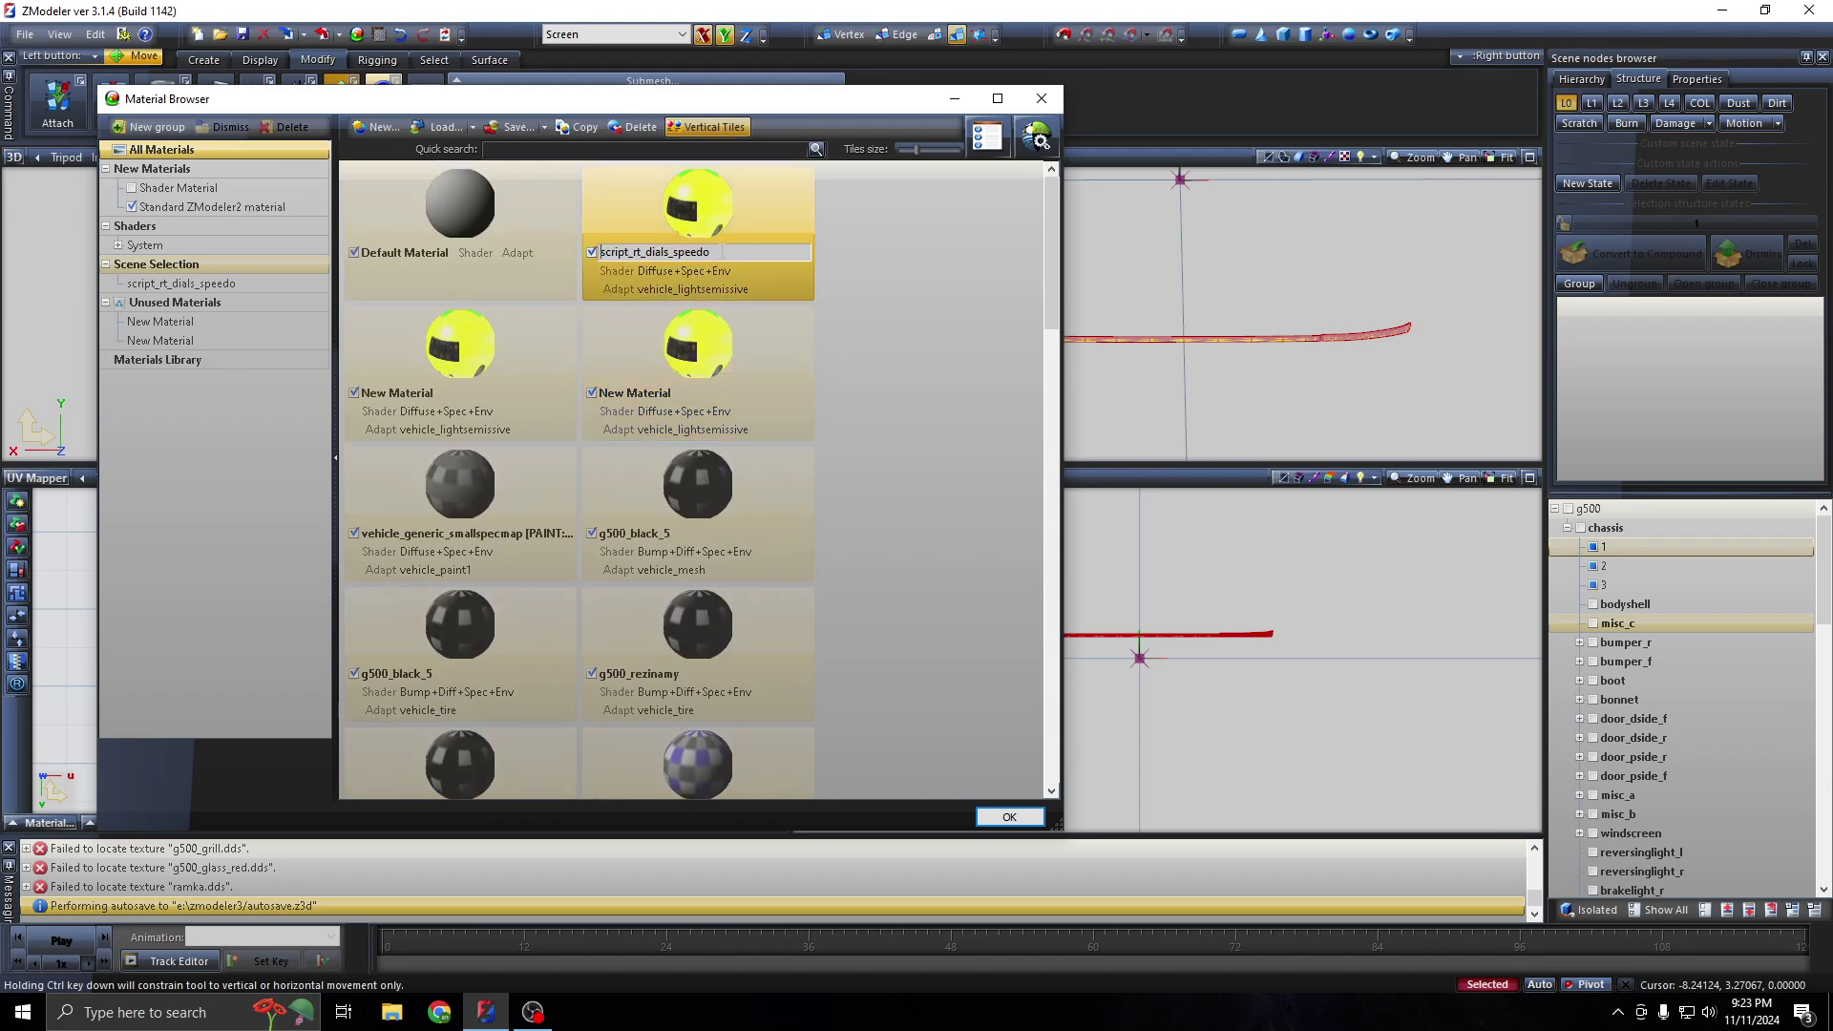
{"action": "left_click", "coordinate": [426, 393]}
{"action": "key", "text": "ctrl+v"}
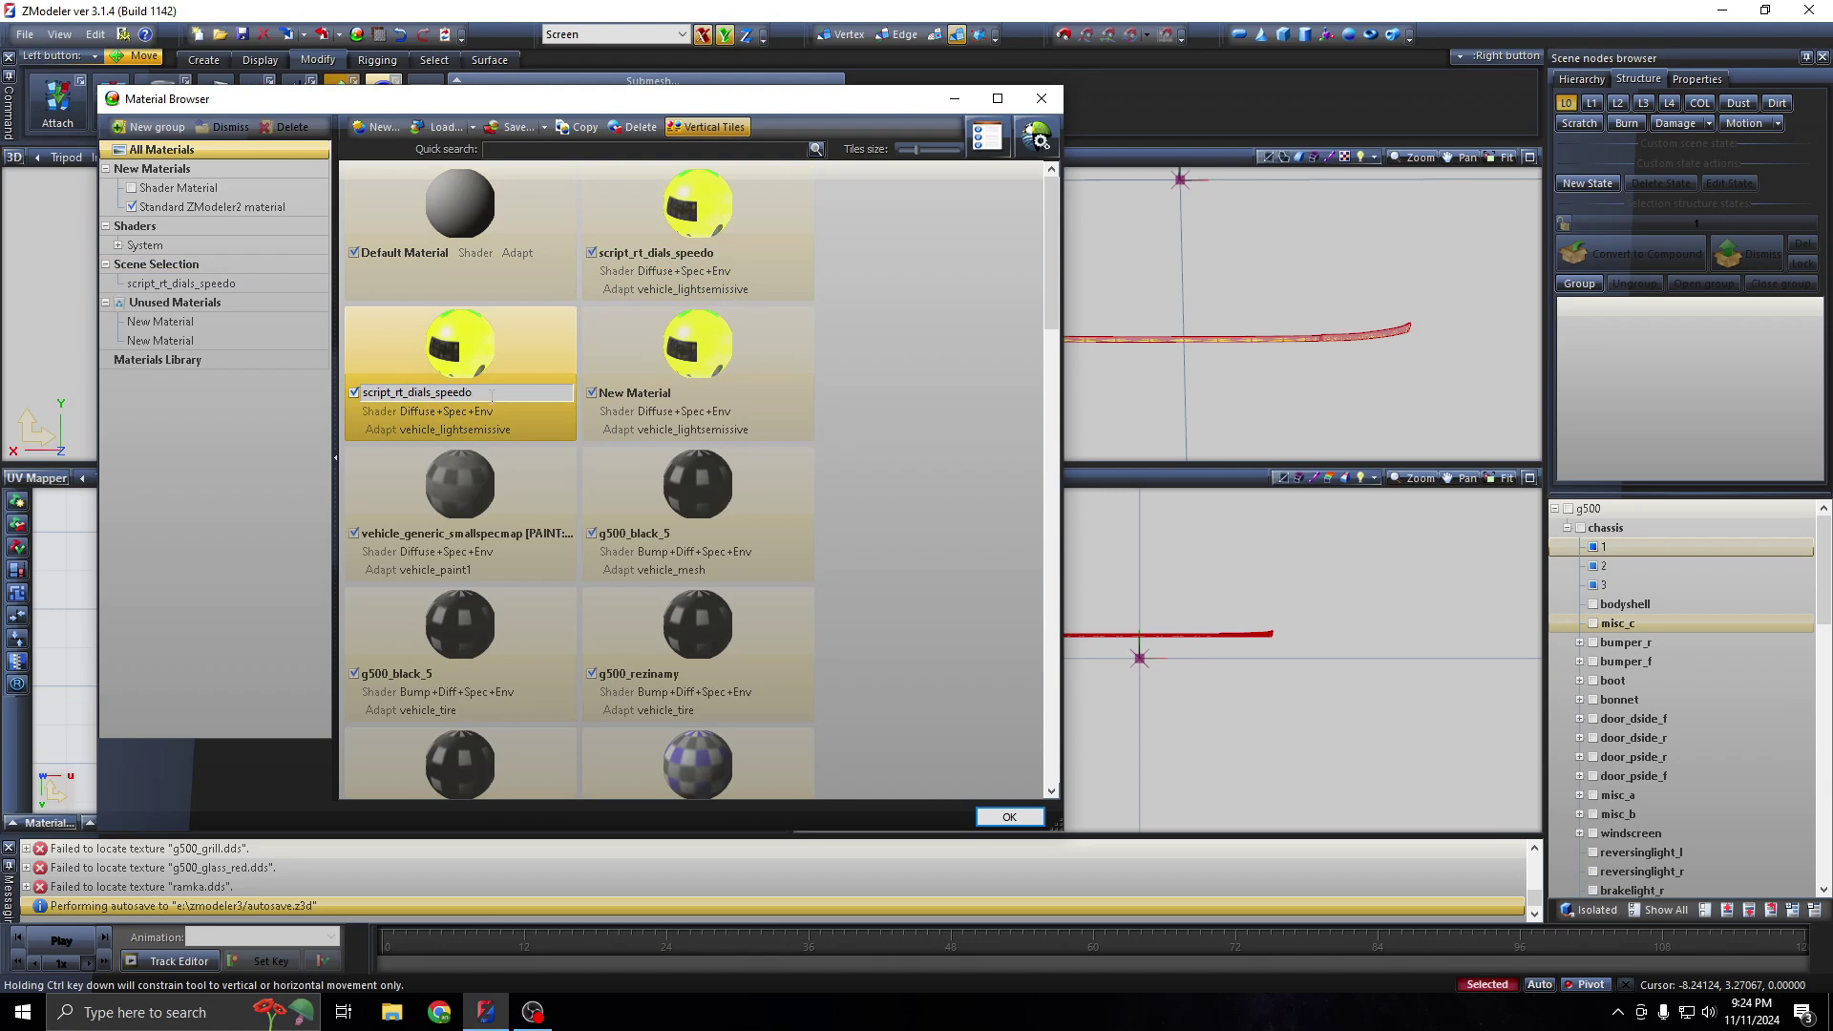
{"action": "type", "text": "2"}
{"action": "left_click", "coordinate": [711, 399]}
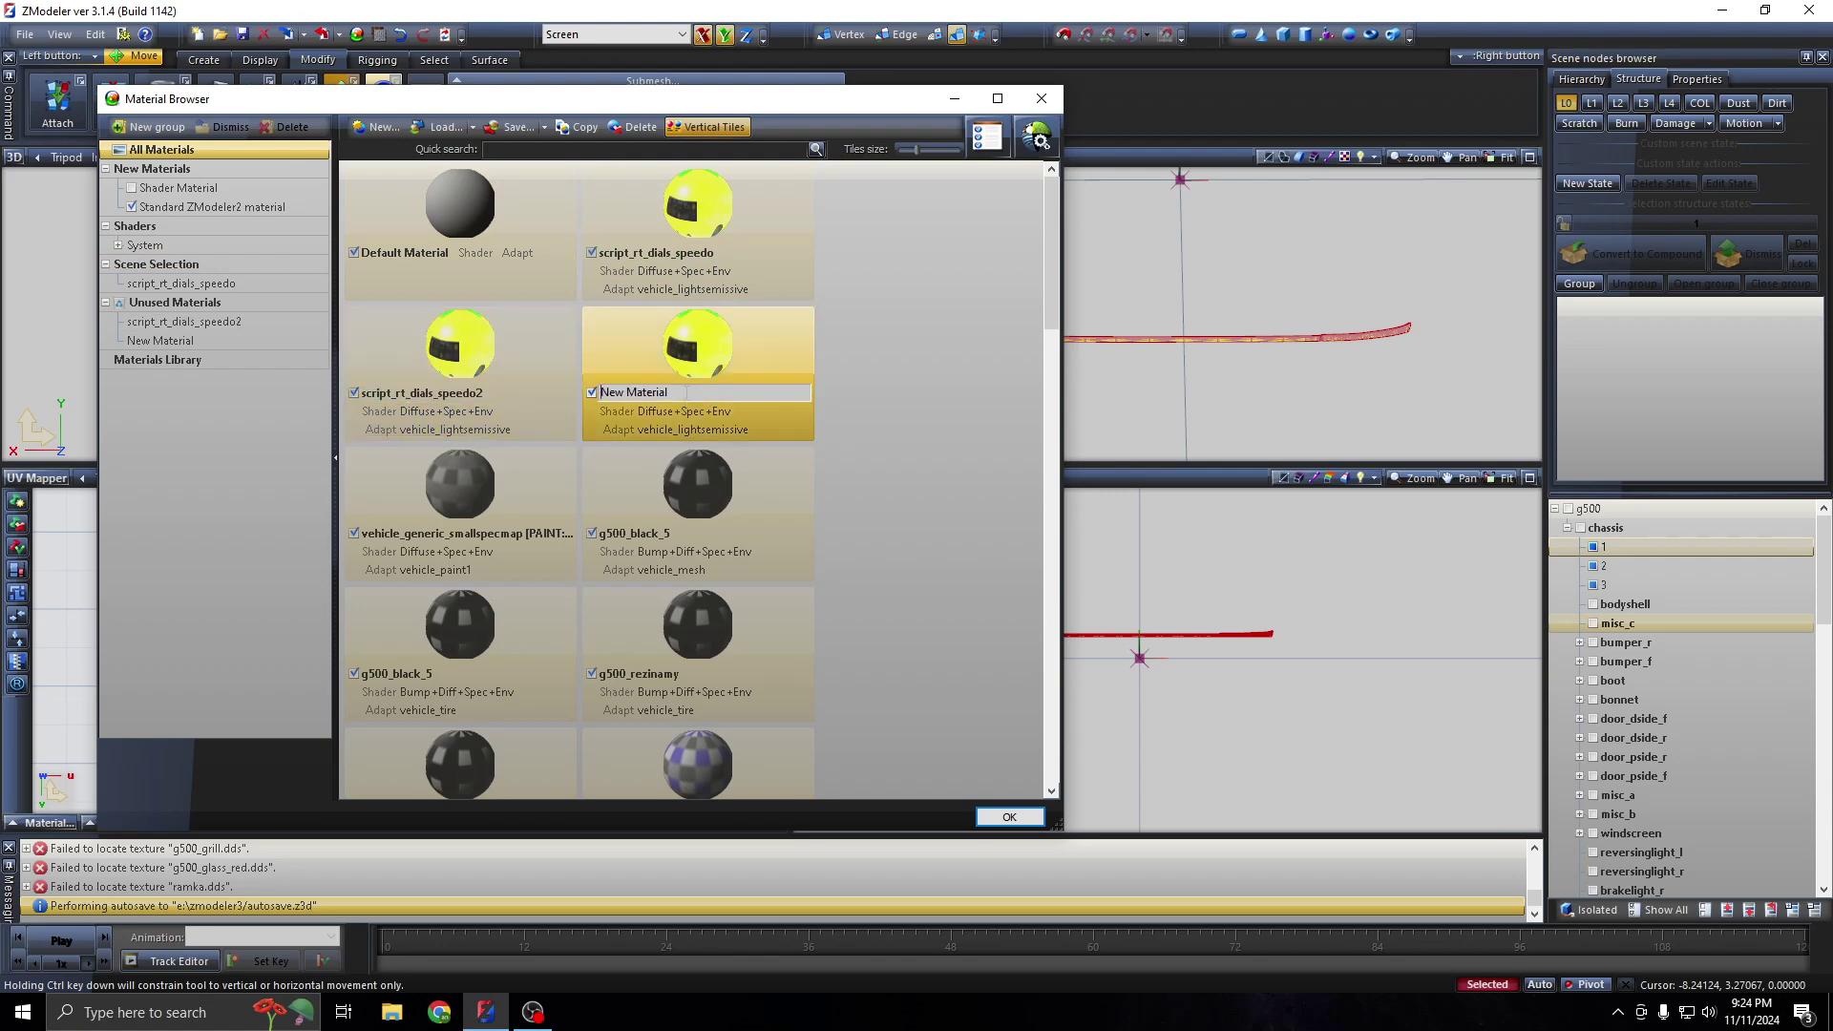
{"action": "key", "text": "ctrl+a"}
{"action": "key", "text": "ctrl+v"}
{"action": "left_click", "coordinate": [914, 489]}
{"action": "double_click", "coordinate": [544, 334]}
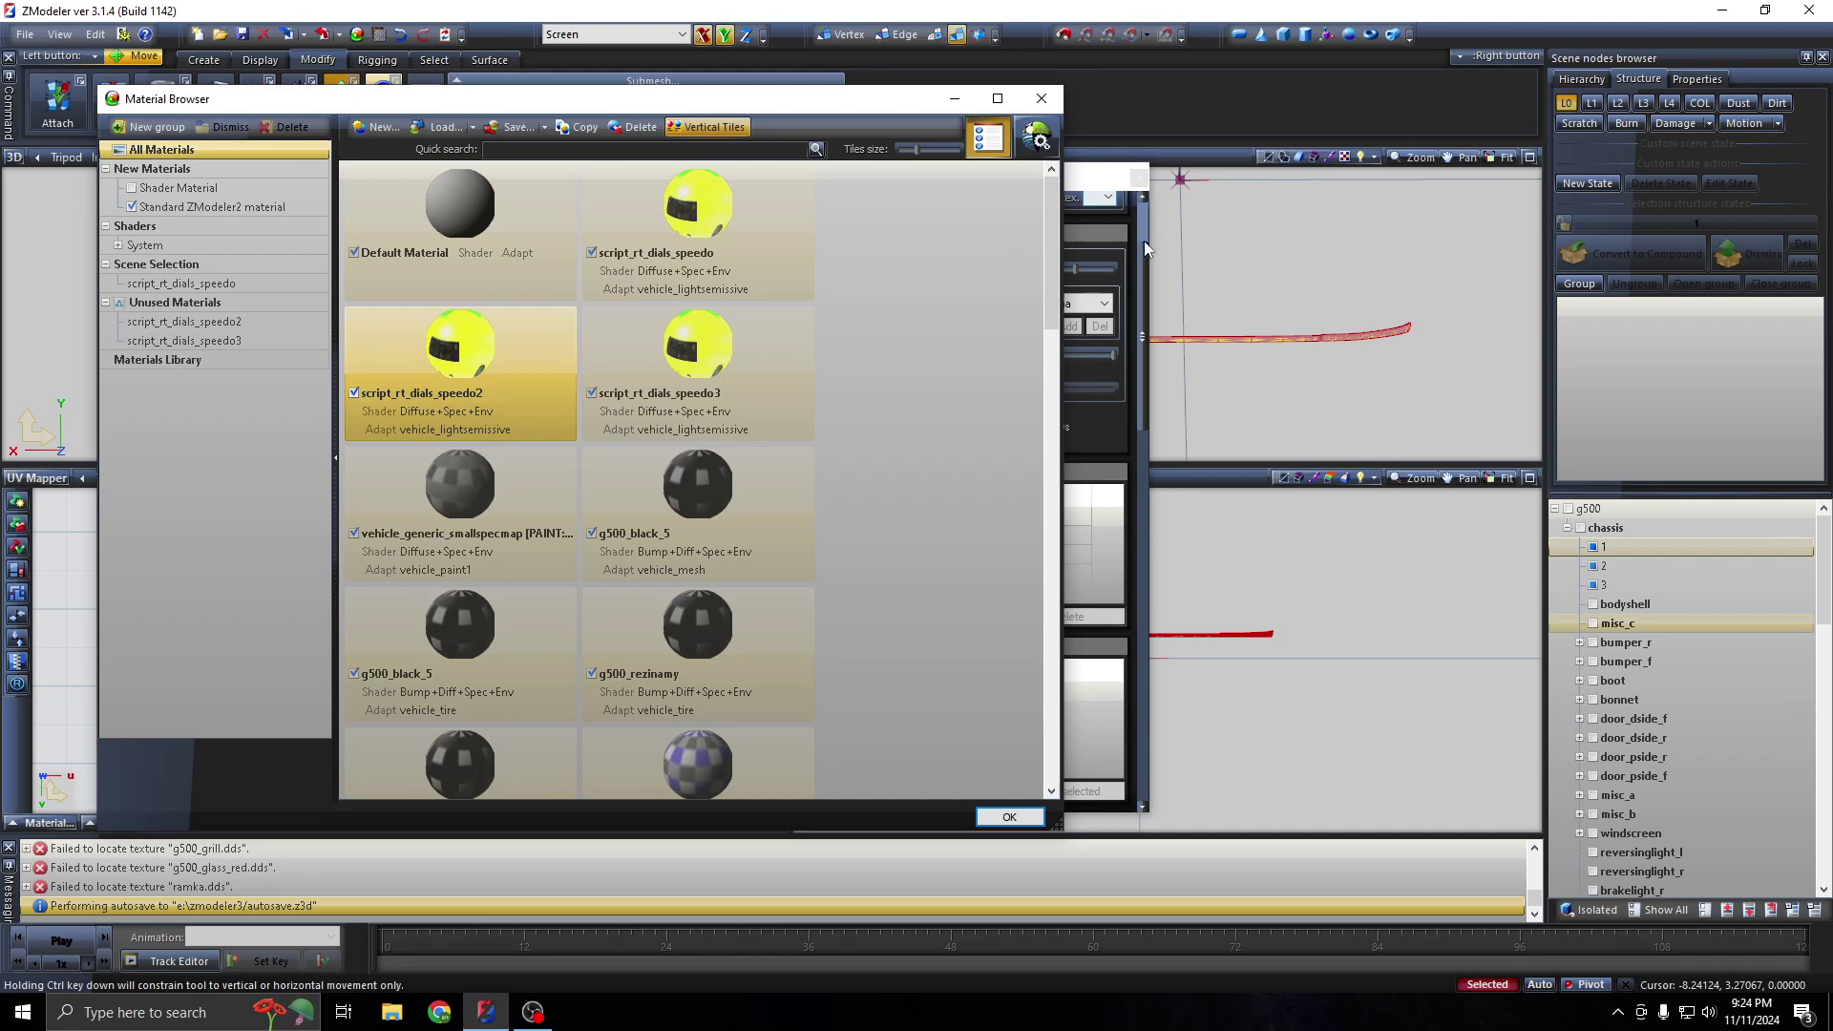
Set script_rt_dials_speedo2's diffuse colour to red
{"action": "left_click", "coordinate": [1144, 240]}
{"action": "left_click", "coordinate": [855, 225]}
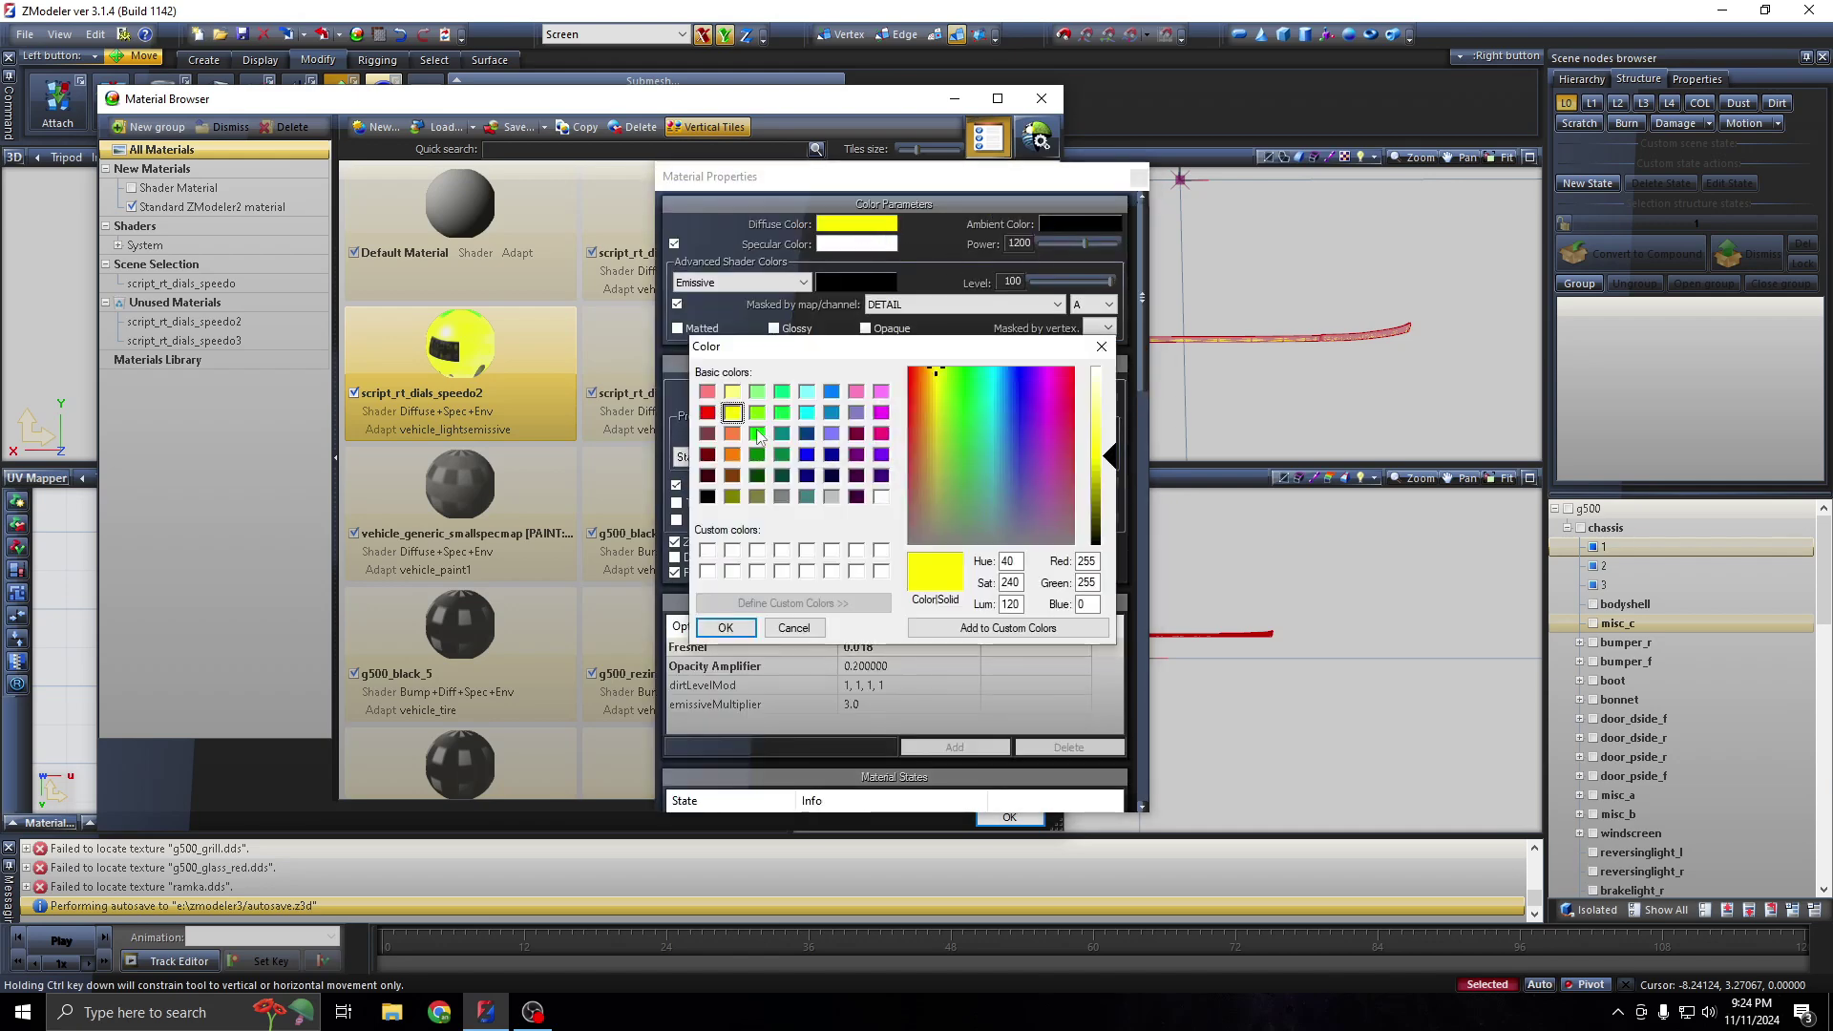
{"action": "left_click", "coordinate": [757, 434]}
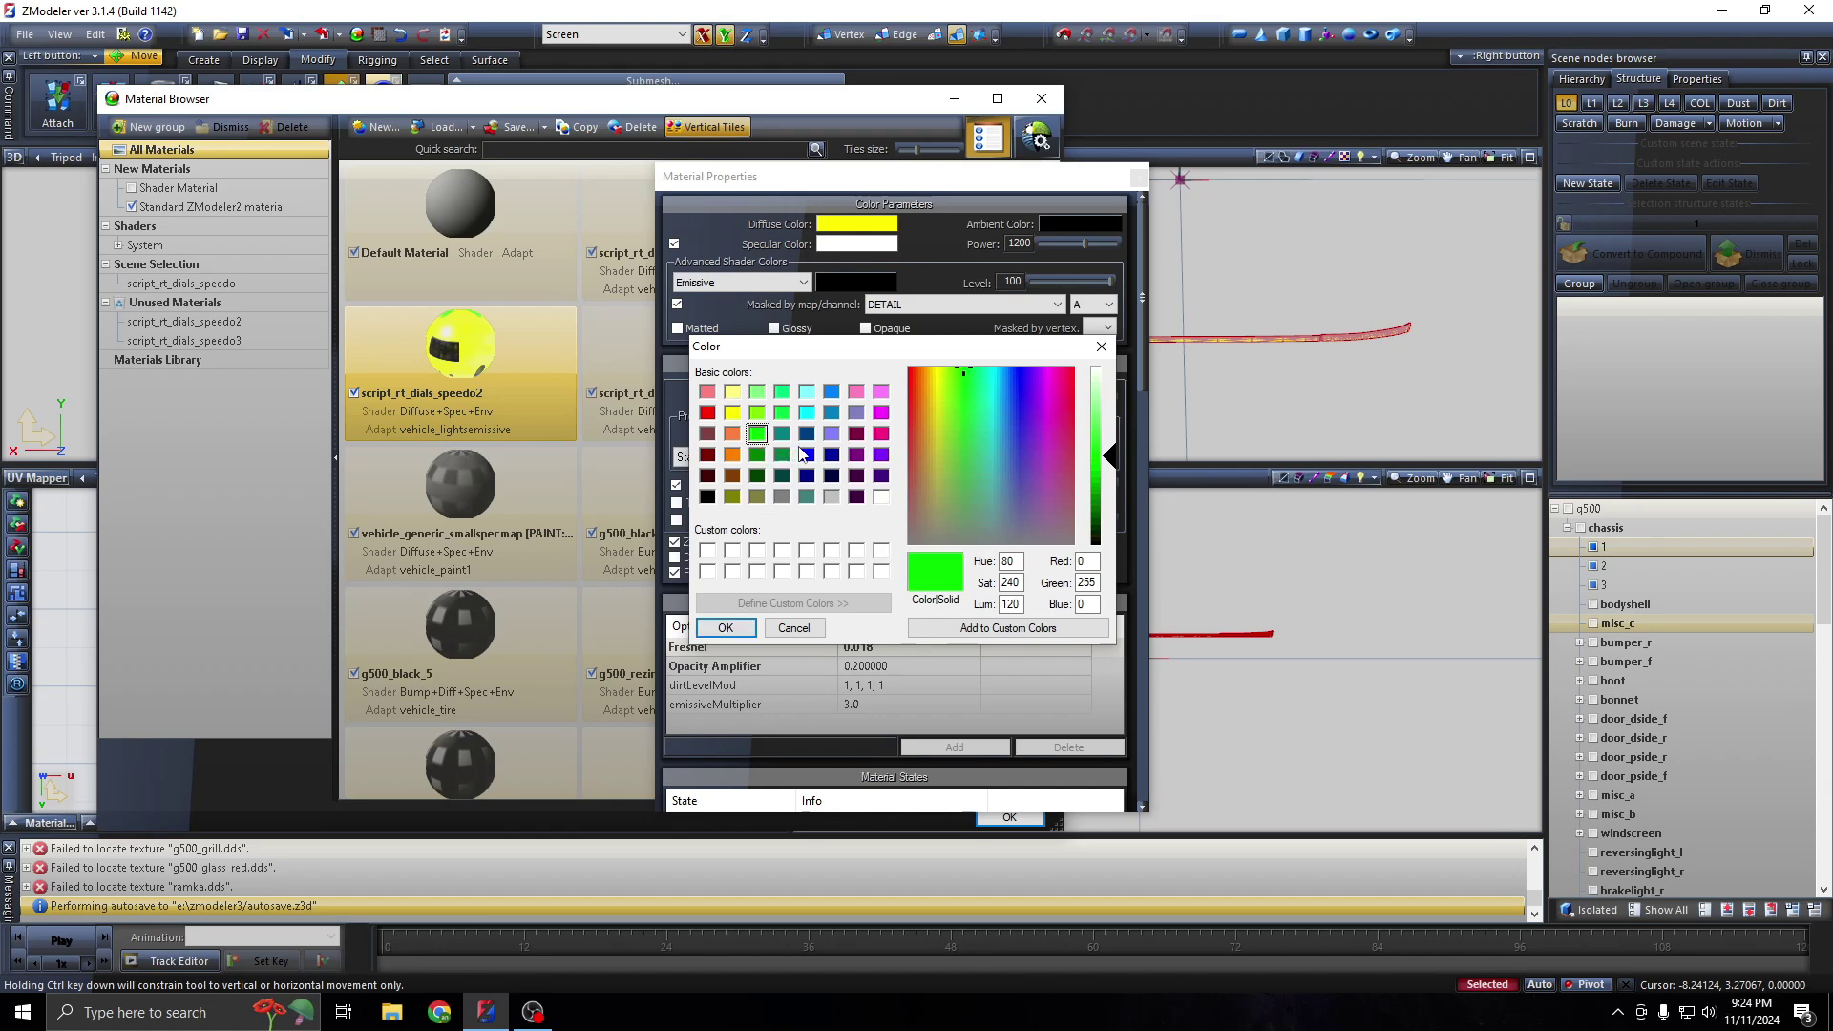
{"action": "left_click", "coordinate": [881, 434]}
{"action": "left_click", "coordinate": [707, 413]}
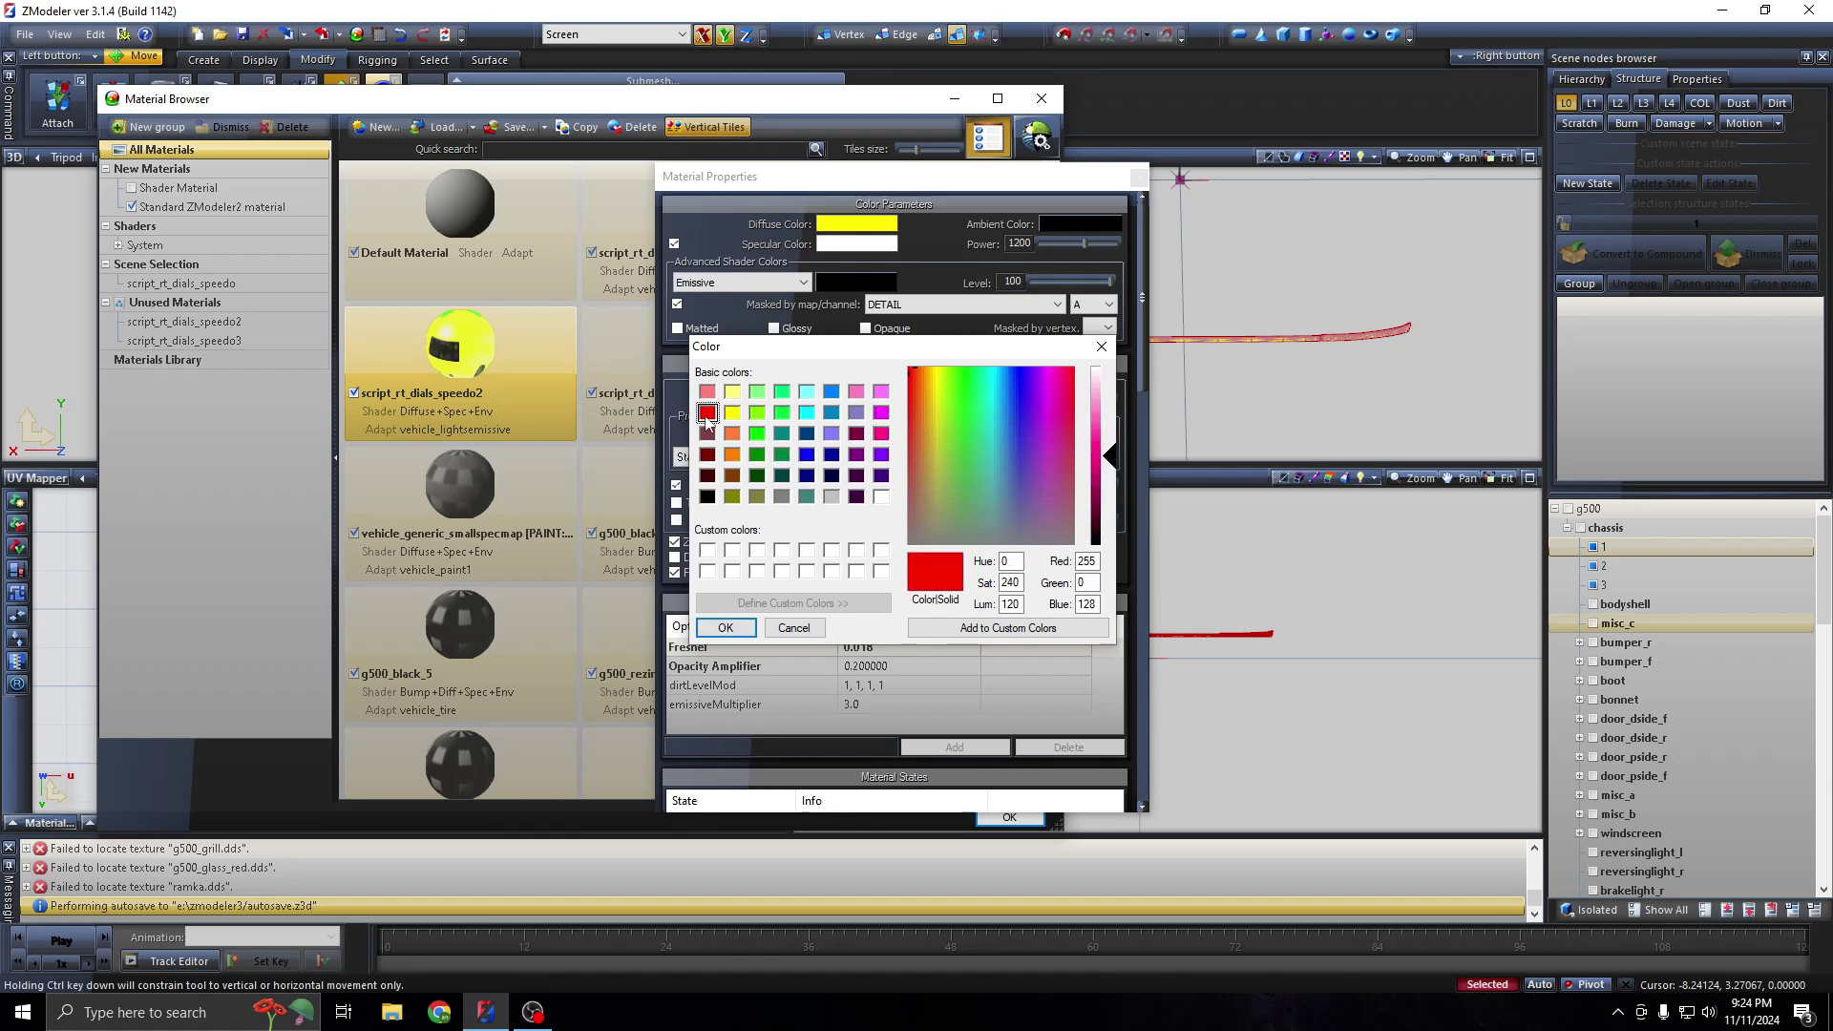
{"action": "left_click", "coordinate": [725, 628]}
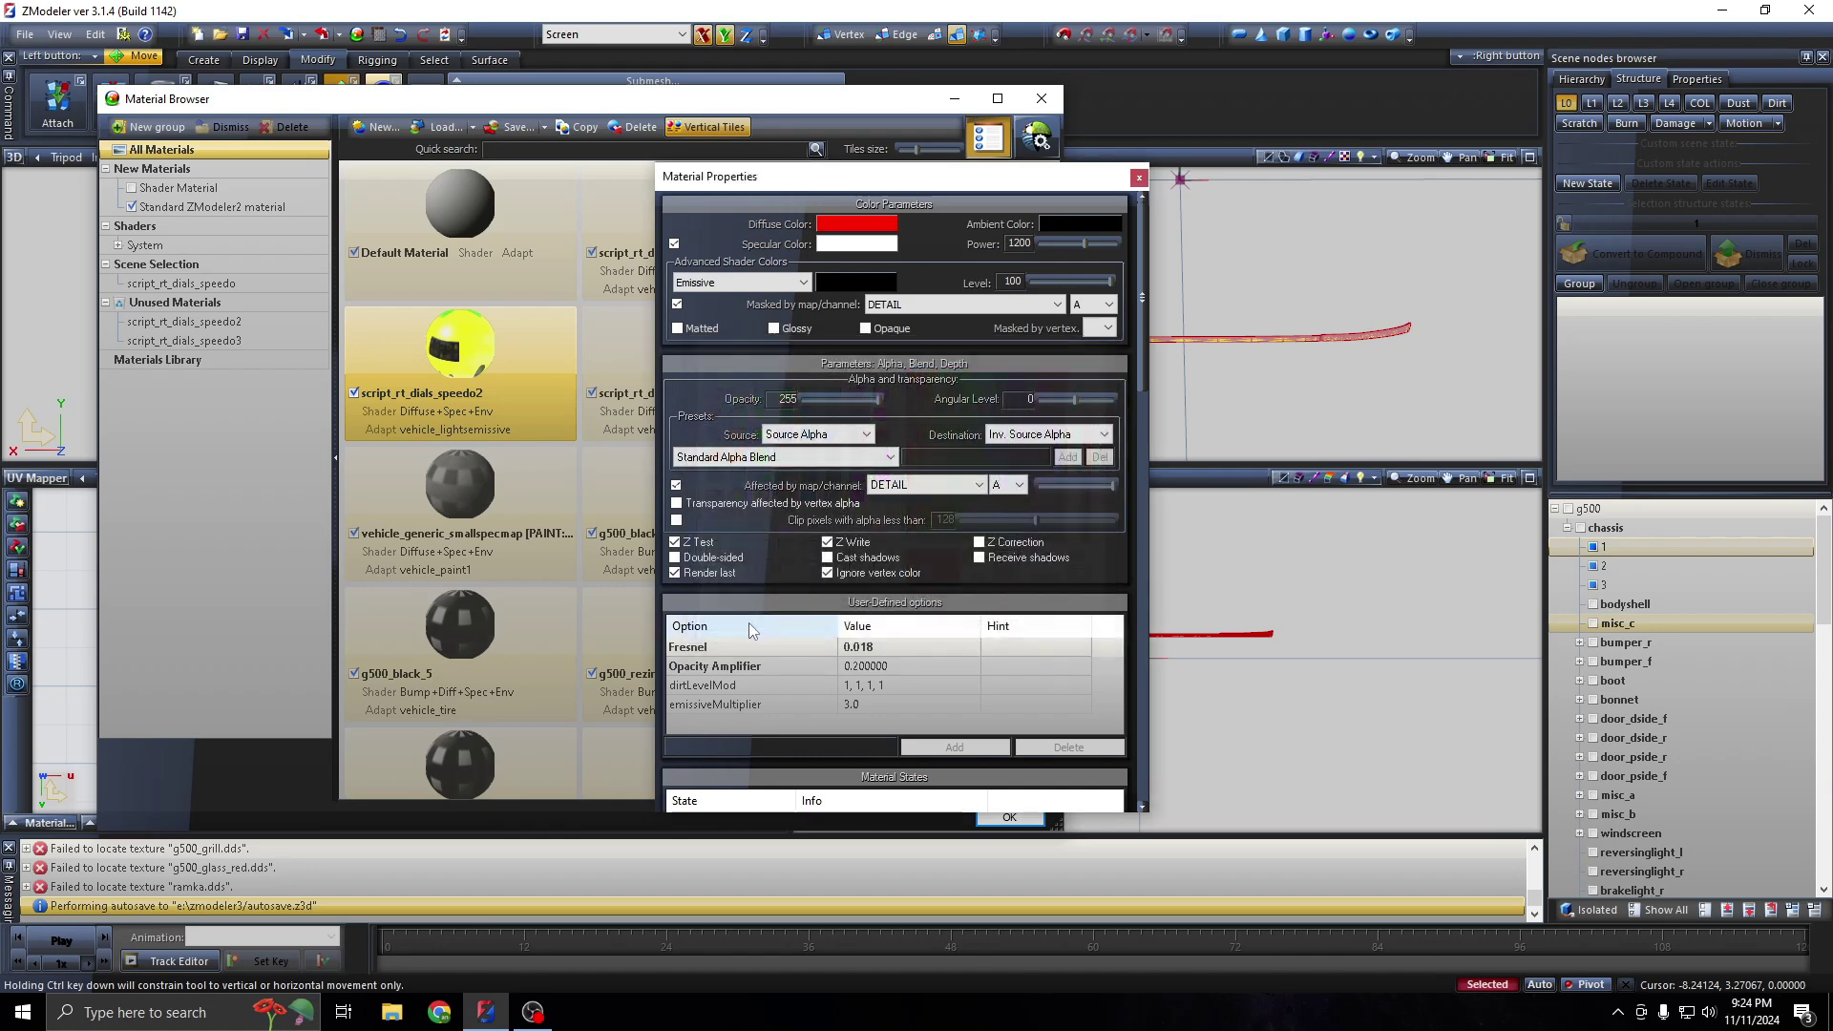
{"action": "left_click", "coordinate": [622, 334]}
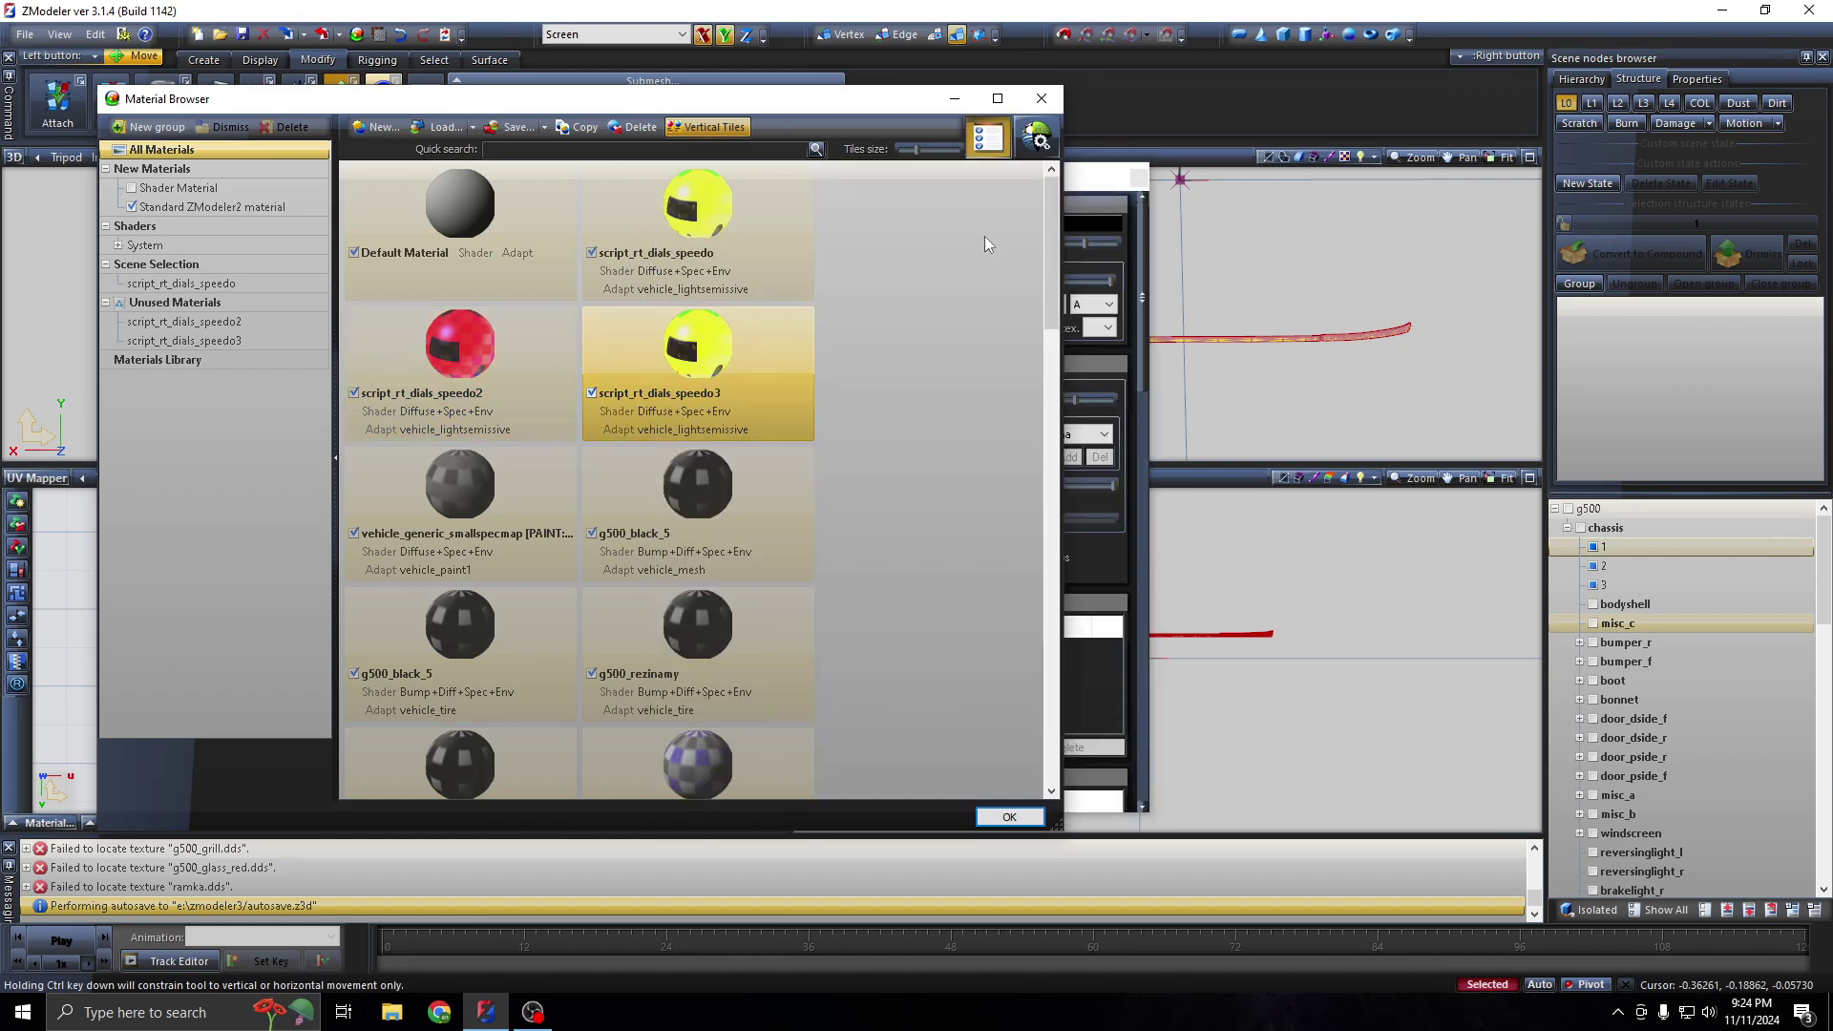
Set script_rt_dials_speedo3's diffuse colour to purple
{"action": "double_click", "coordinate": [698, 367]}
{"action": "left_click", "coordinate": [856, 223]}
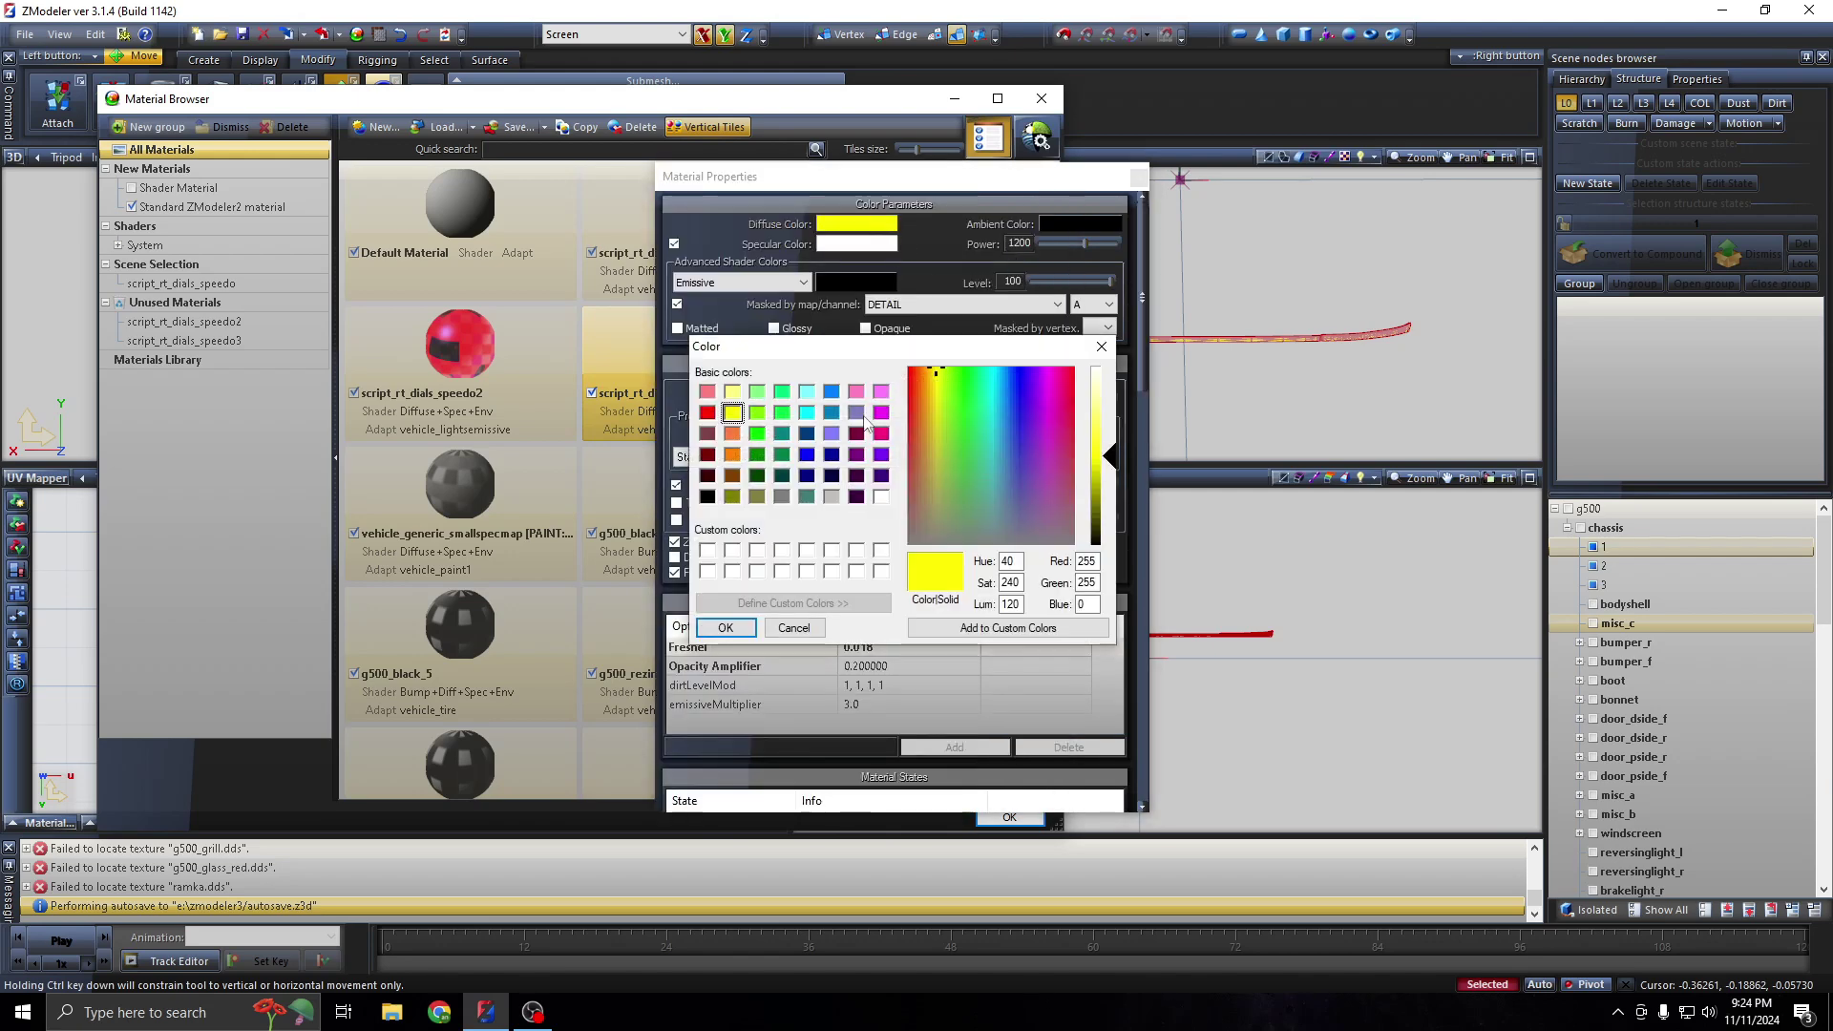
{"action": "left_click", "coordinate": [879, 458]}
{"action": "left_click", "coordinate": [724, 628]}
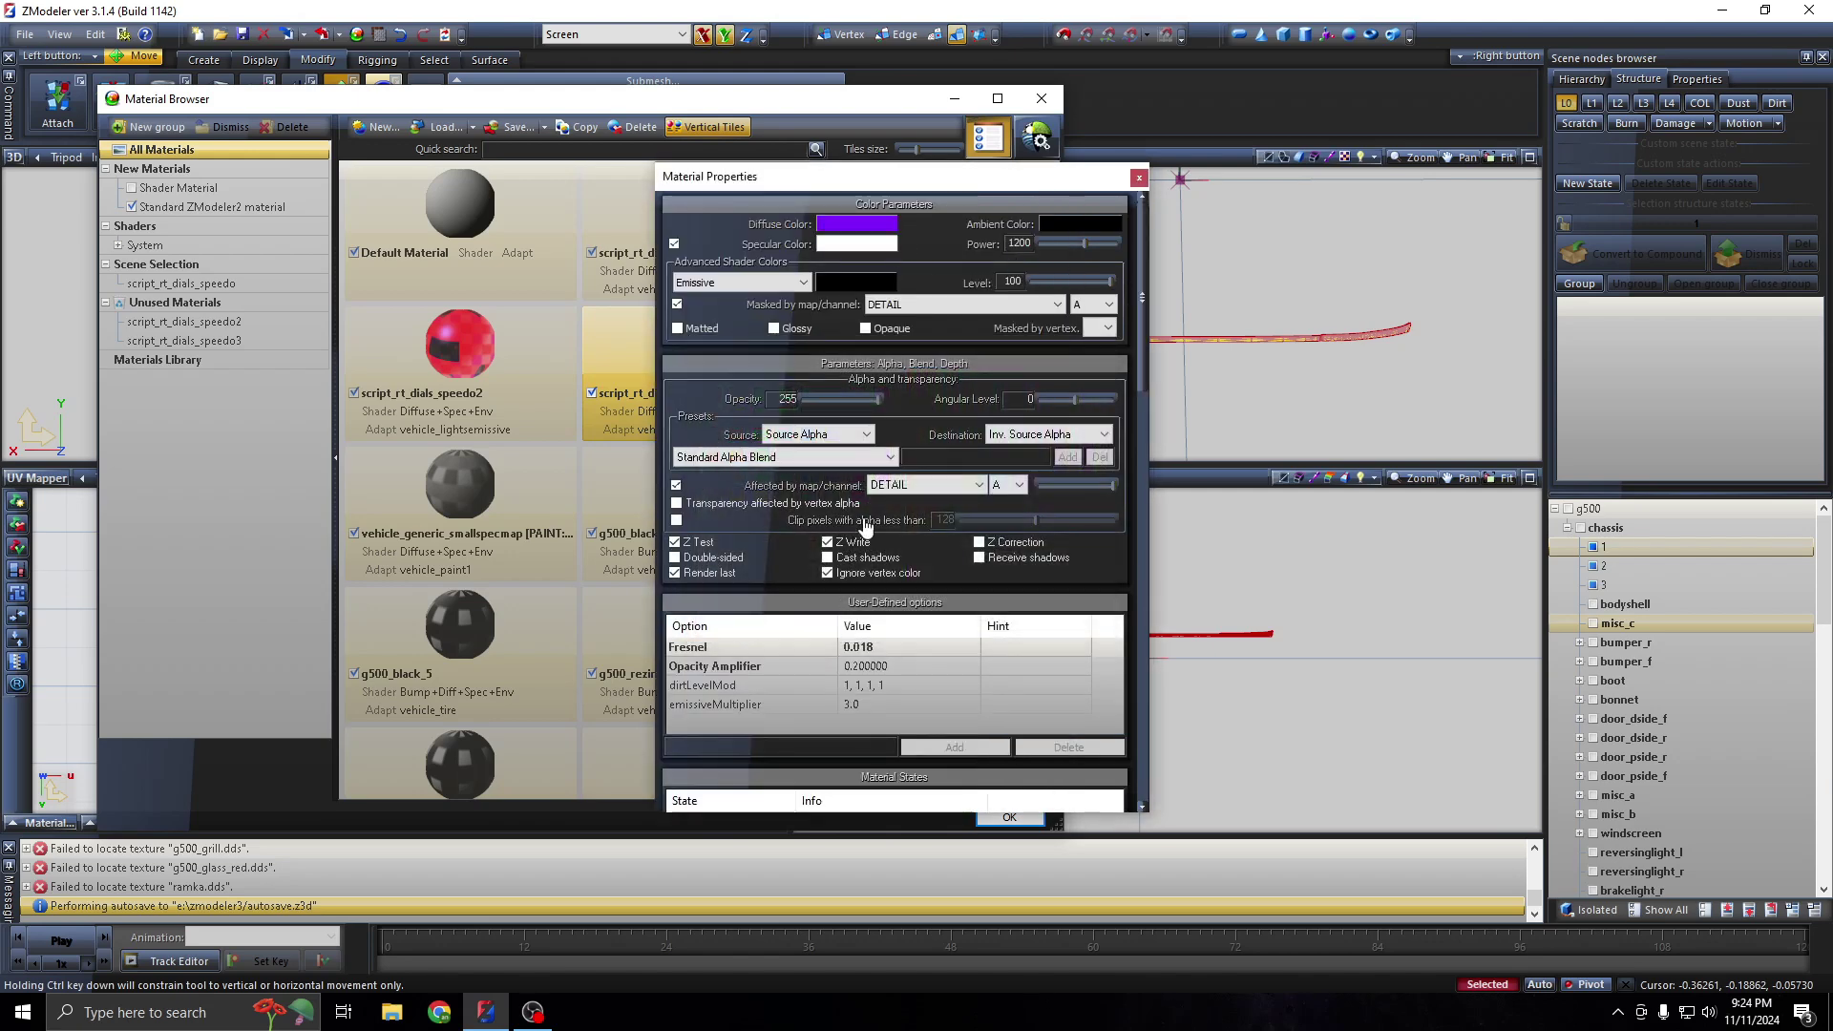
{"action": "left_click", "coordinate": [1138, 179]}
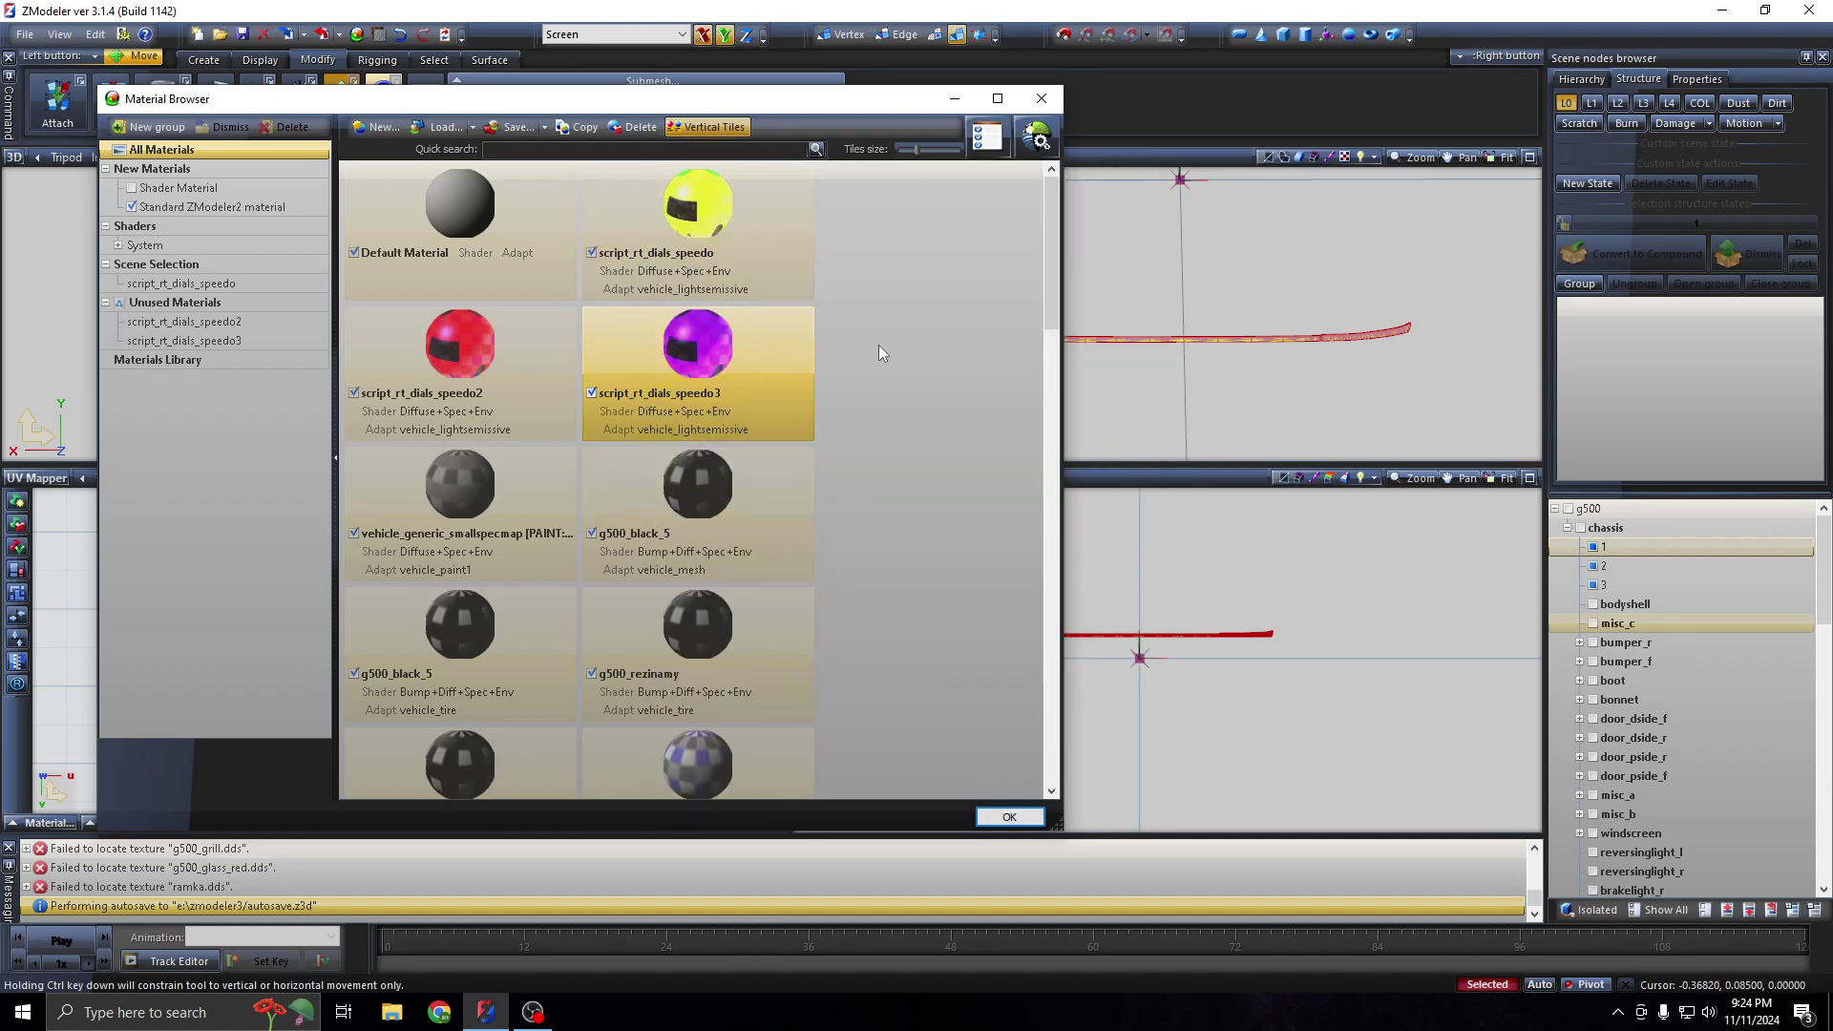
Apply script_rt_dials_speedo to chassis part 1
{"action": "left_click", "coordinate": [1593, 583]}
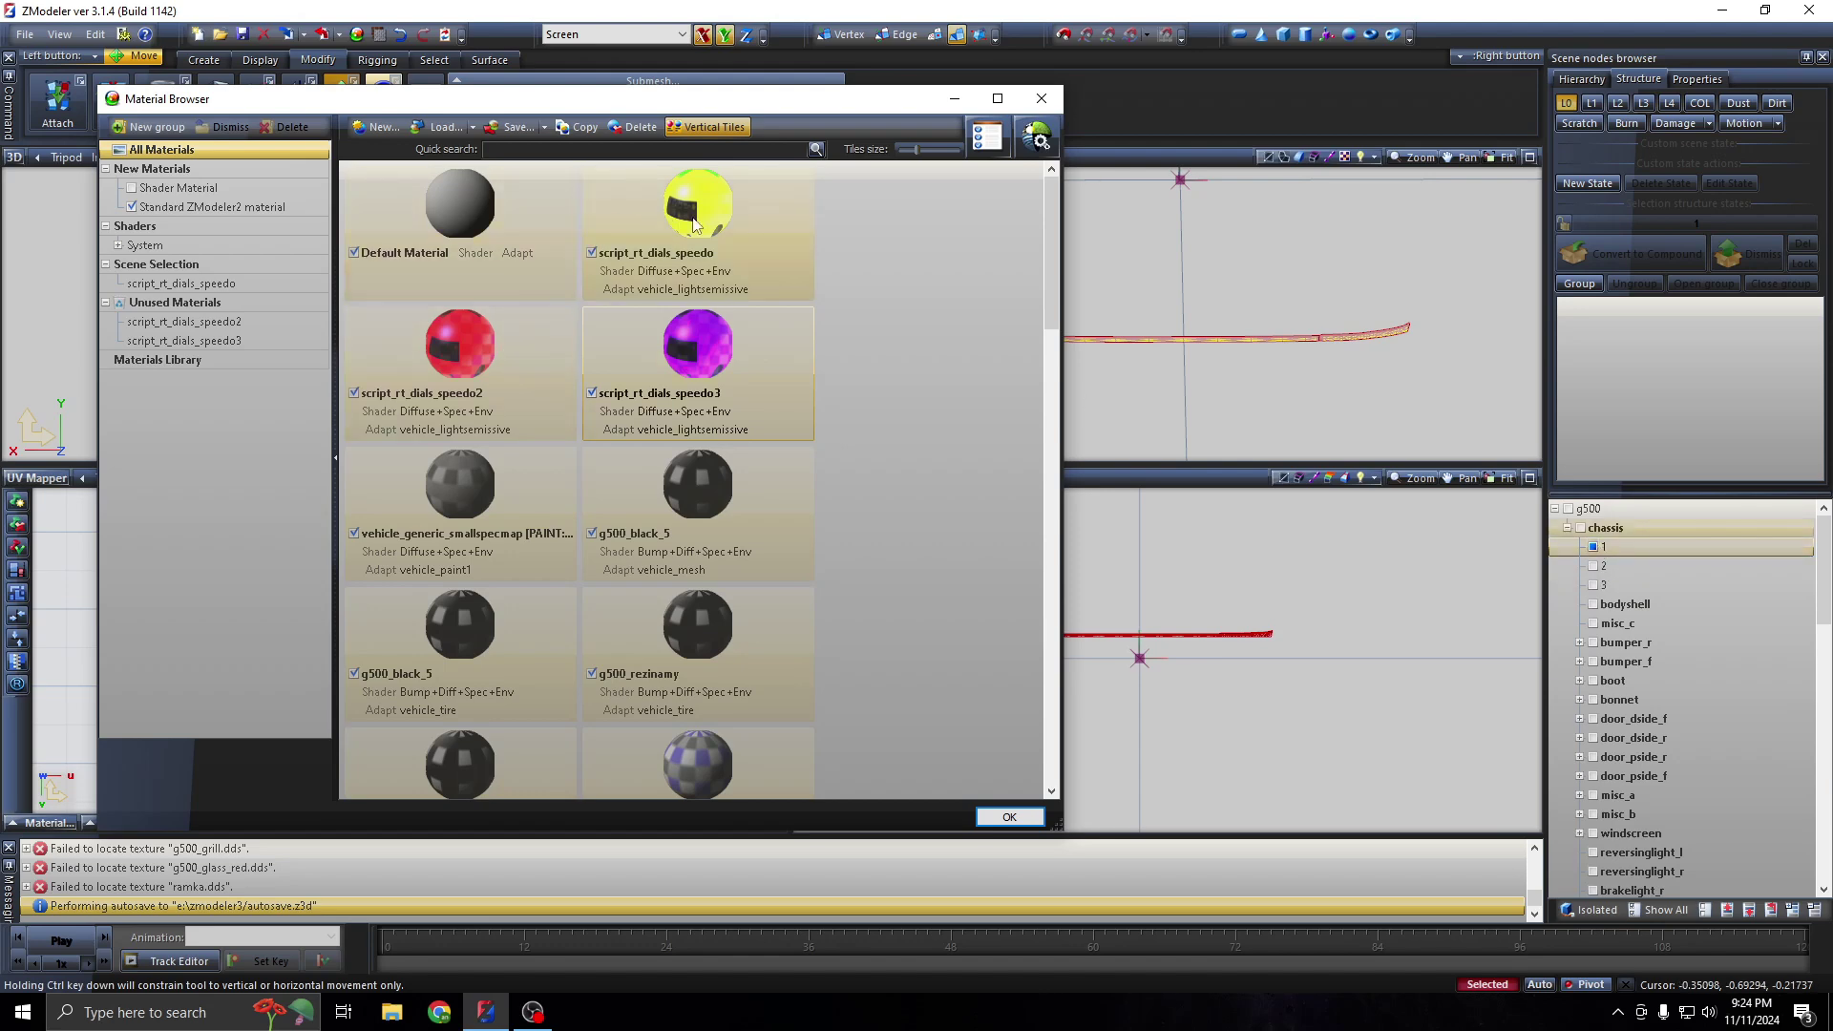
{"action": "left_click_drag", "start_coordinate": [687, 257], "coordinate": [235, 259]}
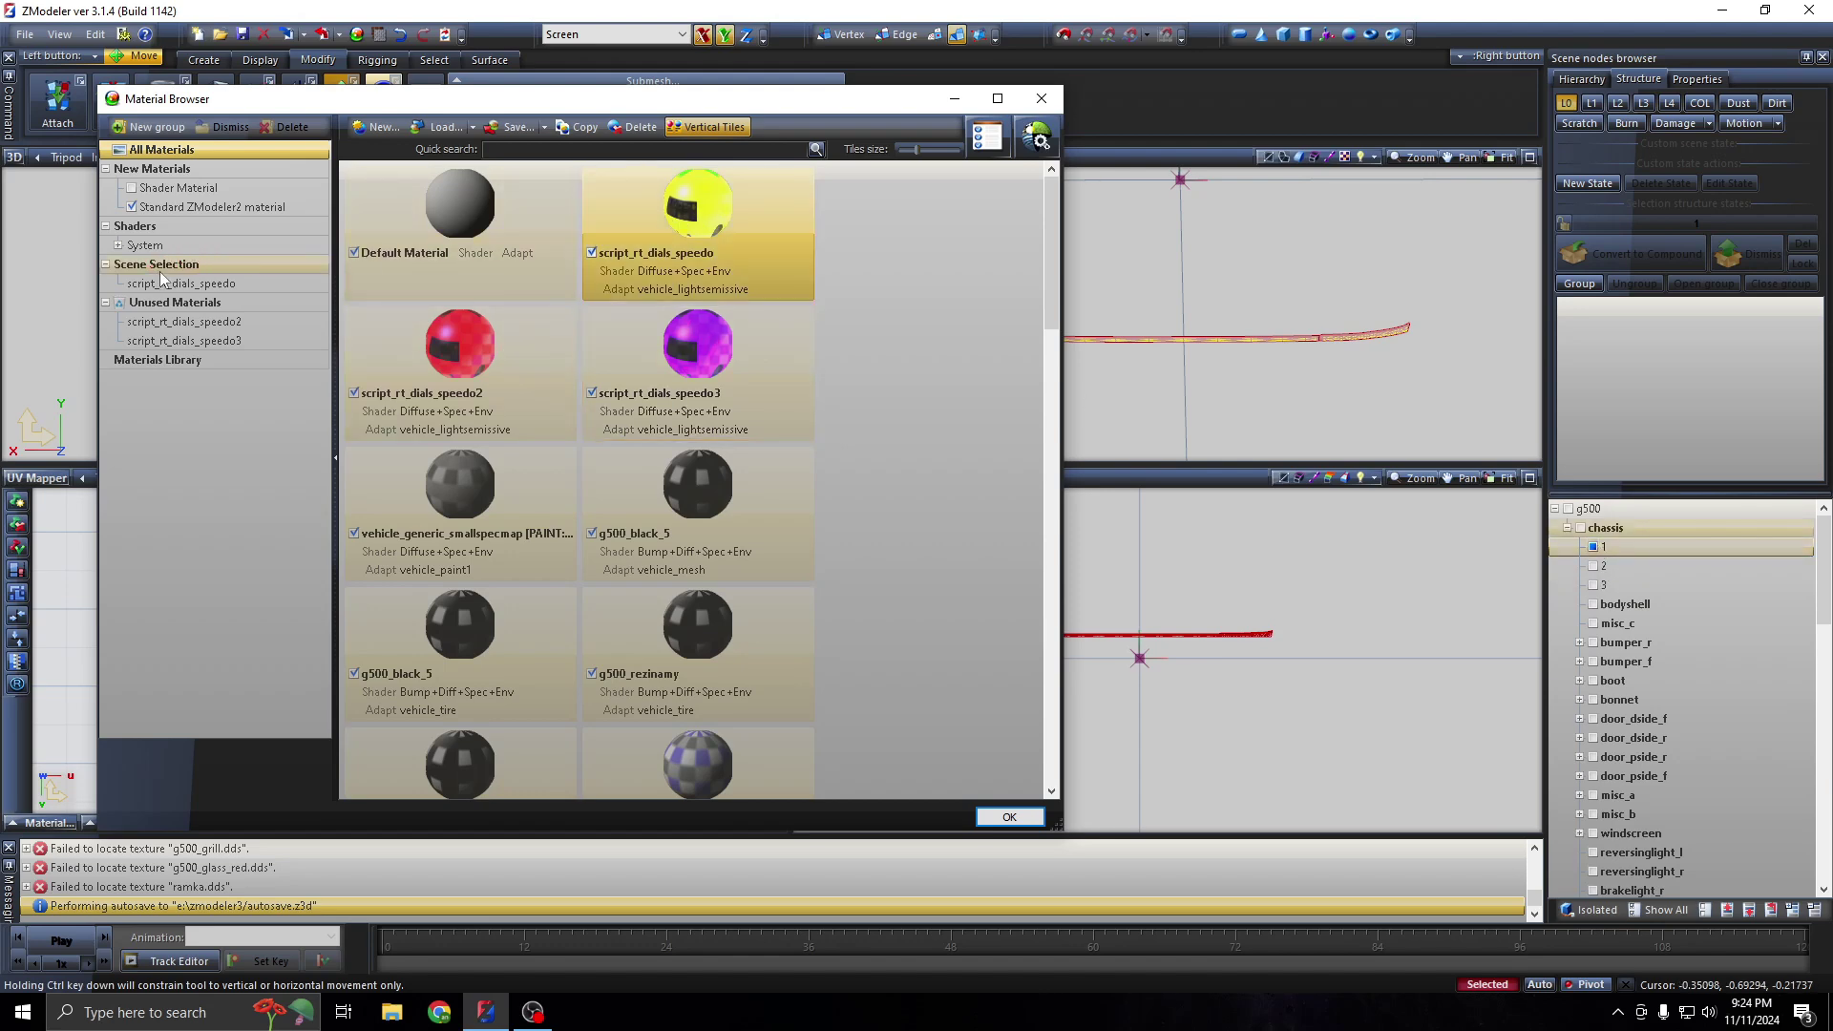
{"action": "left_click_drag", "start_coordinate": [647, 225], "coordinate": [405, 245]}
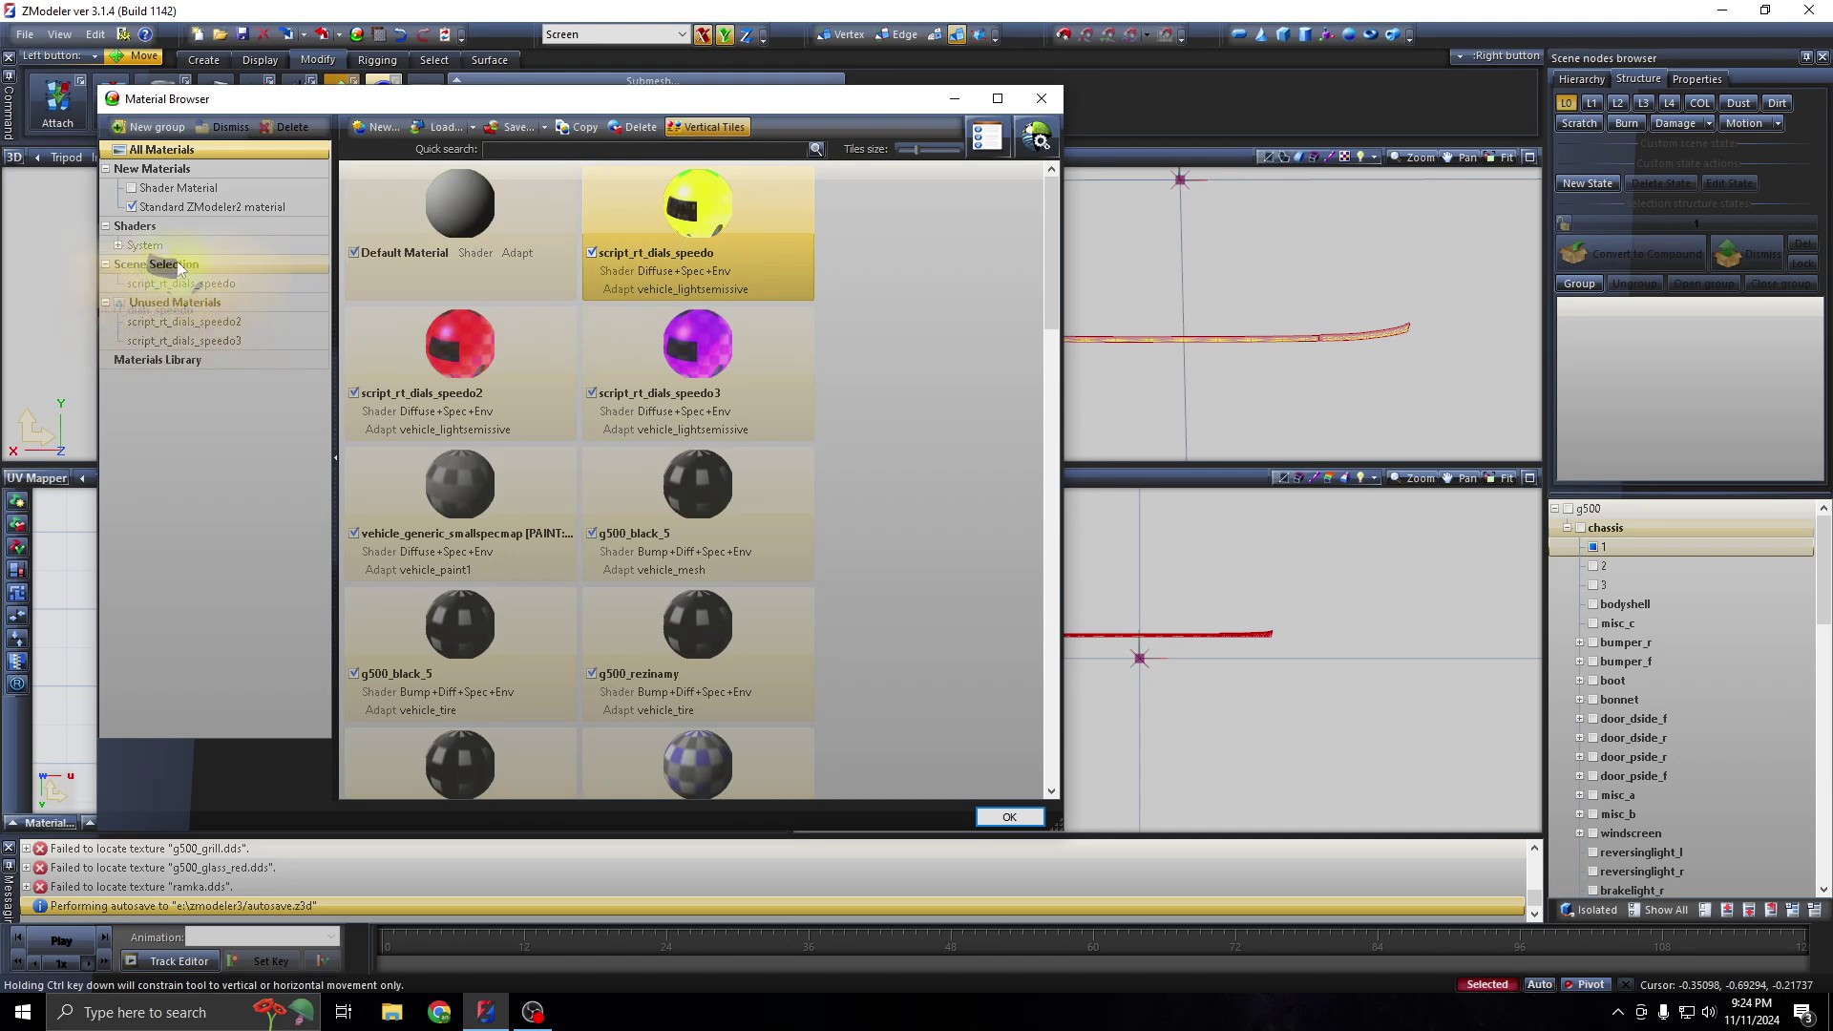
{"action": "left_click_drag", "start_coordinate": [707, 217], "coordinate": [210, 264]}
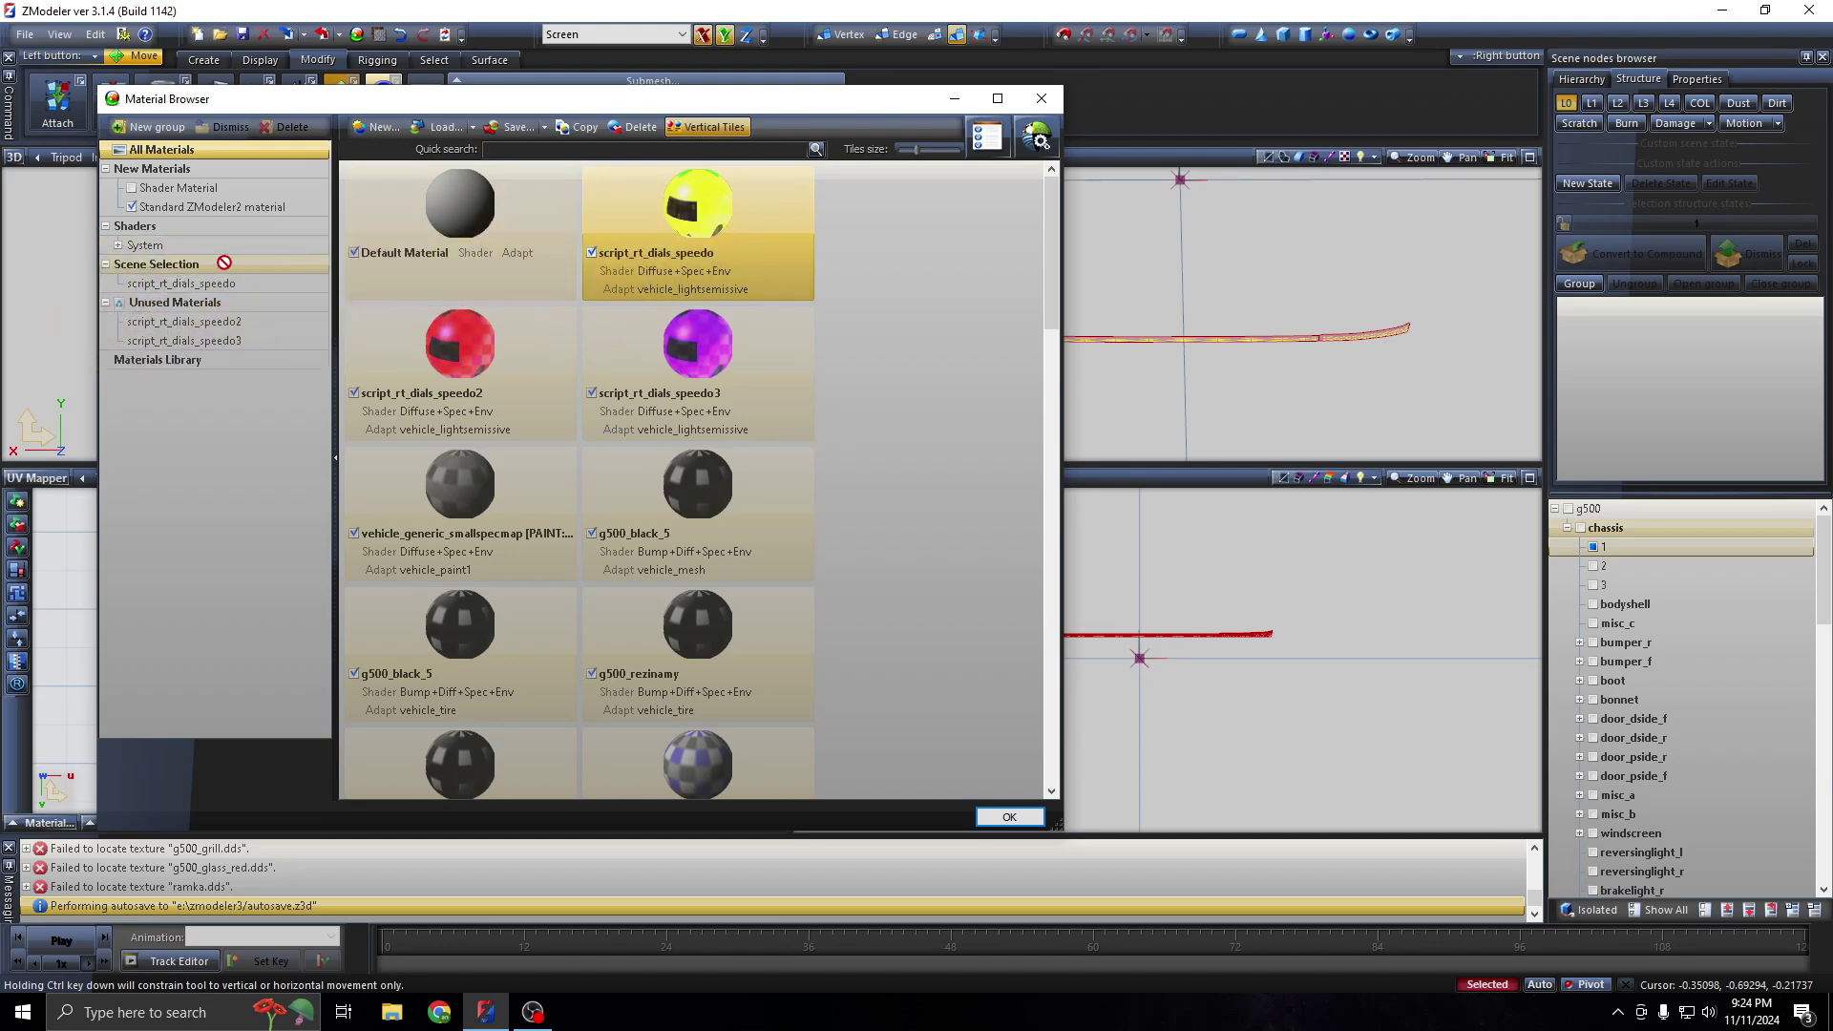
{"action": "left_click_drag", "start_coordinate": [712, 203], "coordinate": [143, 277]}
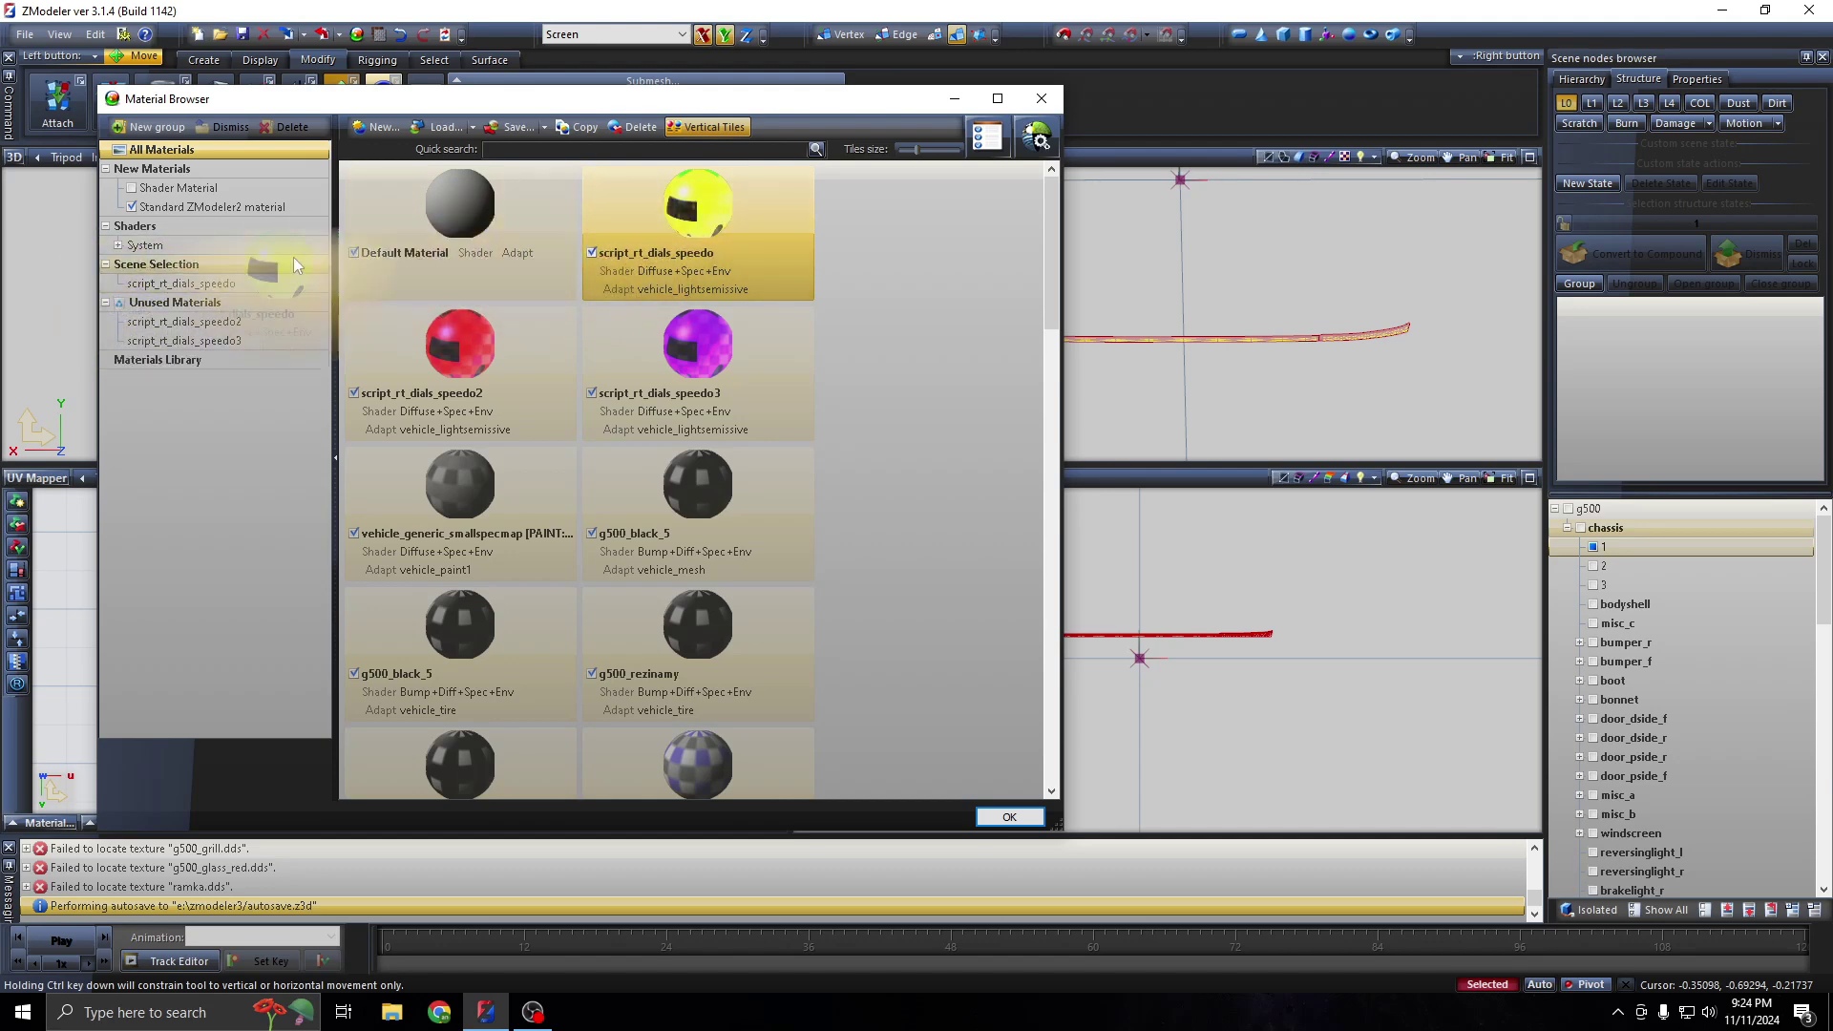
Give part 2 script_rt_dials_speedo2 and part 3 script_rt_dials_speedo3, then close the Material Browser
{"action": "key", "text": "Down"}
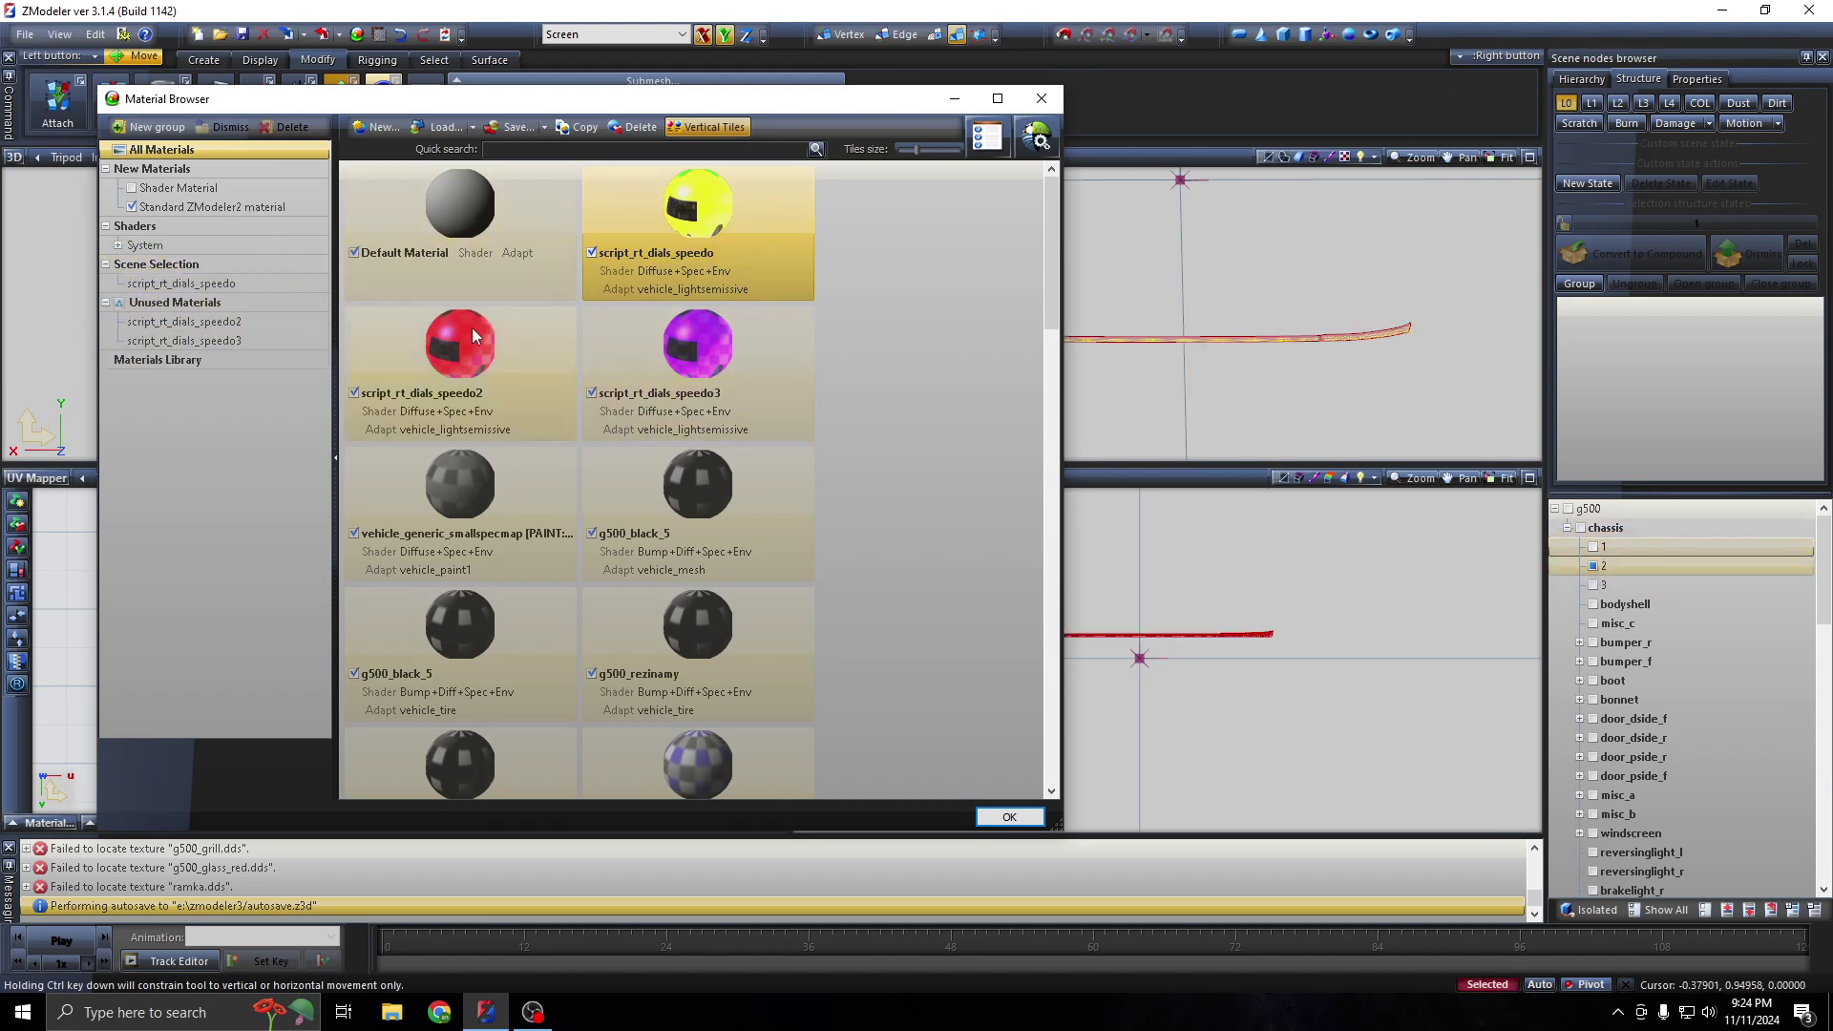
{"action": "left_click_drag", "start_coordinate": [347, 356], "coordinate": [172, 267]}
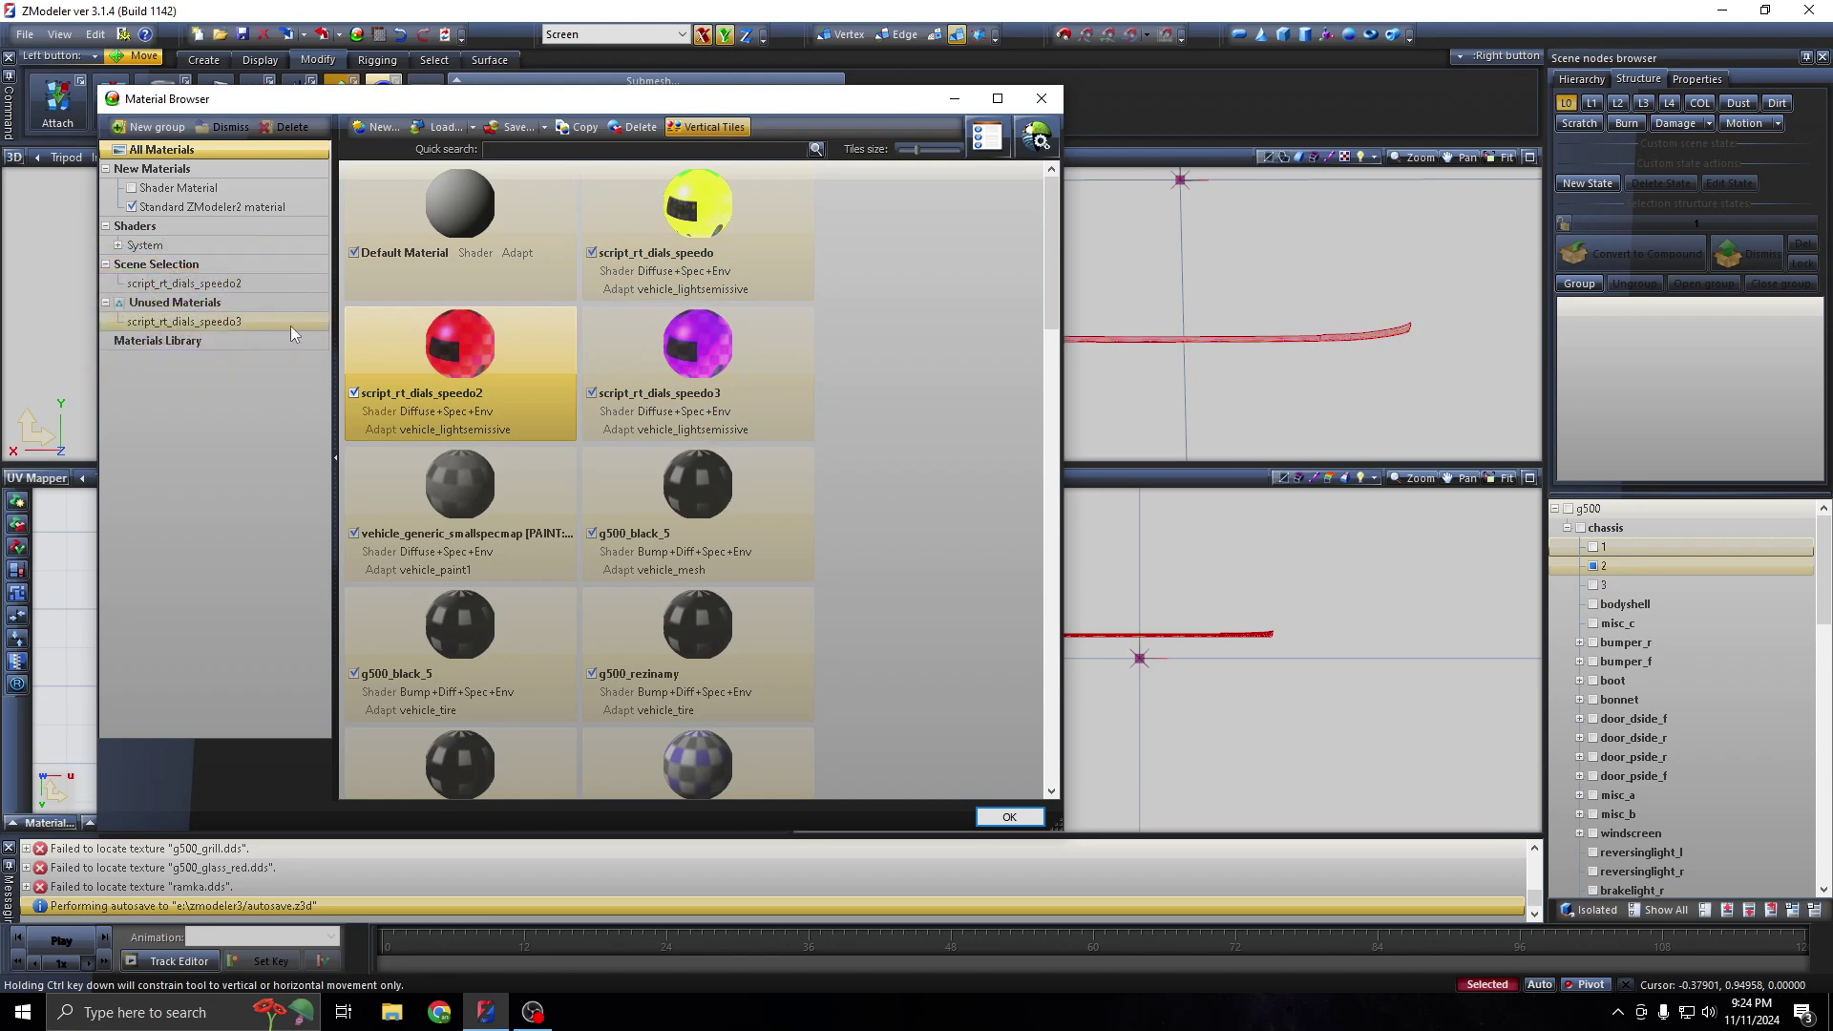
{"action": "left_click_drag", "start_coordinate": [411, 349], "coordinate": [163, 277]}
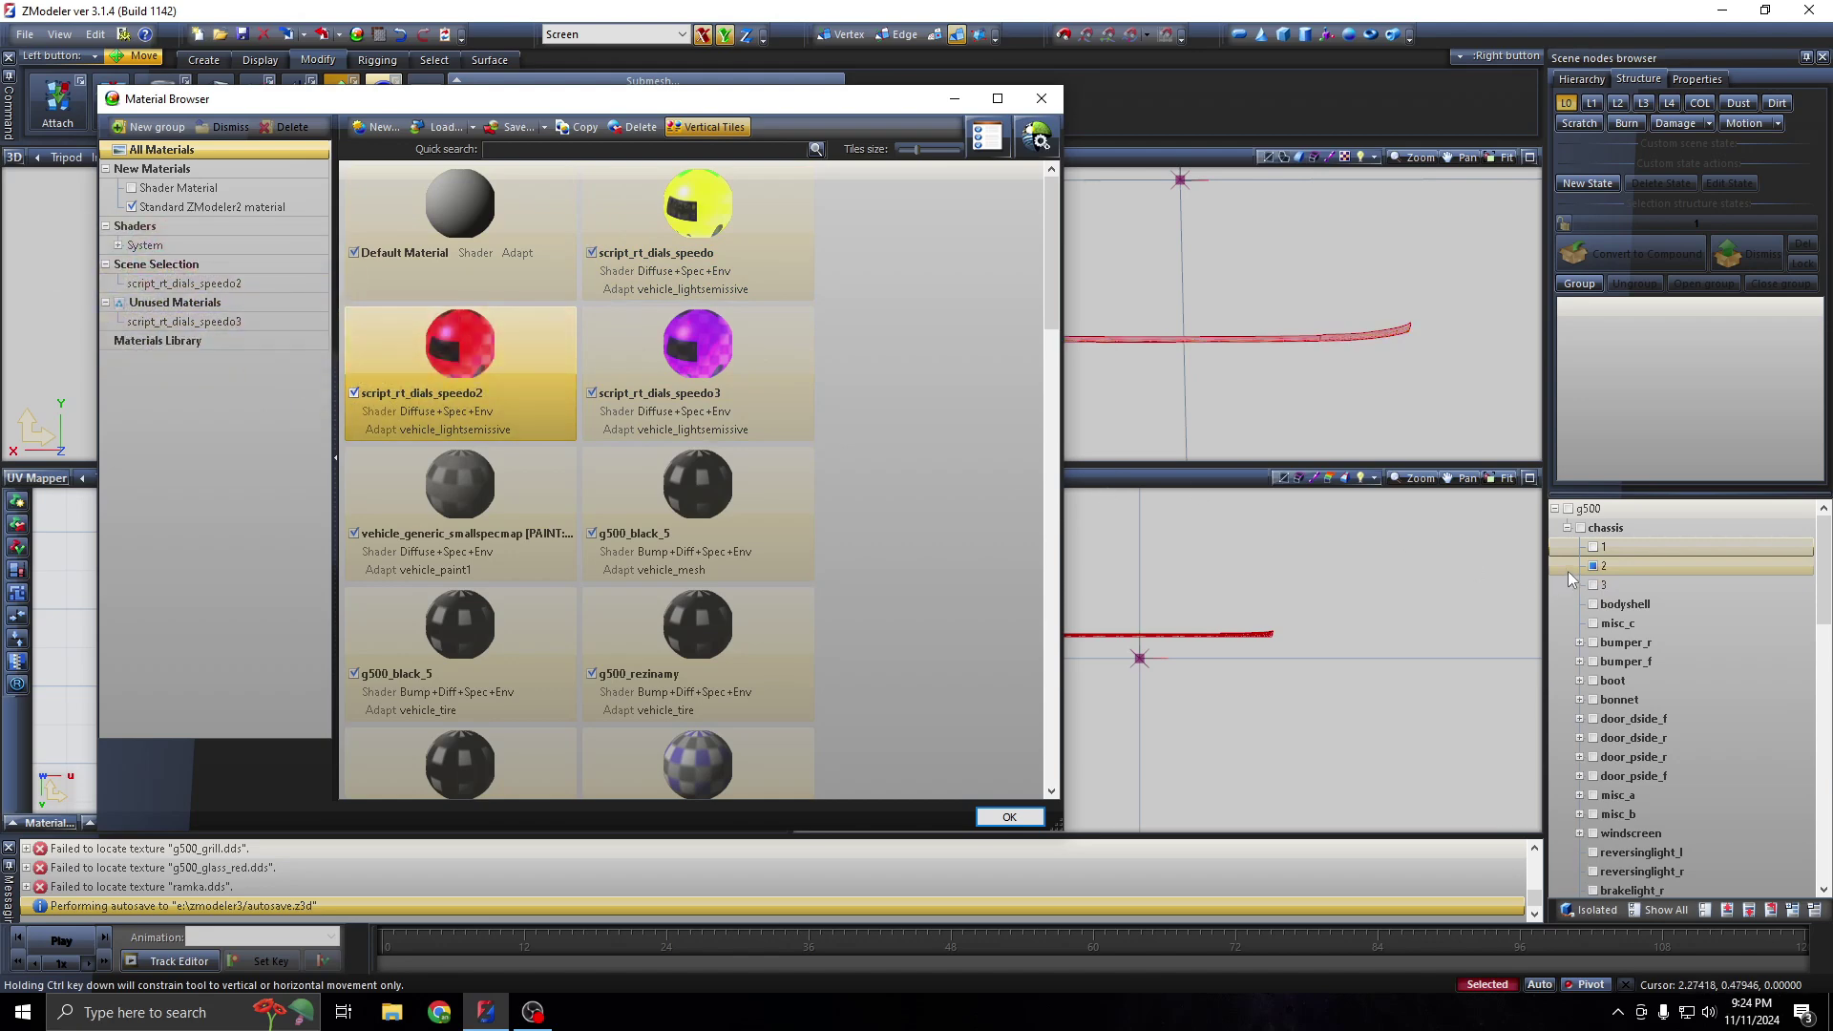
{"action": "left_click", "coordinate": [1596, 584]}
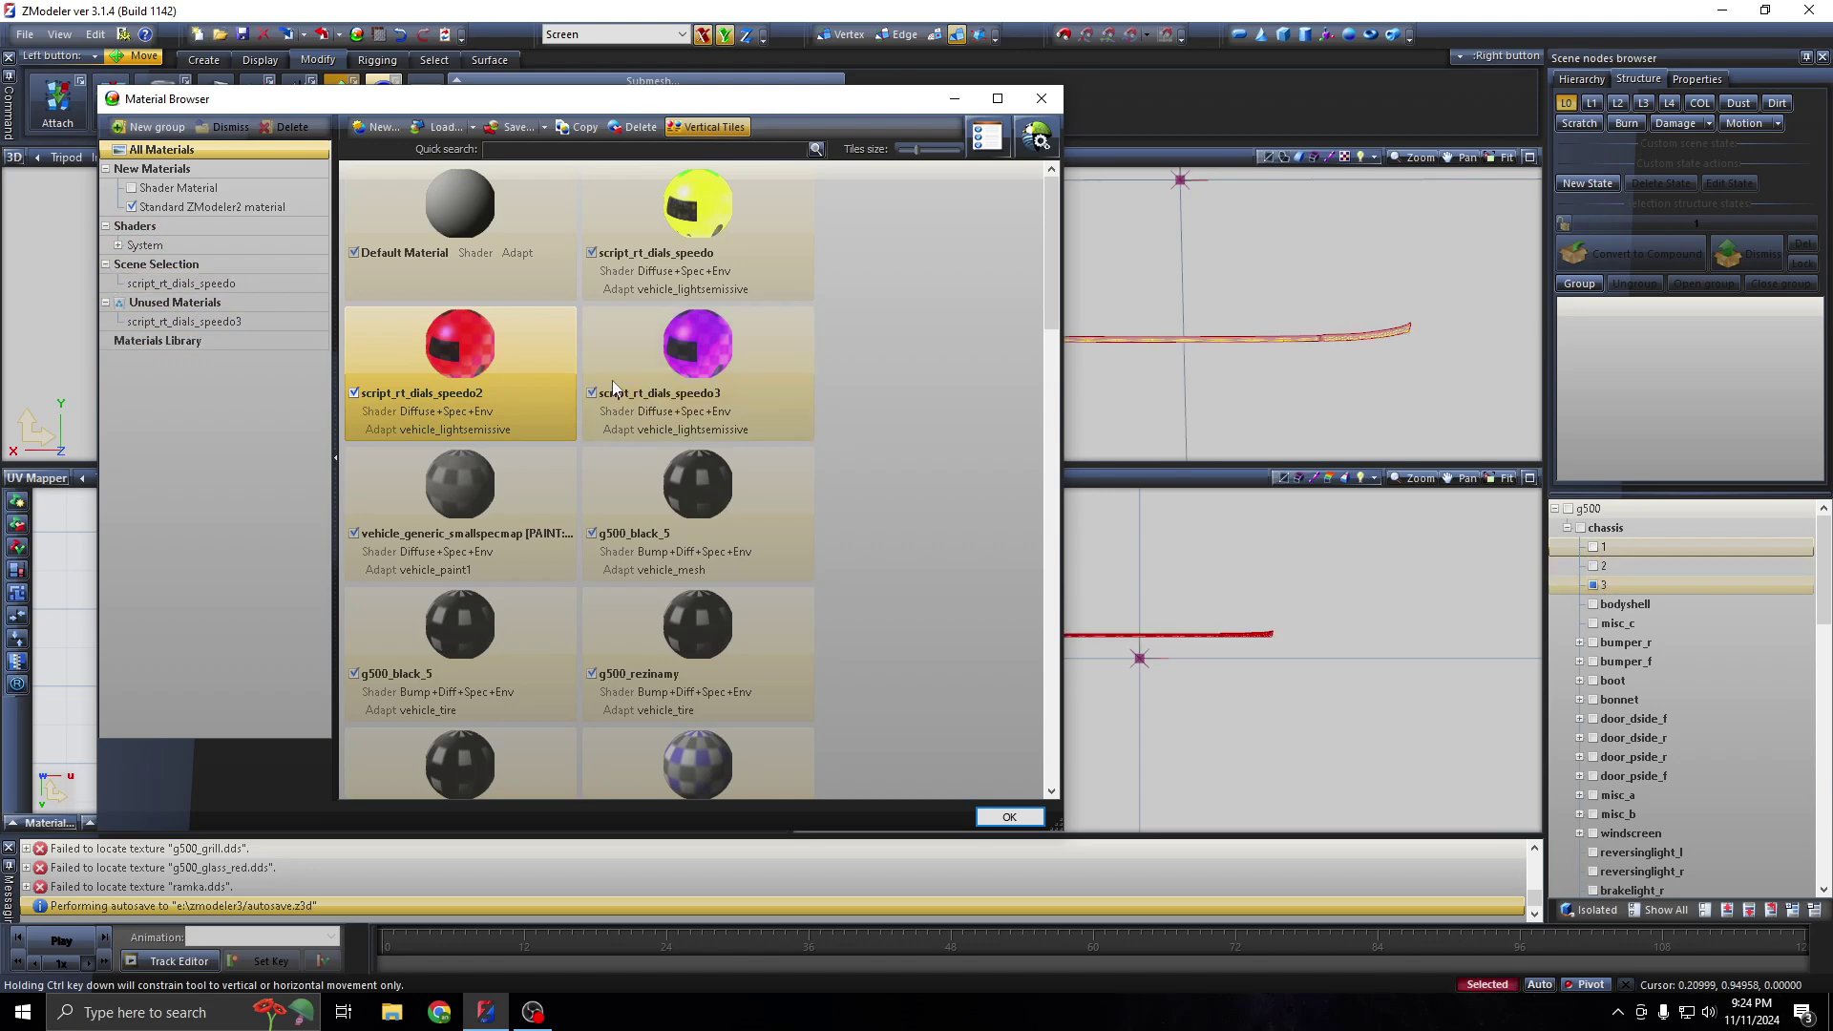
{"action": "left_click_drag", "start_coordinate": [711, 361], "coordinate": [134, 266]}
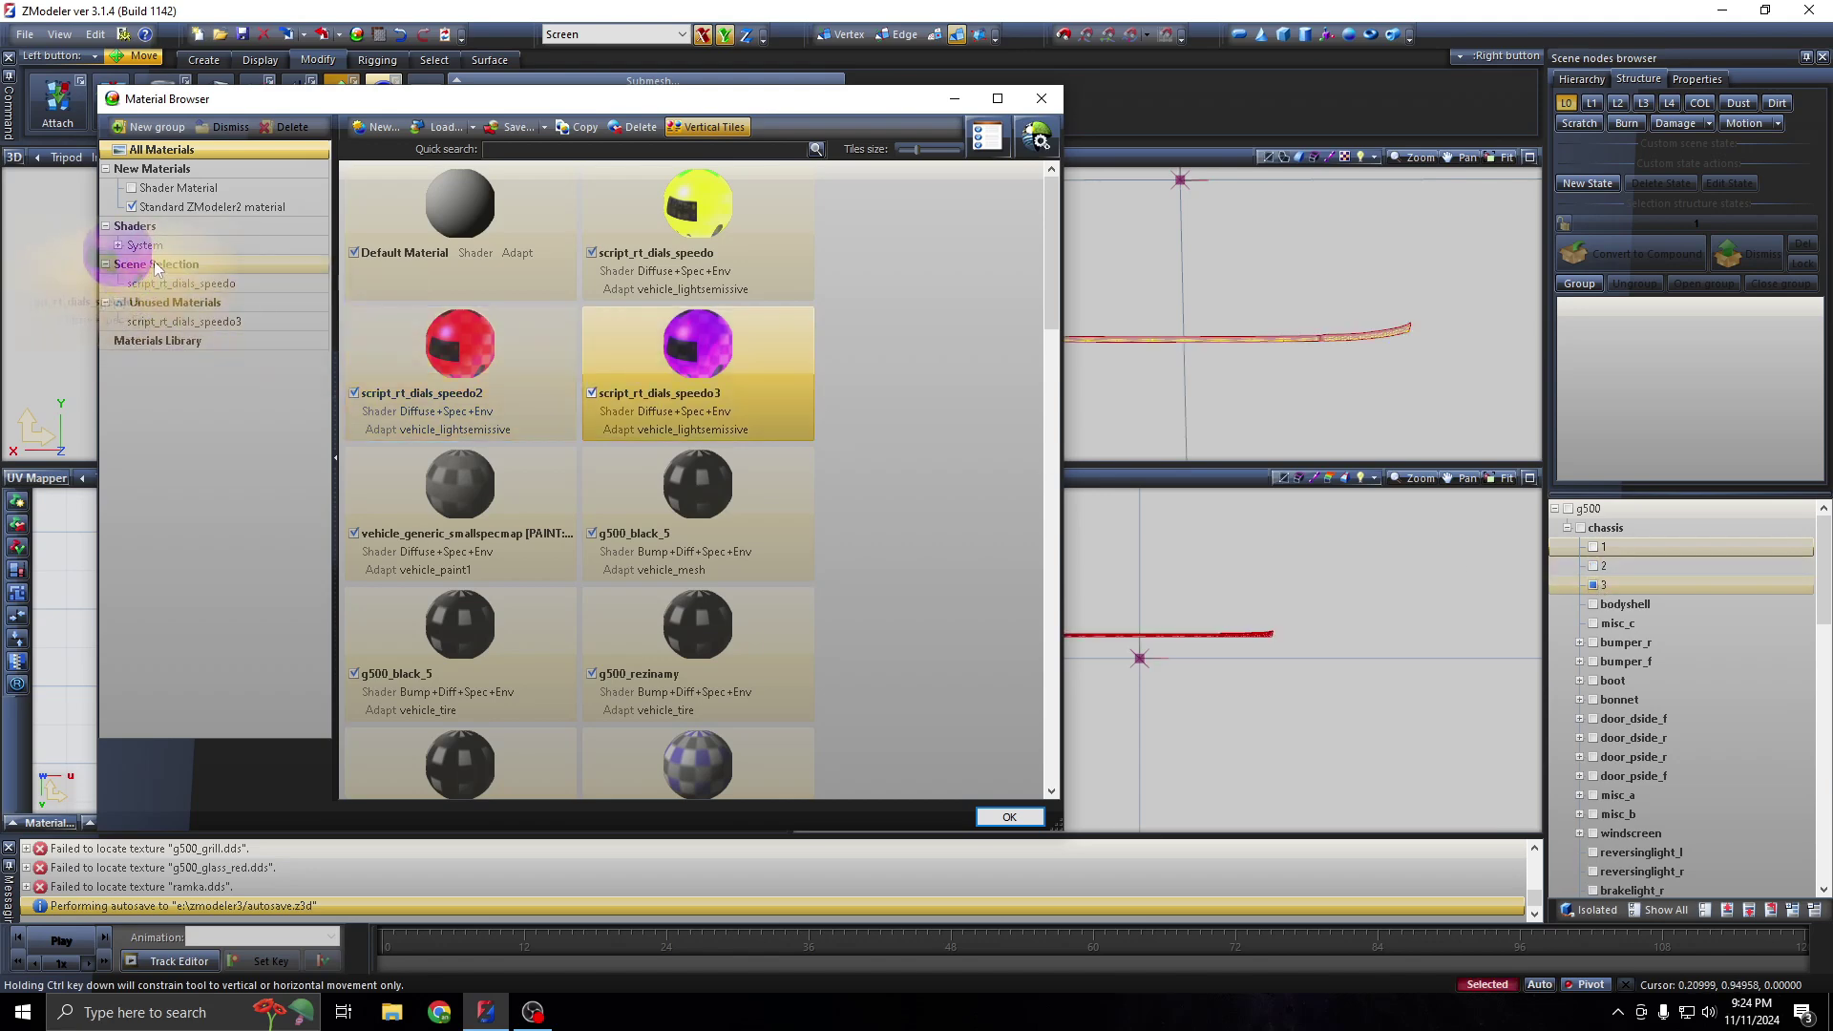
{"action": "left_click_drag", "start_coordinate": [718, 351], "coordinate": [225, 268]}
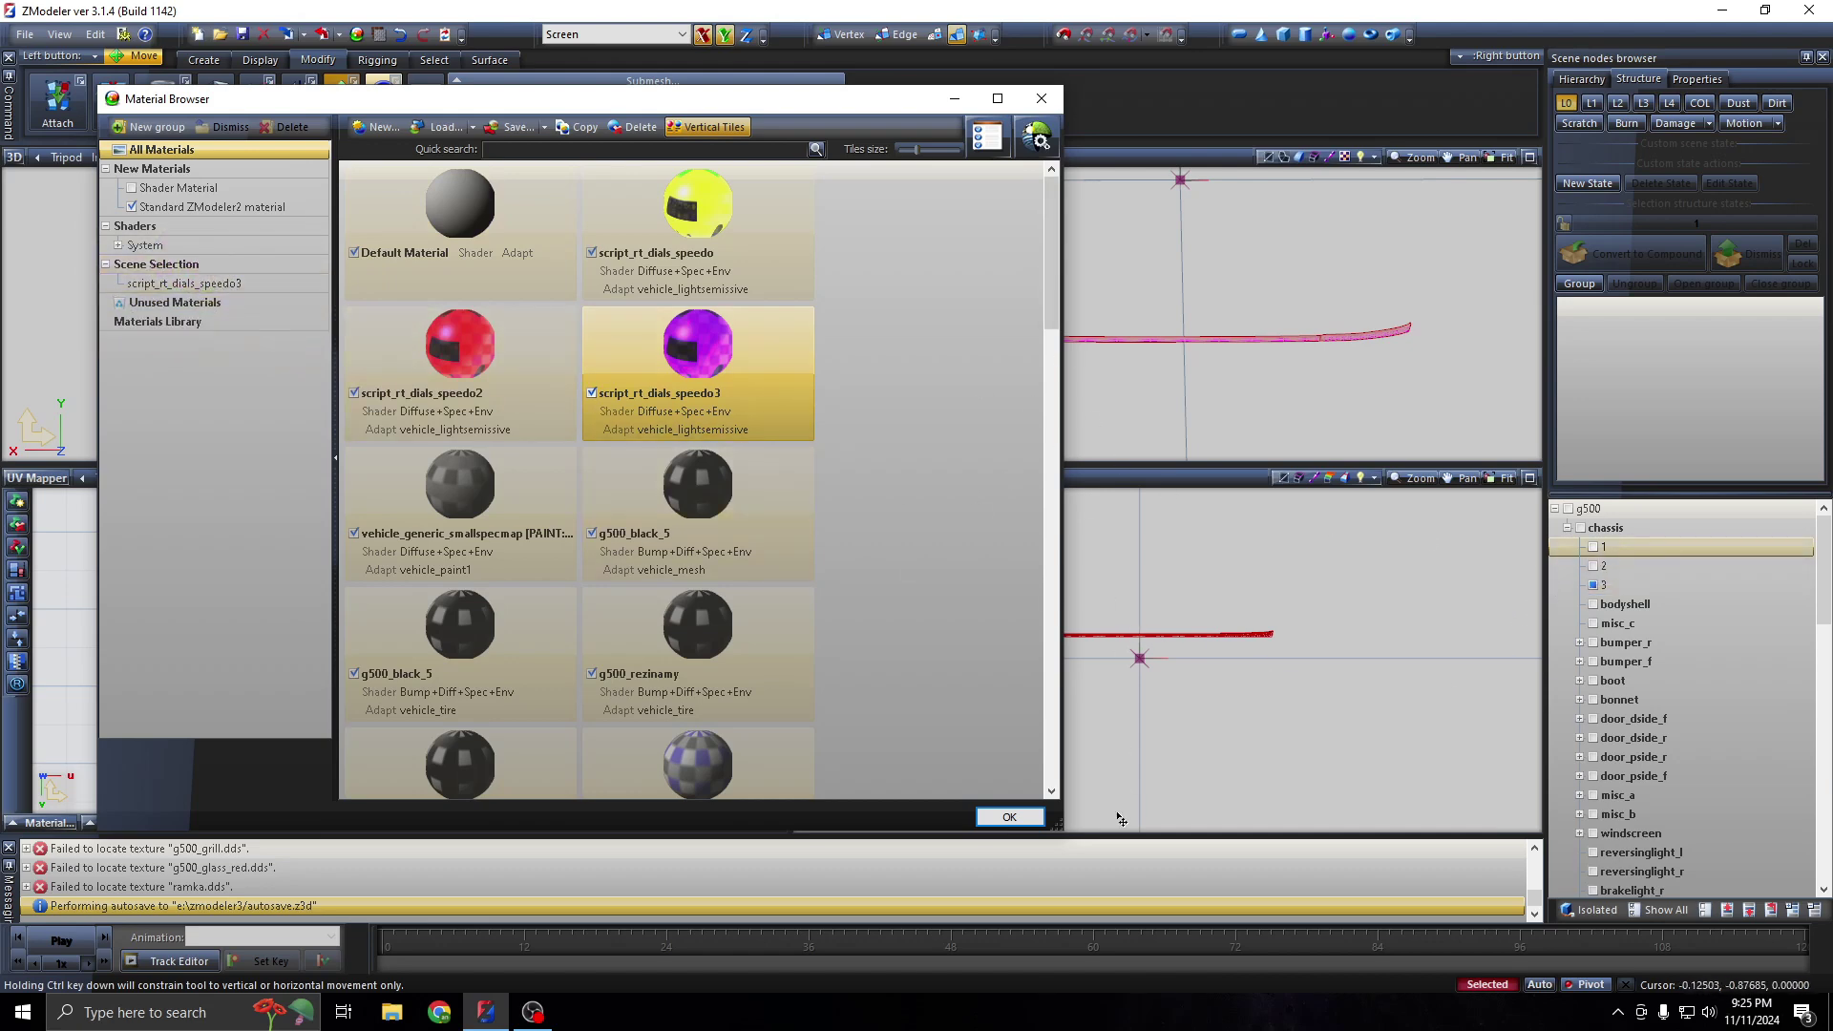
{"action": "left_click", "coordinate": [1037, 814]}
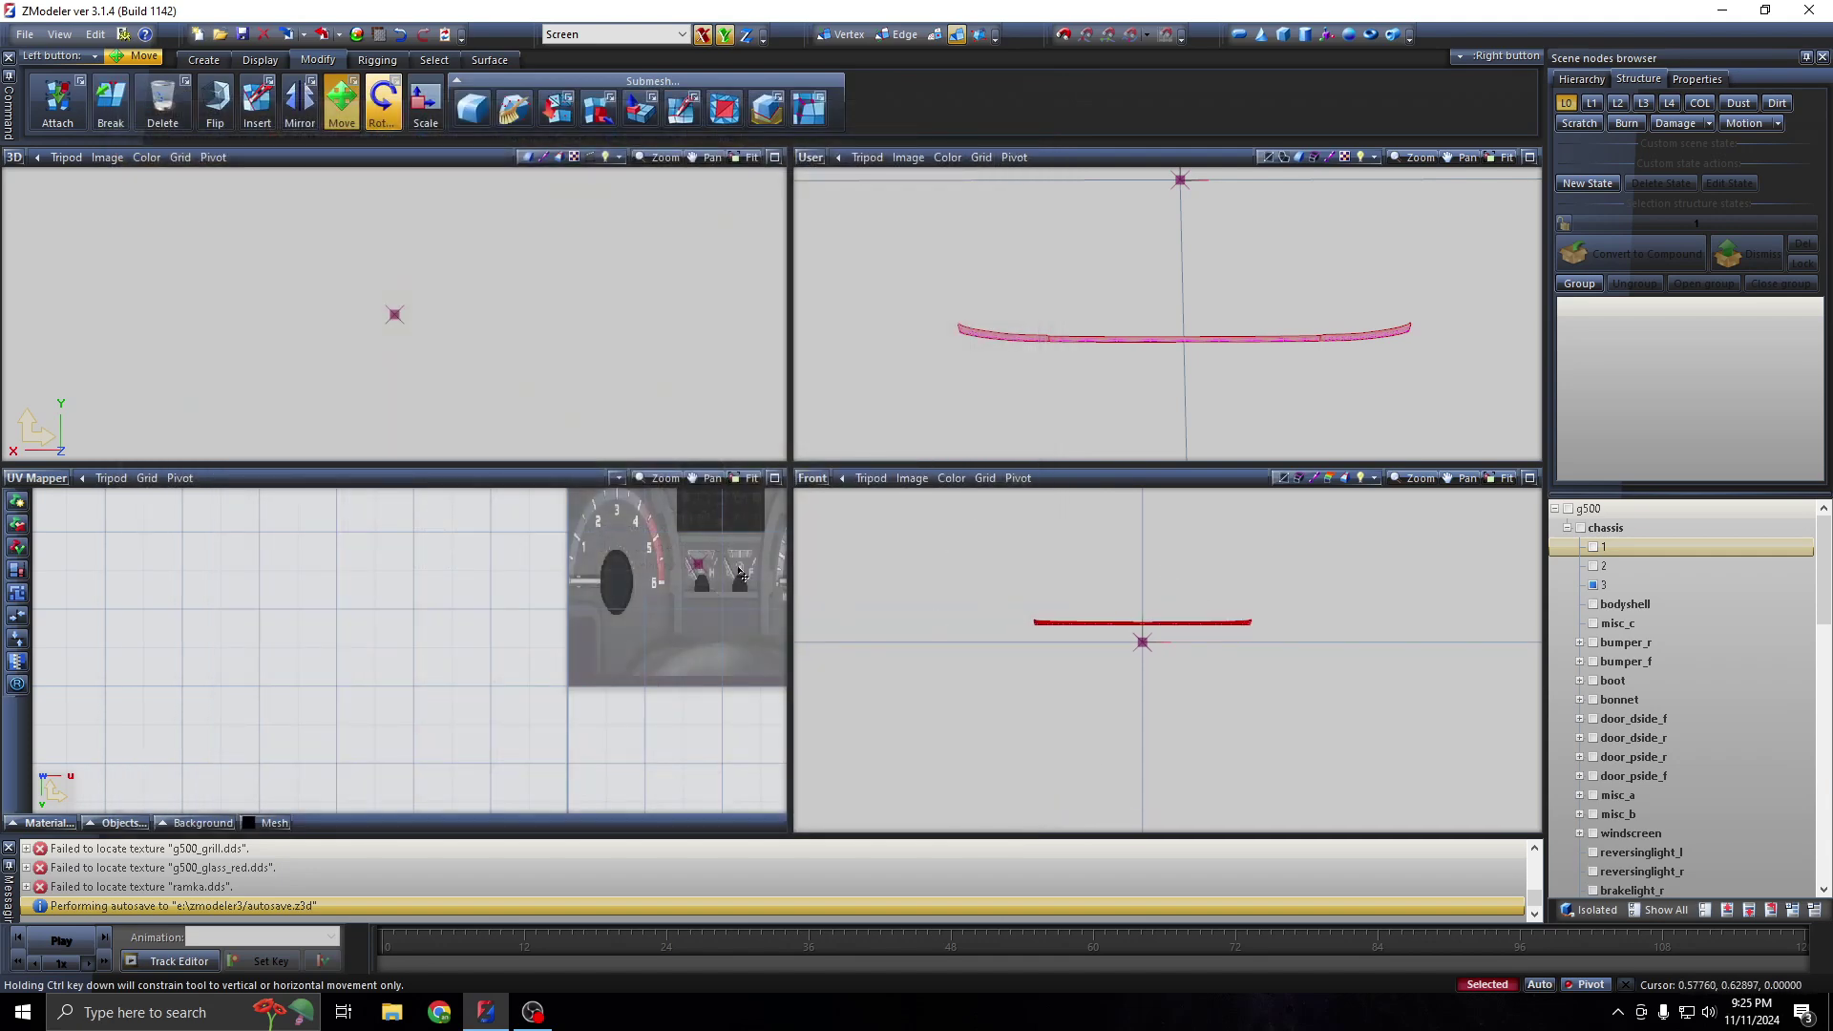
Select the whole g500 model and confirm its root name as g500amg
{"action": "left_click", "coordinate": [335, 125]}
{"action": "scroll", "coordinate": [1165, 426], "scroll_direction": "down", "scroll_amount": 1}
{"action": "scroll", "coordinate": [1050, 496], "scroll_direction": "down", "scroll_amount": 1}
{"action": "scroll", "coordinate": [589, 620], "scroll_direction": "down", "scroll_amount": 2}
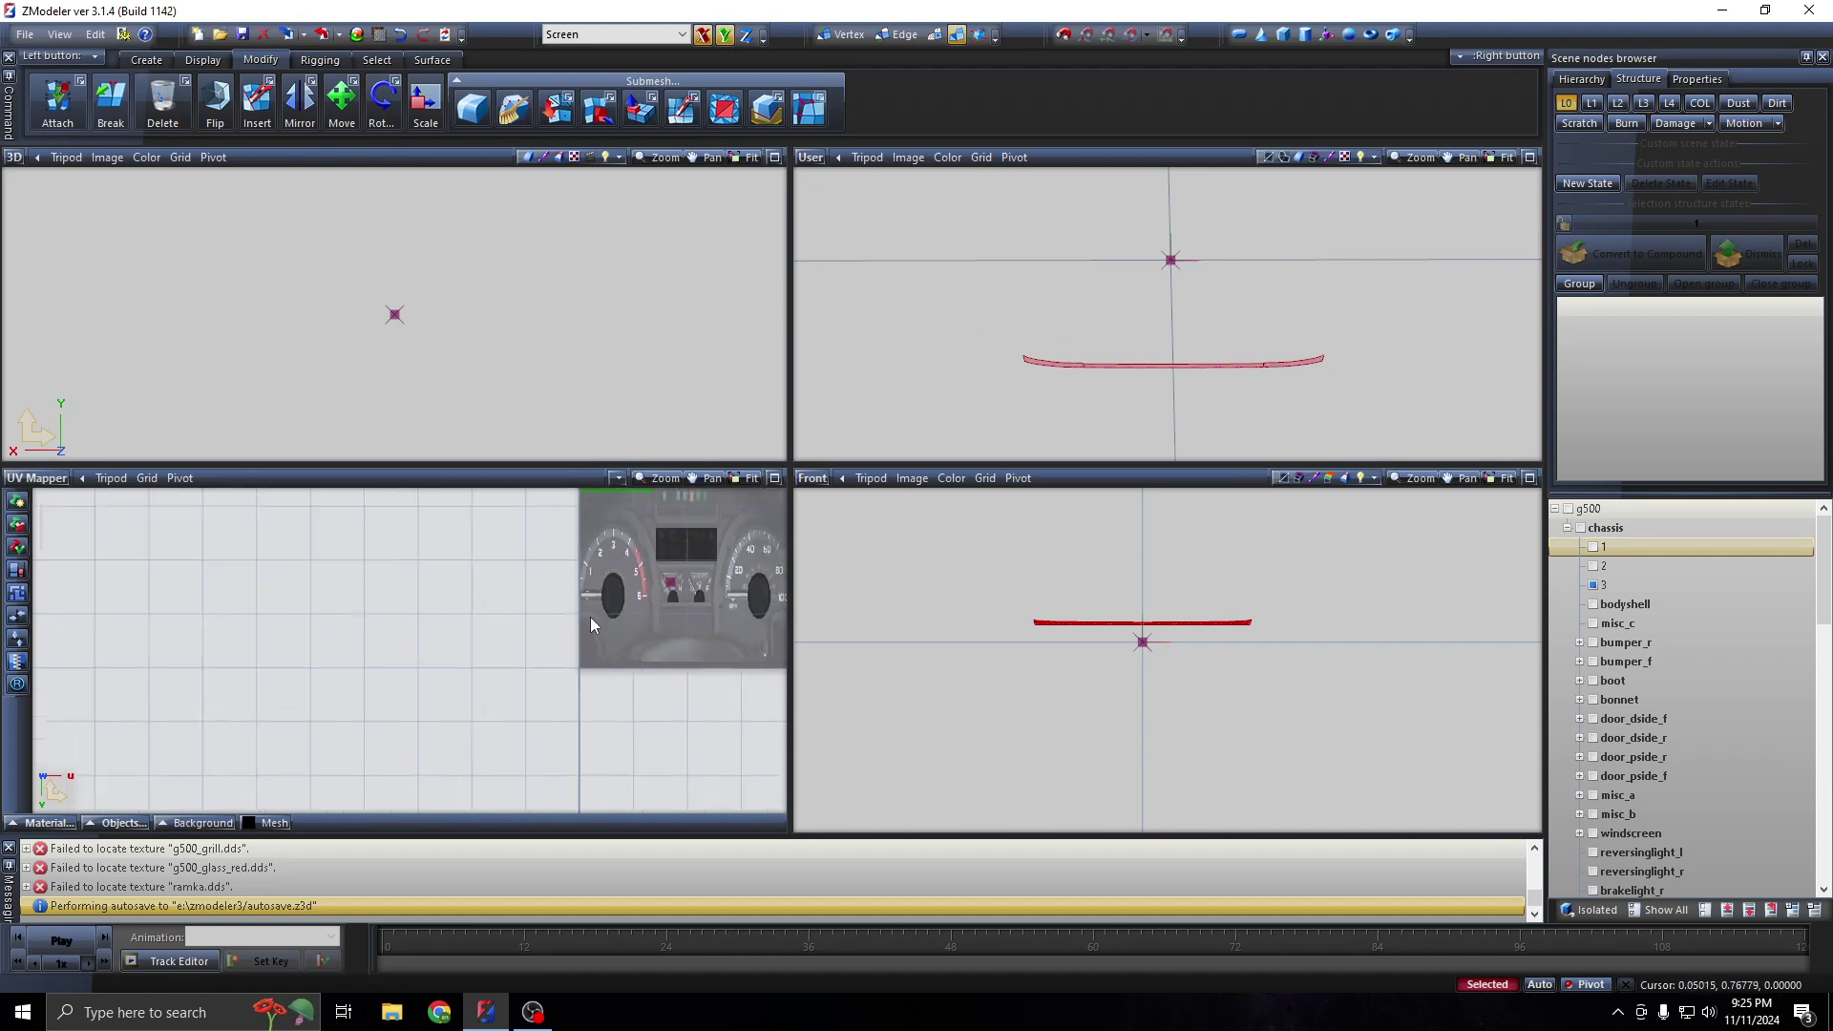
{"action": "scroll", "coordinate": [590, 622], "scroll_direction": "down", "scroll_amount": 2}
{"action": "scroll", "coordinate": [685, 634], "scroll_direction": "down", "scroll_amount": 1}
{"action": "scroll", "coordinate": [1307, 649], "scroll_direction": "down", "scroll_amount": 1}
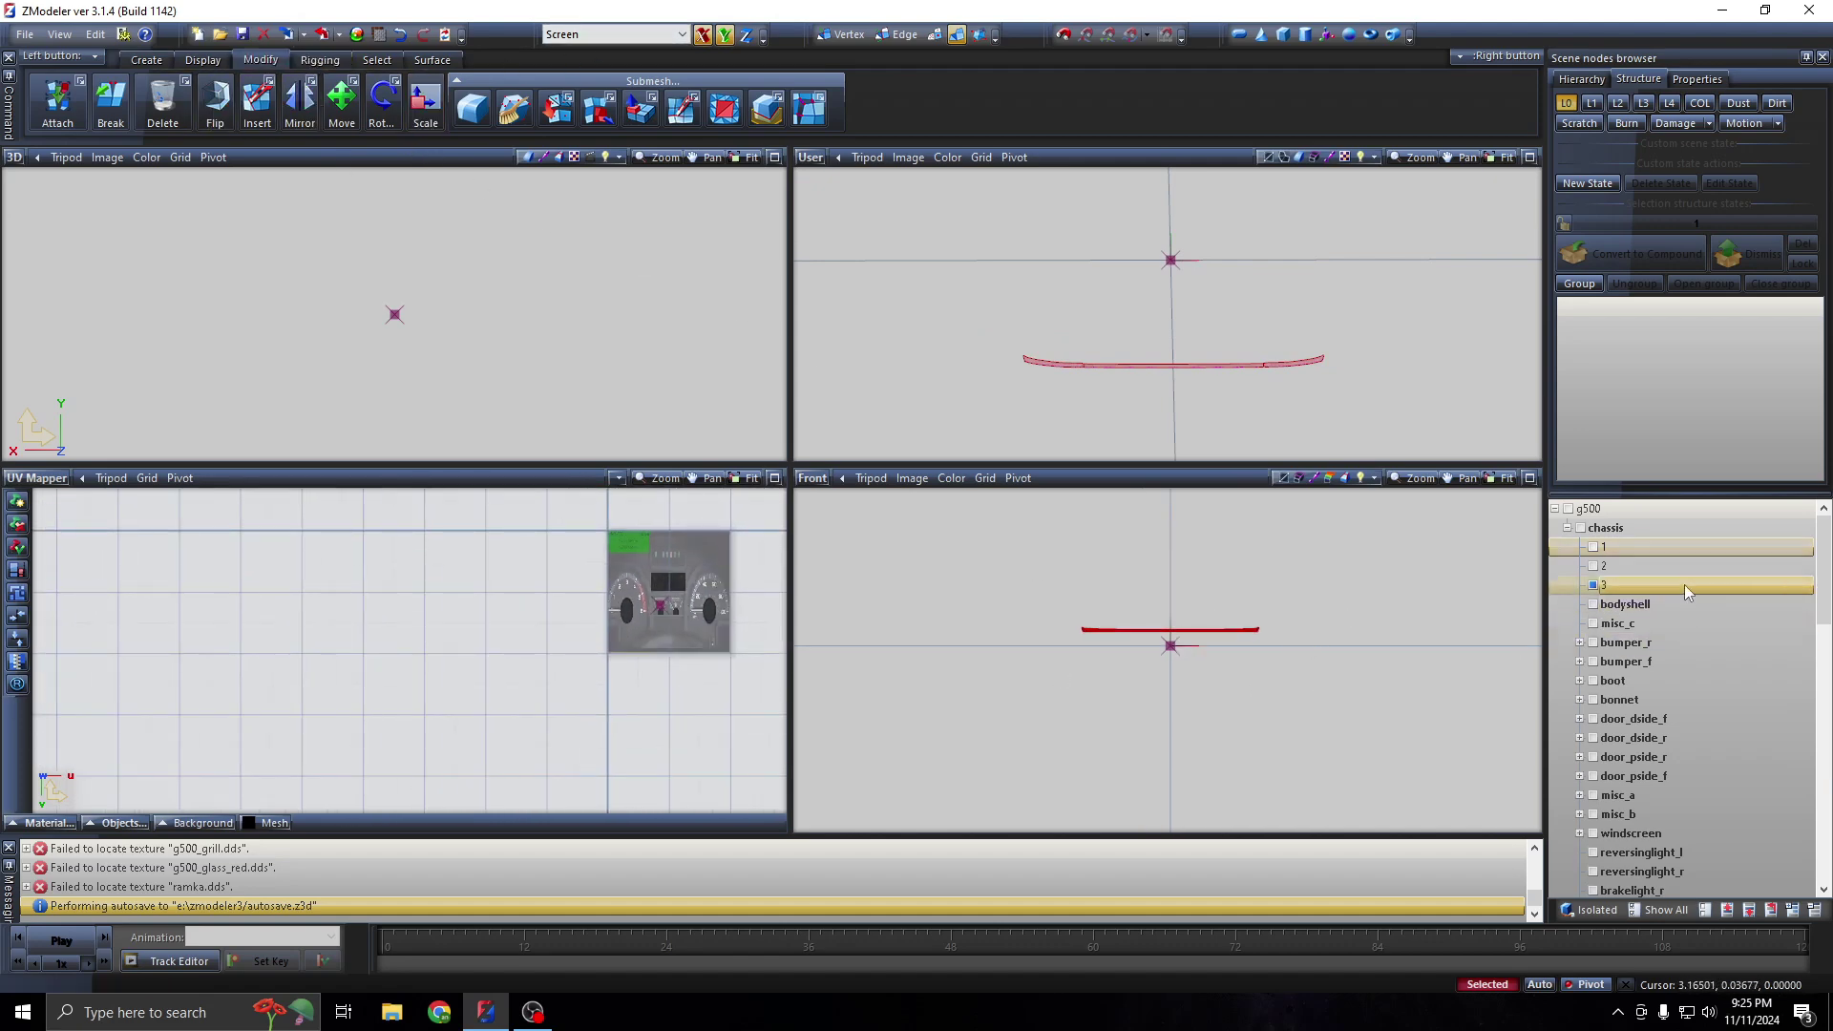
{"action": "scroll", "coordinate": [1685, 593], "scroll_direction": "down", "scroll_amount": 3}
{"action": "scroll", "coordinate": [1685, 593], "scroll_direction": "up", "scroll_amount": 3}
{"action": "left_click", "coordinate": [1639, 514]}
{"action": "type", "text": "amg"}
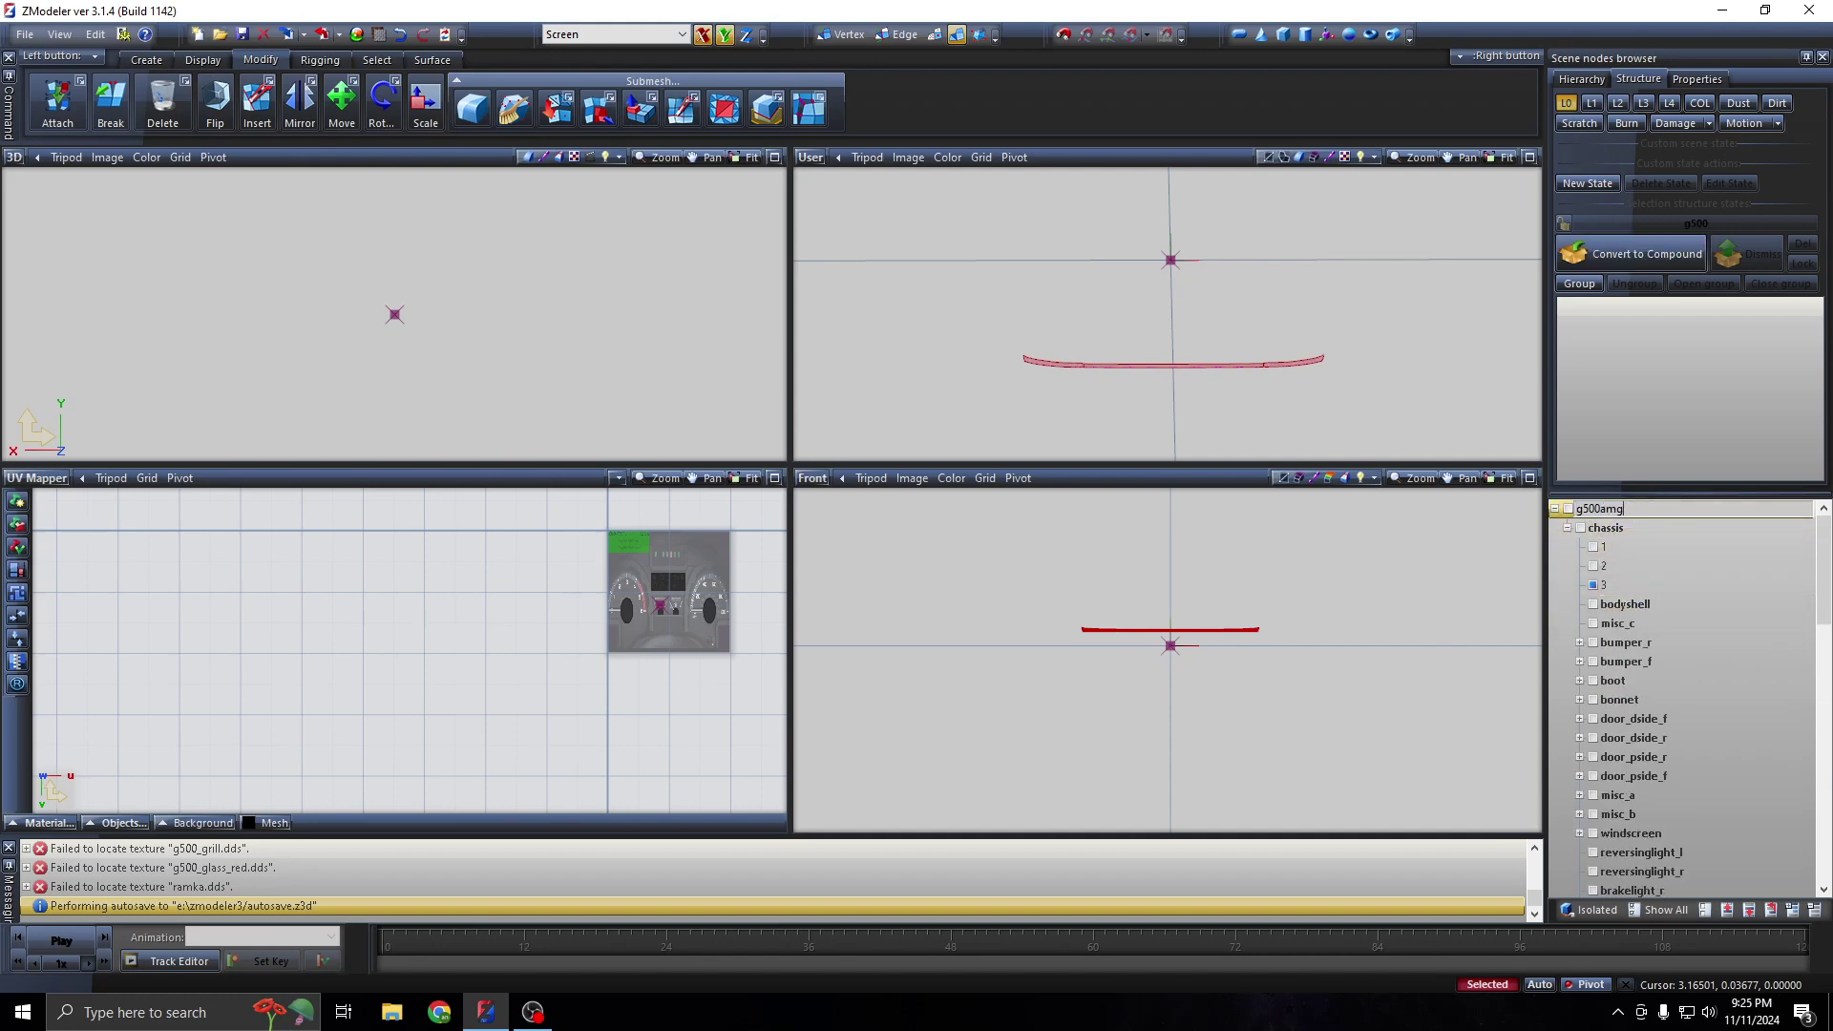
{"action": "key", "text": "Return"}
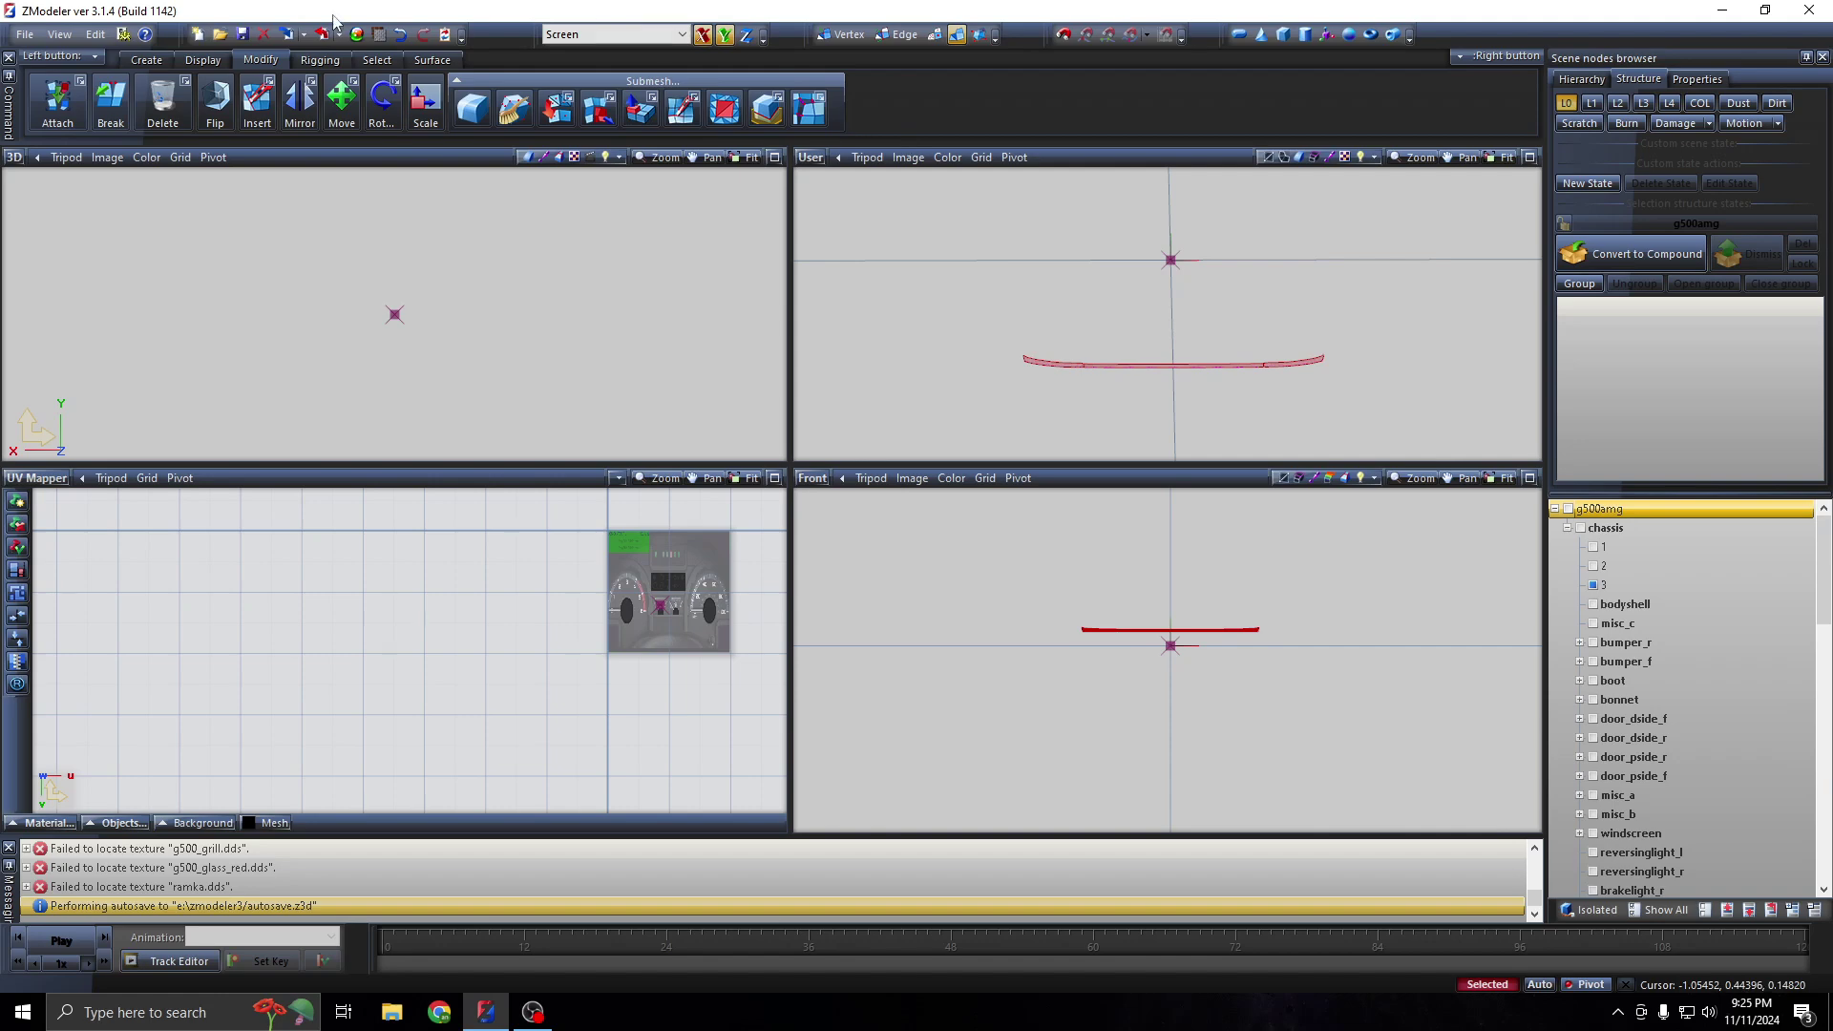
Export the model over g500amg.yft in the g63 folder, then minimize ZModeler
{"action": "left_click", "coordinate": [324, 35]}
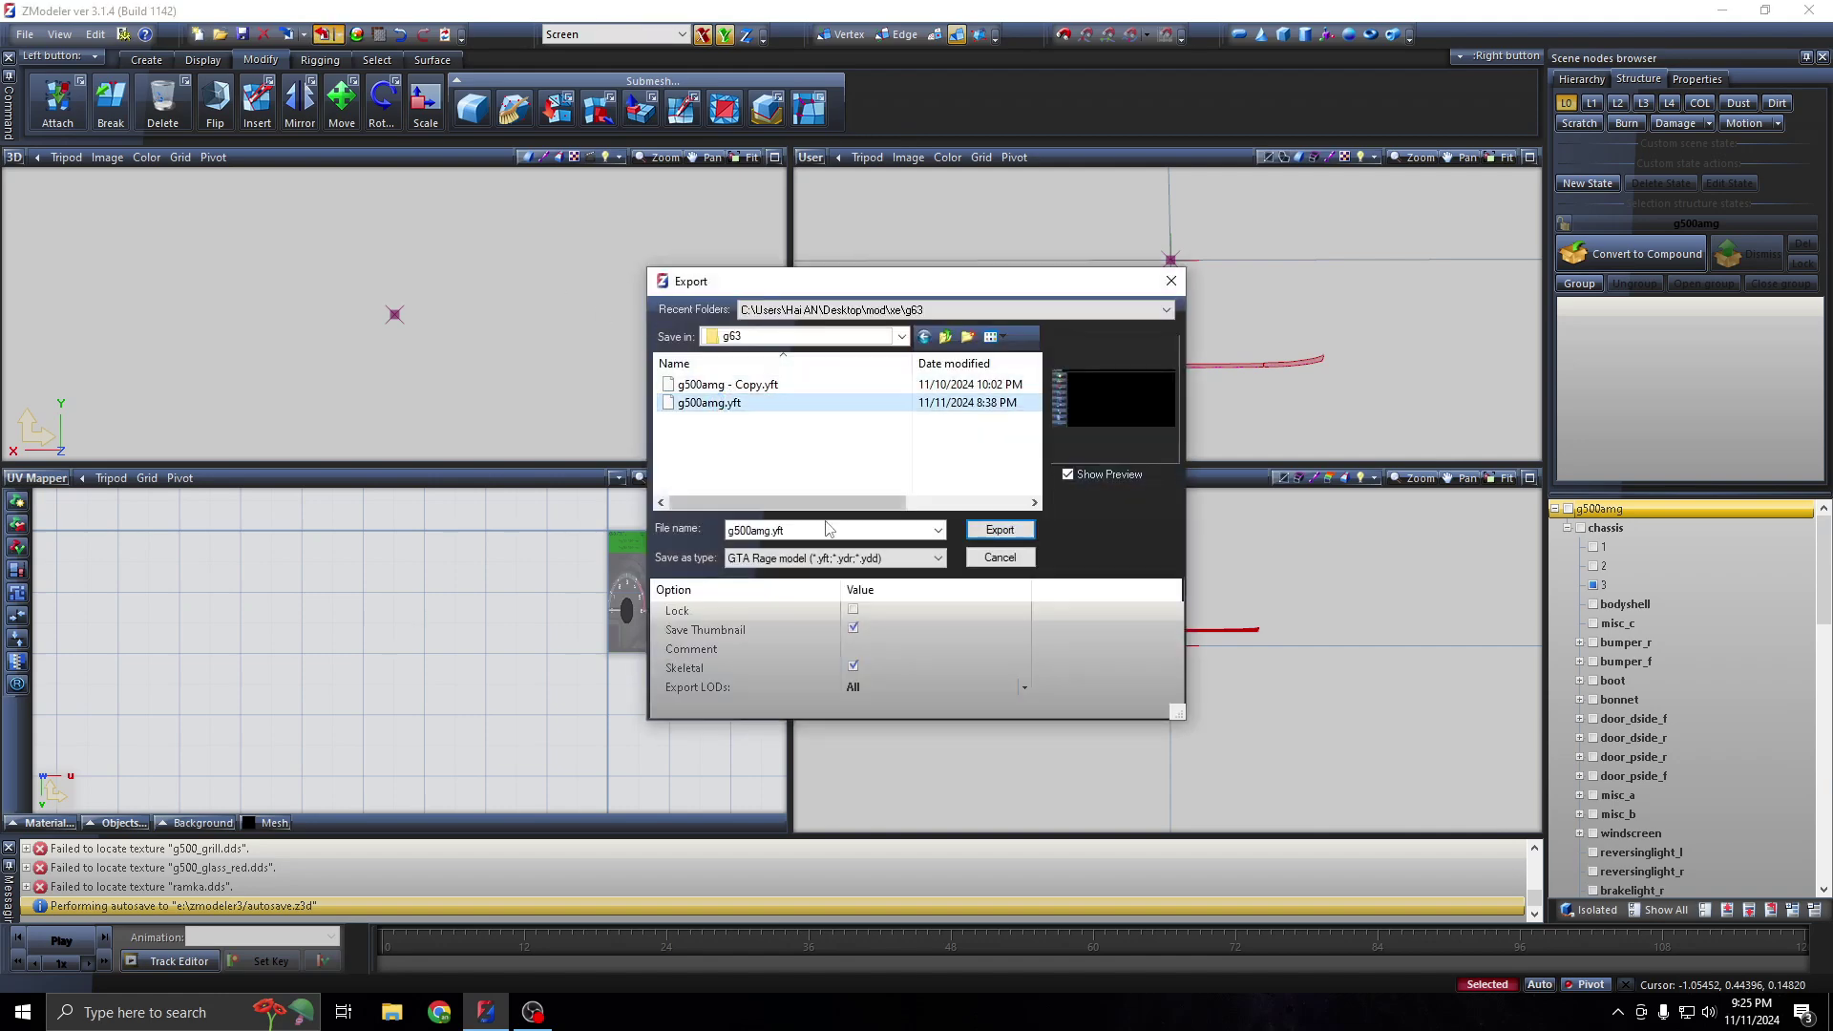
{"action": "left_click", "coordinate": [999, 529]}
{"action": "left_click", "coordinate": [969, 512]}
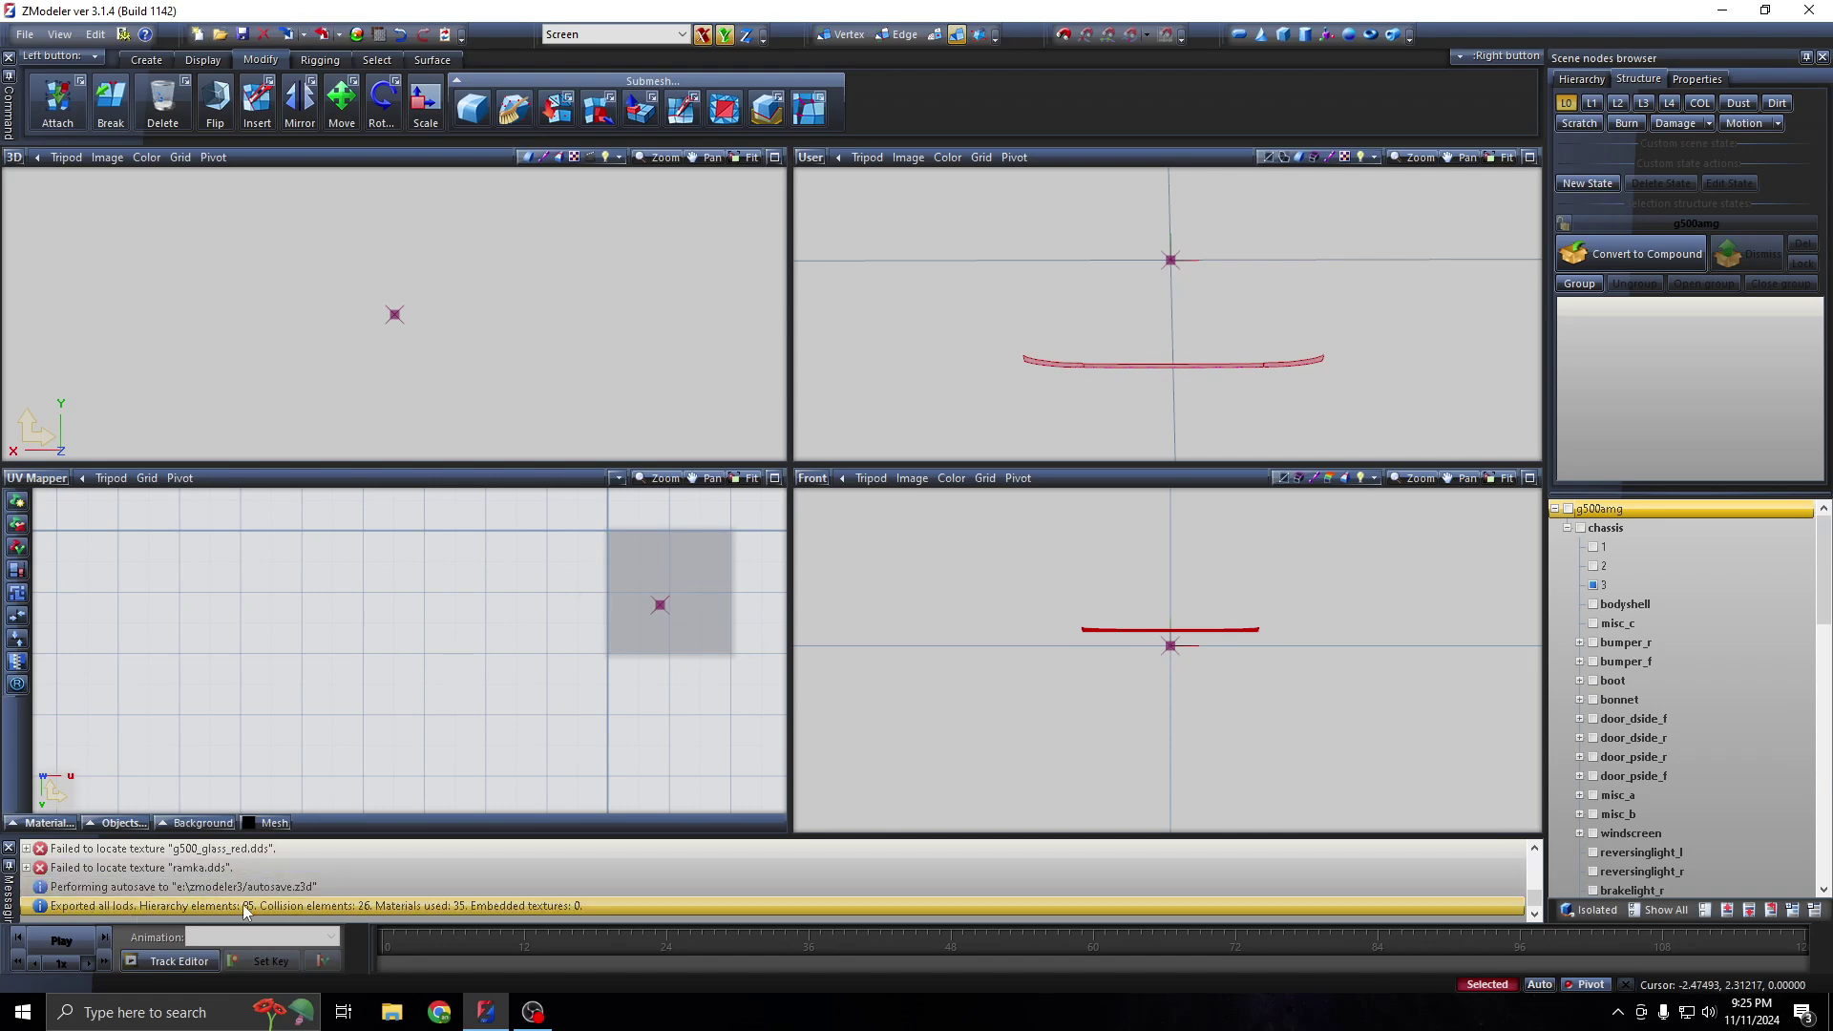
{"action": "left_click", "coordinate": [1718, 10]}
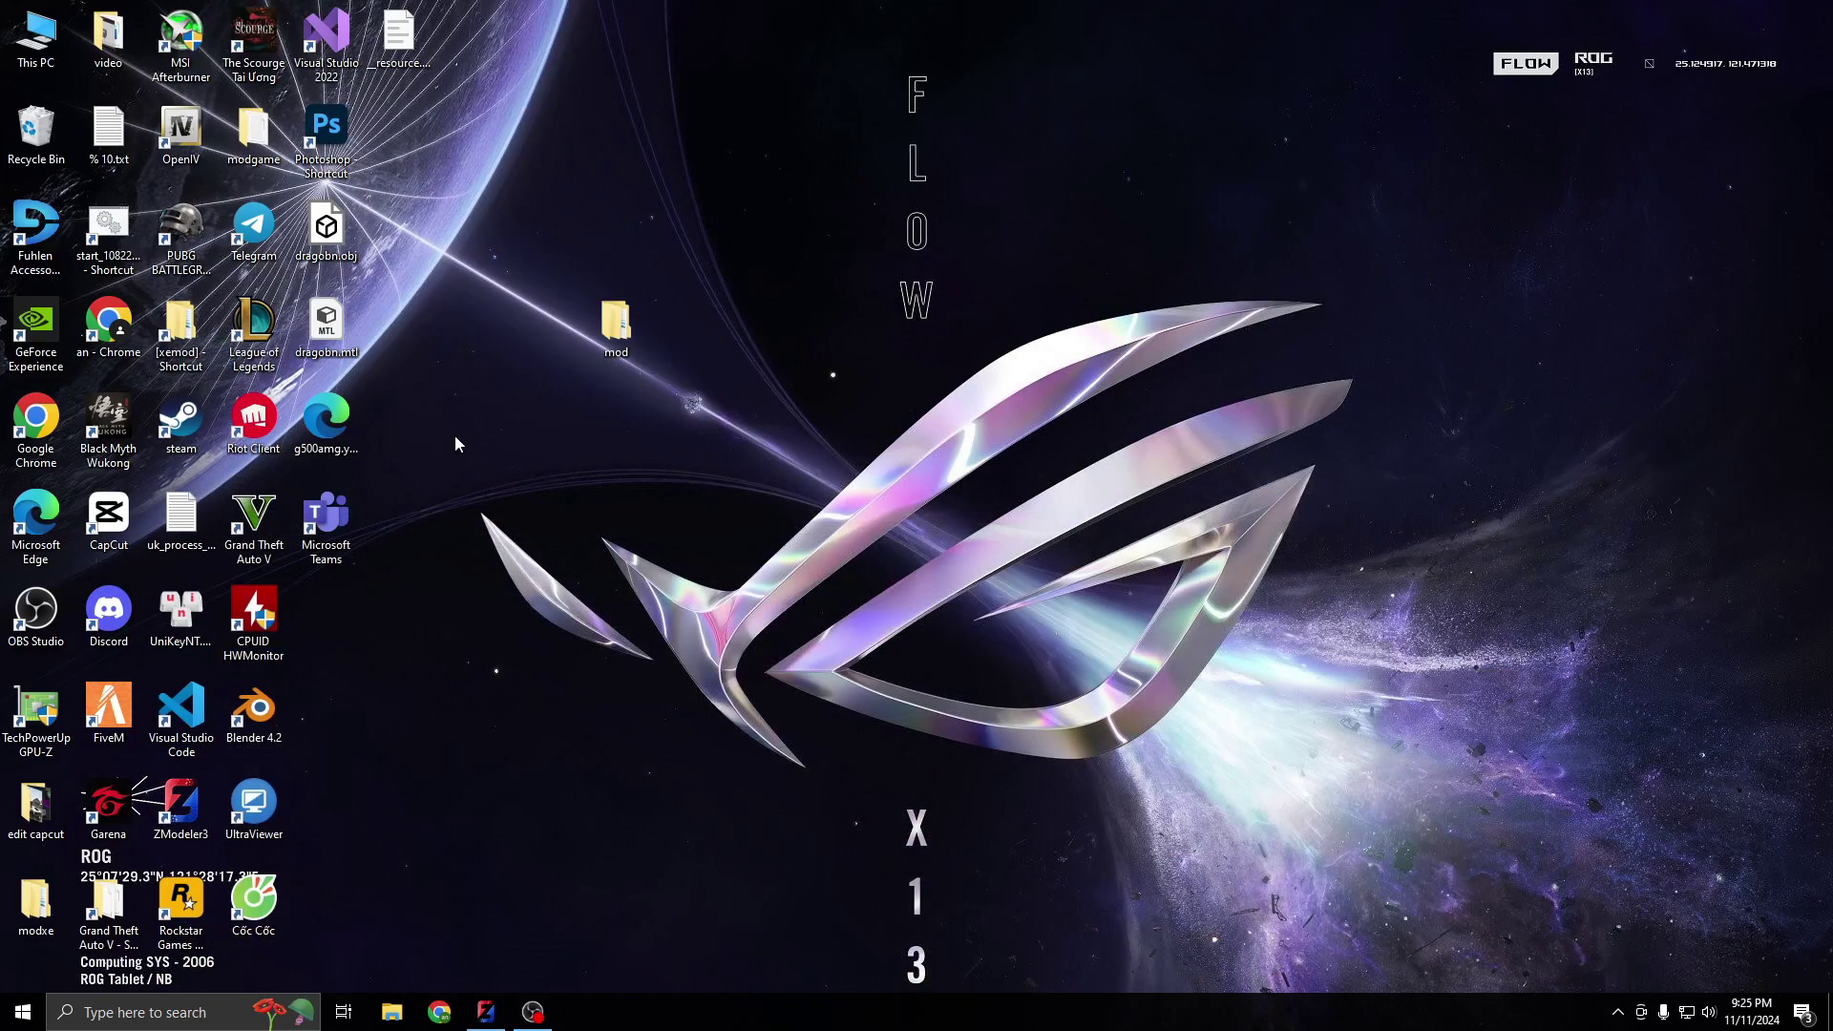
Launch OpenIV for GTA V and select the three old files in [xemod]\g63\stream
{"action": "double_click", "coordinate": [615, 325]}
{"action": "left_click_drag", "start_coordinate": [461, 261], "coordinate": [986, 312]}
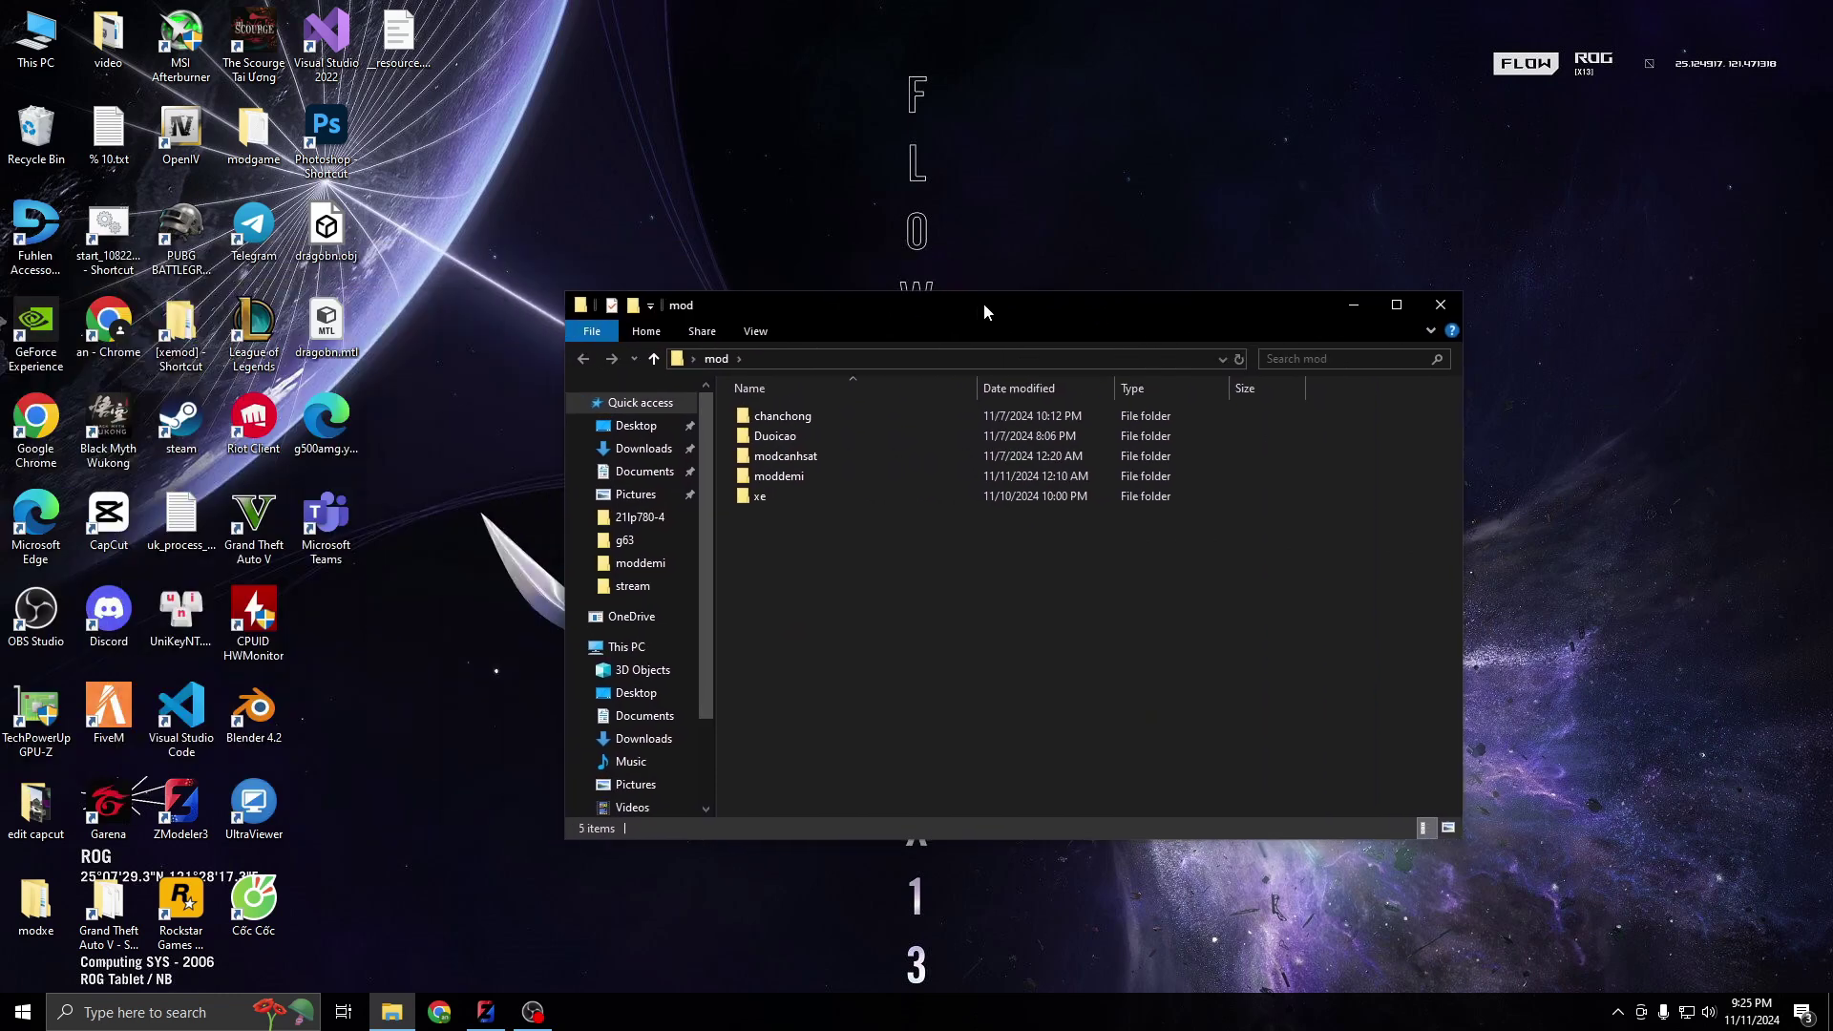
{"action": "left_click", "coordinate": [181, 132]}
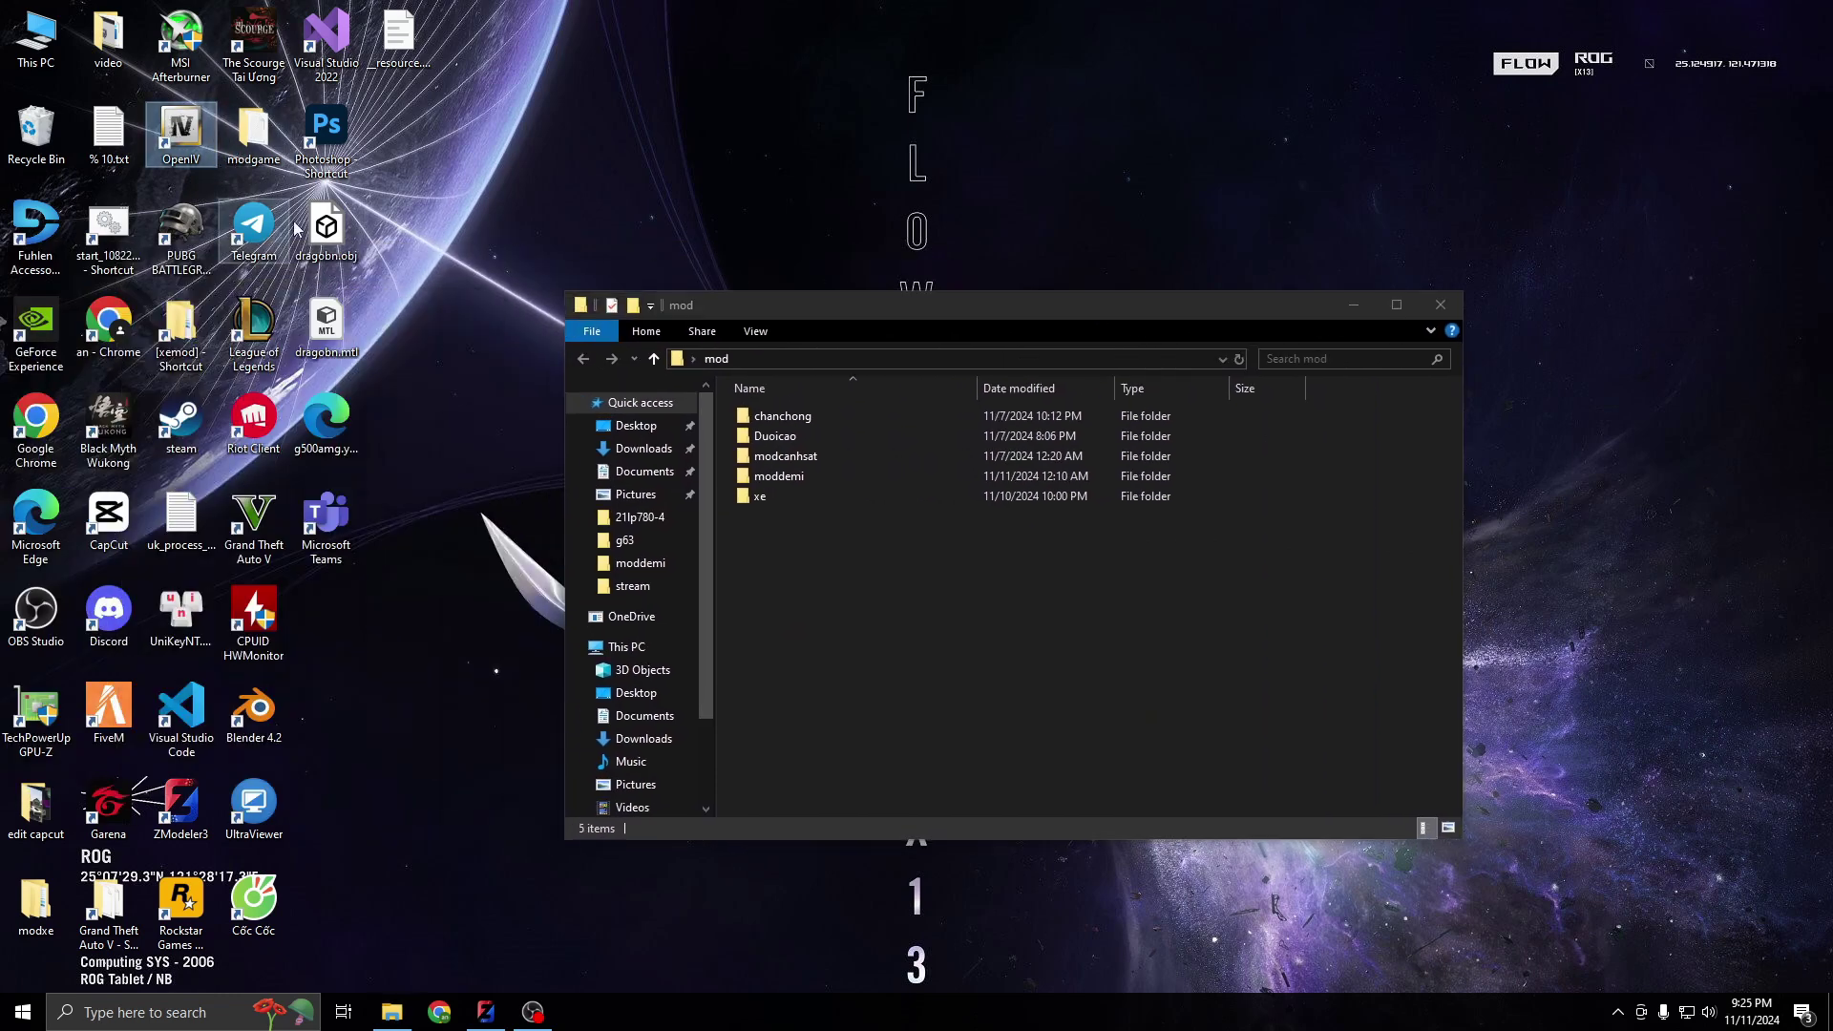
{"action": "left_click", "coordinate": [801, 545]}
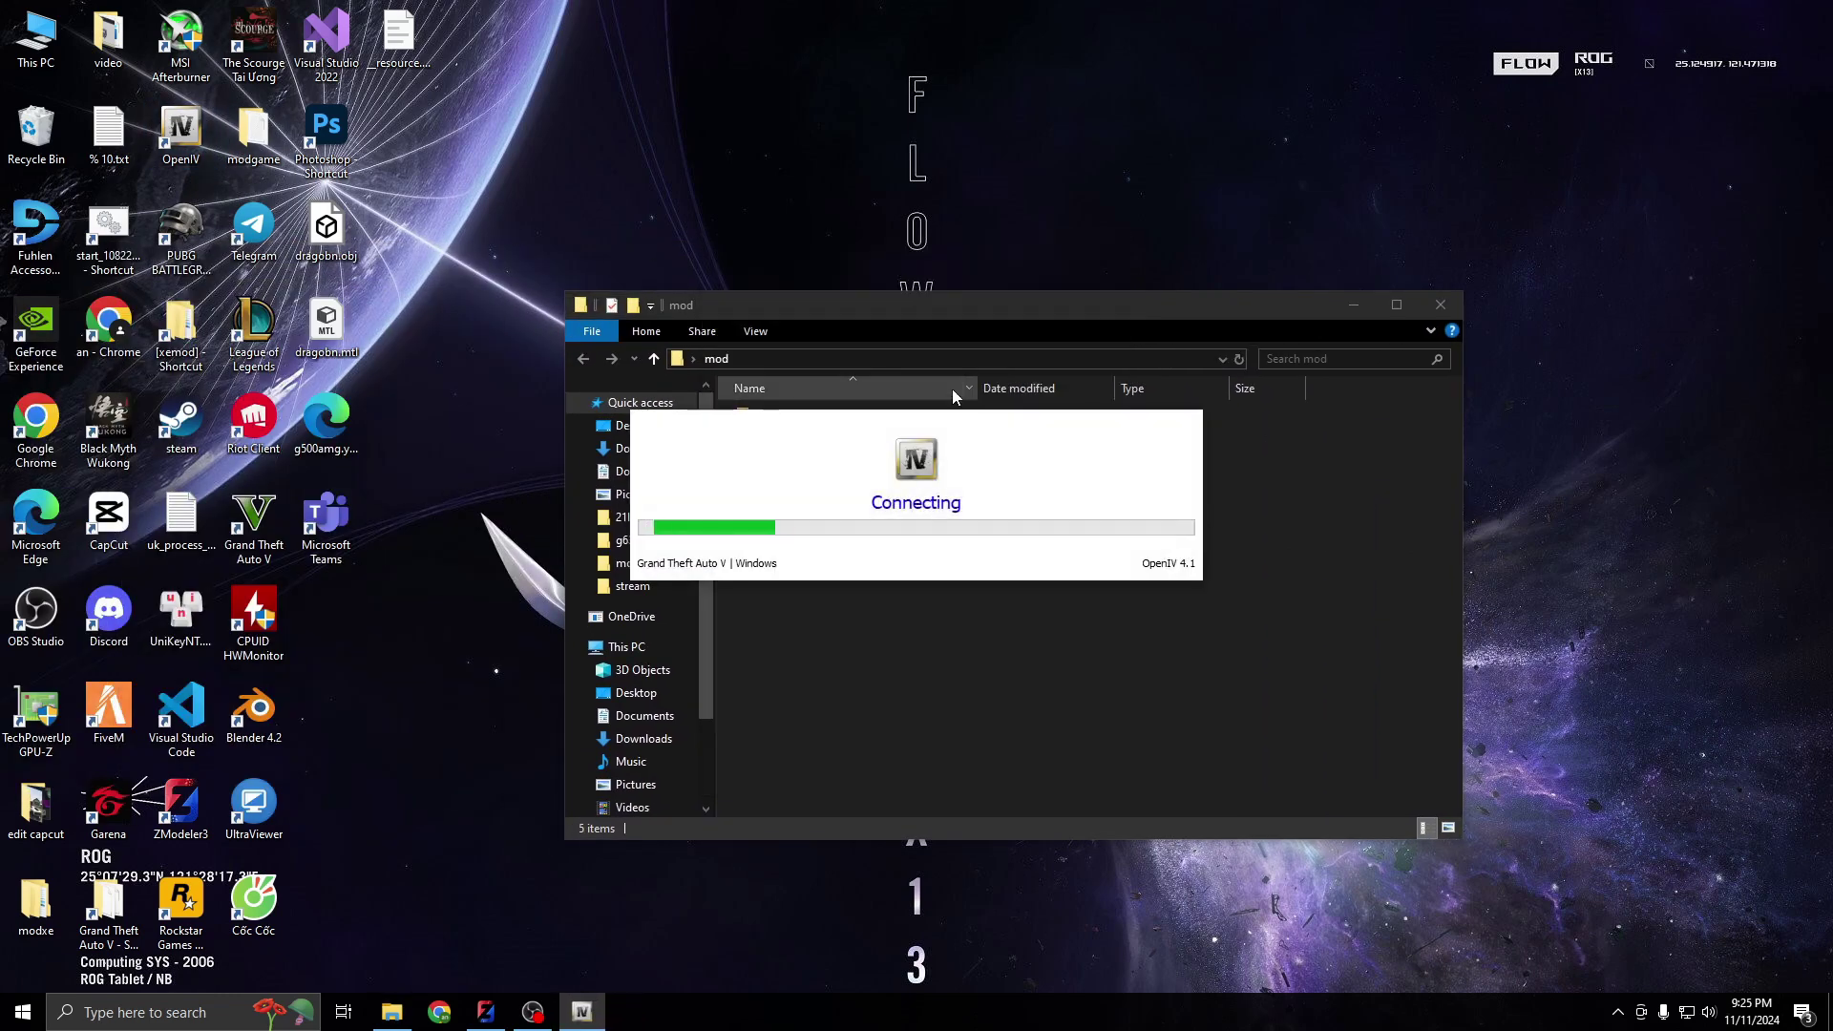
{"action": "left_click_drag", "start_coordinate": [952, 311], "coordinate": [1222, 317]}
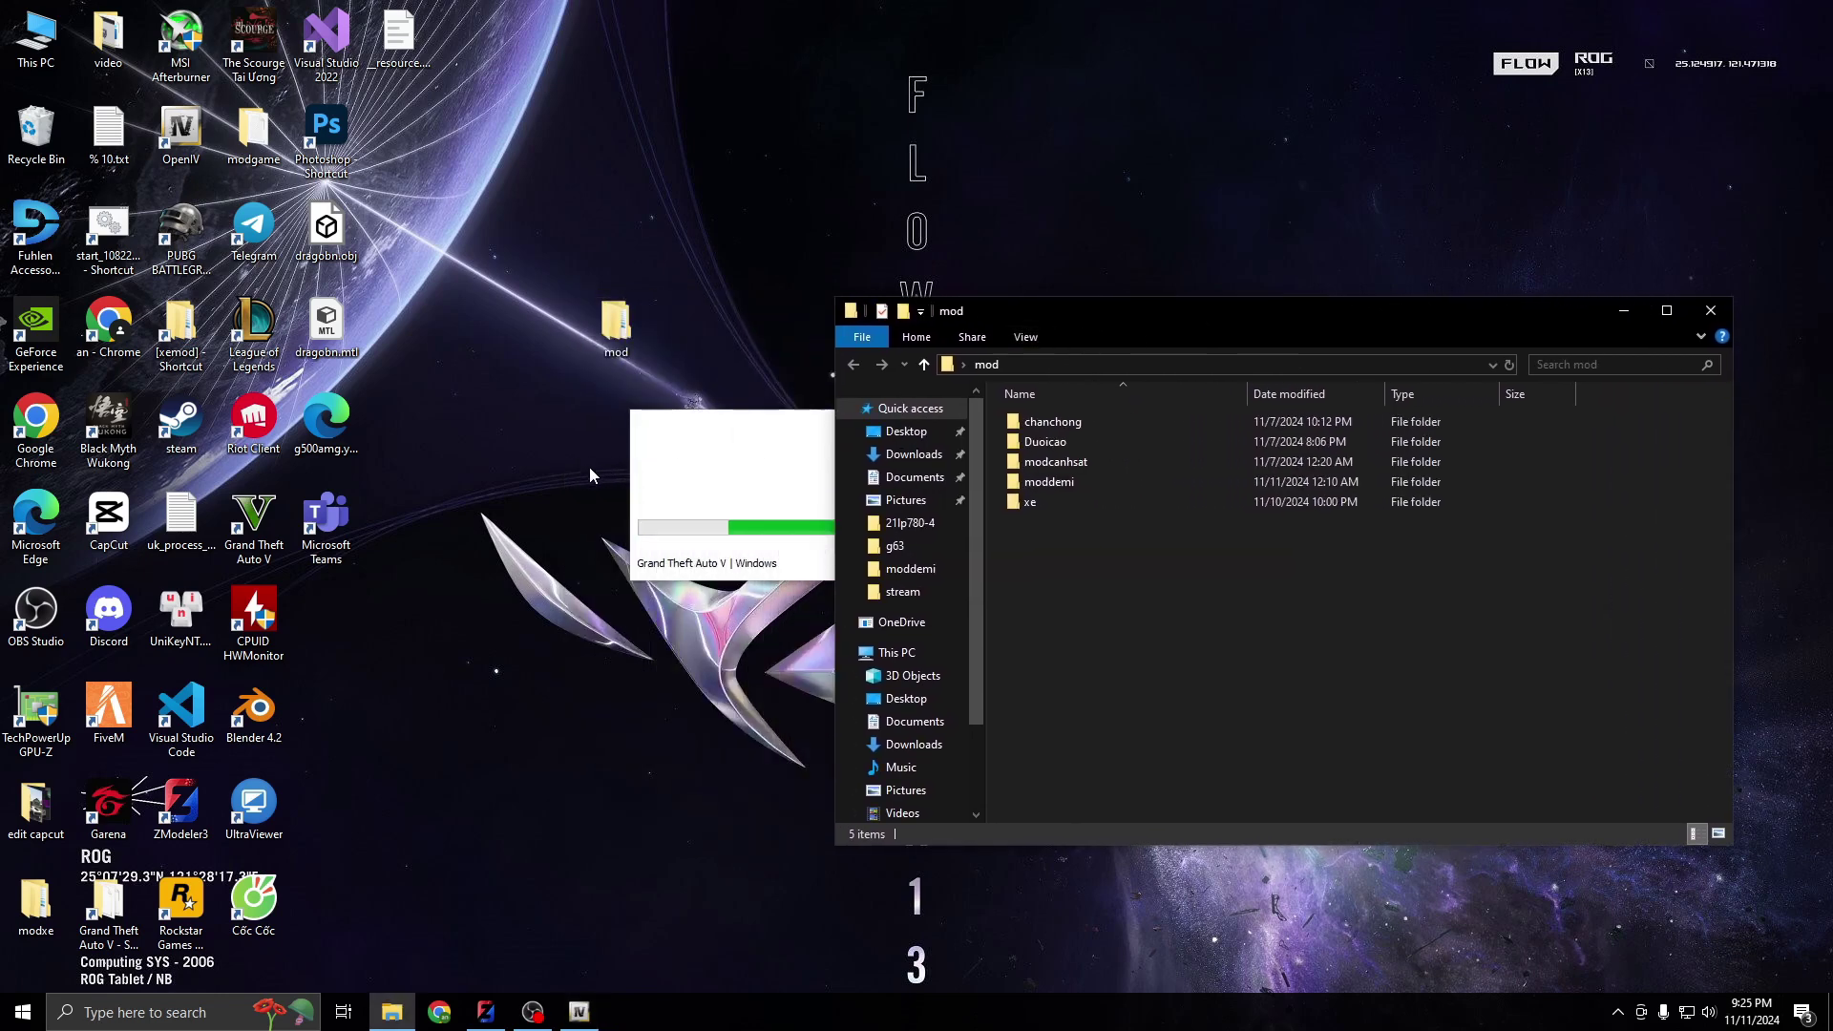
{"action": "double_click", "coordinate": [179, 334]}
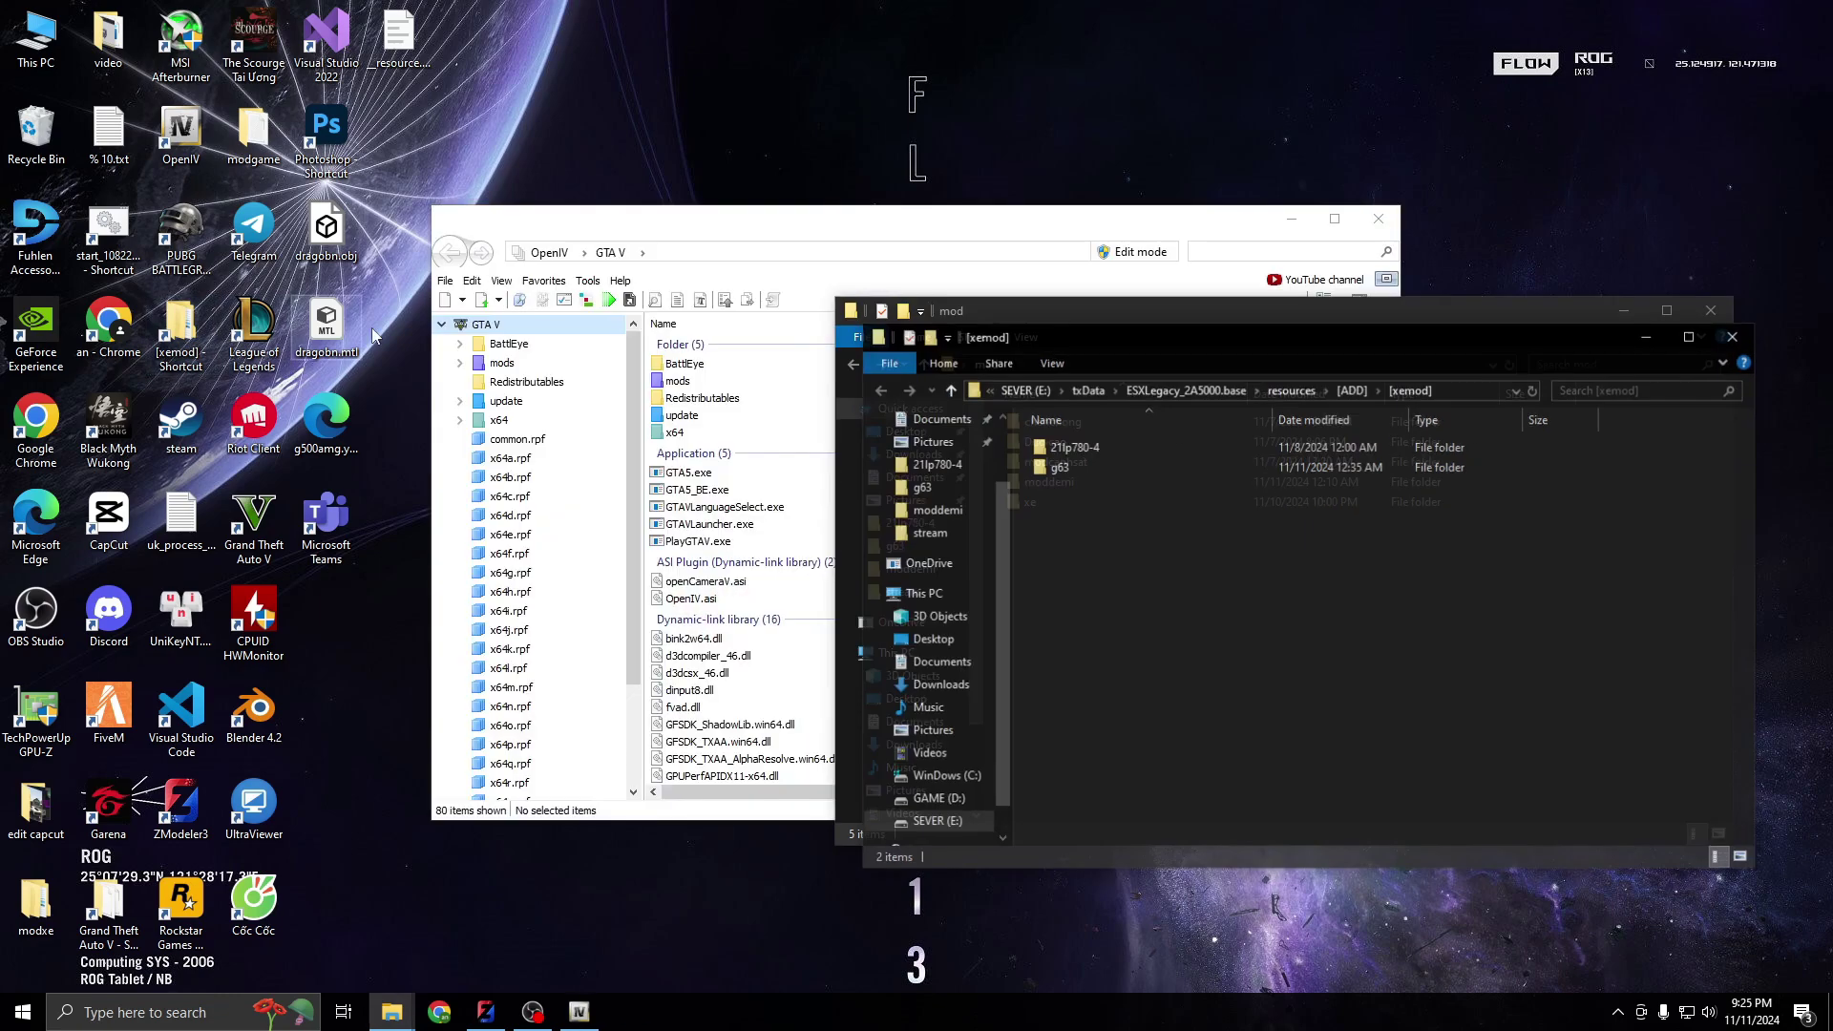
{"action": "left_click_drag", "start_coordinate": [1206, 347], "coordinate": [259, 300]}
{"action": "double_click", "coordinate": [296, 415]}
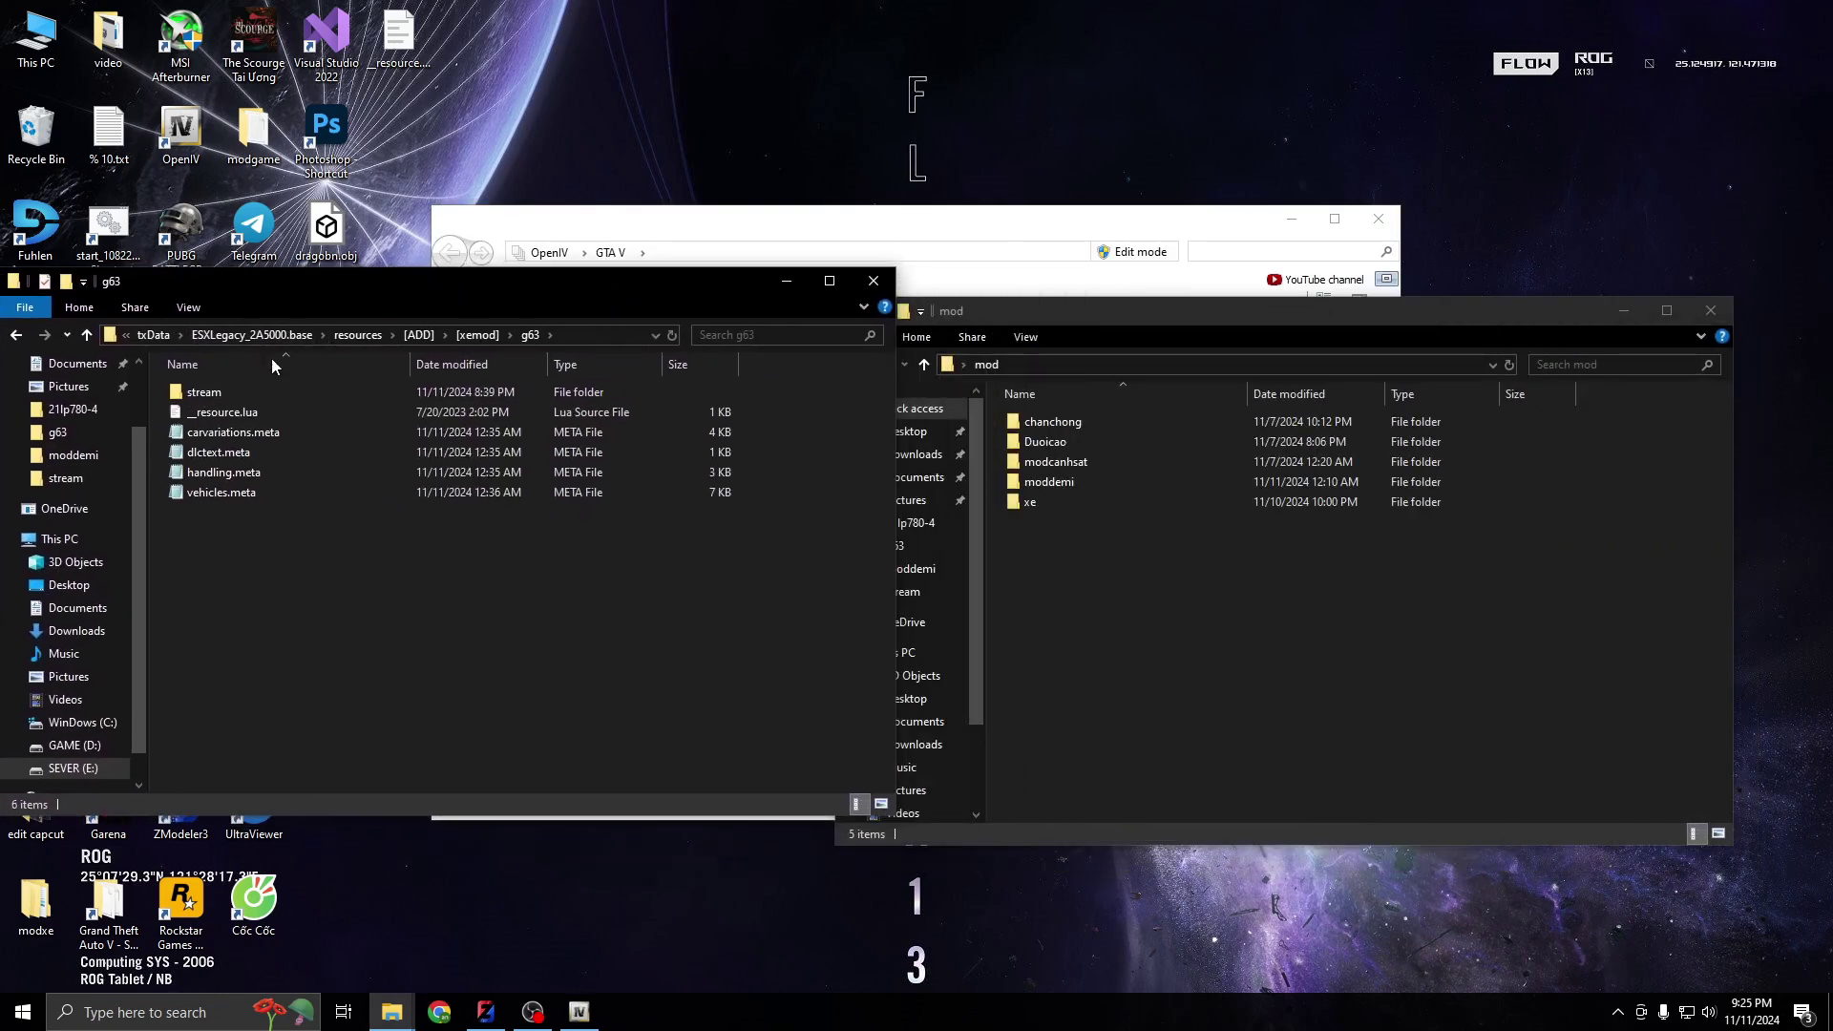
{"action": "double_click", "coordinate": [237, 393]}
{"action": "left_click_drag", "start_coordinate": [389, 516], "coordinate": [207, 399]}
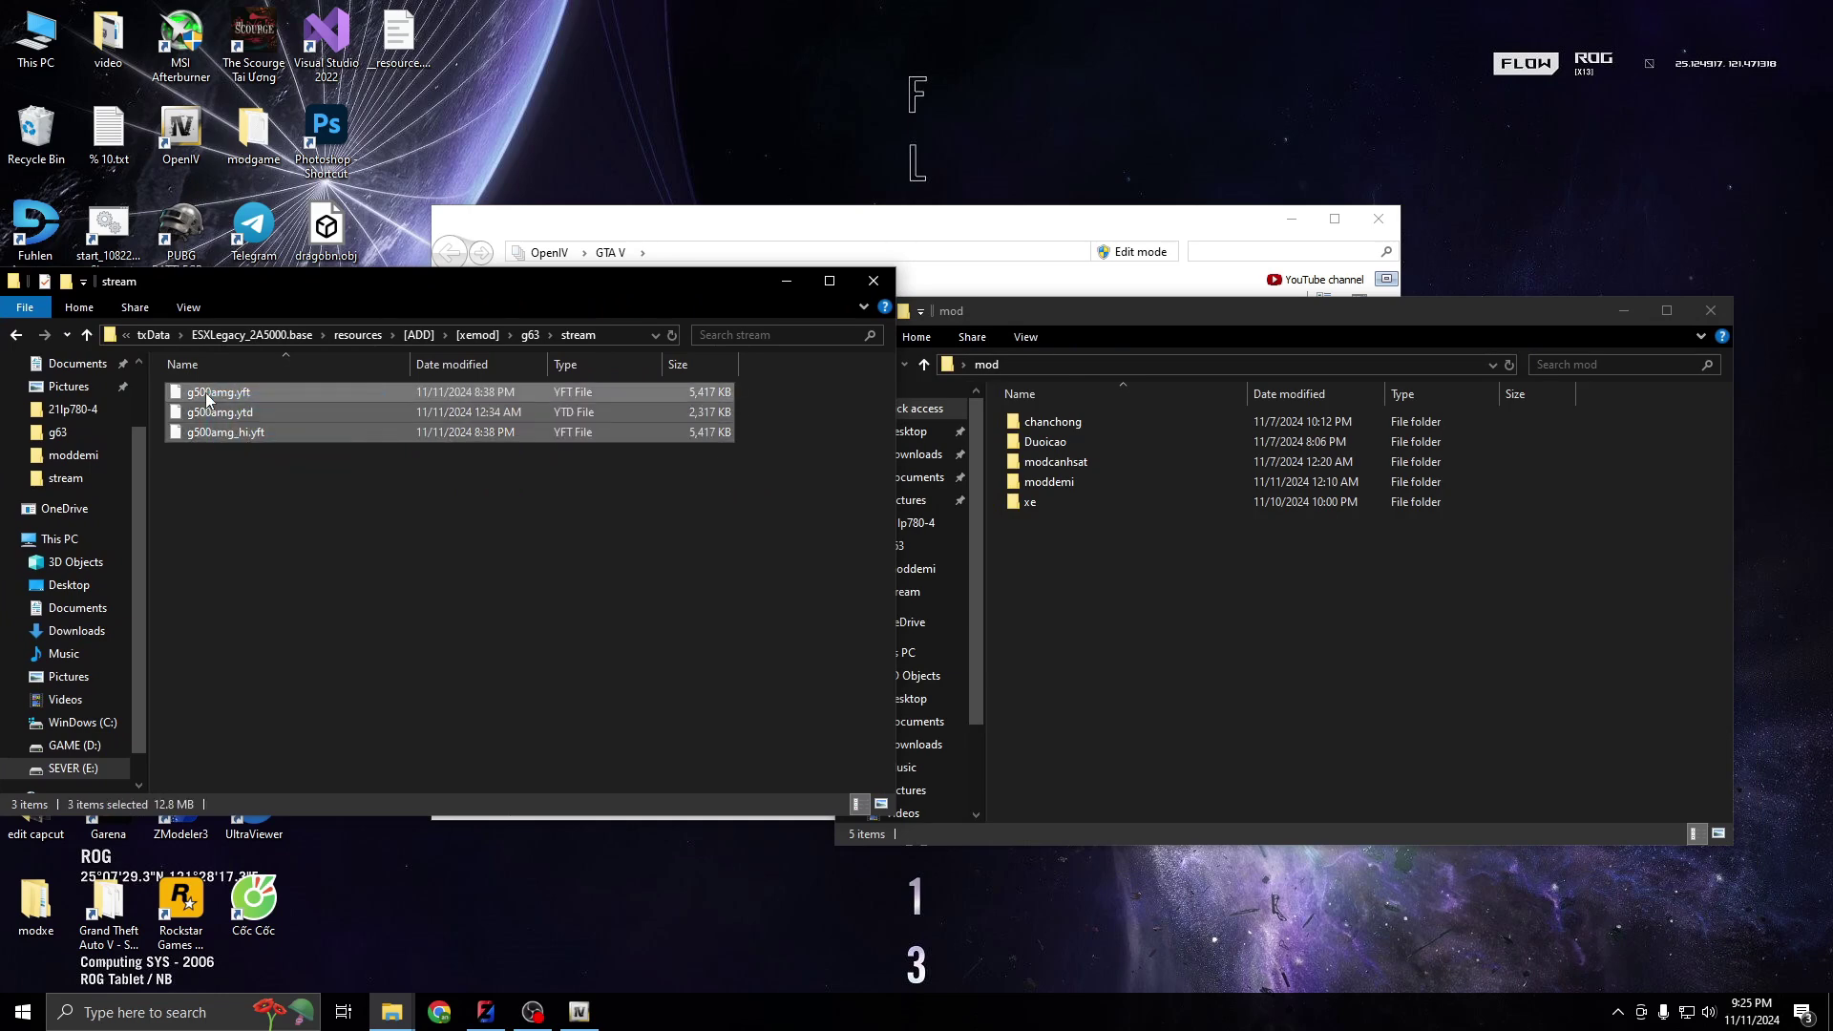
Enable OpenIV edit mode and browse to mods\g500amg\dlc.rpf's vehicles.rpf
{"action": "left_click_drag", "start_coordinate": [915, 227], "coordinate": [1046, 156]}
{"action": "left_click", "coordinate": [1265, 181]}
{"action": "left_click", "coordinate": [979, 569]}
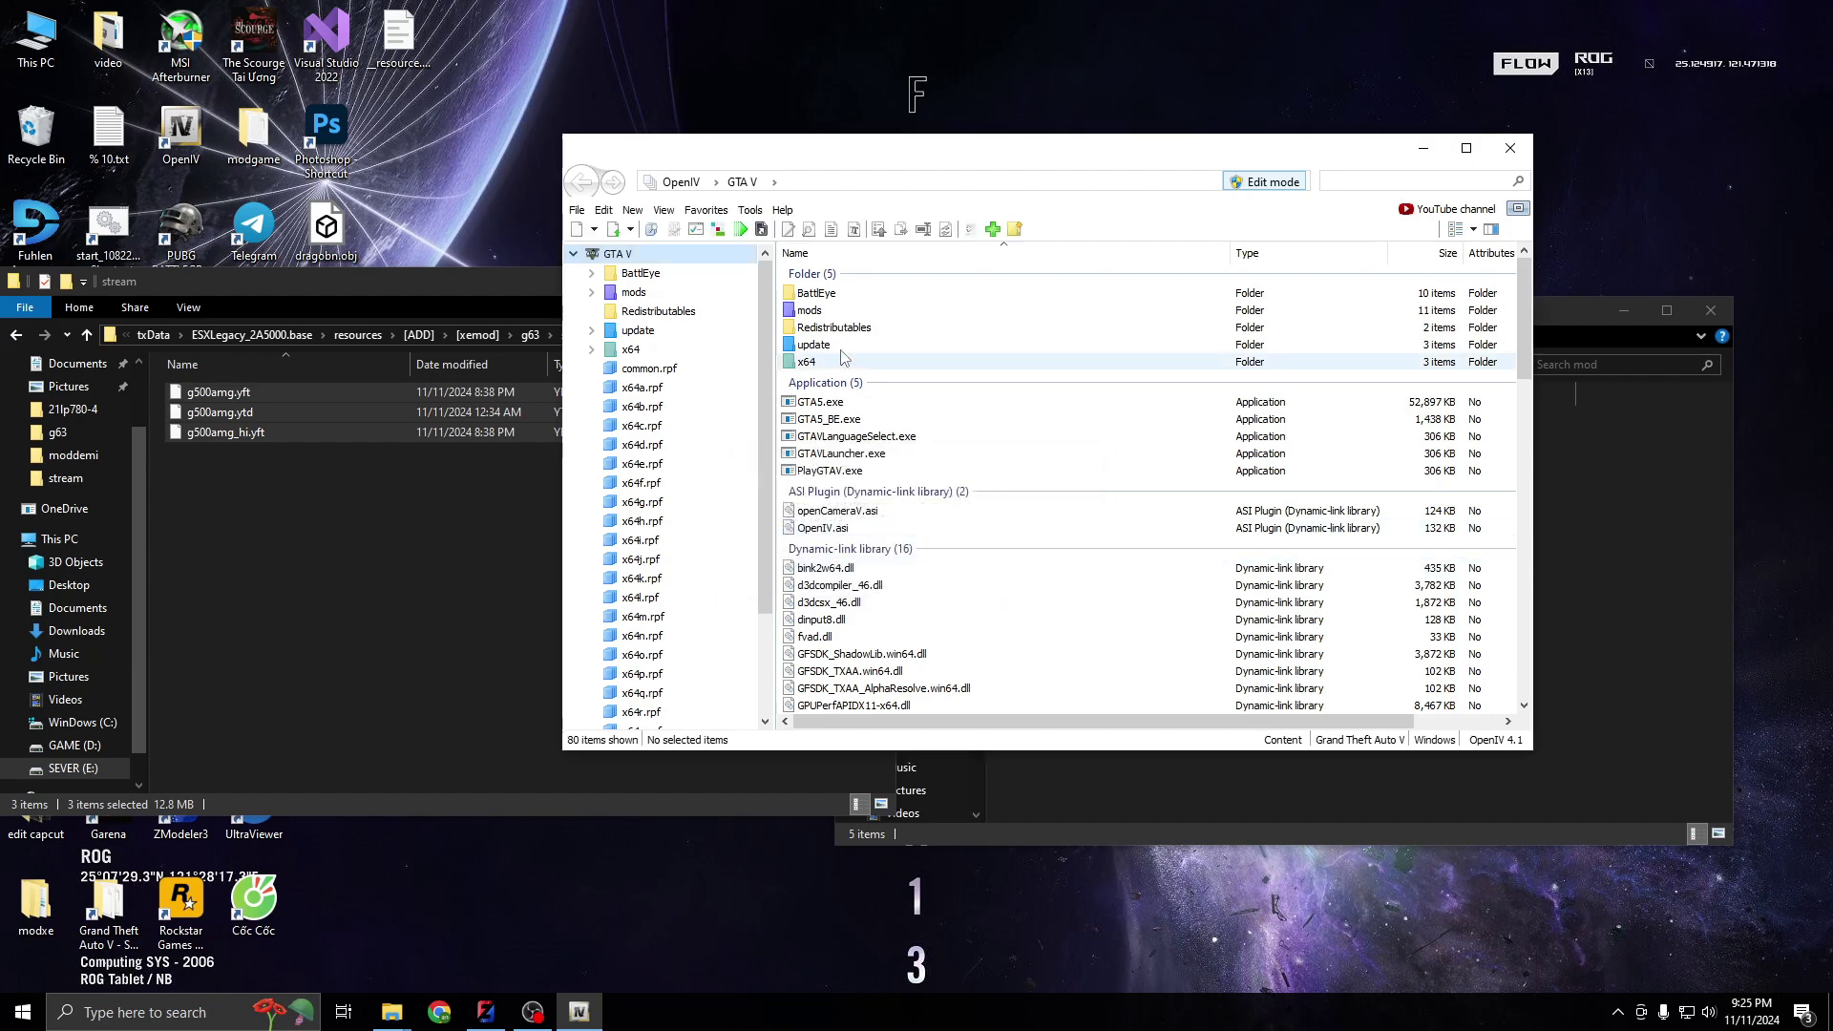
{"action": "double_click", "coordinate": [809, 311]}
{"action": "double_click", "coordinate": [840, 345]}
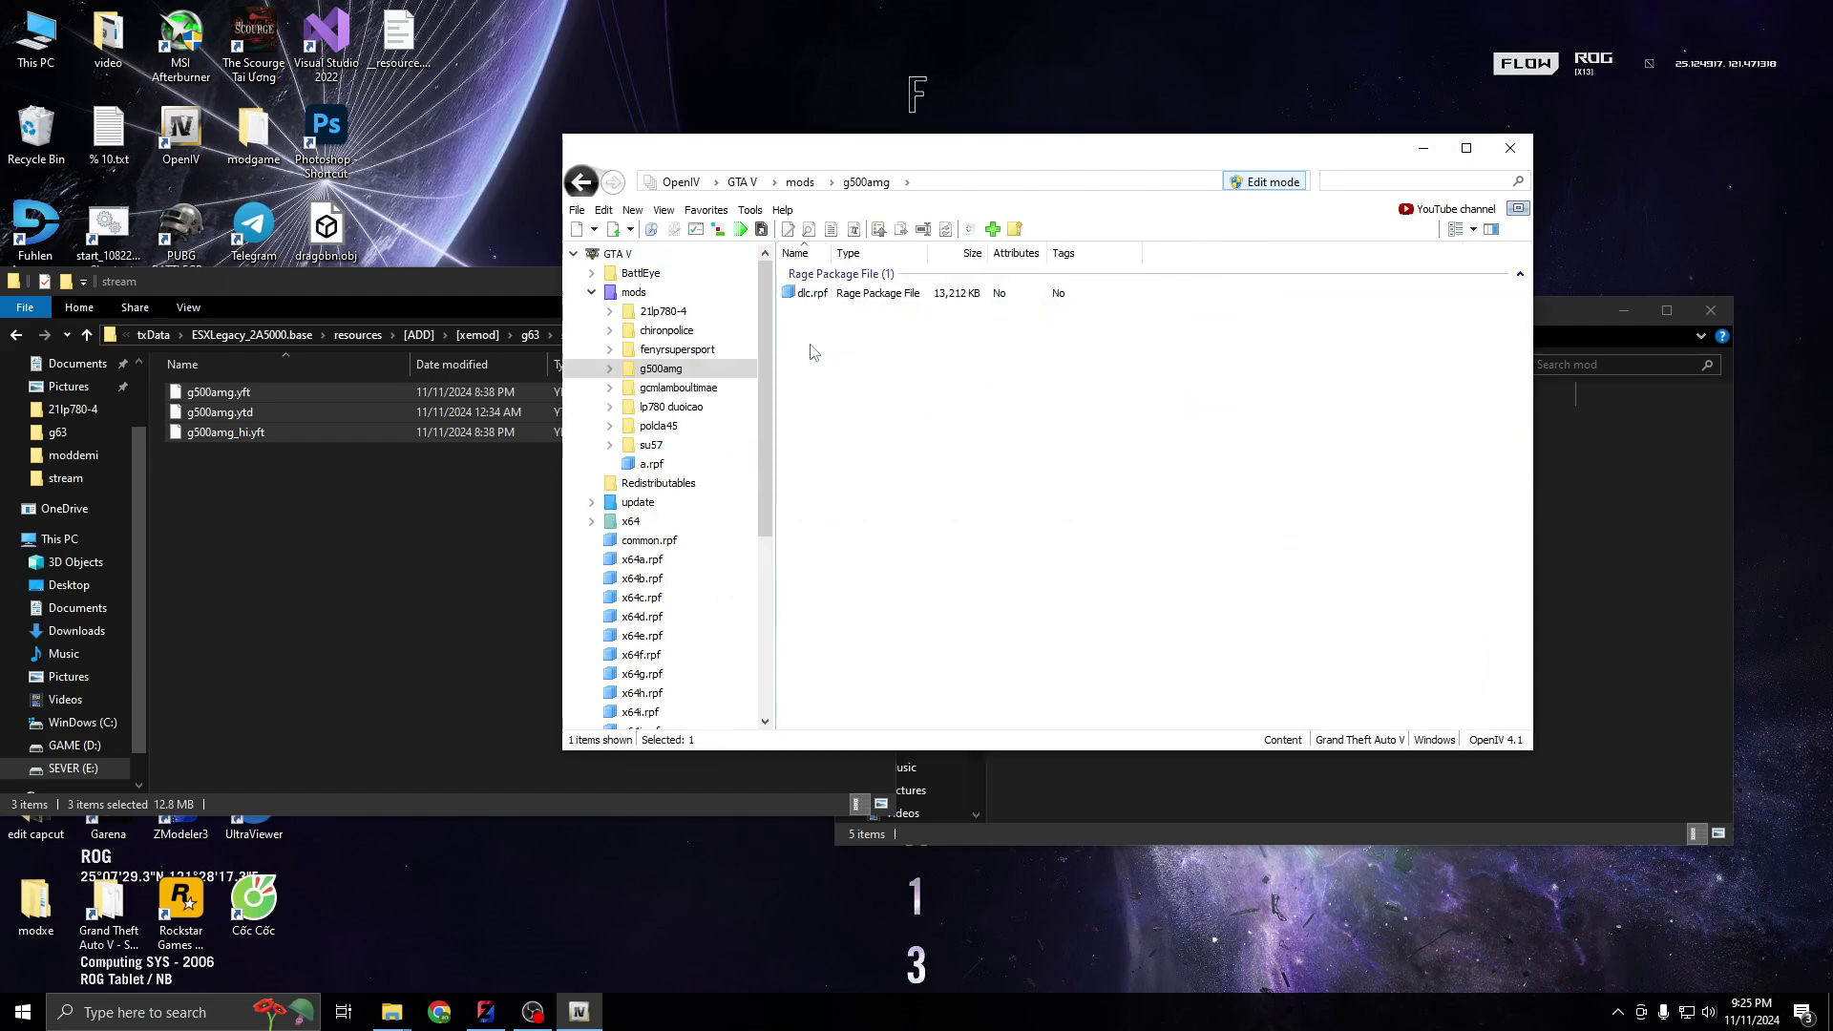
{"action": "double_click", "coordinate": [843, 293]}
{"action": "double_click", "coordinate": [831, 312]}
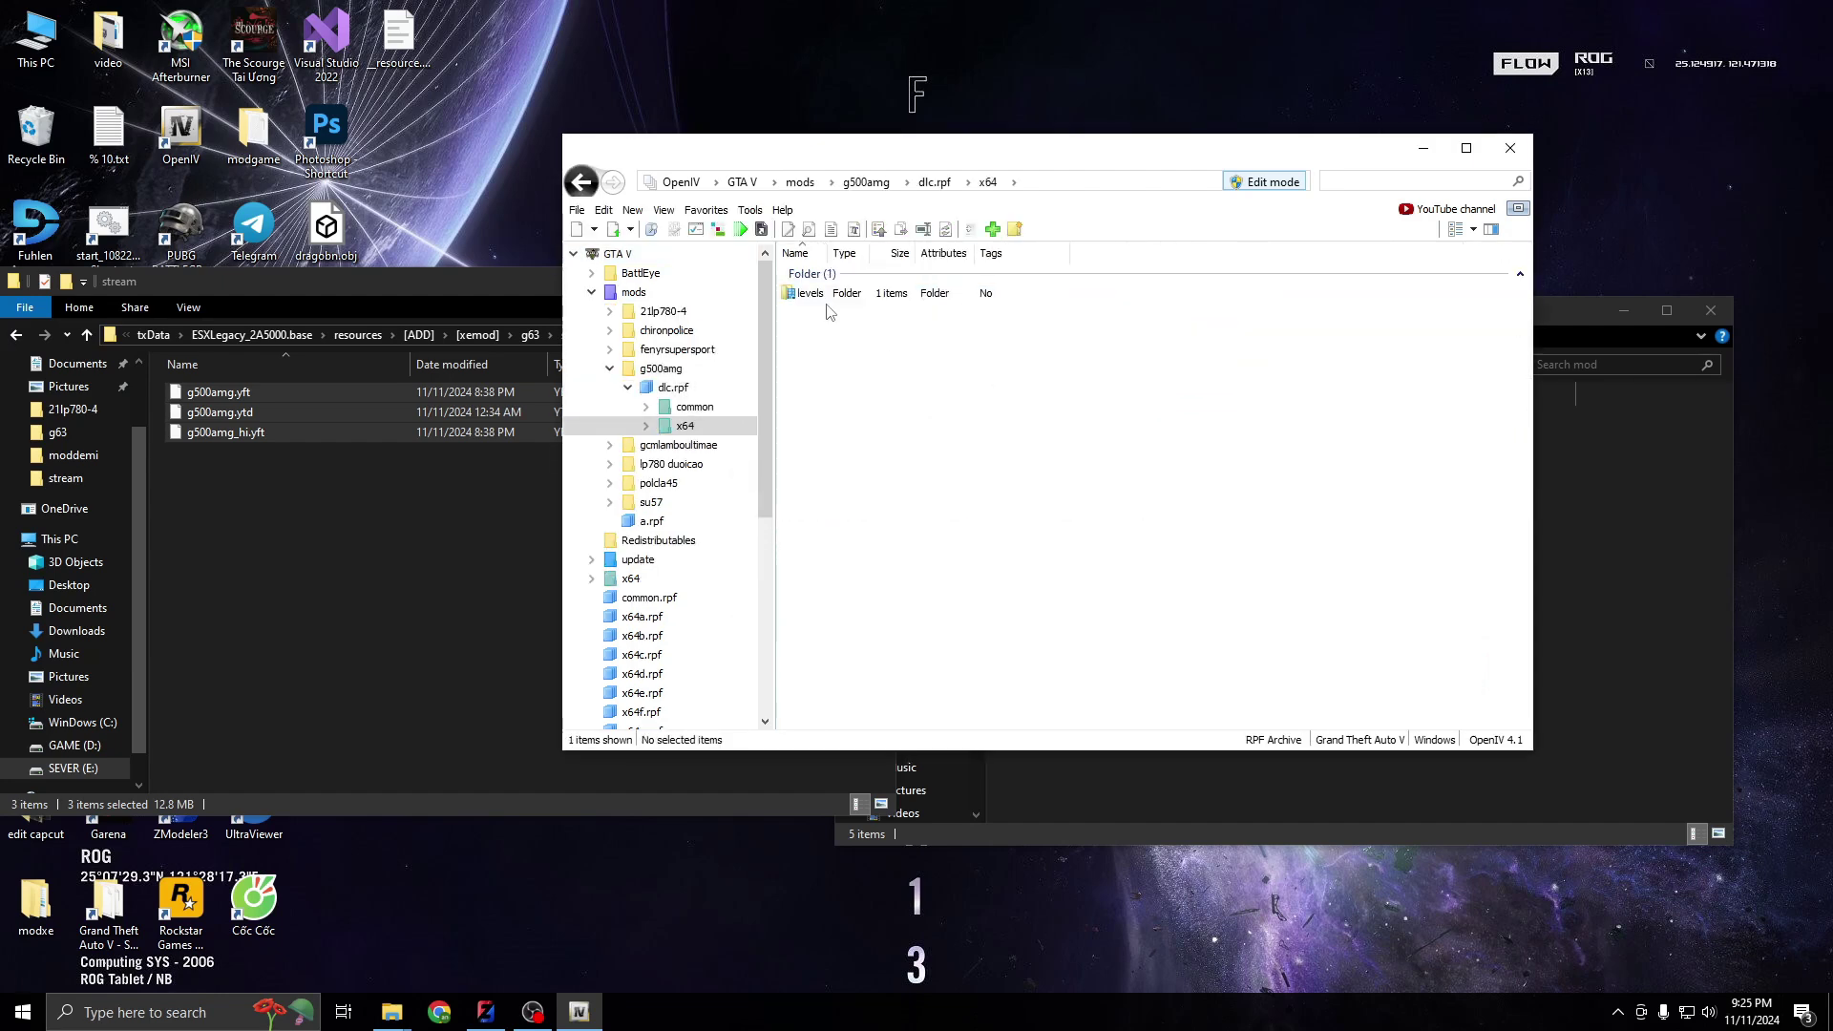
{"action": "double_click", "coordinate": [811, 293]}
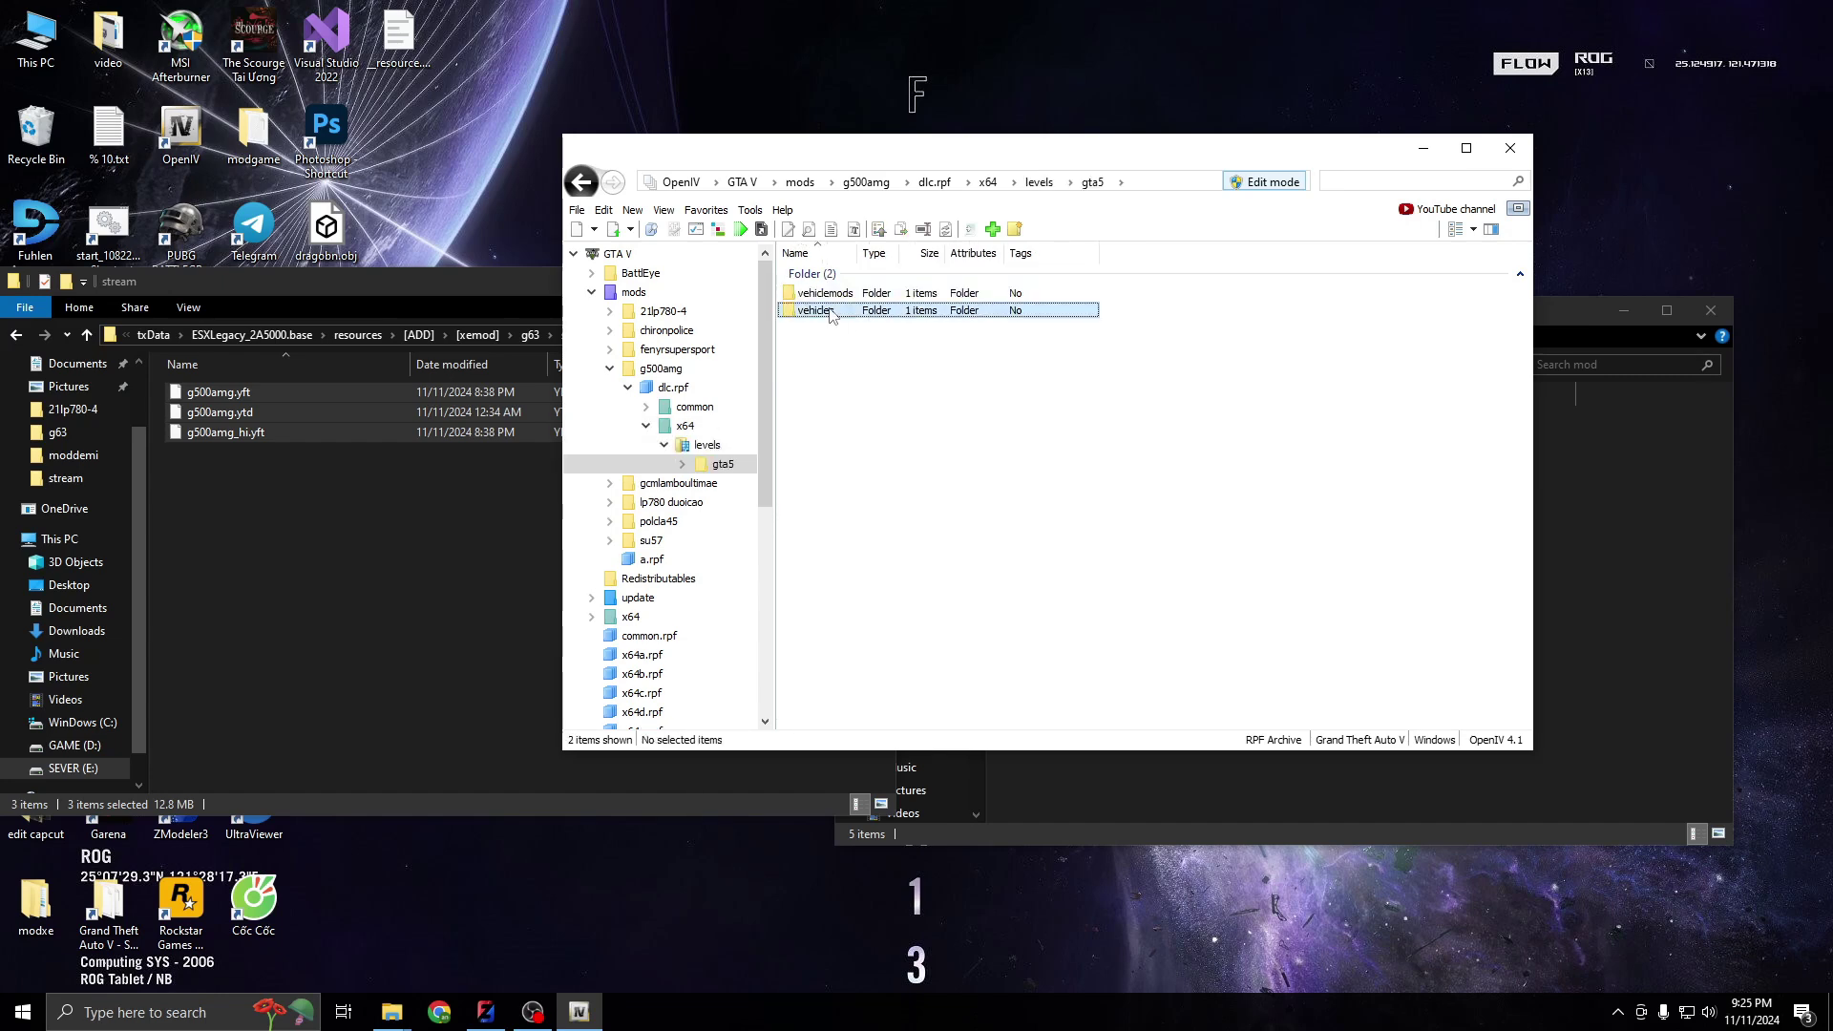
{"action": "double_click", "coordinate": [840, 312]}
{"action": "double_click", "coordinate": [836, 303]}
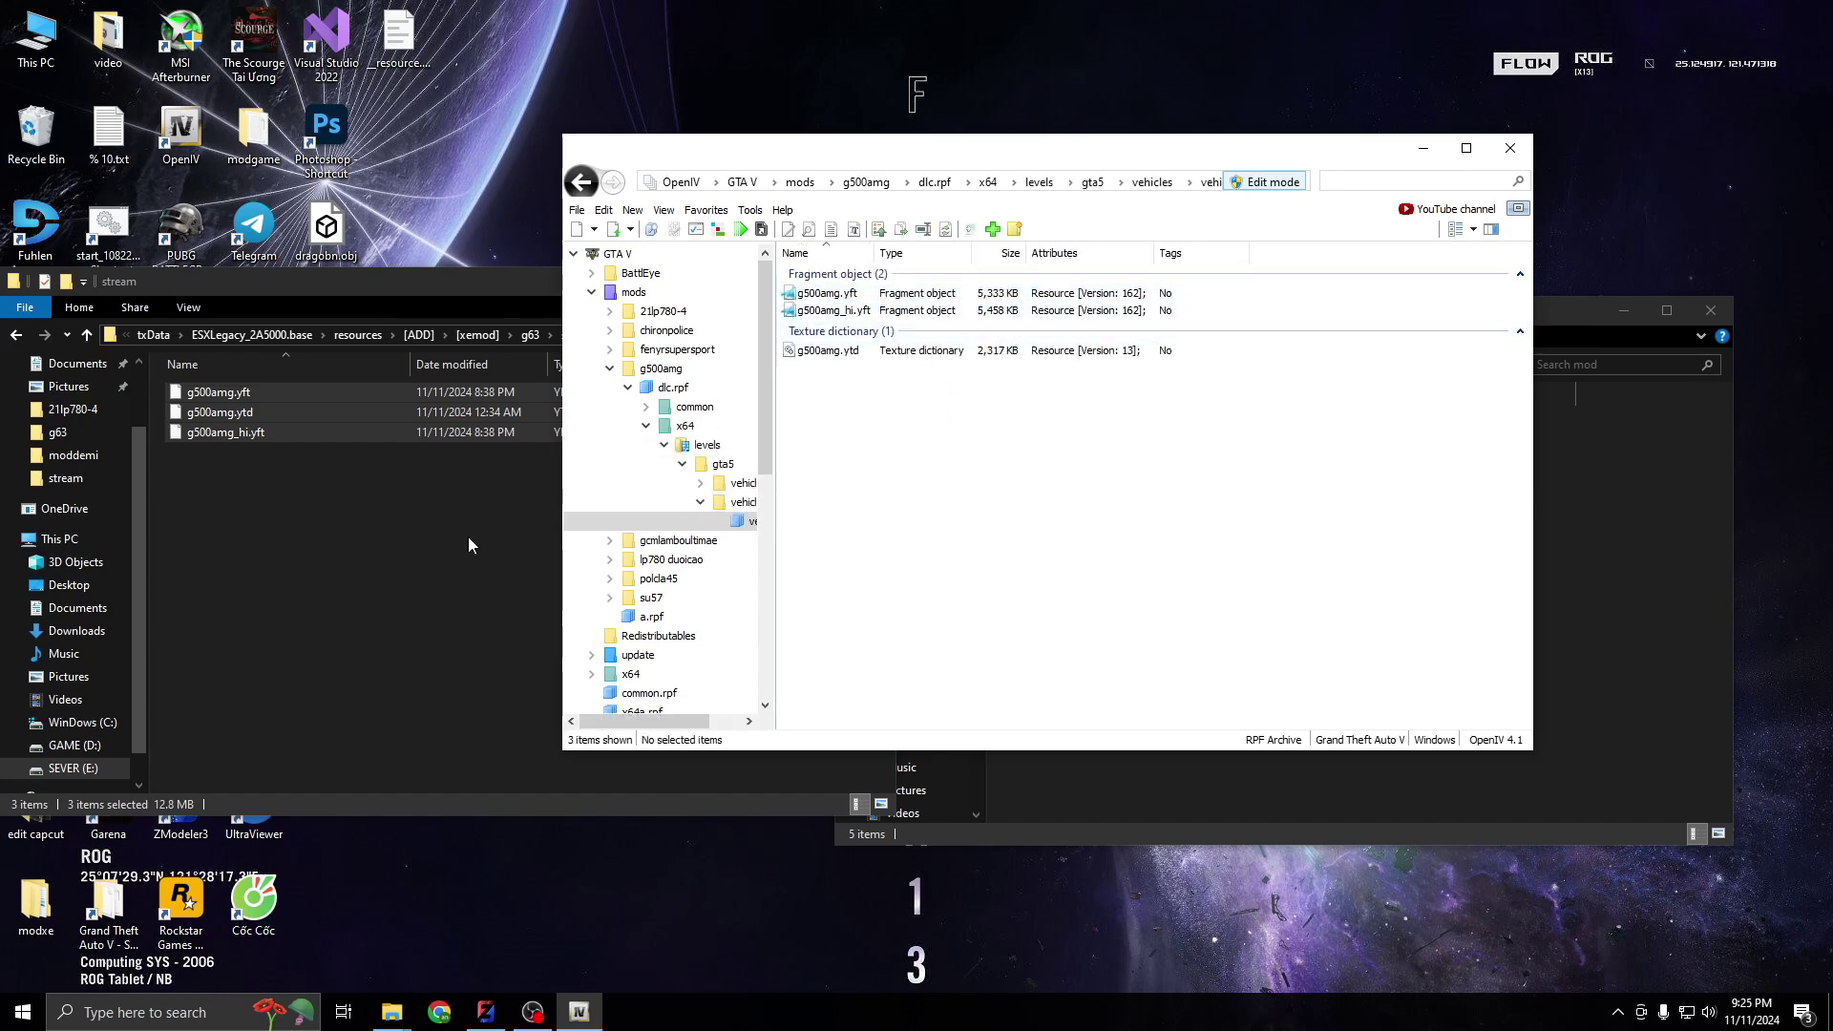
{"action": "left_click_drag", "start_coordinate": [269, 553], "coordinate": [212, 391]}
Delete the old stream files and copy g500amg.yft from mod\xe\g63 into stream
{"action": "key", "text": "Delete"}
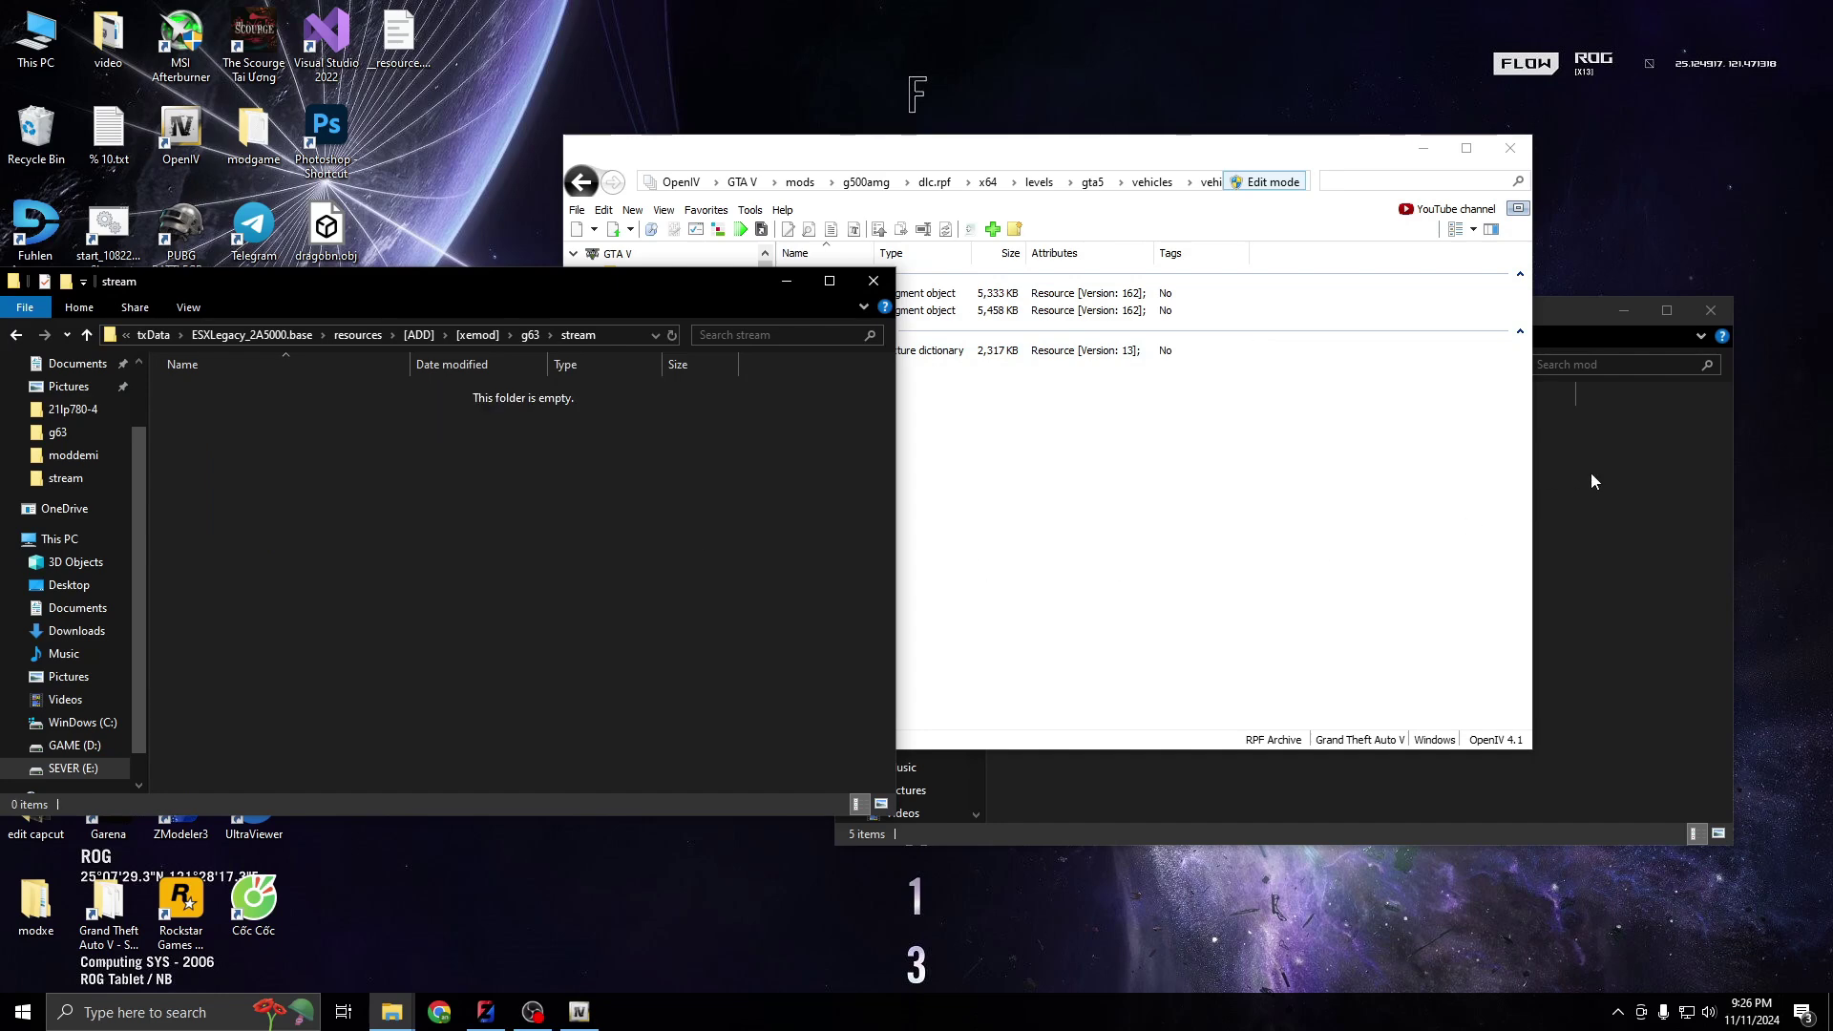
{"action": "left_click", "coordinate": [1593, 477]}
{"action": "double_click", "coordinate": [1053, 511]}
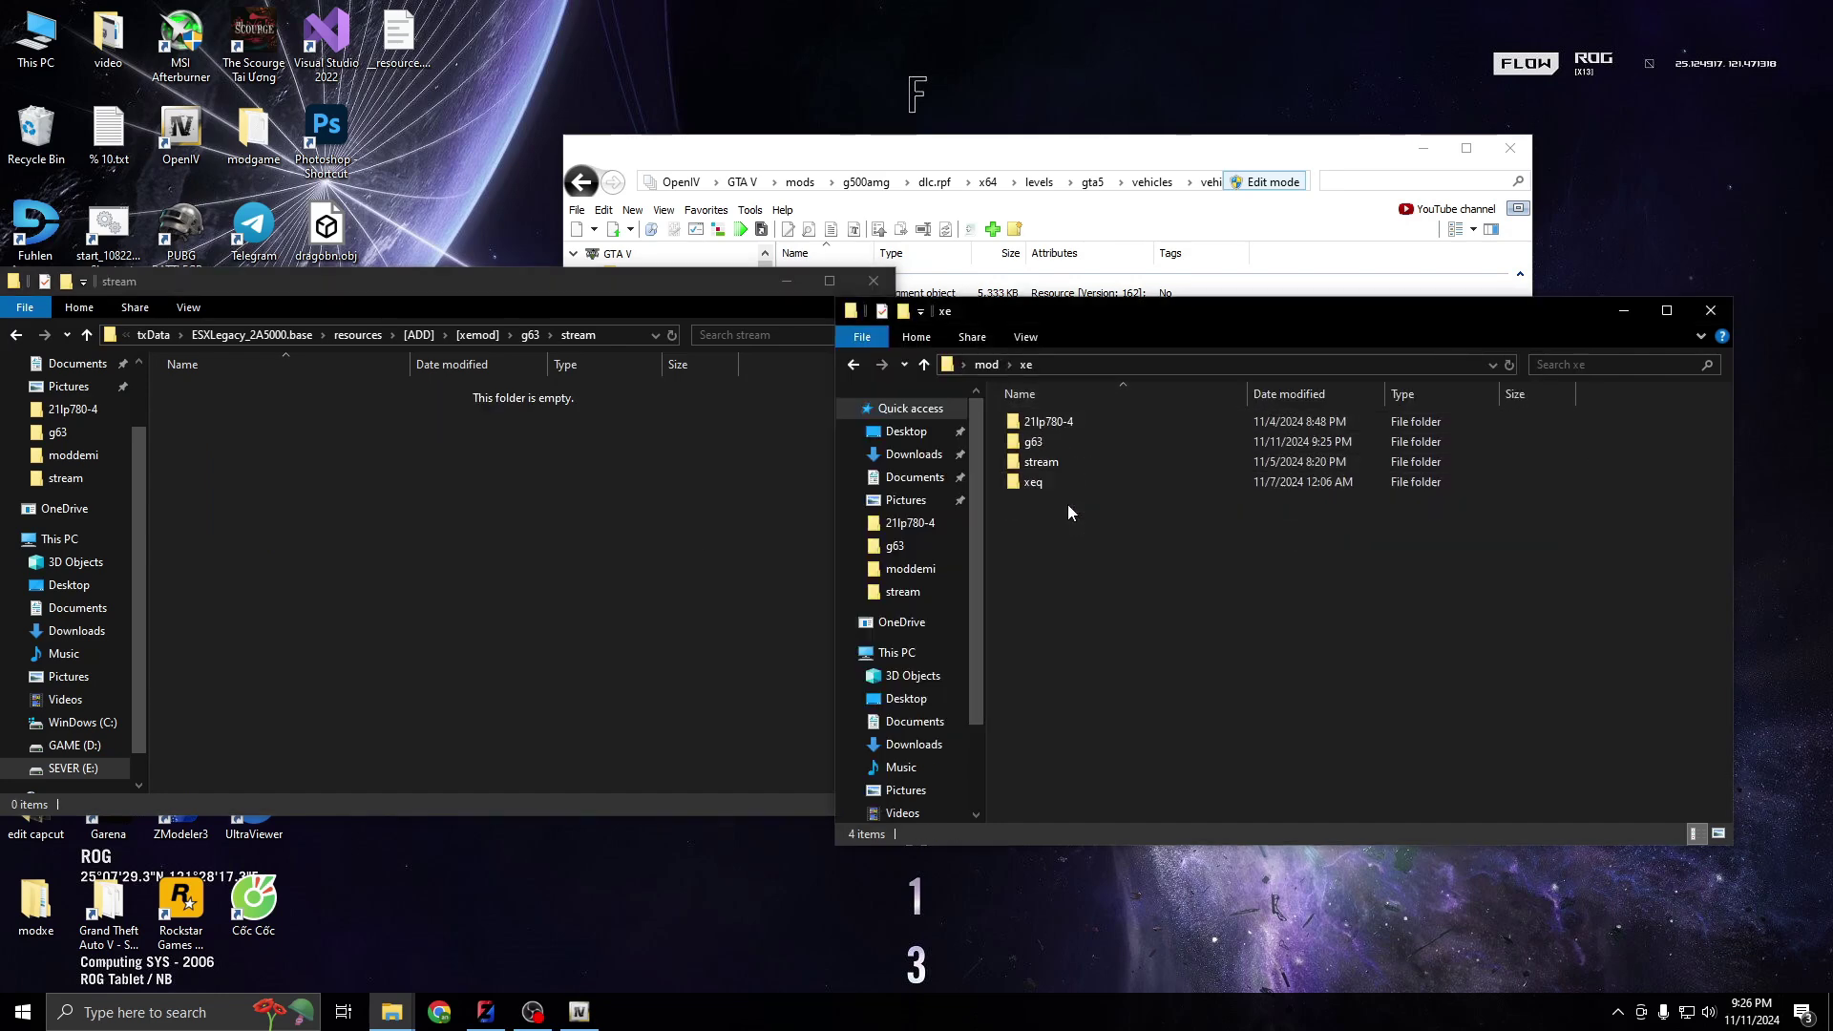
{"action": "double_click", "coordinate": [1047, 447]}
{"action": "mouse_move", "coordinate": [1057, 461]}
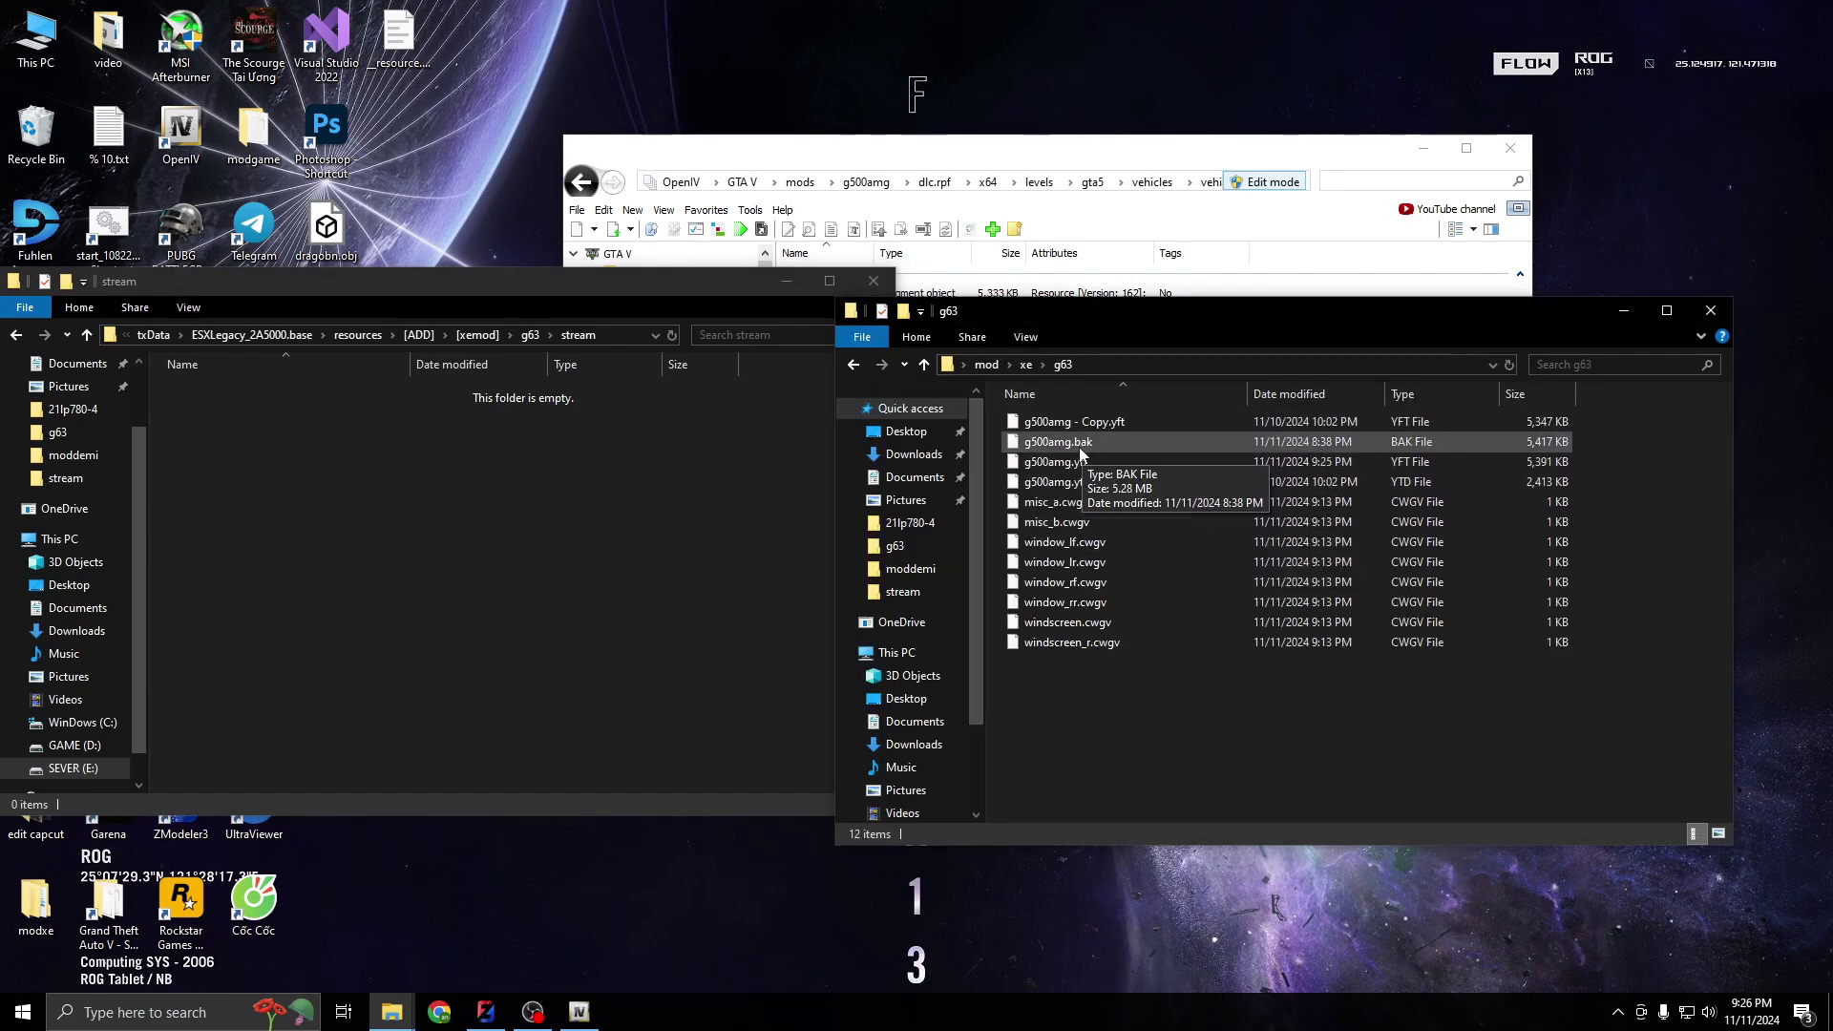
{"action": "left_click", "coordinate": [1064, 464]}
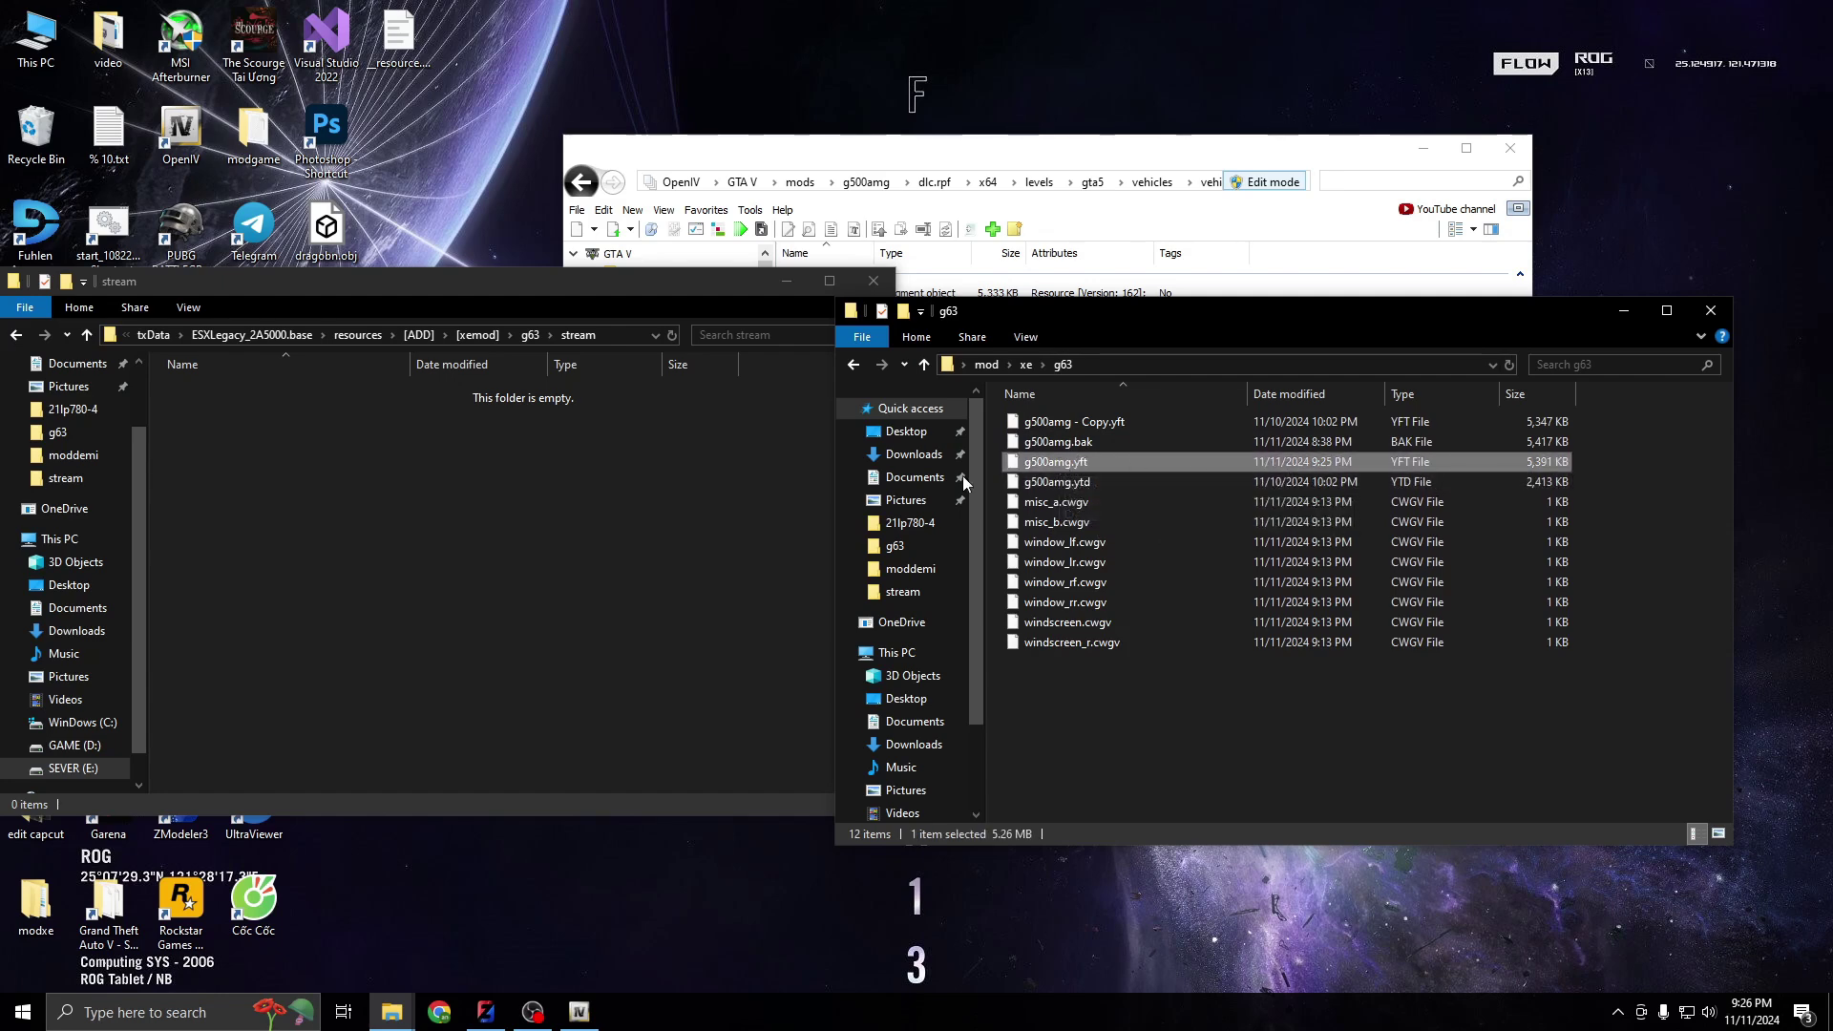
{"action": "left_click_drag", "start_coordinate": [1062, 464], "coordinate": [475, 521]}
Duplicate g500amg.yft as g500amg_hi.yft and close the g63 folder window
{"action": "key", "text": "ctrl+v"}
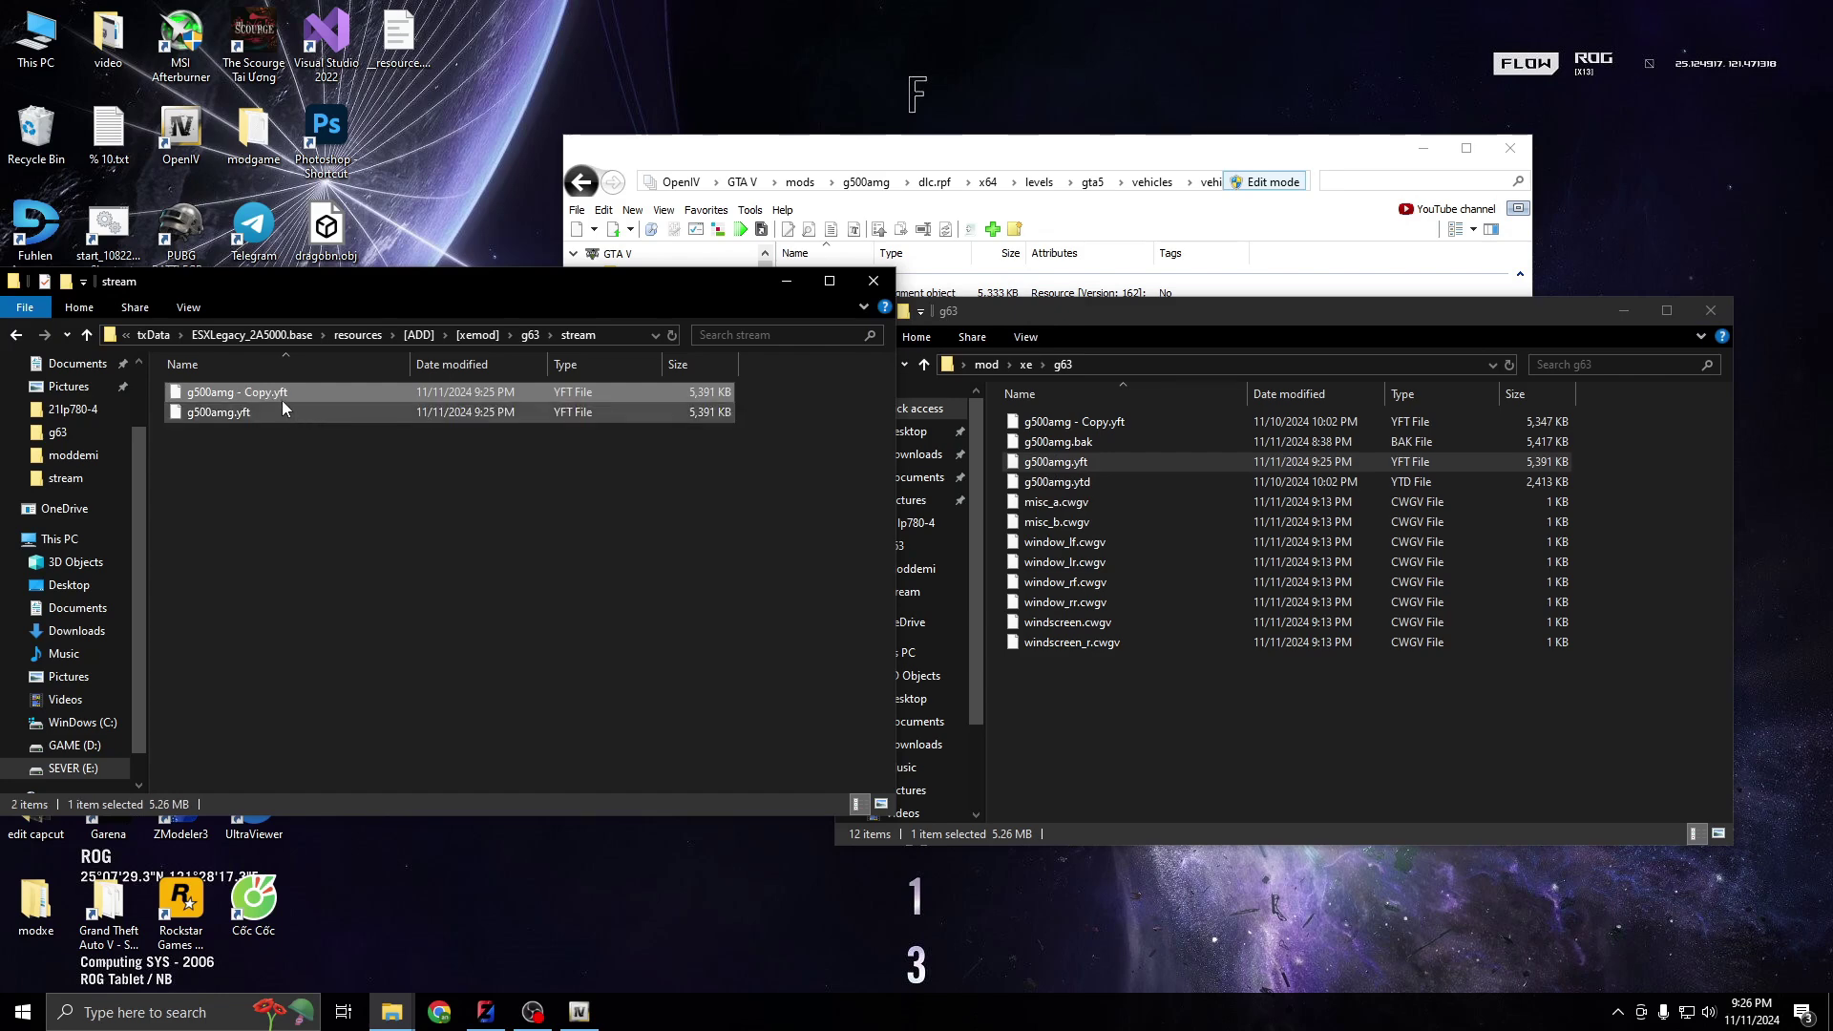
{"action": "right_click", "coordinate": [277, 395]}
{"action": "left_click", "coordinate": [349, 725]}
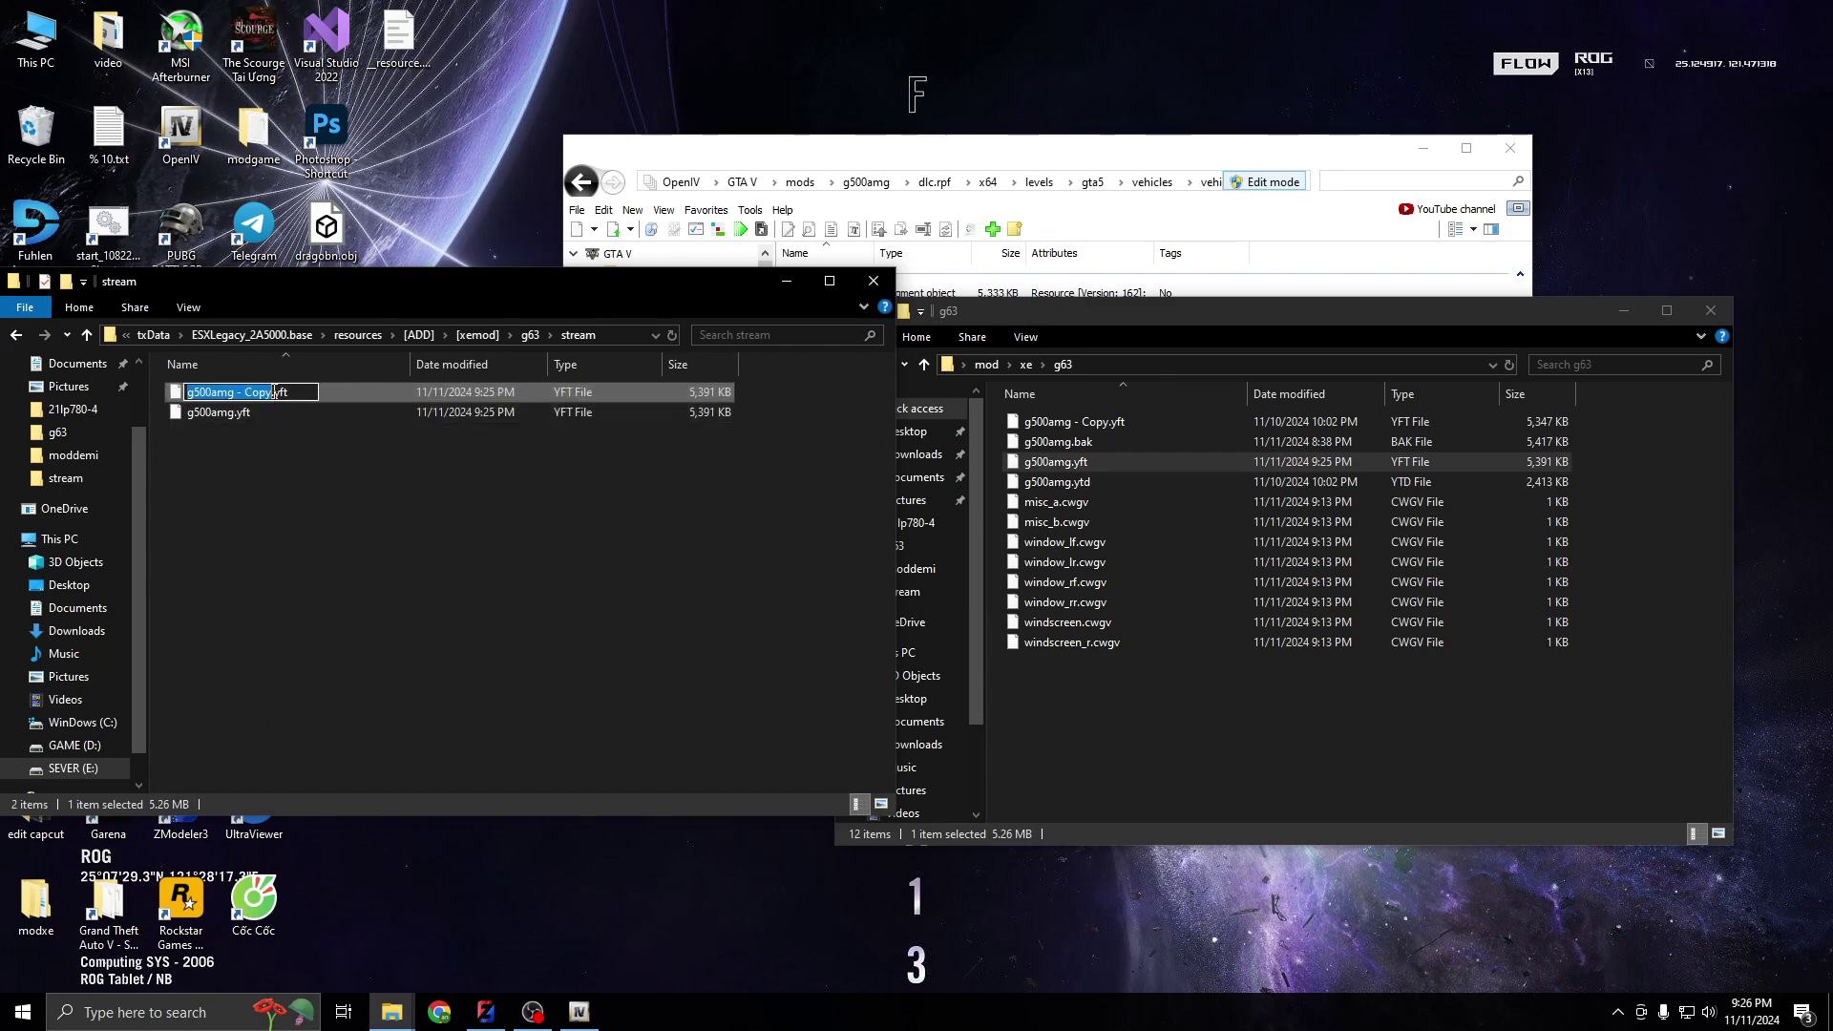
{"action": "left_click", "coordinate": [268, 391]}
{"action": "key", "text": "BackSpace"}
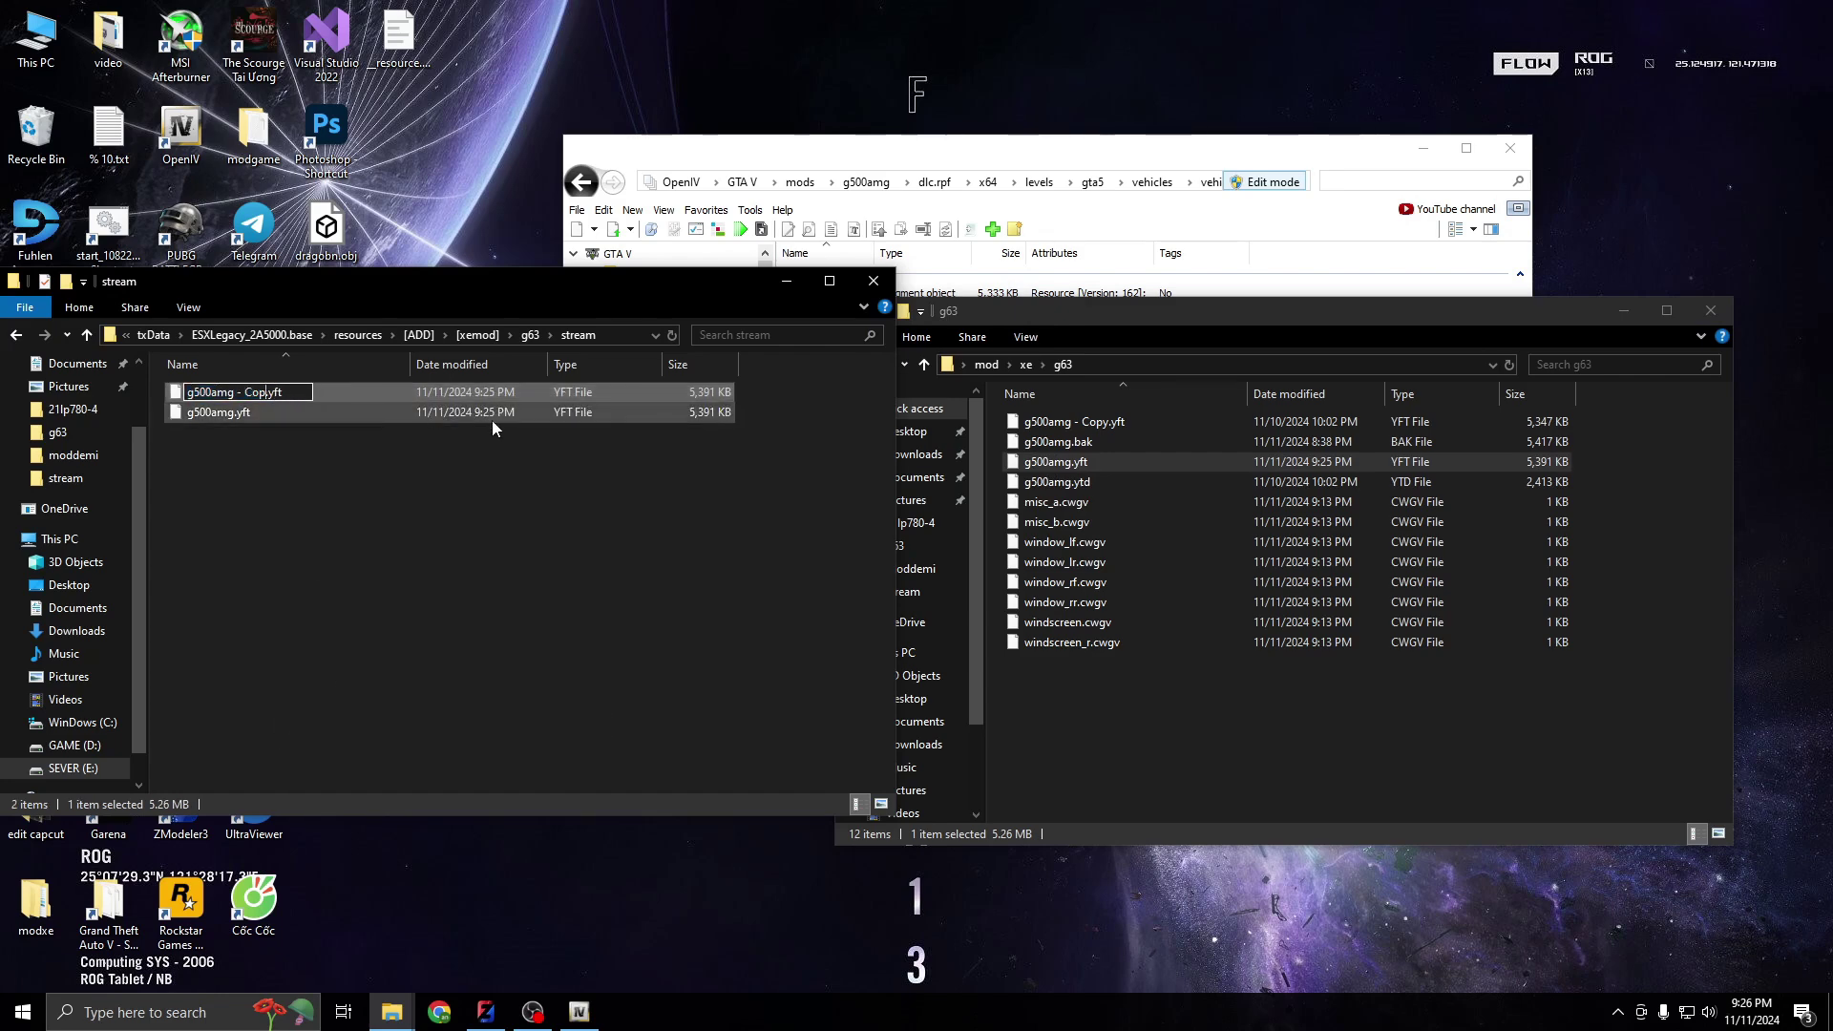
{"action": "key", "text": "BackSpace"}
{"action": "key", "text": "BackSpace"}
{"action": "key", "text": "BackSpace"}
{"action": "key", "text": "BackSpace"}
{"action": "key", "text": "BackSpace"}
{"action": "key", "text": "BackSpace"}
{"action": "type", "text": "_hi"}
{"action": "key", "text": "Return"}
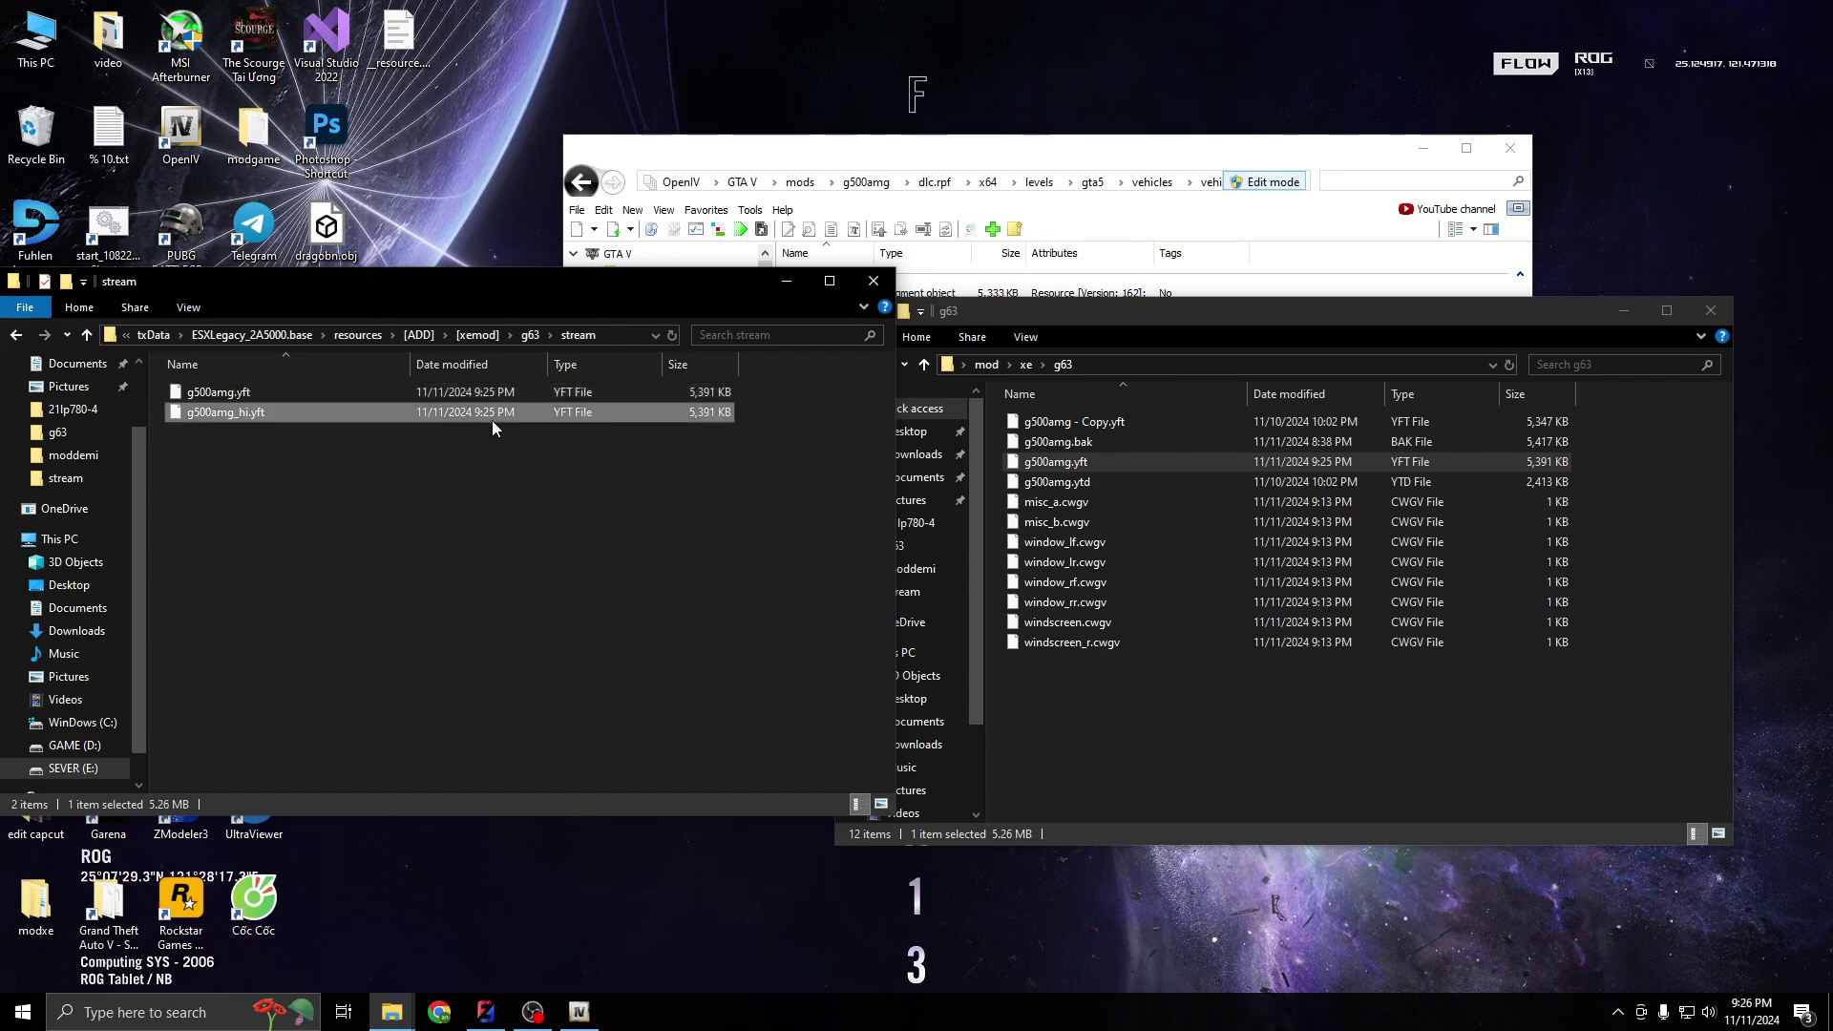
{"action": "left_click", "coordinate": [1164, 339]}
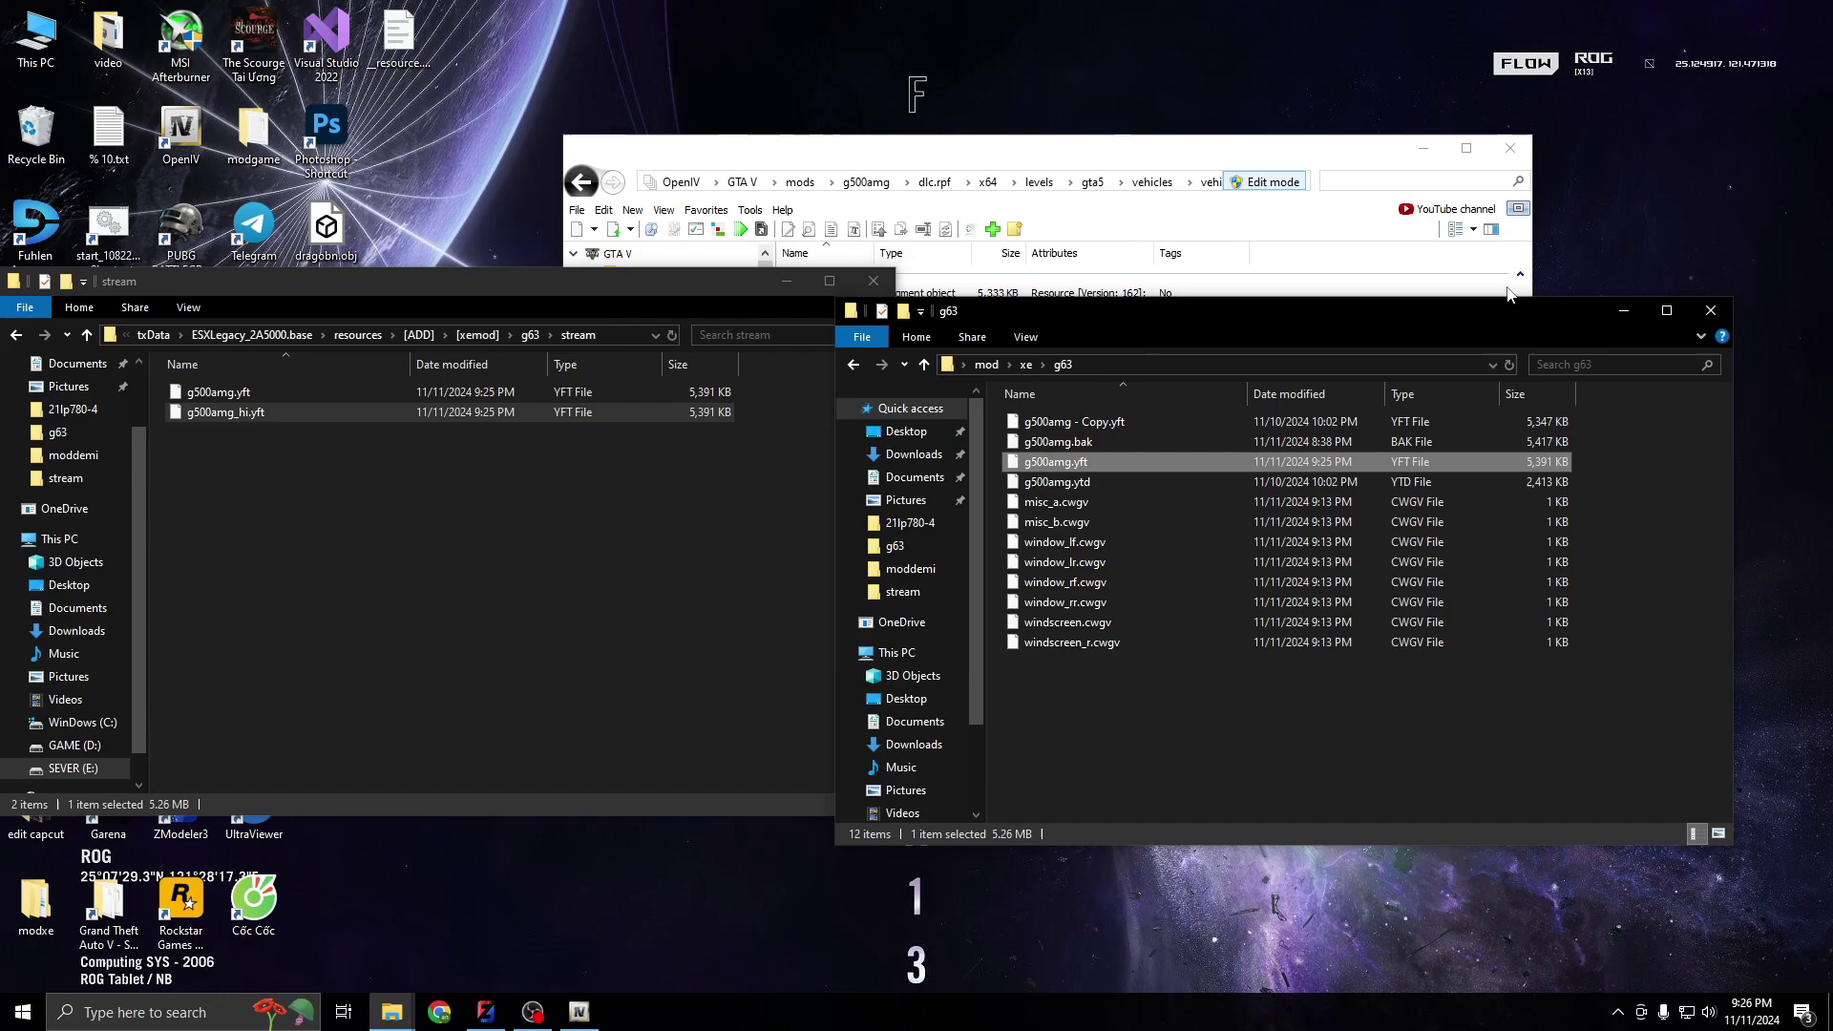
{"action": "left_click", "coordinate": [1715, 326]}
{"action": "left_click", "coordinate": [1119, 390]}
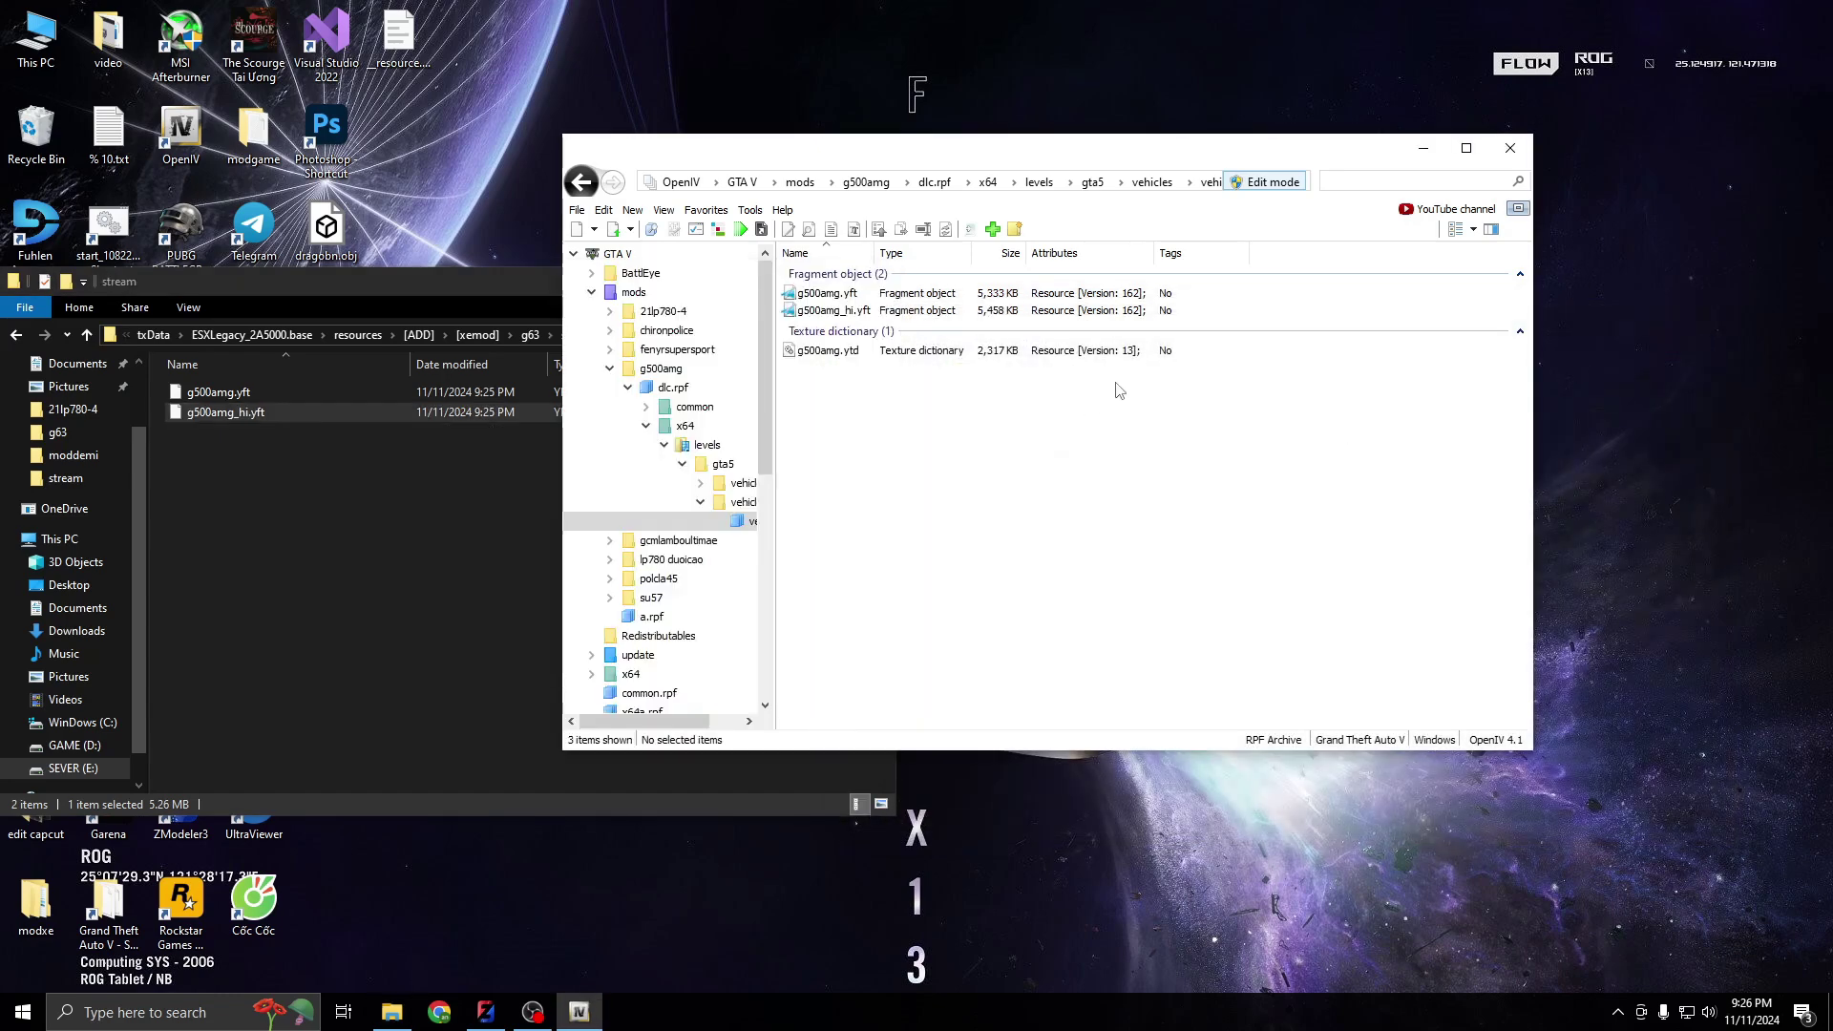
Open the desktop mod folder and arrange it beside OpenIV's g500amg vehicles listing
{"action": "double_click", "coordinate": [889, 360]}
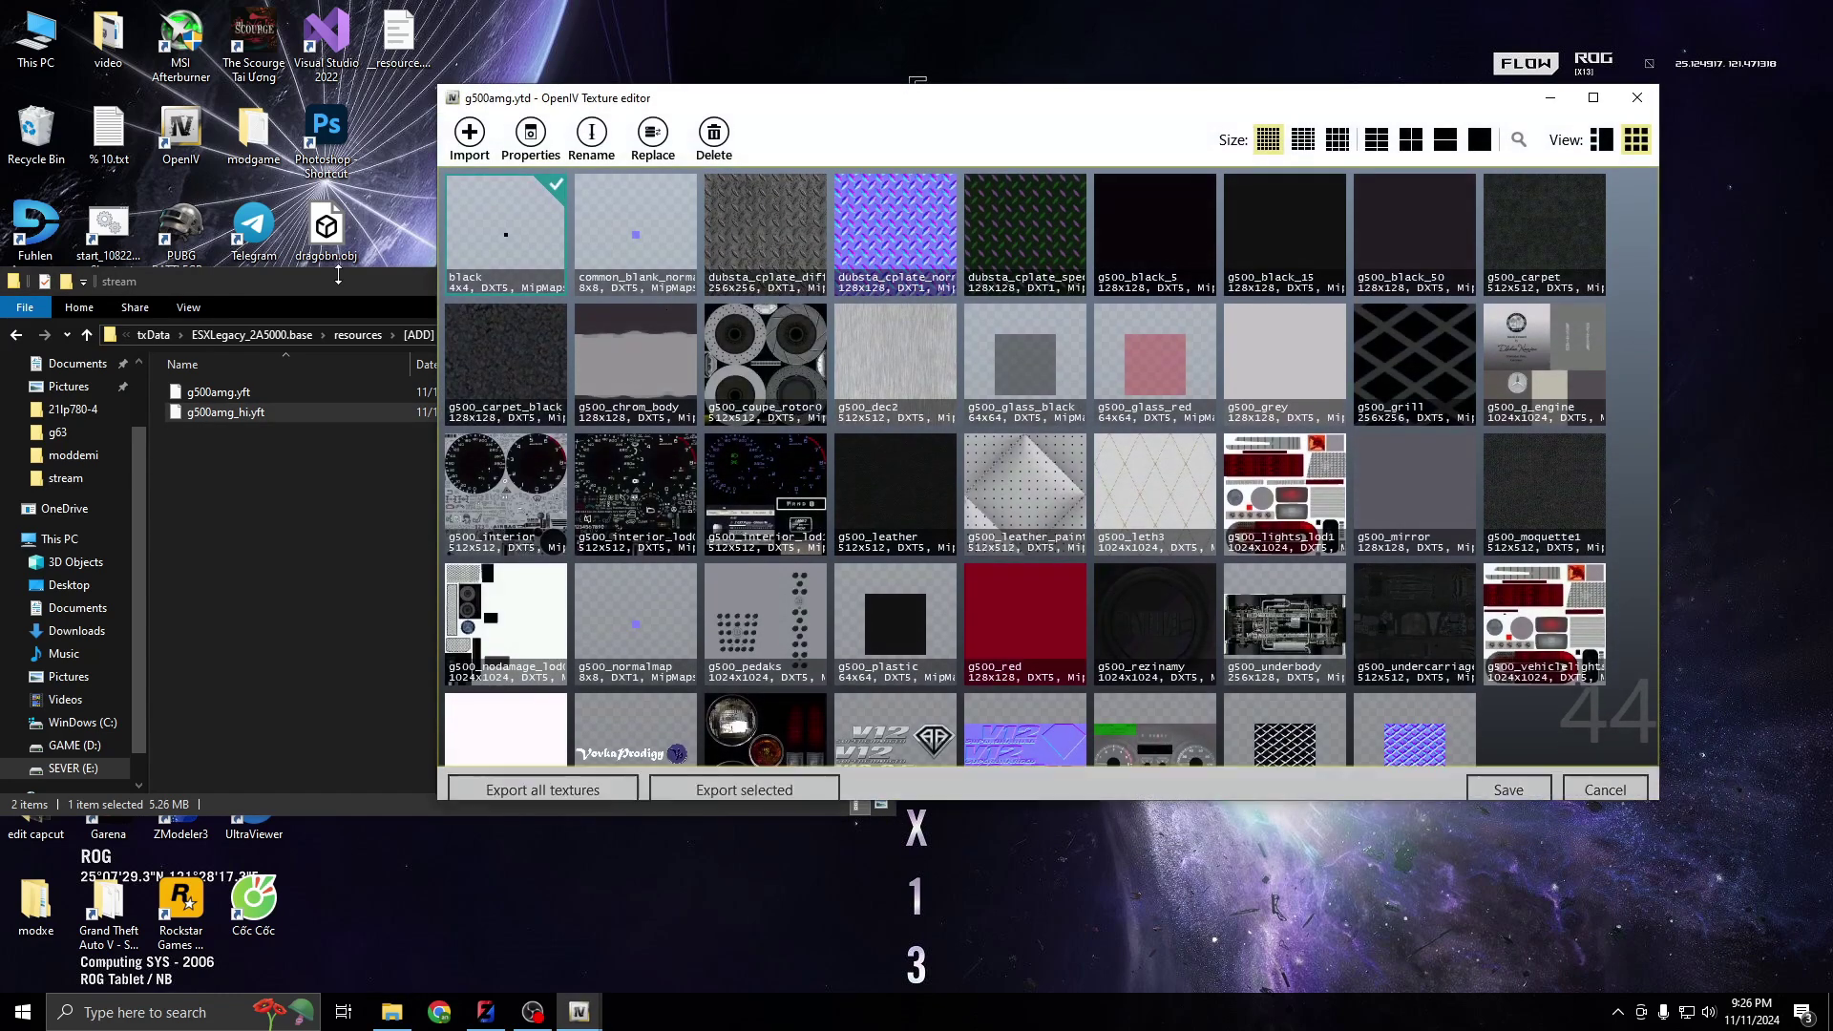
{"action": "mouse_move", "coordinate": [331, 290]}
{"action": "left_mouse_down"}
{"action": "mouse_move", "coordinate": [381, 366]}
{"action": "mouse_move", "coordinate": [843, 195]}
{"action": "left_mouse_up"}
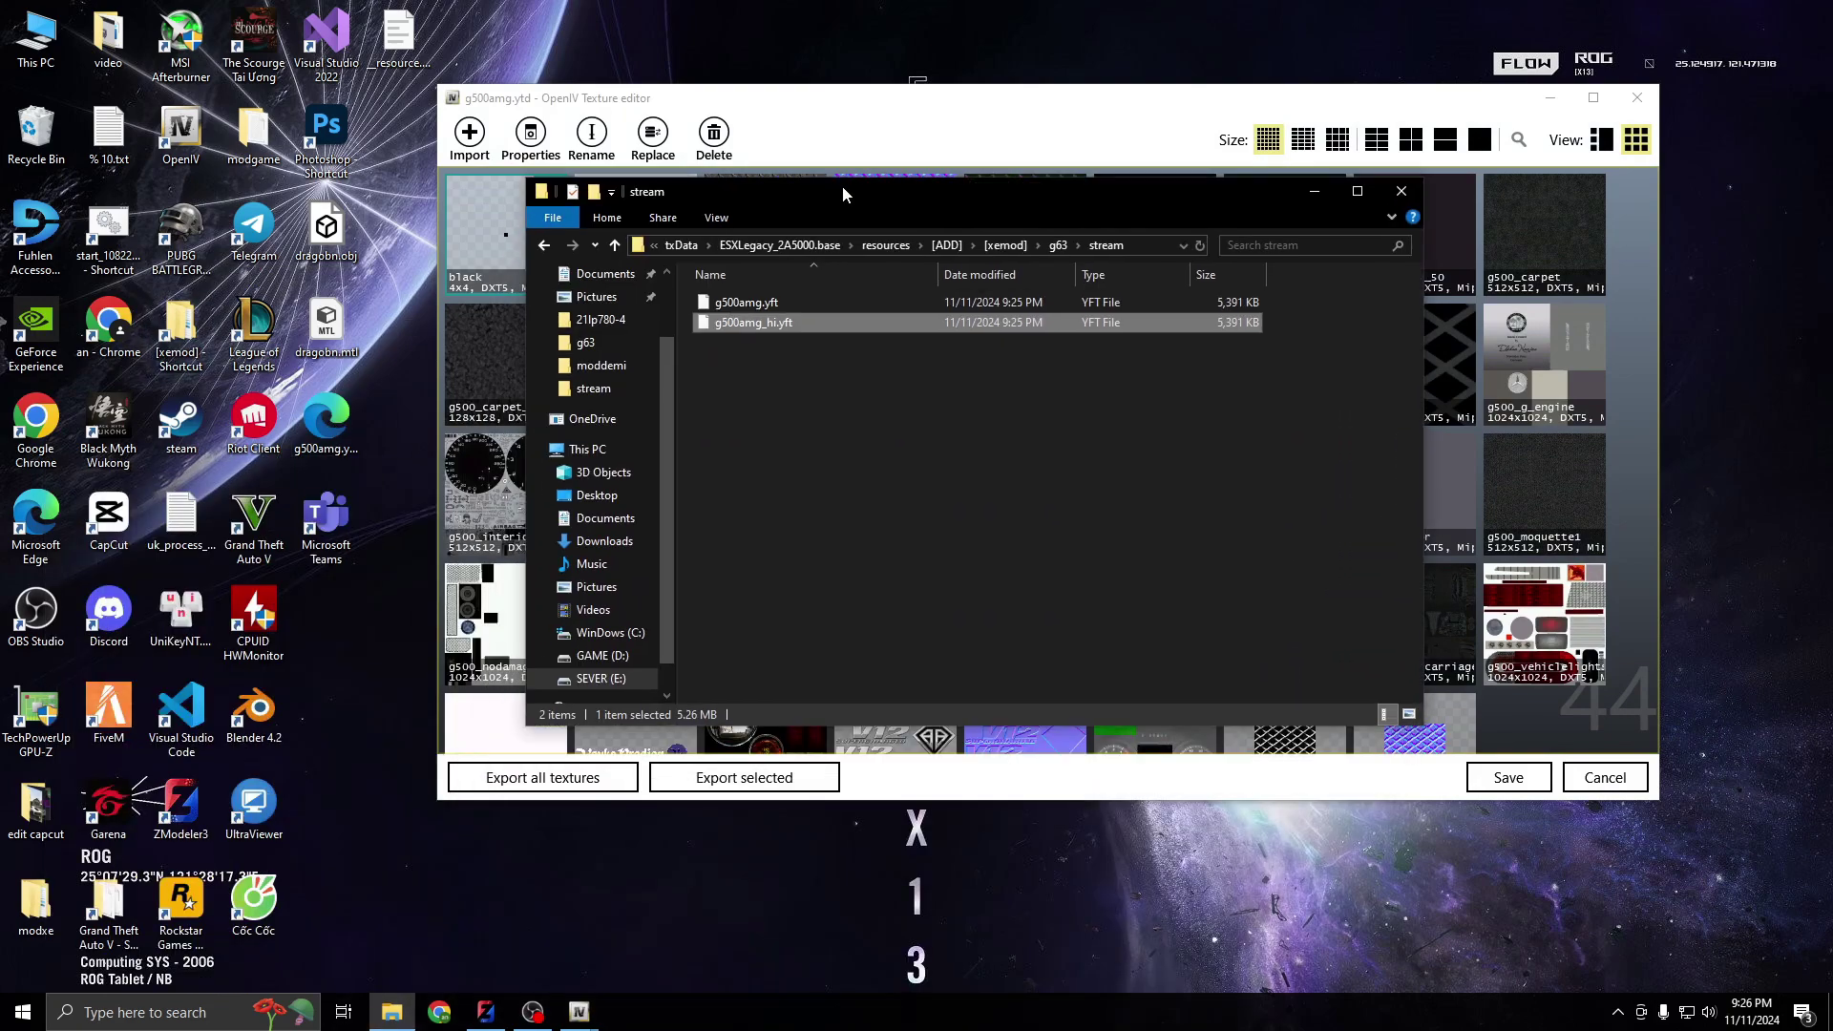
{"action": "left_click", "coordinate": [497, 429]}
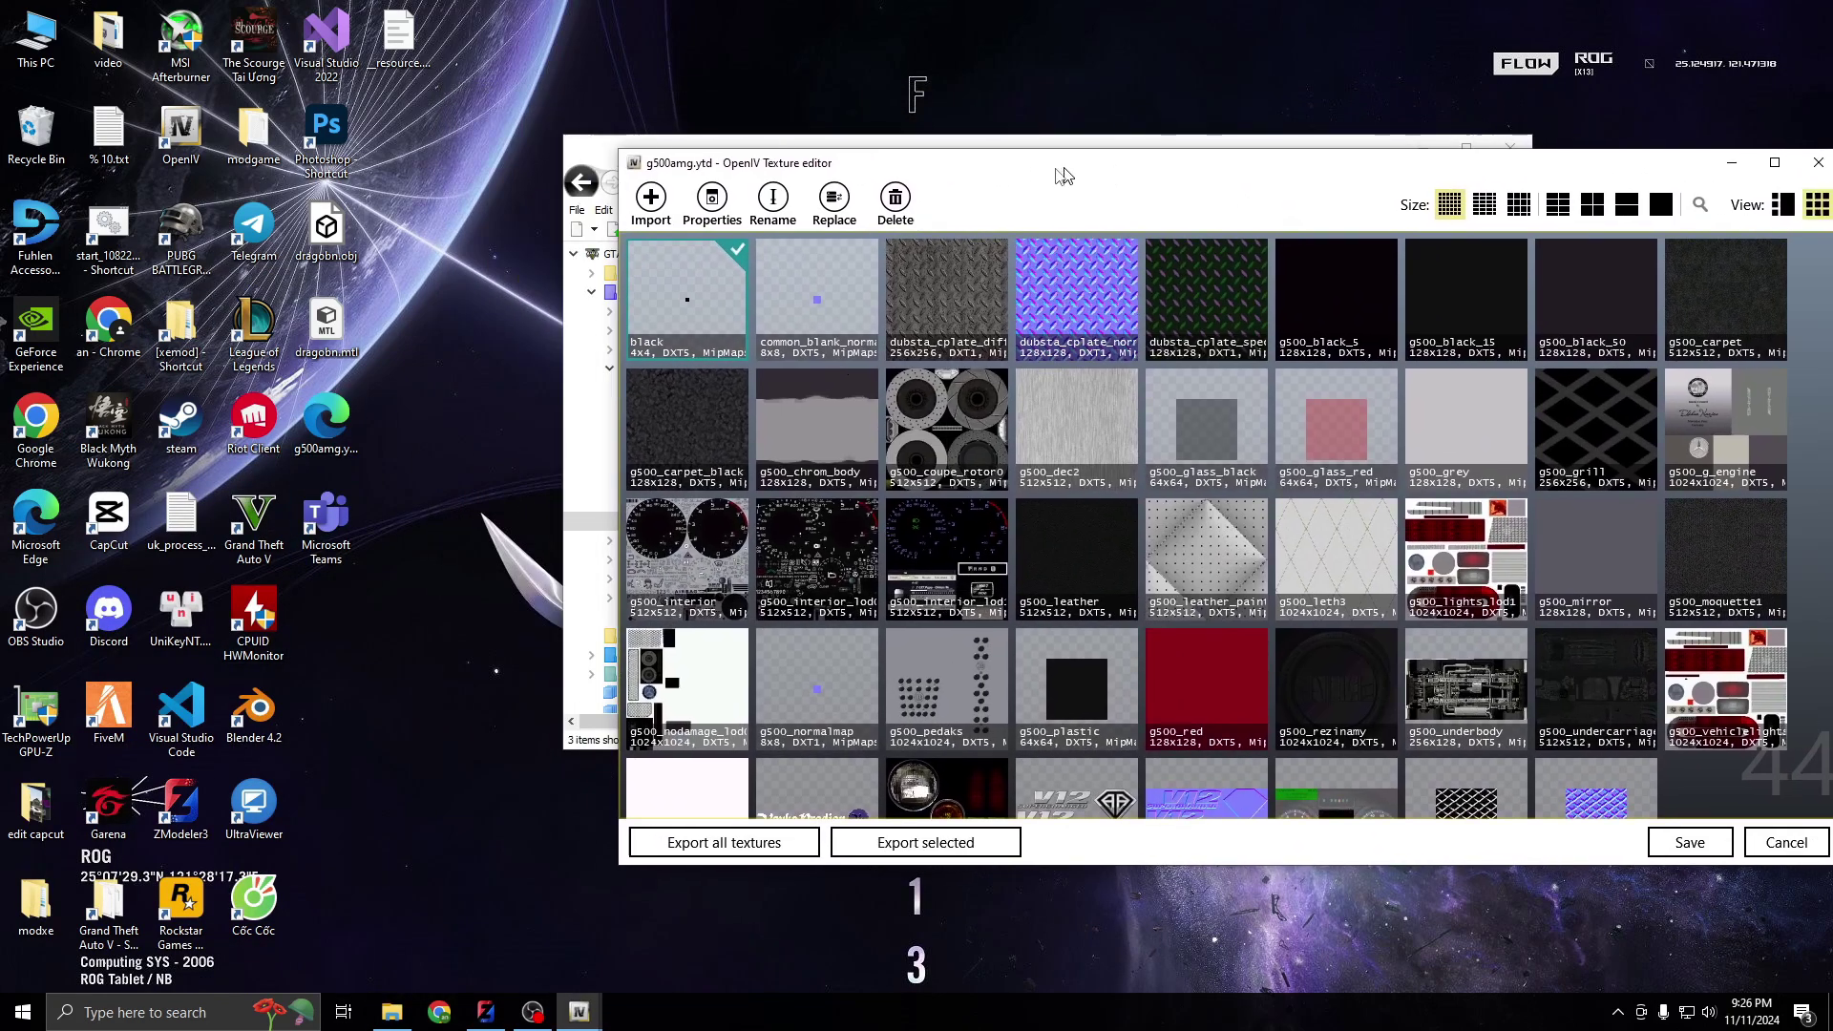
{"action": "left_click_drag", "start_coordinate": [778, 124], "coordinate": [860, 247]}
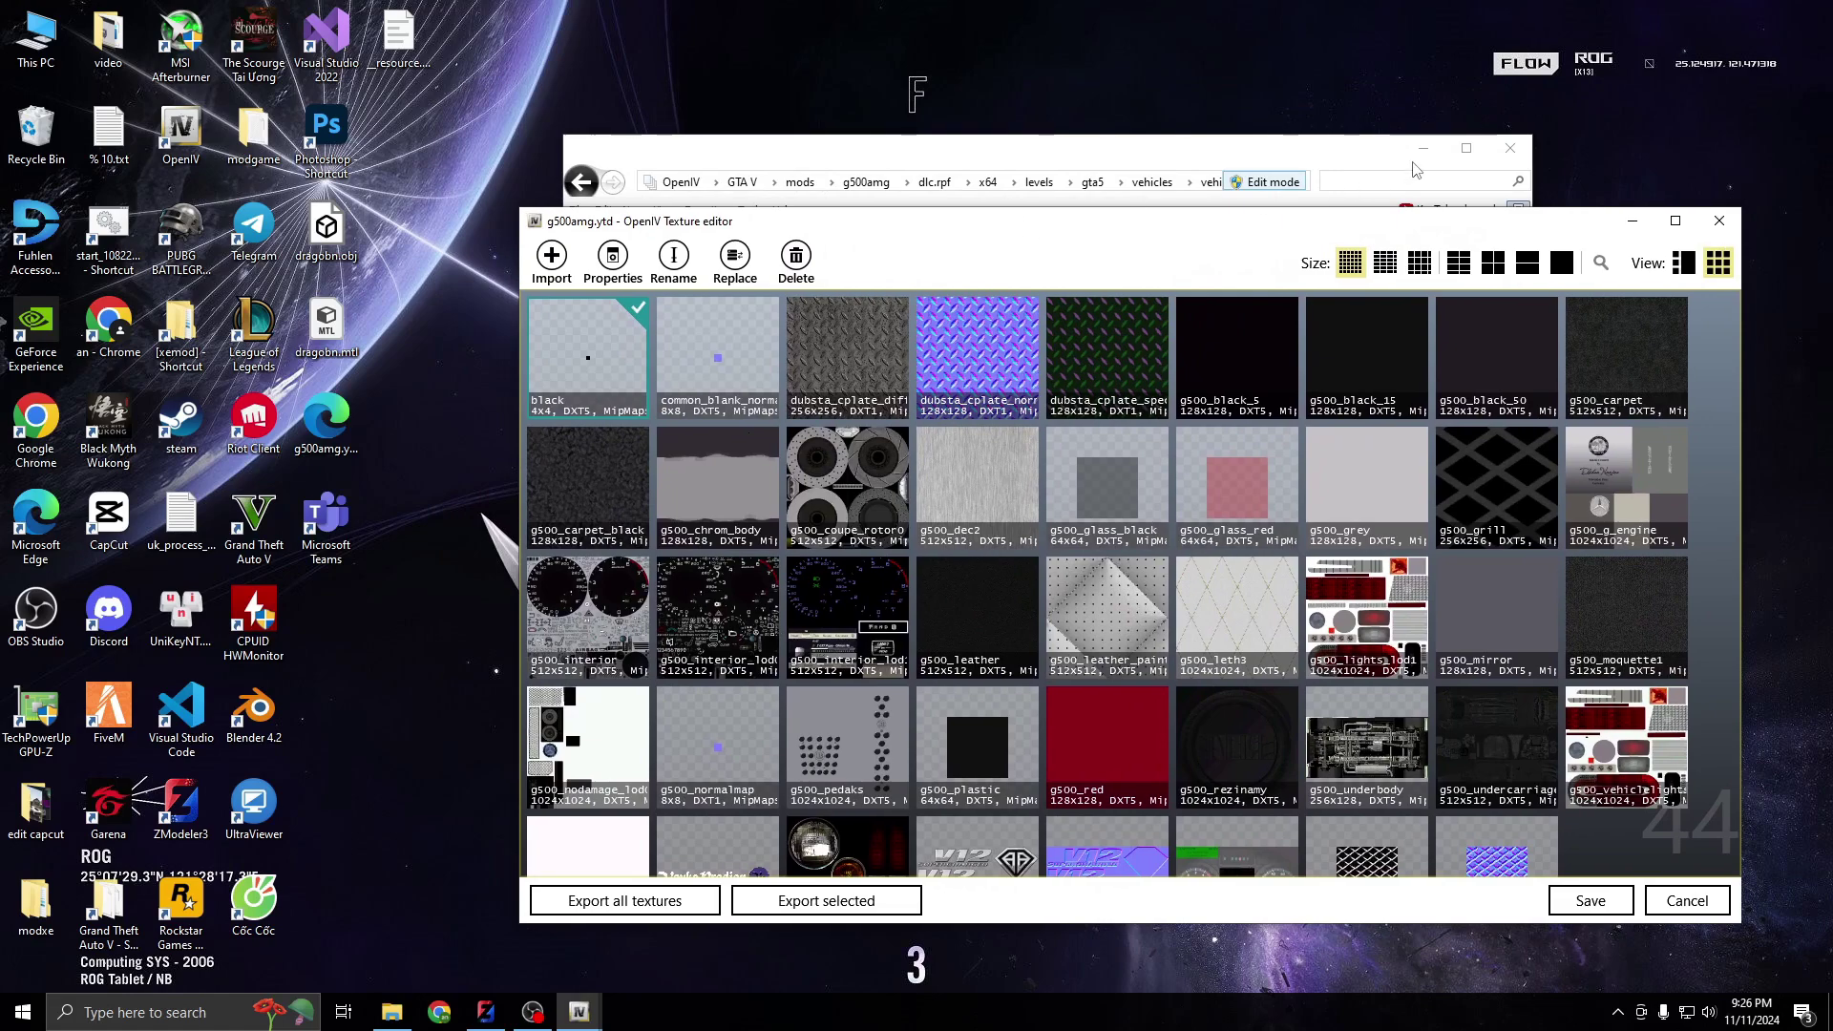
{"action": "left_click", "coordinate": [1725, 224]}
{"action": "left_click_drag", "start_coordinate": [1231, 155], "coordinate": [1401, 163]}
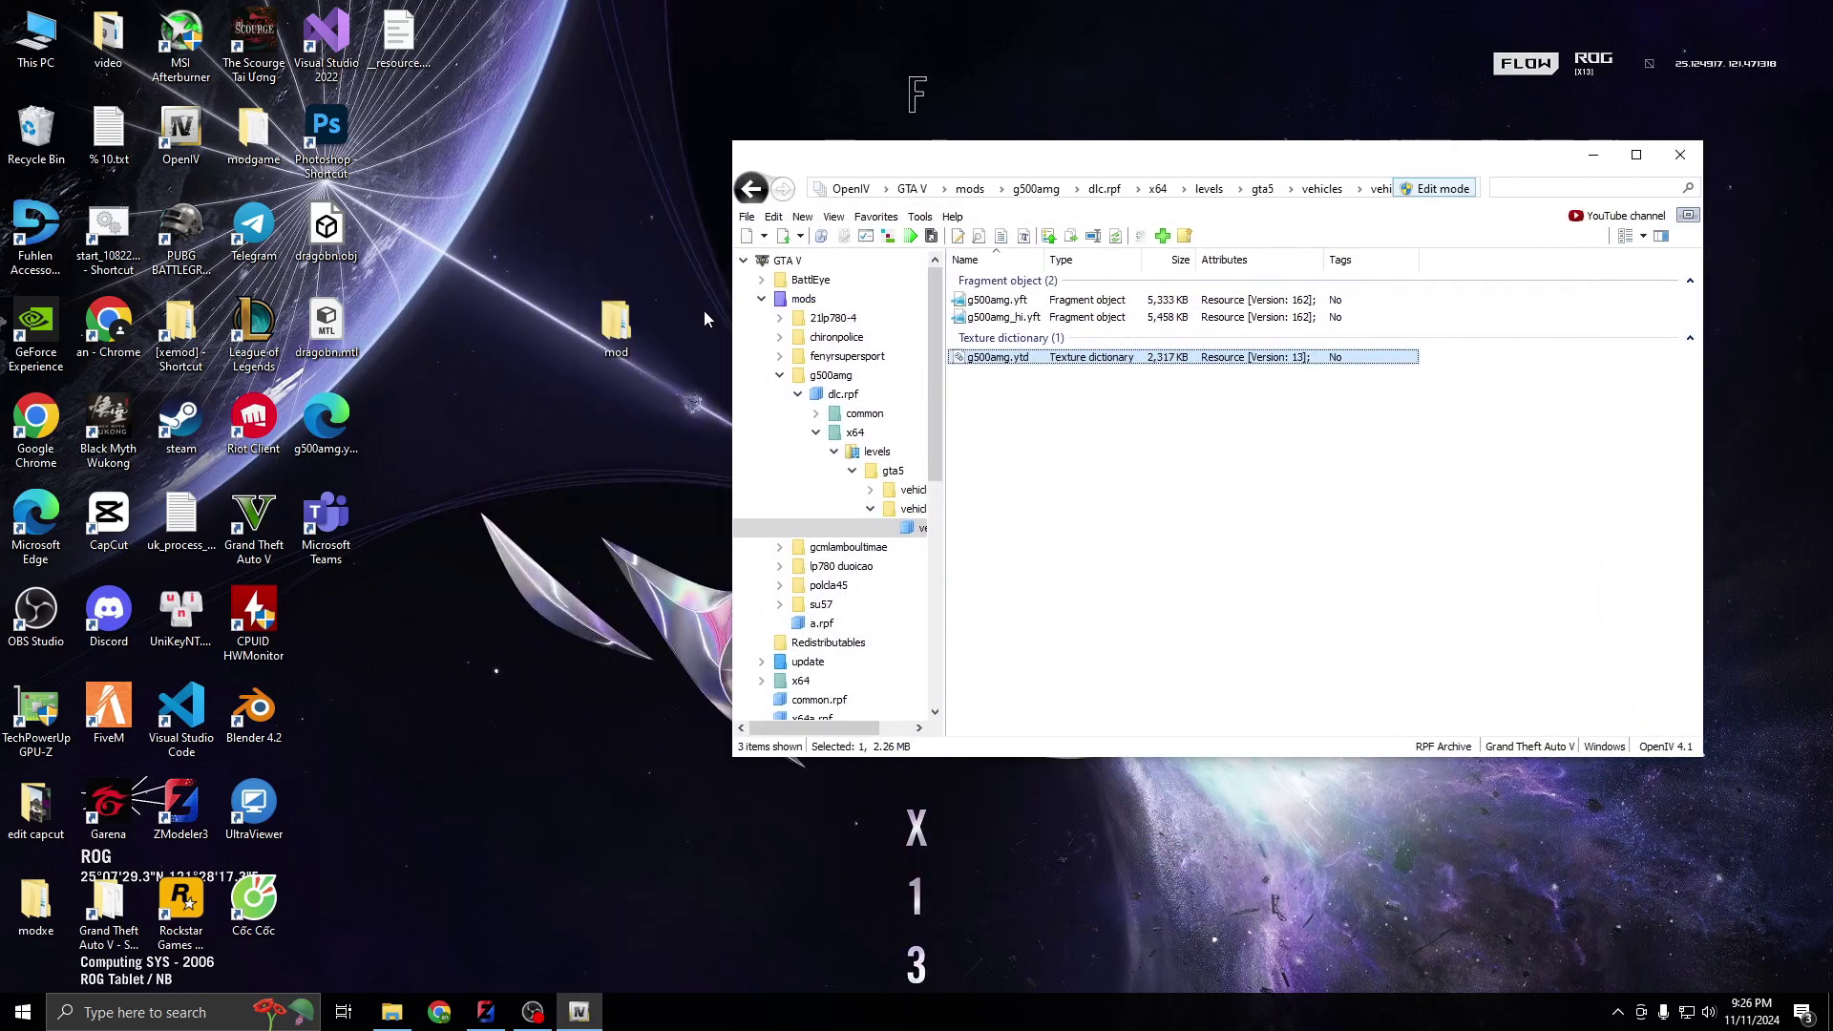
{"action": "left_click", "coordinate": [613, 326]}
{"action": "double_click", "coordinate": [612, 326]}
{"action": "left_click_drag", "start_coordinate": [802, 176], "coordinate": [329, 176]}
{"action": "left_click", "coordinate": [1021, 361]}
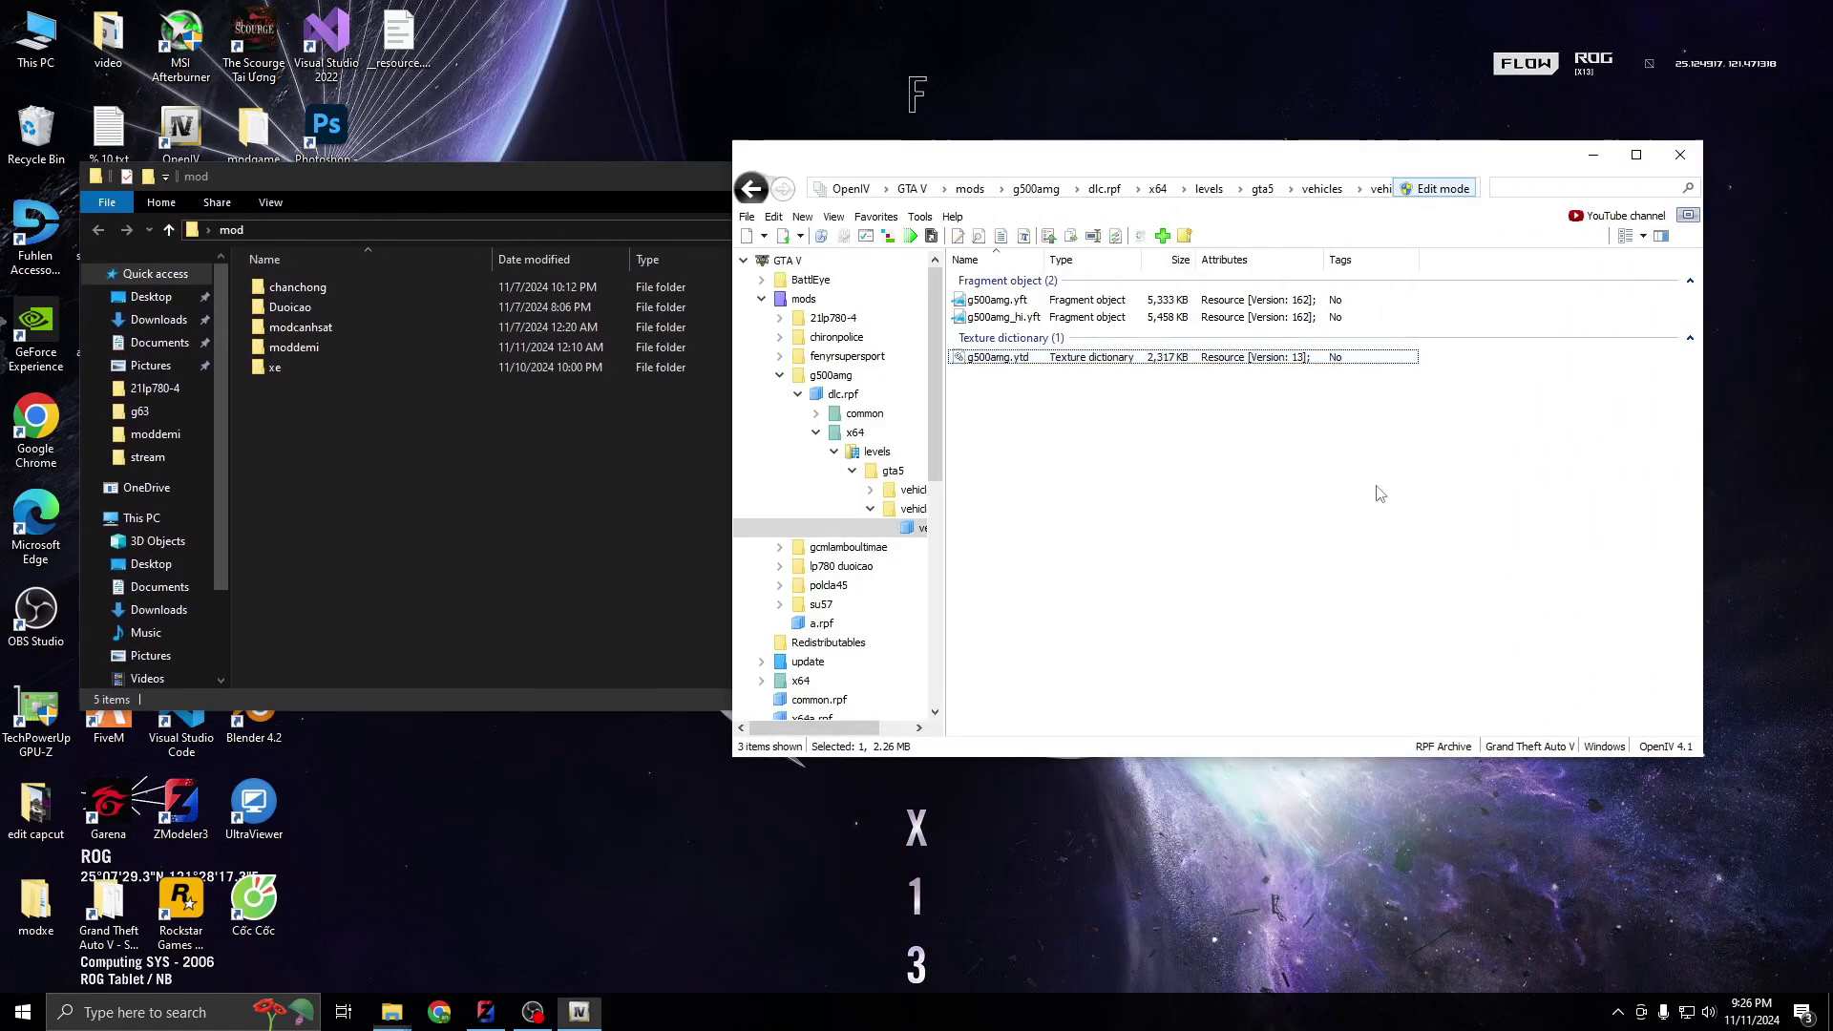
Import the three moddemi PNGs into g500amg.ytd and close the moddemi folder
{"action": "double_click", "coordinate": [997, 357]}
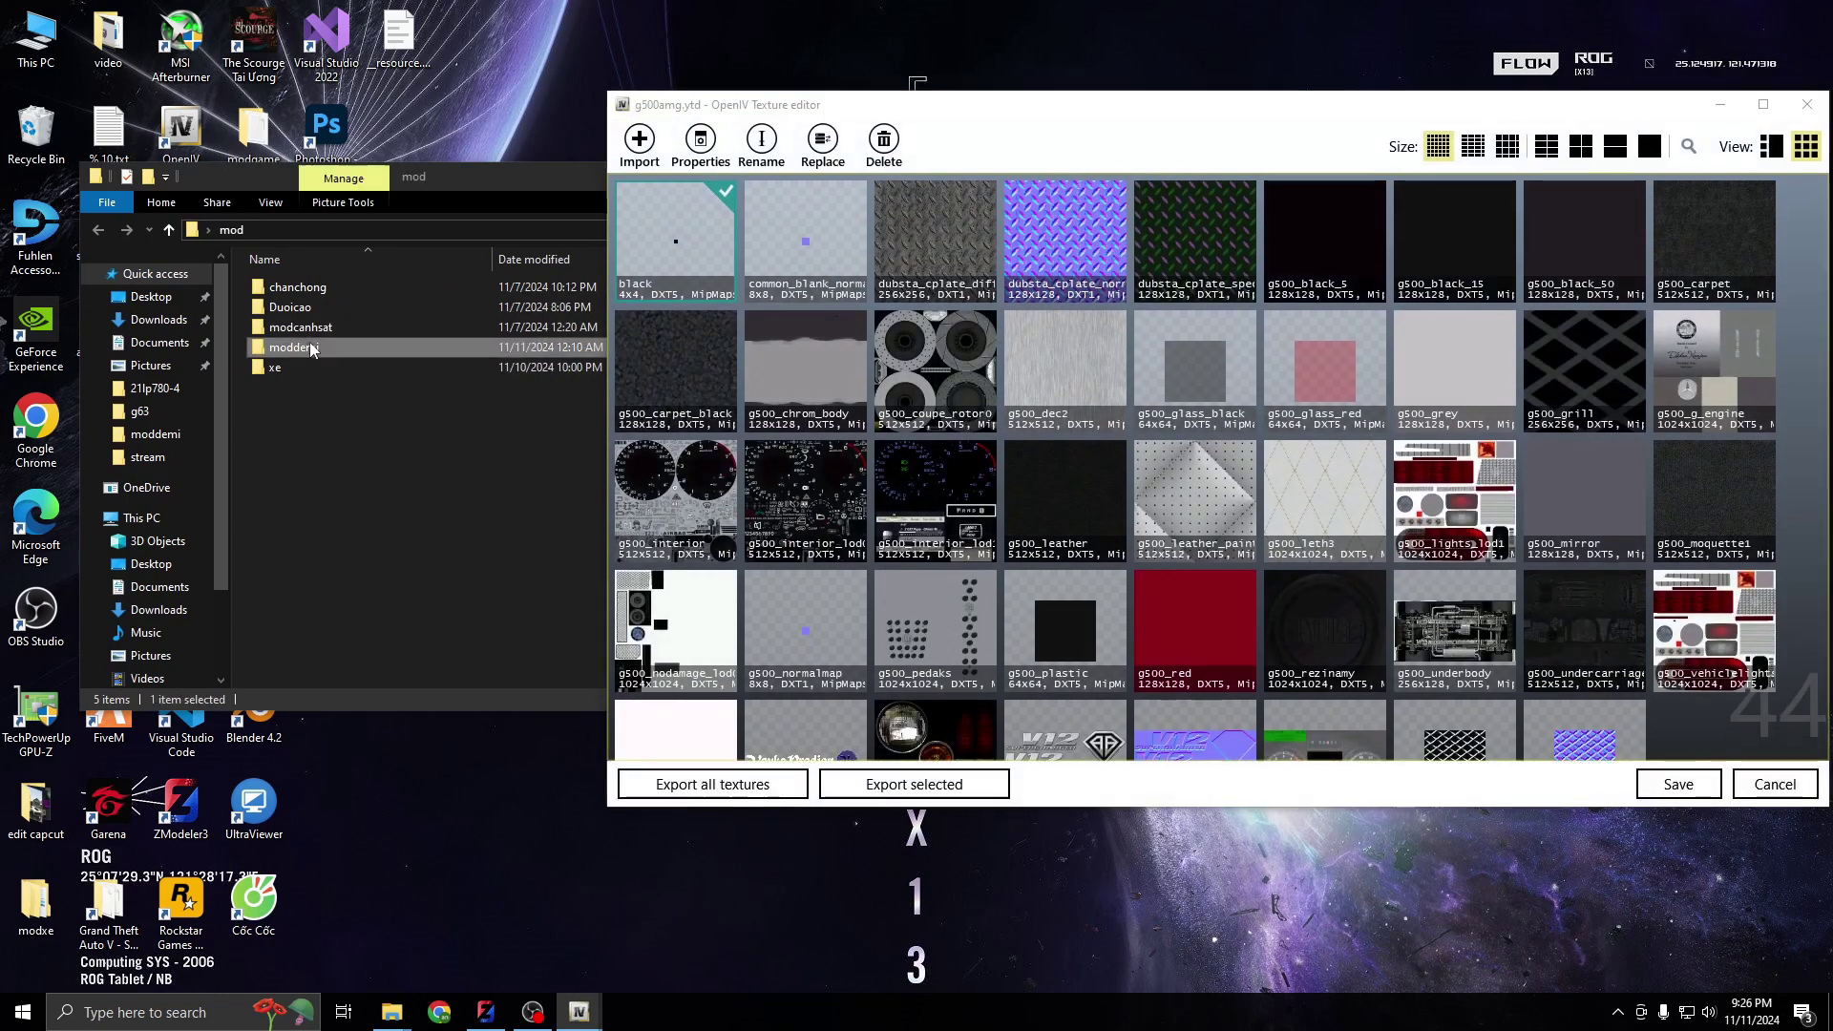
{"action": "double_click", "coordinate": [309, 343]}
{"action": "left_click_drag", "start_coordinate": [668, 444], "coordinate": [253, 255]}
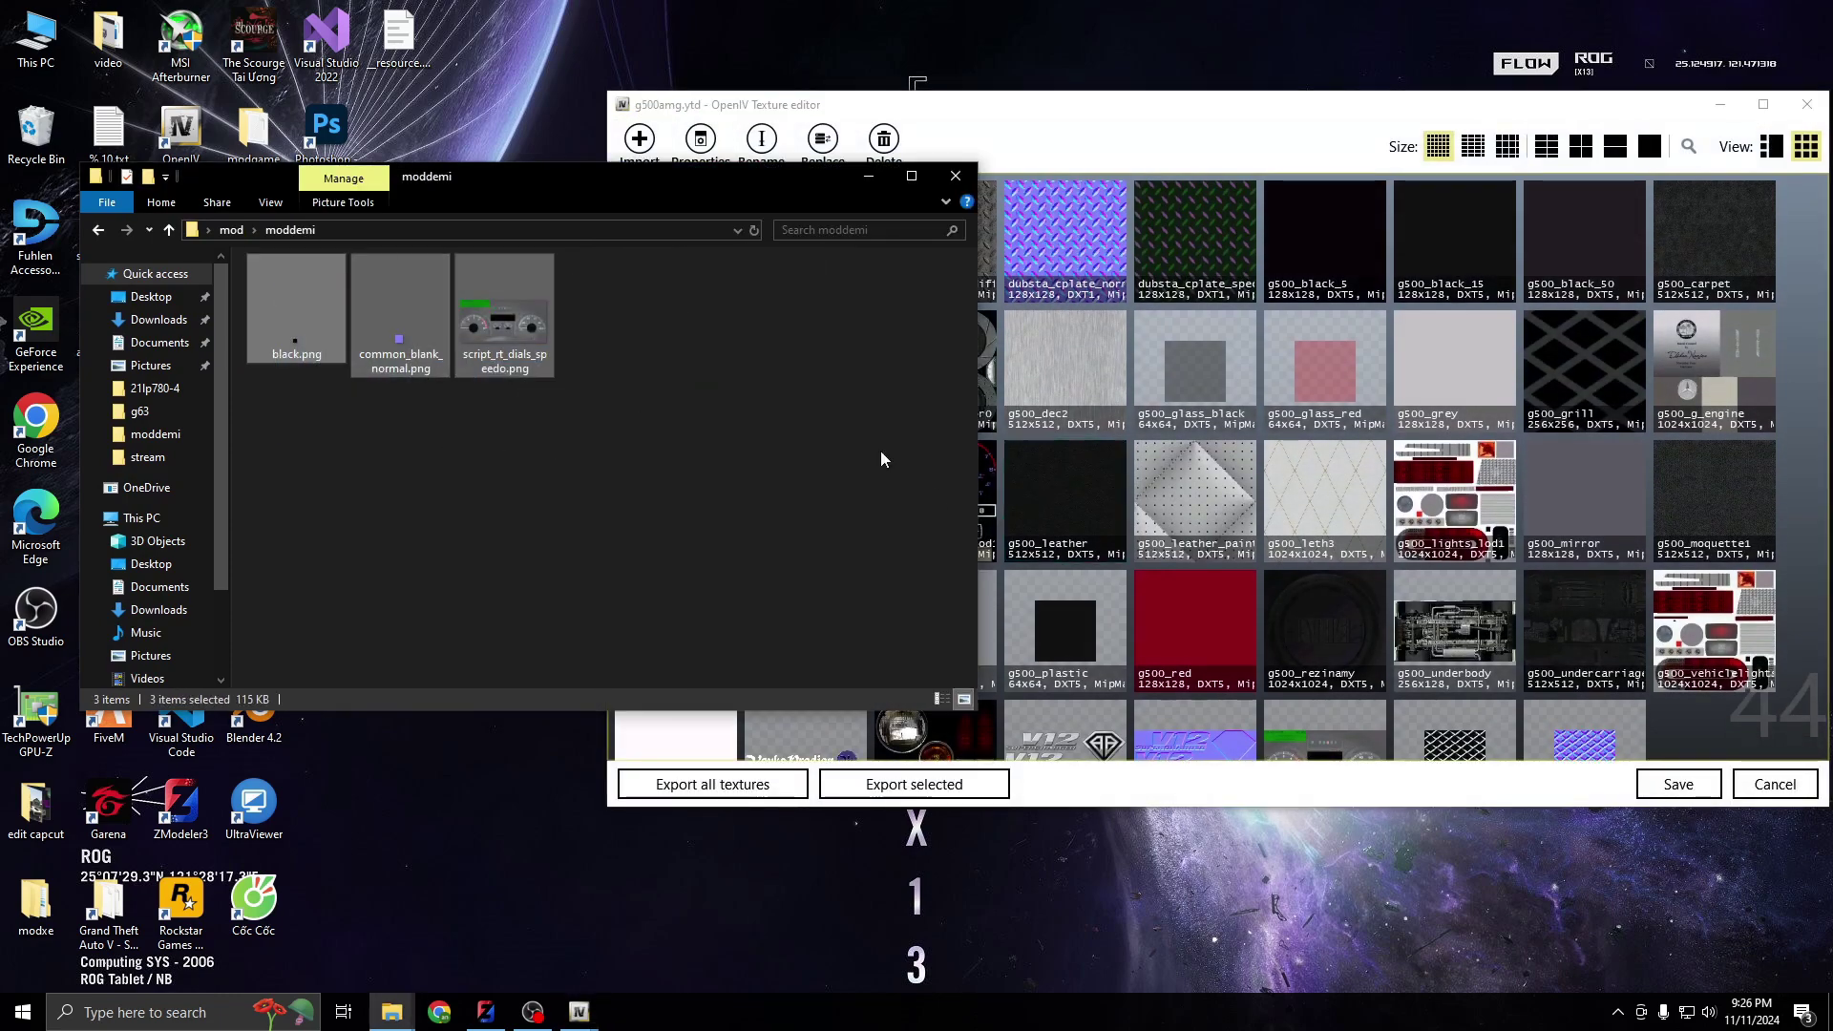
{"action": "left_click_drag", "start_coordinate": [504, 320], "coordinate": [1661, 422]}
{"action": "left_click_drag", "start_coordinate": [1800, 414], "coordinate": [1794, 413]}
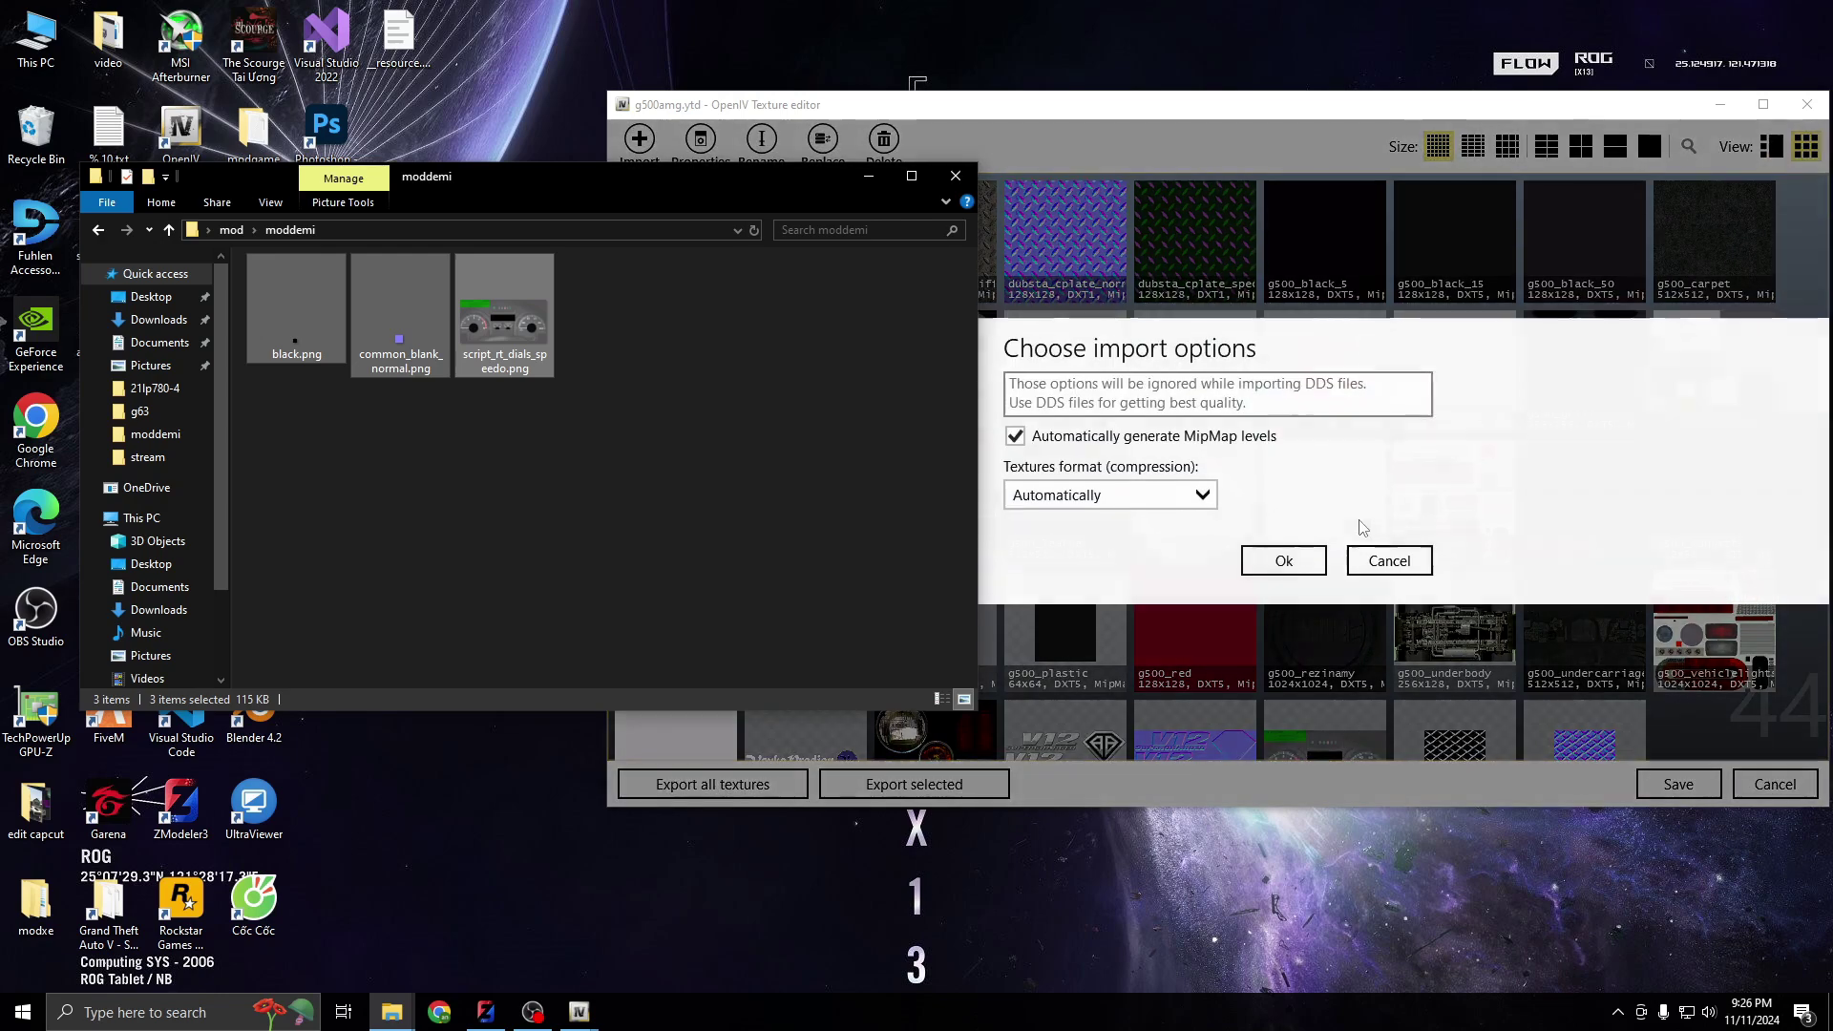
{"action": "left_click", "coordinate": [1280, 556]}
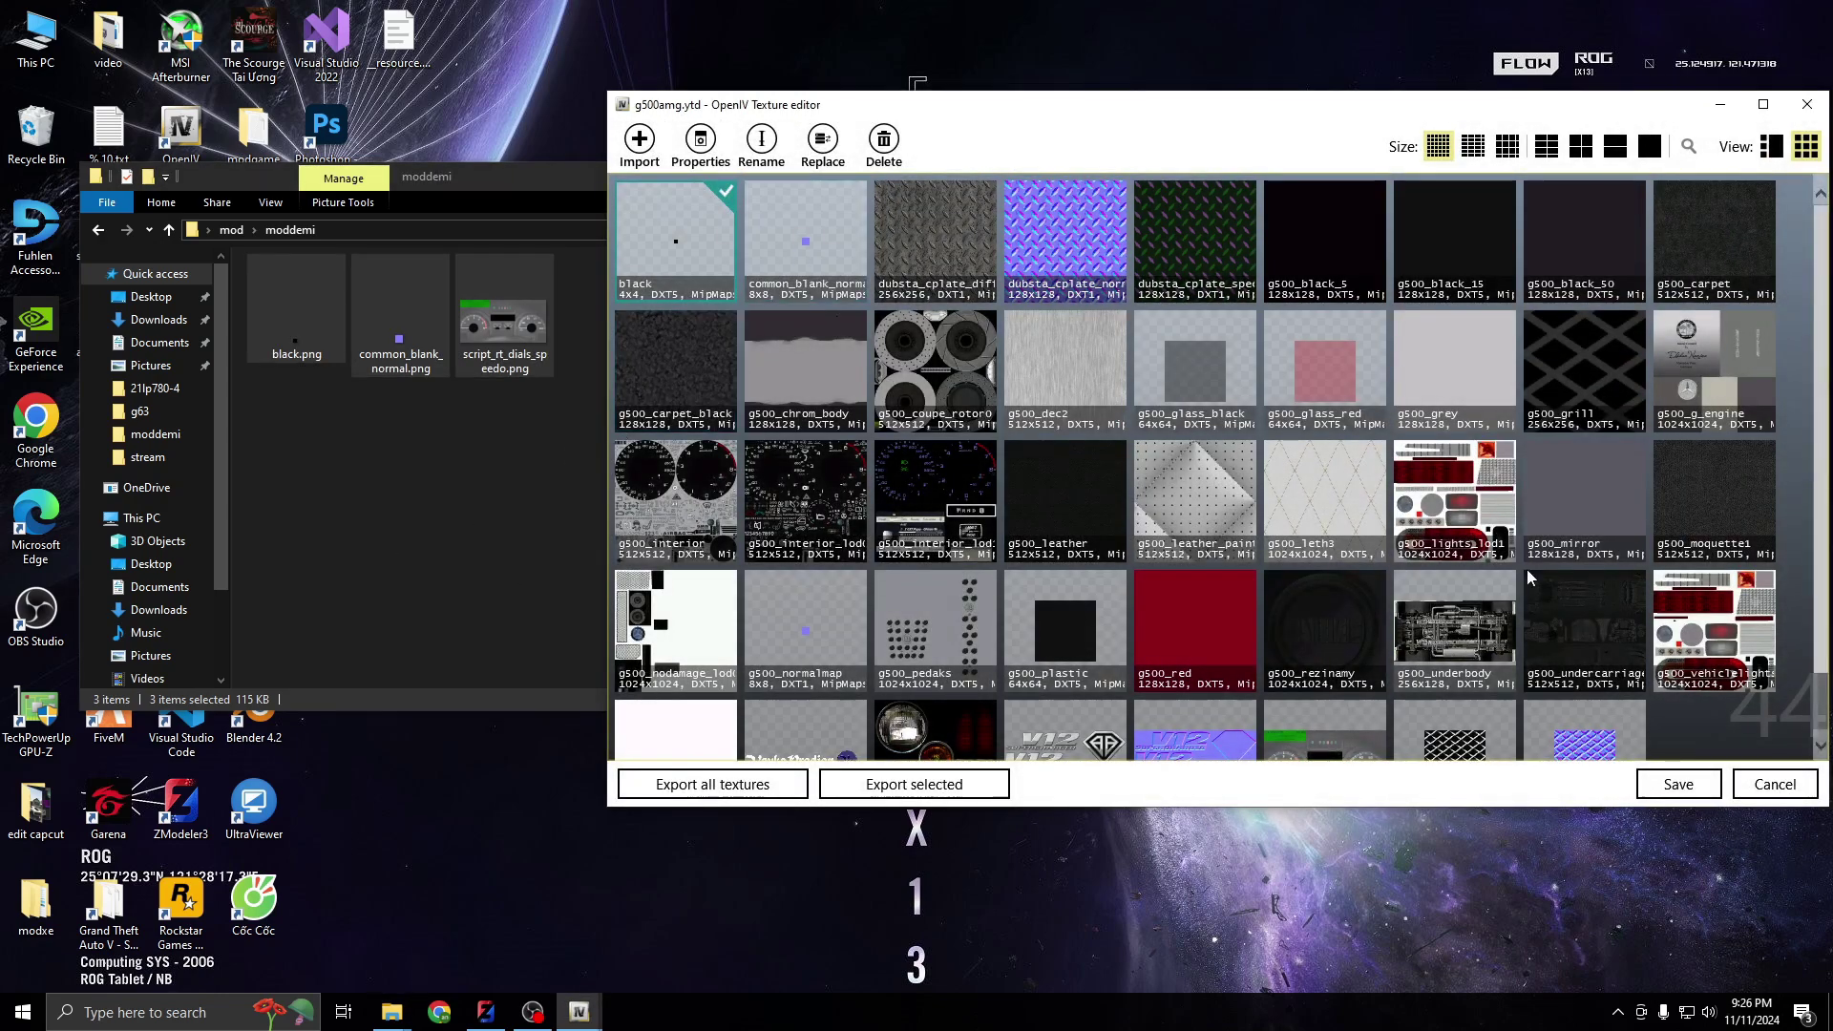
{"action": "scroll", "coordinate": [1575, 601], "scroll_direction": "down", "scroll_amount": 1}
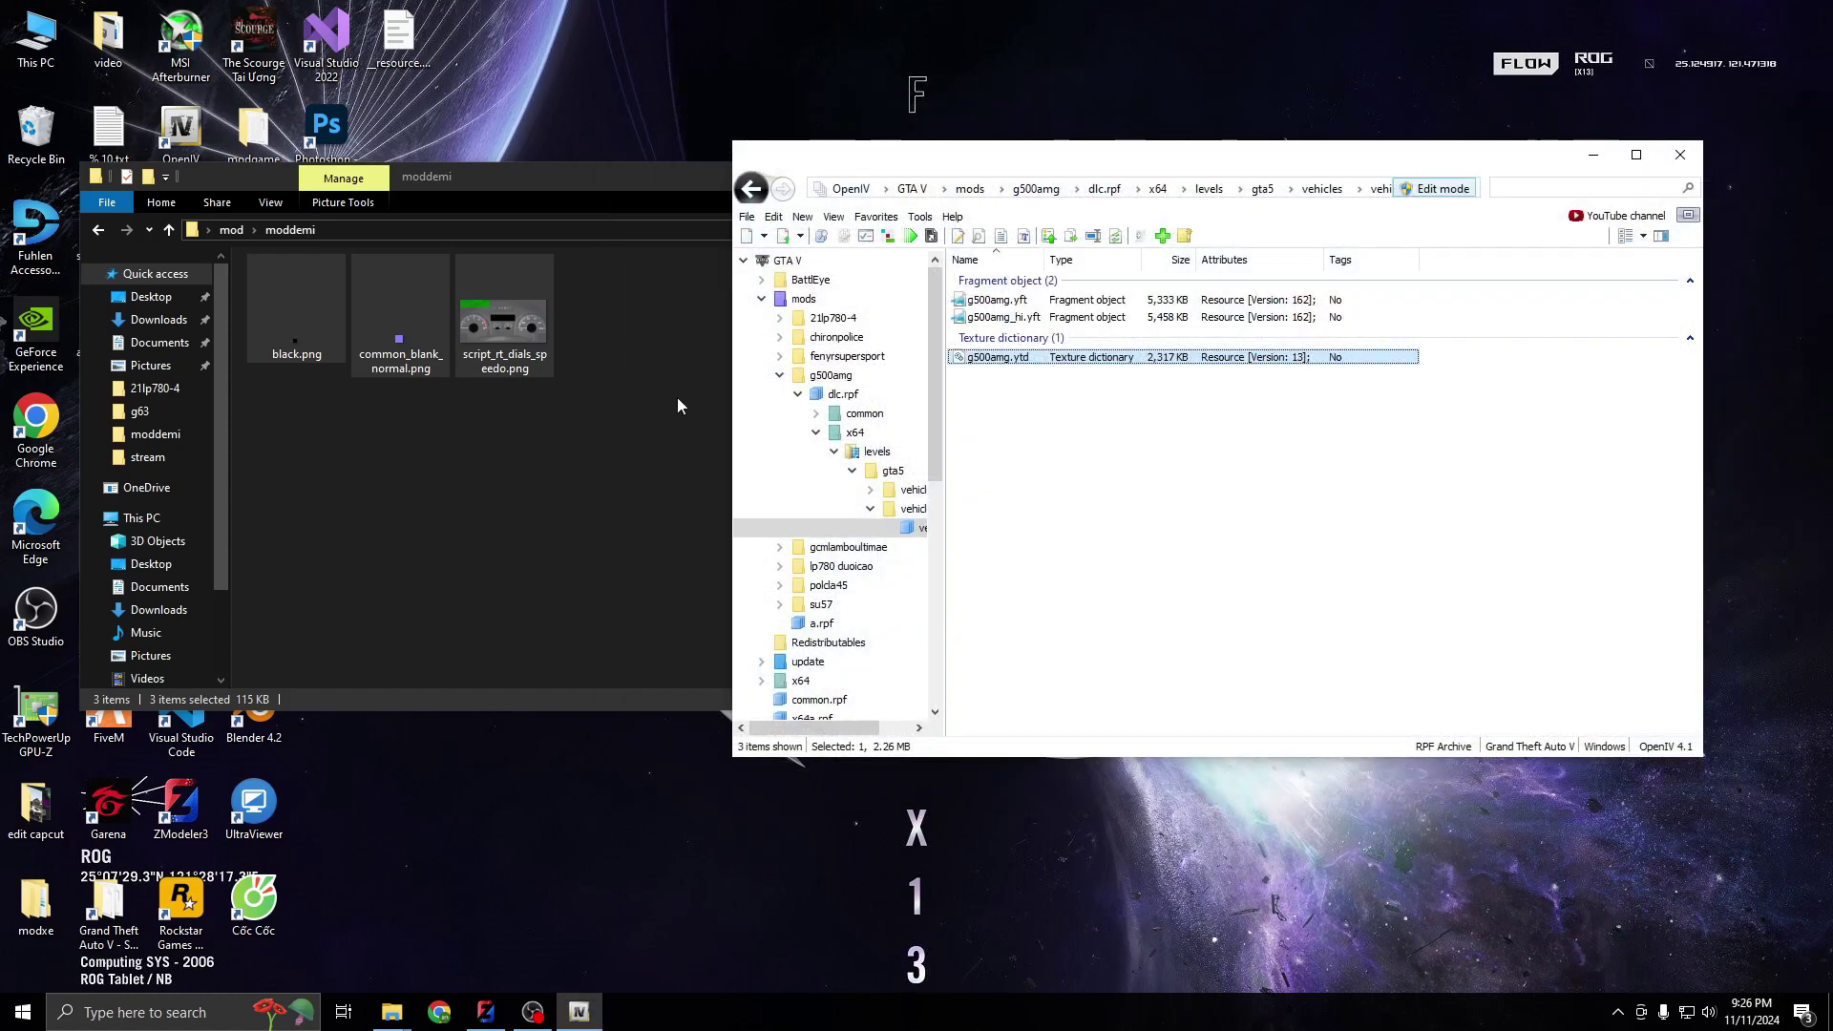
{"action": "left_click", "coordinate": [627, 191]}
{"action": "left_click", "coordinate": [956, 175]}
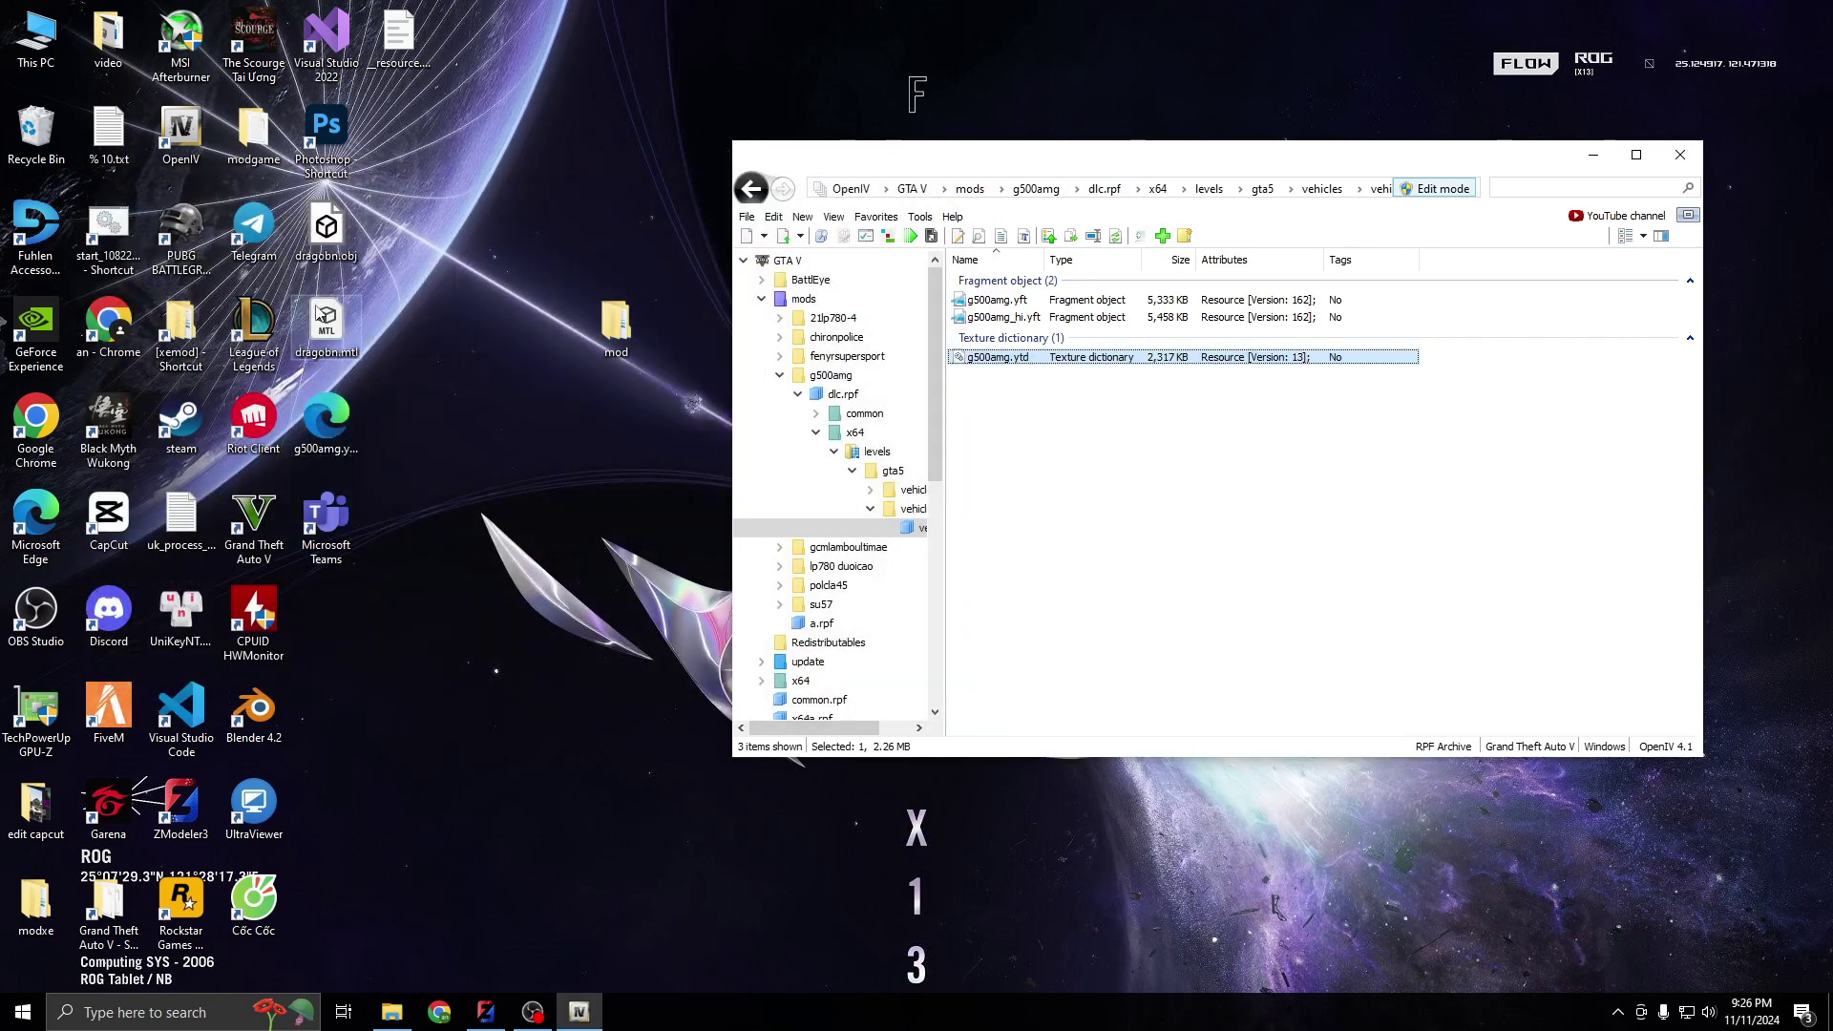
Copy g500amg.ytd from OpenIV into the server's [xemod]\g63\stream folder
{"action": "double_click", "coordinate": [178, 332]}
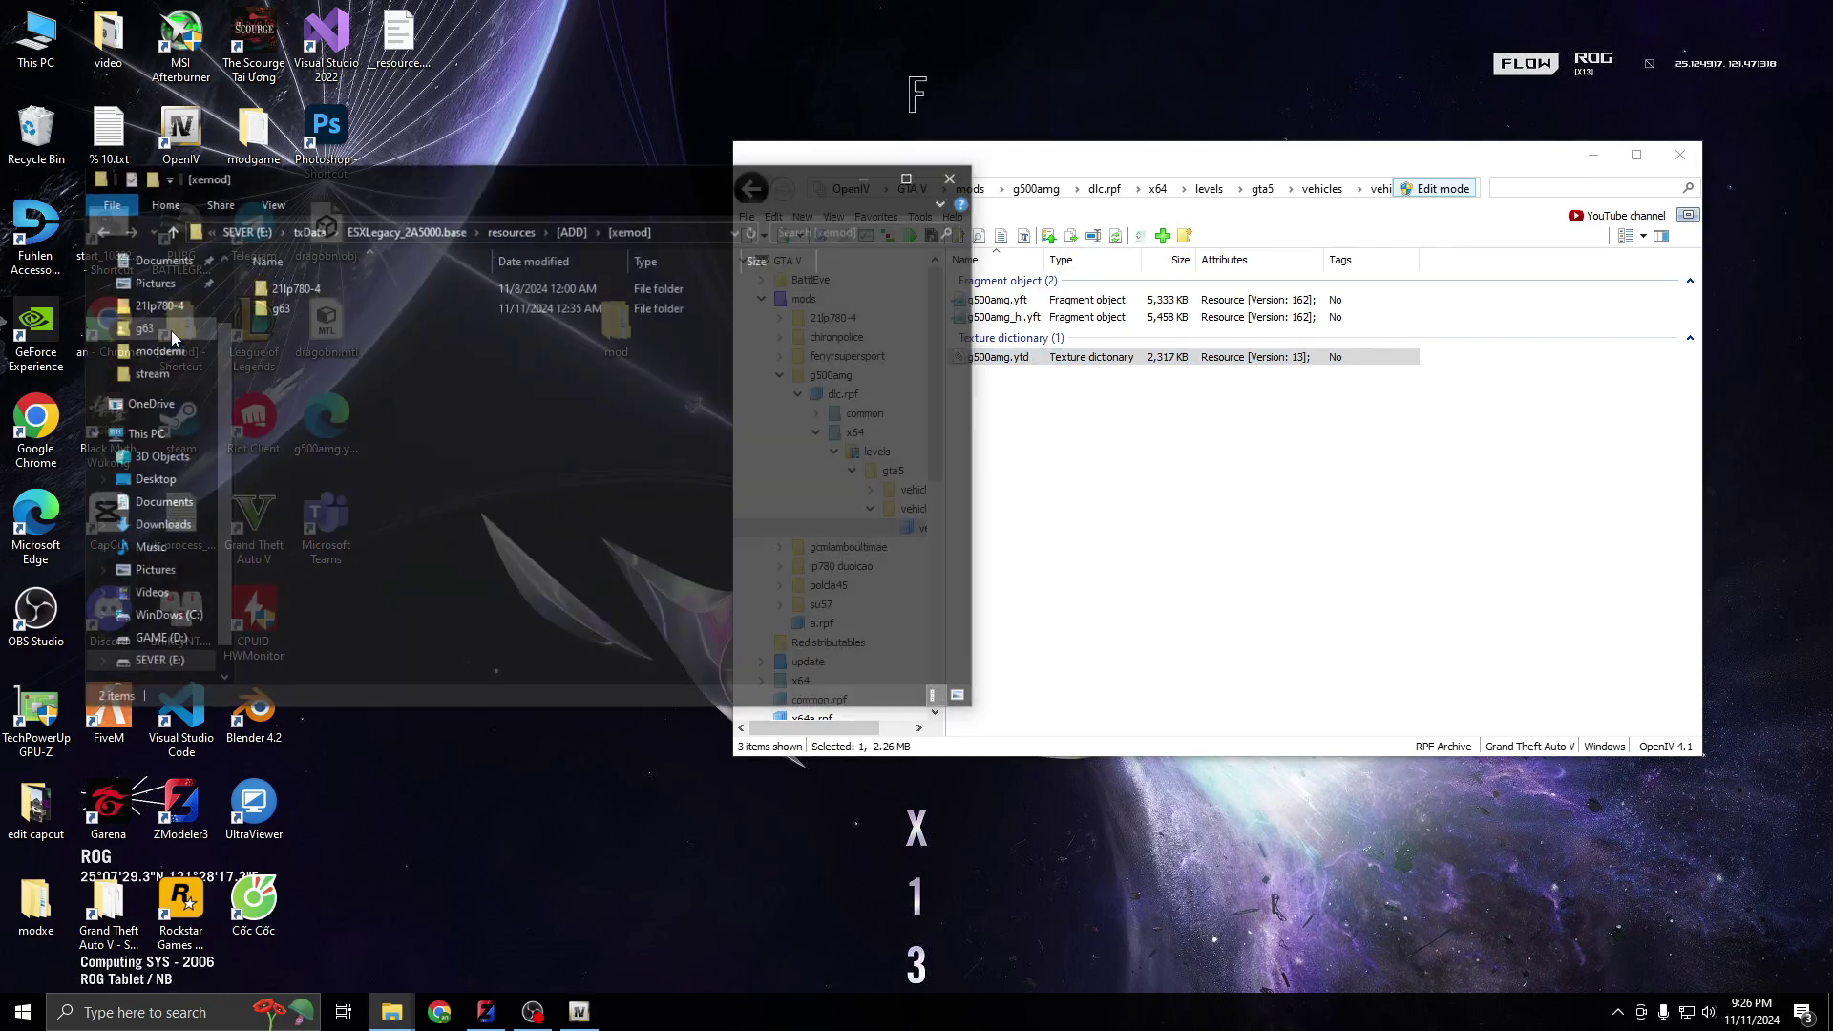
{"action": "double_click", "coordinate": [303, 306]}
{"action": "double_click", "coordinate": [291, 286]}
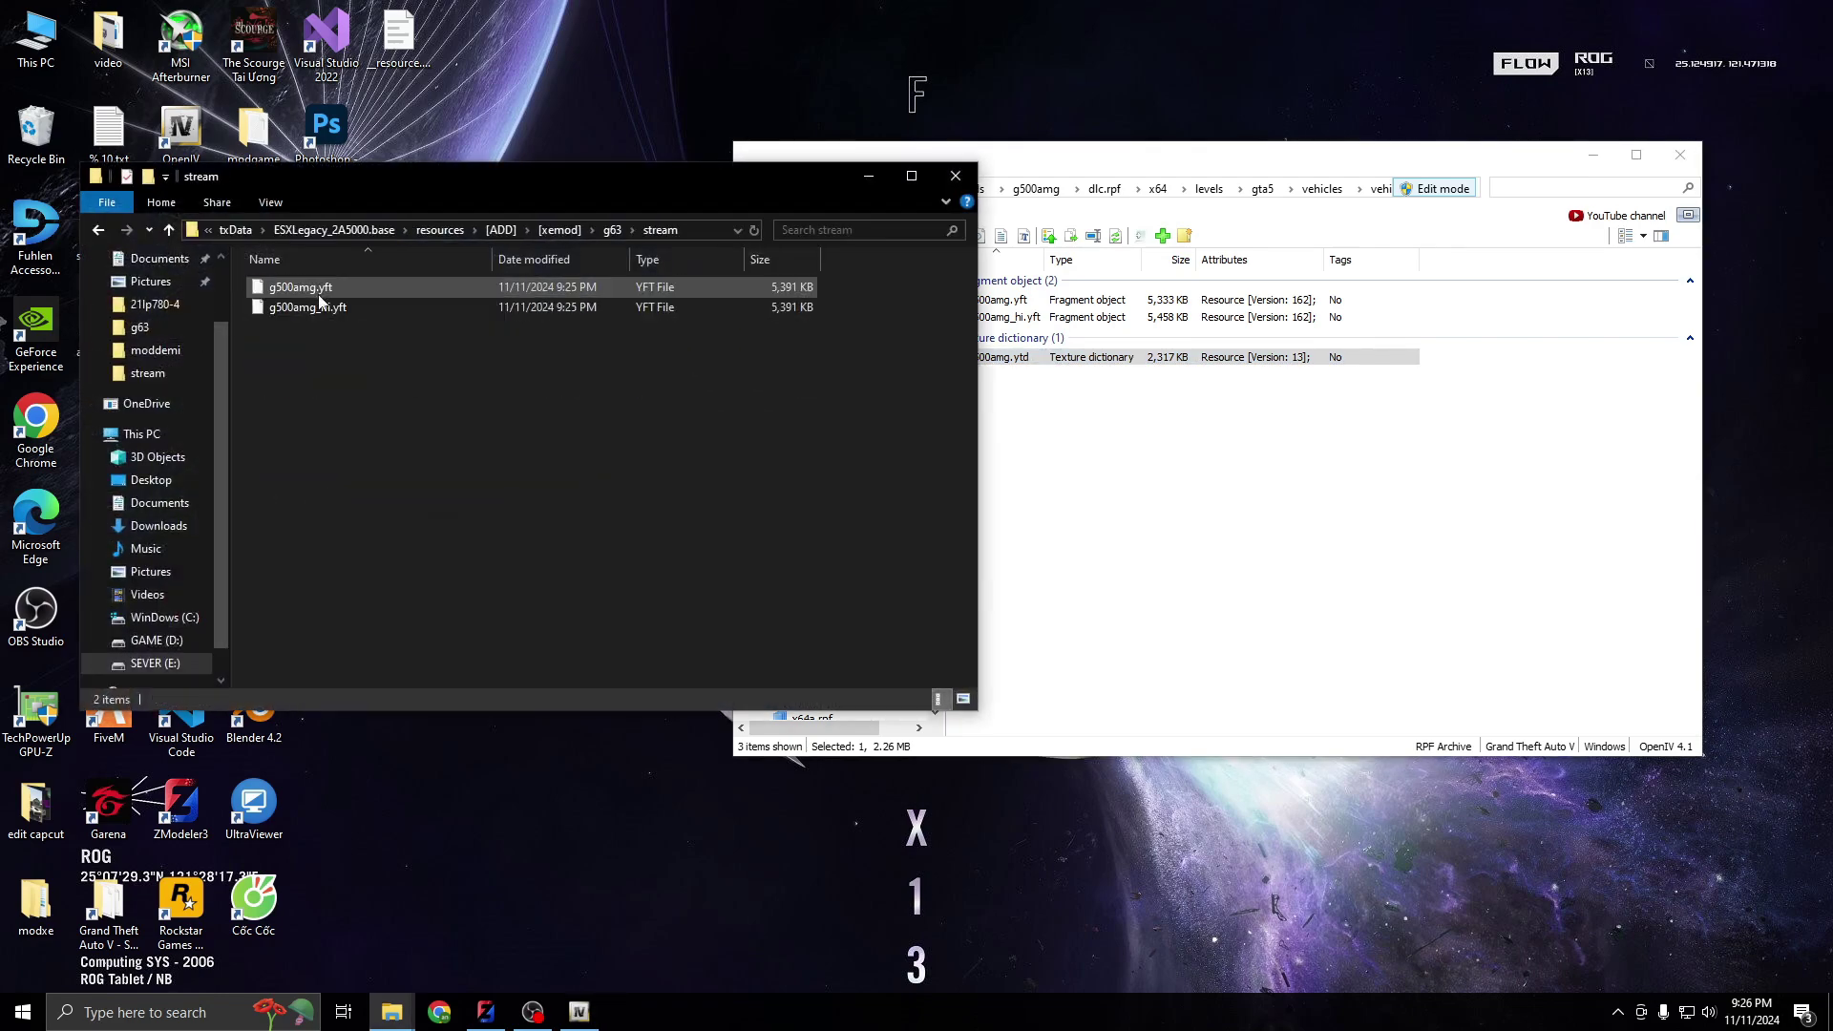
{"action": "left_click", "coordinate": [1403, 541]}
{"action": "left_click_drag", "start_coordinate": [1004, 367], "coordinate": [435, 409]}
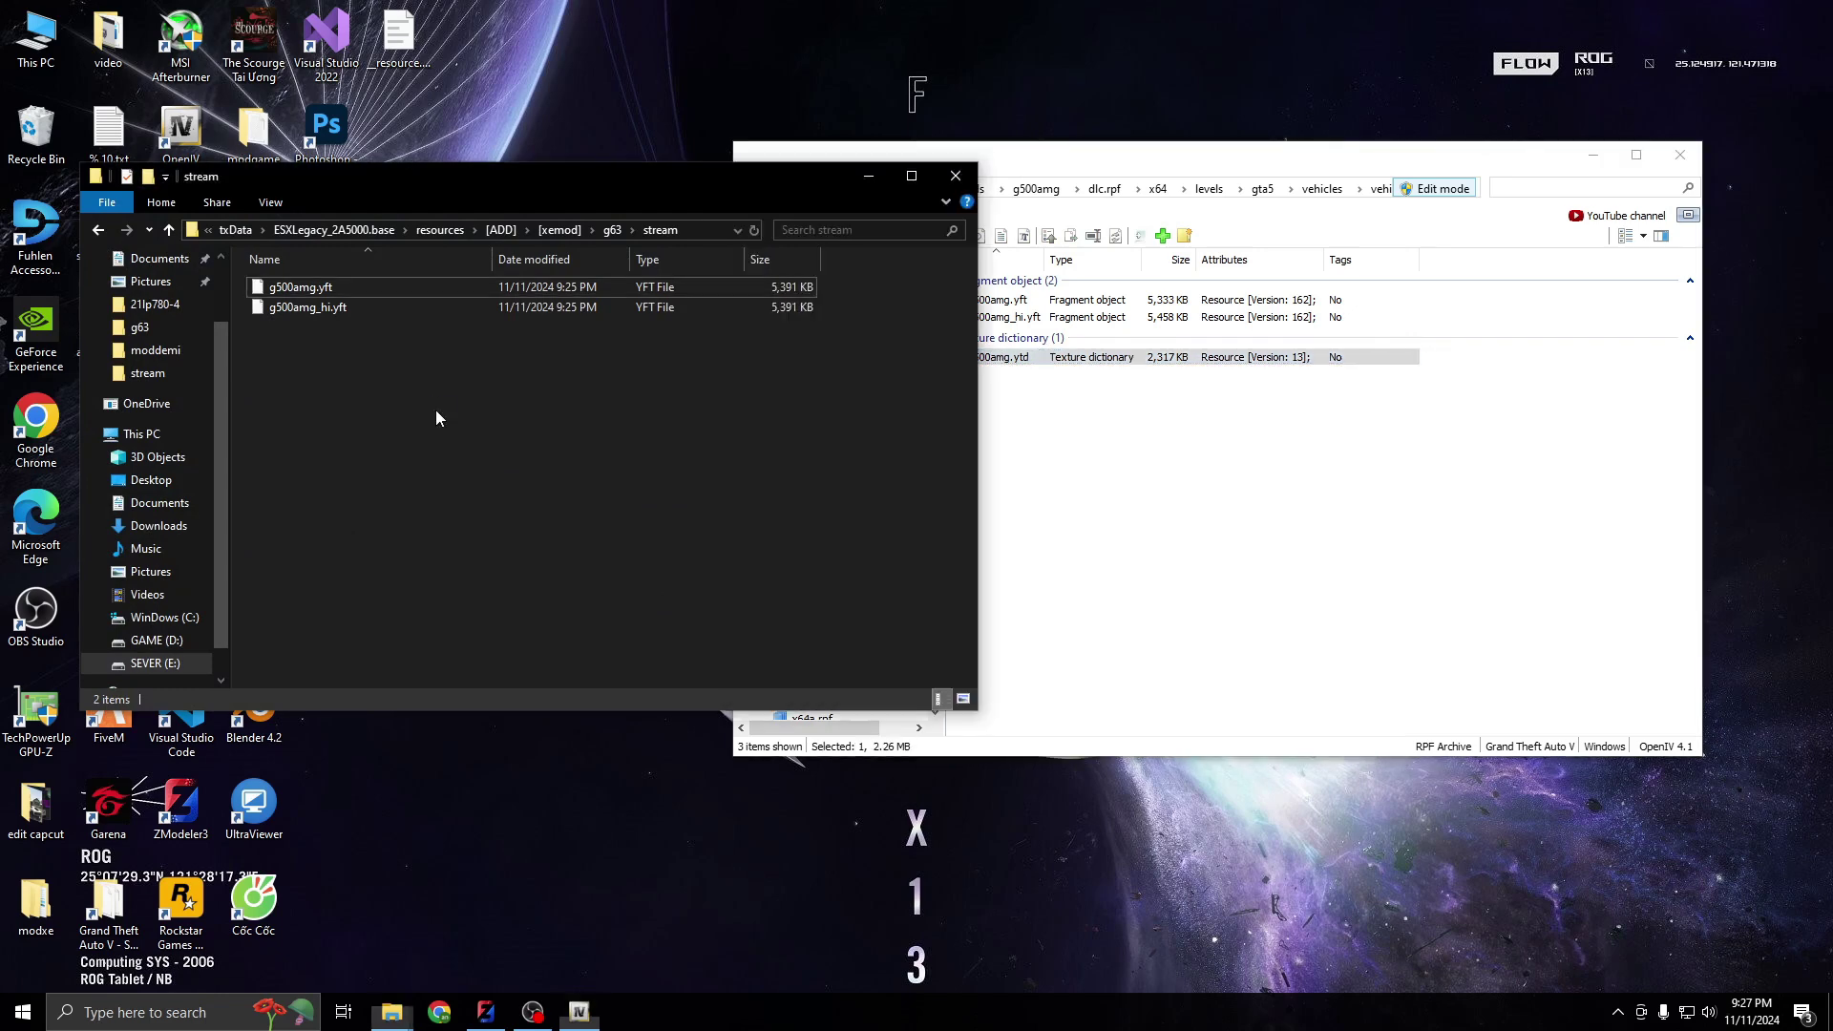
Set vehicles.meta's dashboardType to VDT_SPEEDO in Visual Studio Code and save
{"action": "left_click", "coordinate": [98, 230]}
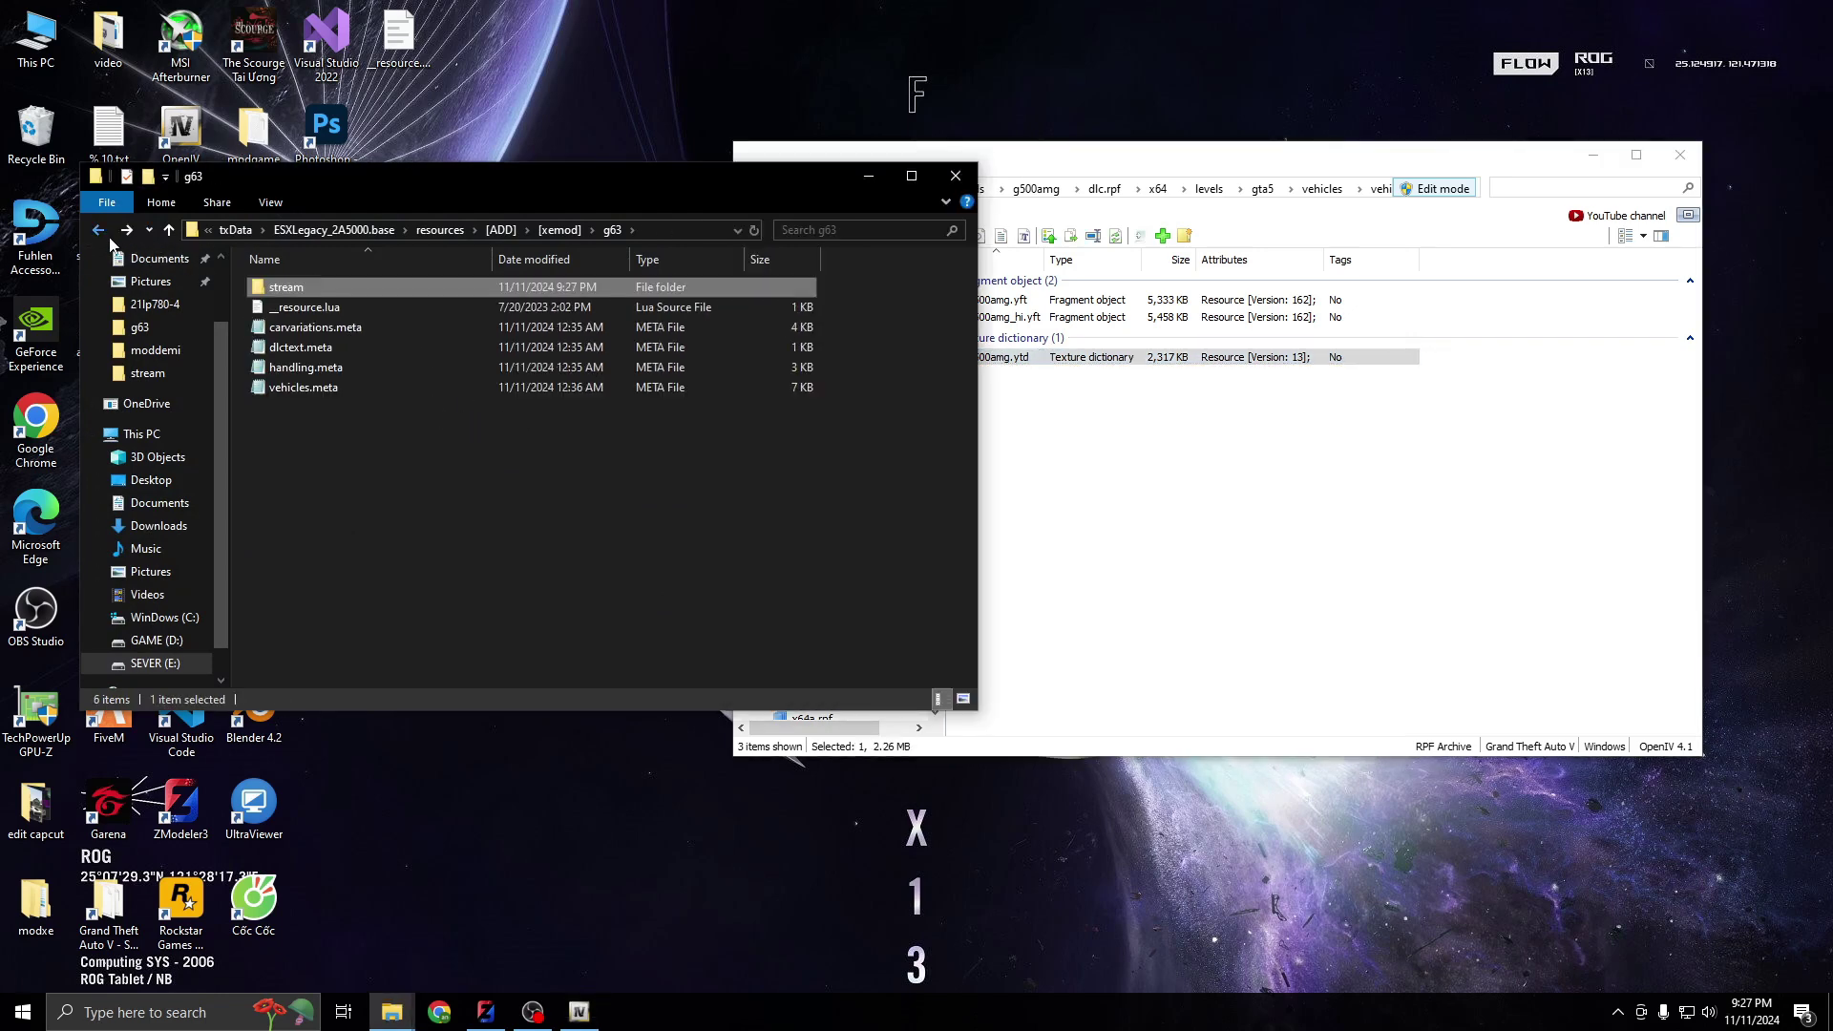
{"action": "left_click", "coordinate": [304, 392]}
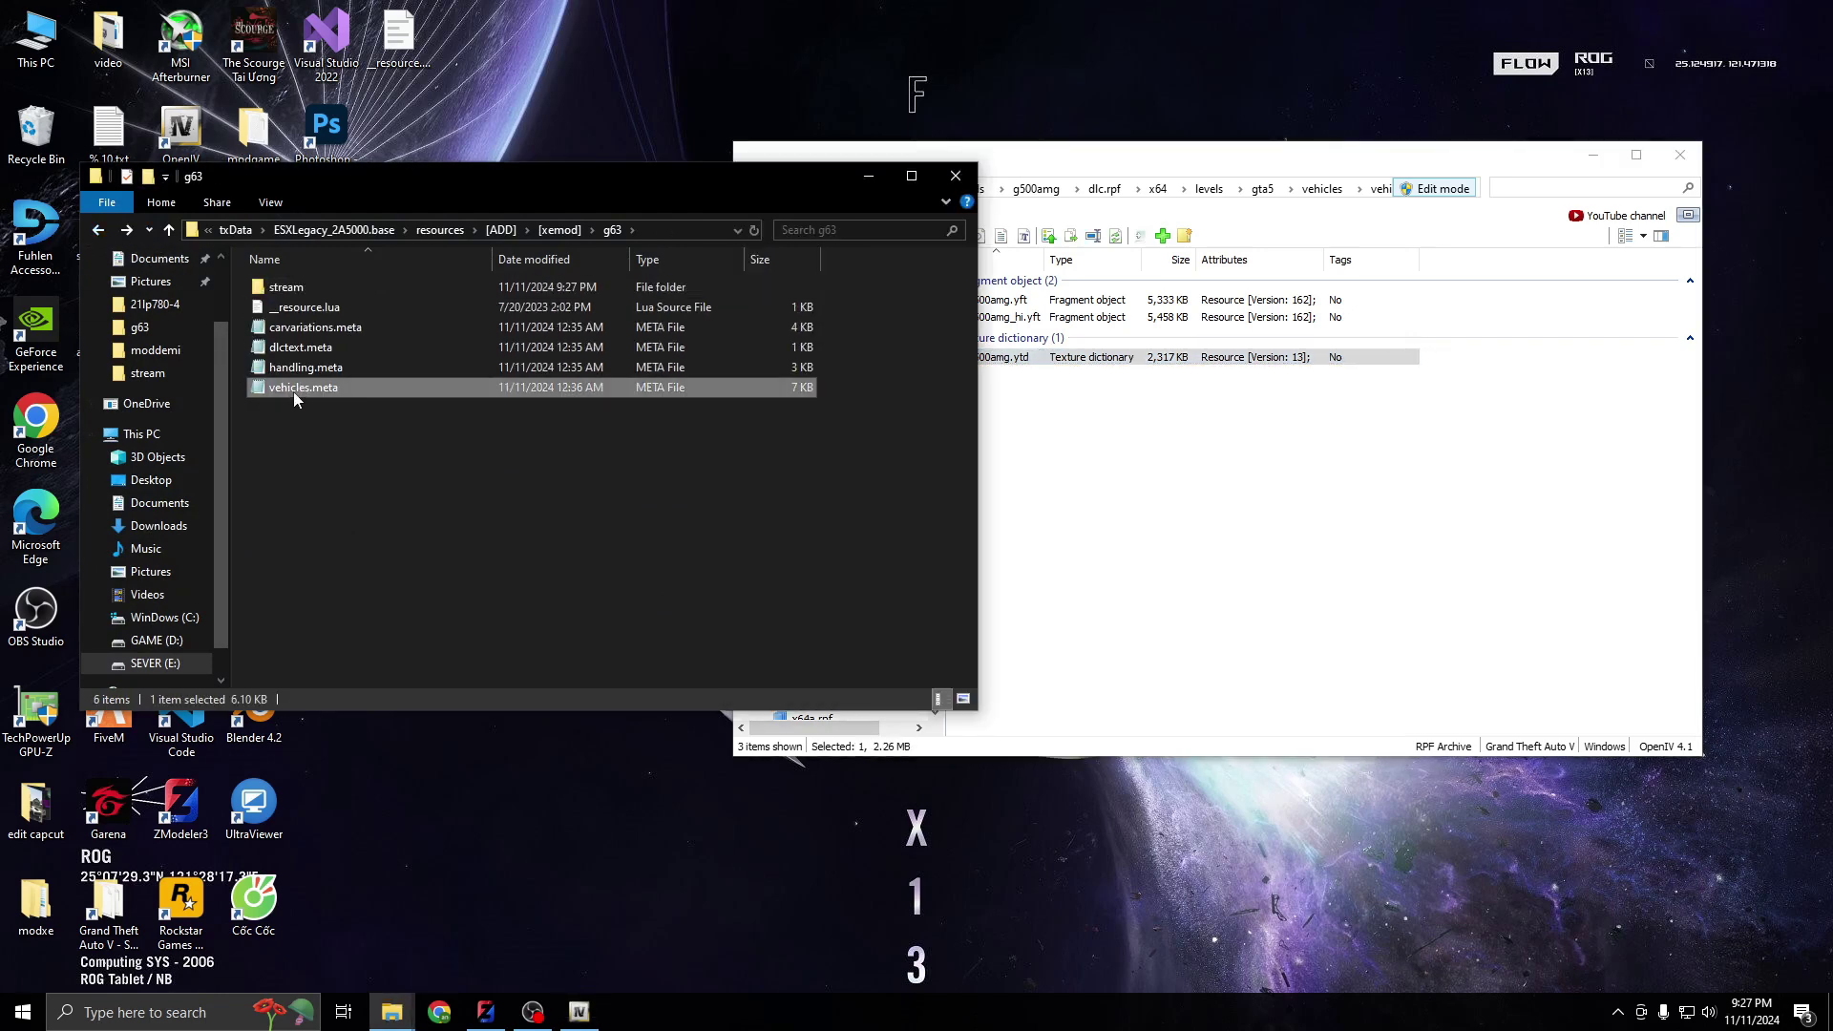
{"action": "right_click", "coordinate": [293, 393]}
{"action": "mouse_move", "coordinate": [352, 509]}
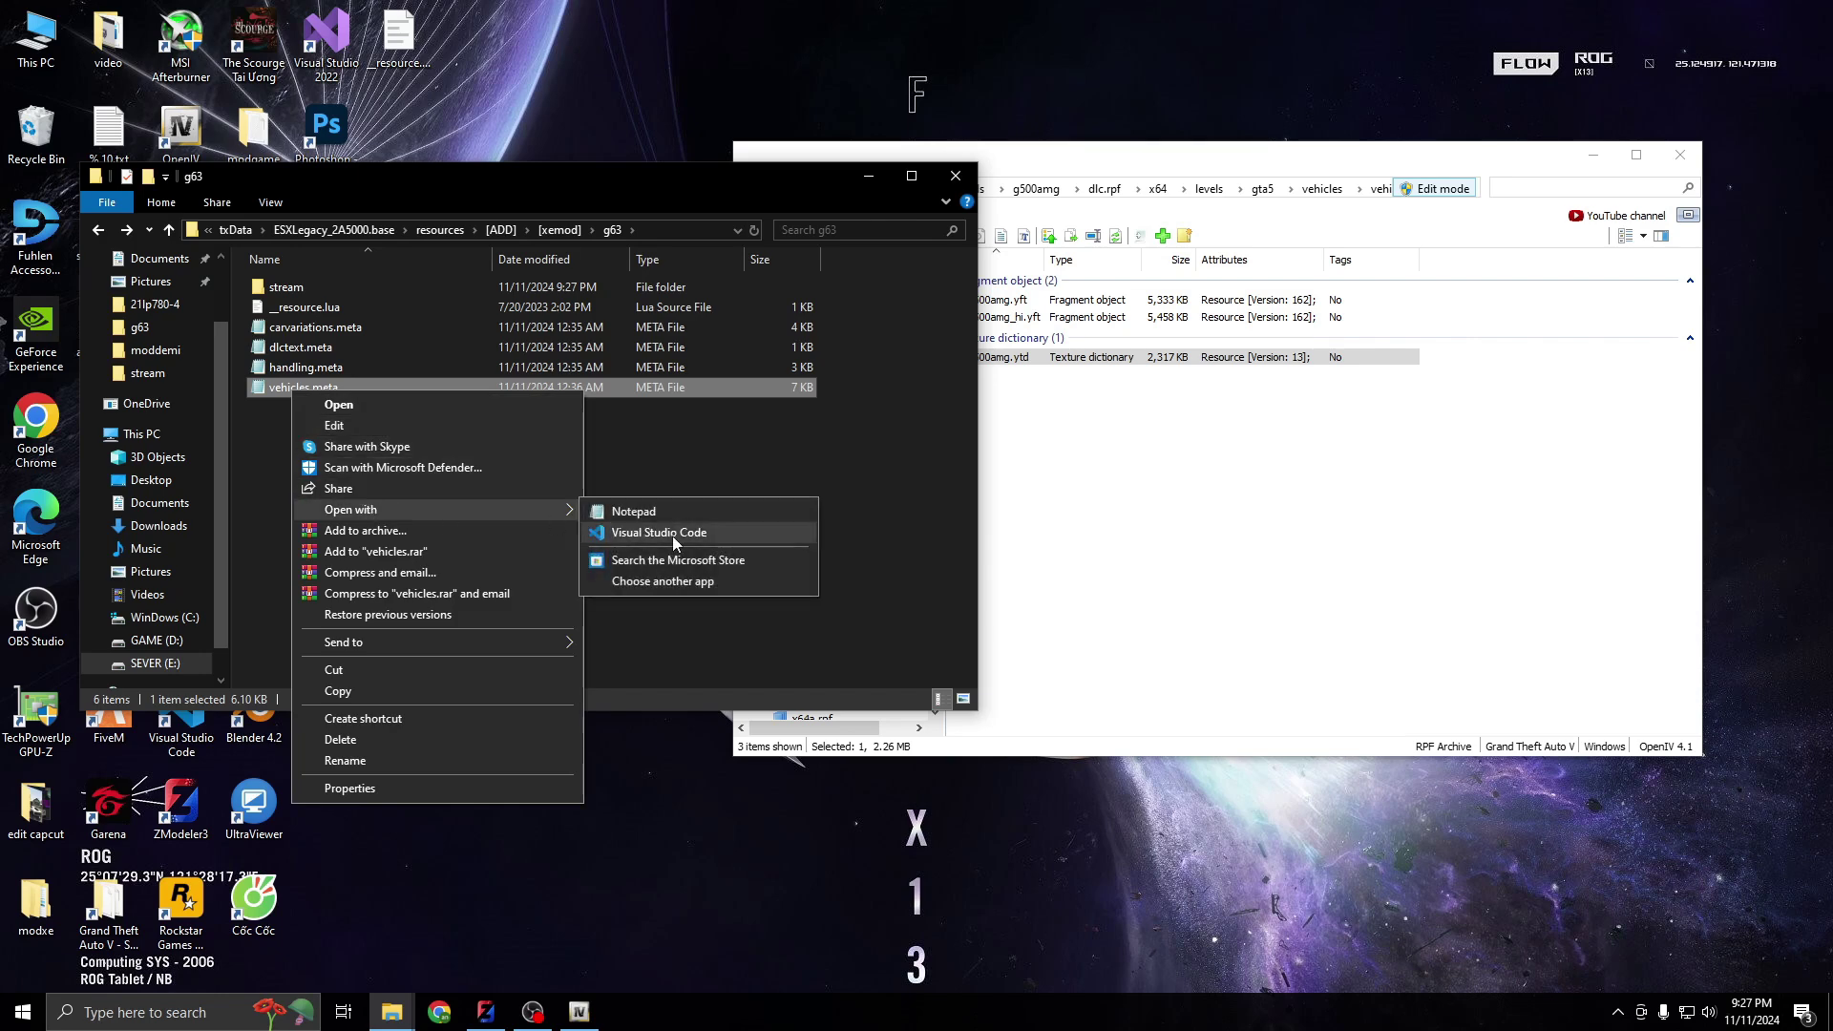
{"action": "left_click", "coordinate": [672, 535]}
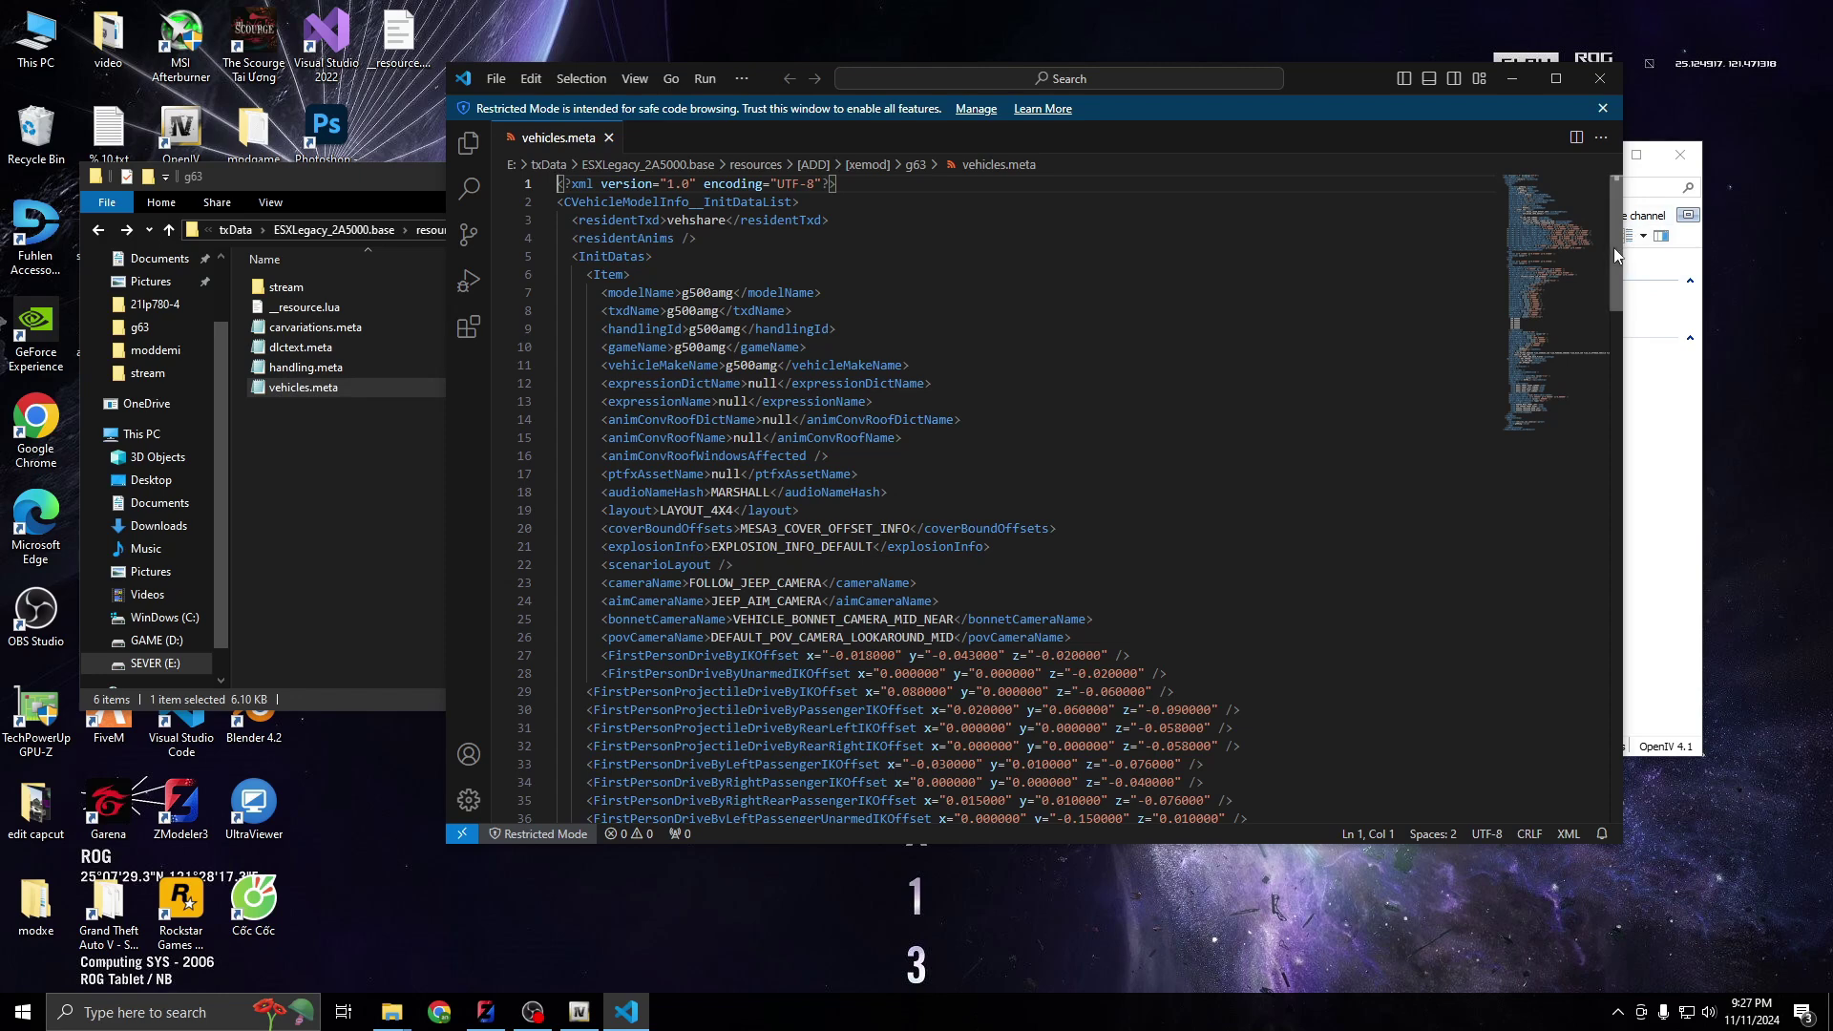
{"action": "left_click_drag", "start_coordinate": [1613, 253], "coordinate": [1512, 546]}
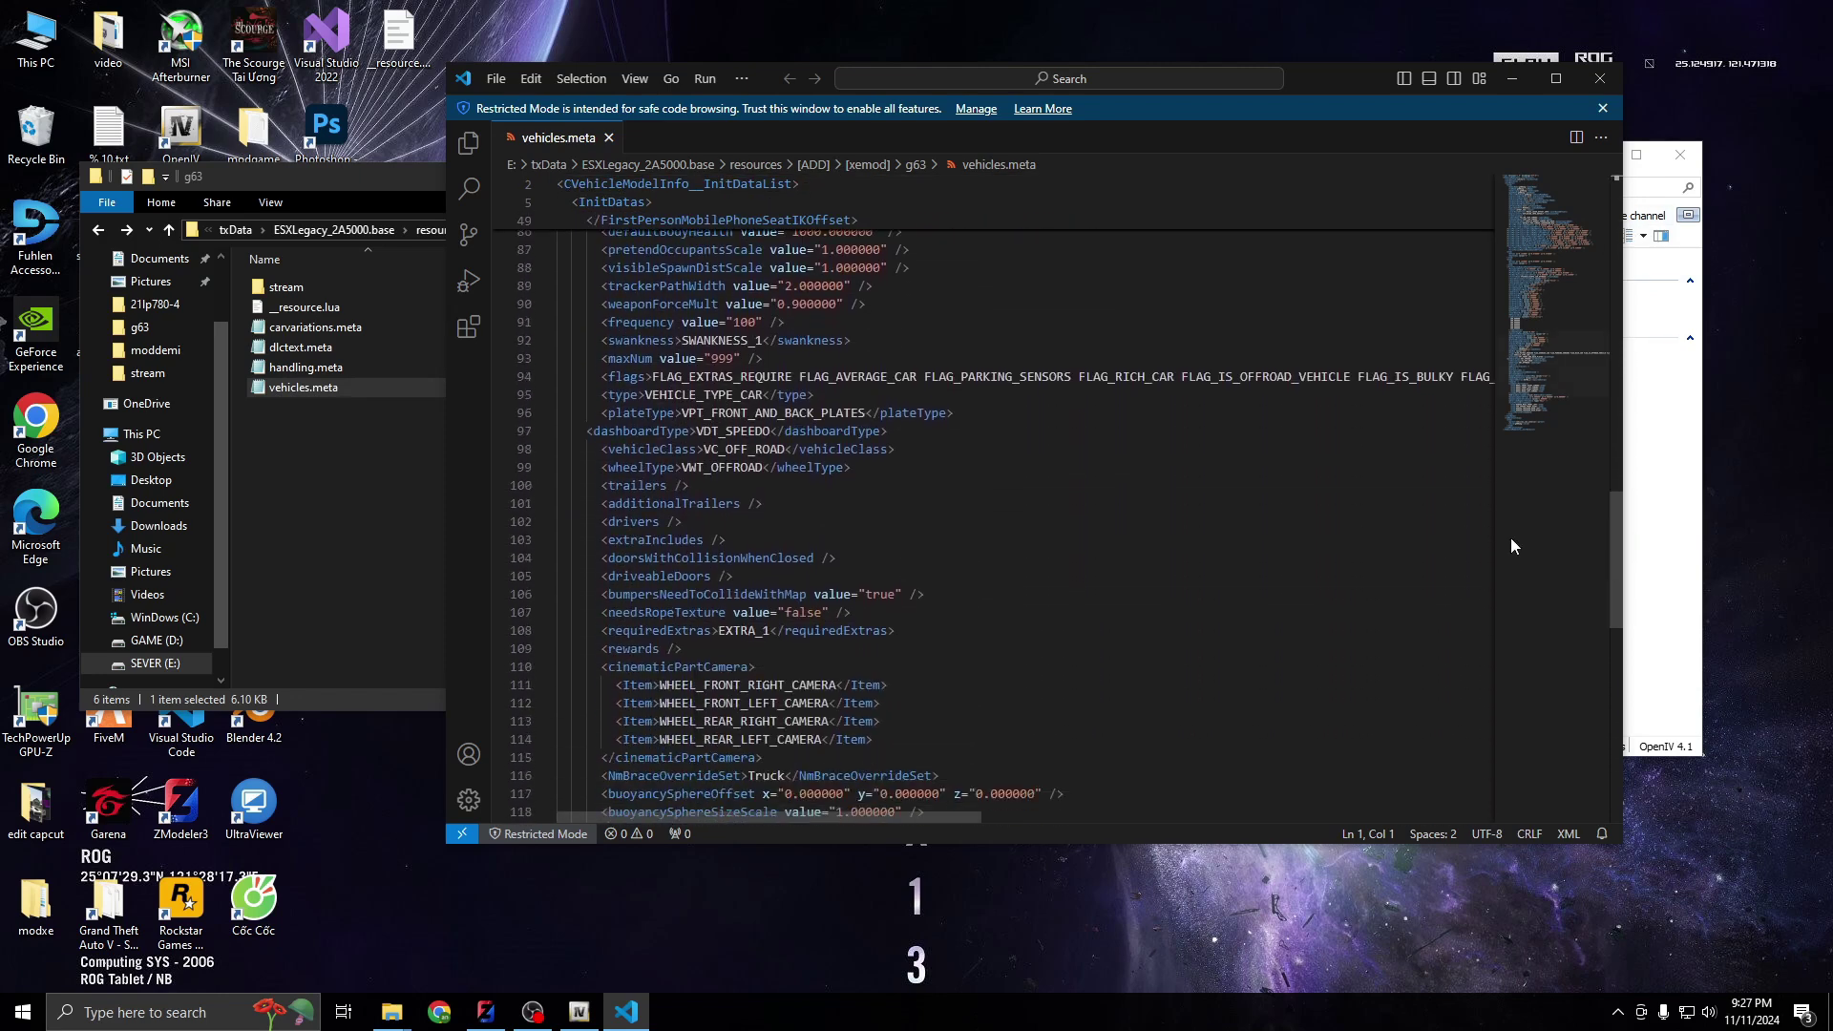
{"action": "left_click_drag", "start_coordinate": [652, 376], "coordinate": [954, 412]}
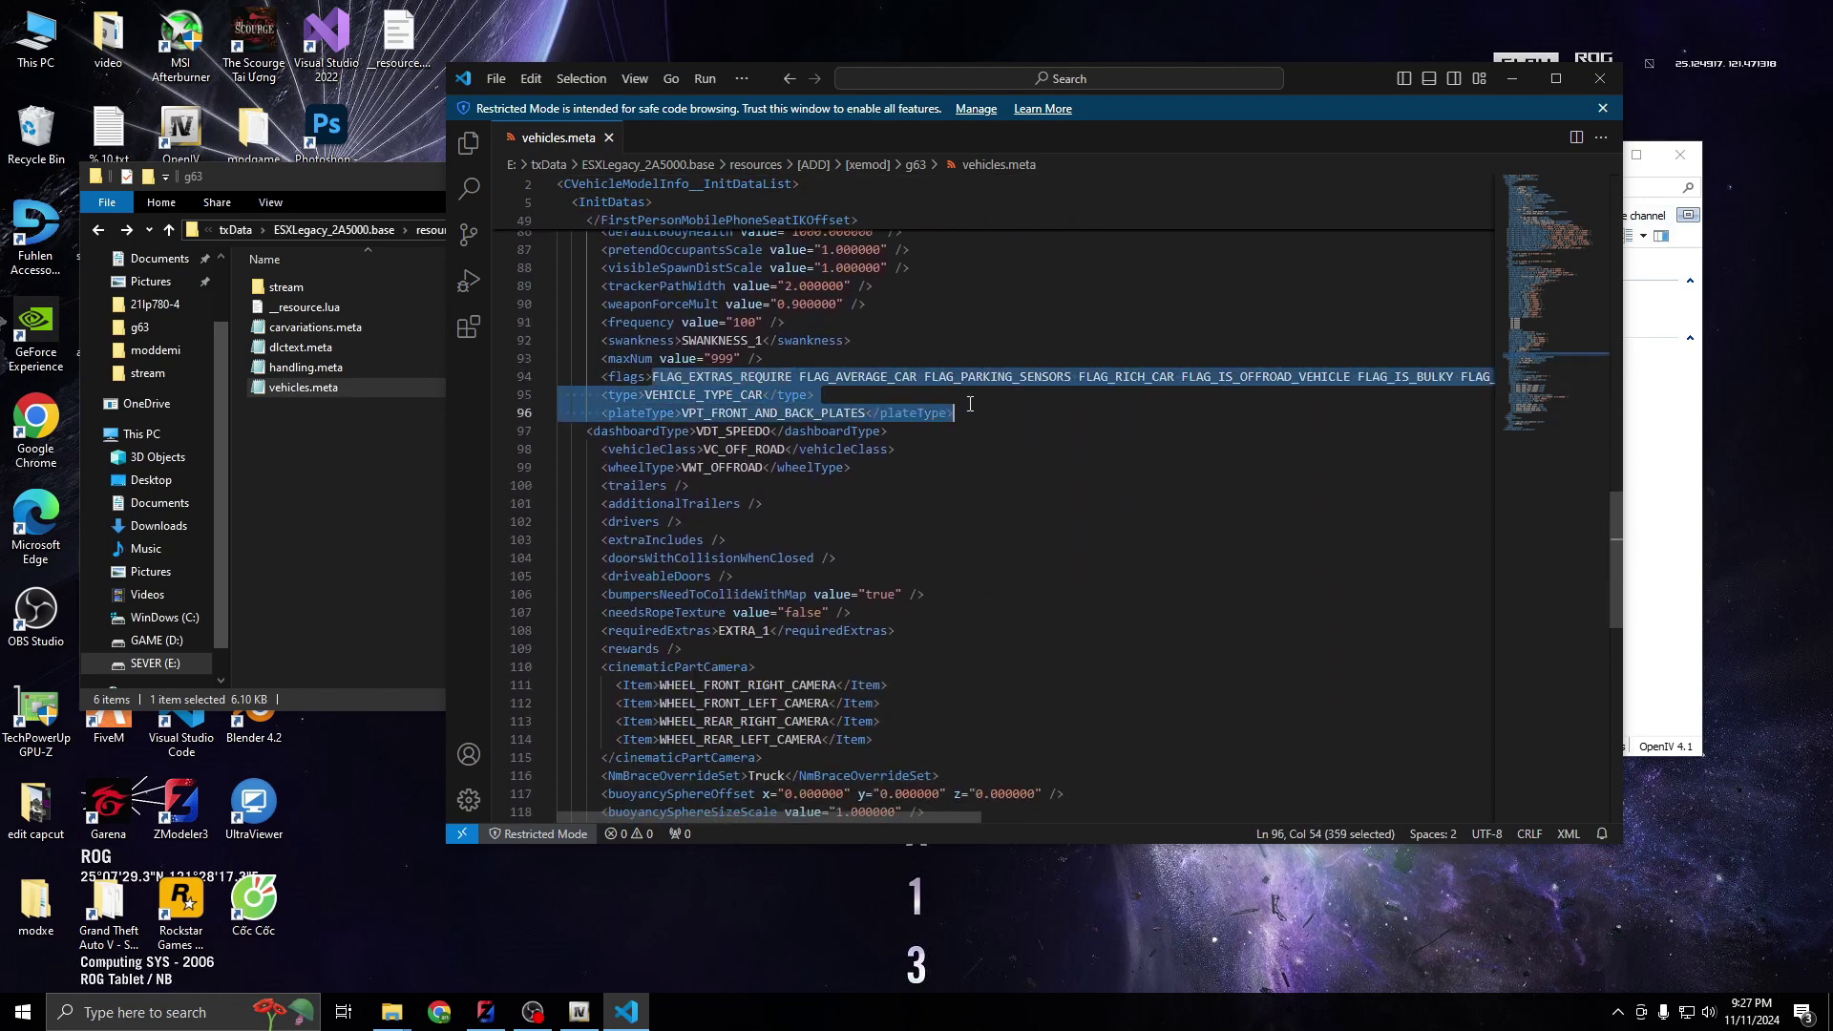
{"action": "left_click", "coordinate": [1113, 467]}
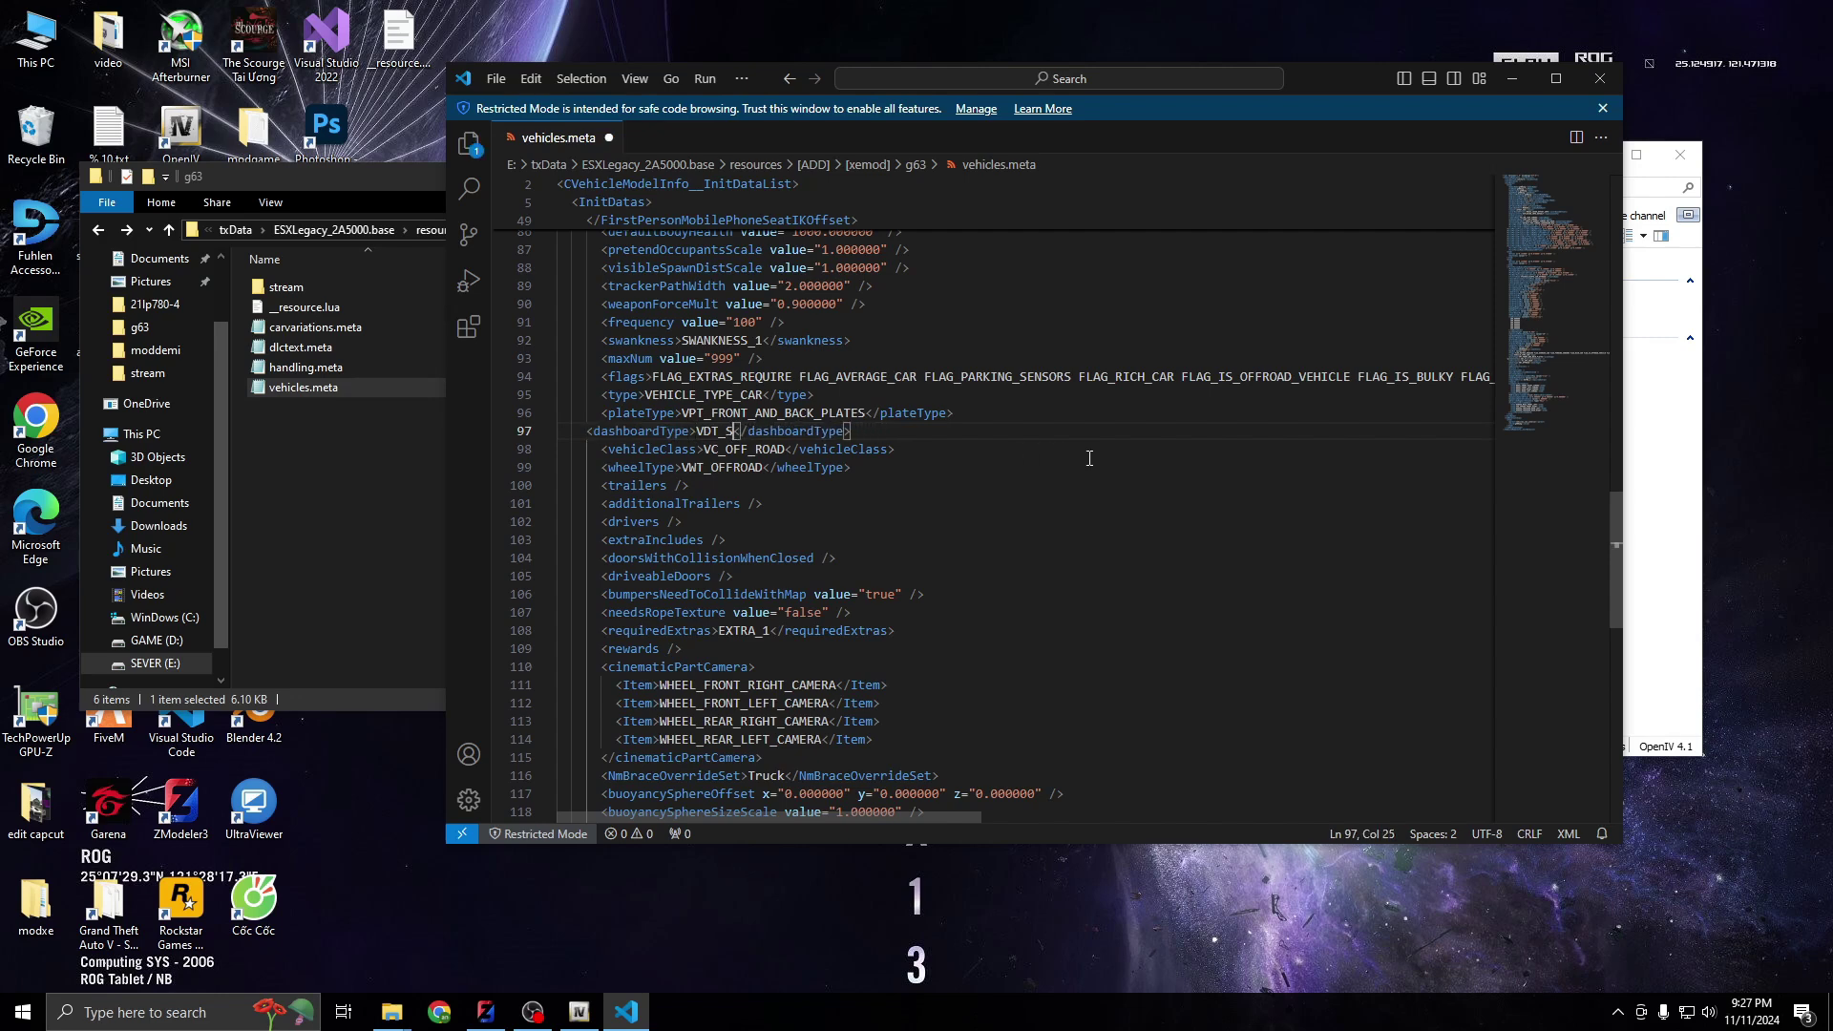
{"action": "type", "text": "SPEEDO"}
{"action": "left_click_drag", "start_coordinate": [811, 446], "coordinate": [584, 430]}
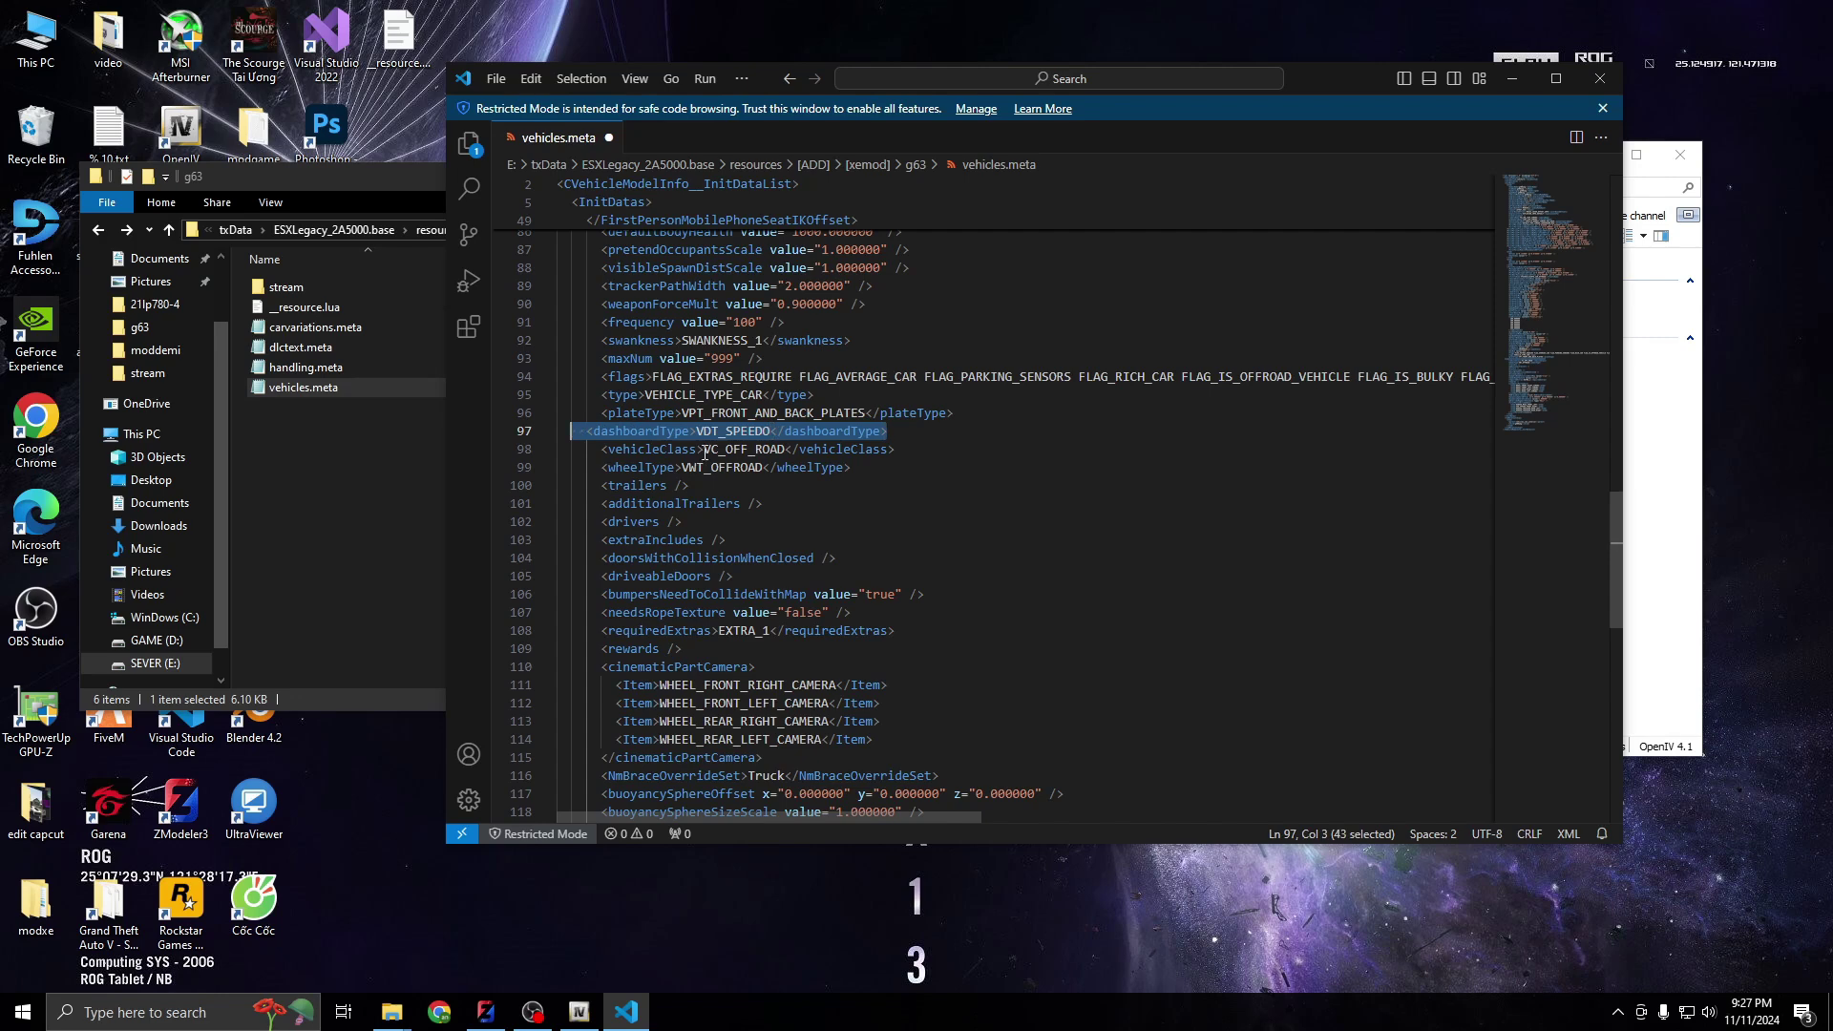
{"action": "left_click", "coordinate": [915, 474]}
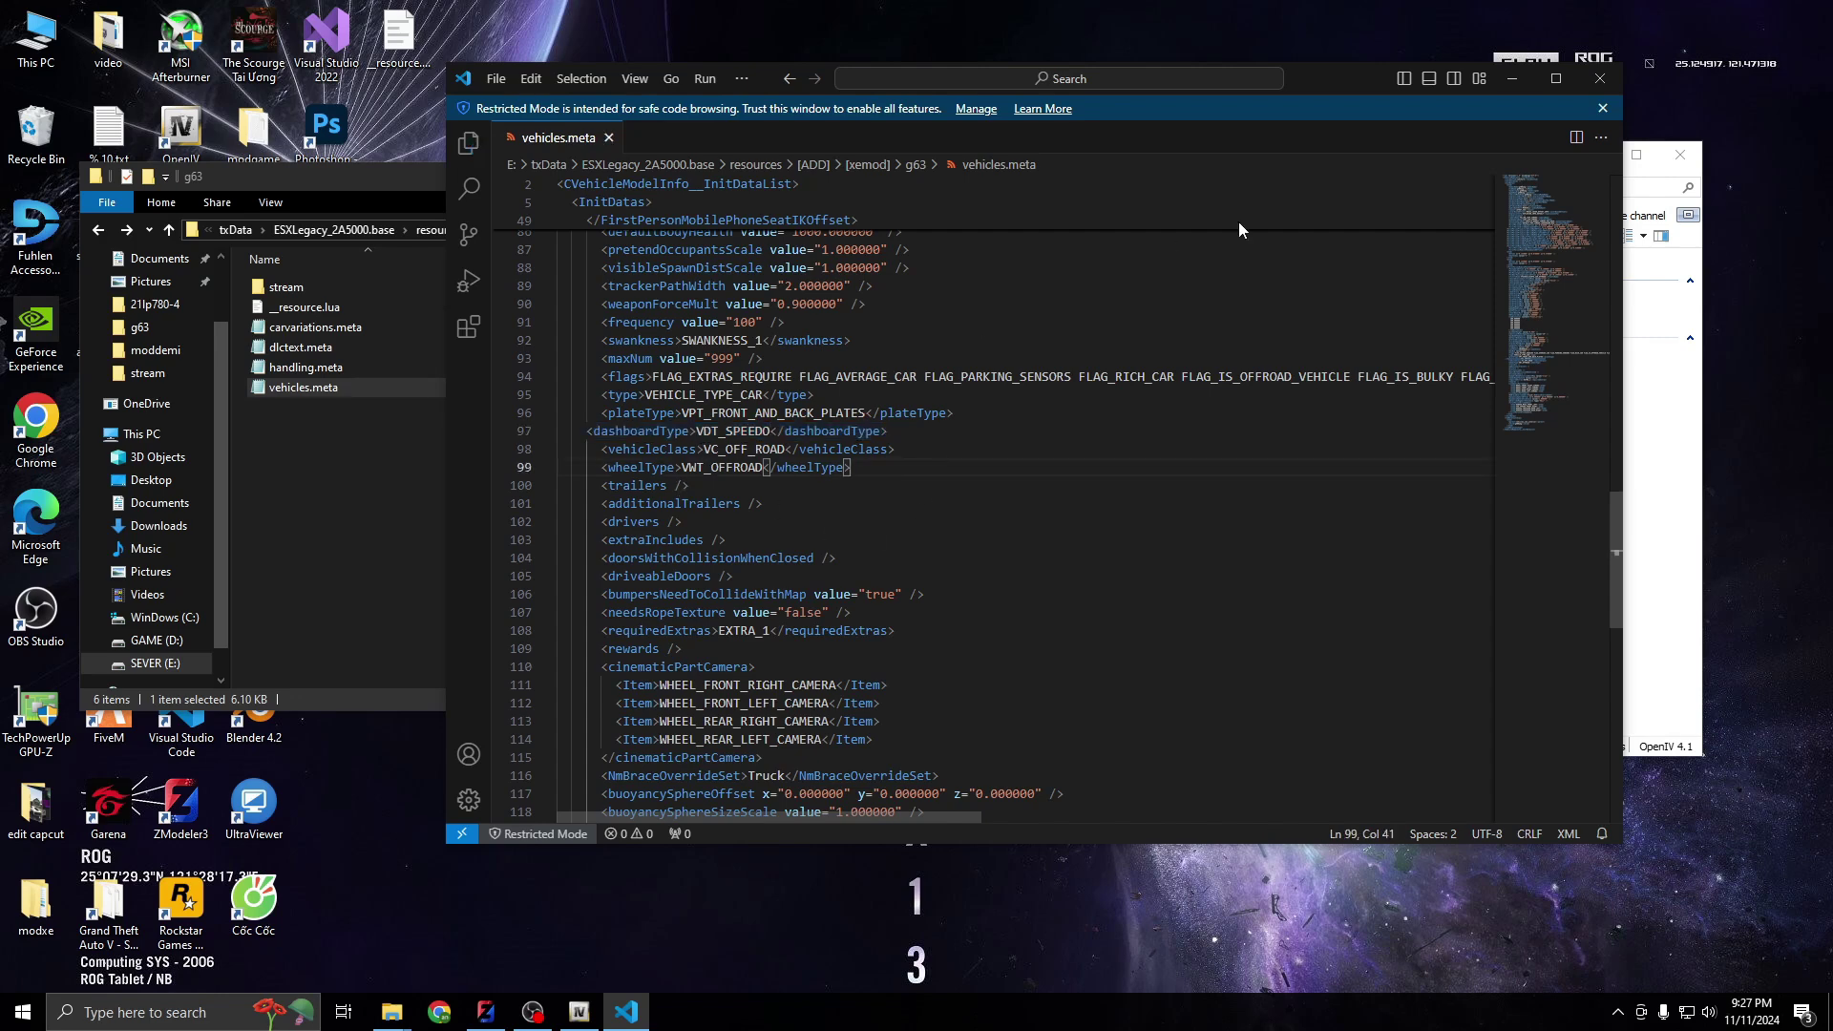
{"action": "left_click", "coordinate": [1599, 84]}
Start the local server from its desktop start shortcut
{"action": "left_click_drag", "start_coordinate": [460, 494], "coordinate": [348, 296]}
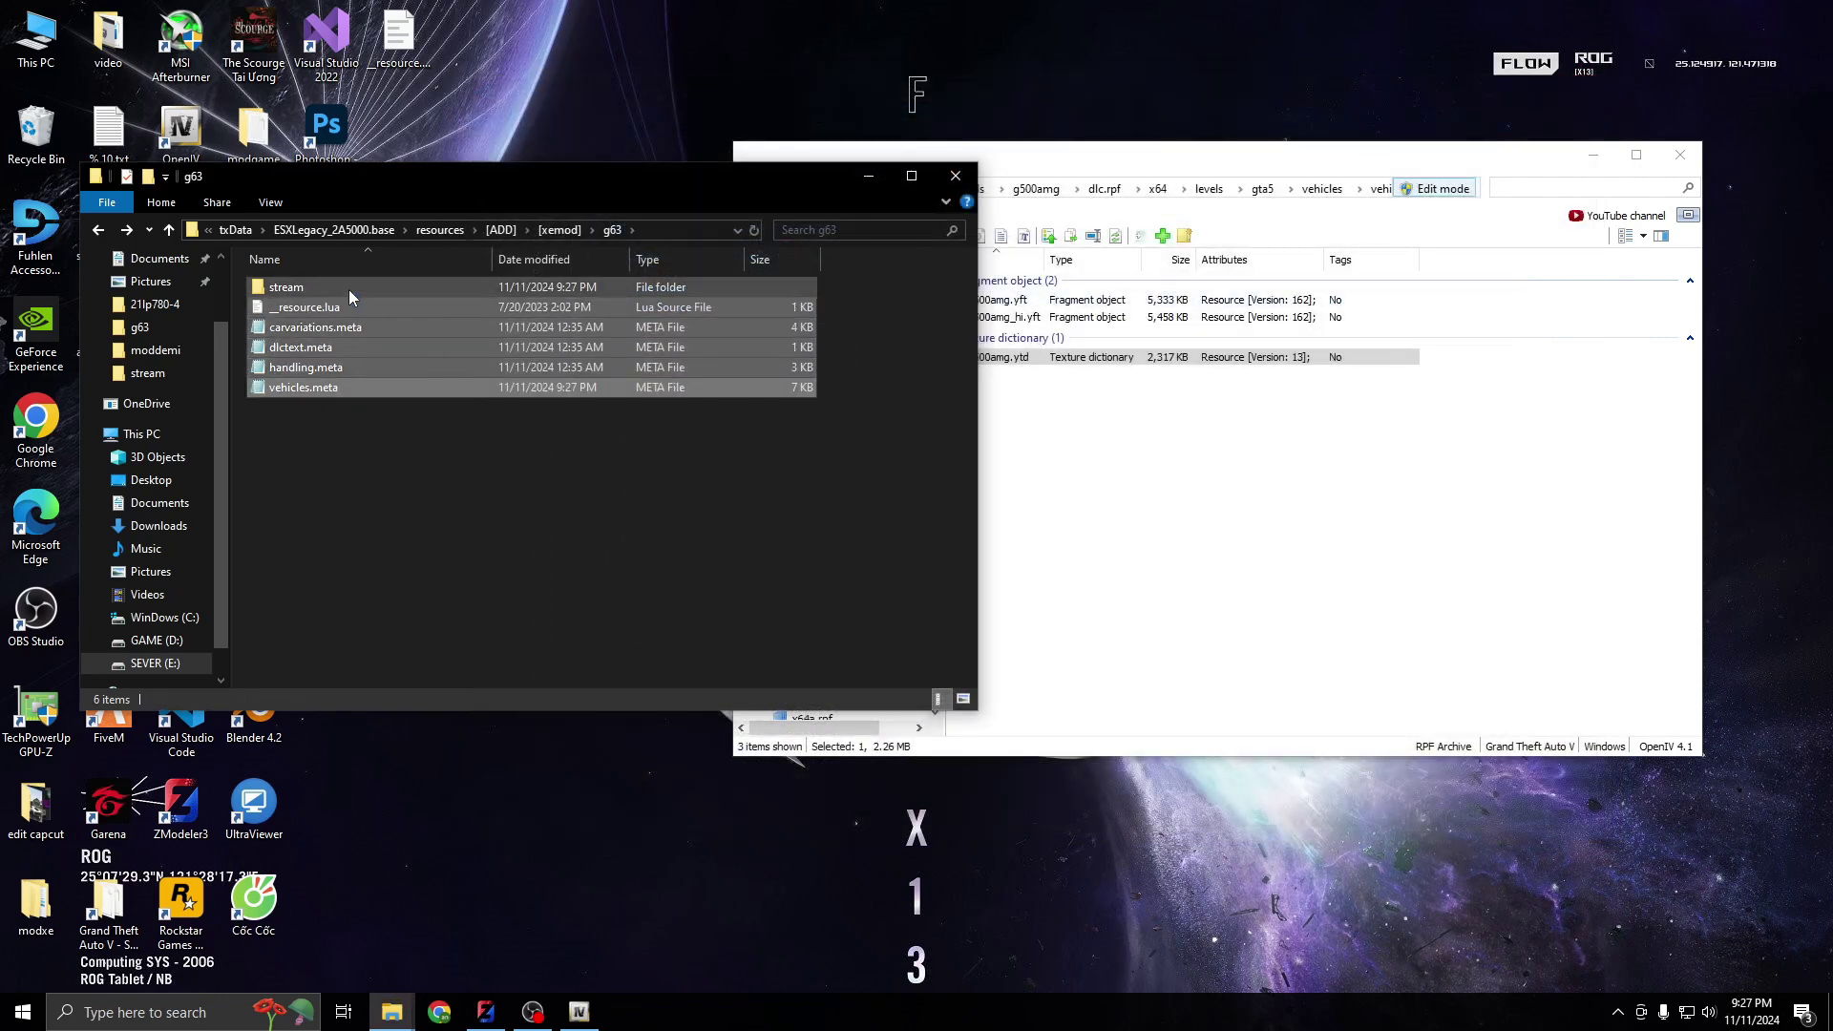
{"action": "left_click_drag", "start_coordinate": [610, 191], "coordinate": [1024, 178]}
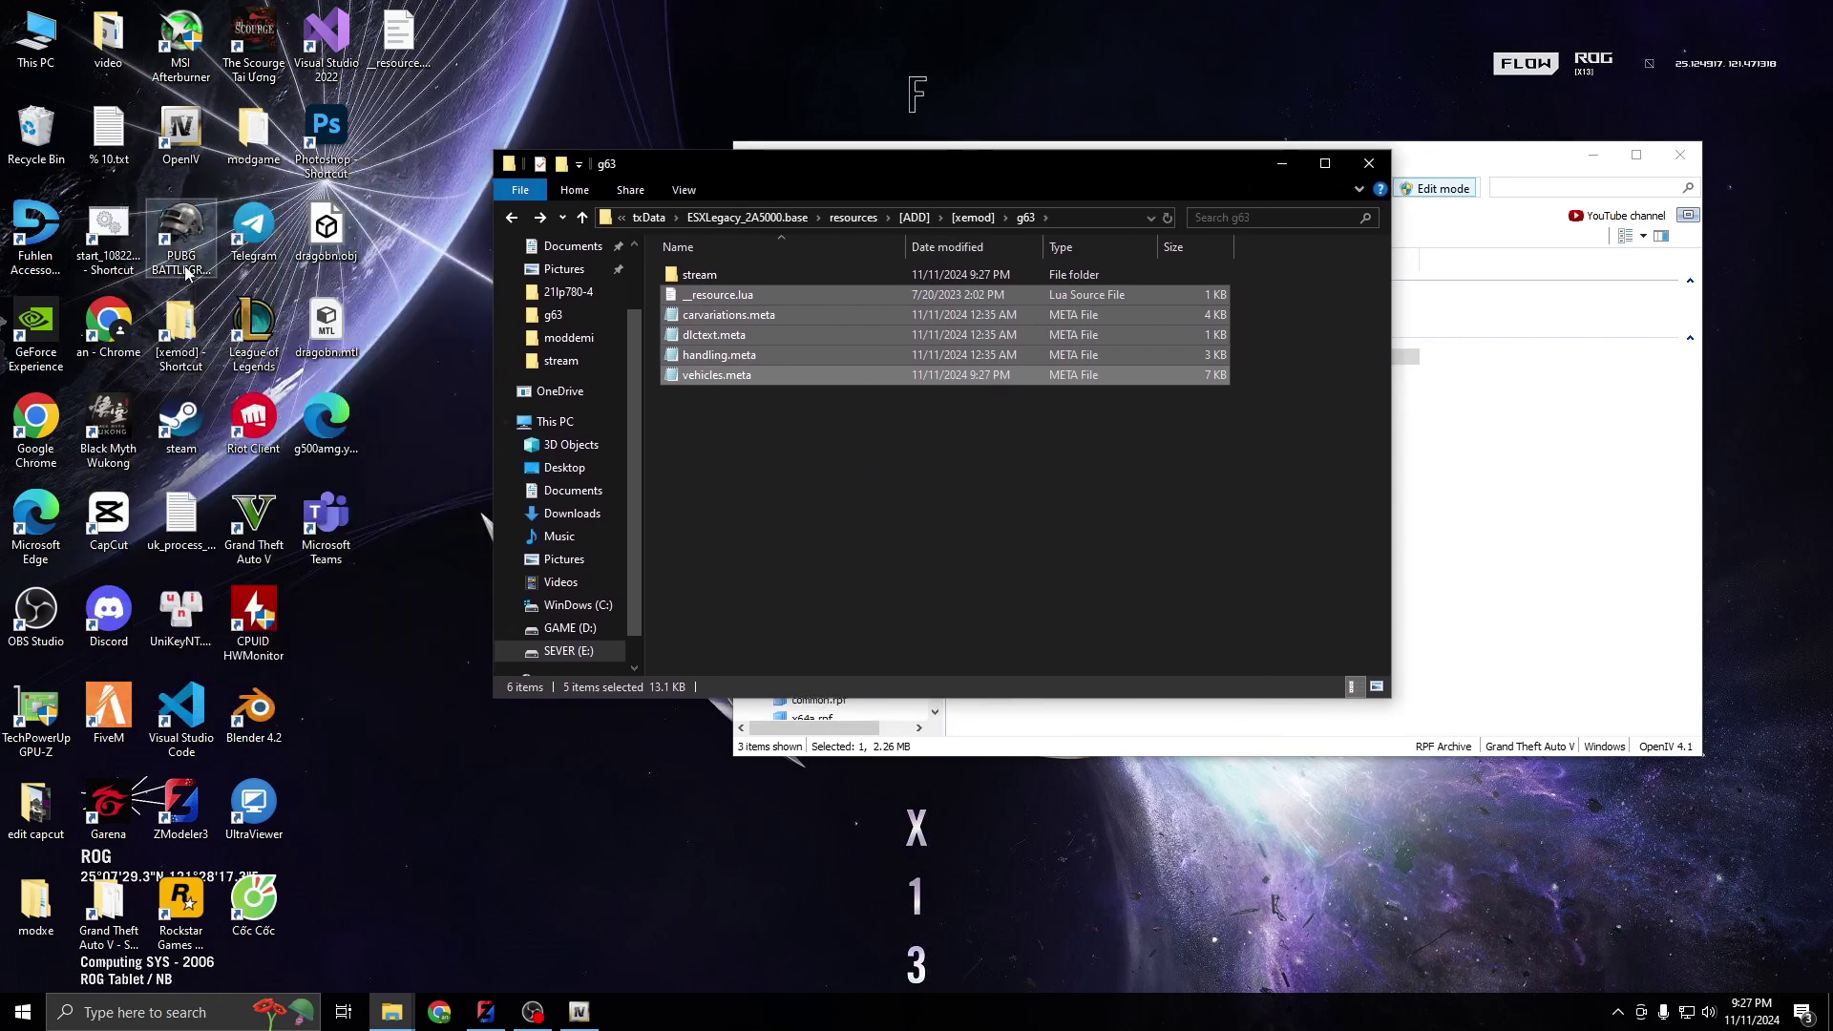
{"action": "double_click", "coordinate": [108, 229]}
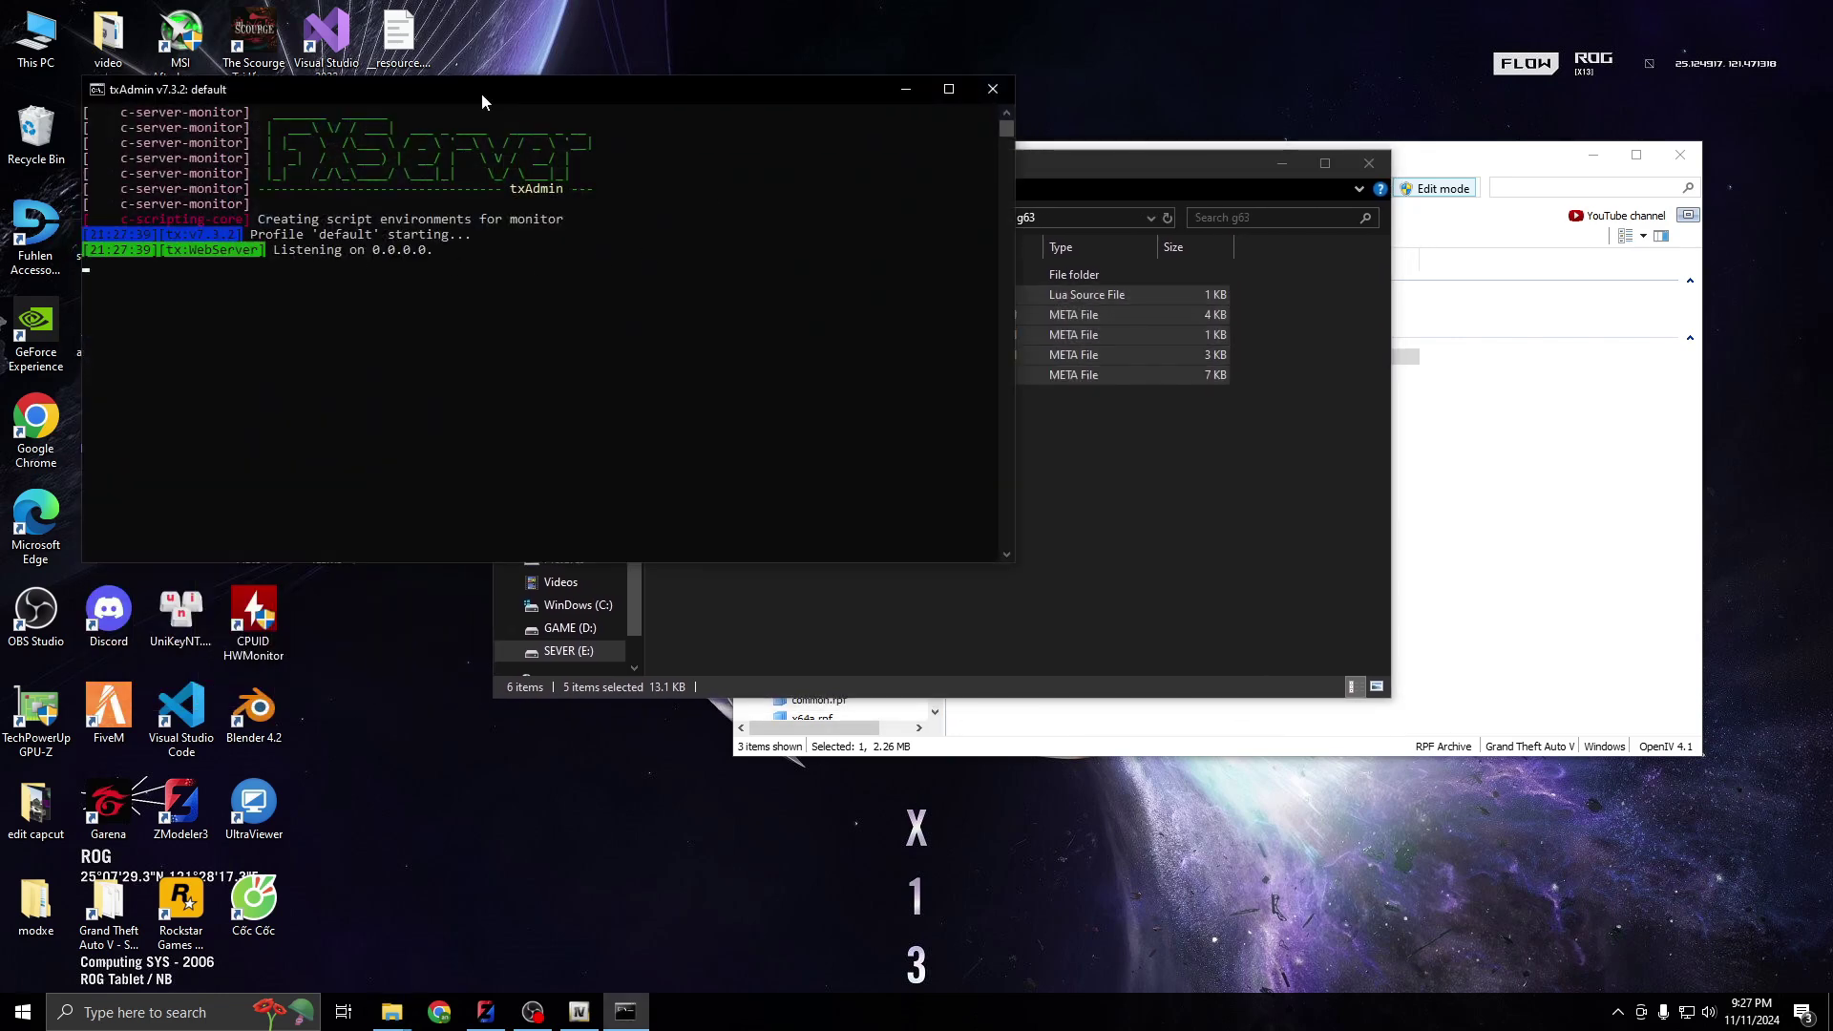
{"action": "mouse_move", "coordinate": [481, 94]}
{"action": "left_mouse_down"}
{"action": "mouse_move", "coordinate": [873, 154]}
{"action": "mouse_move", "coordinate": [791, 184]}
{"action": "left_mouse_up"}
{"action": "right_click", "coordinate": [593, 46]}
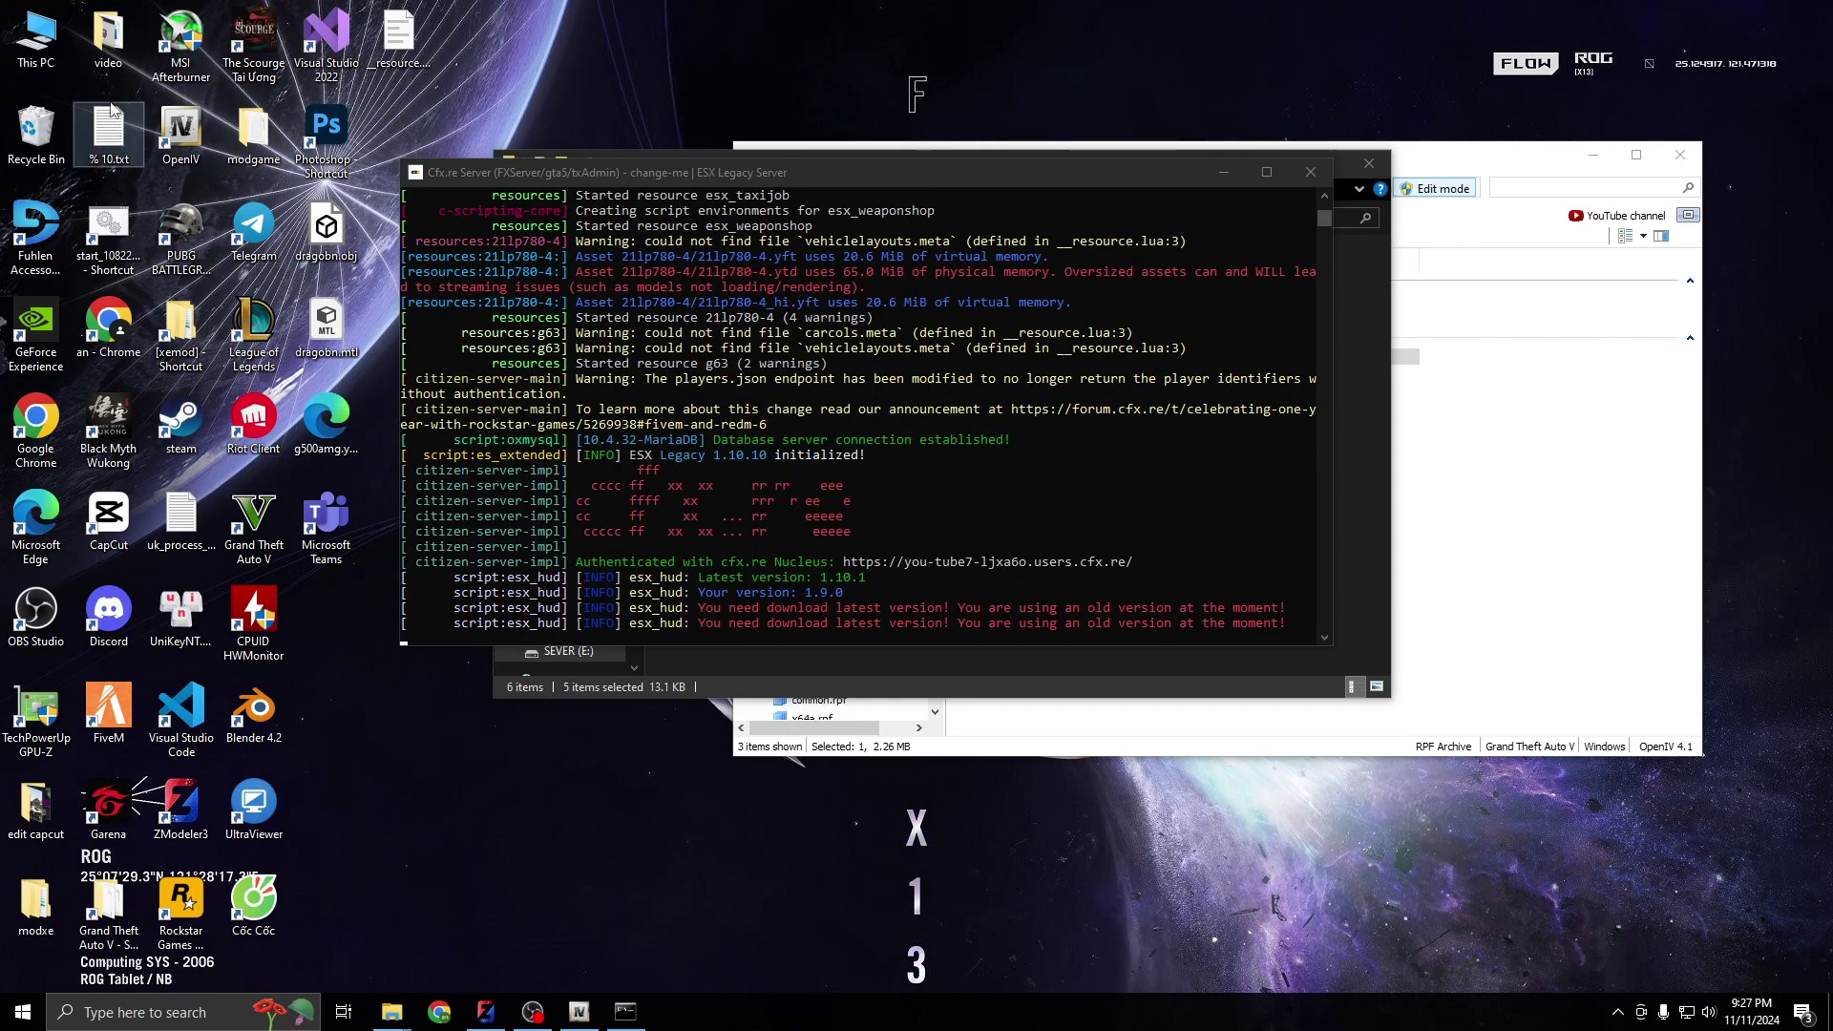
Launch FiveM, skip the account prompt, and connect to the change-me server
{"action": "double_click", "coordinate": [109, 697]}
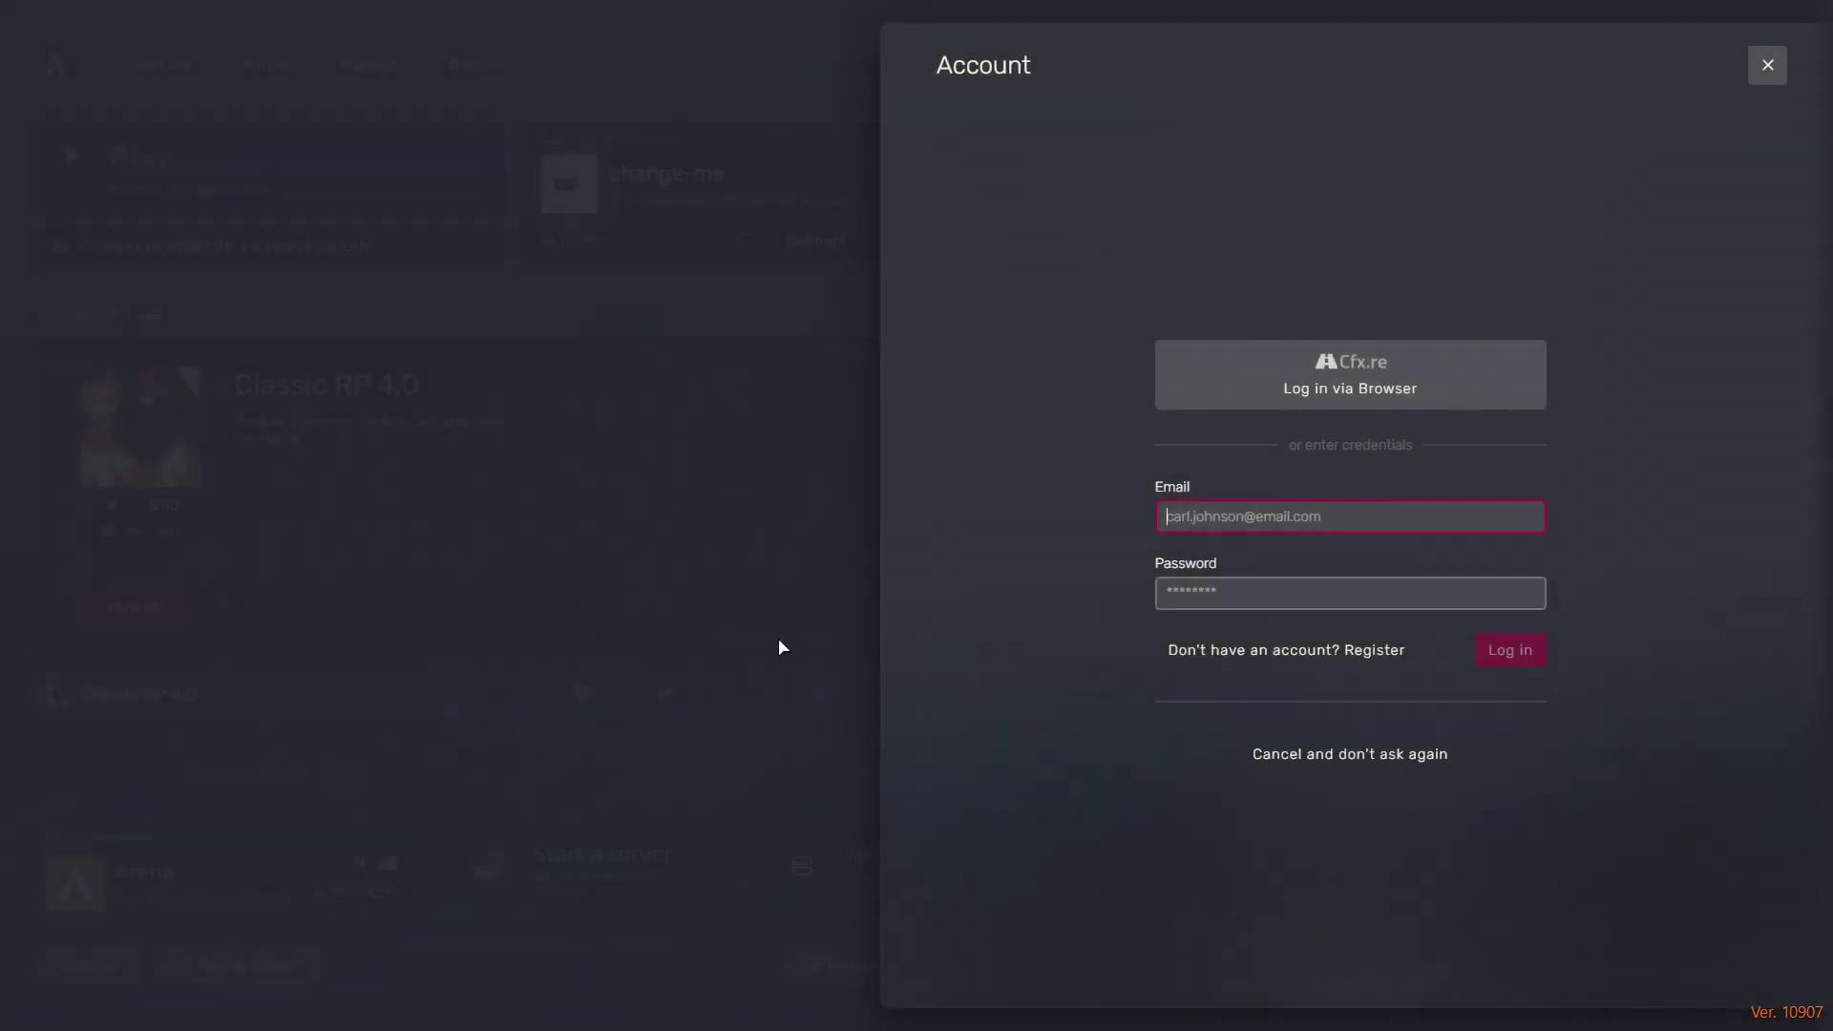
{"action": "left_click", "coordinate": [777, 638]}
{"action": "left_click", "coordinate": [819, 240]}
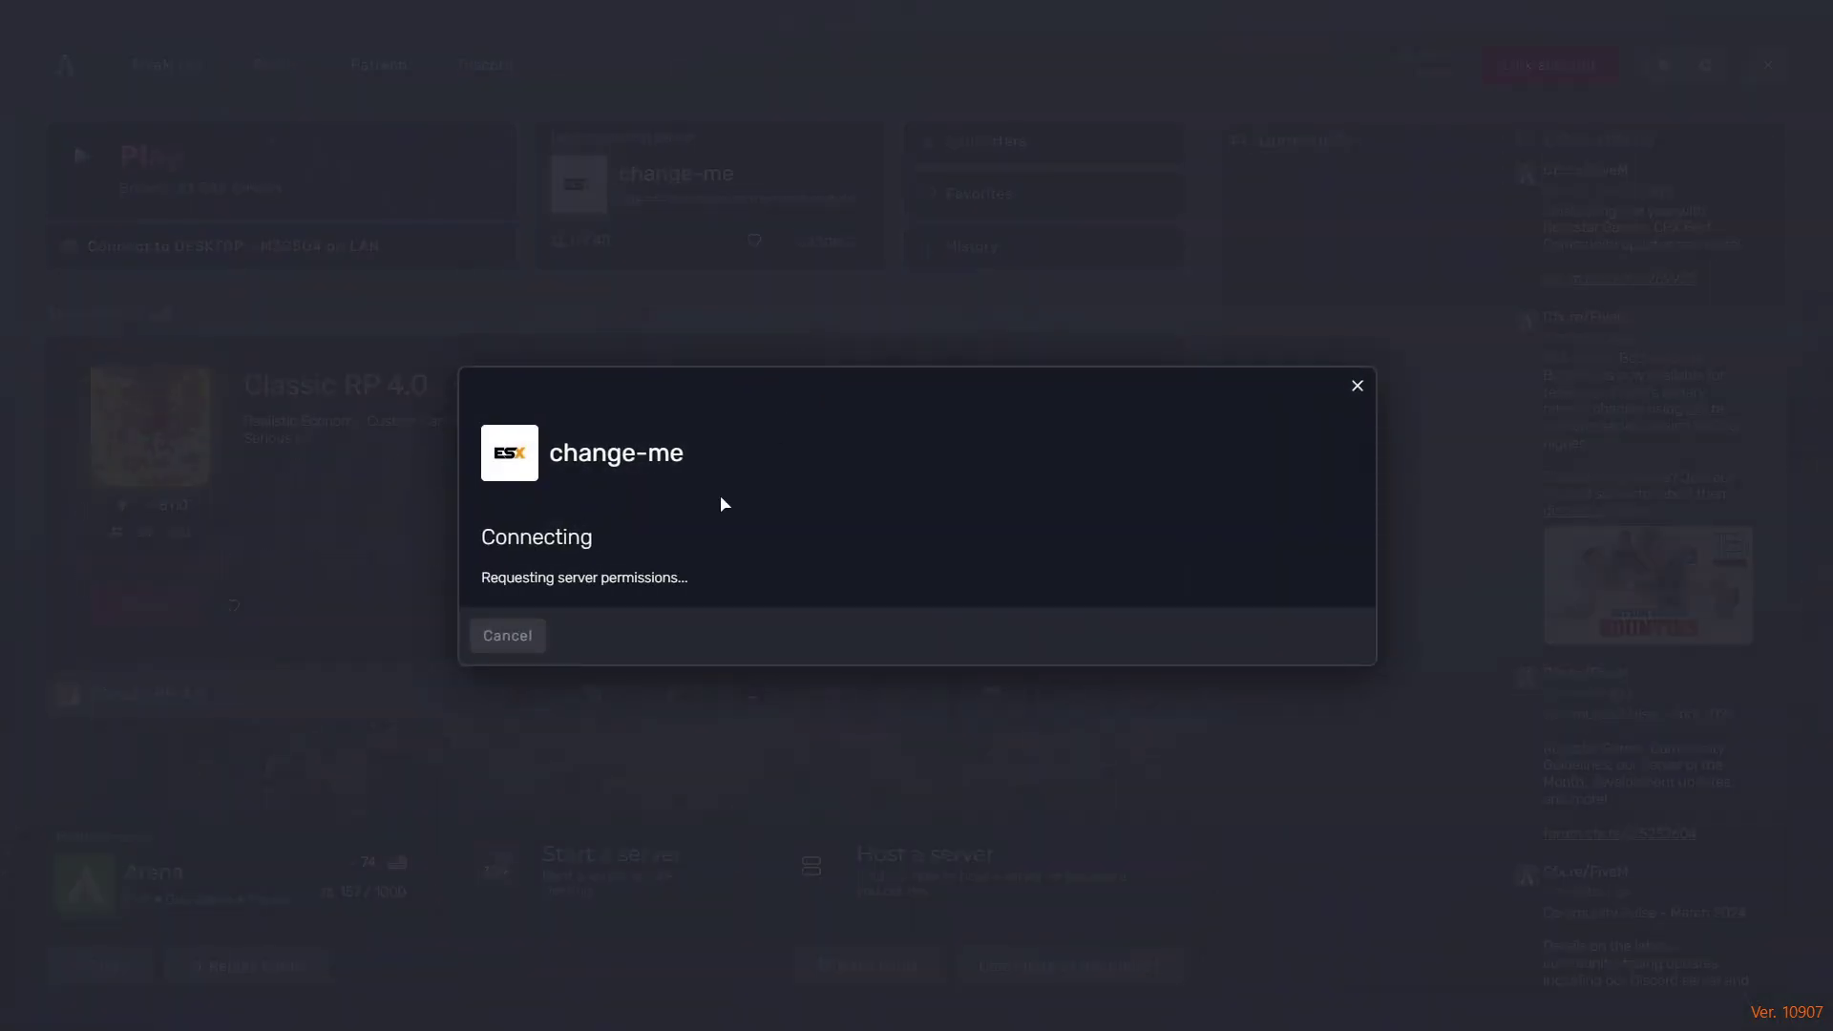
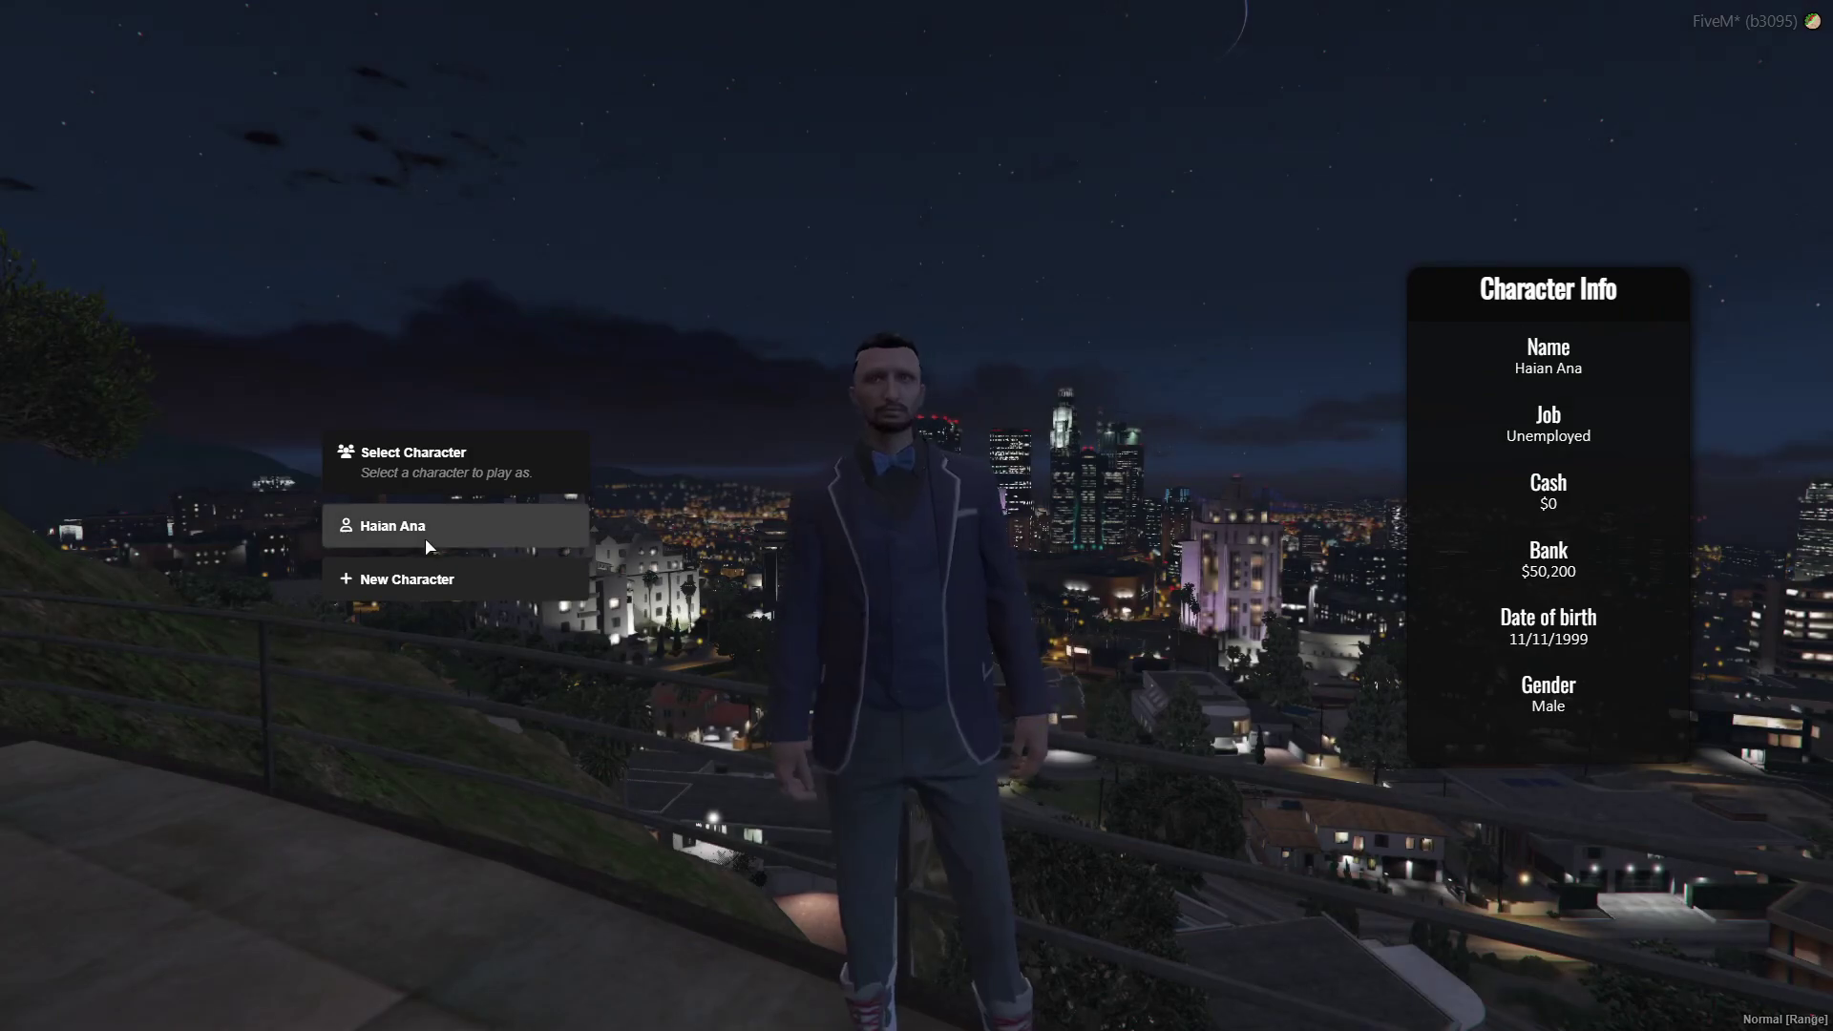
Enter the game as the chosen character and type the /car g500amg chat command
{"action": "left_click", "coordinate": [425, 537]}
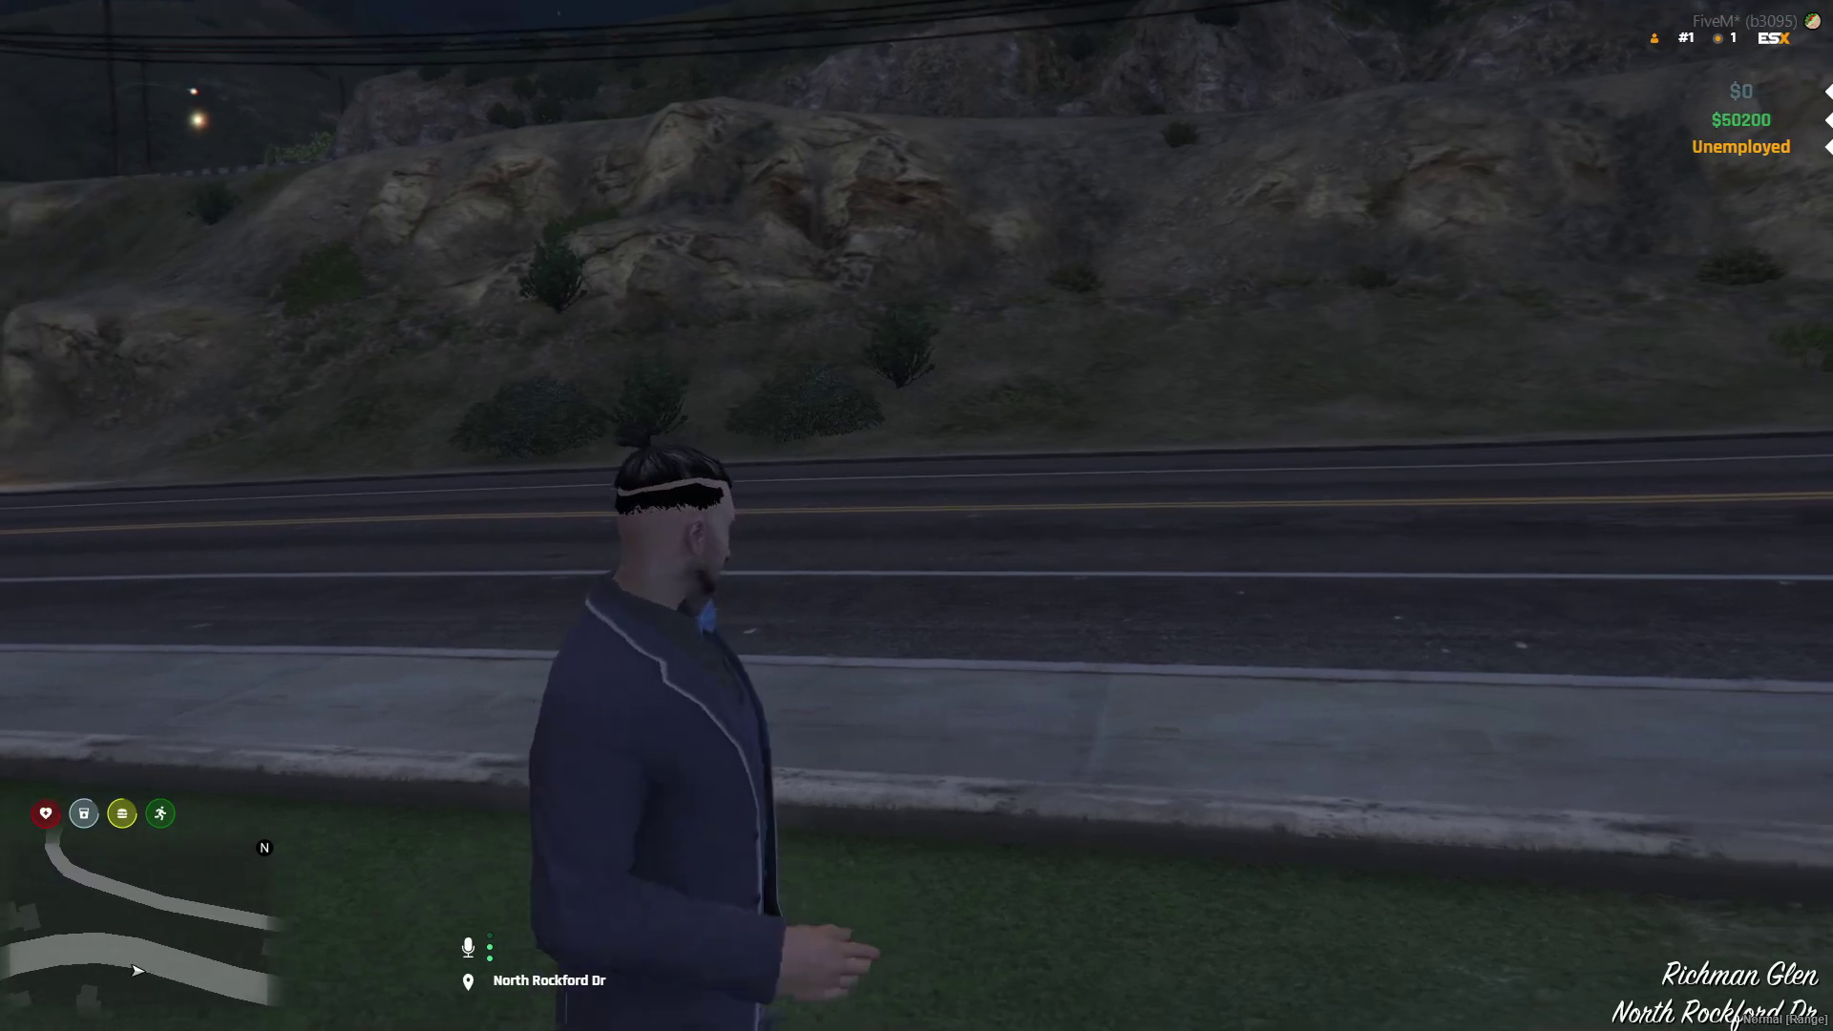
{"action": "type", "text": "w"}
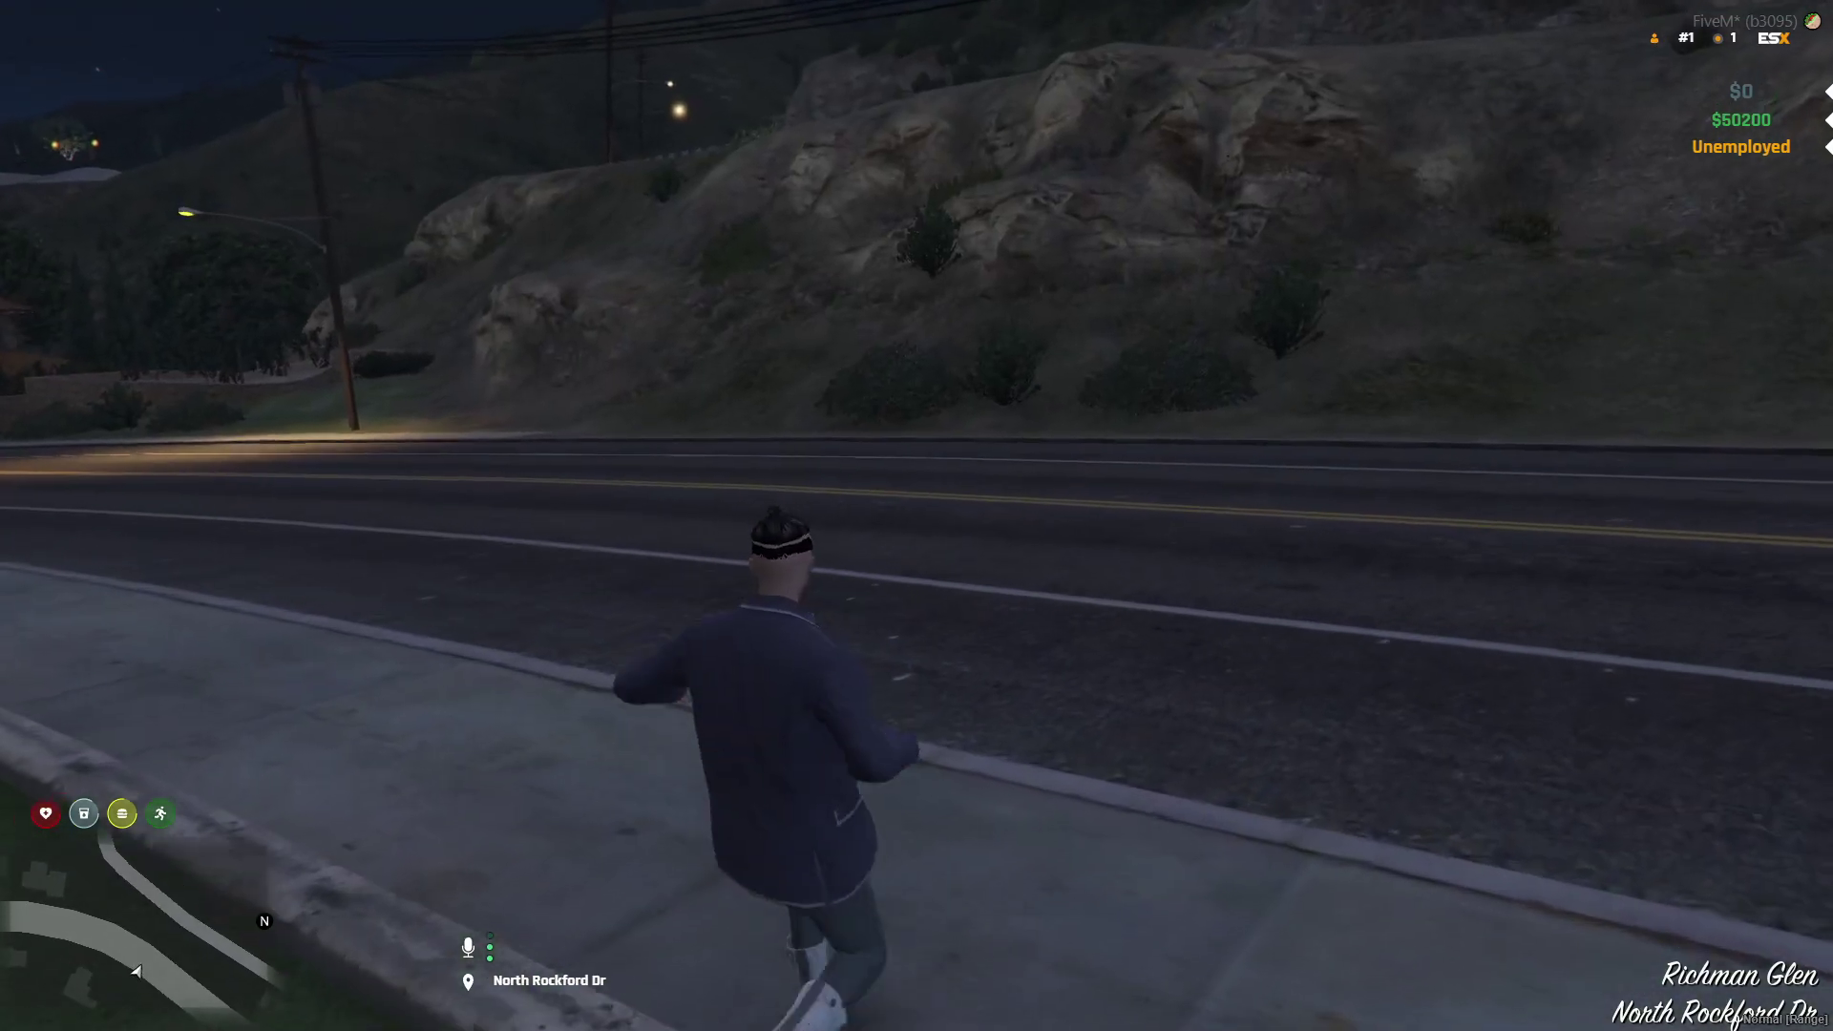
{"action": "type", "text": "t/car "}
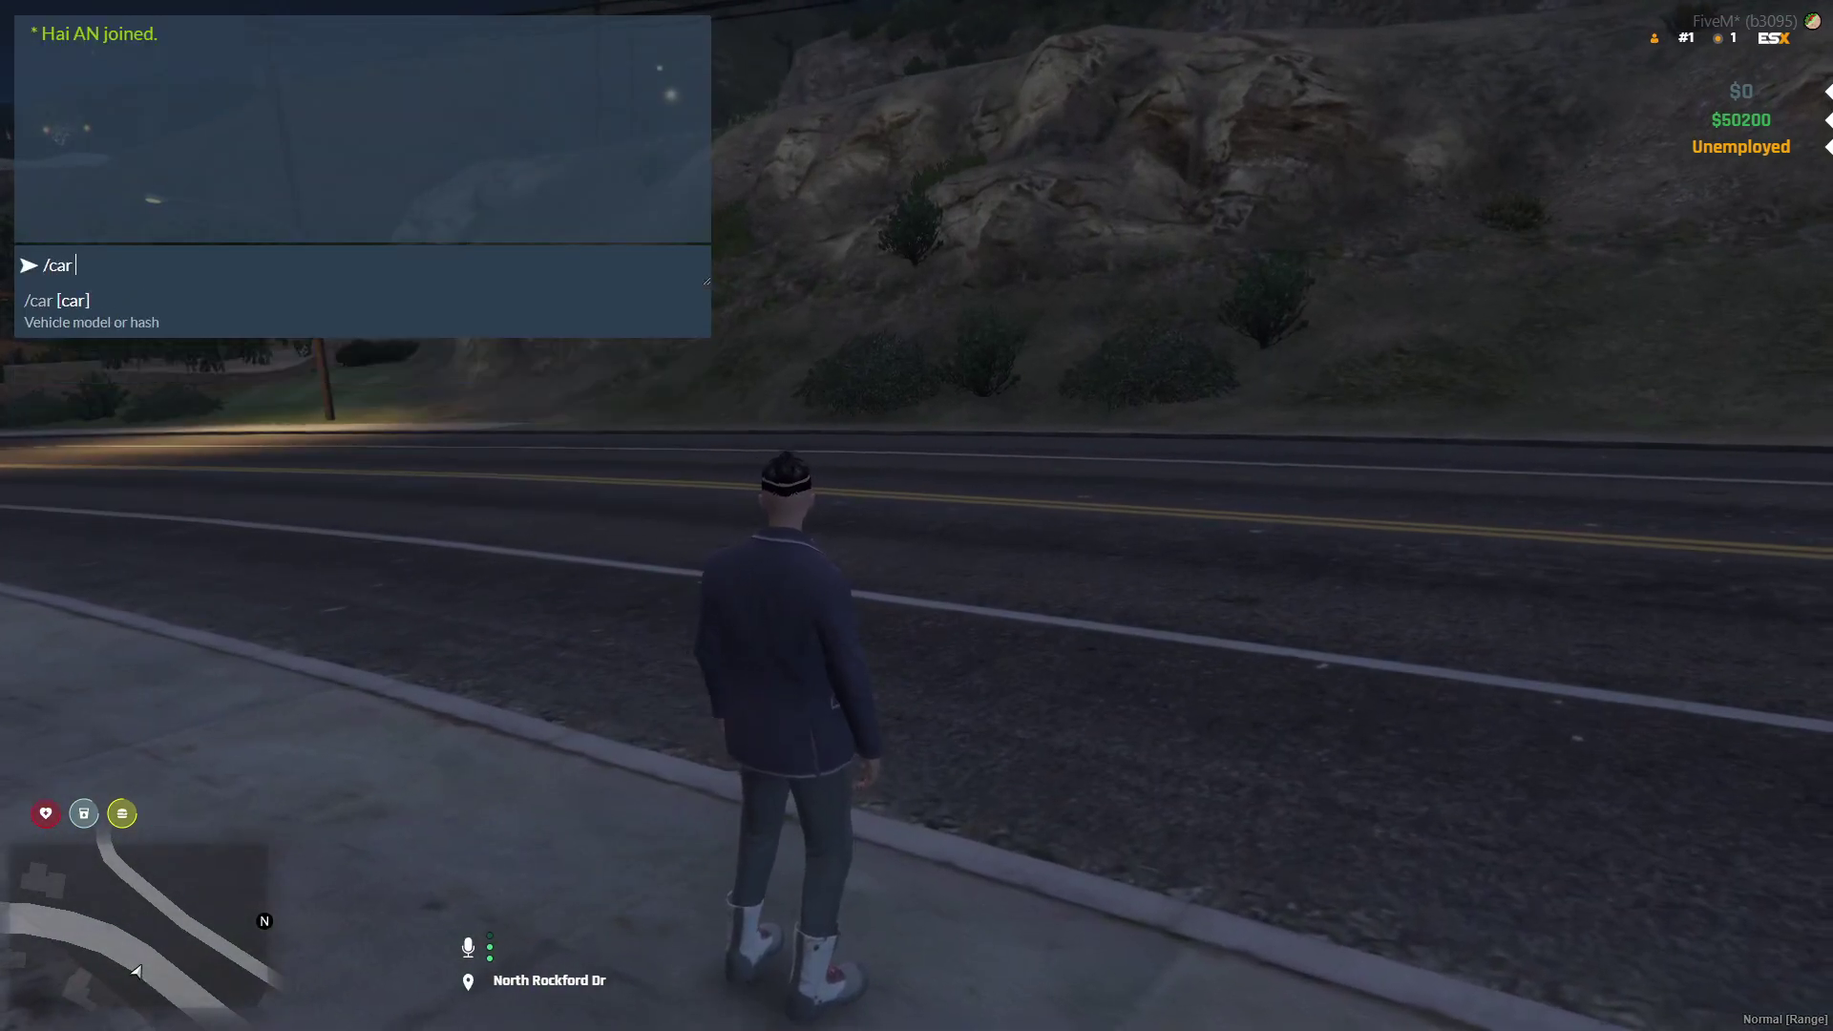
{"action": "type", "text": "g500"}
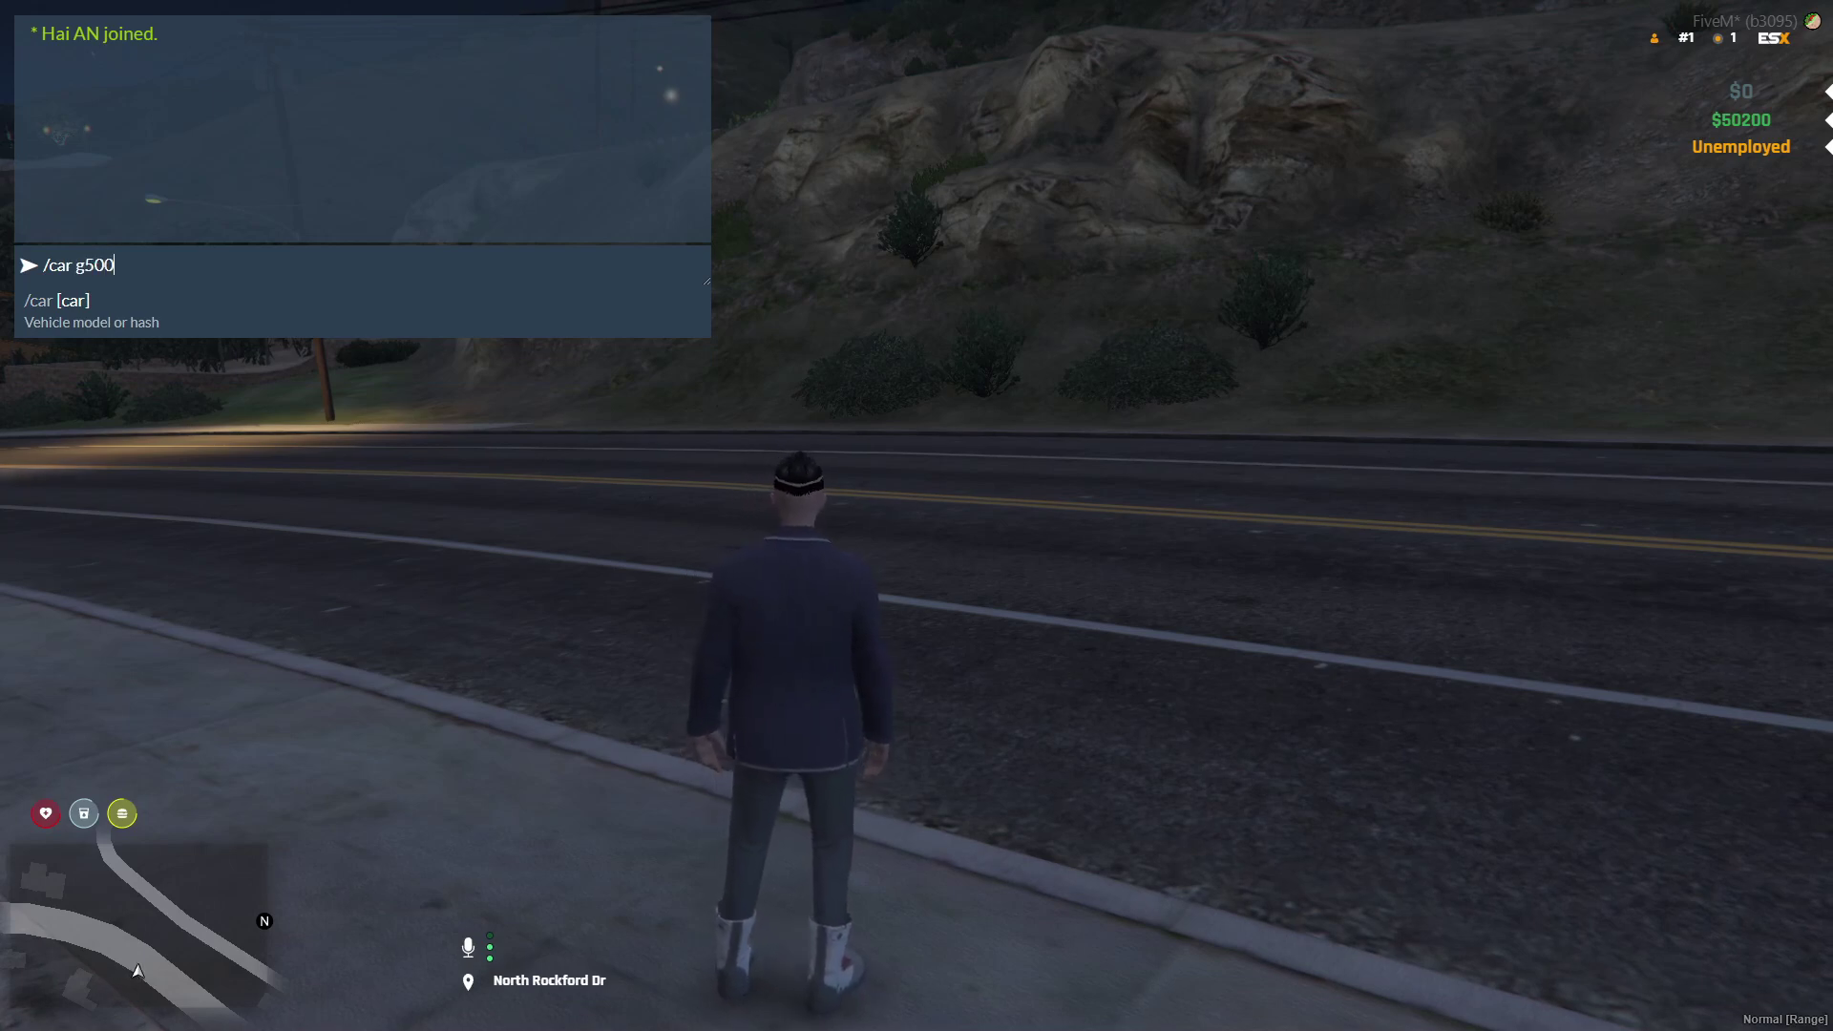
{"action": "type", "text": "amg"}
Spawn the black g500 SUV, drive it forward, spin it around, then exit beside it
{"action": "key", "text": "Return"}
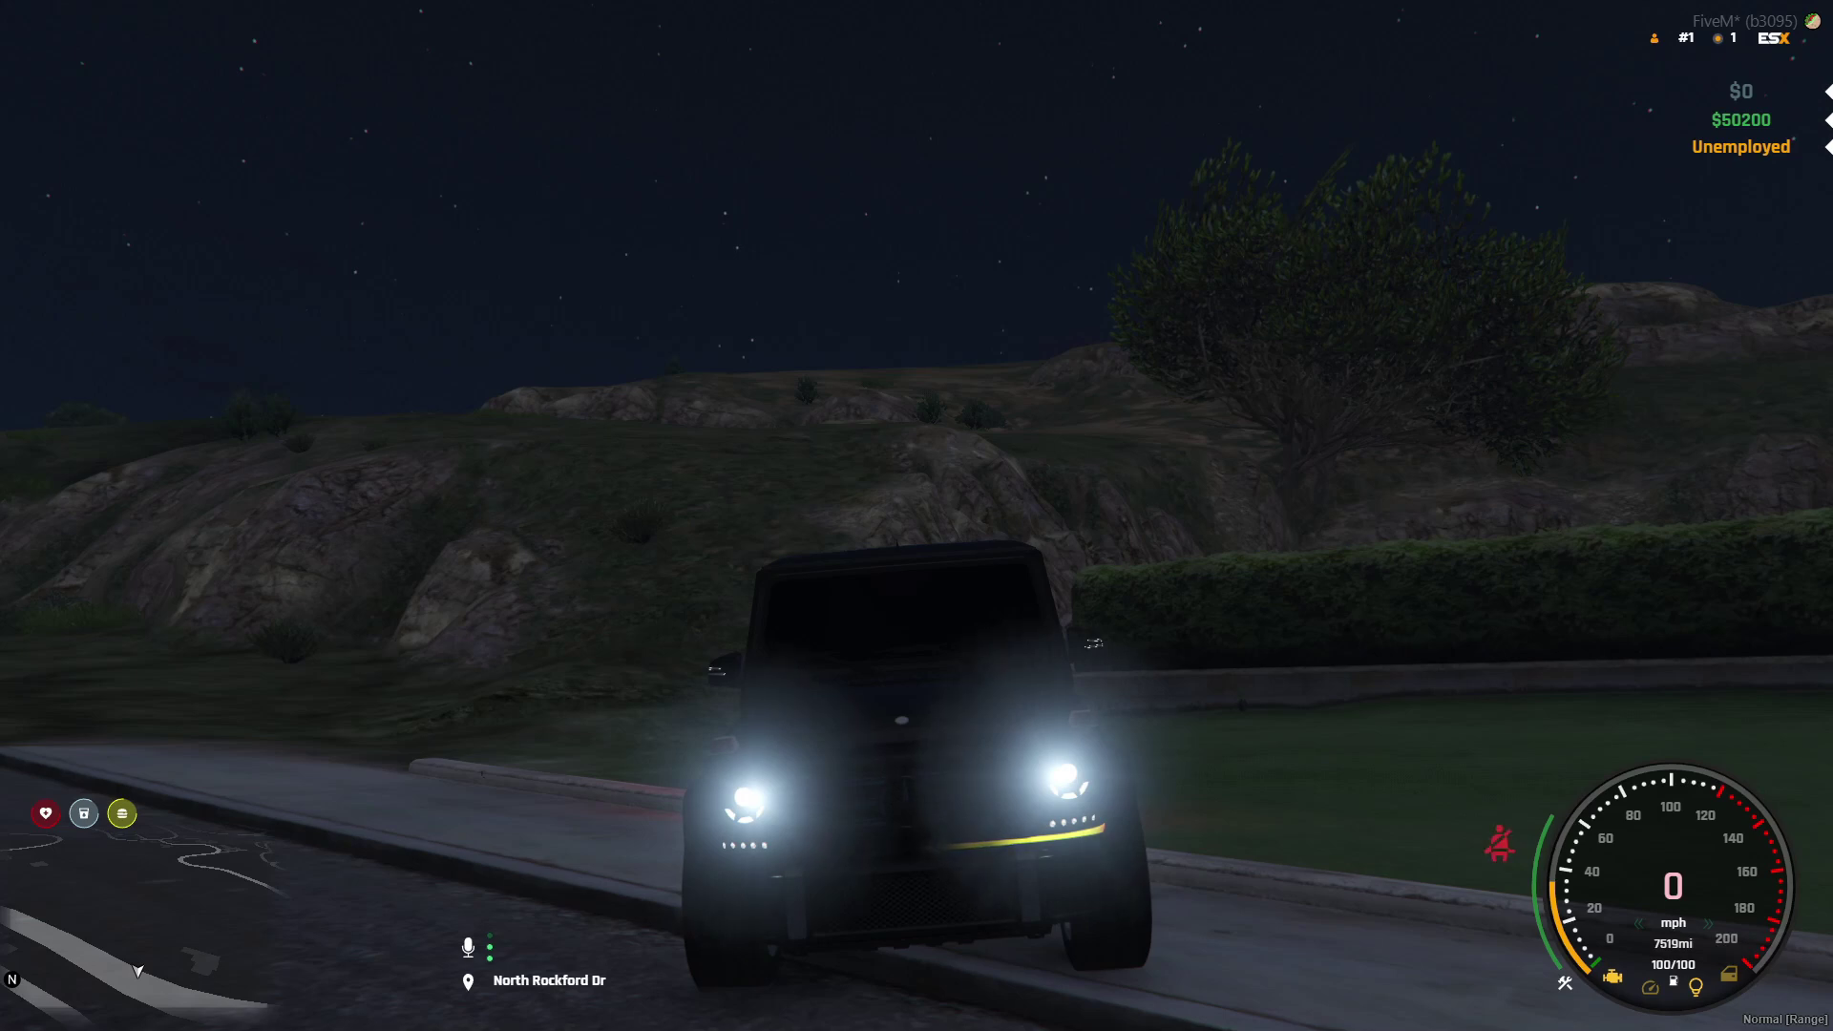
{"action": "key", "text": "w"}
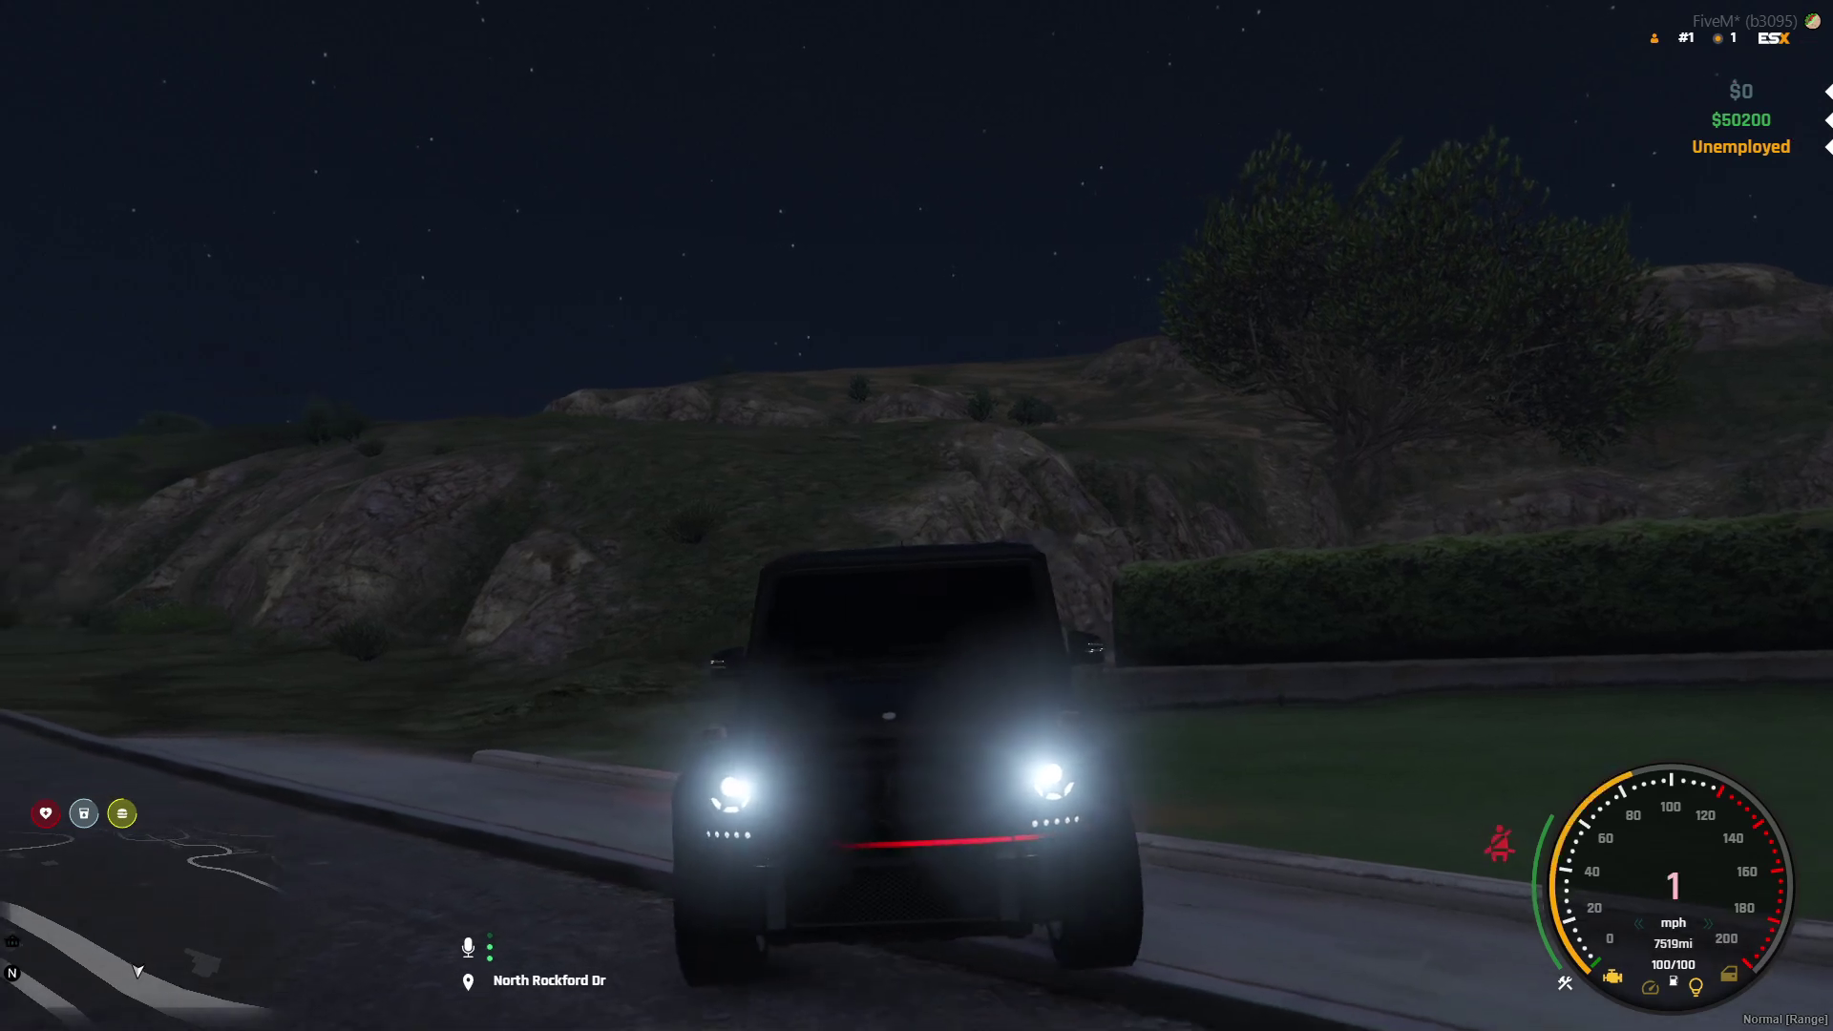
{"action": "key", "text": "w"}
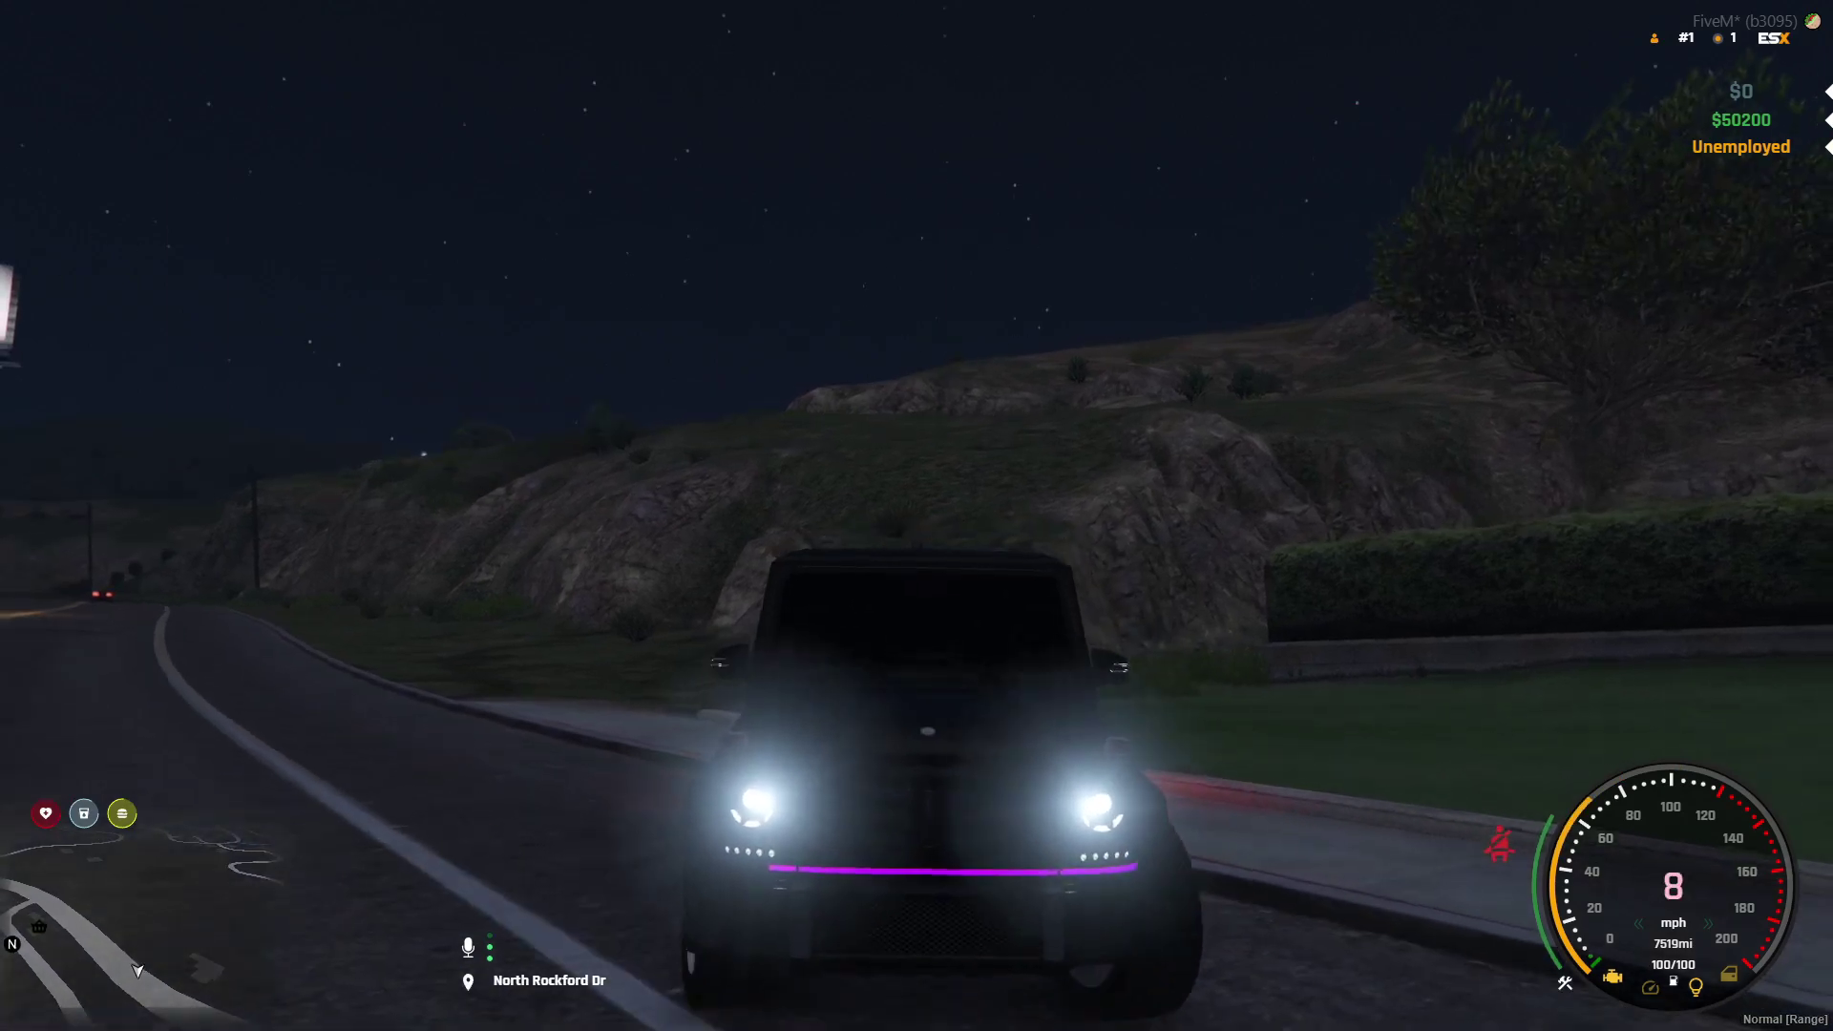
{"action": "key", "text": "a"}
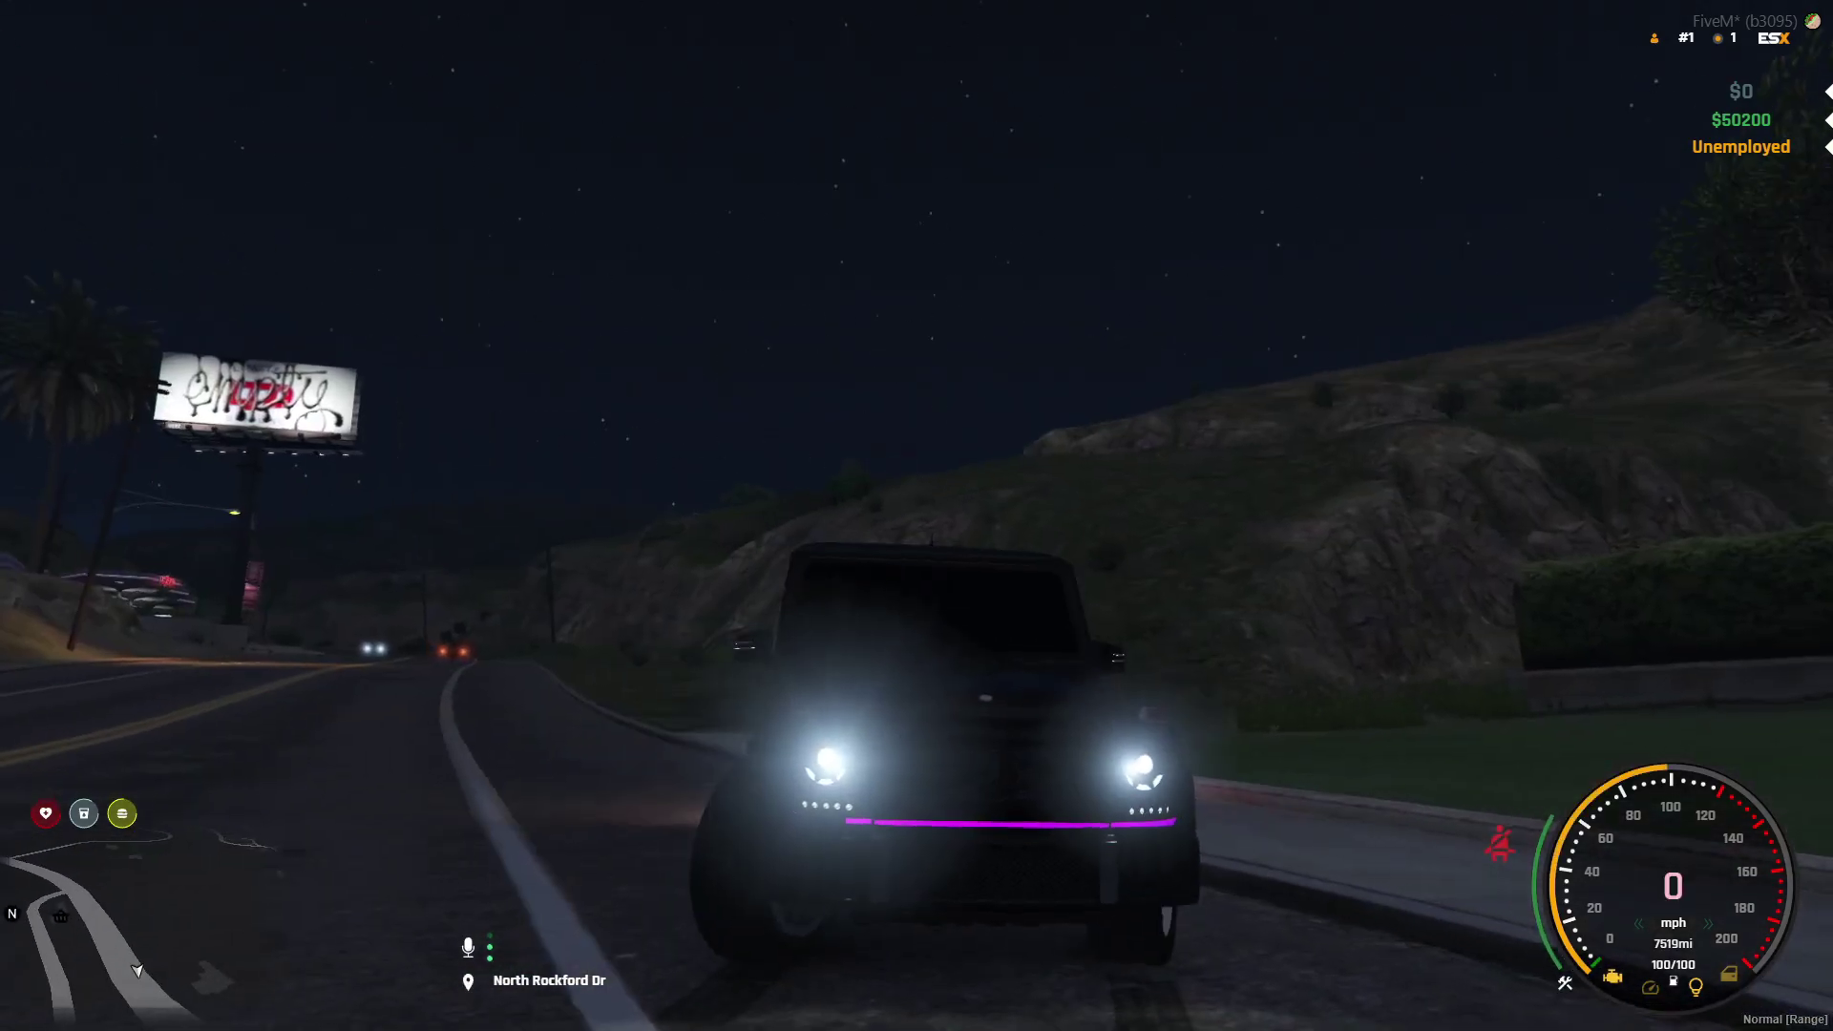
{"action": "key", "text": "w"}
{"action": "key", "text": "f"}
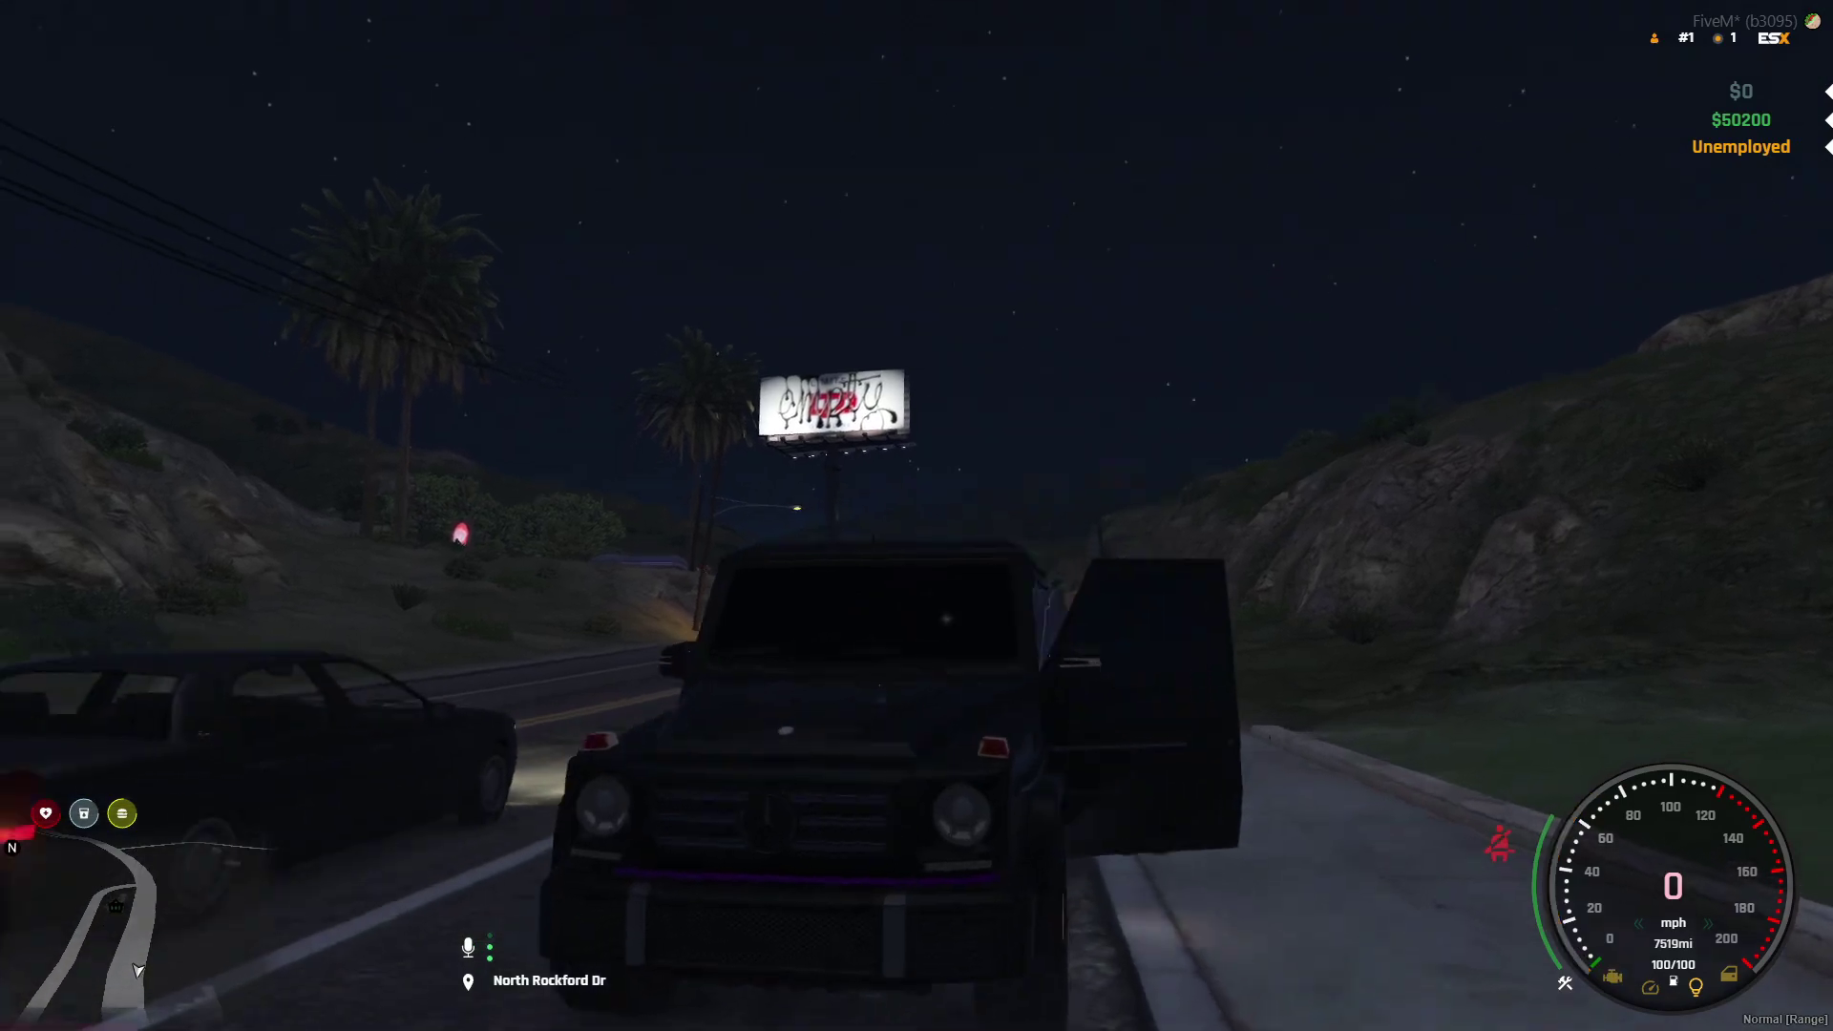
Drive the SUV down North Rockford Dr, handbrake-spin it to a stop, and exit
{"action": "key", "text": "f"}
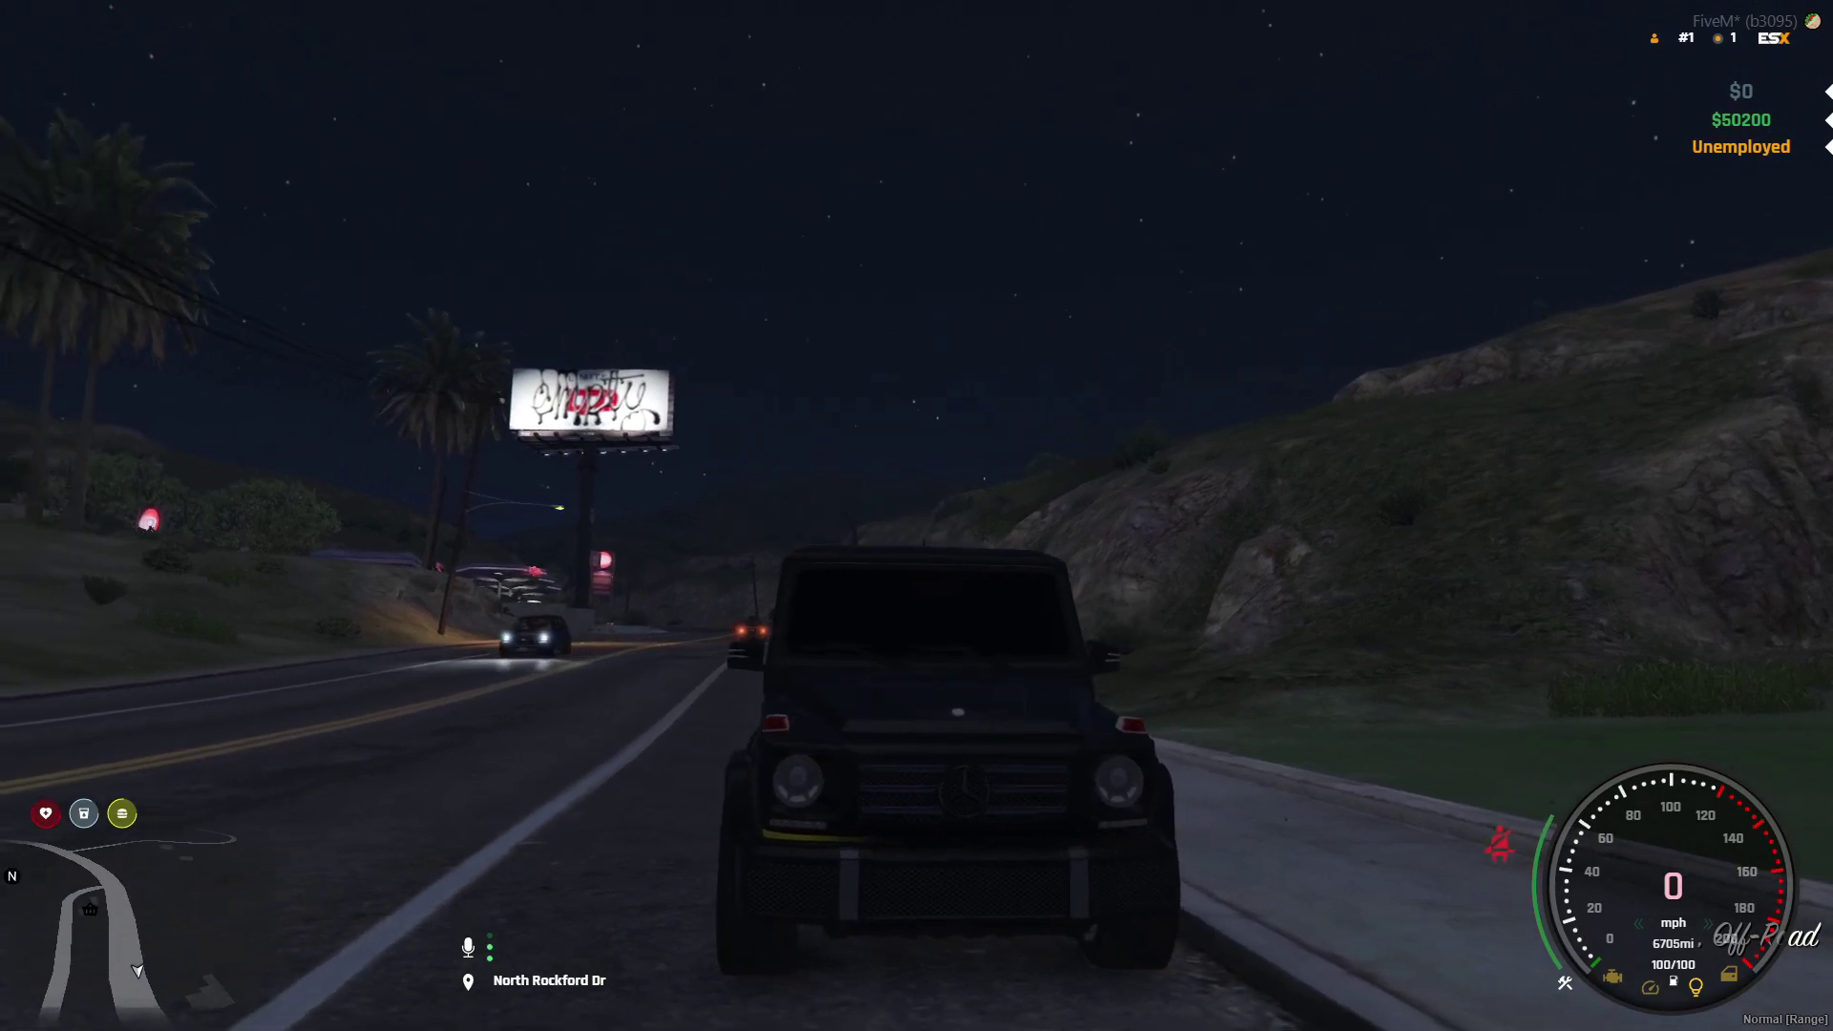
{"action": "key", "text": "w"}
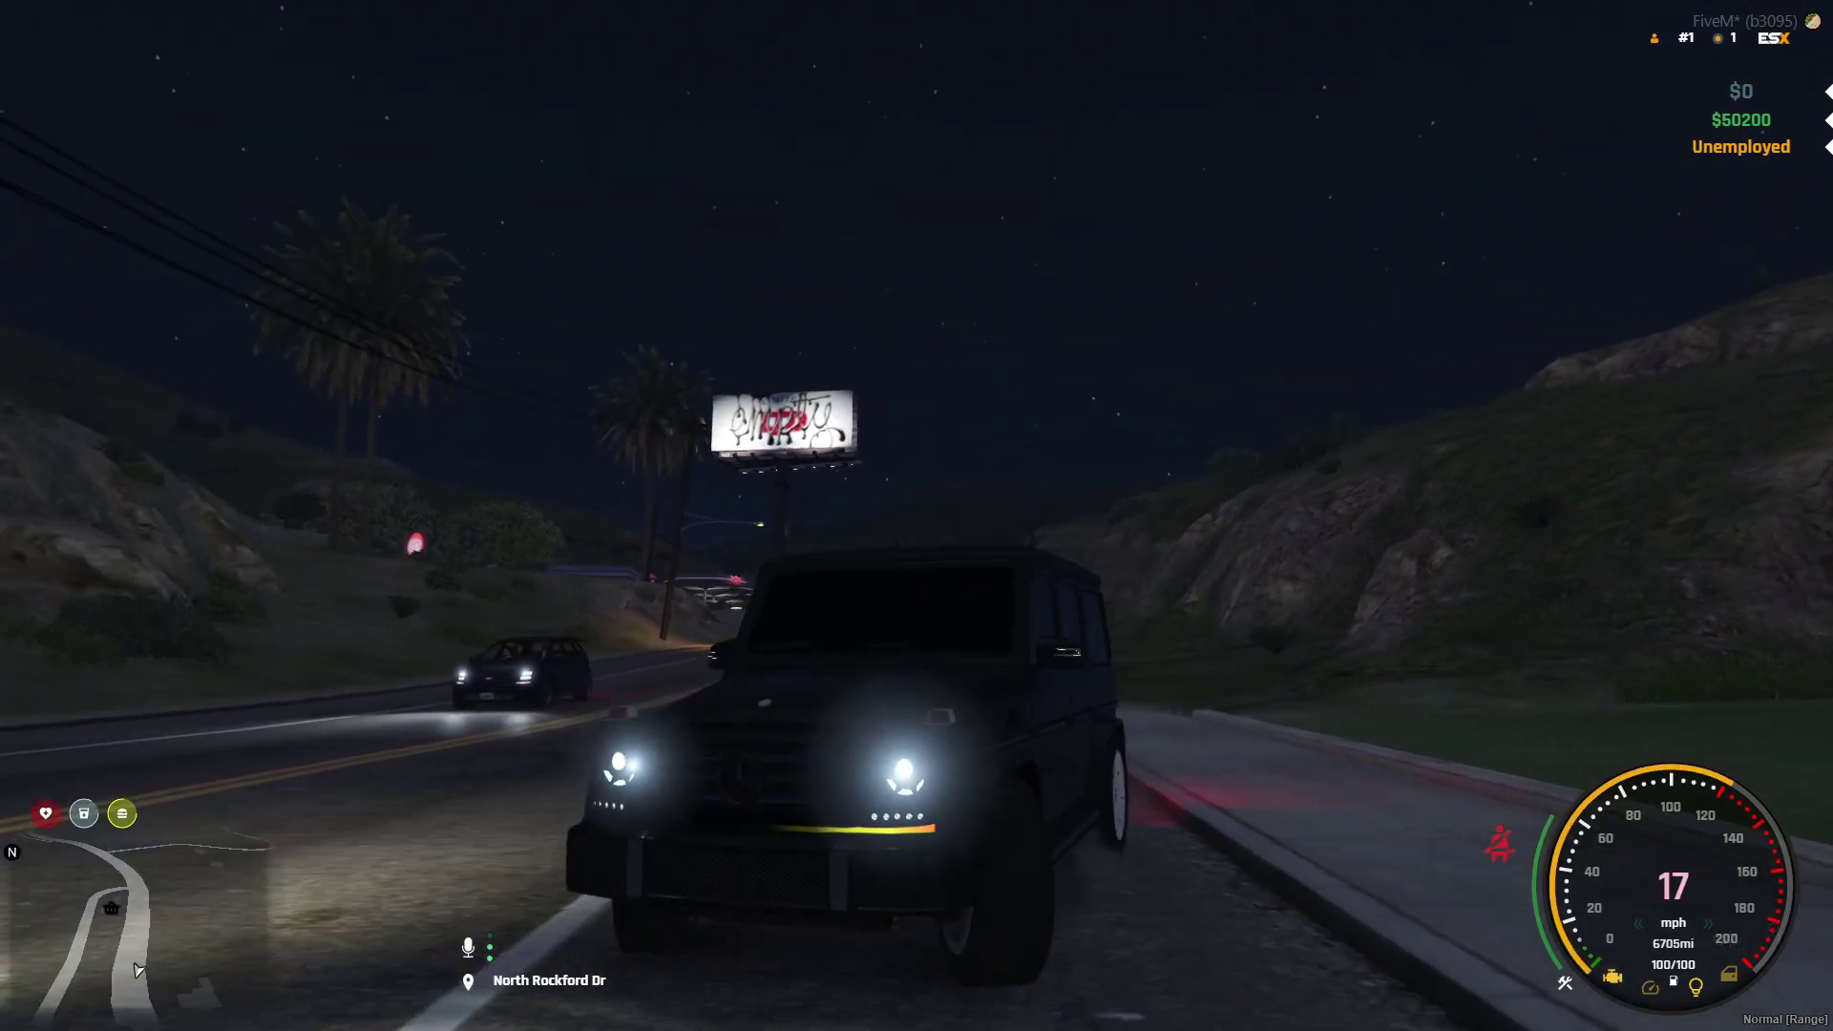
{"action": "key", "text": "w"}
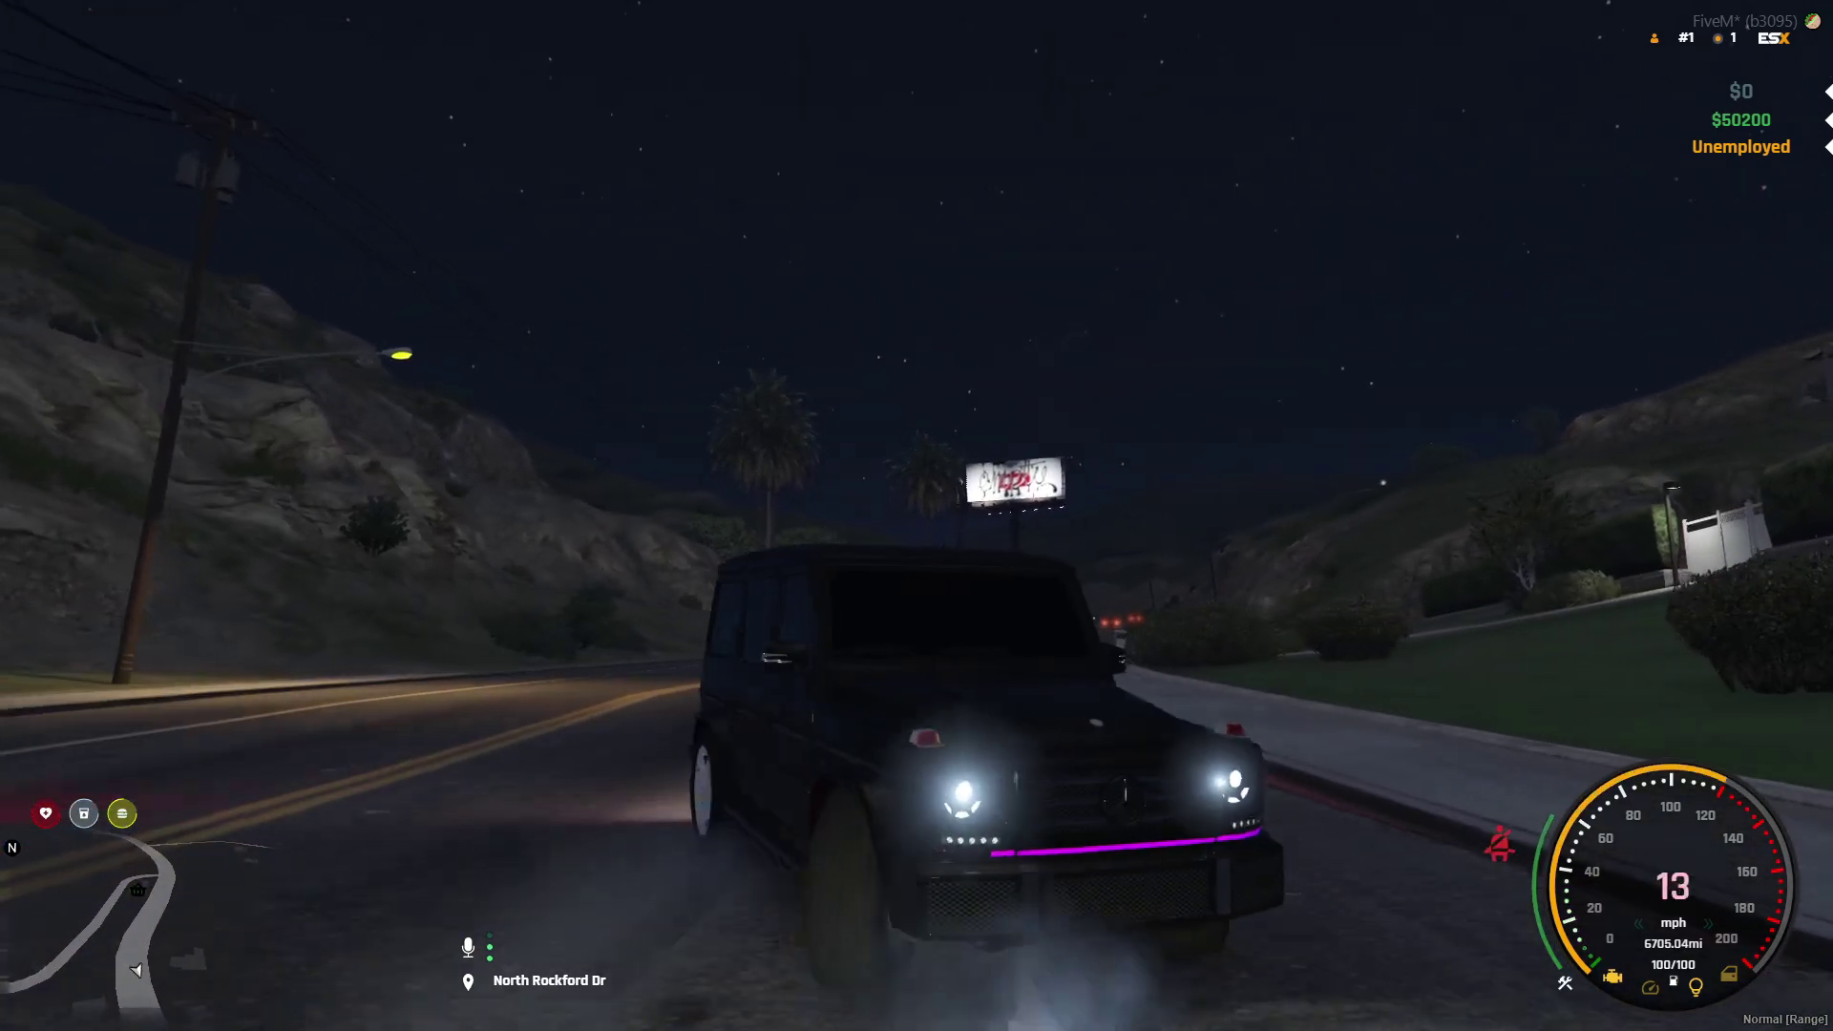
{"action": "key", "text": "w"}
{"action": "key", "text": "space"}
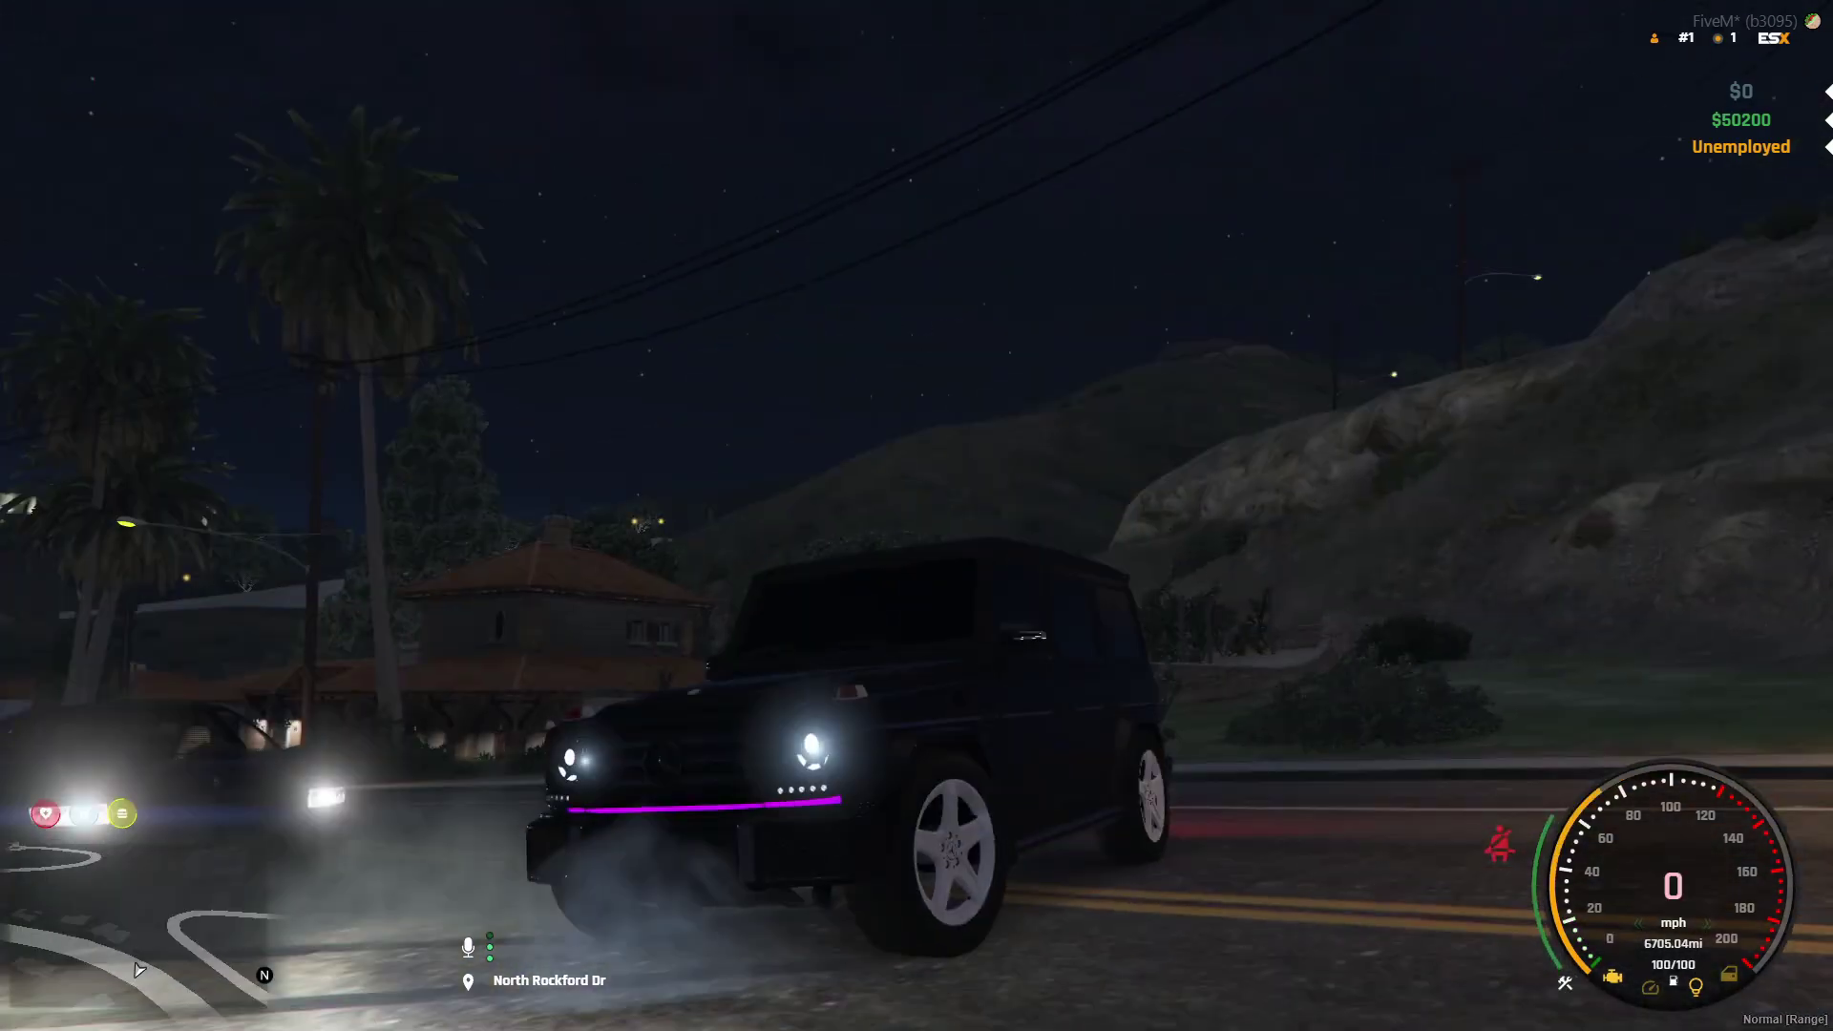
{"action": "key", "text": "f"}
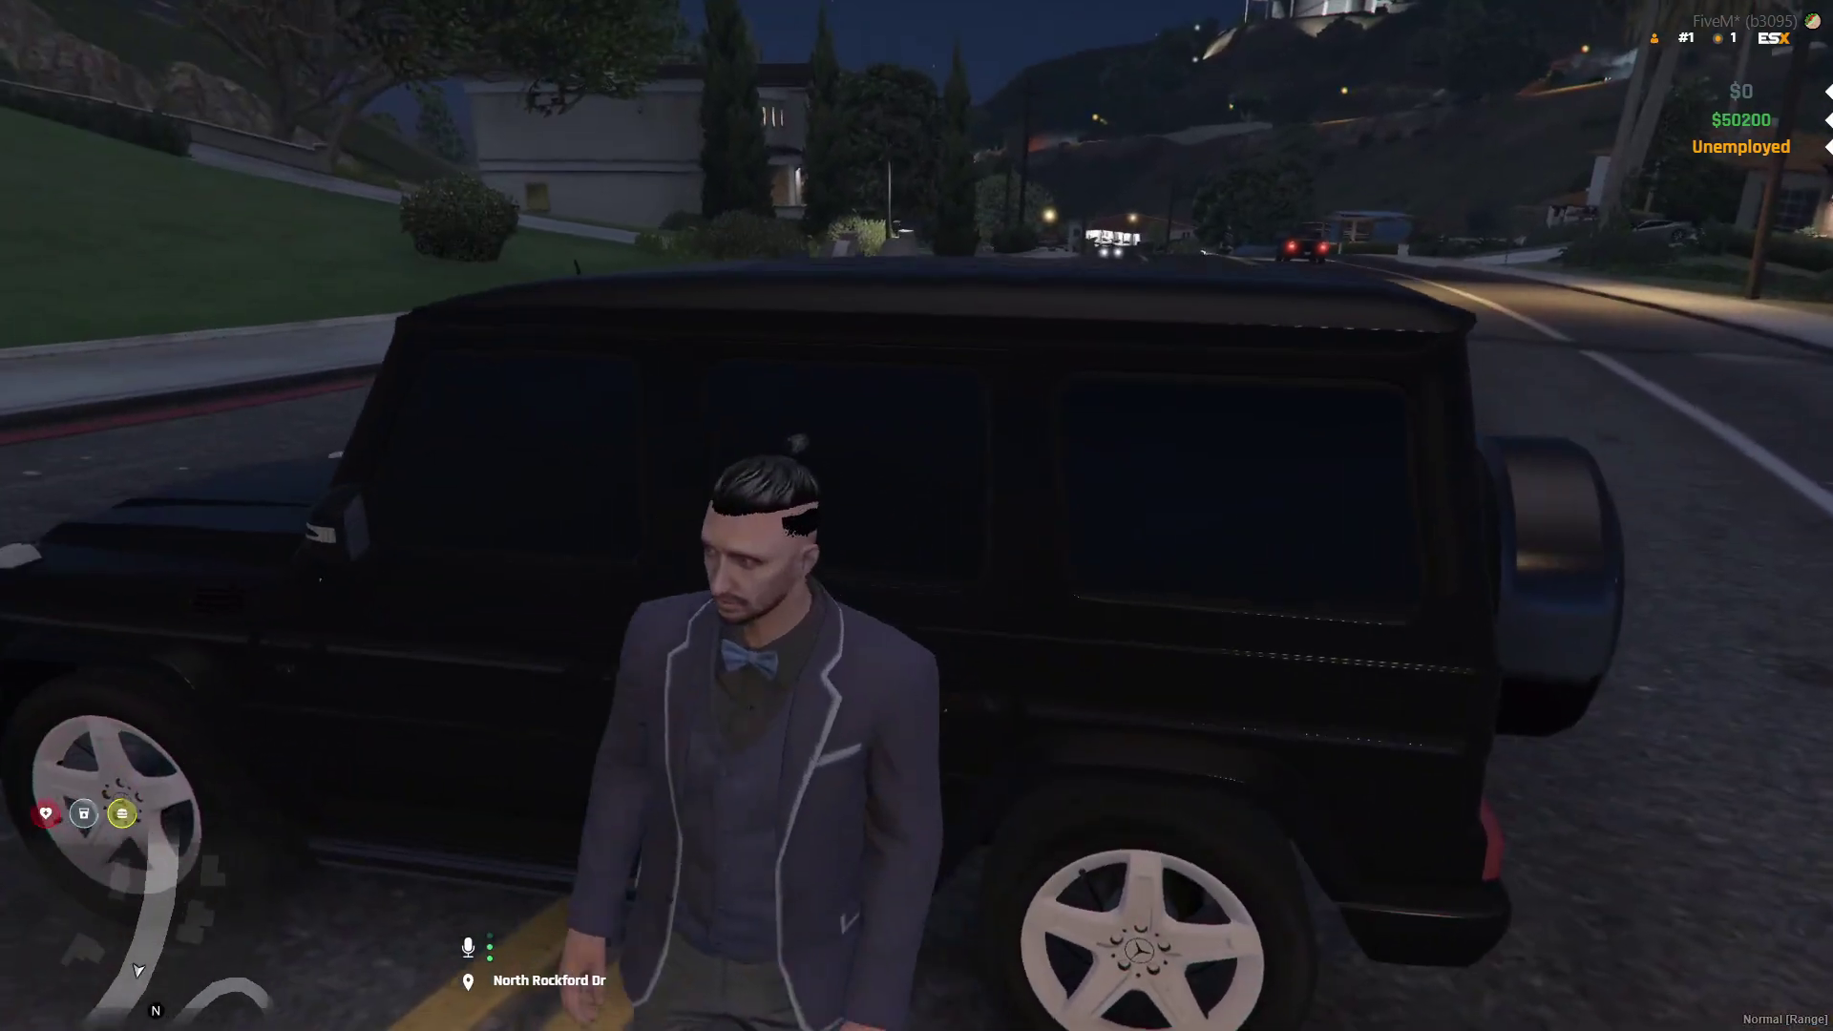
Re-enter the SUV, drive it along the road to the curb, and step out
{"action": "key", "text": "f"}
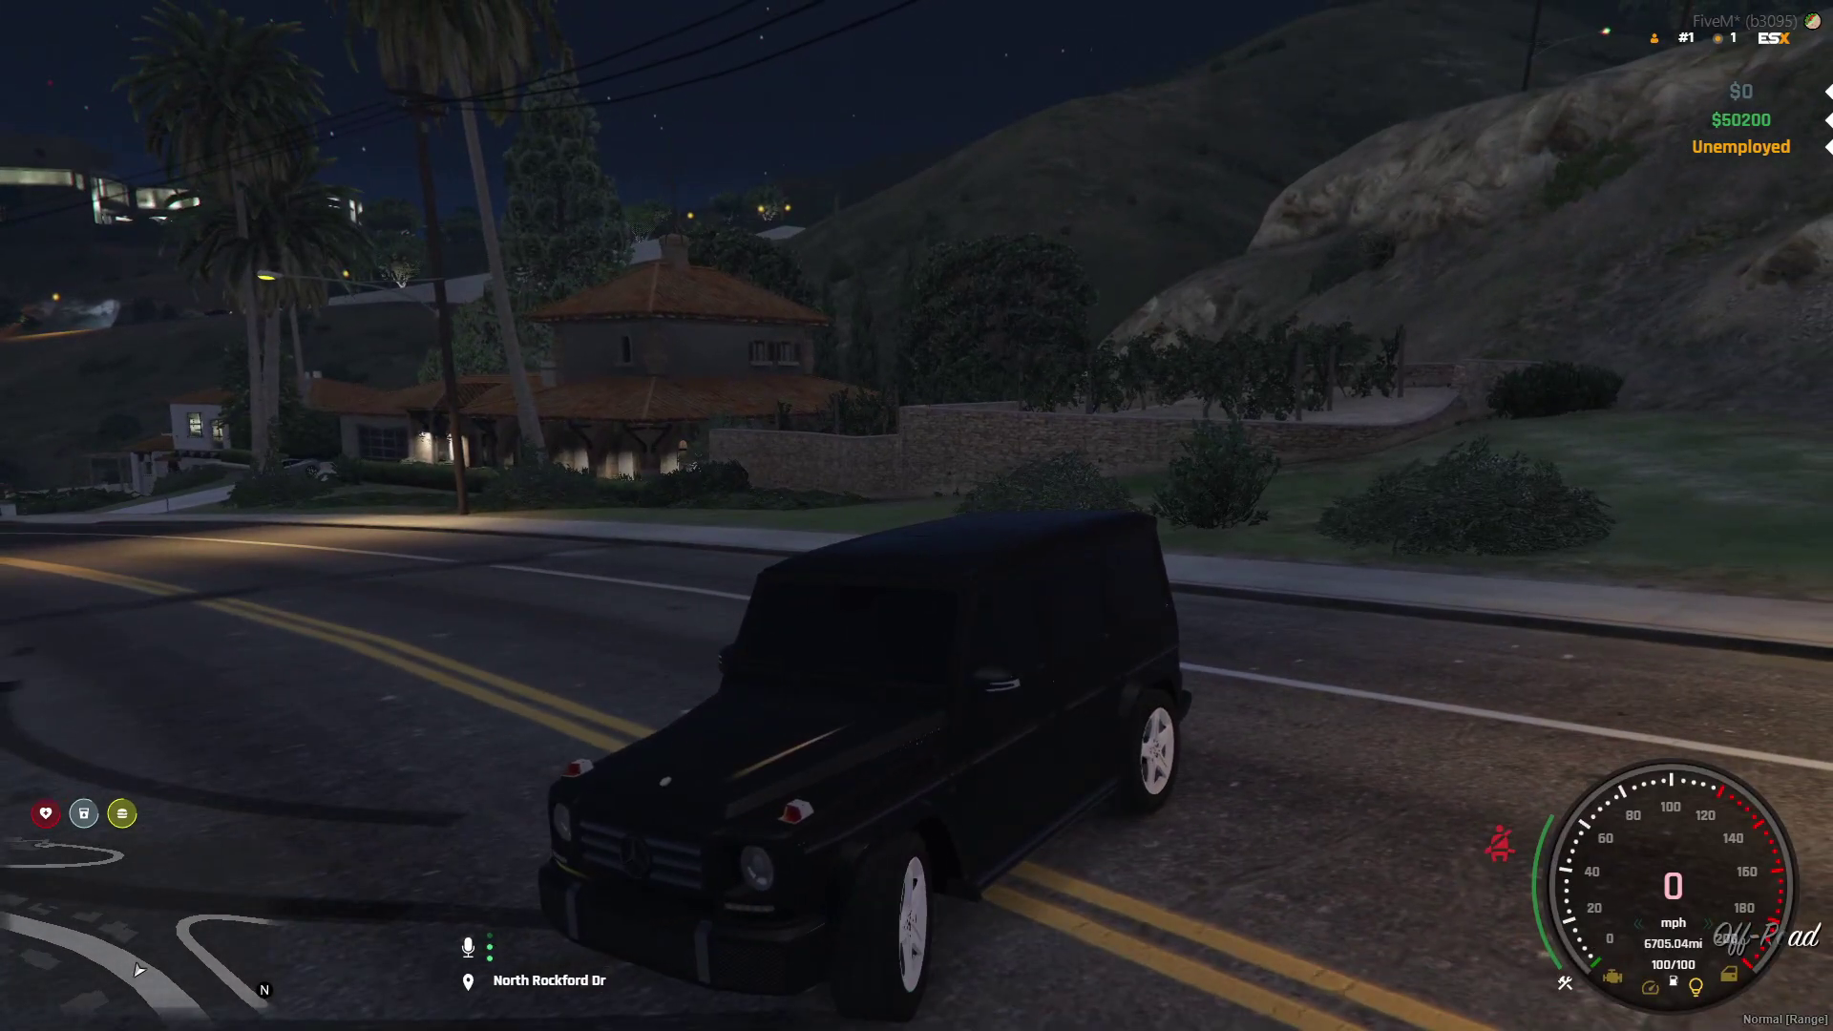
{"action": "key", "text": "w"}
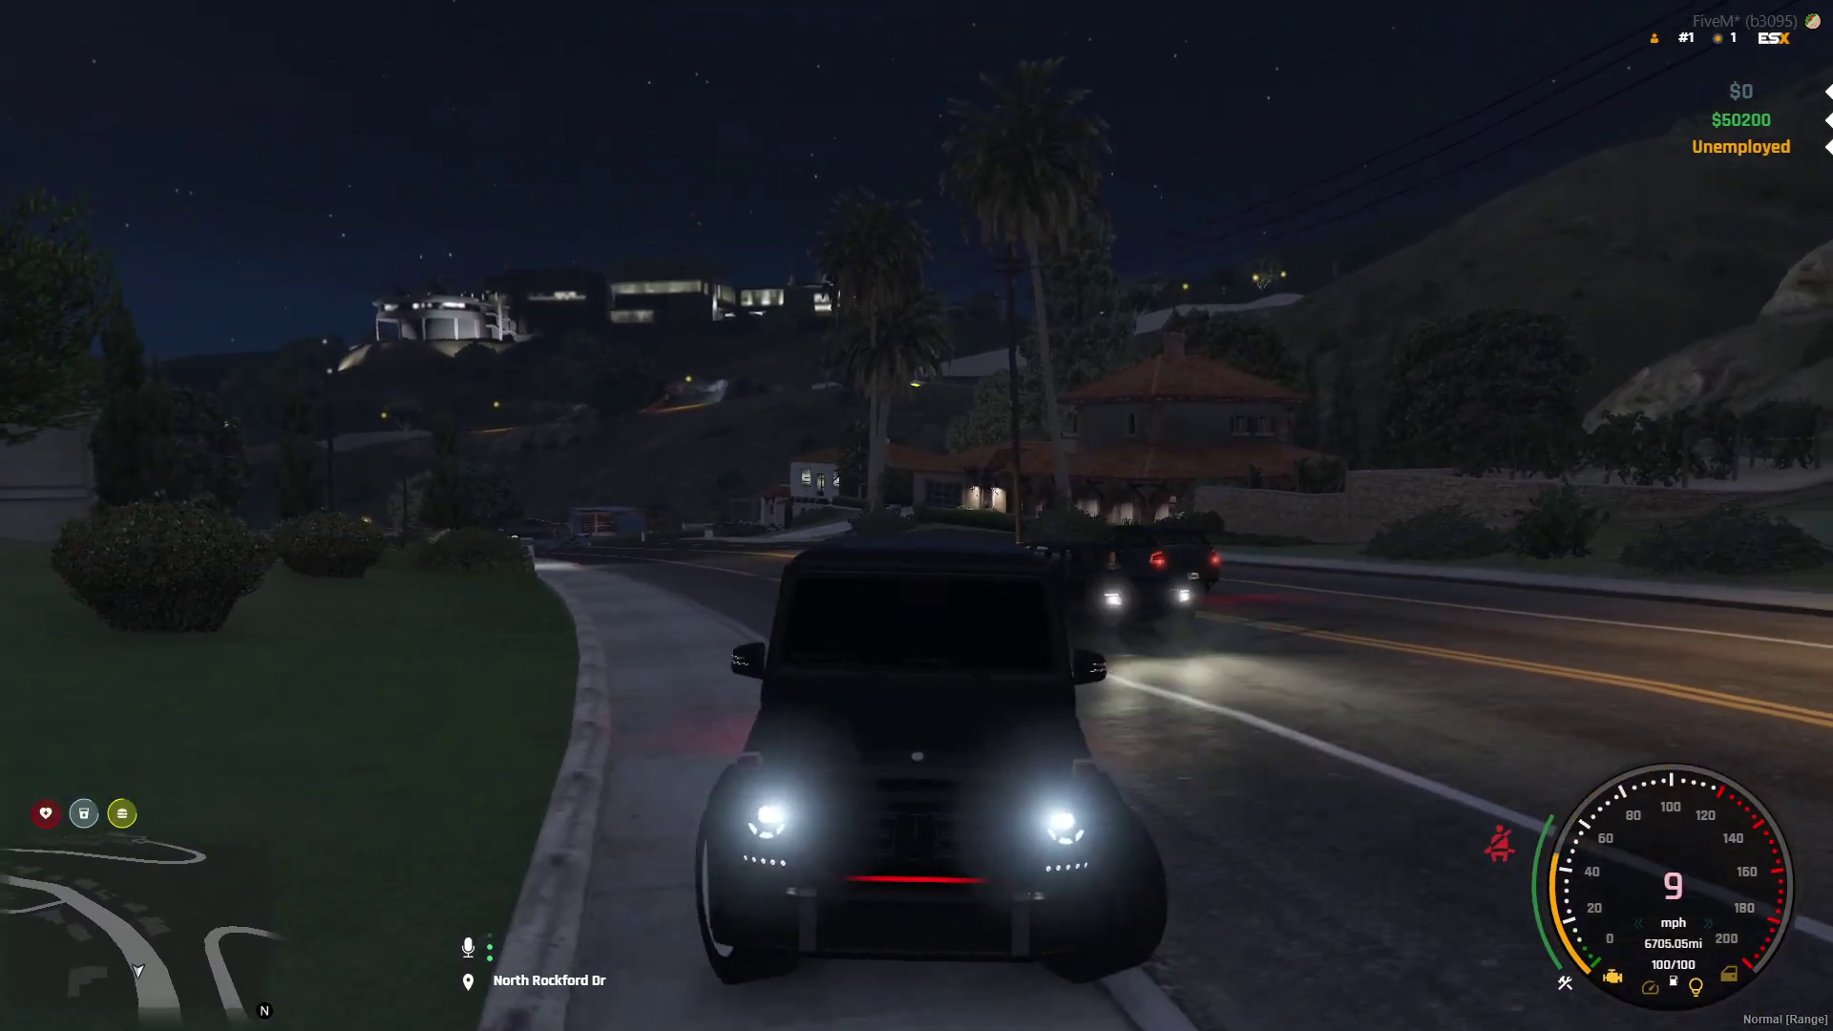
{"action": "key", "text": "w"}
{"action": "key", "text": "w"}
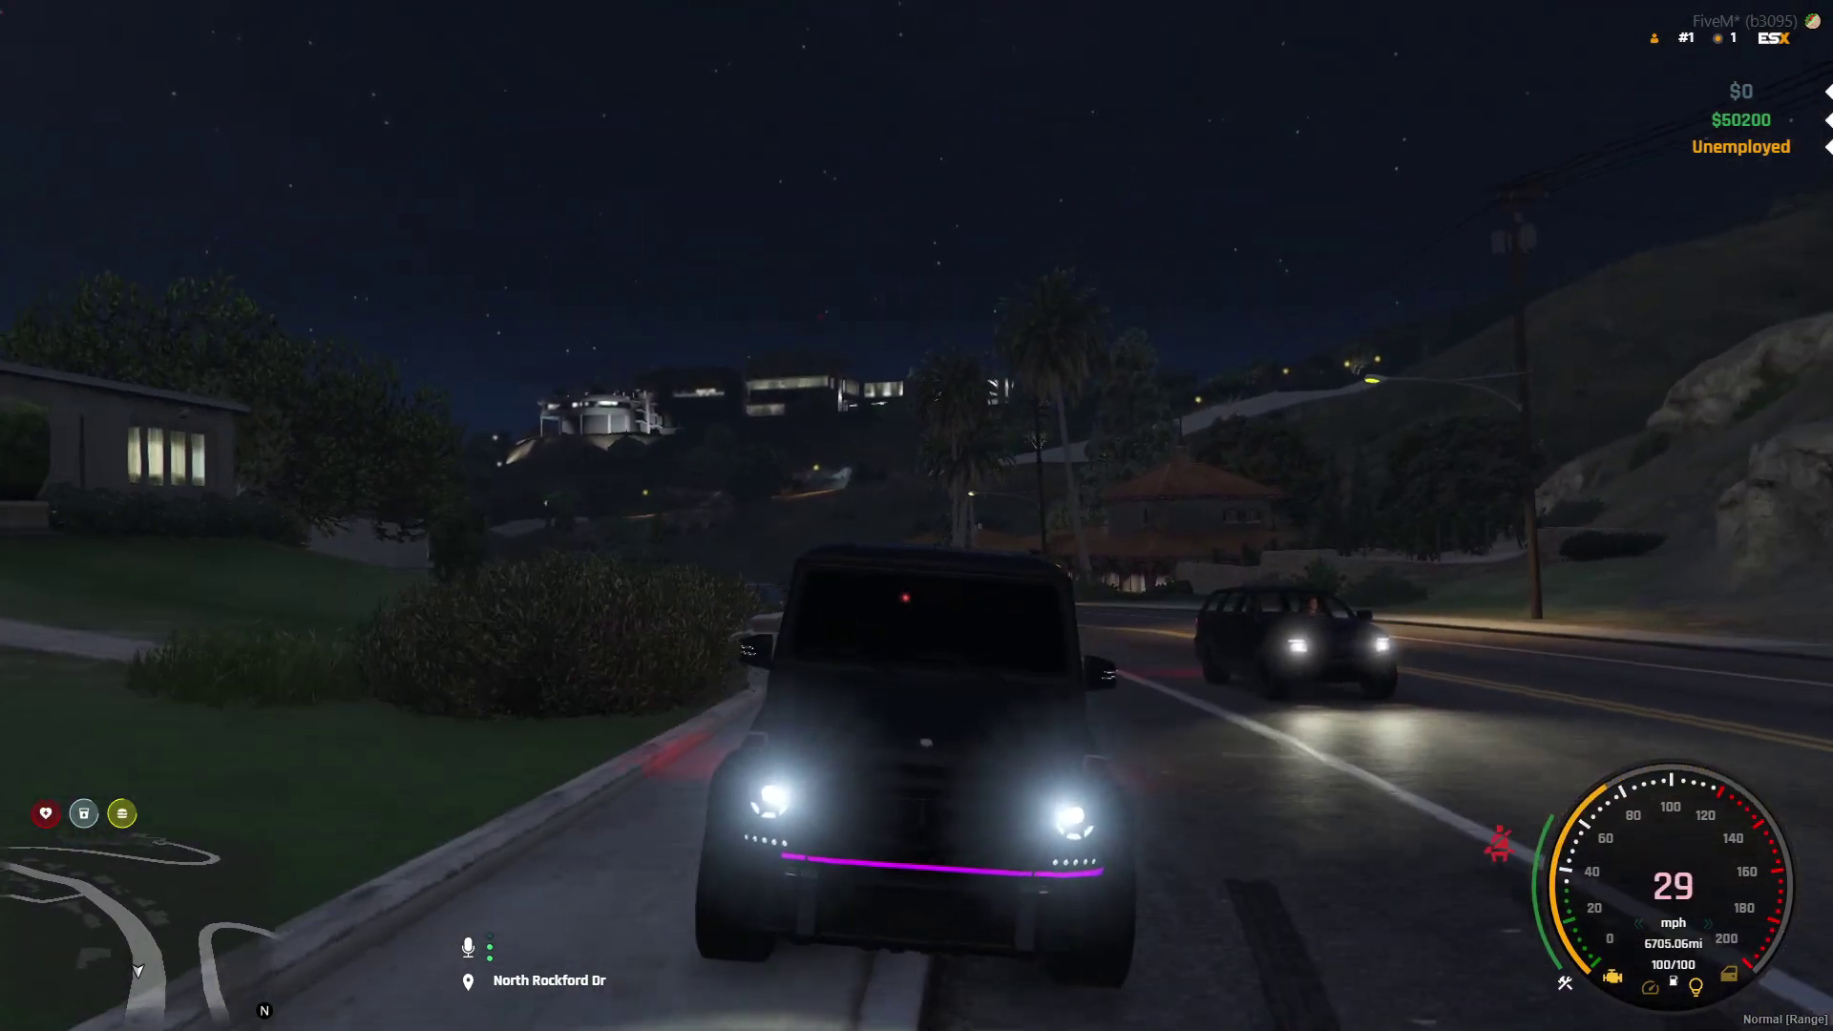
{"action": "key", "text": "f"}
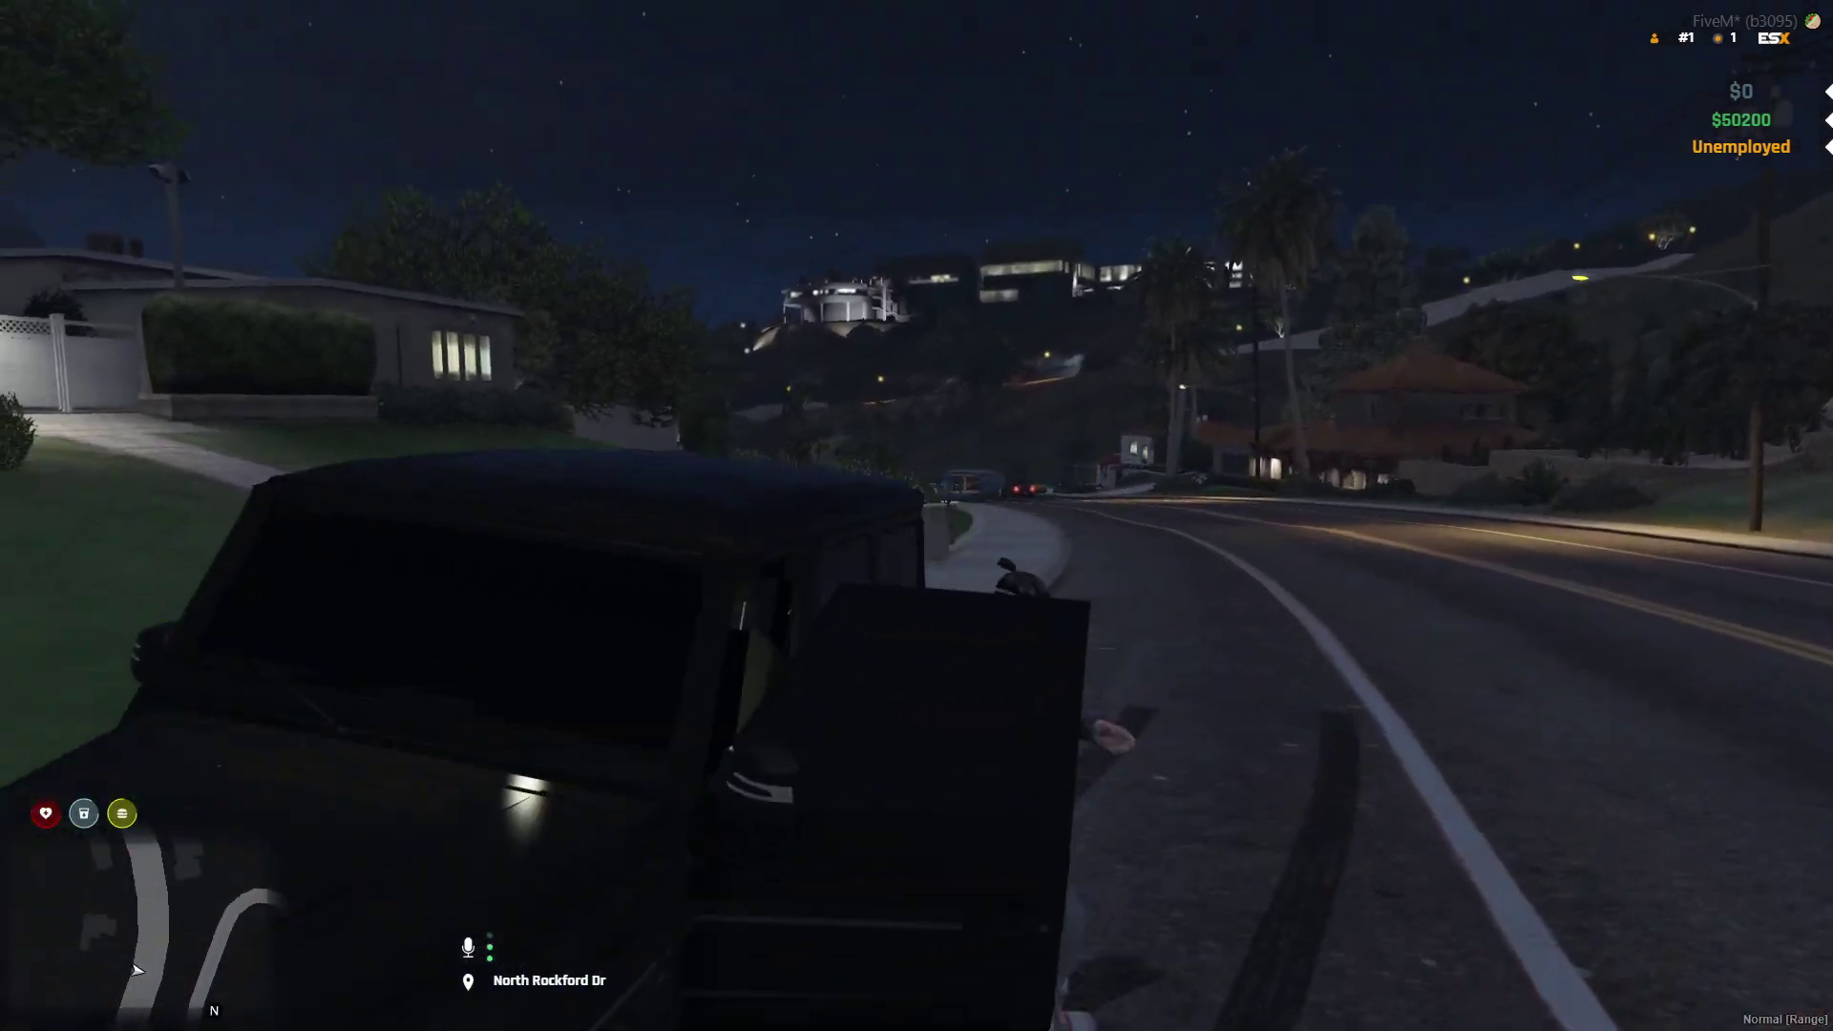